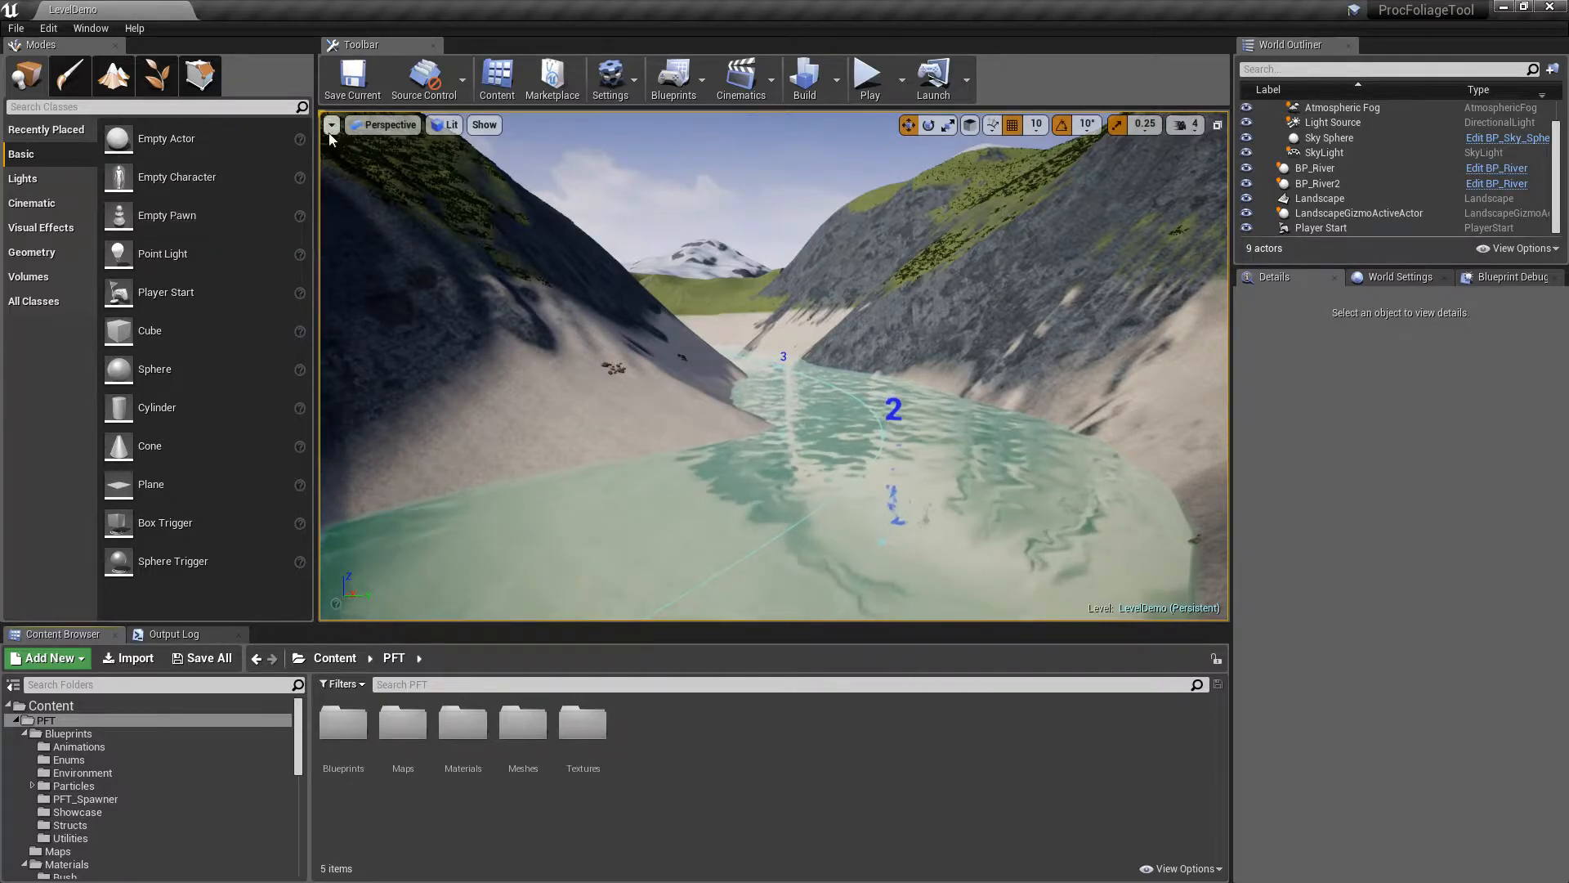
Inspect the demo landscape, following the river spline through its canyon and looking over the grassy and snowy hills
right_click_drag(773, 368, 821, 396)
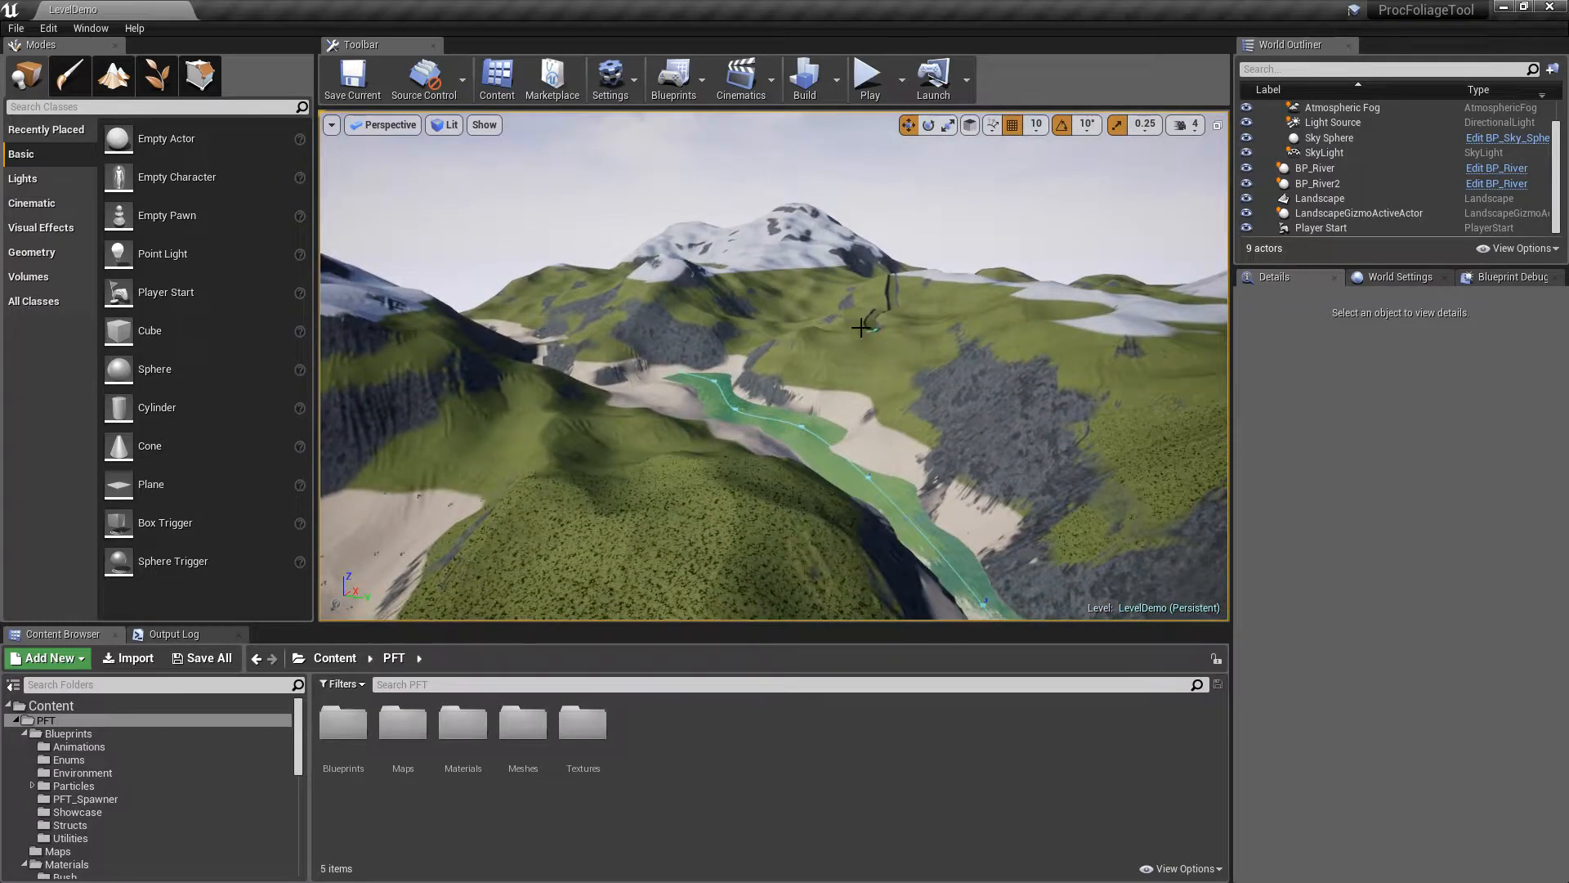
right_click_drag(822, 397, 895, 399)
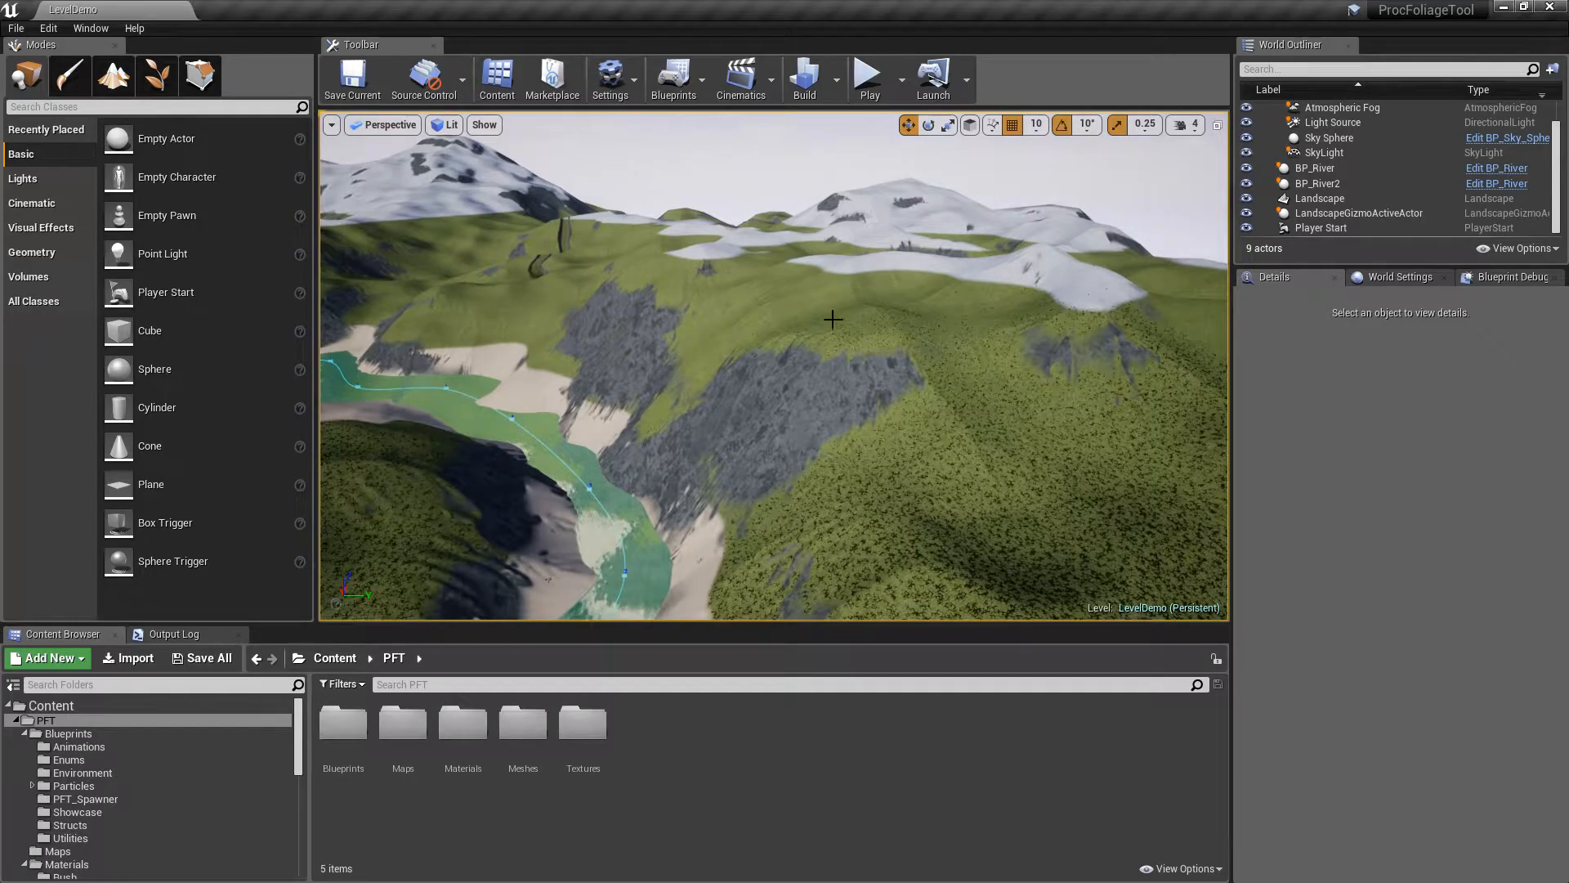
left_click(898, 356)
right_click_drag(785, 323, 795, 343)
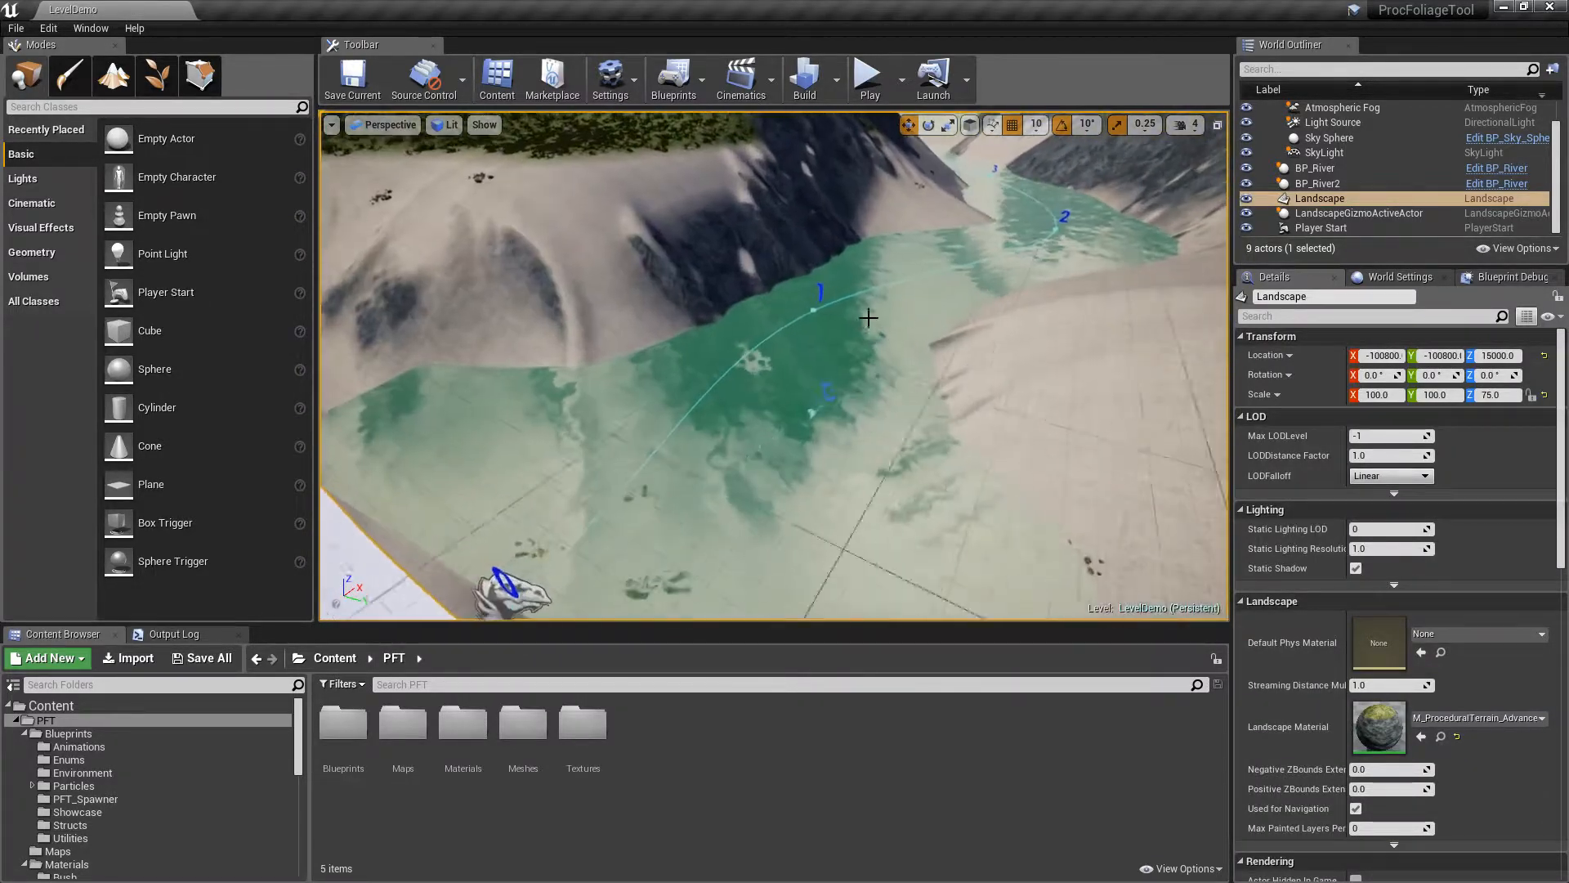
left_click(876, 308)
right_click_drag(876, 308, 893, 383)
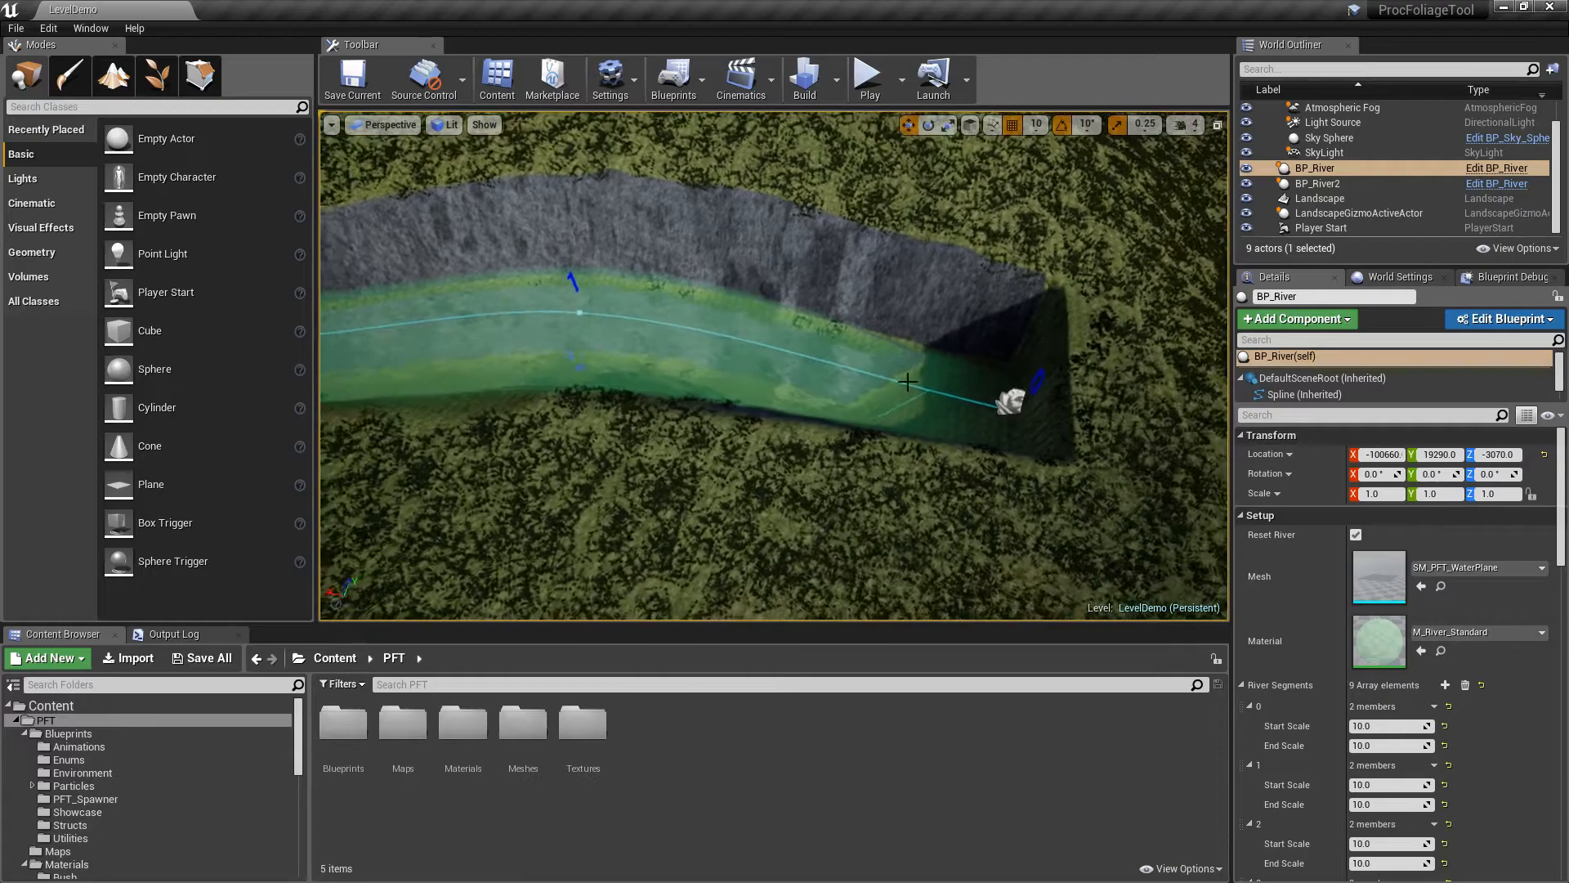
right_click_drag(824, 323, 955, 407)
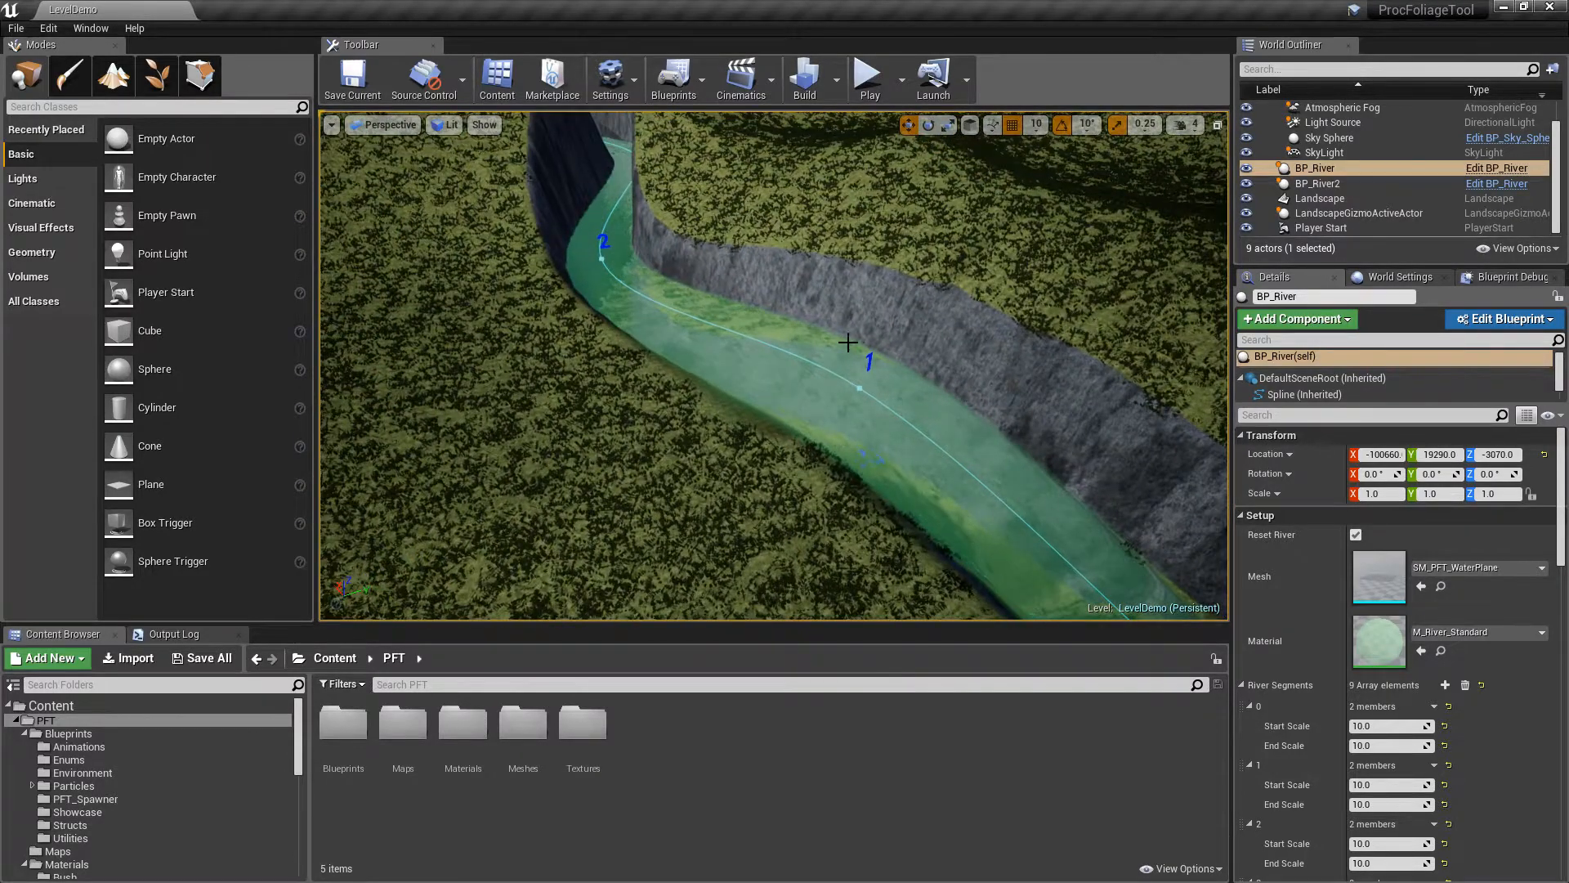
right_click_drag(853, 343, 825, 396)
right_click_drag(624, 132, 625, 78)
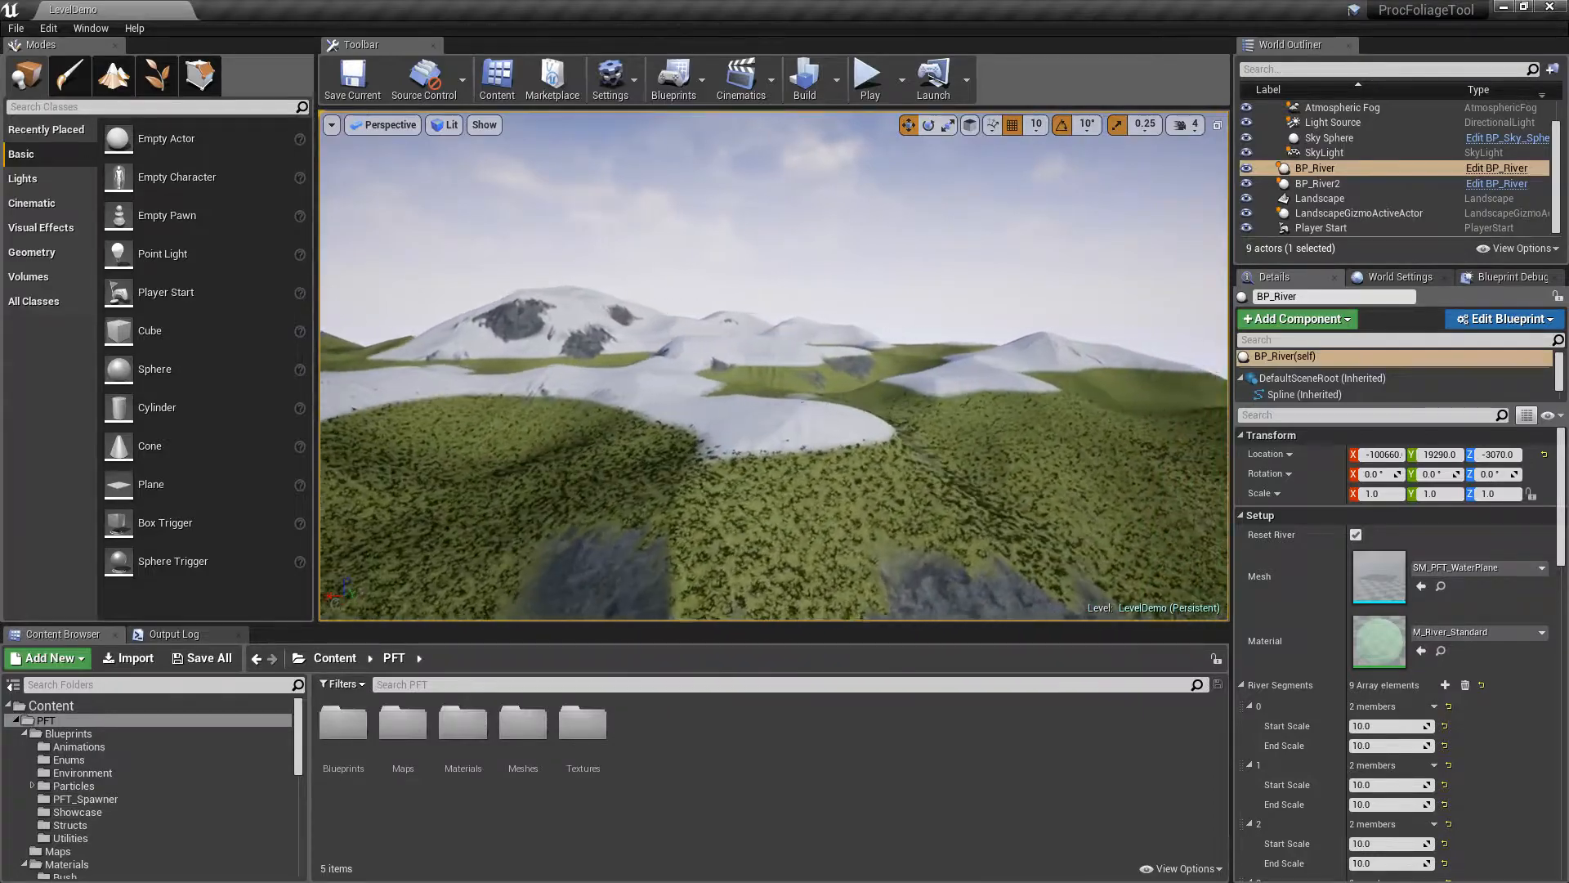
right_click_drag(774, 365, 801, 437)
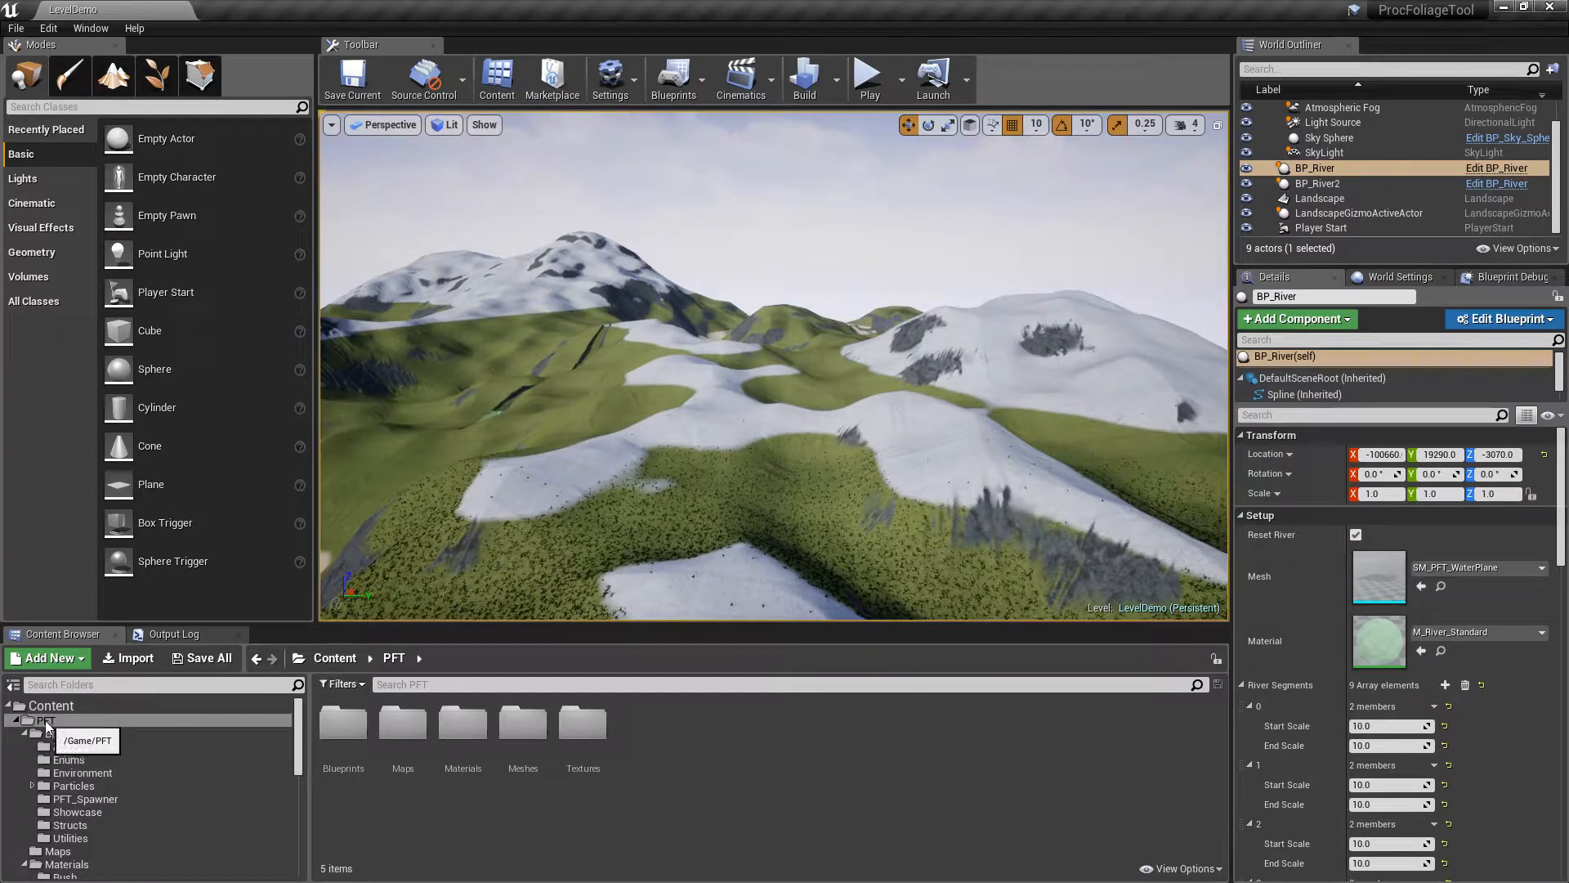
Place the BP_ProceduralFoliagePlacementTool blueprint from PFT/Blueprints/PFT_Spawner onto the snowy, grassy hills of the level
double_click(345, 720)
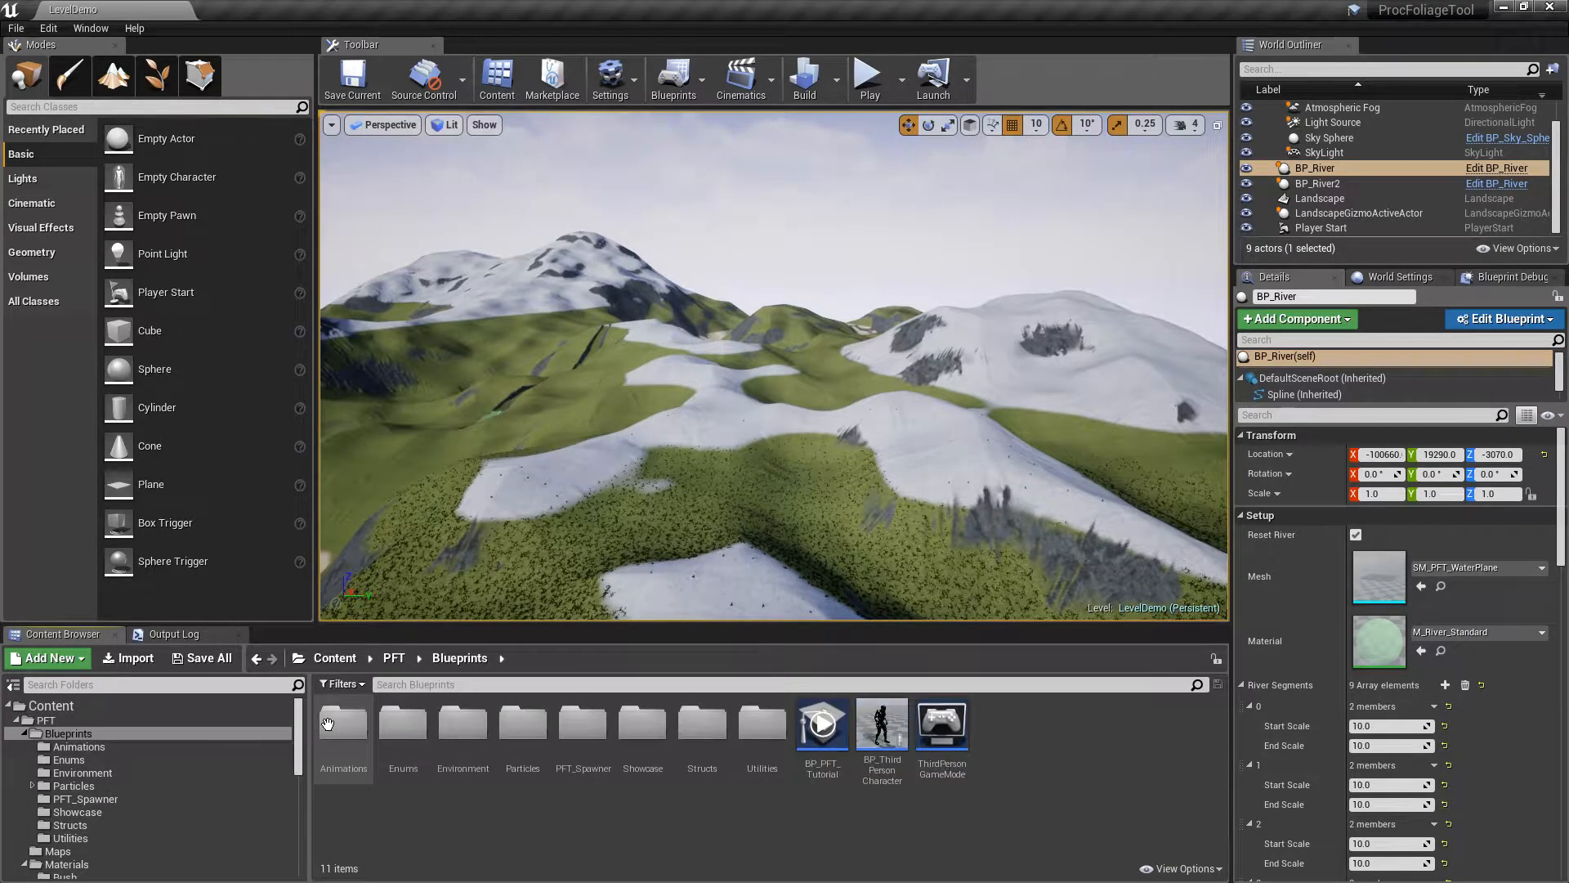
left_click(585, 724)
double_click(585, 724)
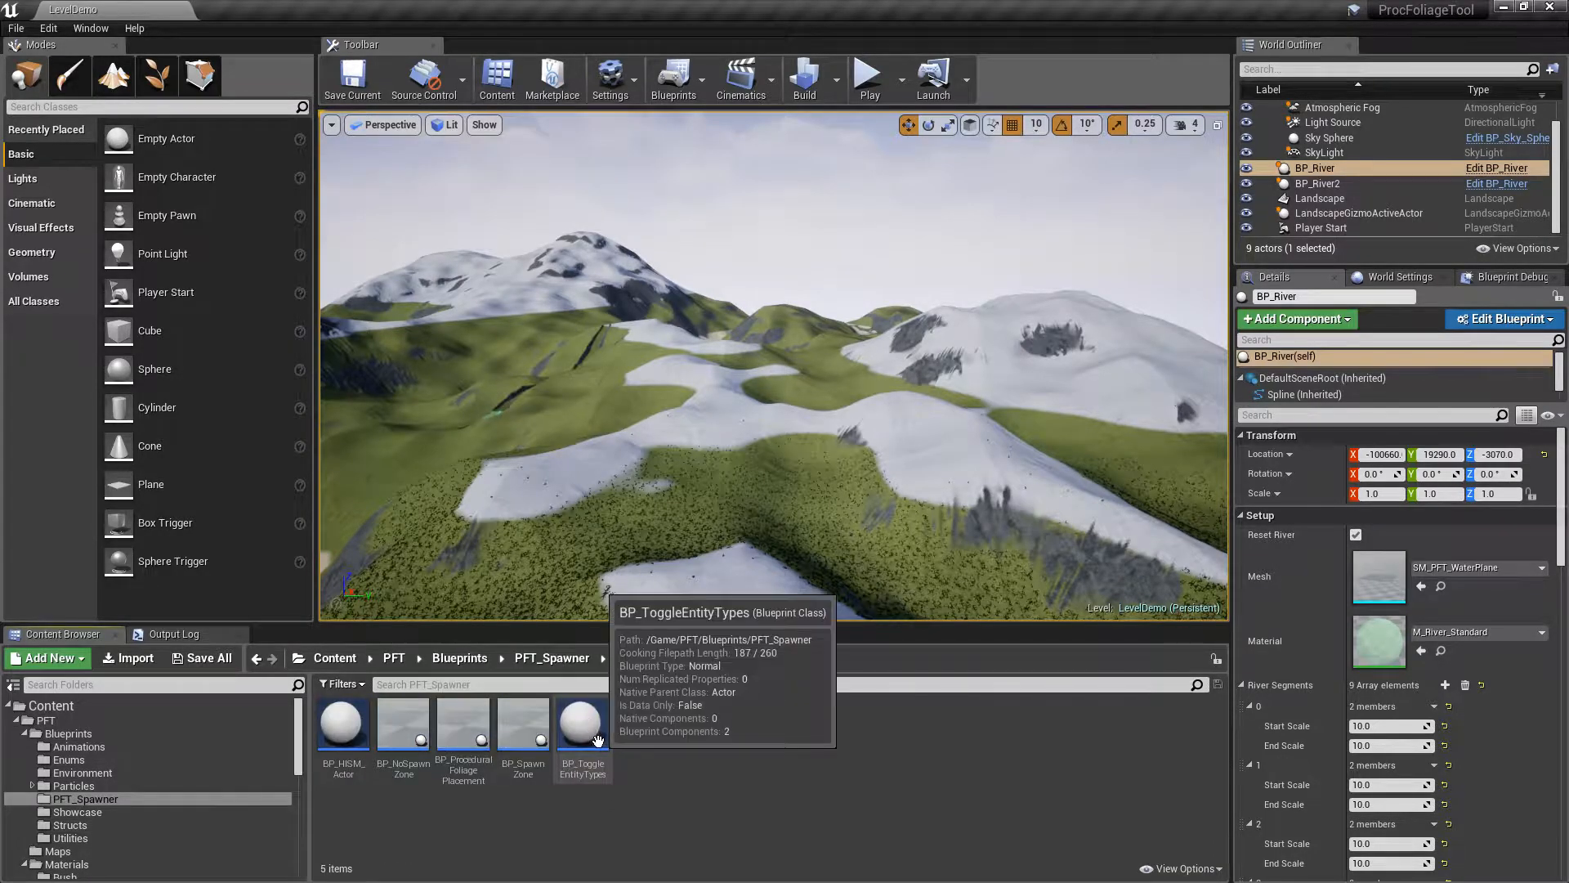
left_click(444, 730)
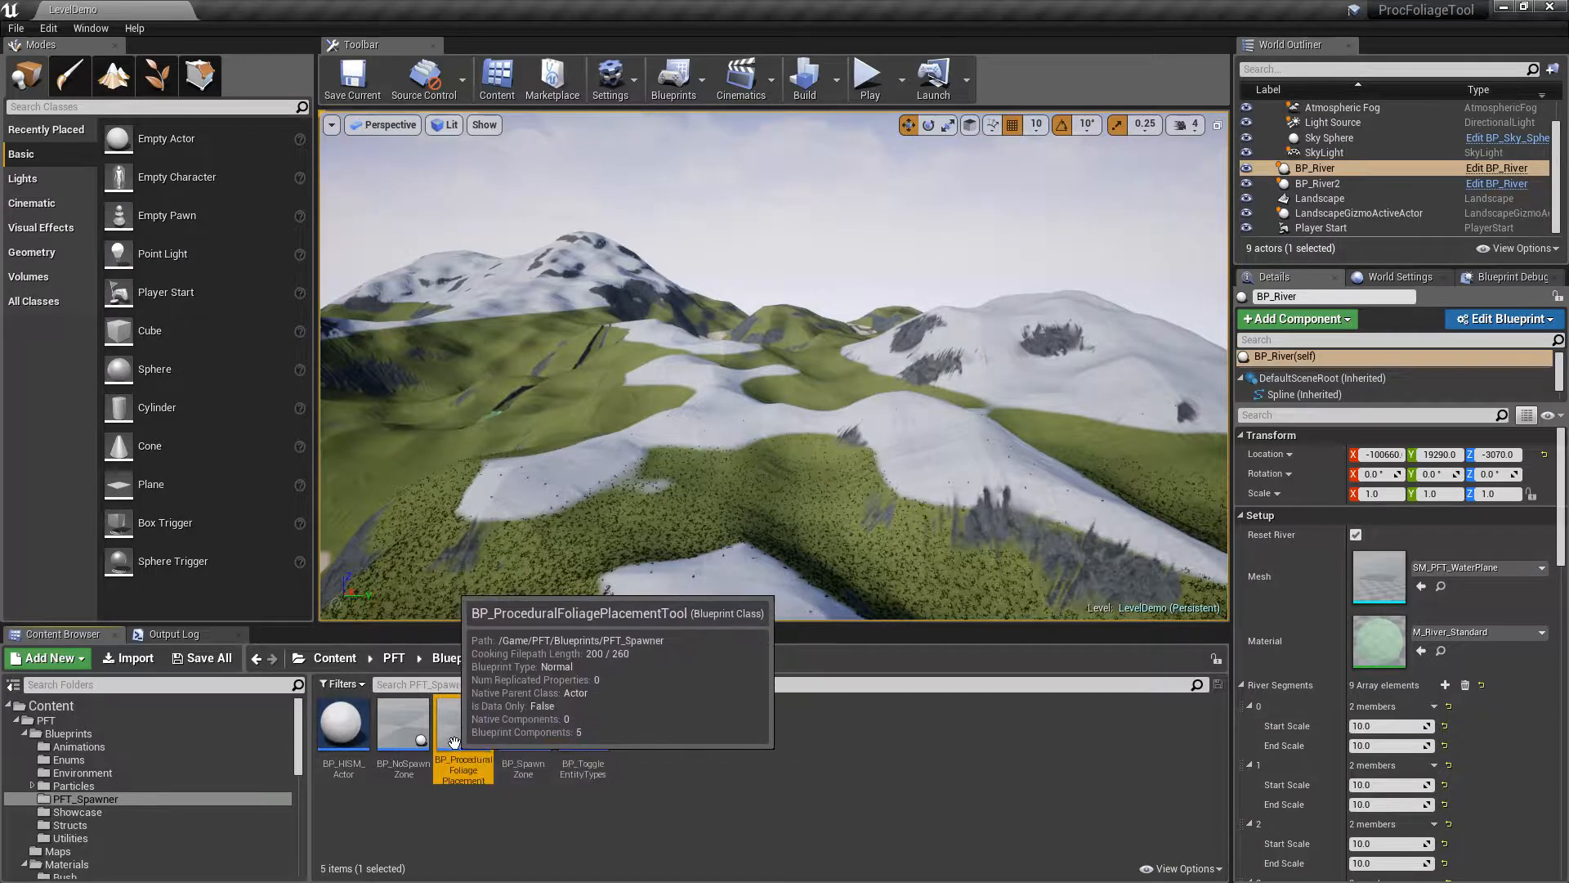
left_click_drag(456, 733, 709, 474)
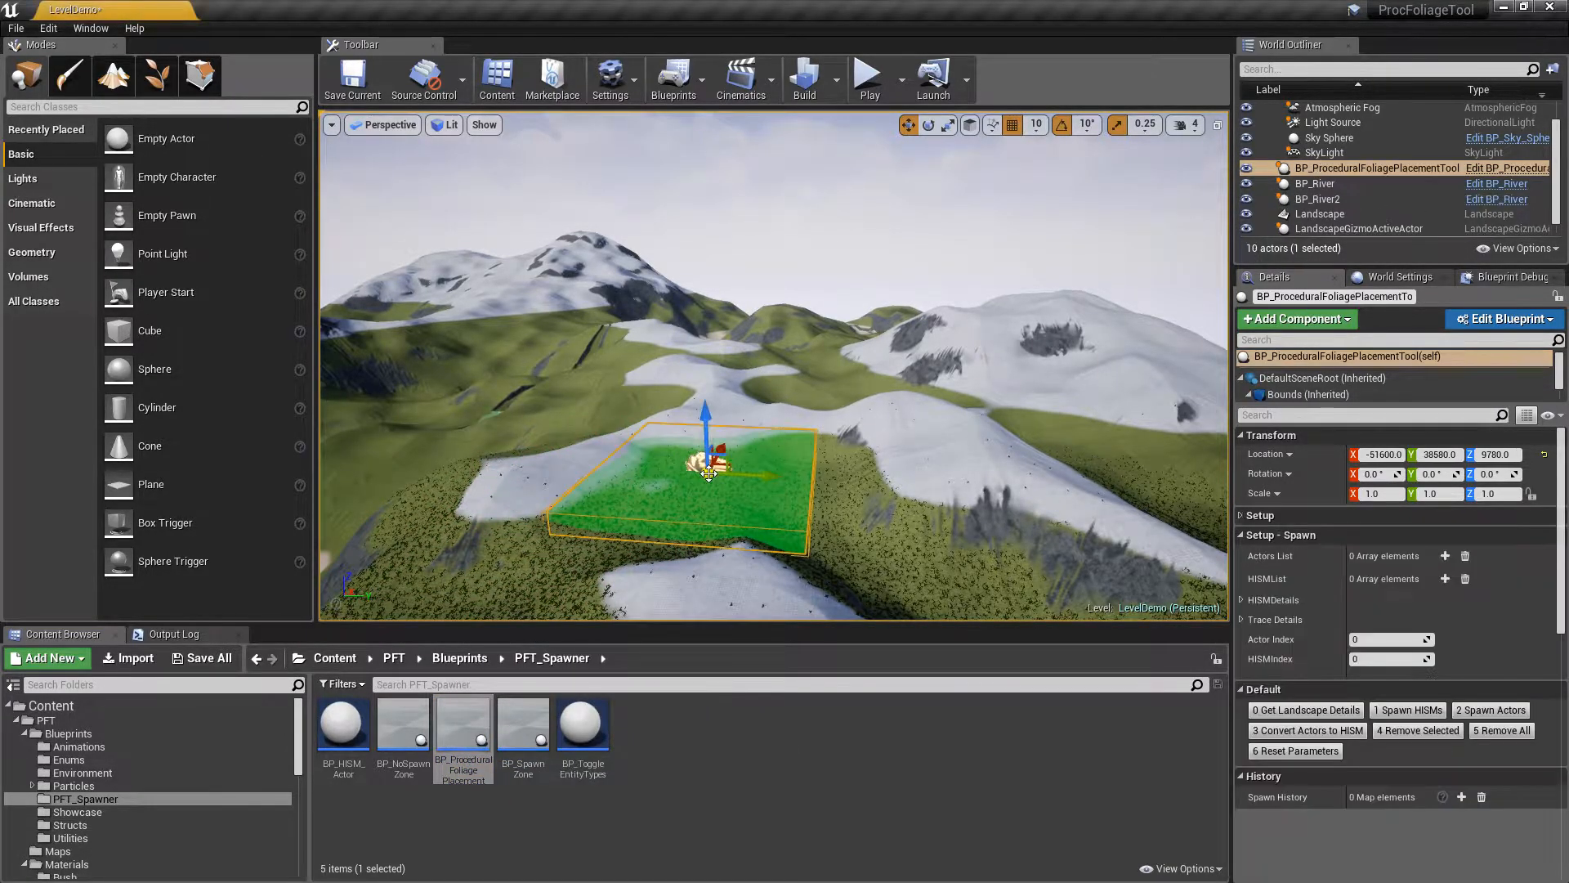
Reposition the foliage placement volume above the hills at about Y 41550 and Z 14770
left_click_drag(705, 413, 699, 270)
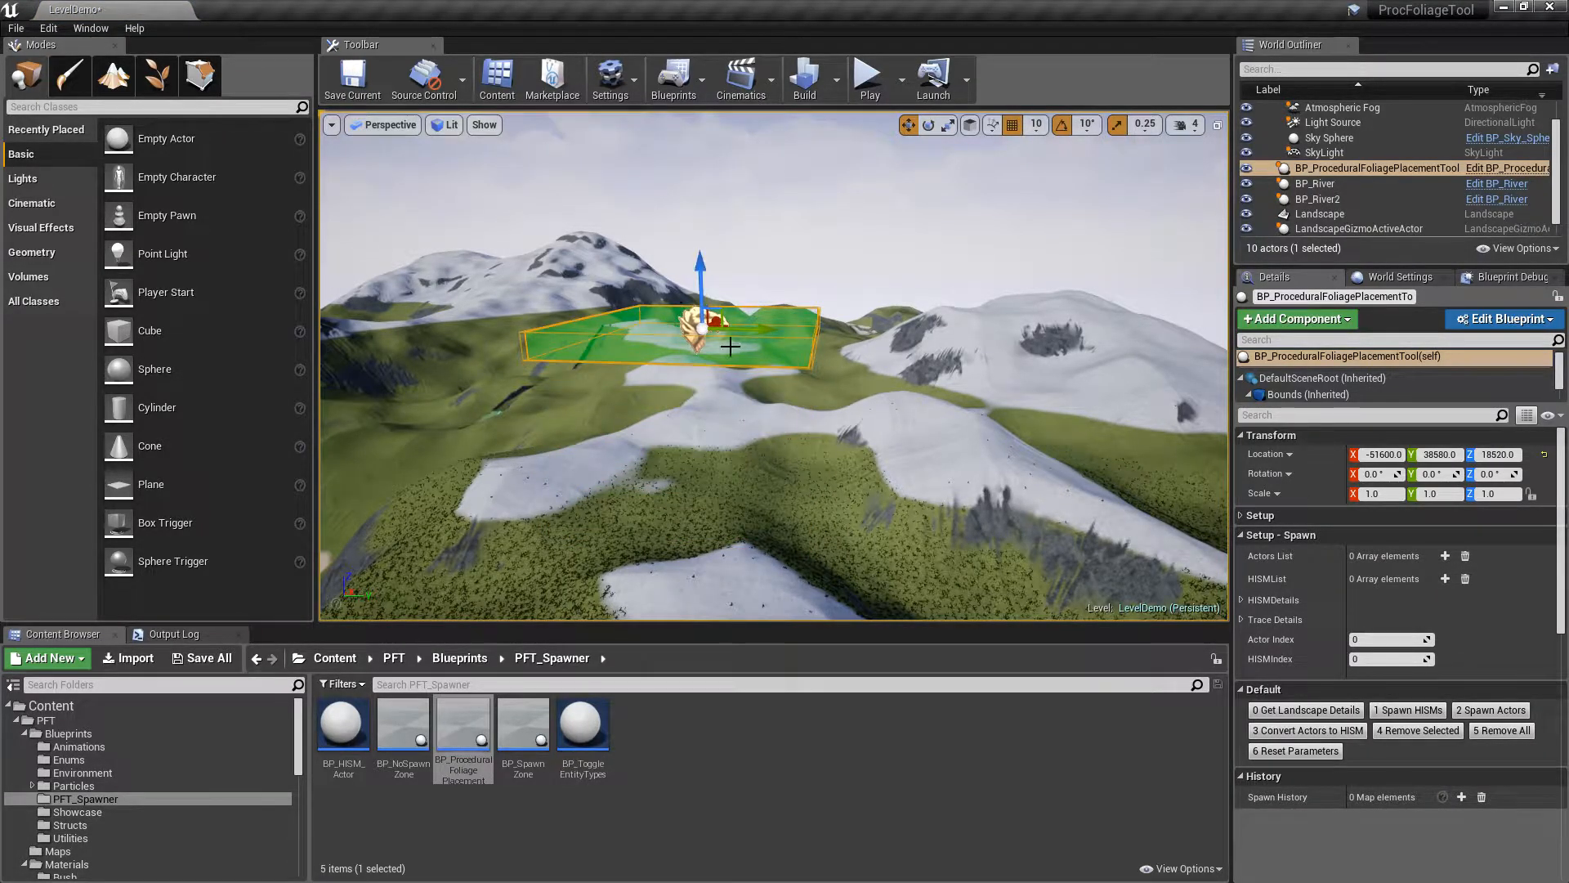
right_click_drag(815, 351, 722, 243)
left_click_drag(723, 242, 824, 363)
right_click_drag(910, 361, 922, 331)
right_click(922, 360)
left_click(709, 227)
right_click_drag(709, 228, 789, 343)
left_click(784, 345)
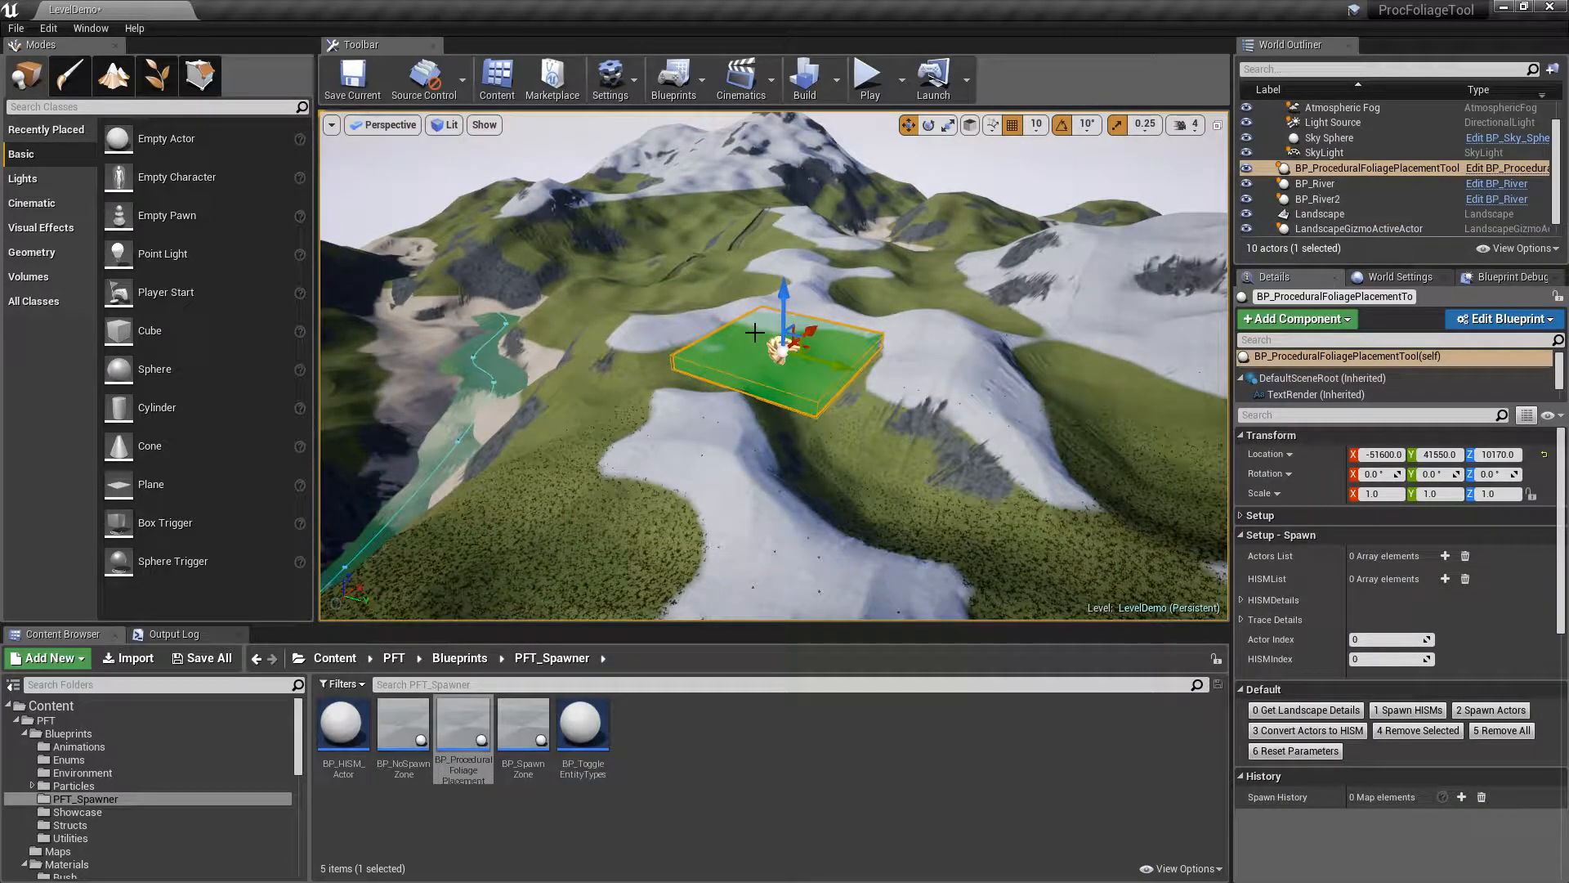
left_click_drag(783, 298, 793, 238)
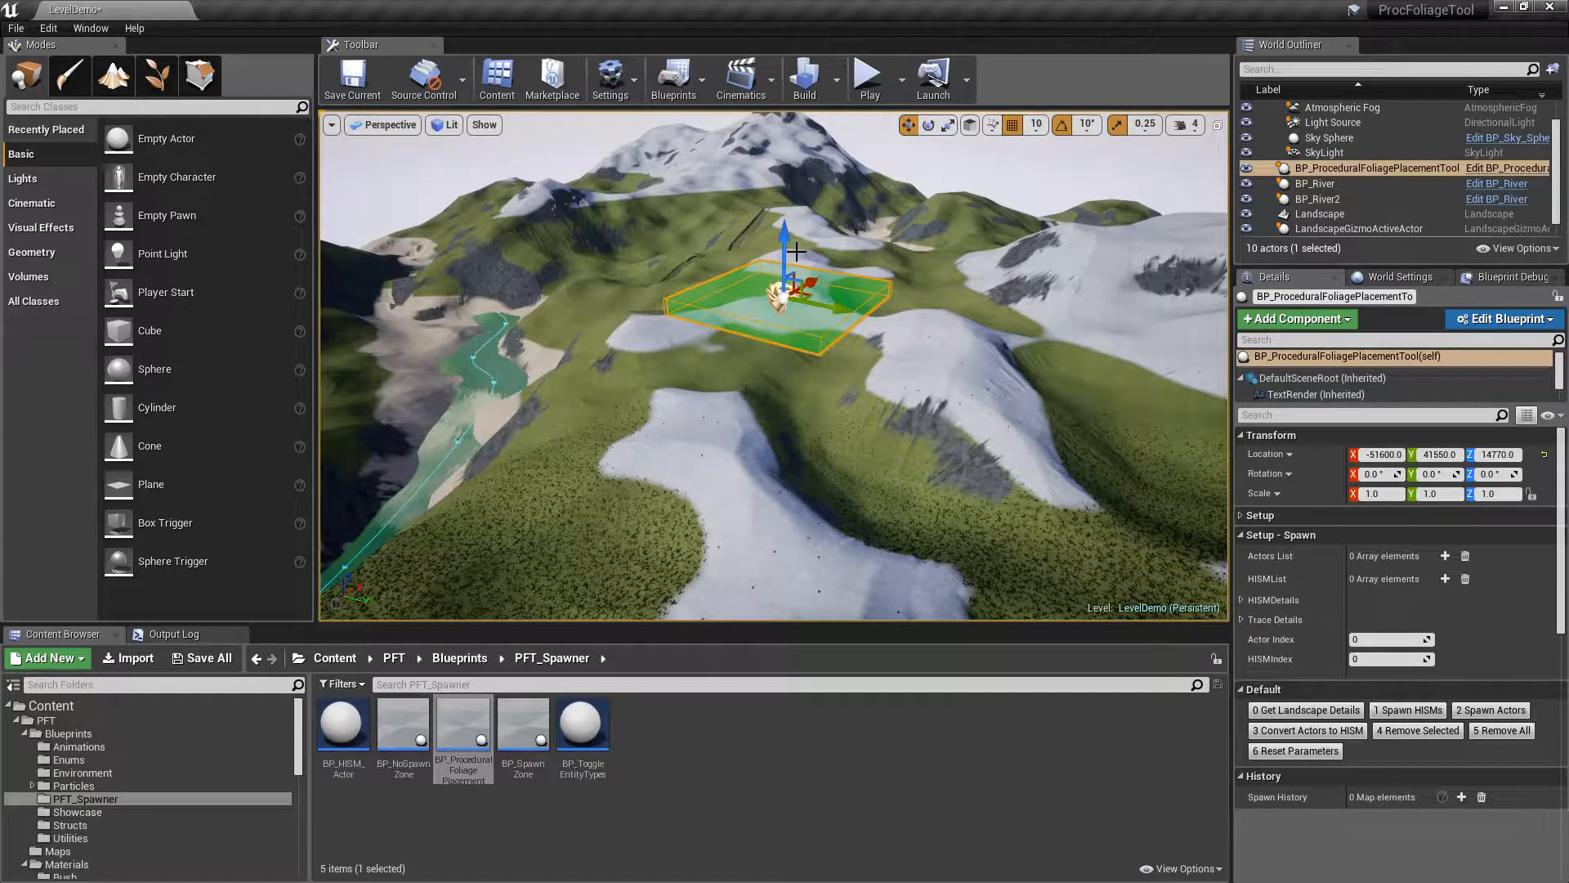
right_click_drag(794, 386, 1106, 437)
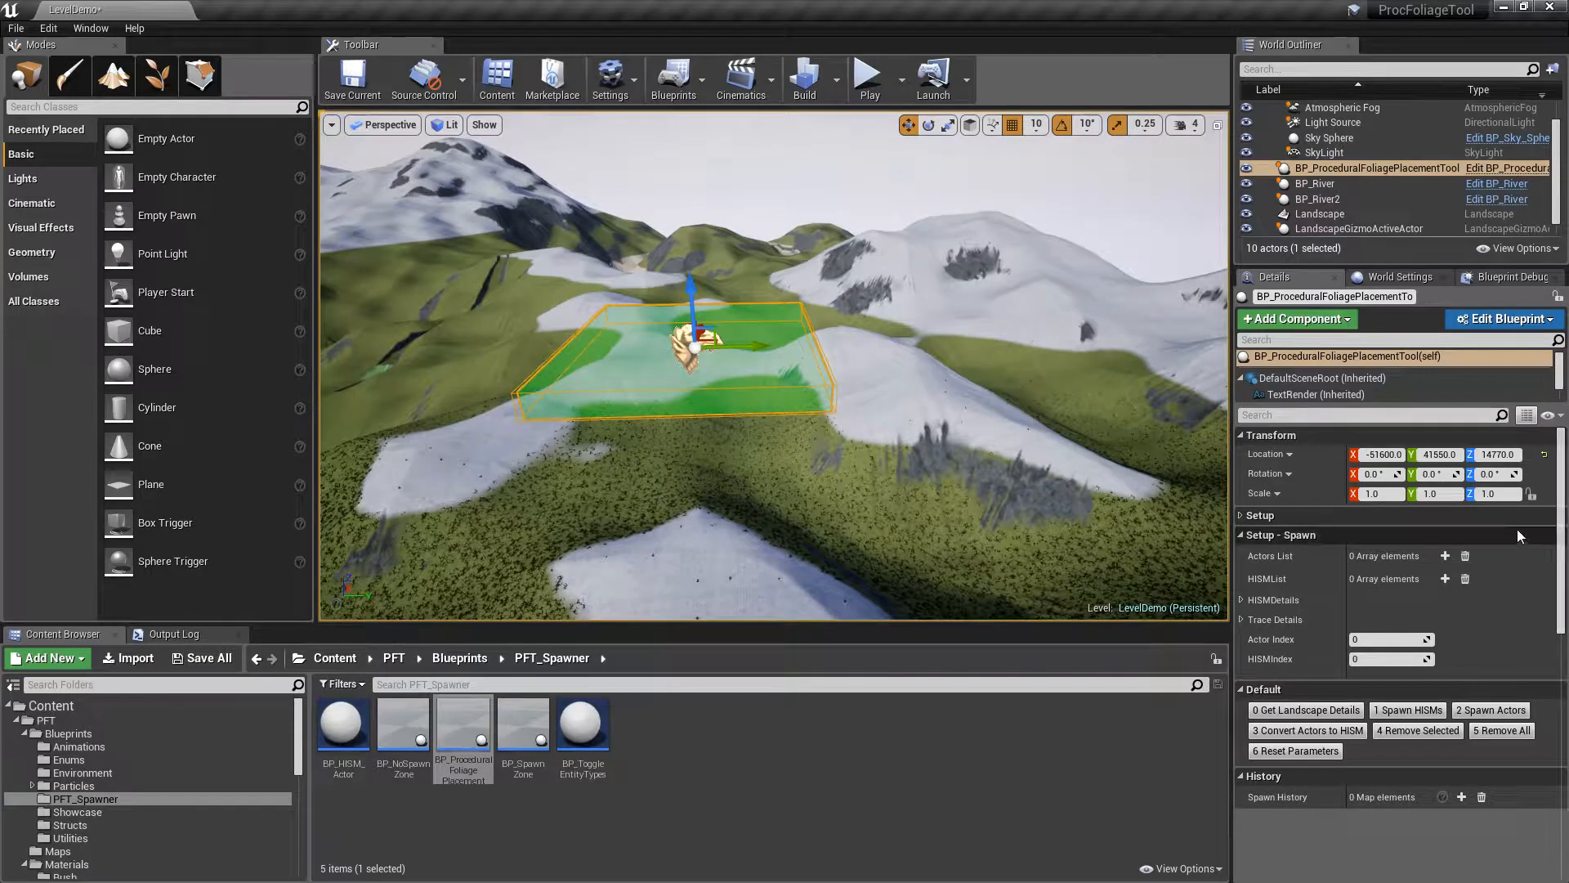
Expand the placement tool's Setup parameters, and highlight "Setup parameters" on the Tutorial Coverage slide in PowerPoint before returning to Unreal Editor
left_click(1242, 516)
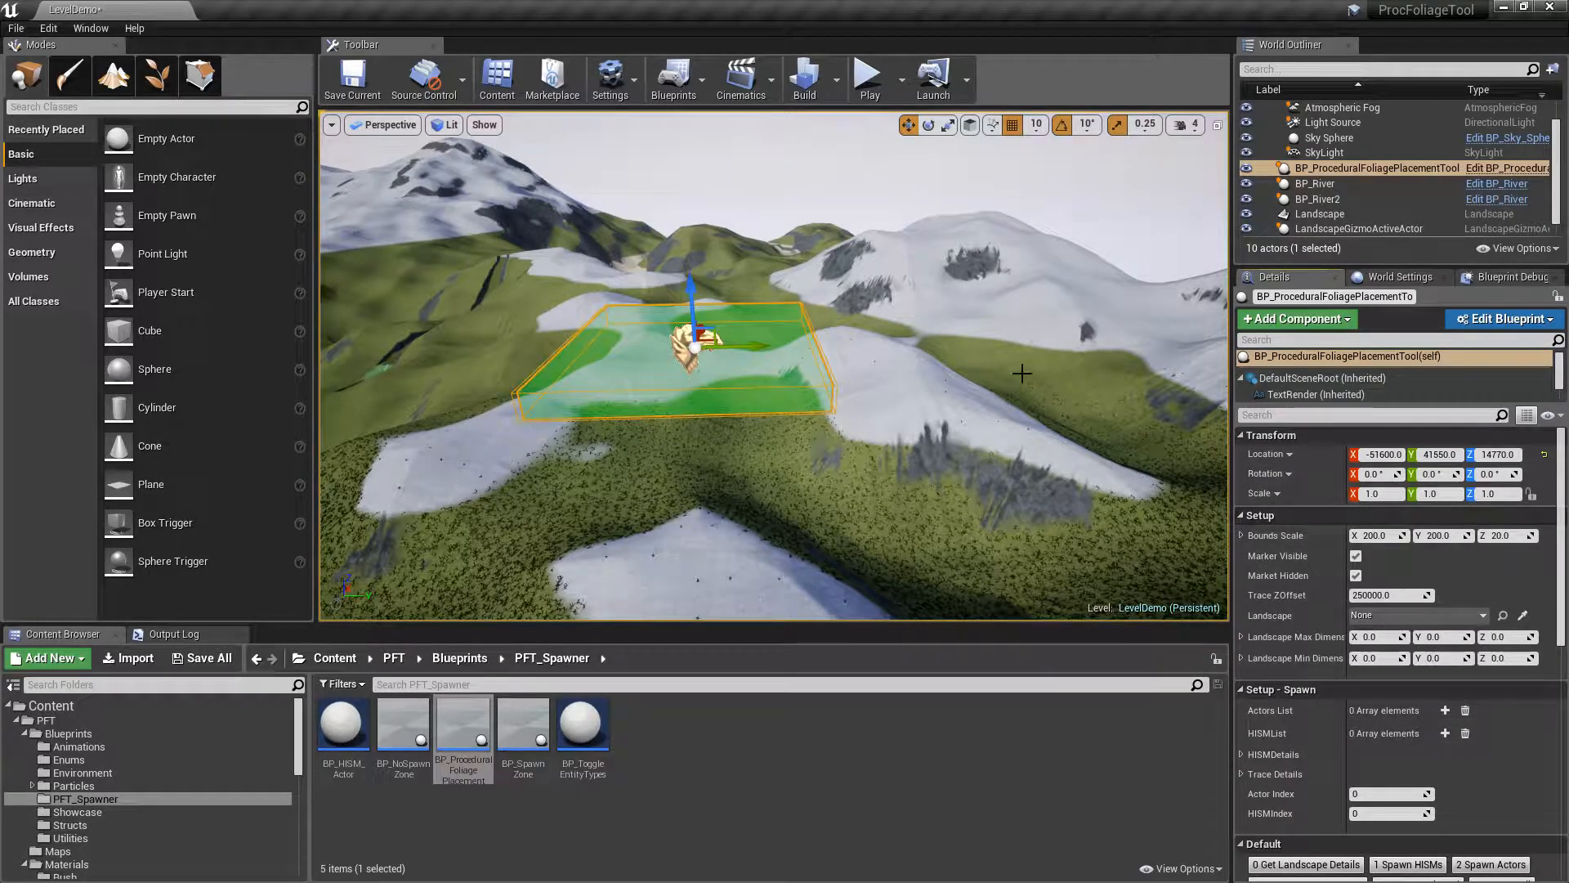
key("alt+Tab")
key("Page_Down")
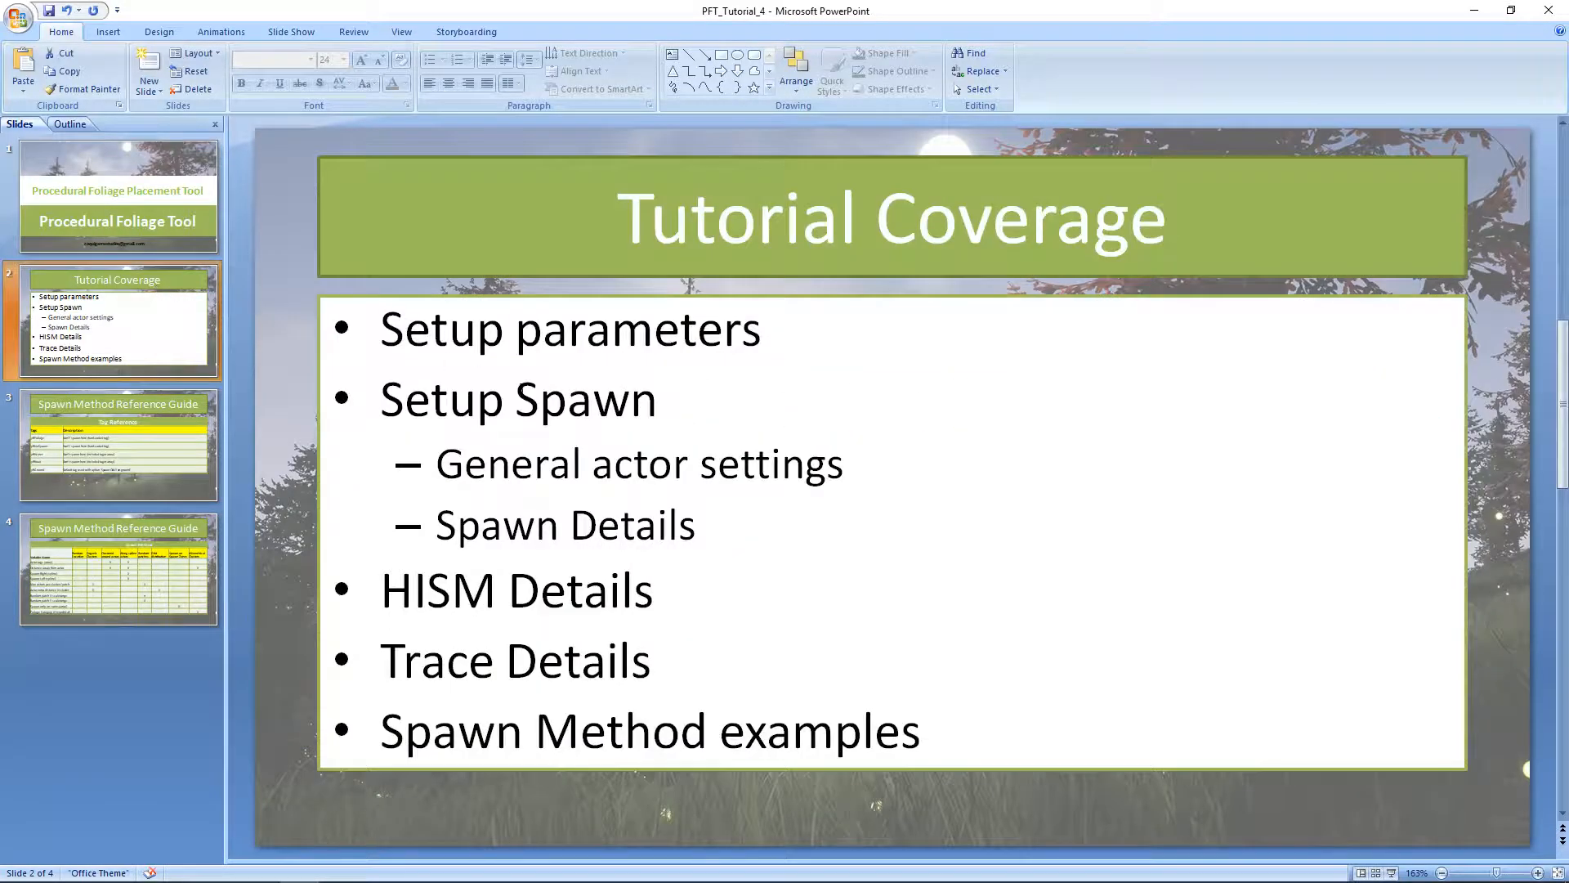
left_click_drag(771, 331, 420, 303)
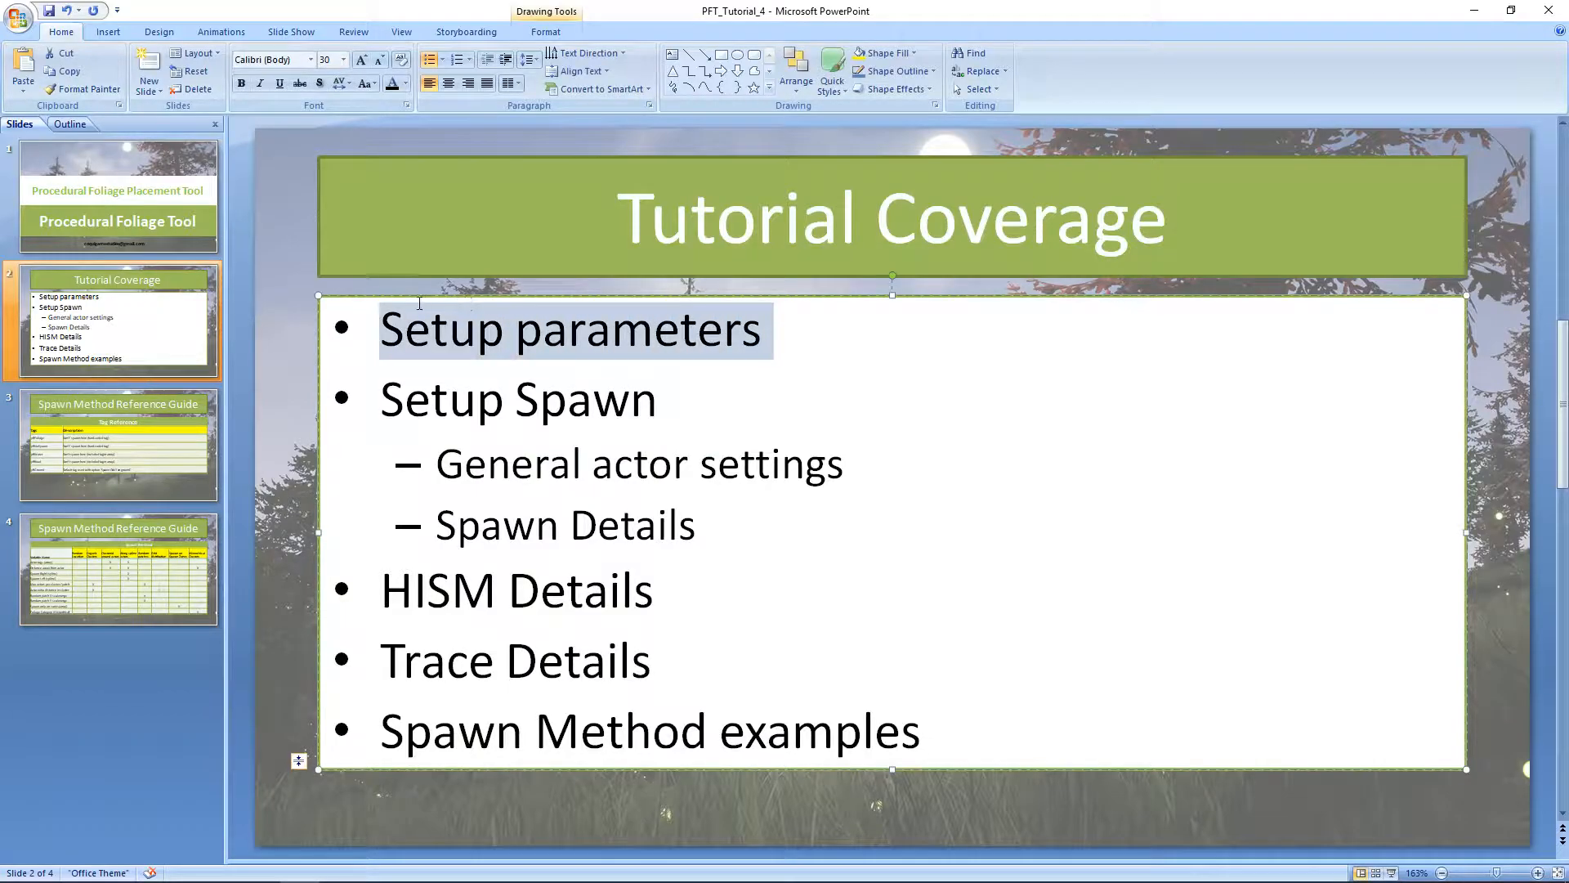
key("alt+Tab")
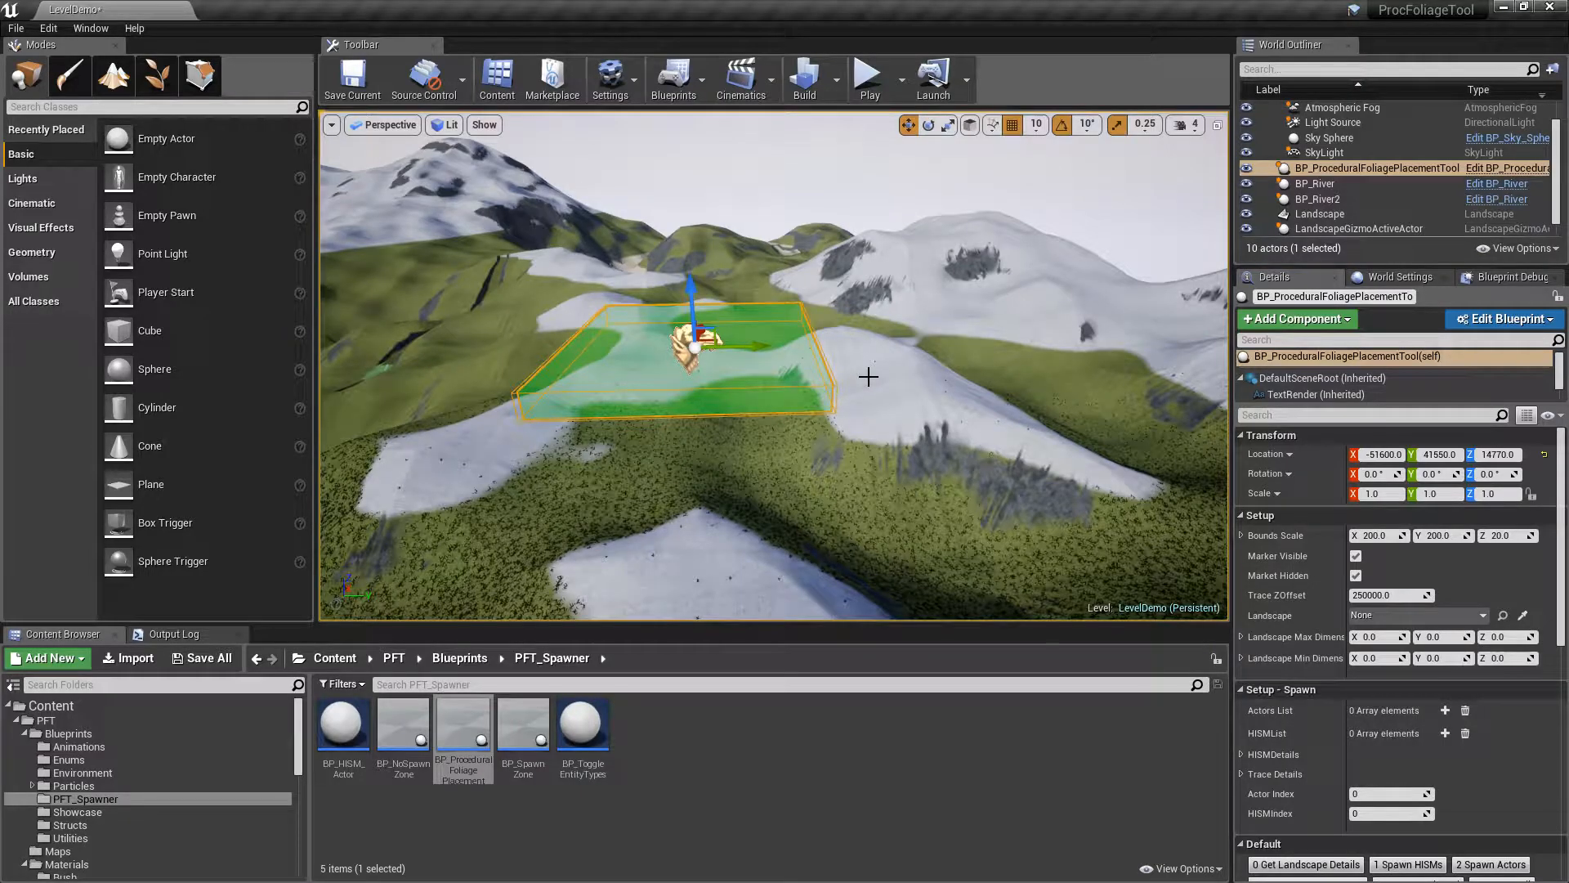
Shift the placement volume to Y 41900 and set its Bounds Scale to 400 in X and Y
left_click_drag(747, 347, 753, 346)
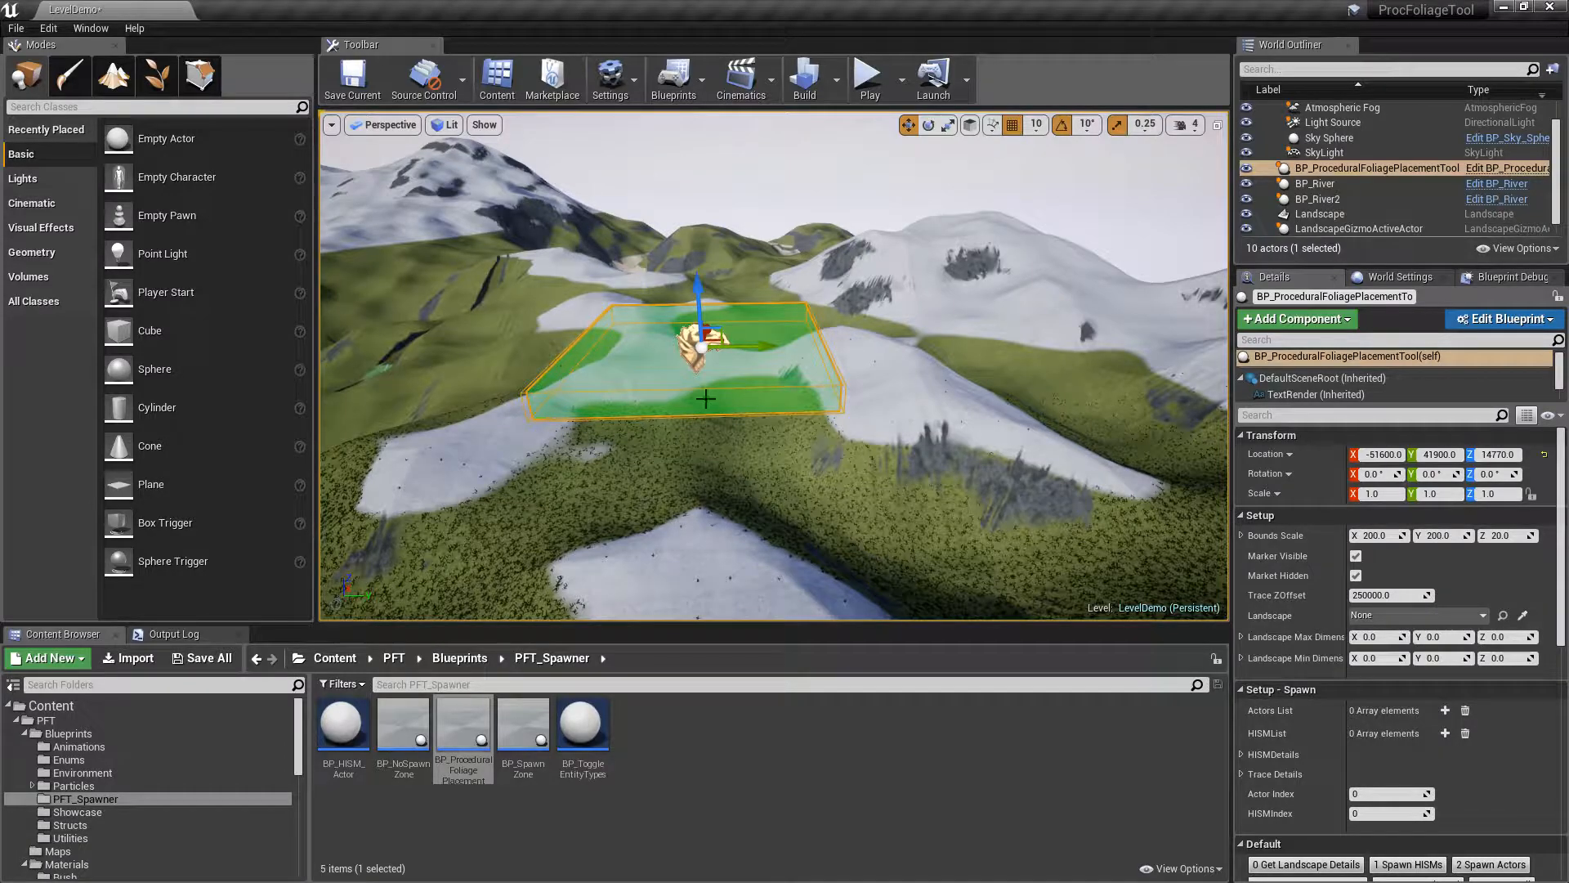
mouse_move(917, 339)
right_mouse_down()
mouse_move(917, 286)
mouse_move(917, 368)
mouse_move(900, 360)
right_mouse_up()
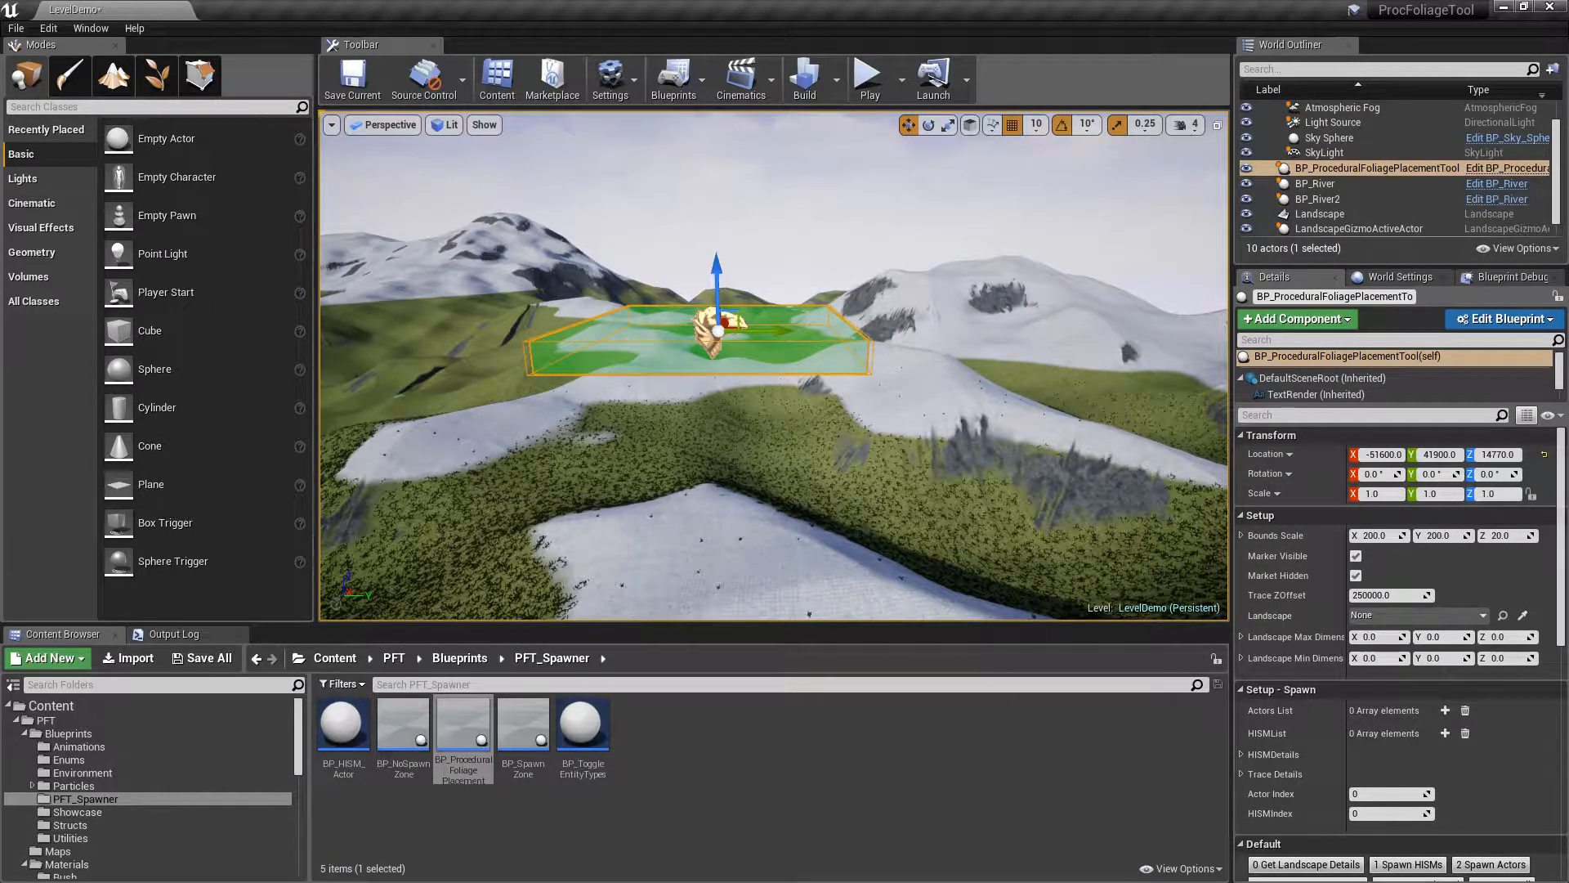
scroll(774, 417, "up", 5)
left_click(1376, 536)
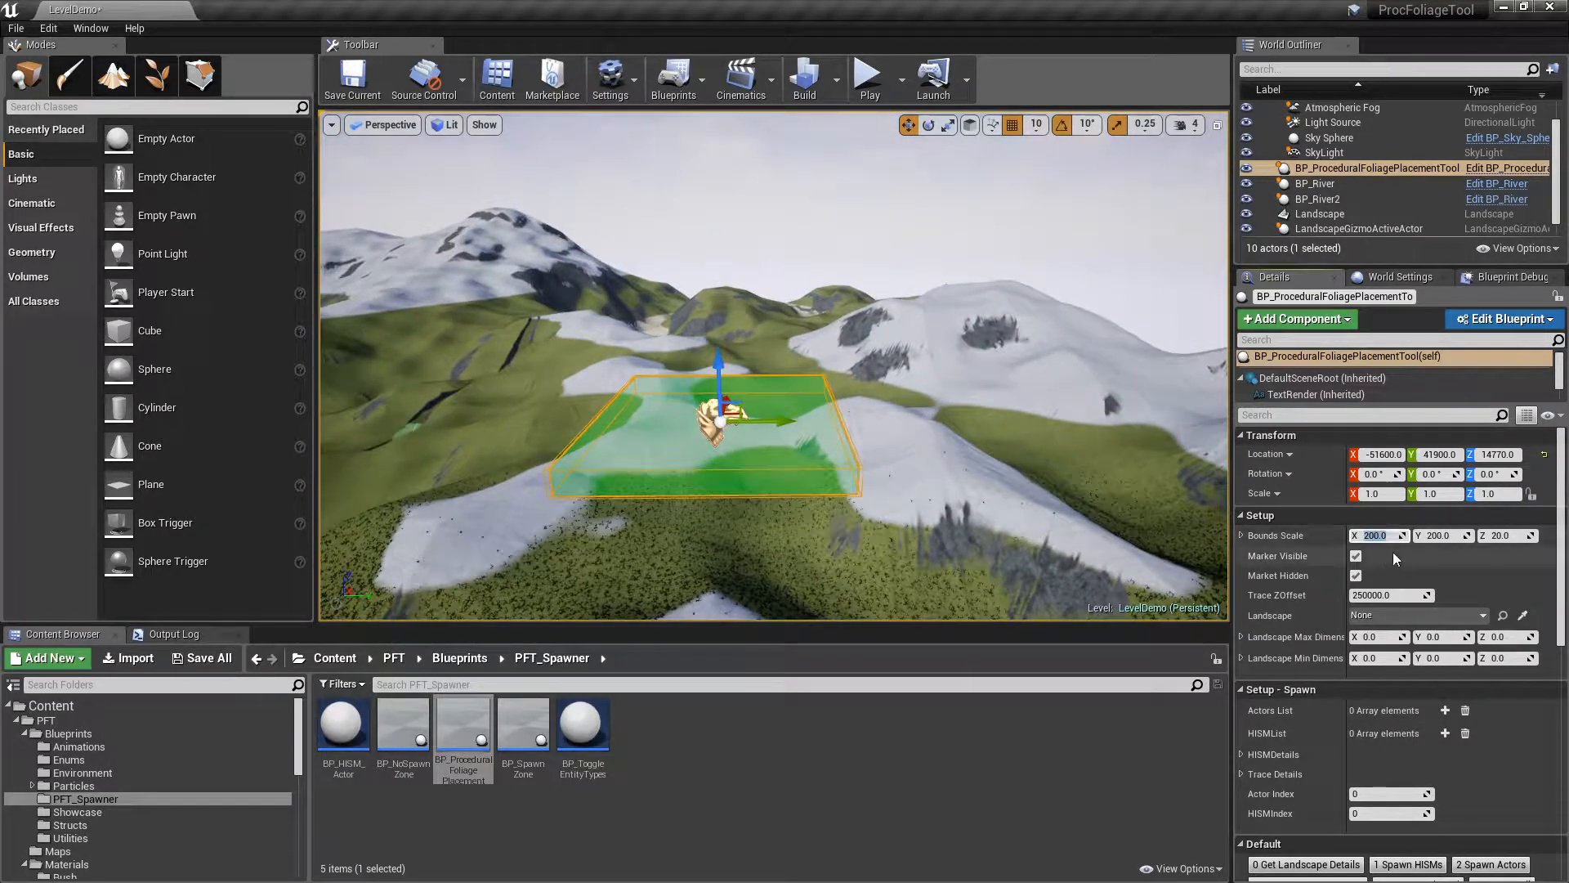
type("400")
key("Tab")
type("400")
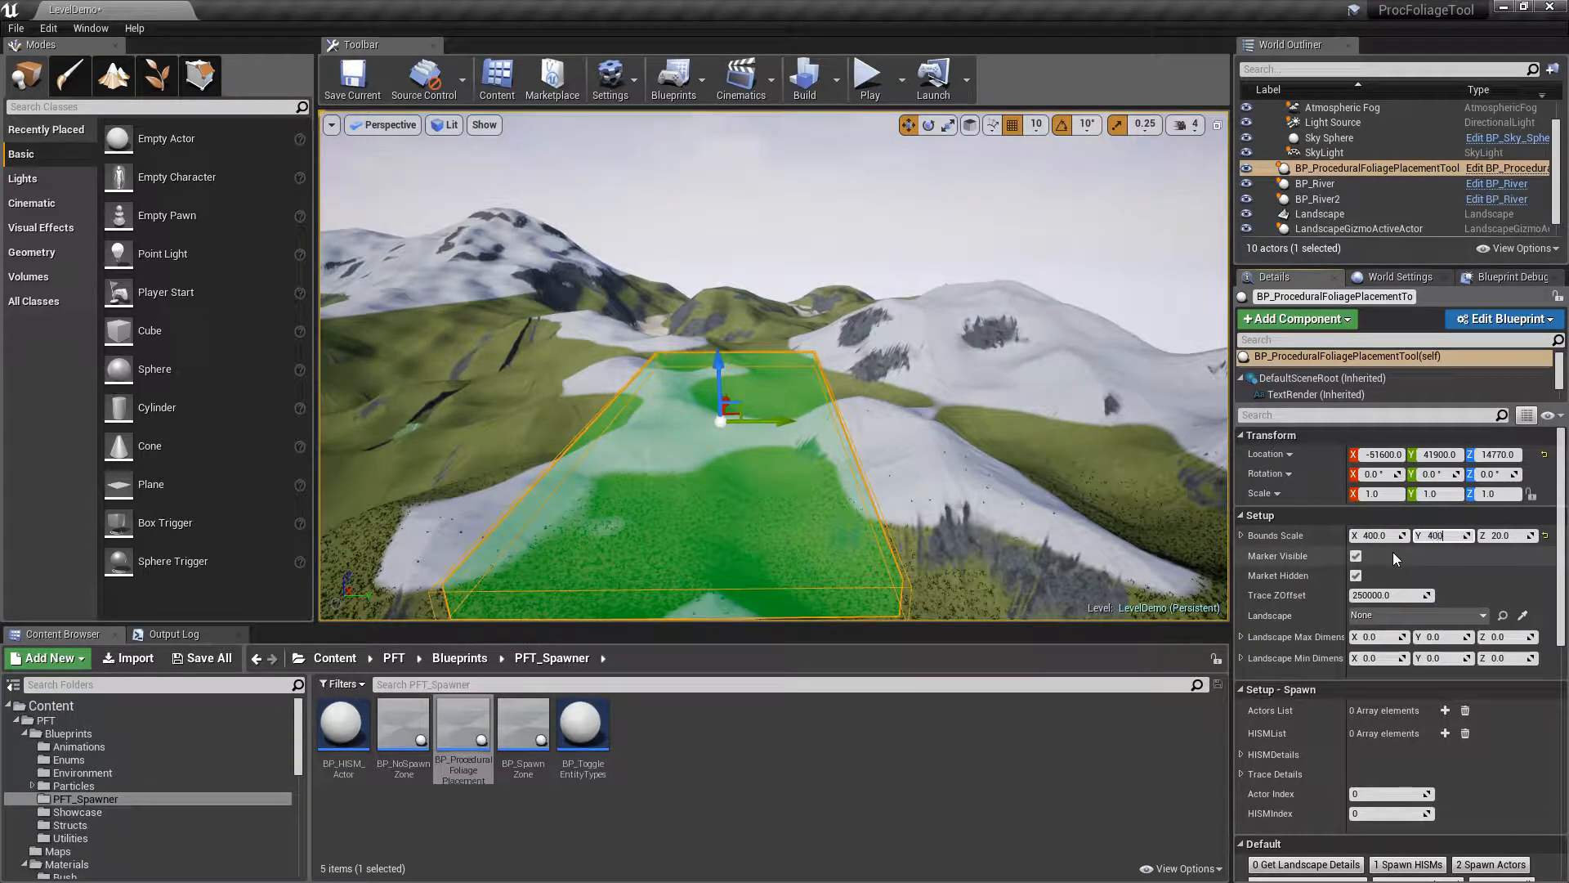
key("Return")
Raise the enlarged placement volume above the terrain to about Z 21290
mouse_move(1054, 308)
right_mouse_down()
mouse_move(908, 325)
mouse_move(940, 298)
mouse_move(1010, 286)
mouse_move(1078, 312)
right_mouse_up()
left_click_drag(620, 278, 619, 209)
mouse_move(619, 209)
right_mouse_down()
mouse_move(532, 214)
mouse_move(621, 263)
mouse_move(557, 225)
mouse_move(574, 190)
mouse_move(610, 198)
right_mouse_up()
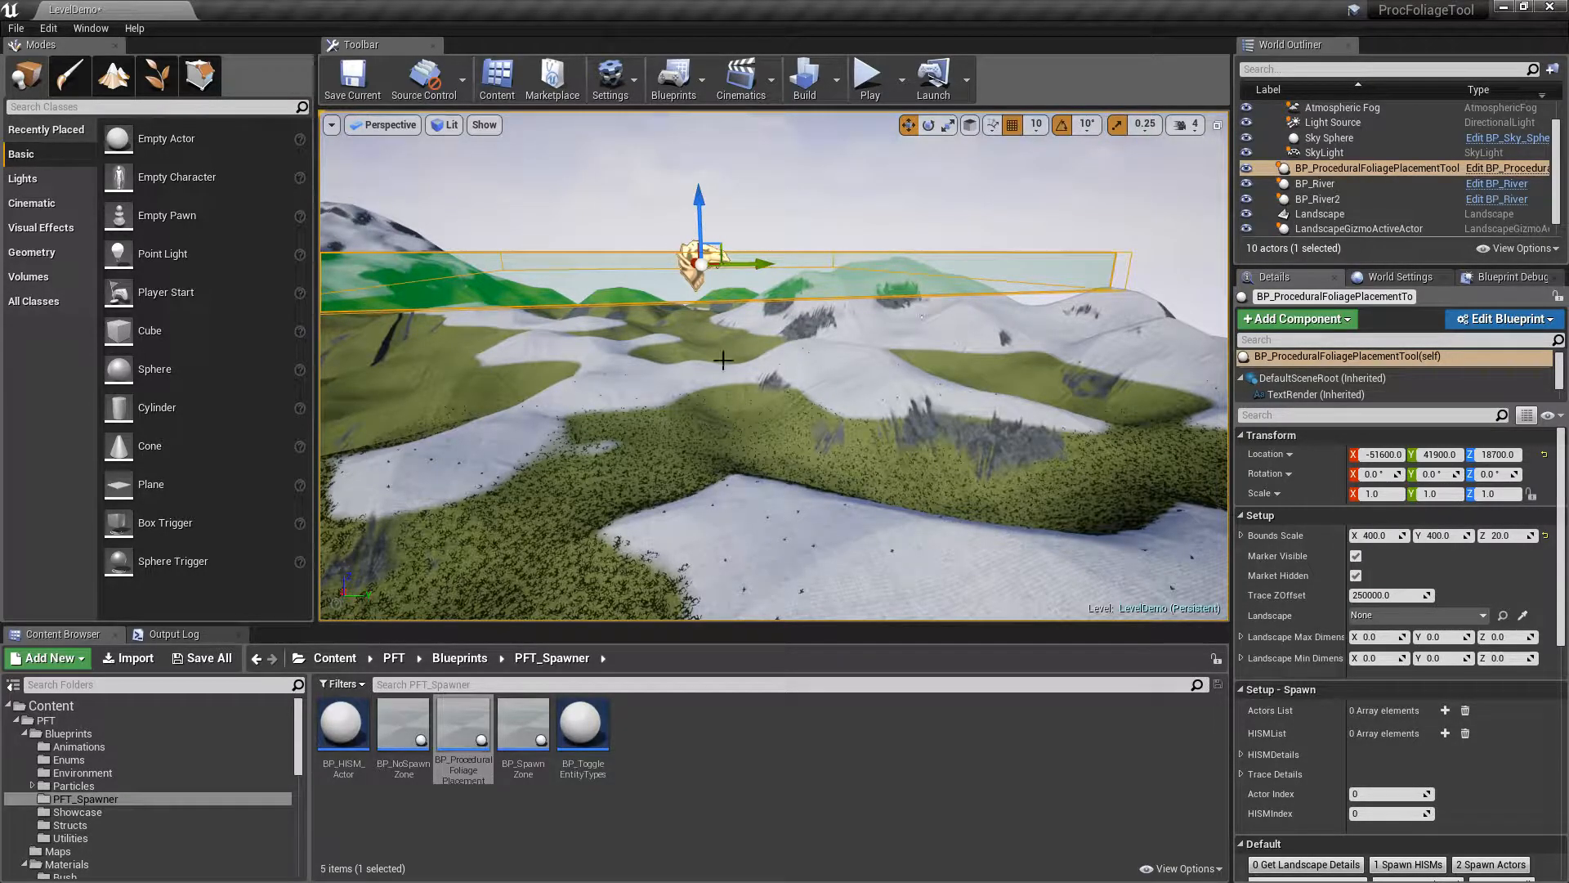
left_click_drag(699, 225, 697, 175)
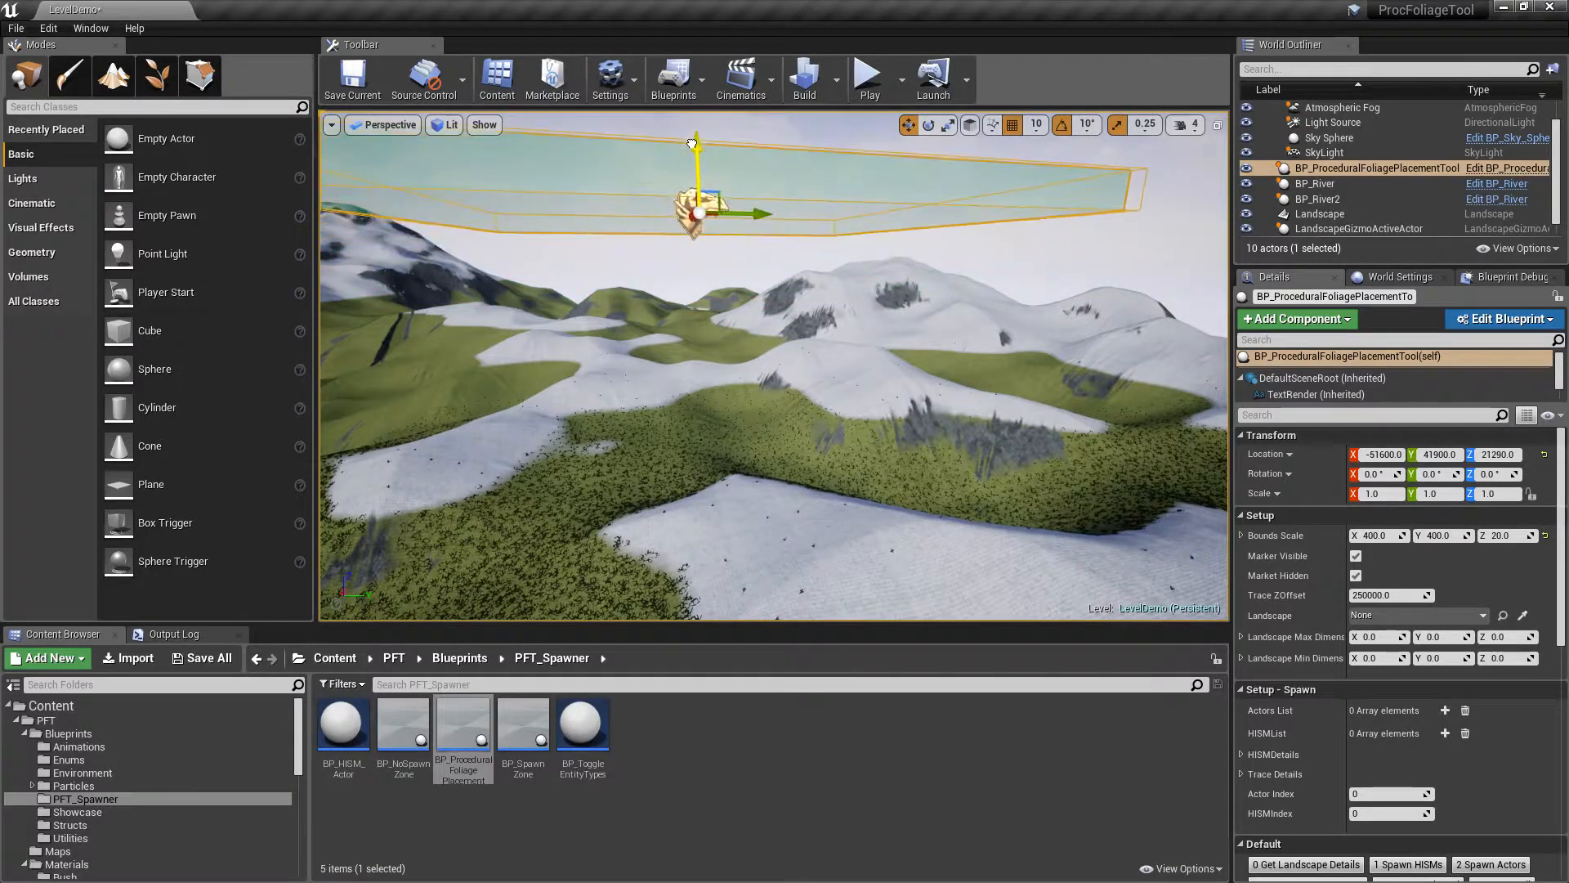
Try a Bounds Scale Z of 400 on the placement volume and set it back to 20
left_click(1510, 536)
type("400")
key("Return")
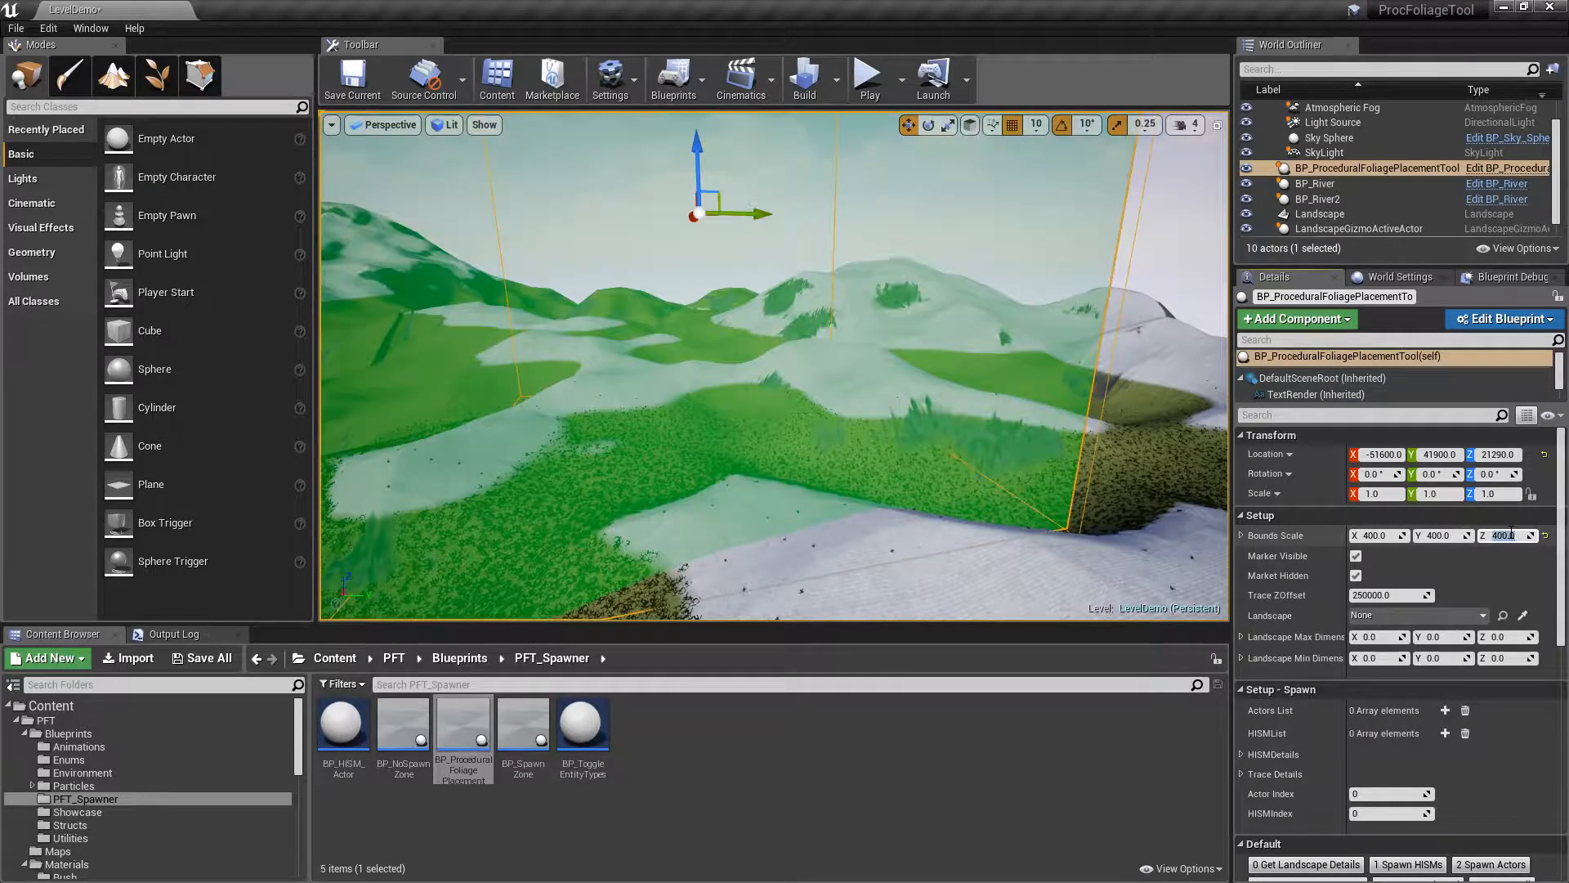
right_click_drag(1041, 340, 992, 346)
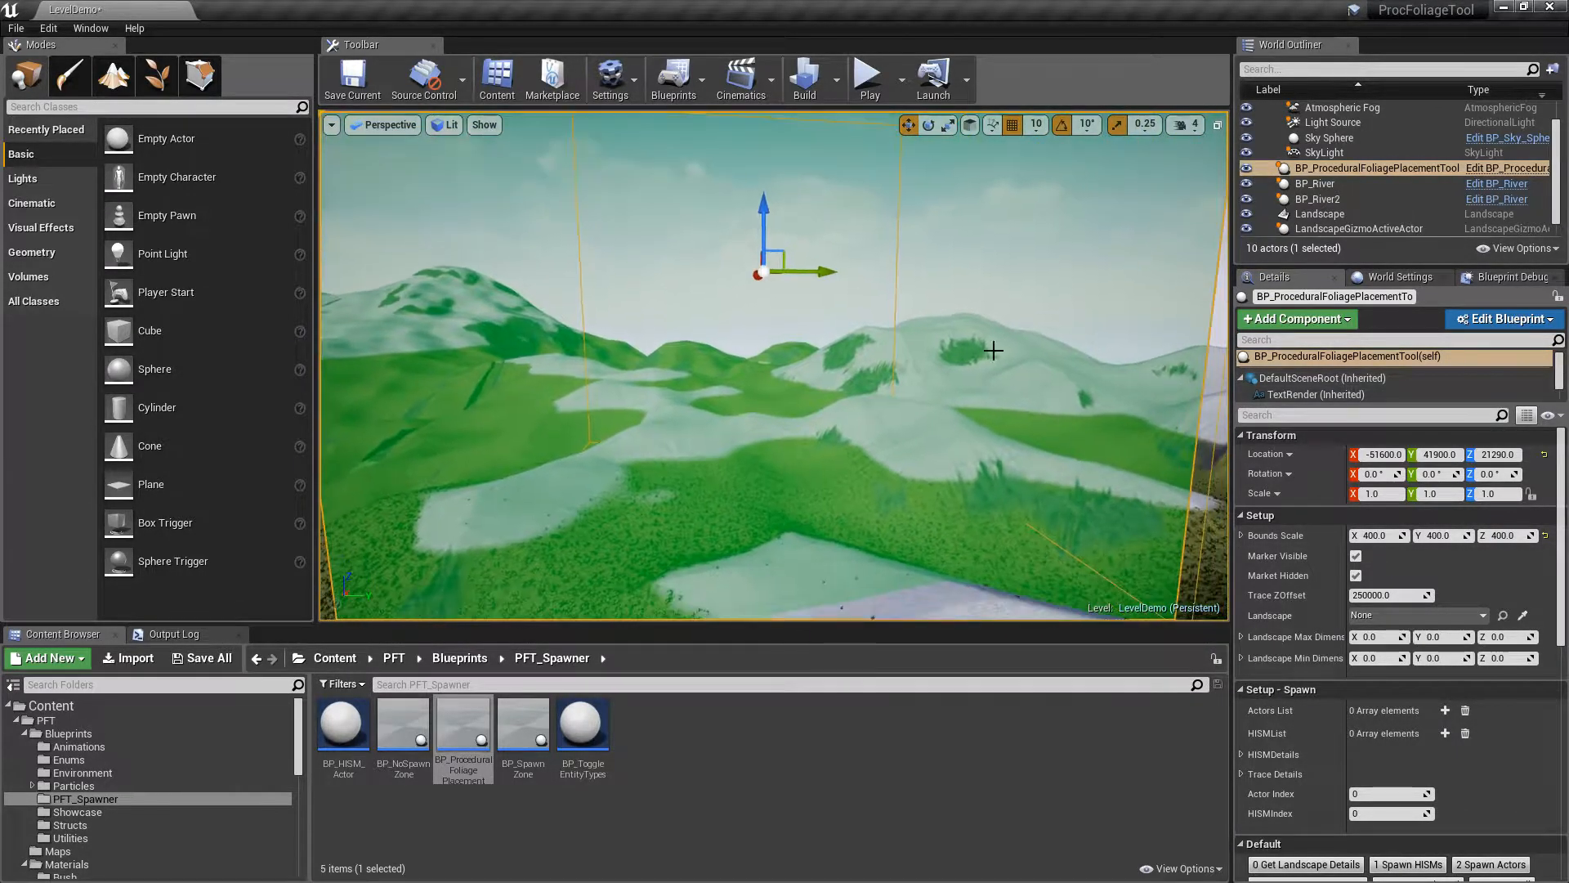
left_click(1510, 536)
type("20")
key("Return")
Adjust the height of the placement volume to about Z 20160, just above the hills
left_click_drag(764, 202, 769, 187)
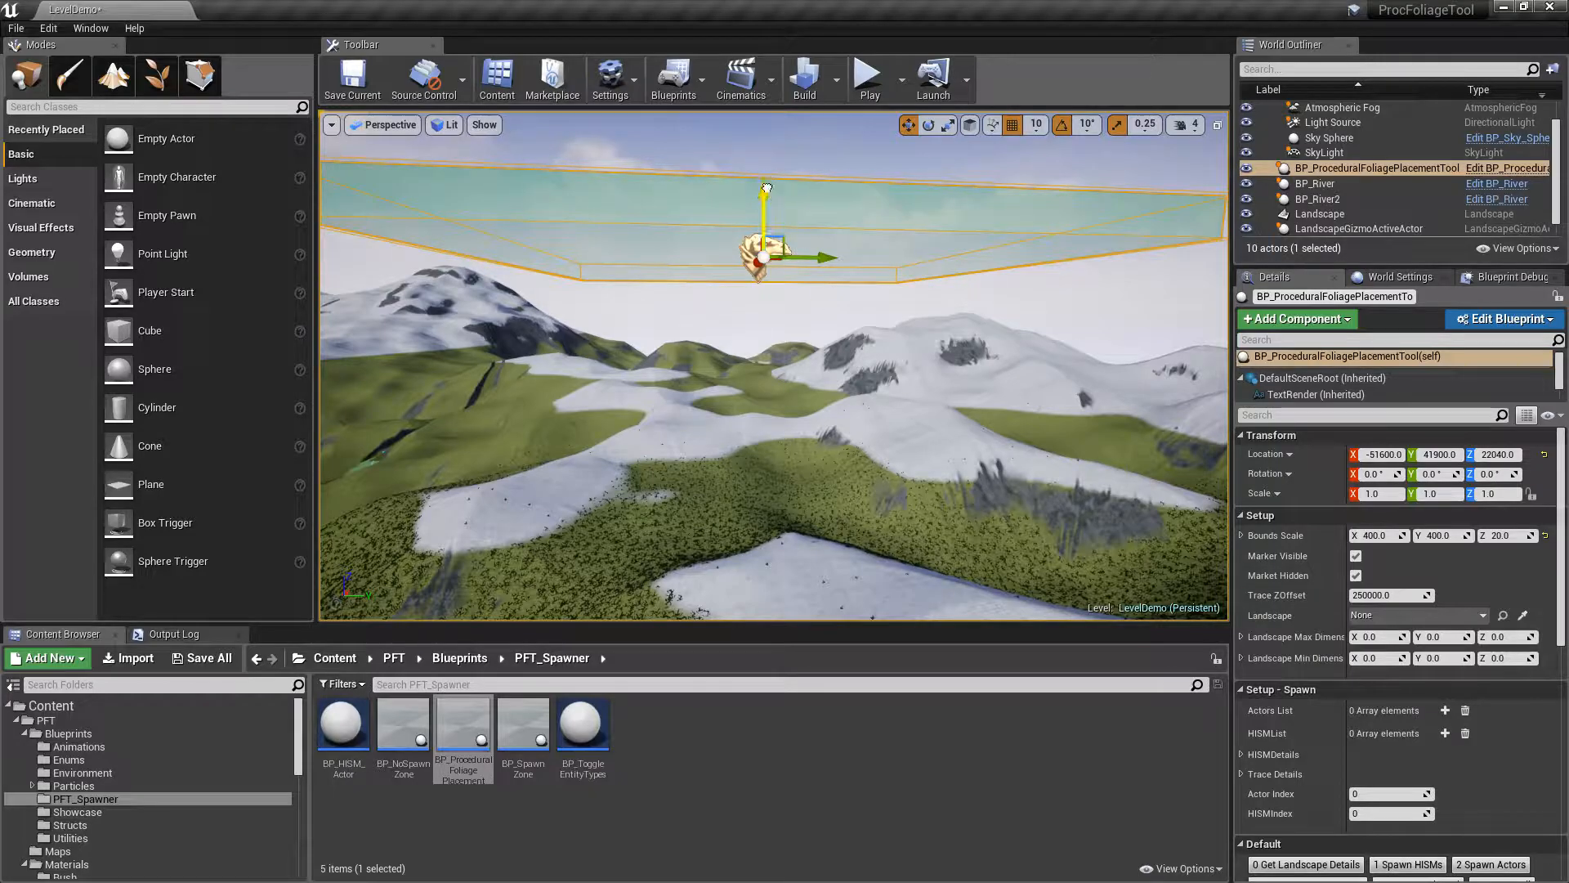
left_click_drag(761, 195, 760, 225)
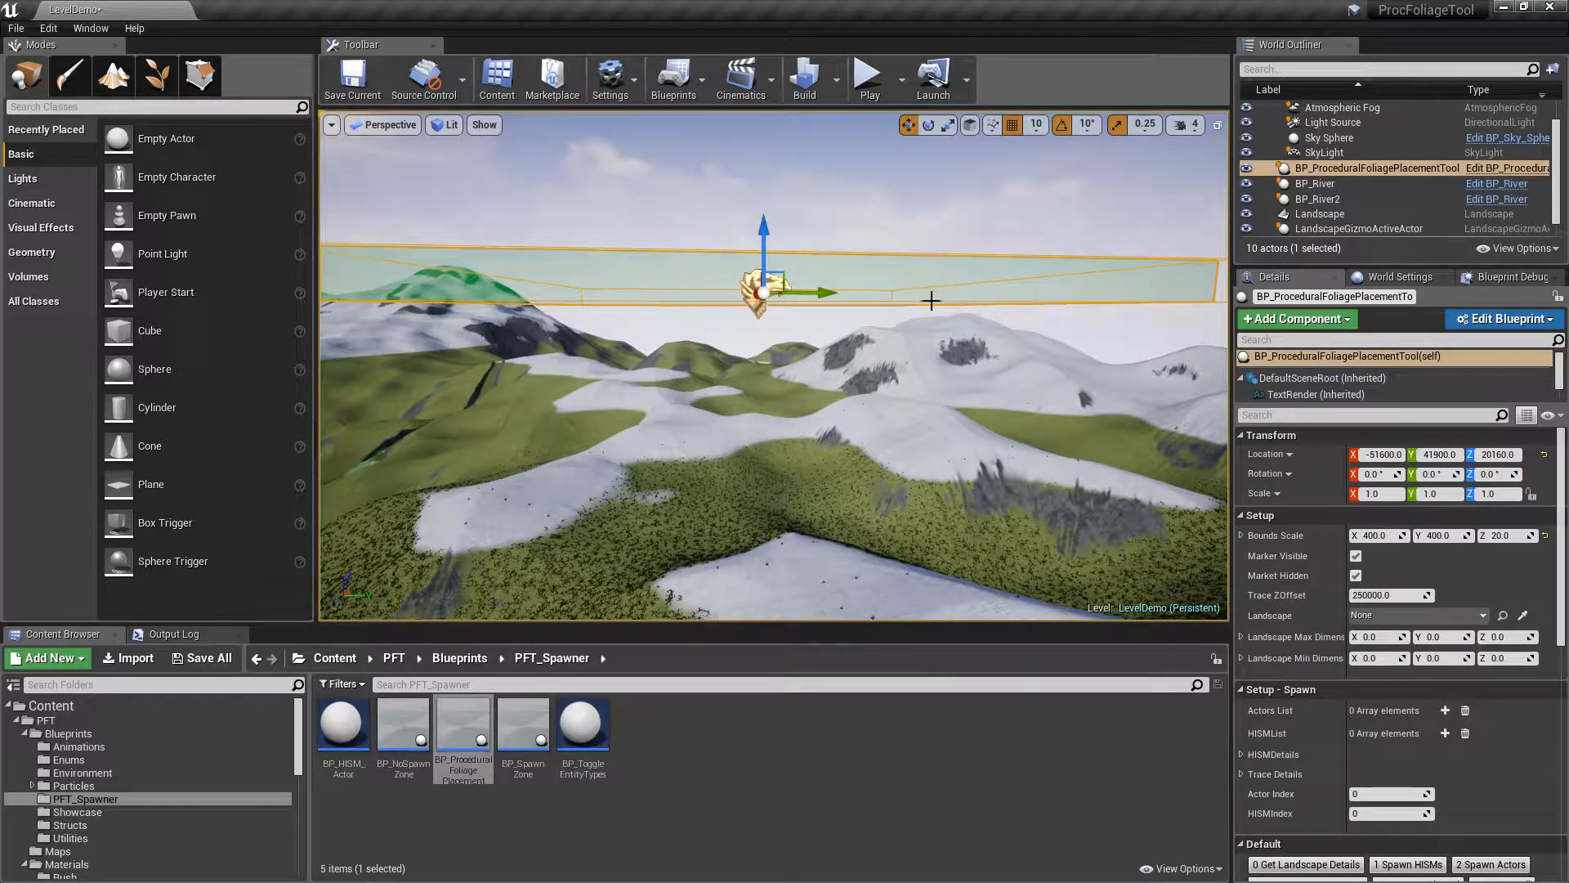
mouse_move(950, 314)
right_mouse_down()
mouse_move(950, 368)
mouse_move(911, 359)
right_mouse_up()
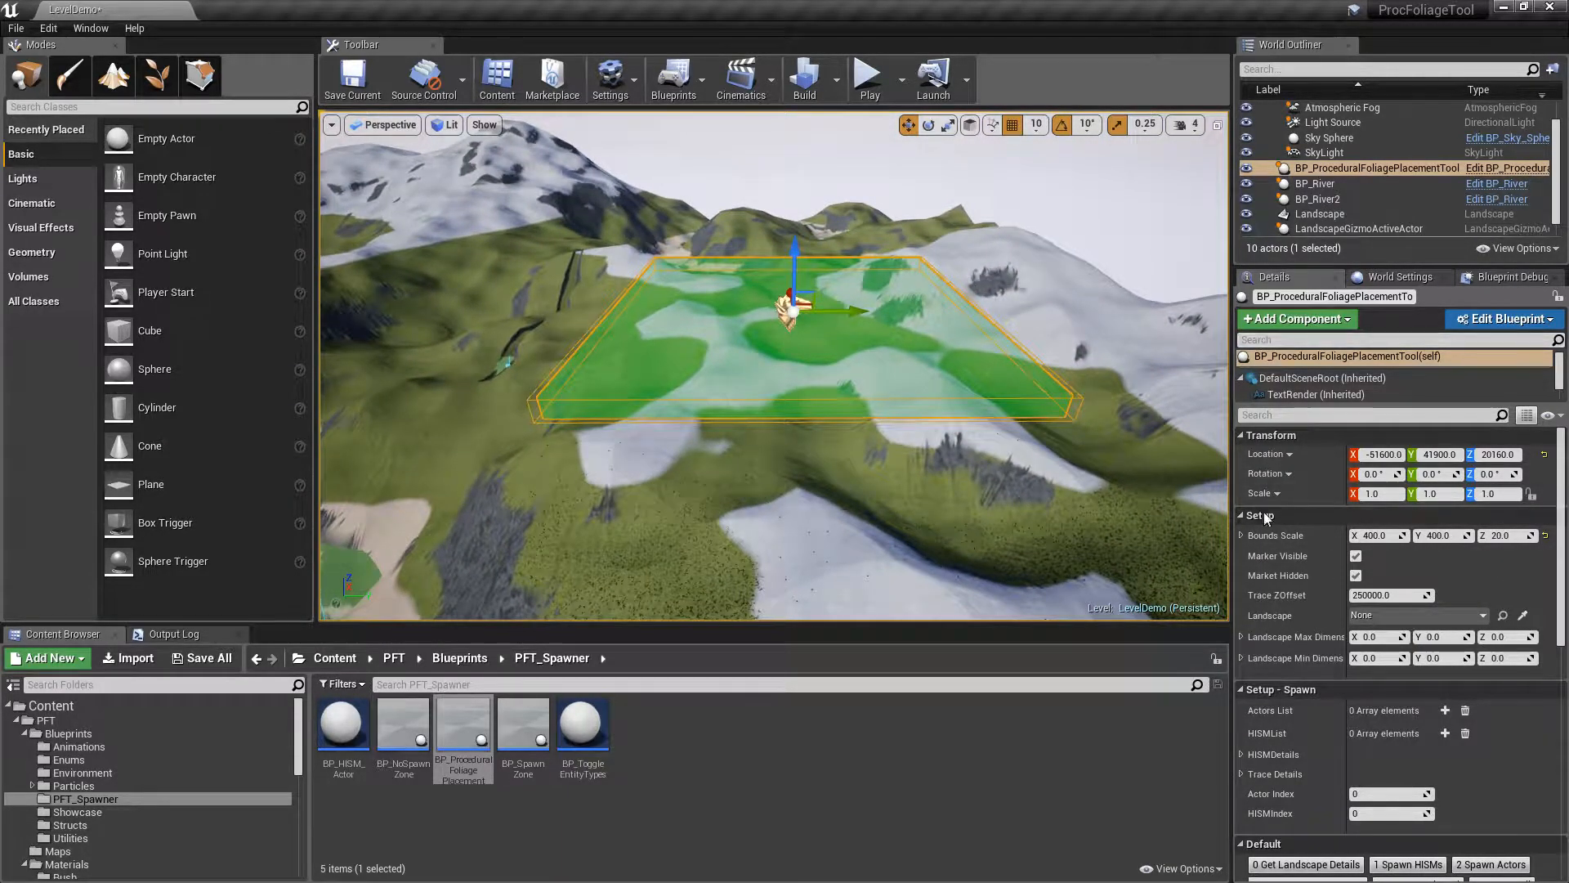
right_click_drag(971, 366, 977, 301)
key("q")
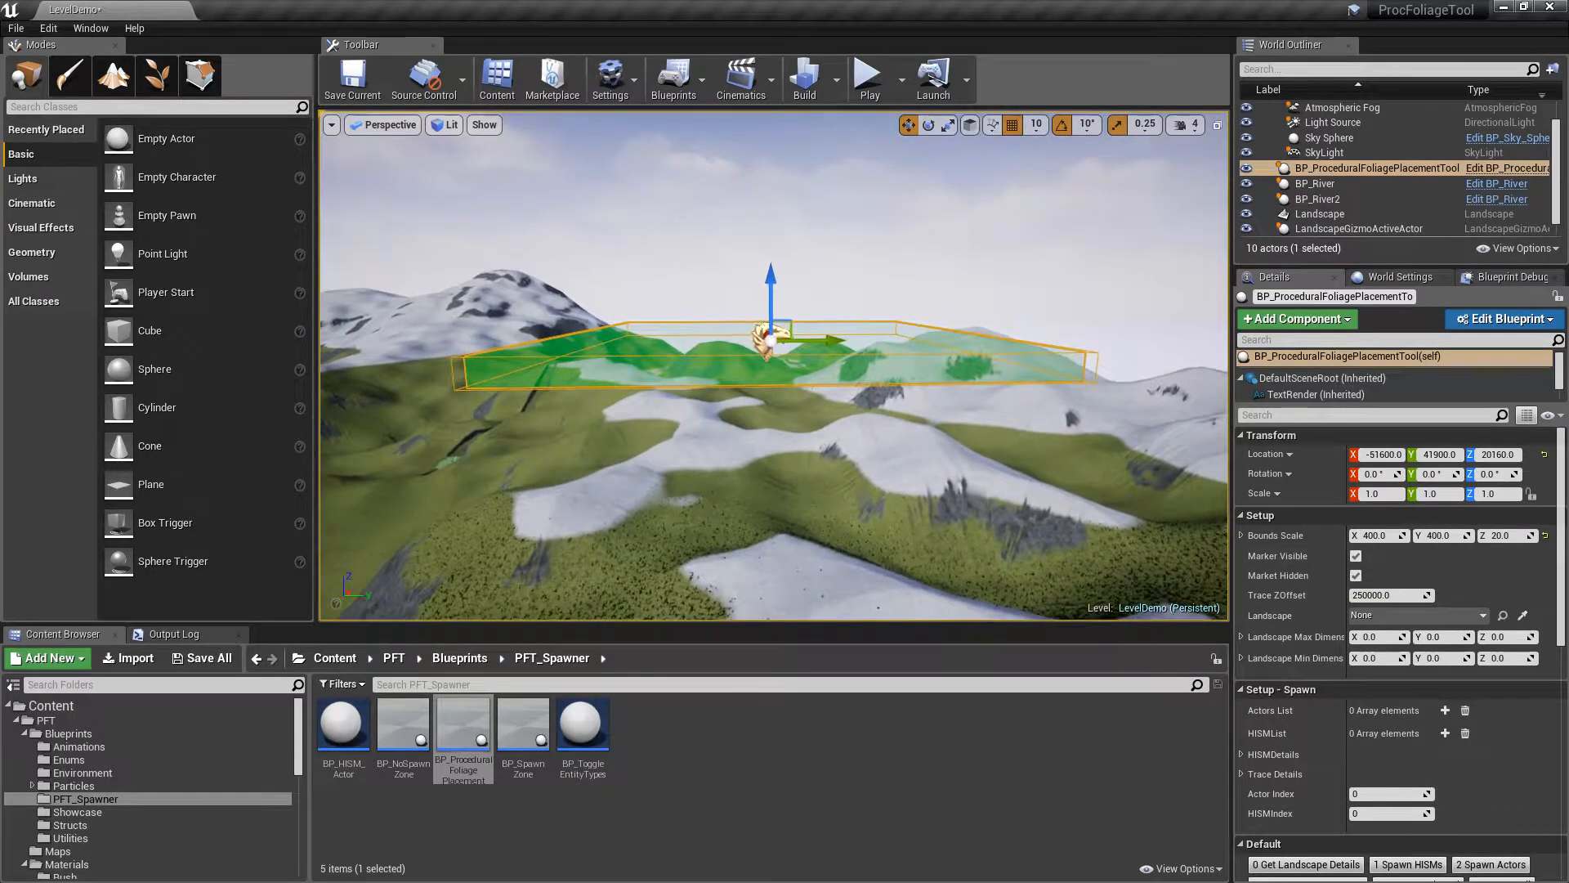
Turn off Marker Visible to view only the bounds outline, and turn the marker back on
left_click(1356, 556)
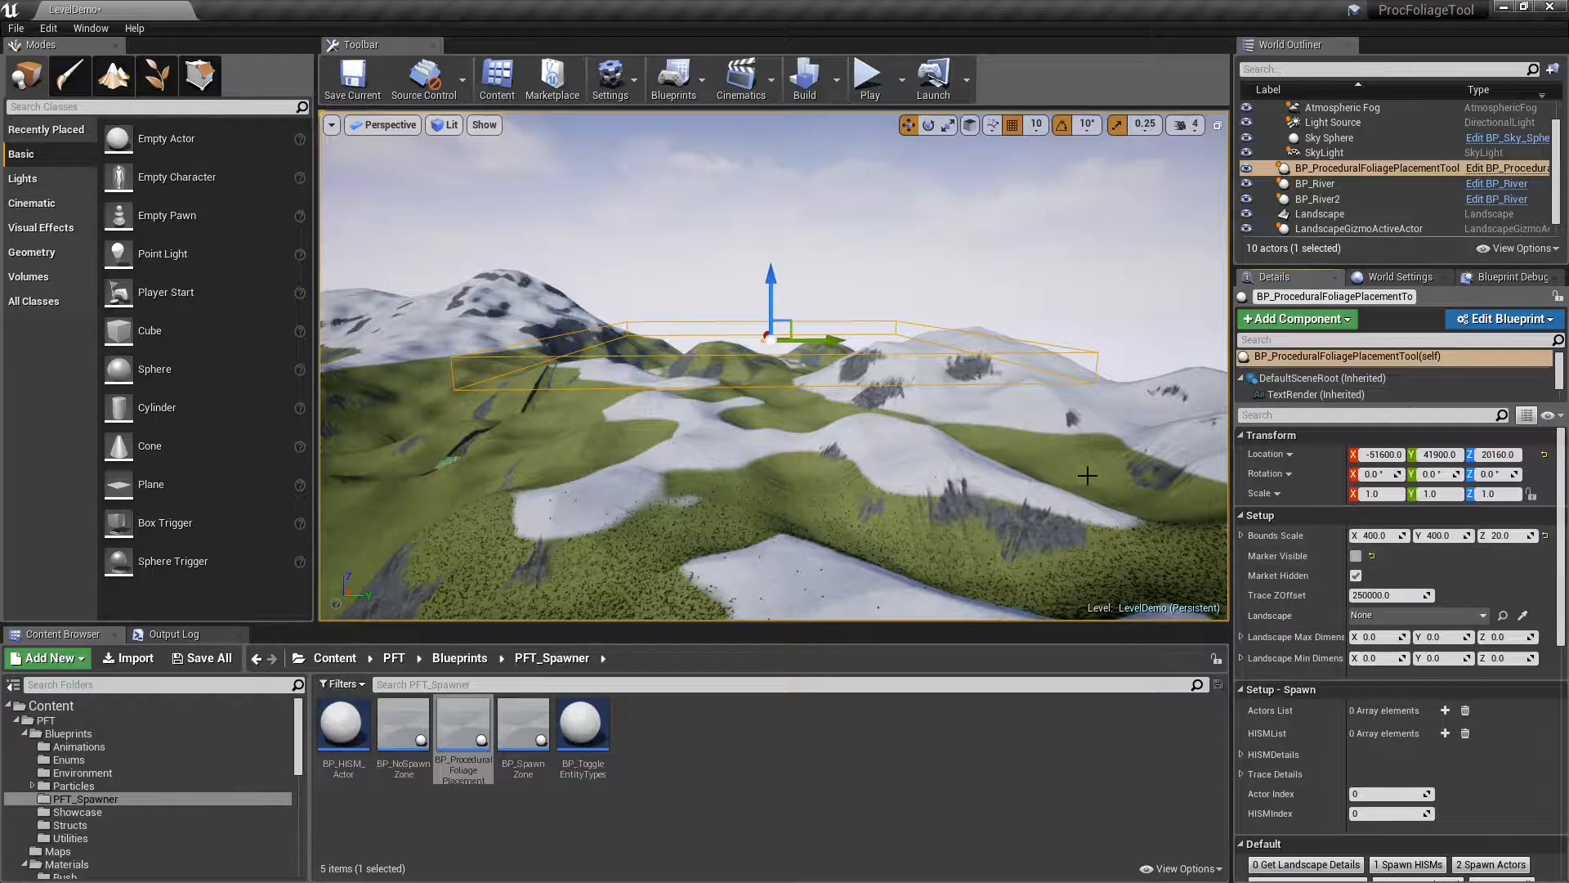
key("w")
mouse_move(1041, 401)
right_mouse_down()
mouse_move(1069, 438)
mouse_move(1045, 421)
right_mouse_up()
key("s")
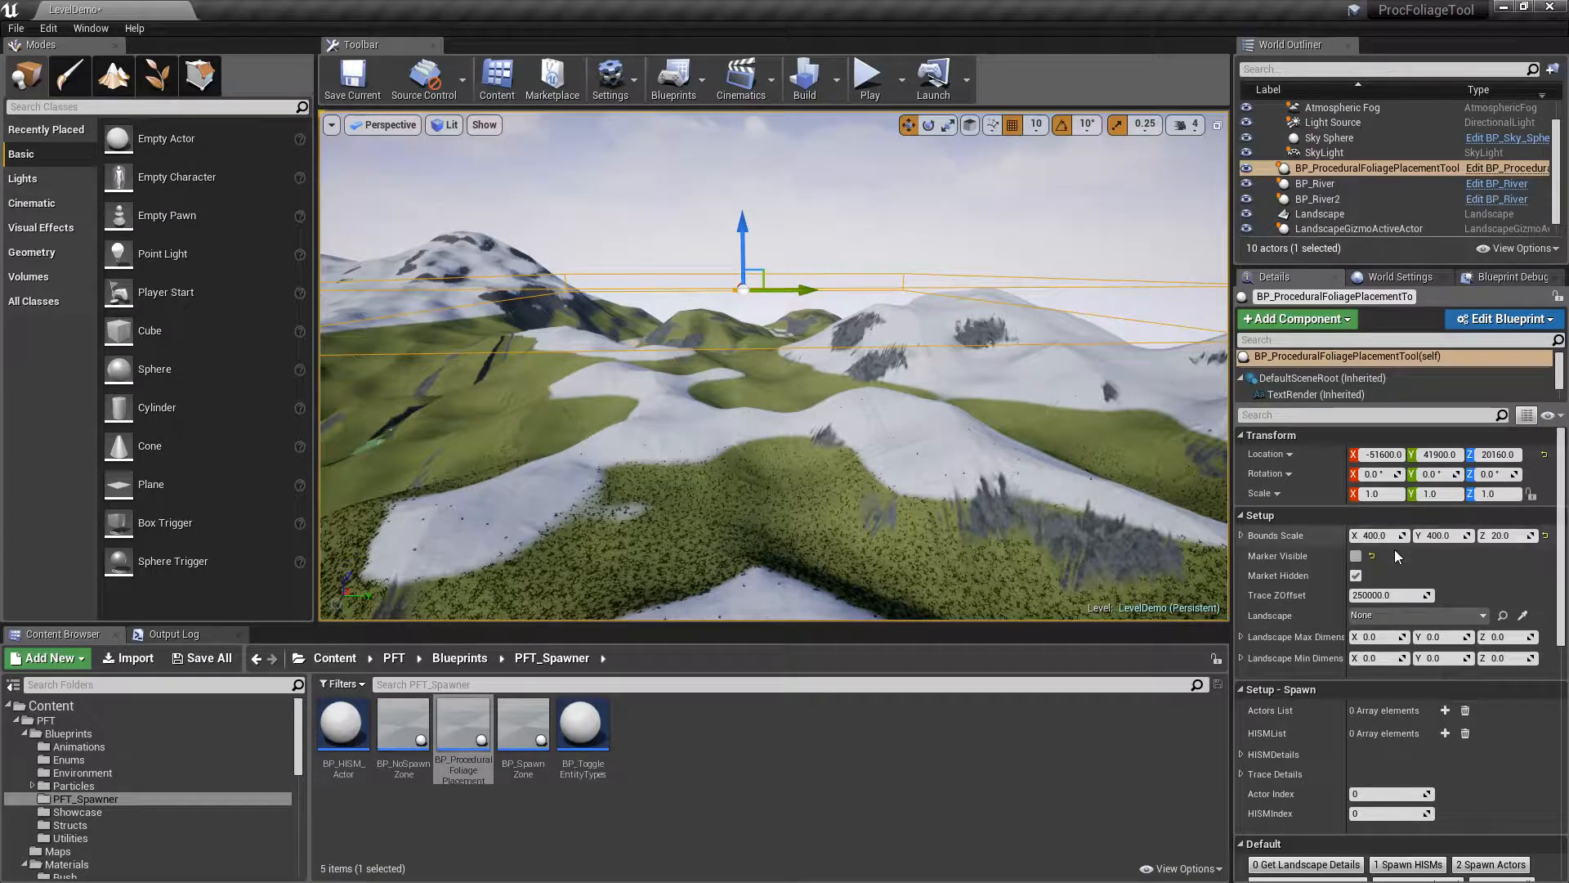
left_click(1356, 556)
Lower the placement volume onto the terrain to about Z 9890
left_click_drag(737, 226, 688, 435)
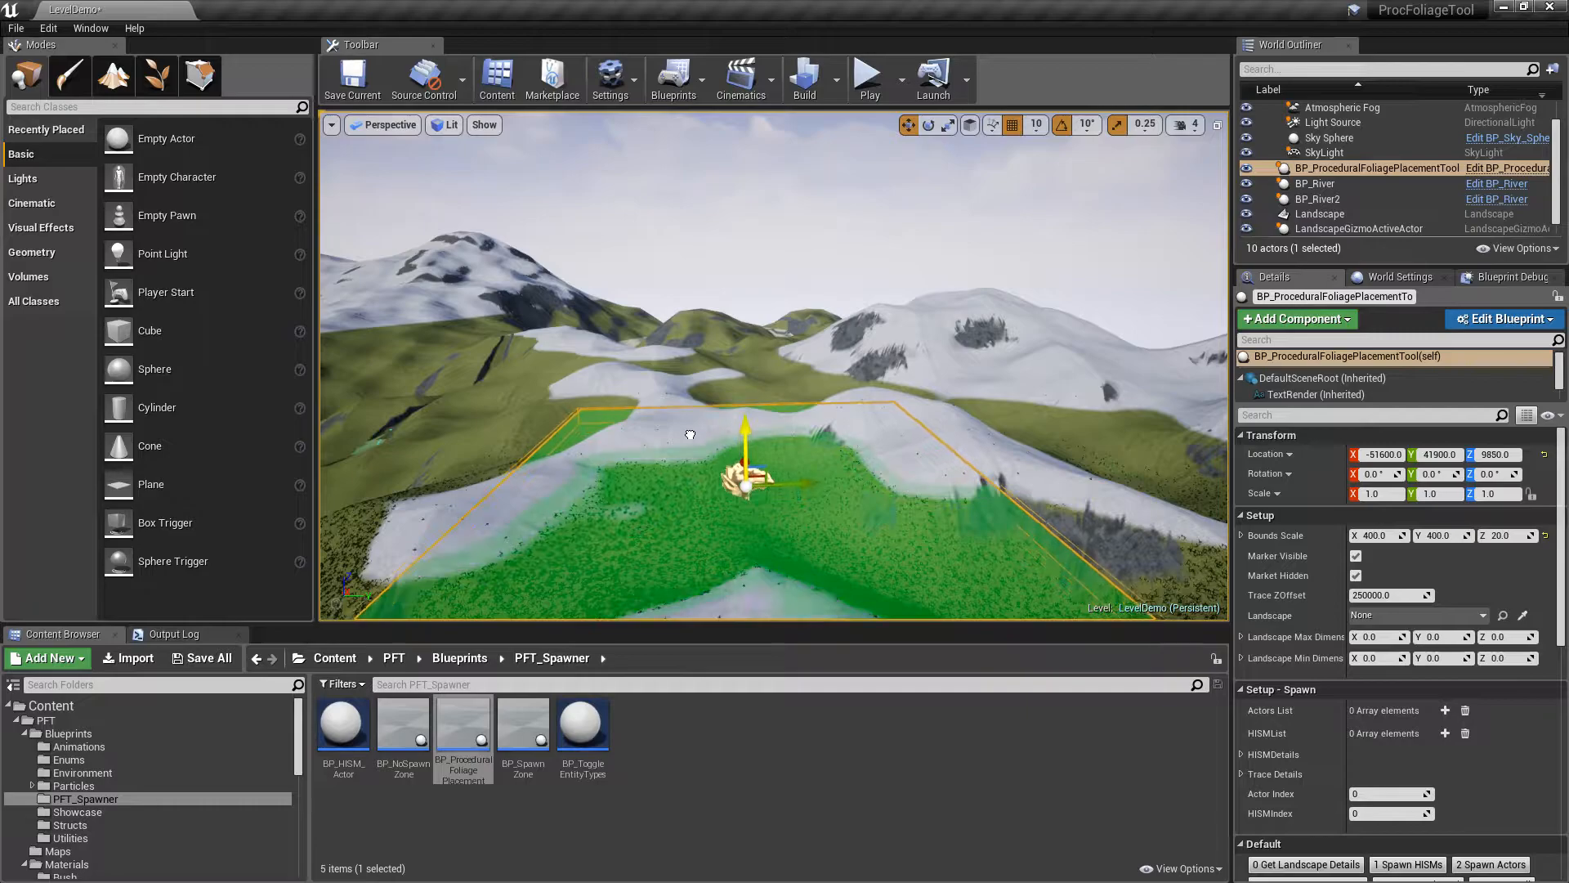
right_click_drag(920, 295, 1070, 364)
right_click_drag(769, 270, 770, 322)
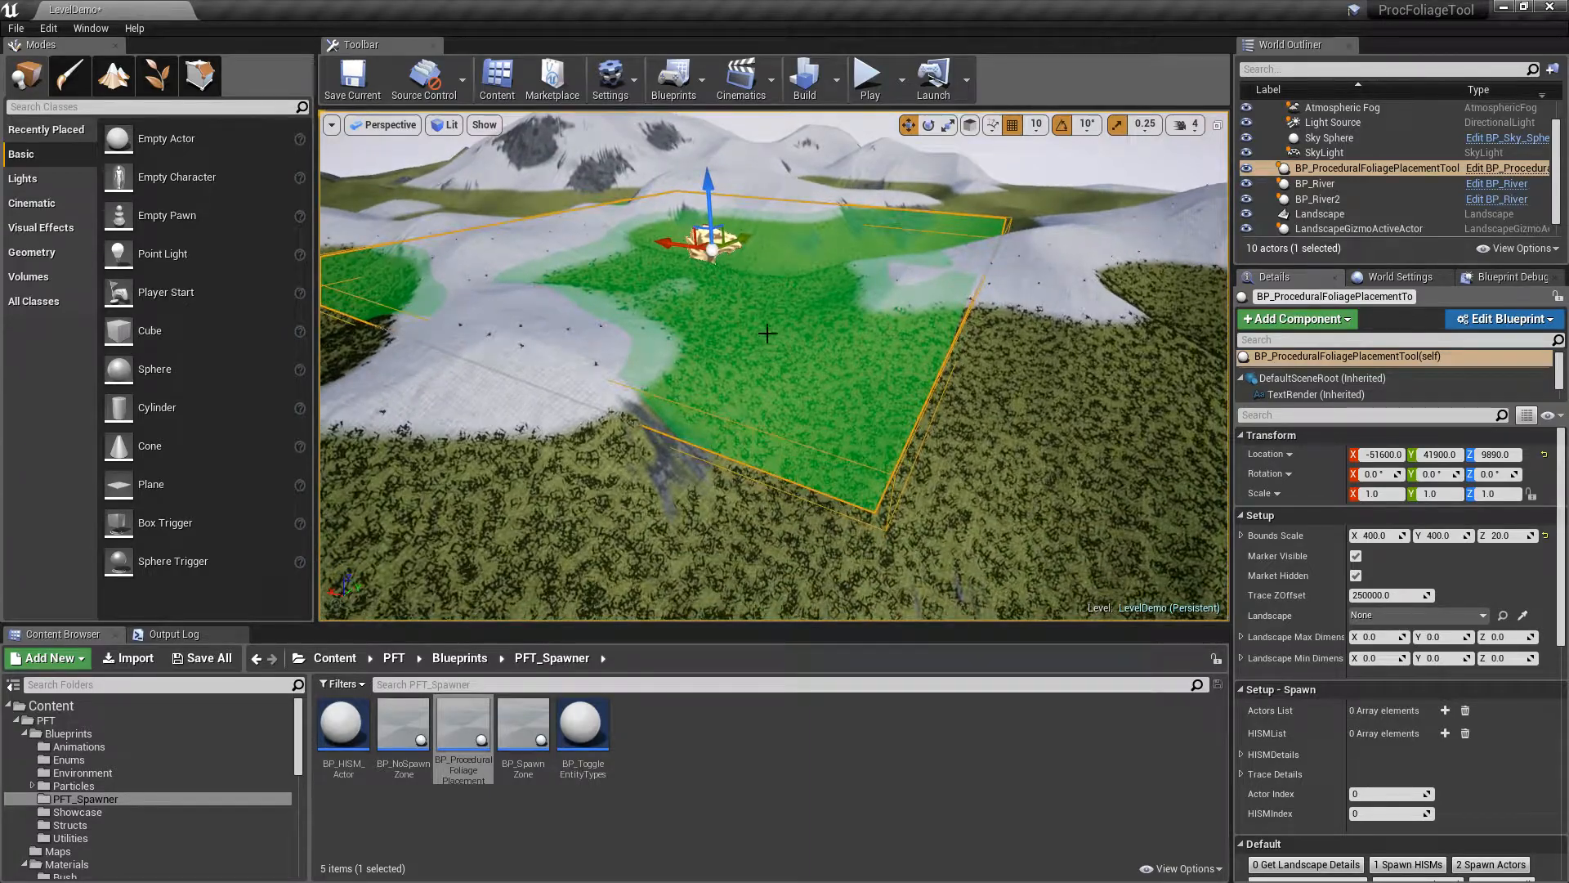
Turn off Marker Visible, view the placement volume deselected and reselected, and turn the marker back on
scroll(770, 342, "up", 5)
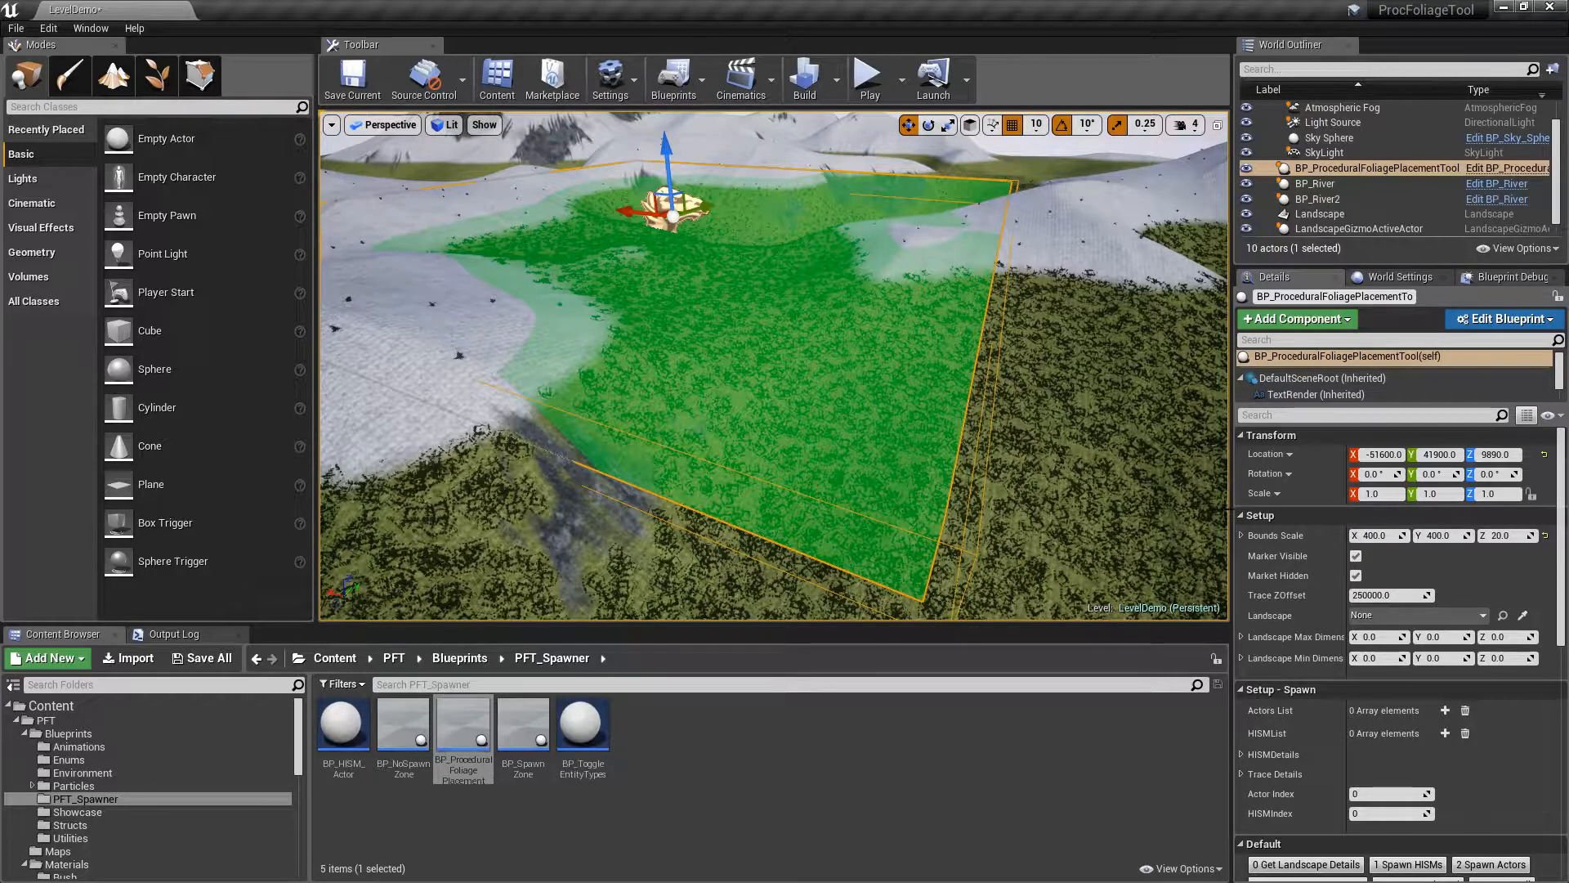
left_click(1356, 556)
left_click(811, 353)
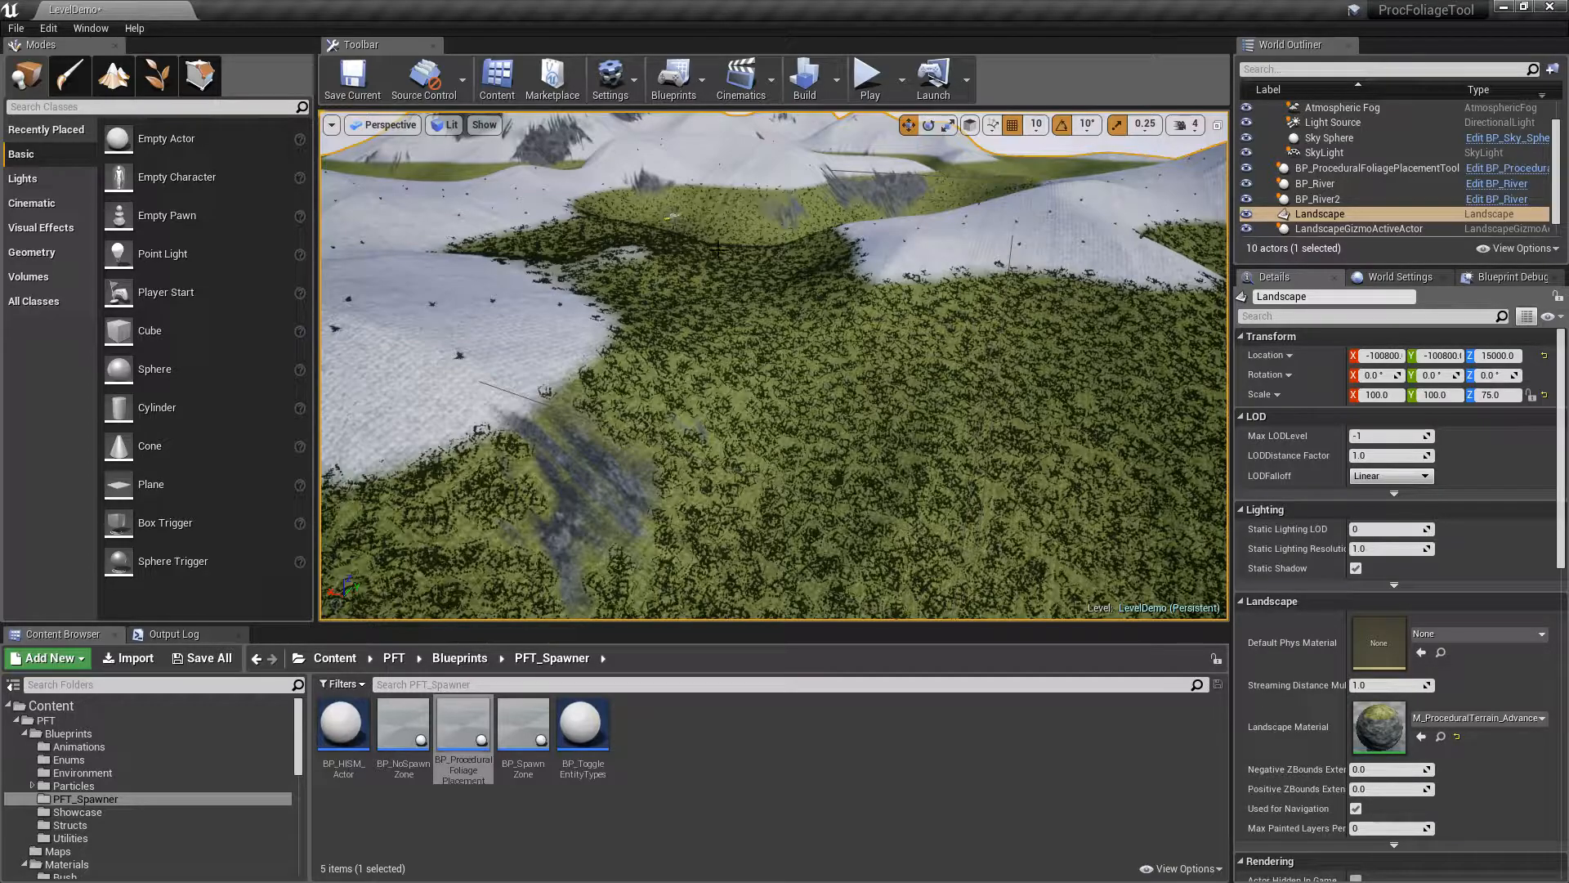
left_click(1340, 167)
key("f")
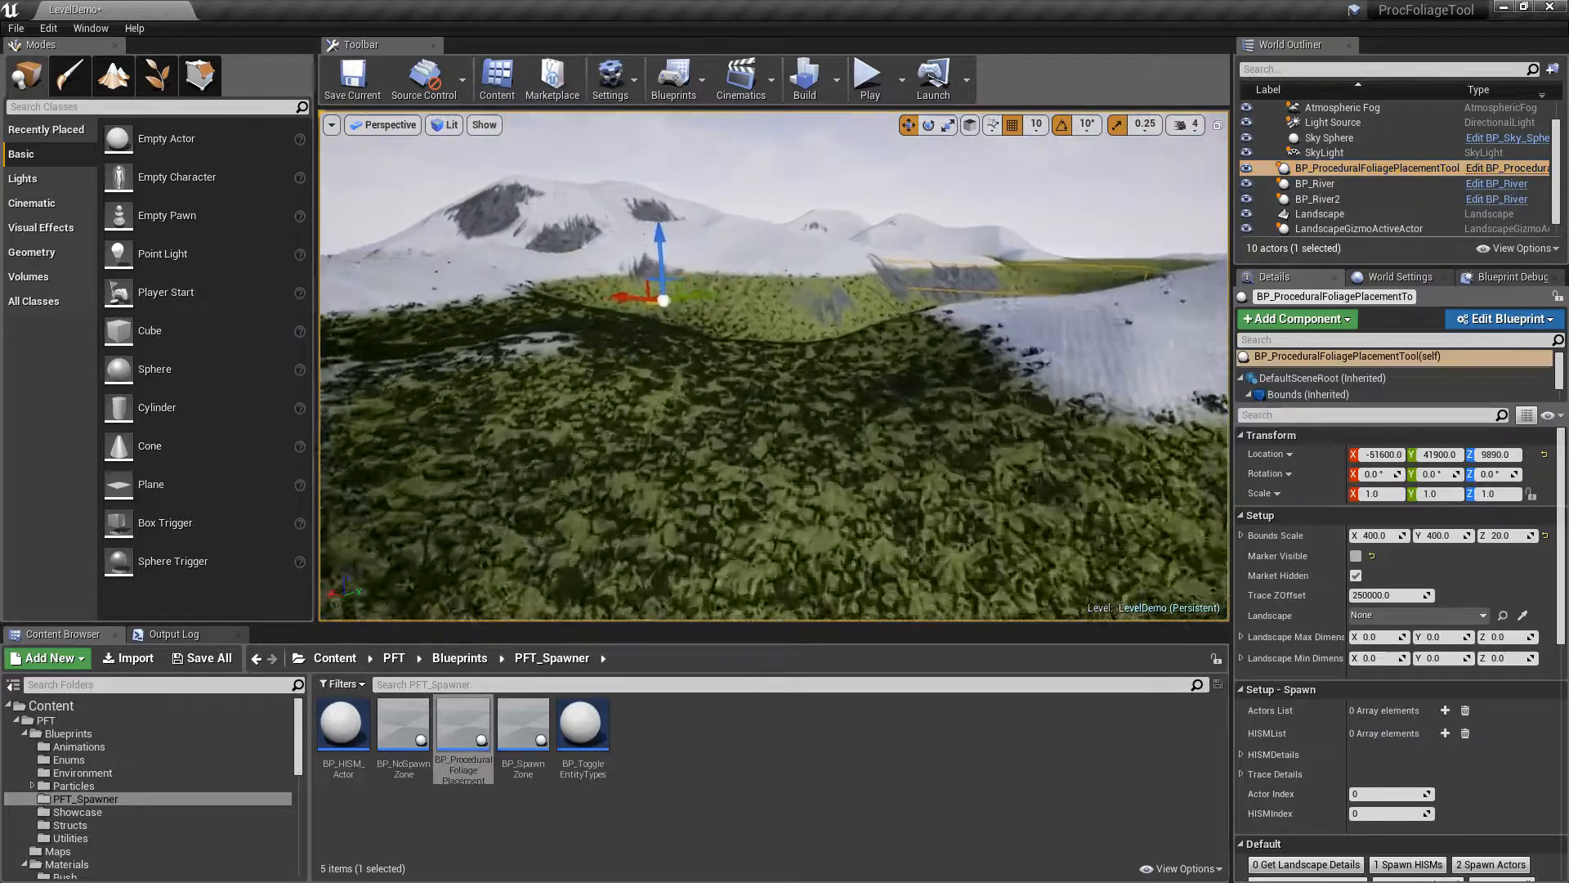
left_click_drag(782, 337, 1132, 384, "alt")
scroll(783, 338, "down", 5)
left_click(1356, 556)
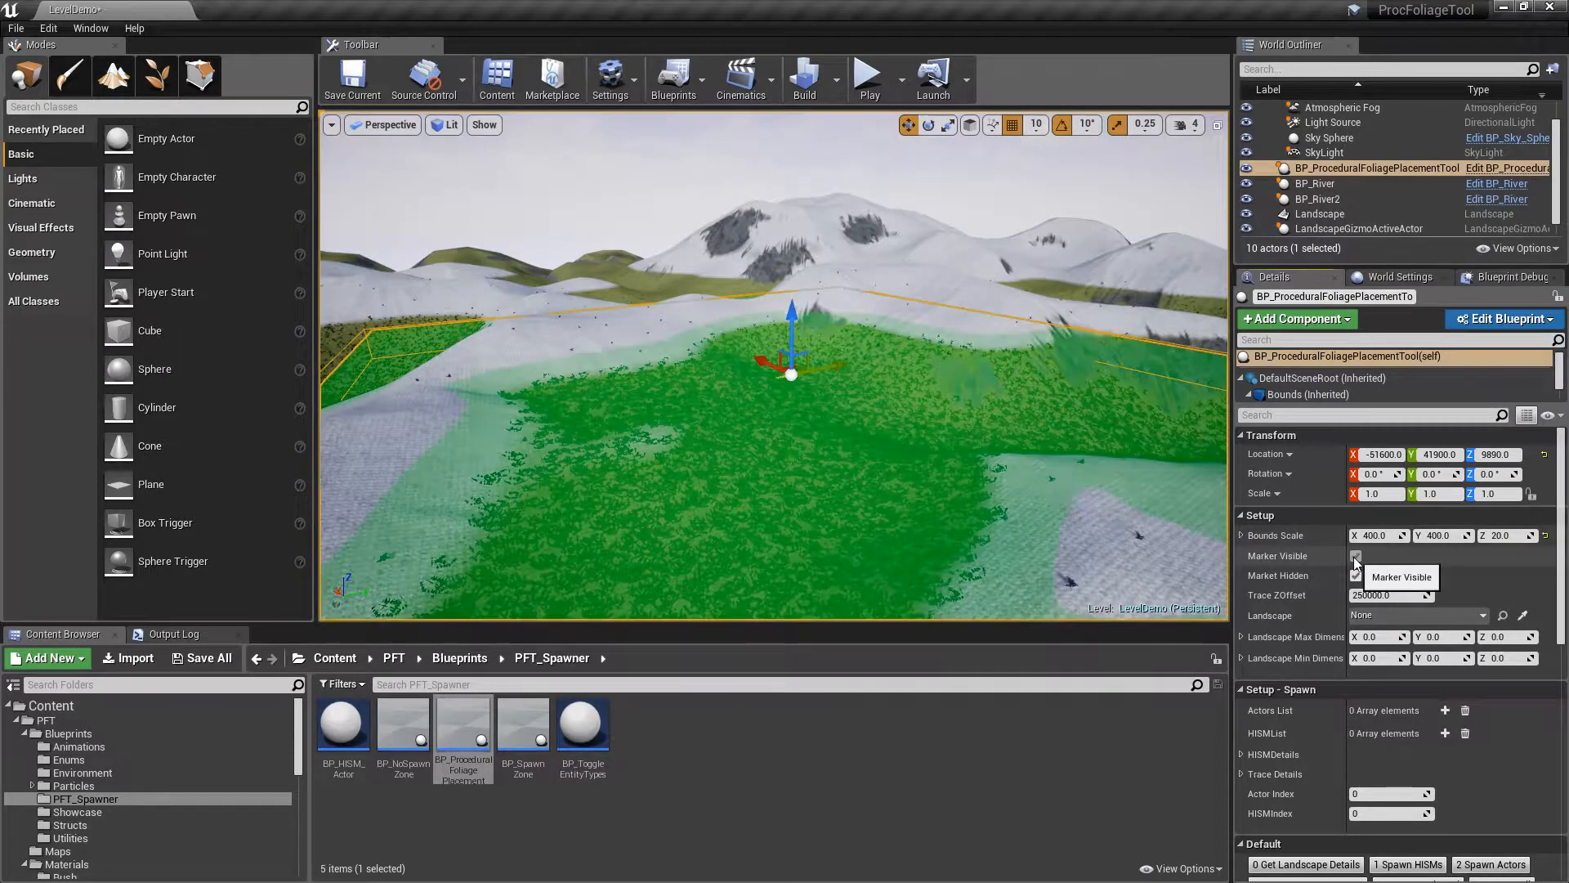
Play-test the level with Market Hidden enabled to check the marker in game, and stop the session
left_click_drag(785, 368, 1128, 381, "alt")
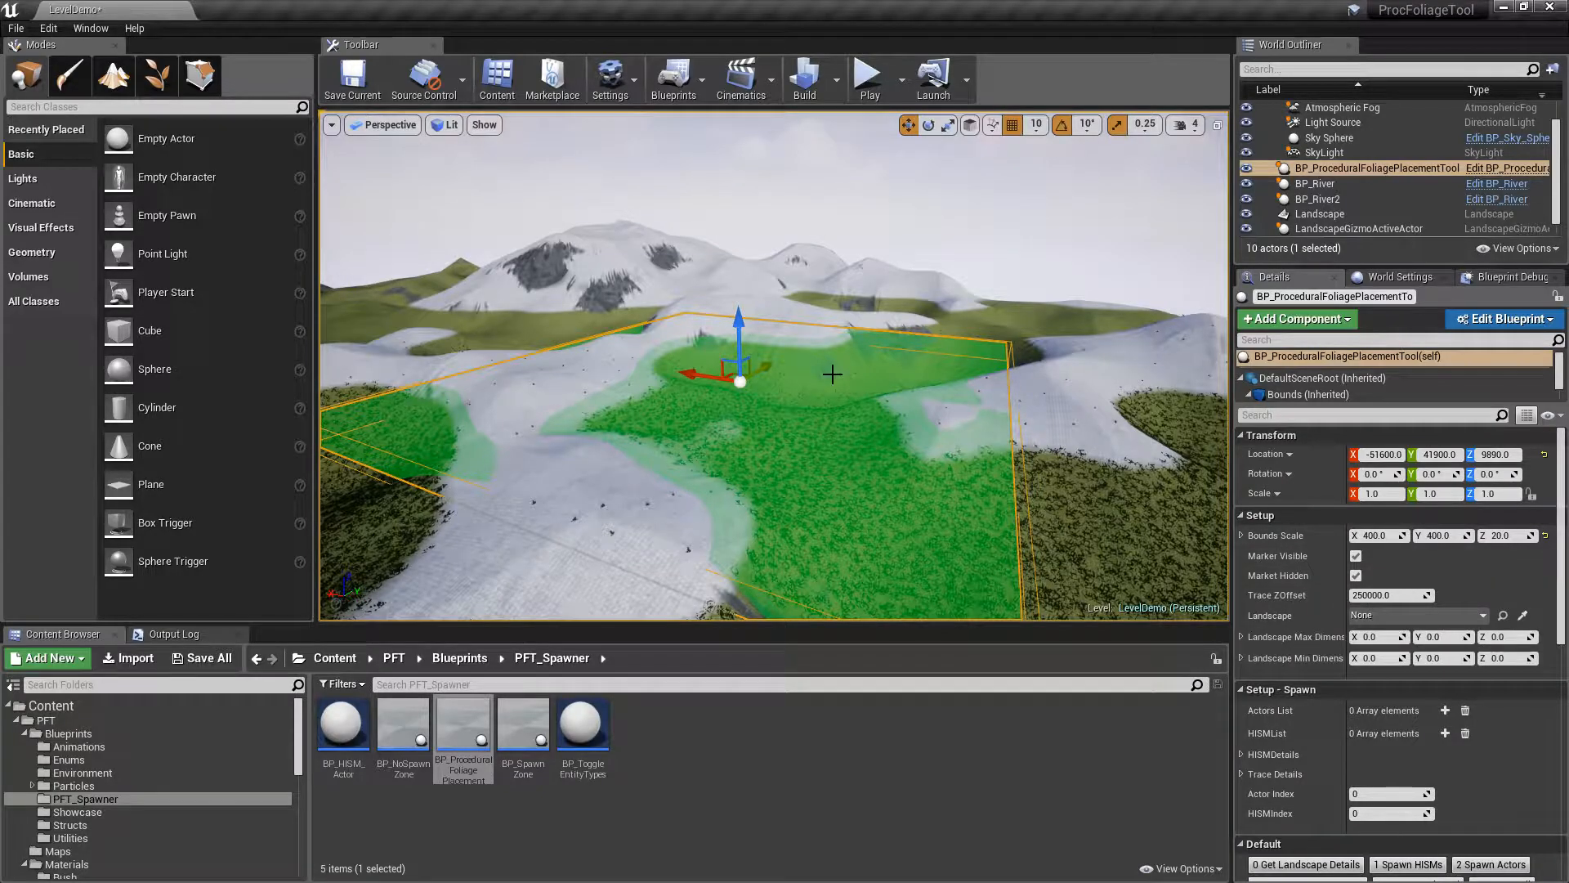
left_click_drag(915, 301, 1051, 310, "alt")
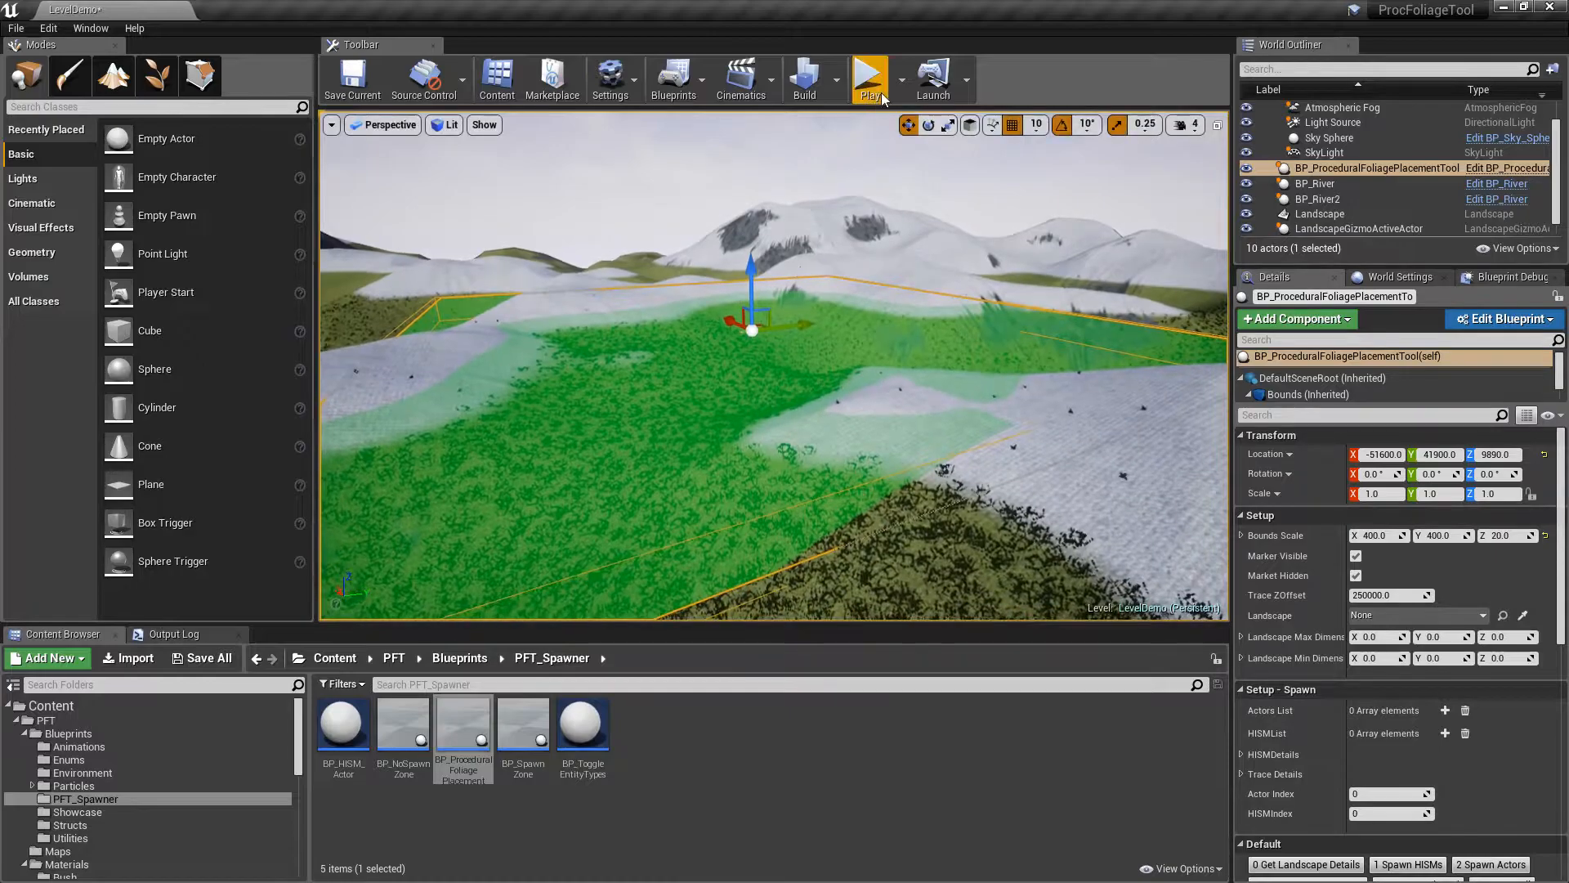
left_click(868, 77)
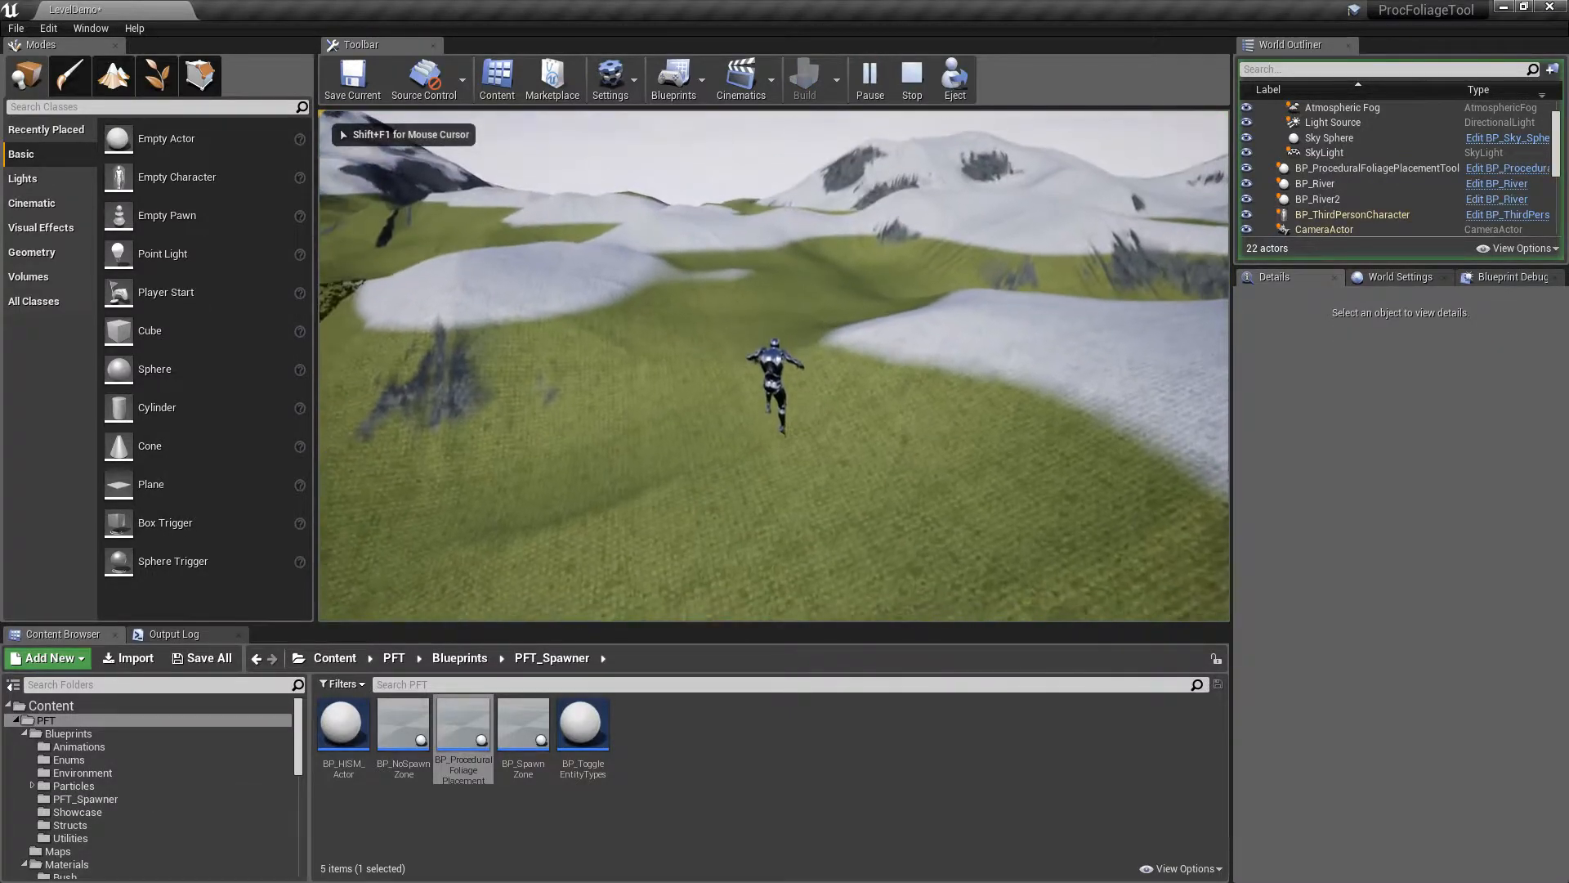
key("Escape")
left_click(727, 255)
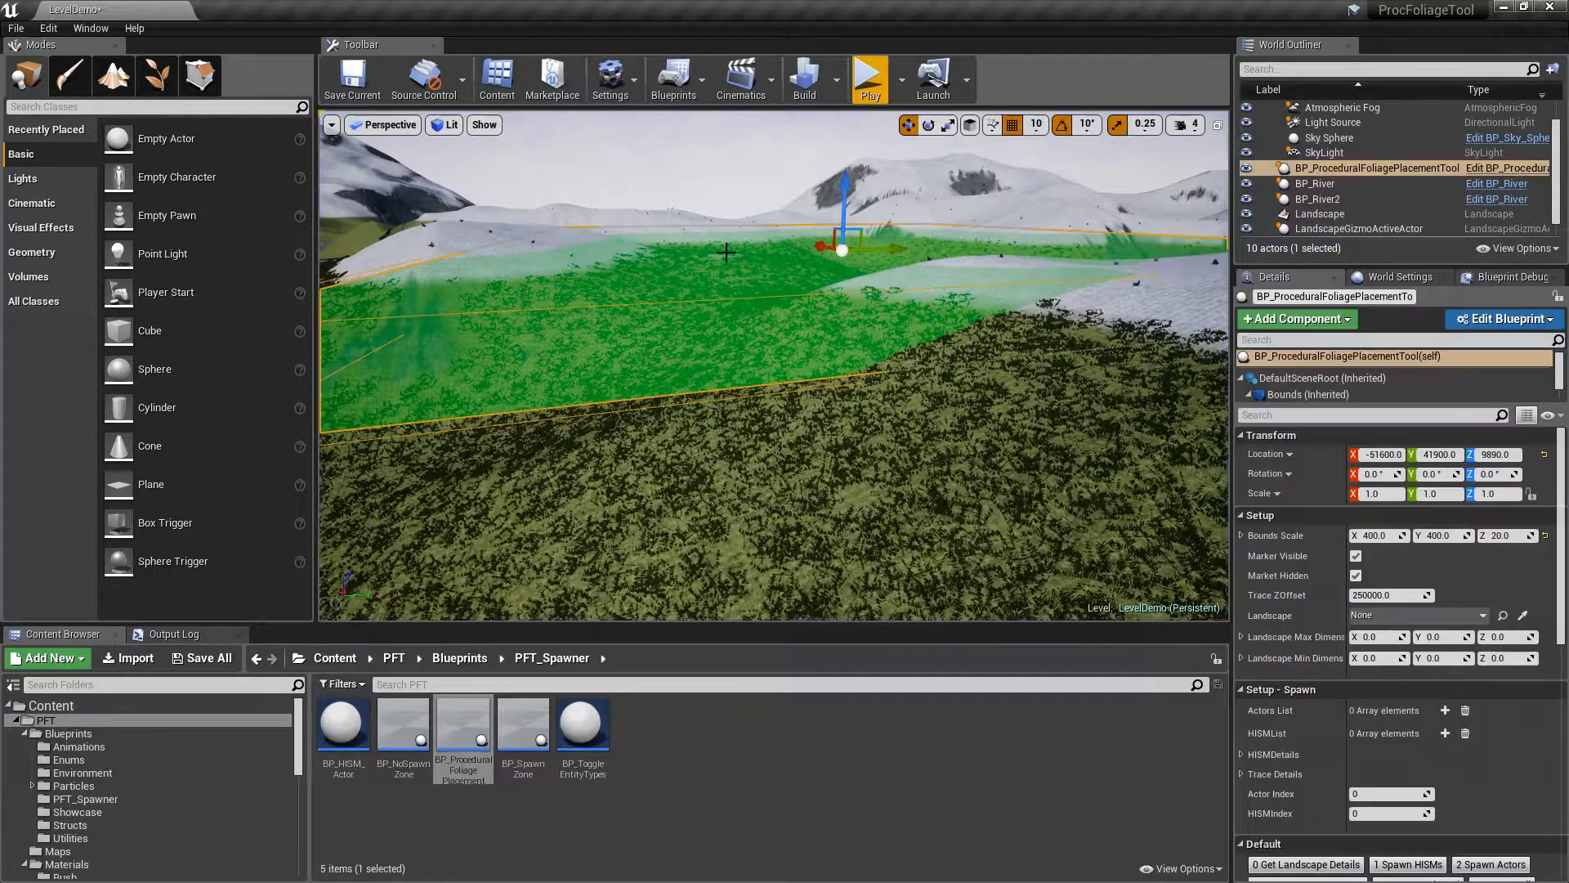
Play-test the level with Market Hidden turned off, stop the session, and turn Market Hidden back on for the placement tool
left_click(868, 77)
key("w")
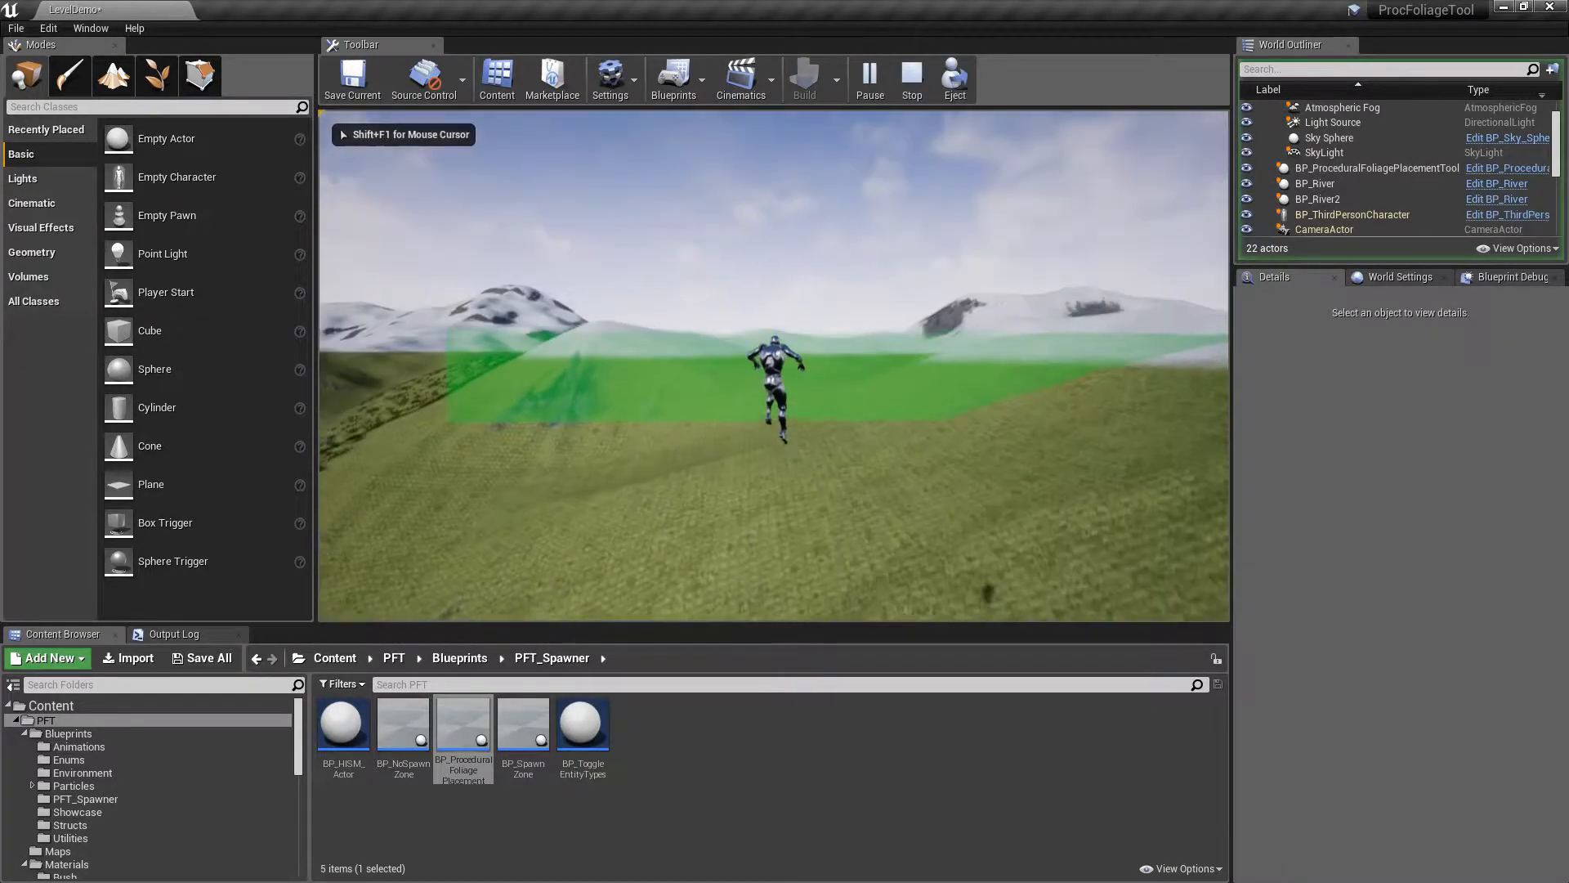
key("Escape")
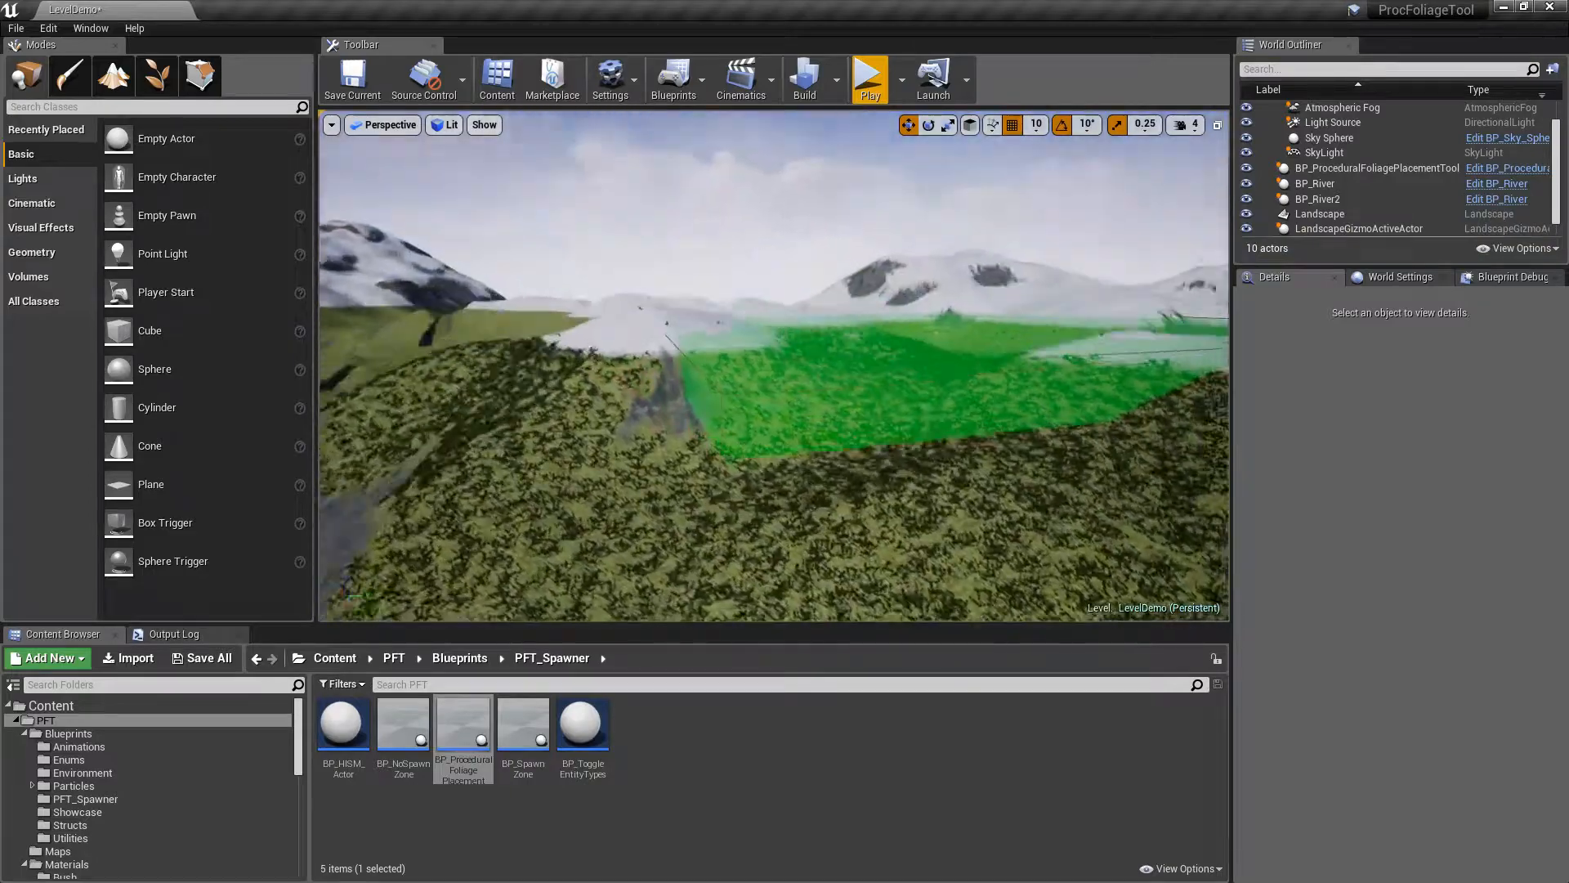
left_click(832, 303)
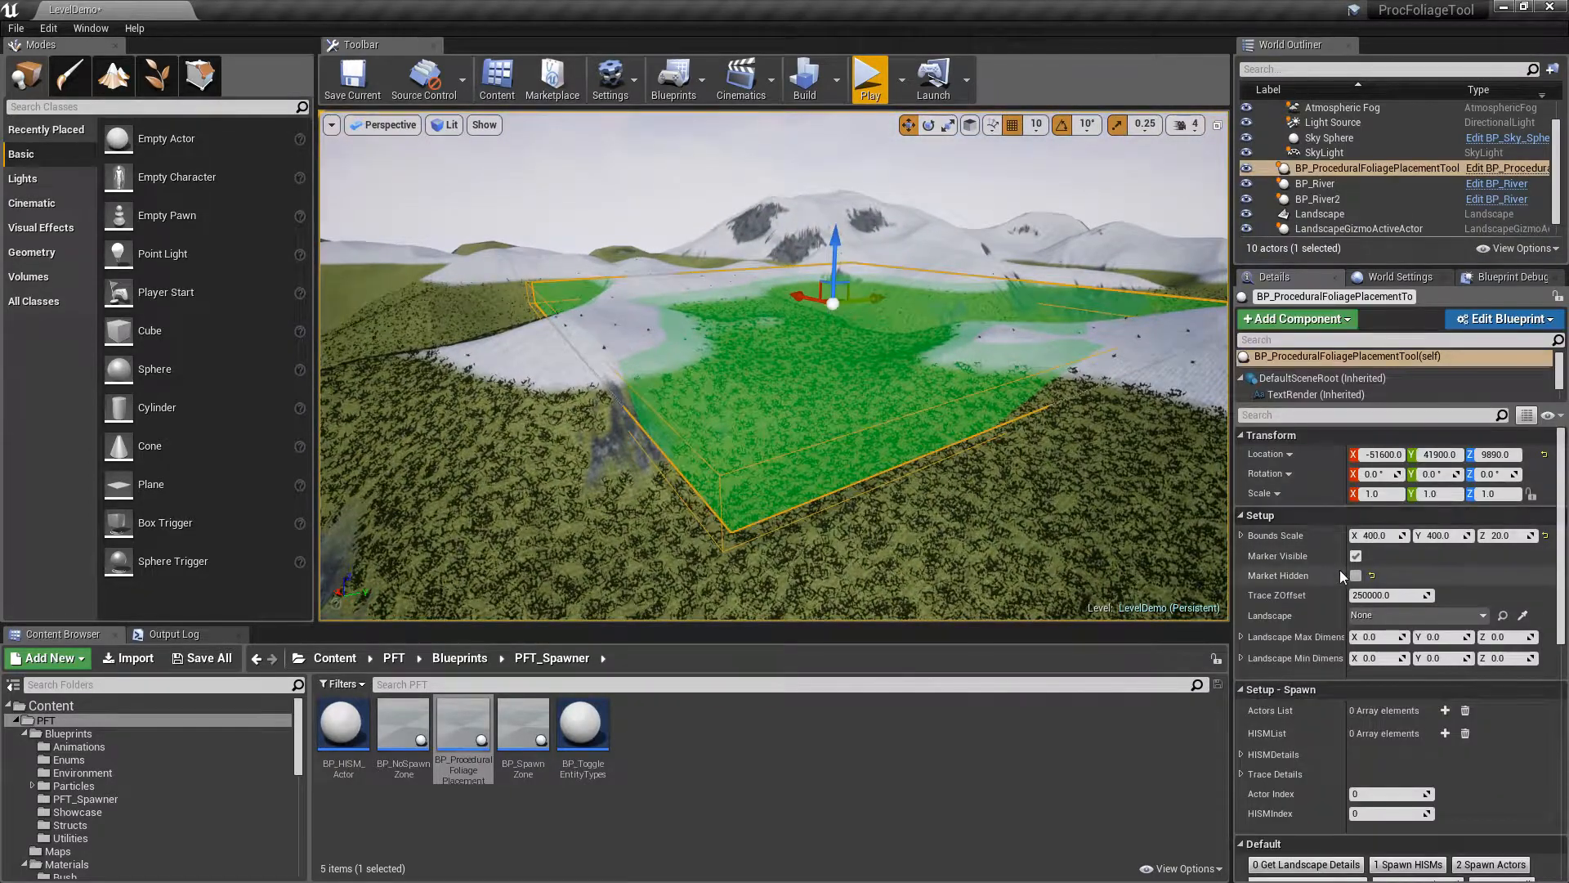
Save all modified content of the project
left_click(203, 658)
left_click(929, 603)
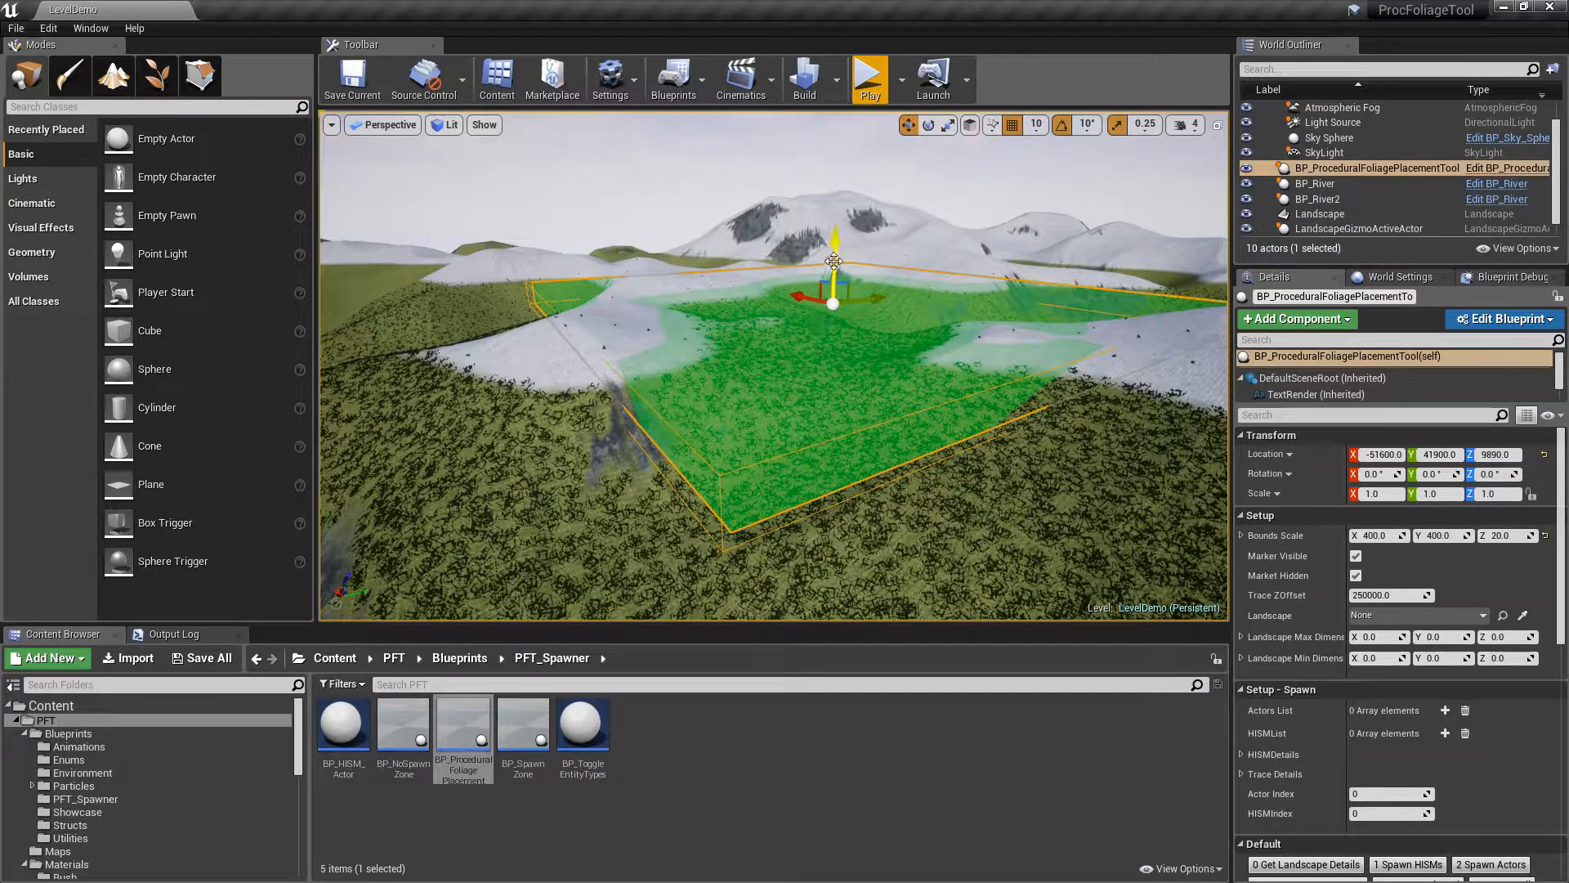
Raise the placement volume above the mountain peaks to about Z 21980
left_click_drag(834, 255, 837, 164)
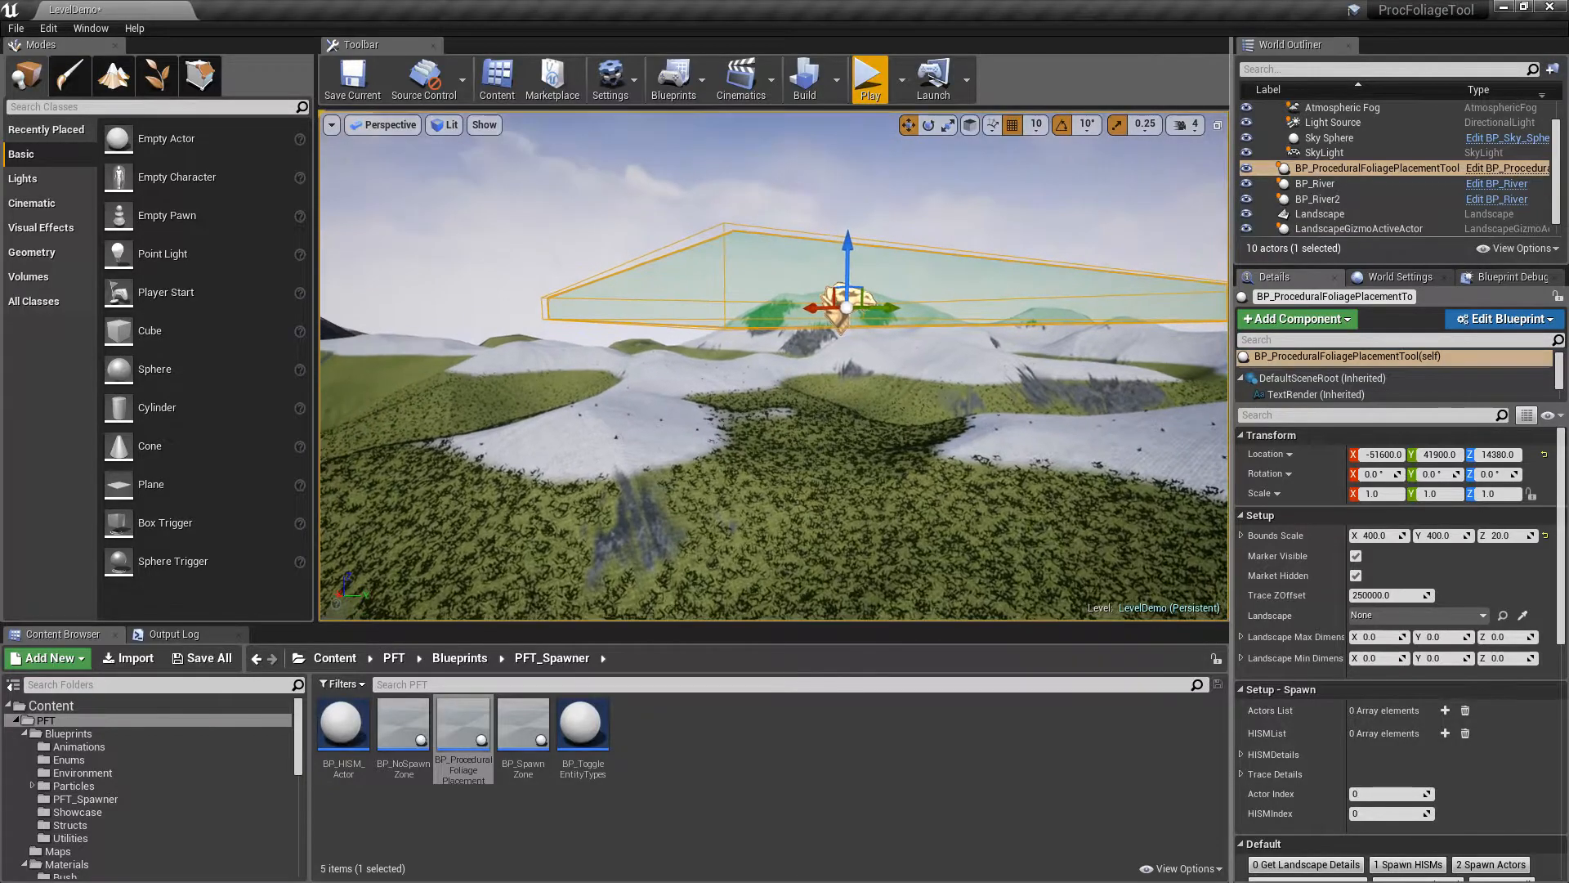
key("f")
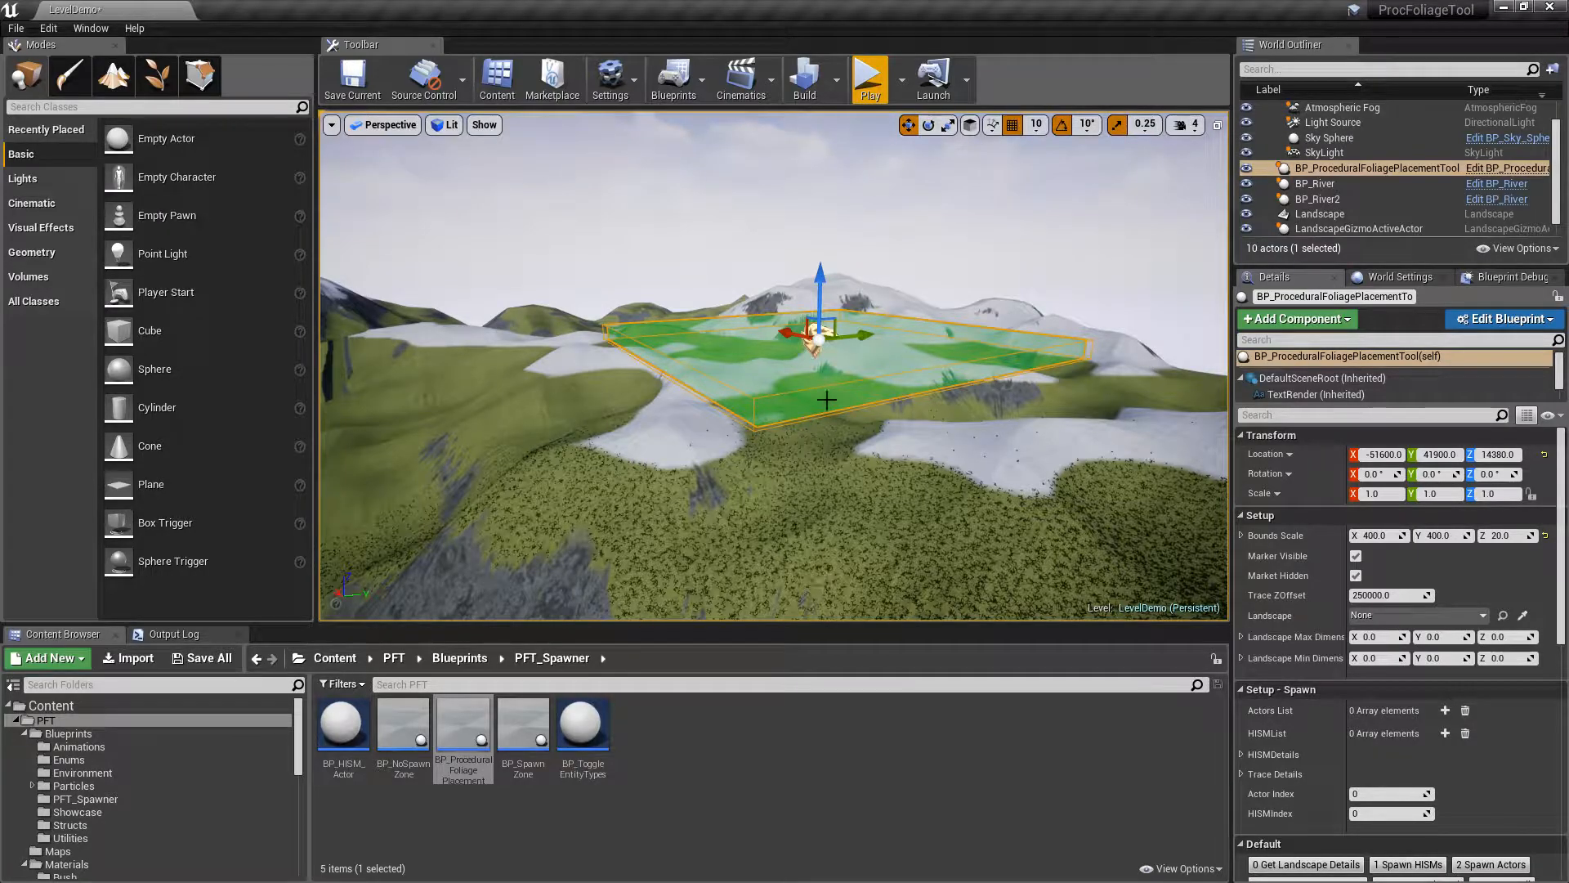
left_click_drag(810, 303, 810, 280)
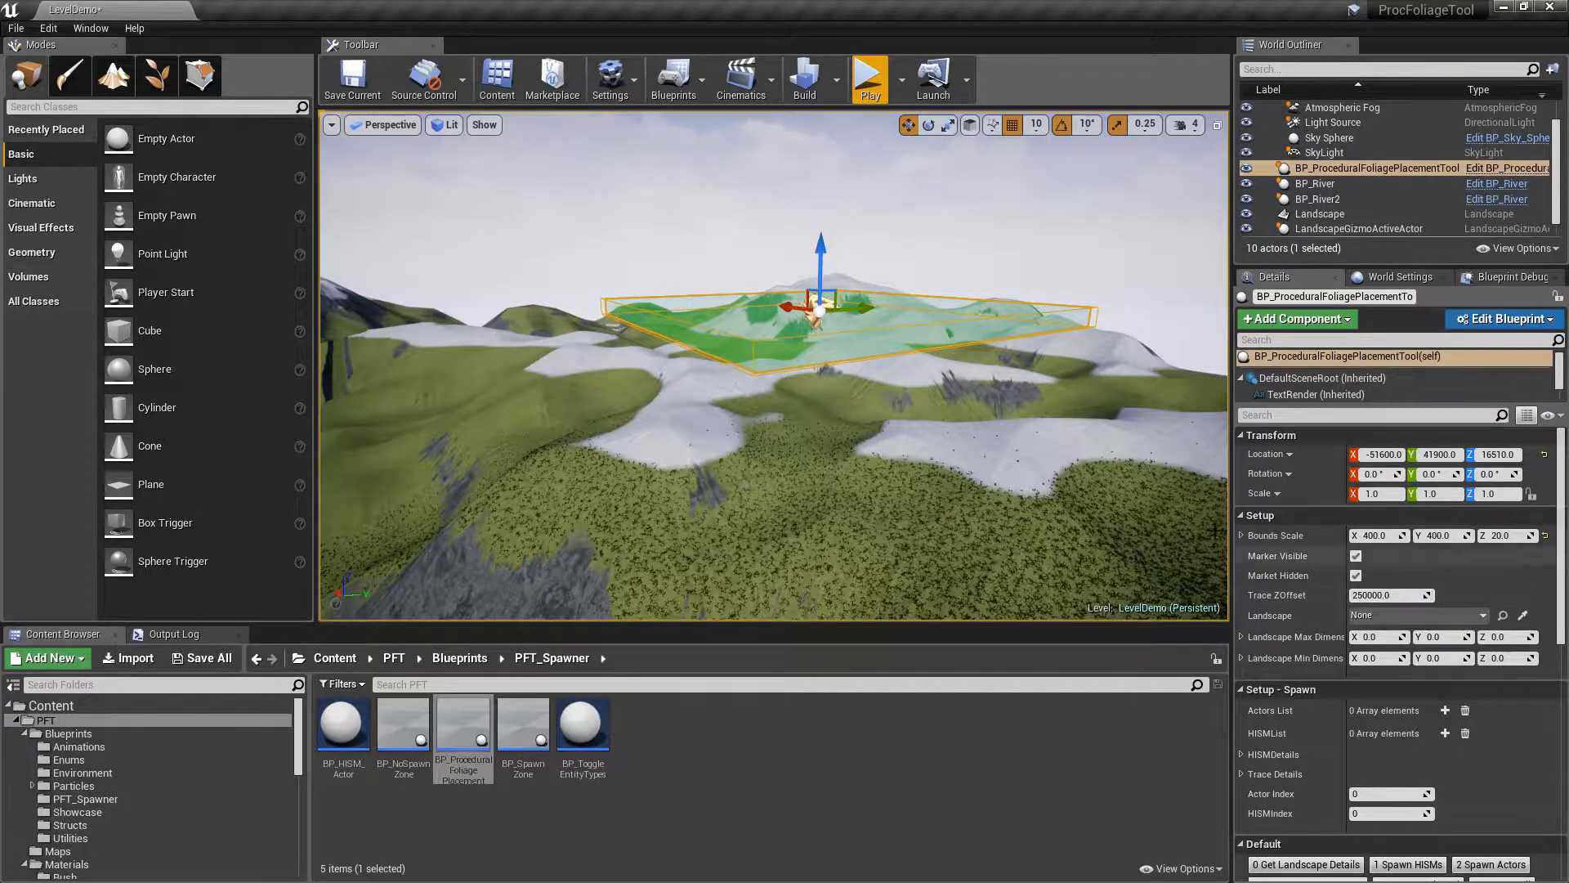
left_click_drag(820, 257, 833, 203)
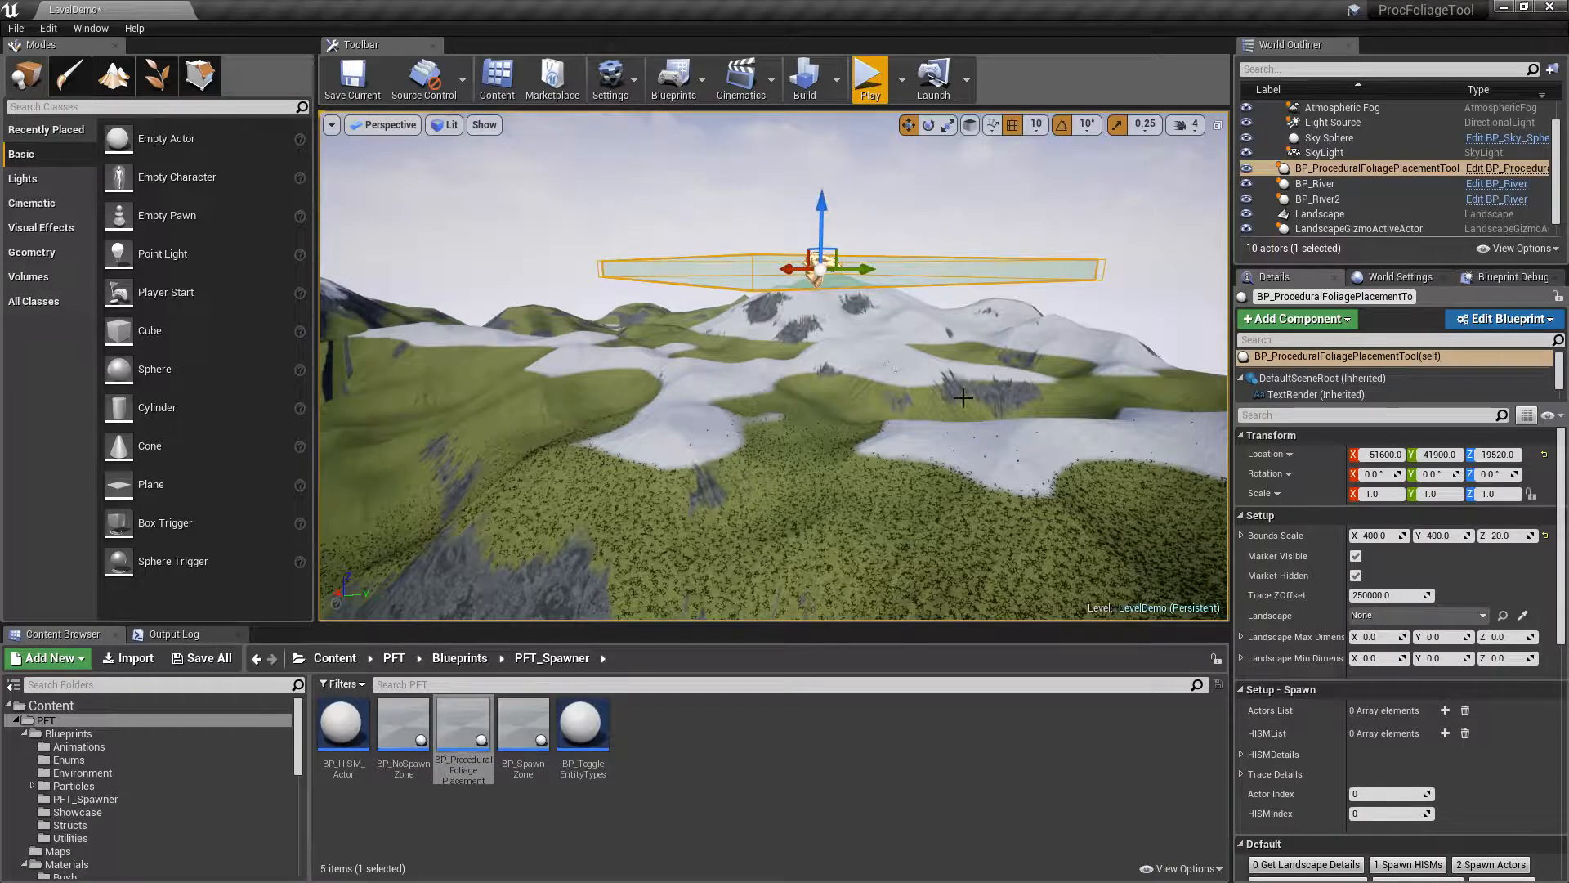
left_click_drag(828, 220, 827, 176)
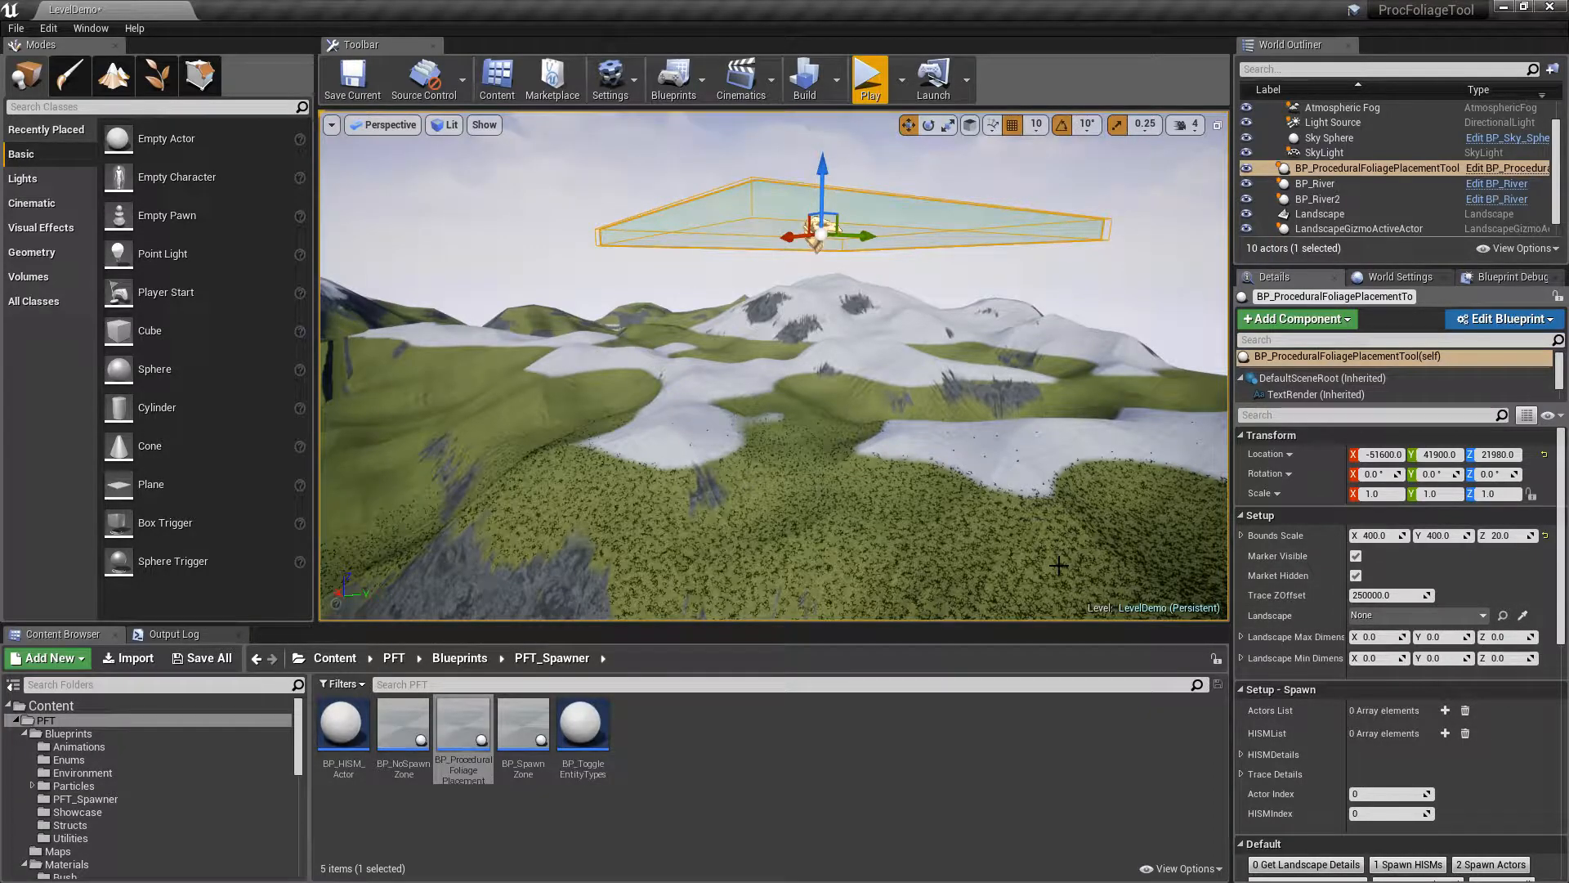
Set the placement tool's Landscape reference to the level's Landscape by picking the terrain in the scene
left_click_drag(1346, 599, 1363, 597)
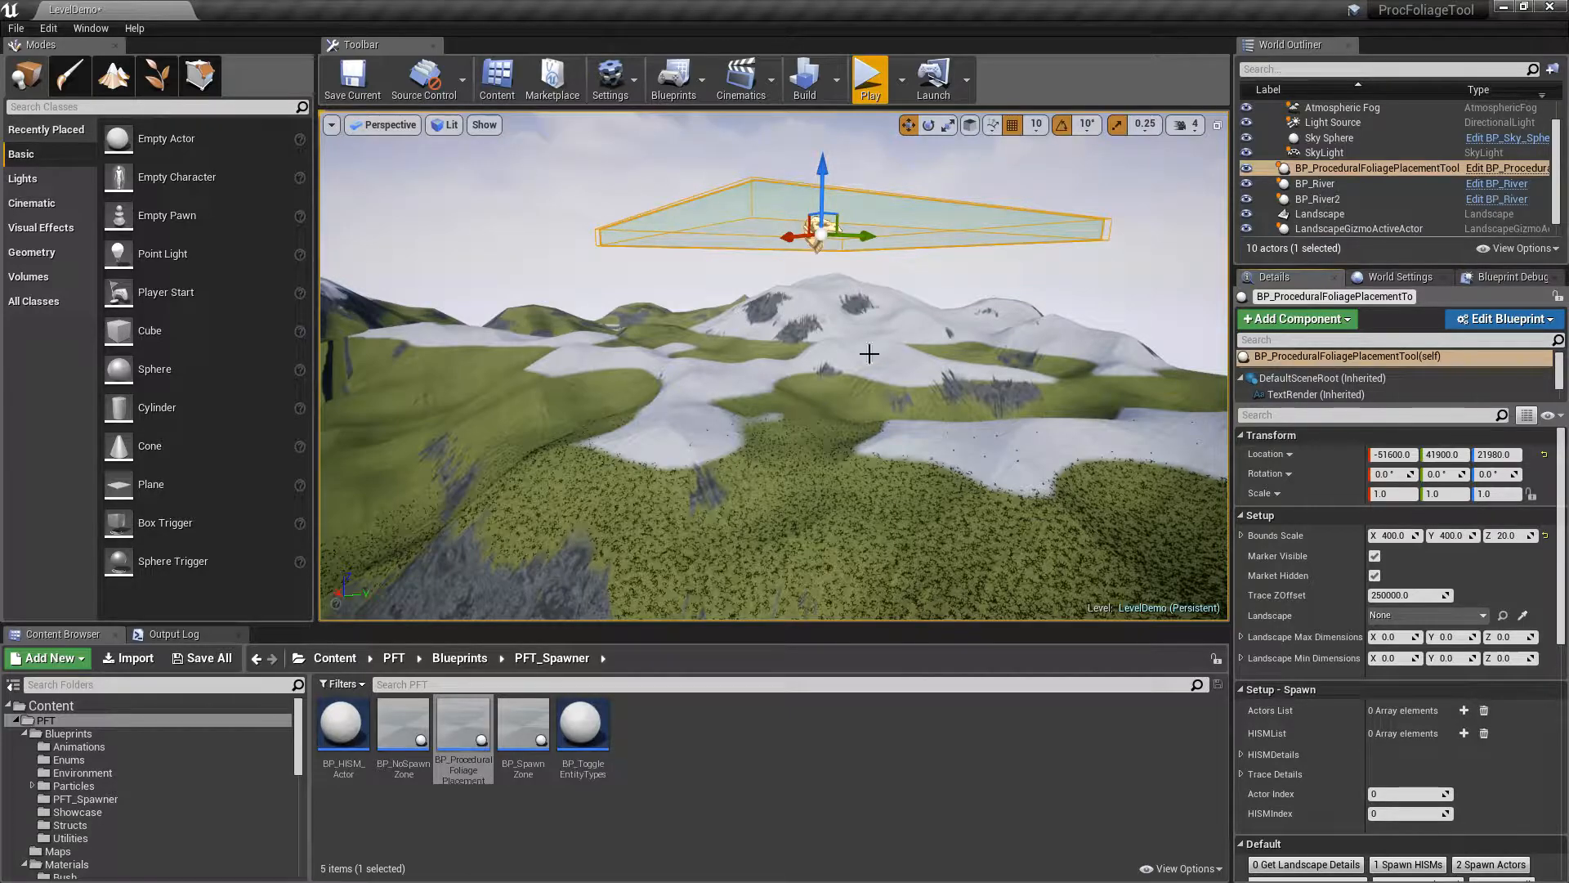
left_click(1522, 617)
left_click(929, 475)
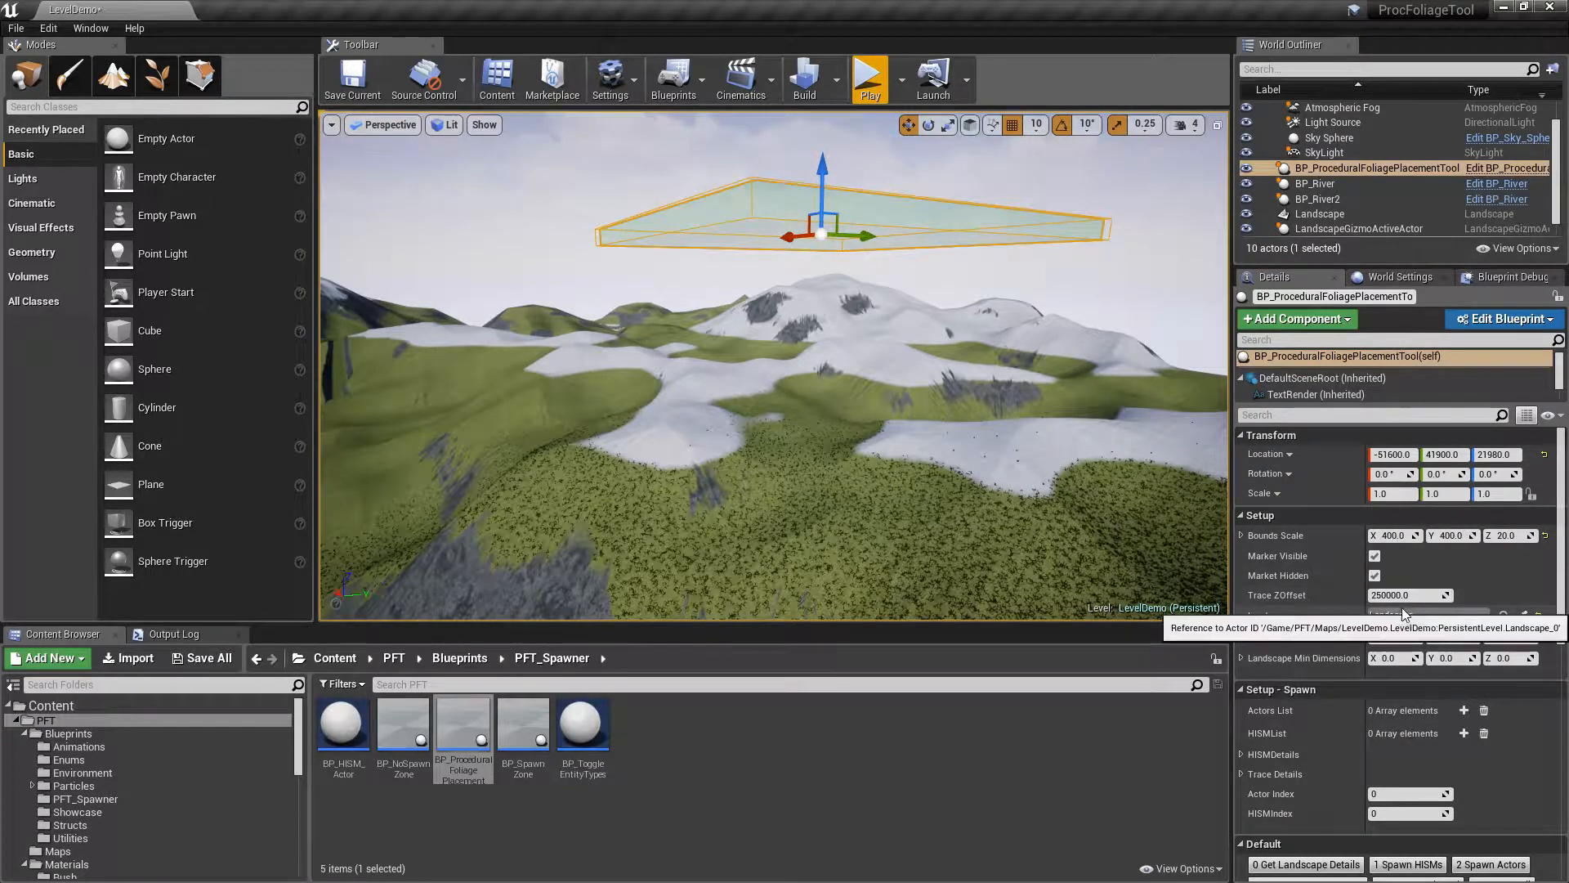
Run 0 Get Landscape Details on the placement tool to fill in the Landscape Max and Min Dimensions
scroll(1369, 566, "down", 3)
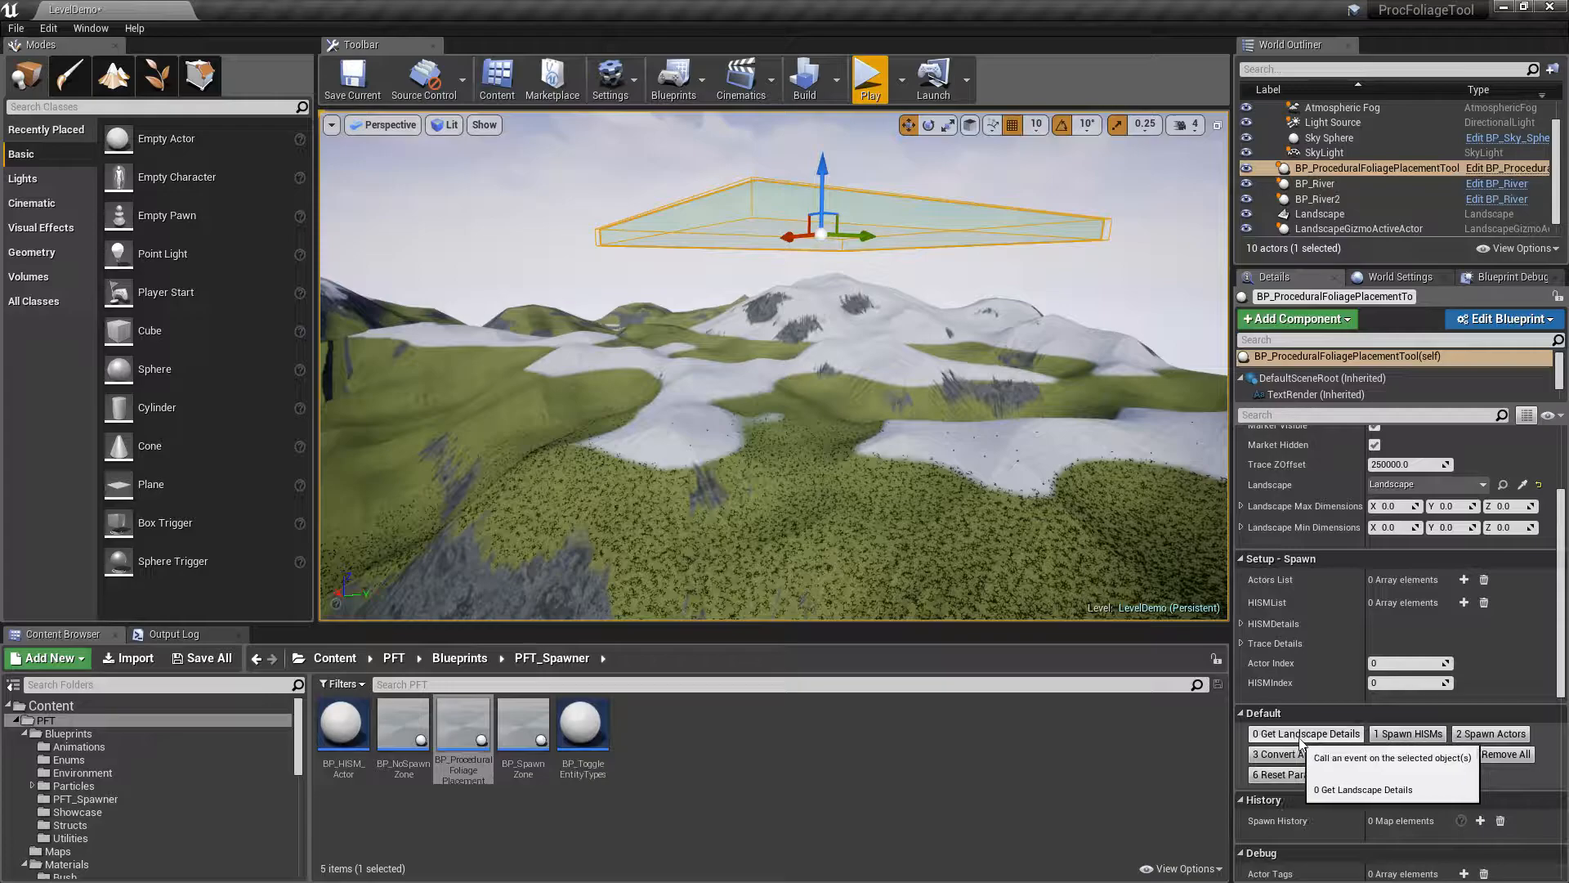
left_click(1296, 734)
scroll(1328, 684, "up", 2)
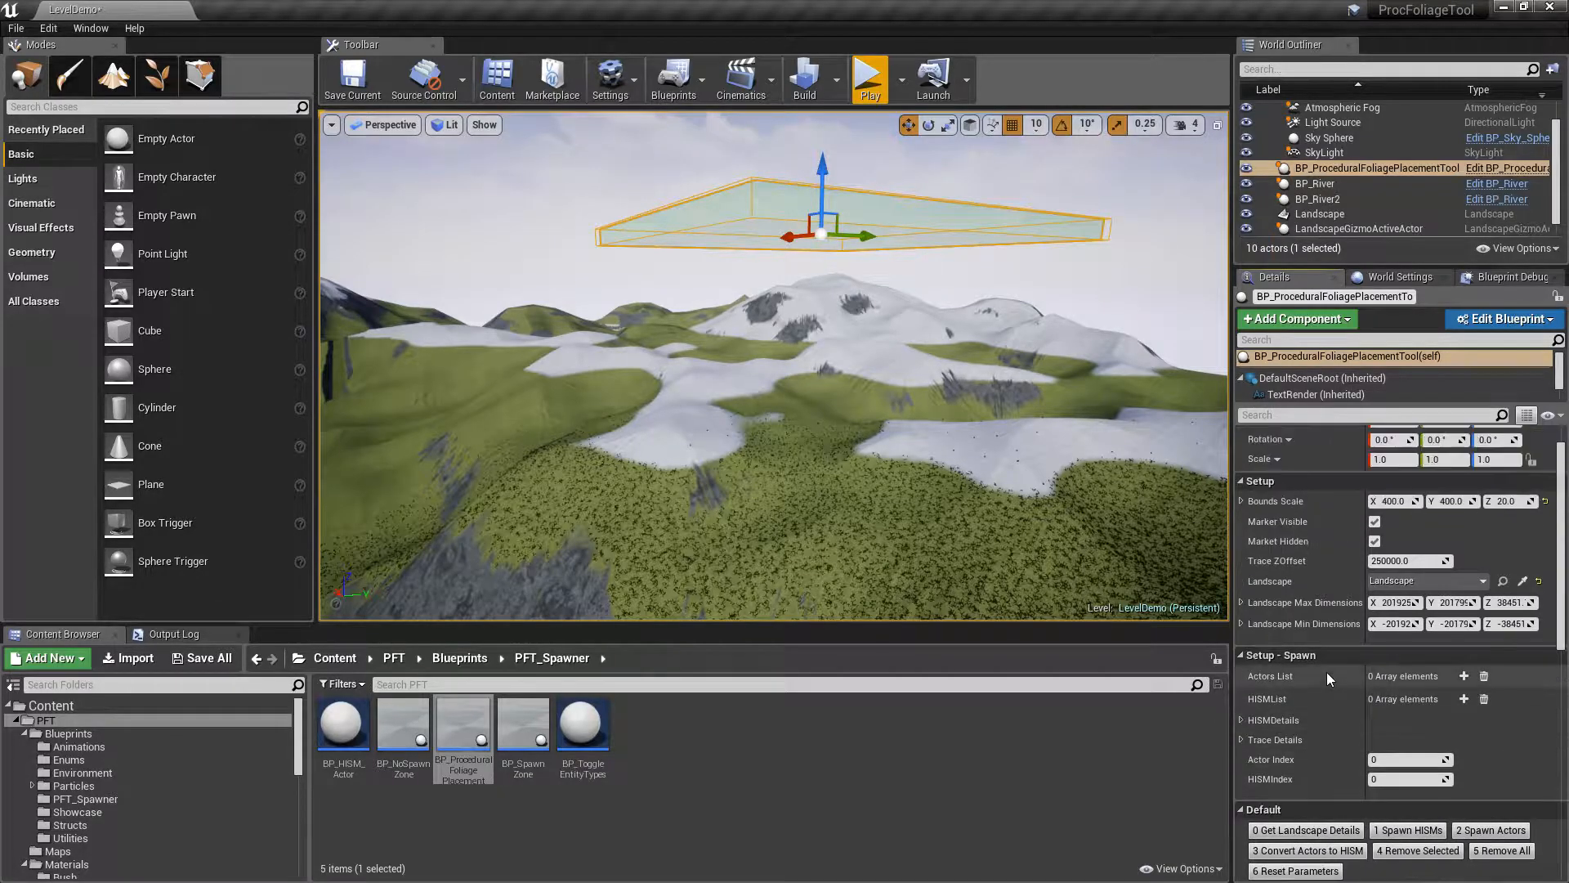
scroll(1324, 736, "up", 1)
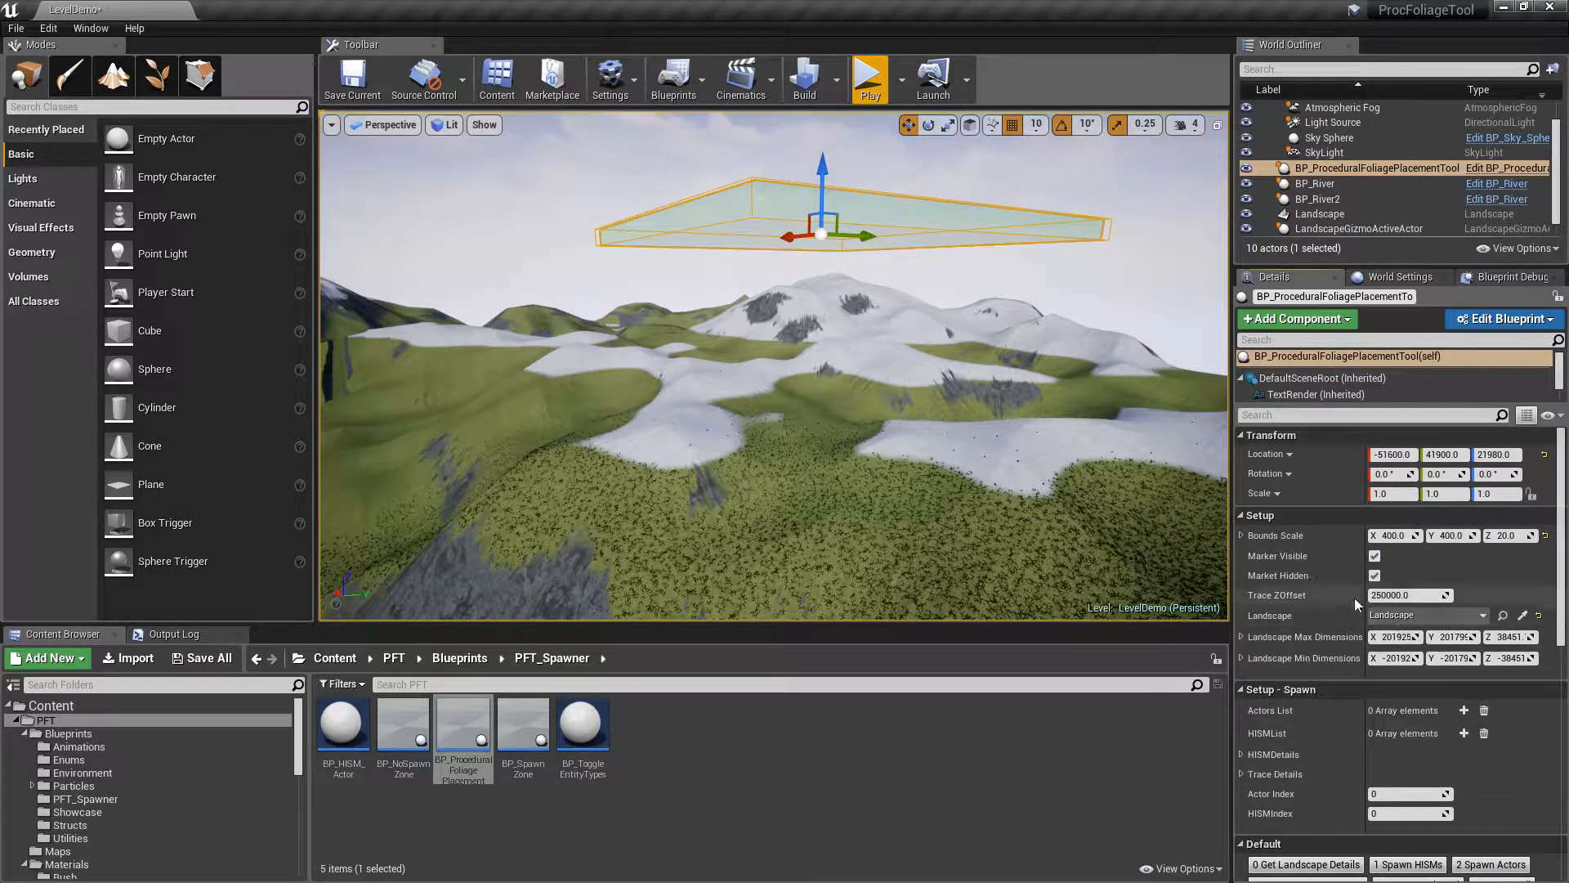
Widen the placement tool's details area to read the full Landscape Max and Min Dimensions, and narrow it again
left_click_drag(1233, 577, 1151, 567)
left_click_drag(1324, 609, 1303, 609)
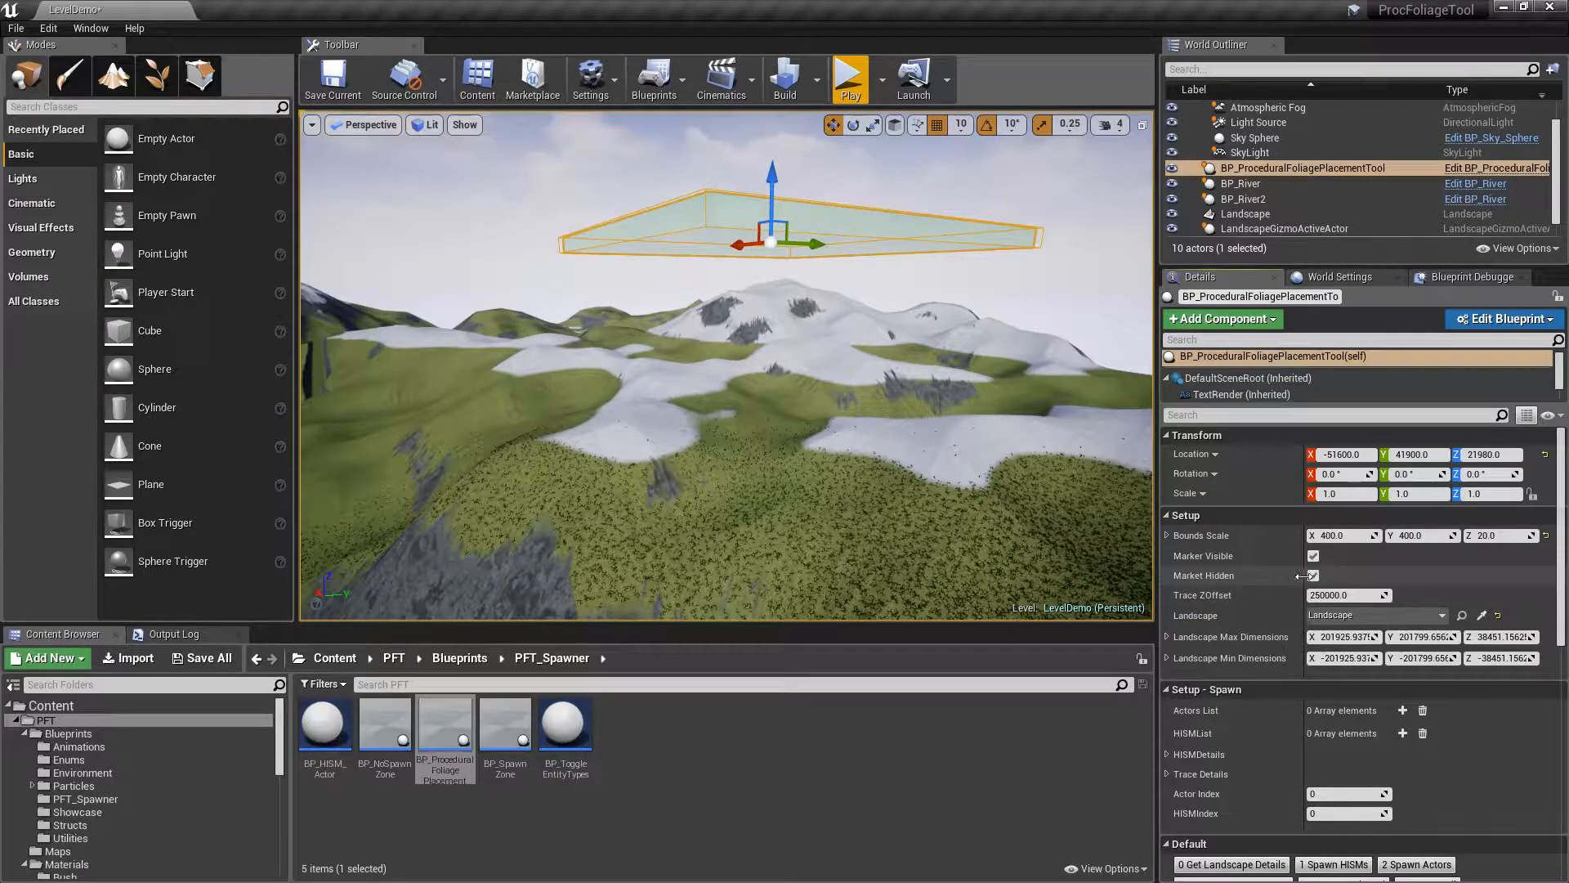
left_click_drag(1302, 574, 1321, 575)
left_click_drag(1157, 517, 1215, 520)
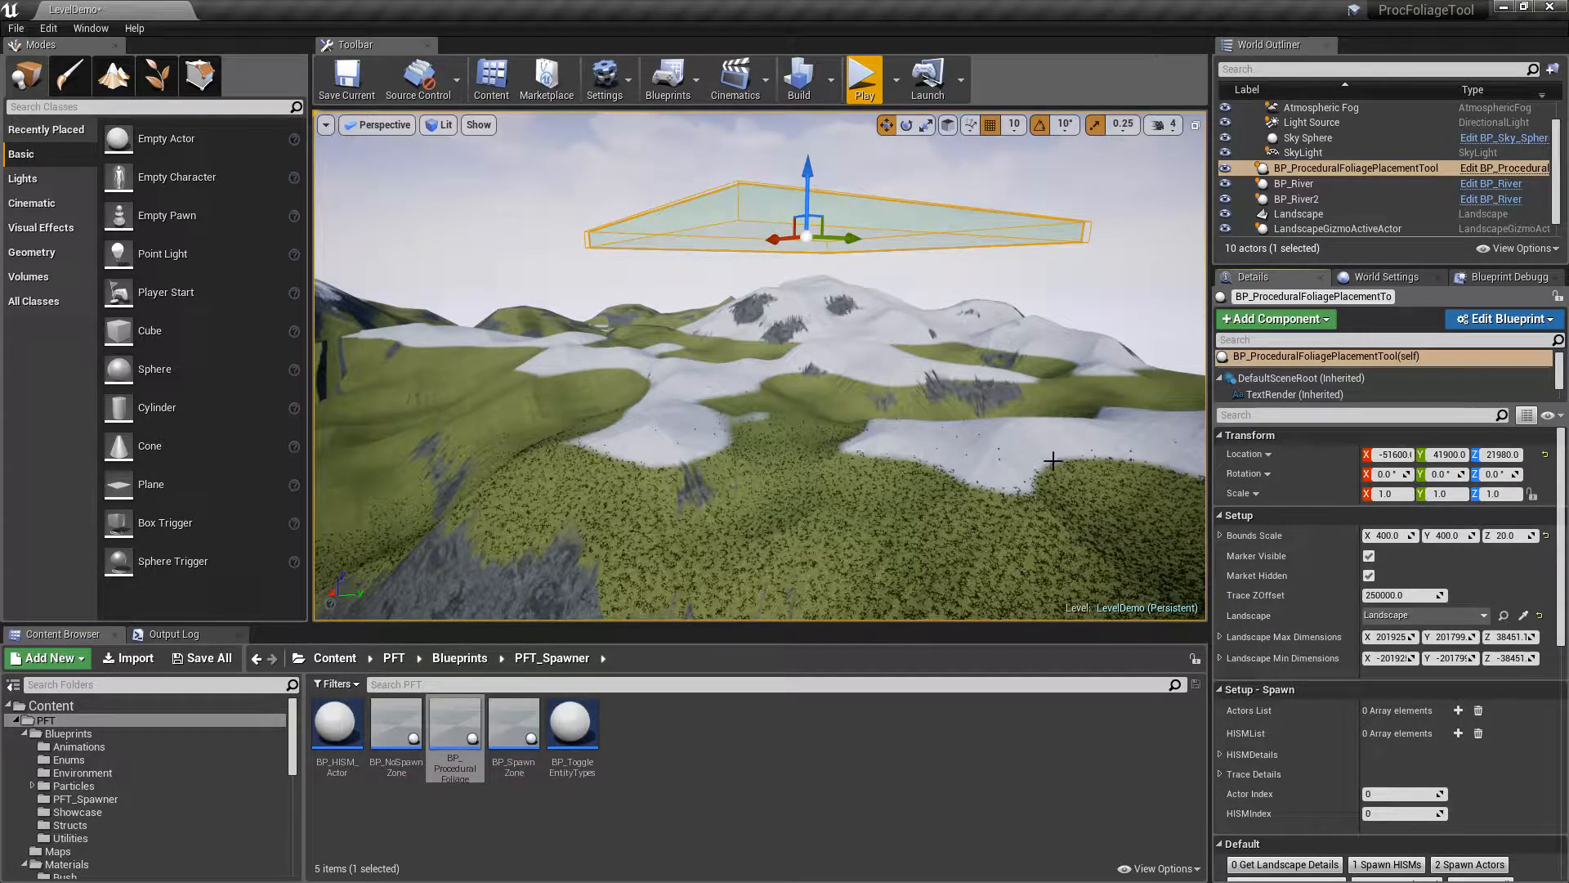
Toggle Marker Visible off and on several times for the raised placement volume, leaving it on
left_click(1370, 557)
left_click(1370, 556)
left_click(1370, 557)
left_click(1370, 557)
left_click(1370, 557)
left_click(1370, 557)
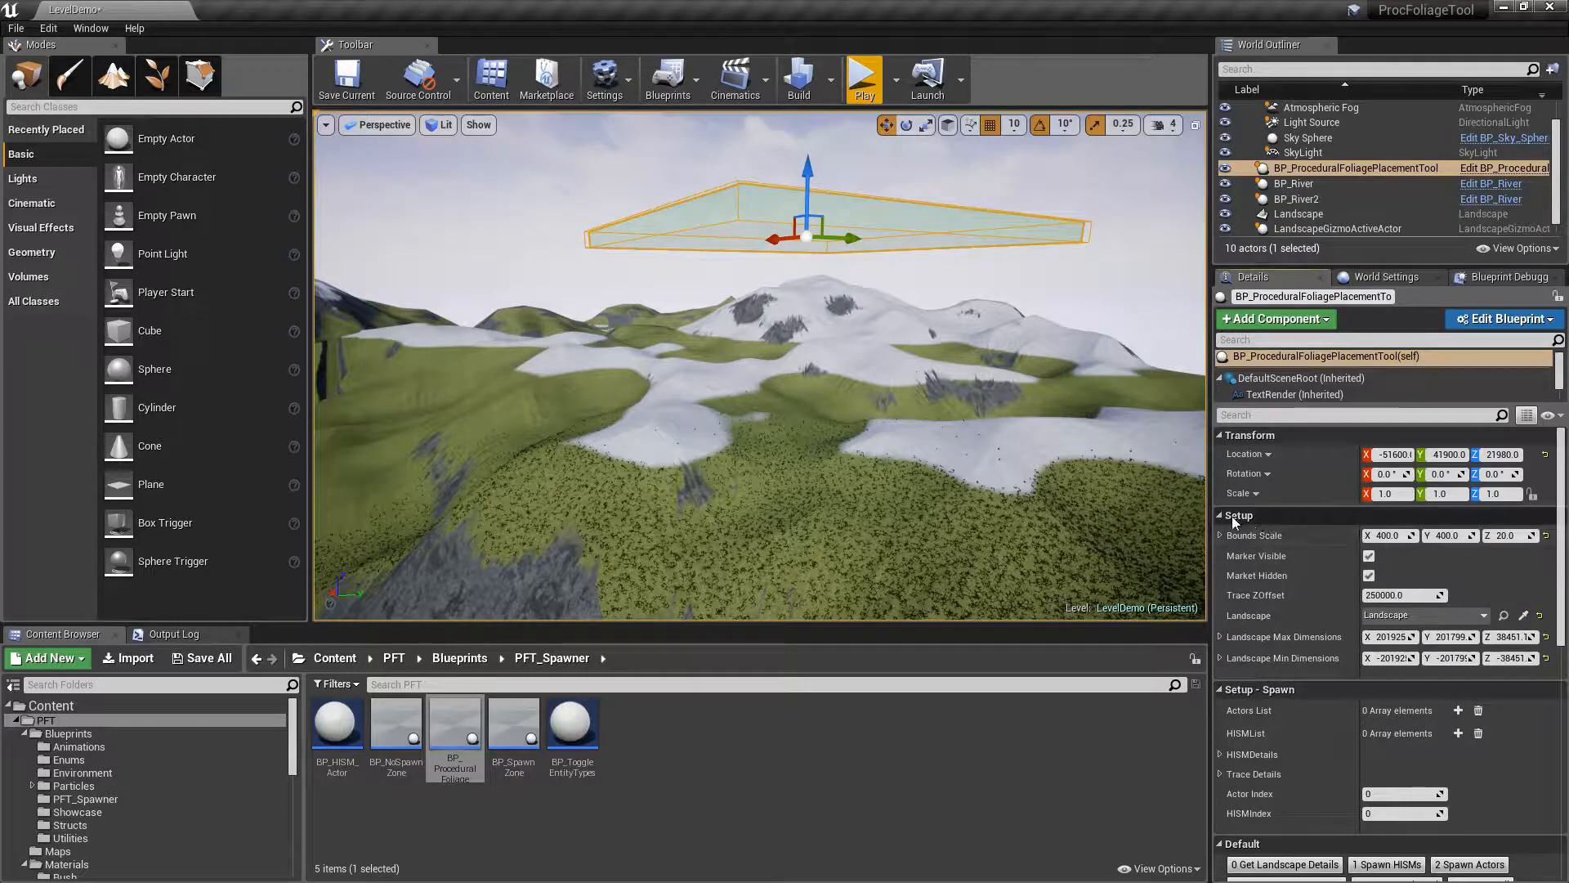
Collapse the Setup category, switch to PowerPoint and highlight Setup Spawn on the Tutorial Coverage slide
left_click(1221, 516)
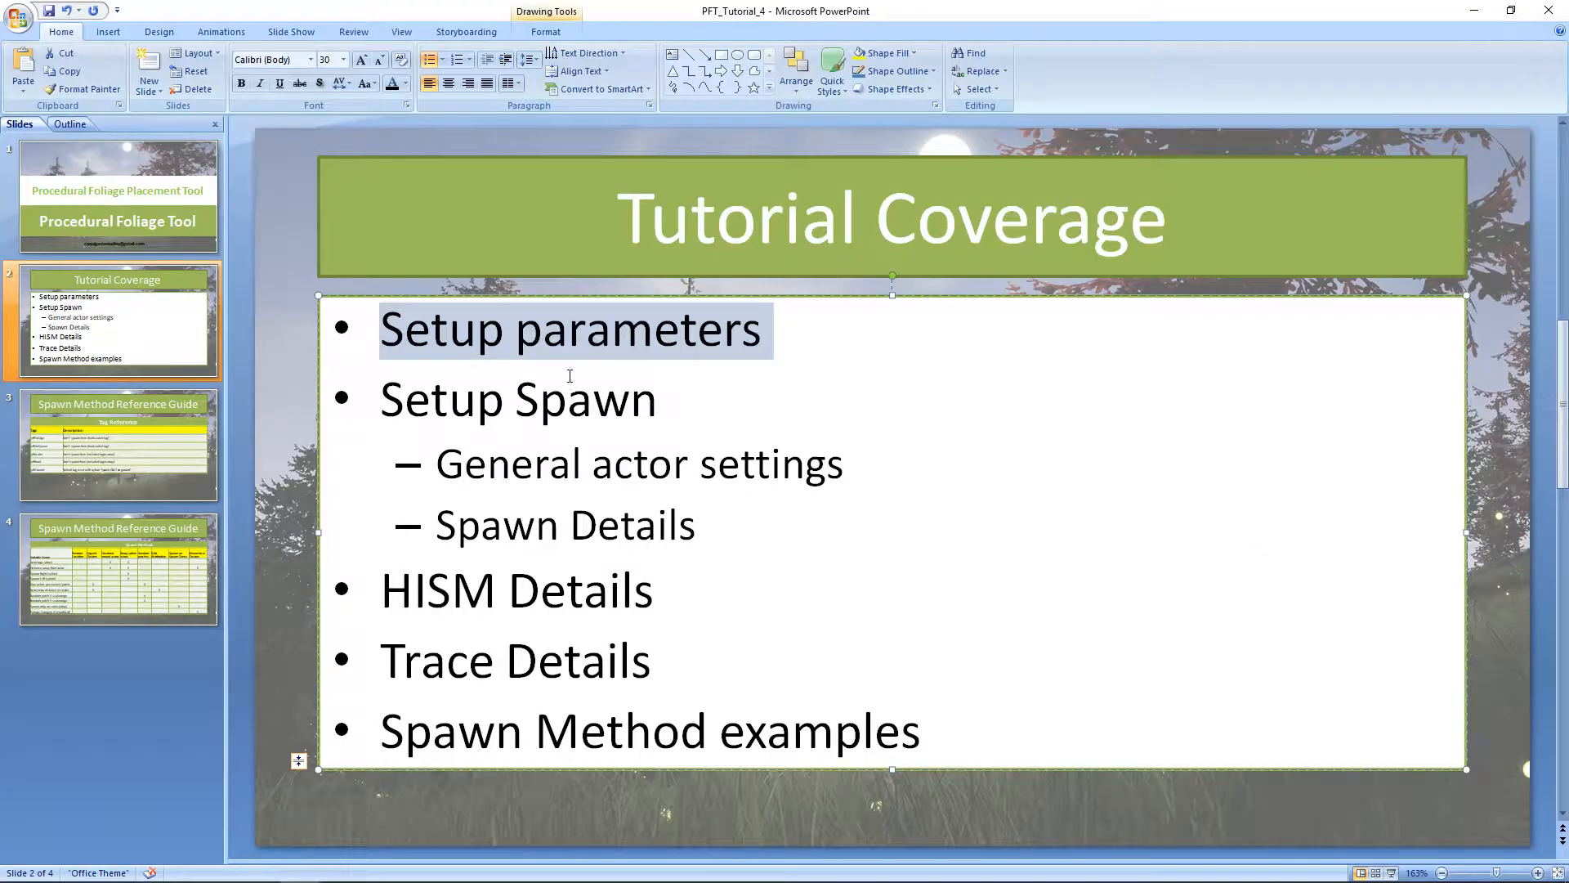
left_click(570, 398)
left_click_drag(694, 404, 414, 401)
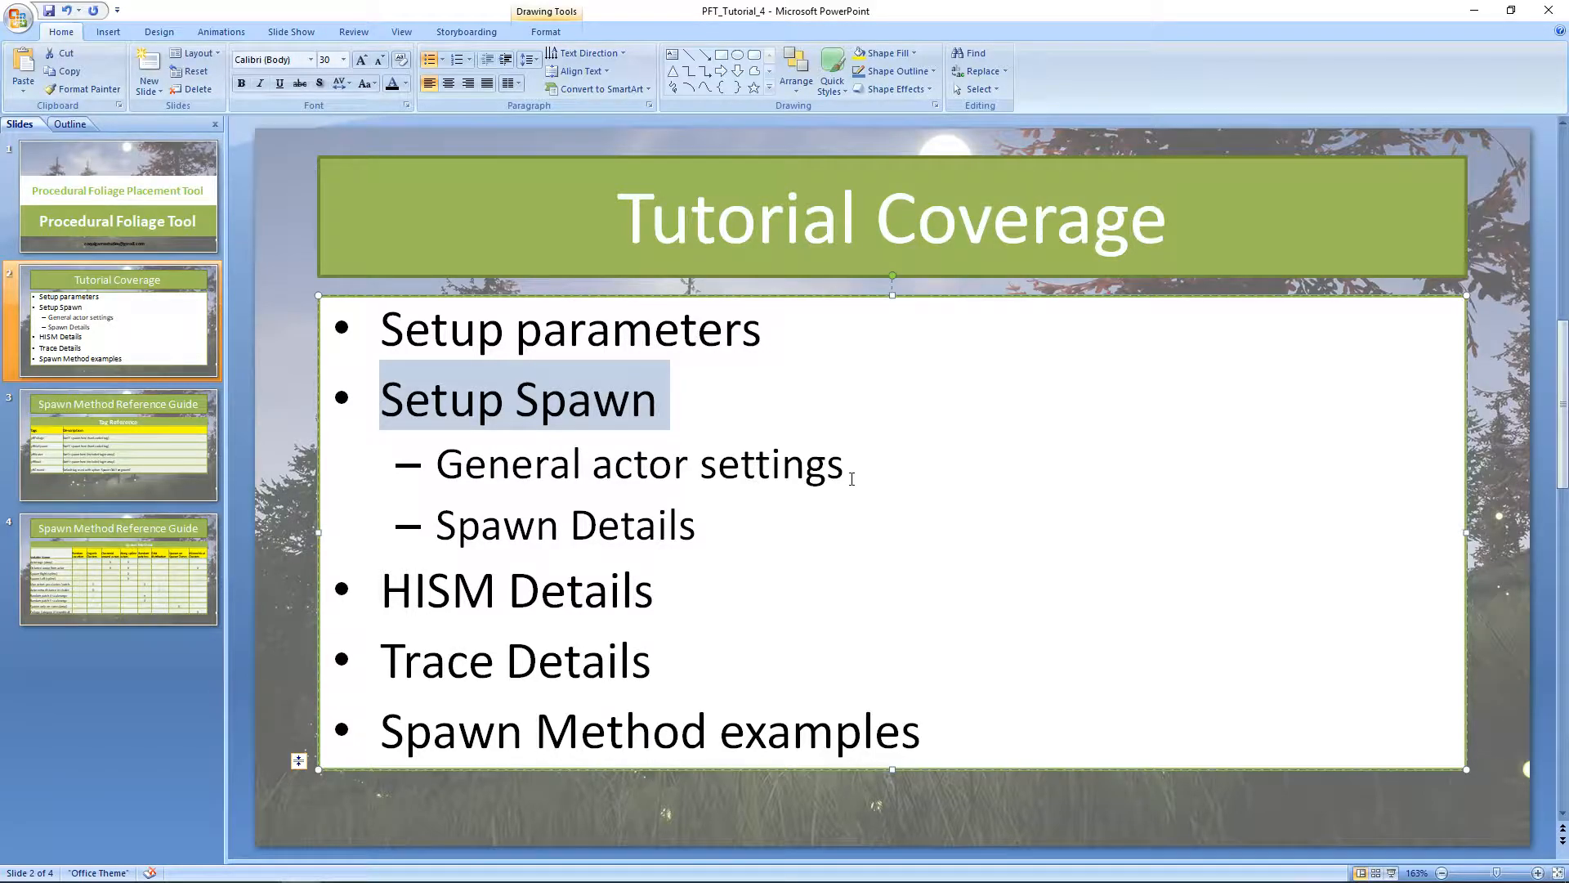
Switch back to Unreal Editor, add one element to the Actors List under Setup - Spawn and expand its settings
key("alt+Tab")
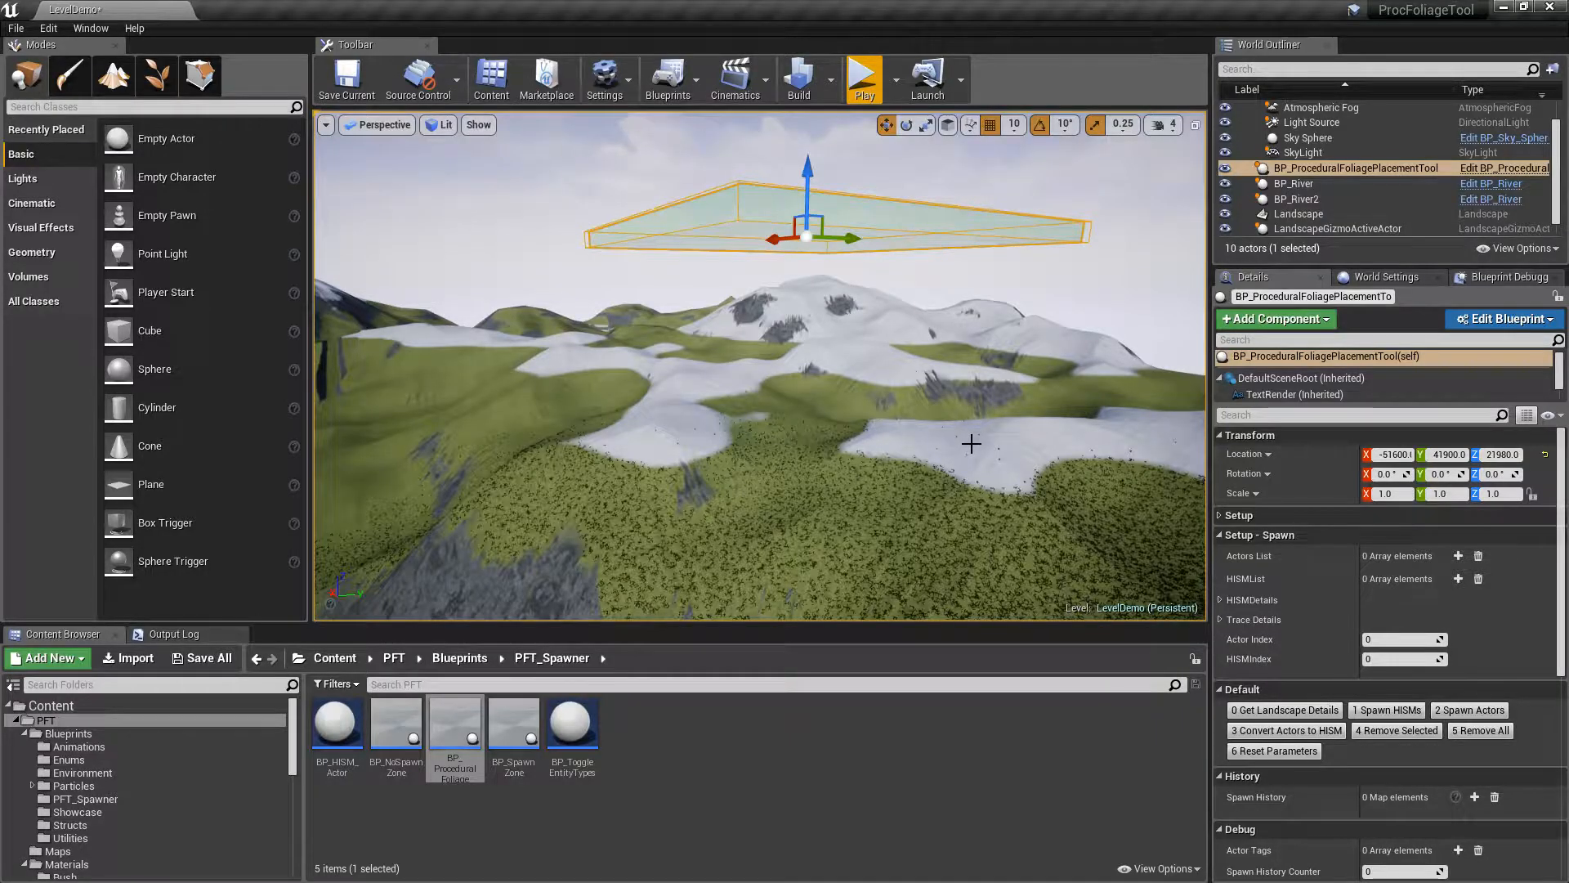
right_click_drag(981, 447, 1038, 421)
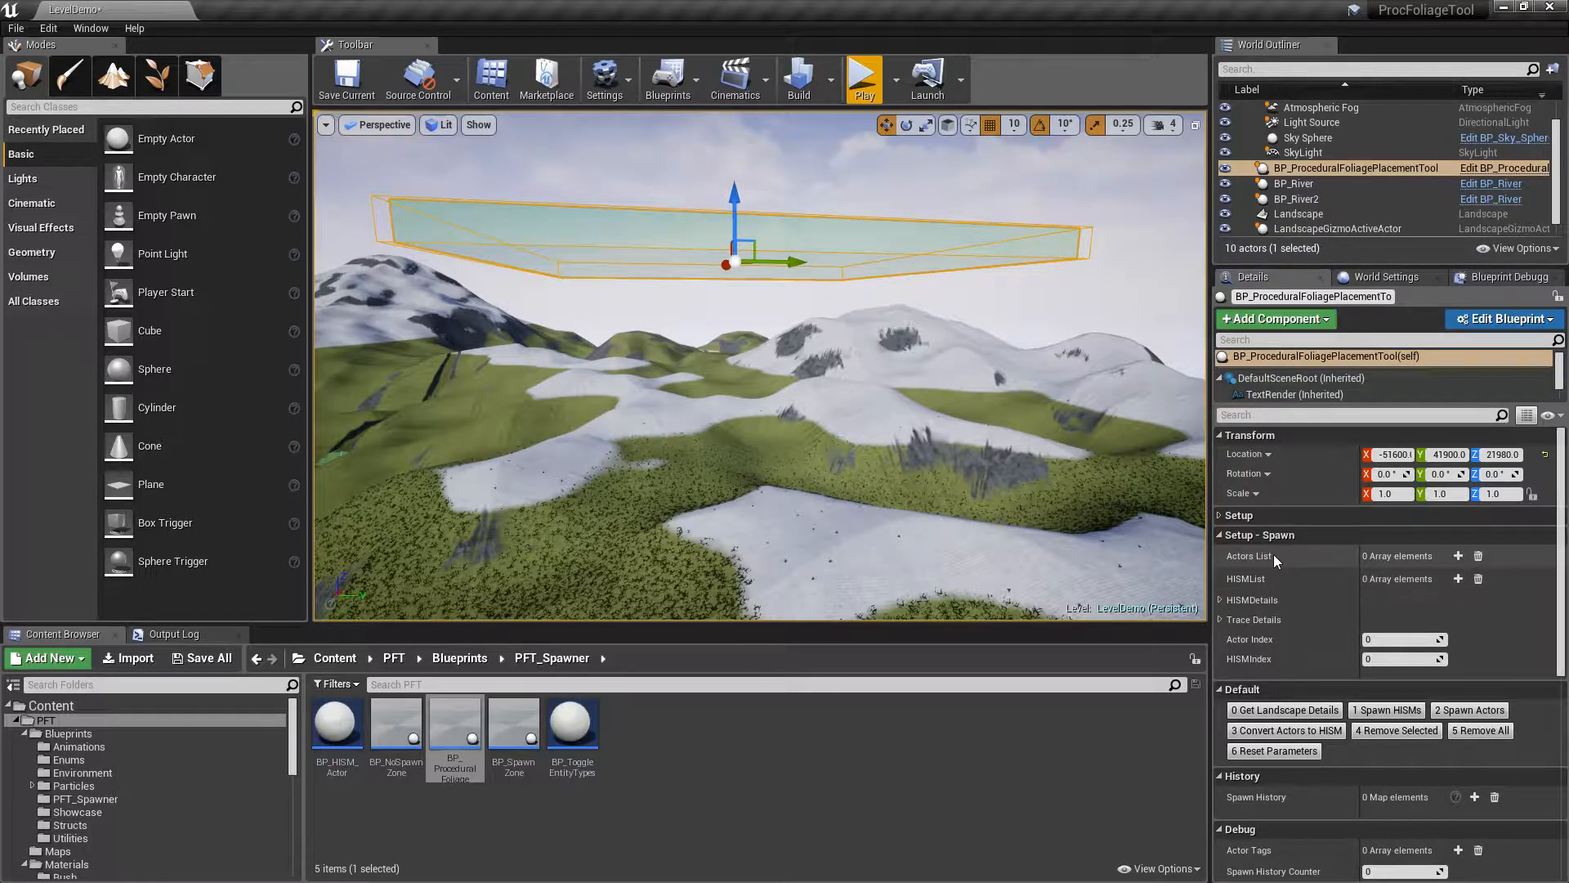
left_click(1459, 556)
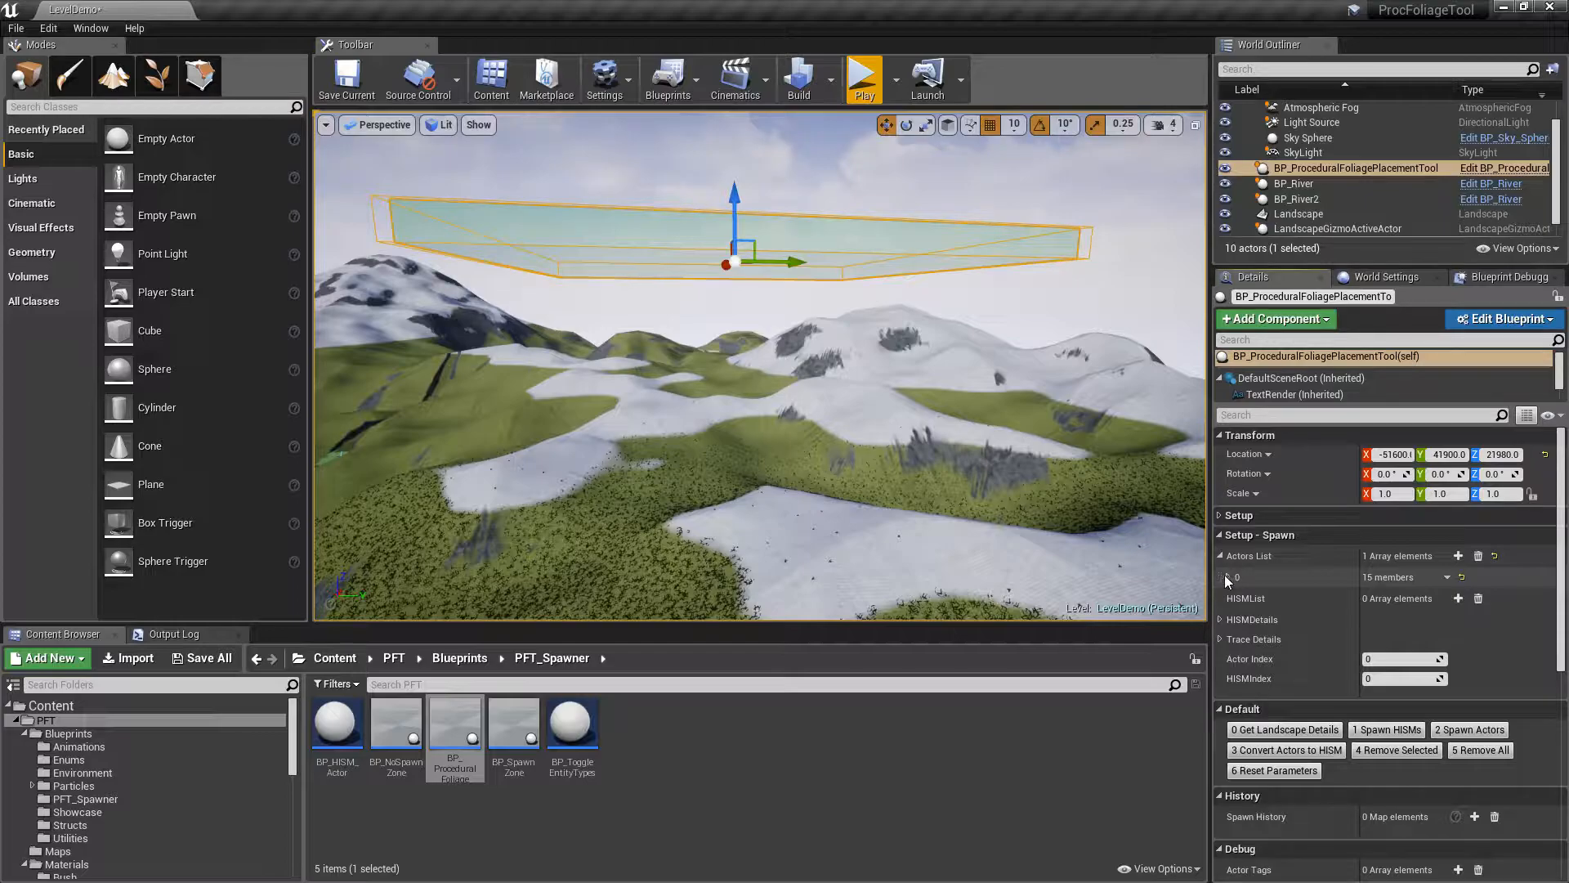
left_click(1230, 577)
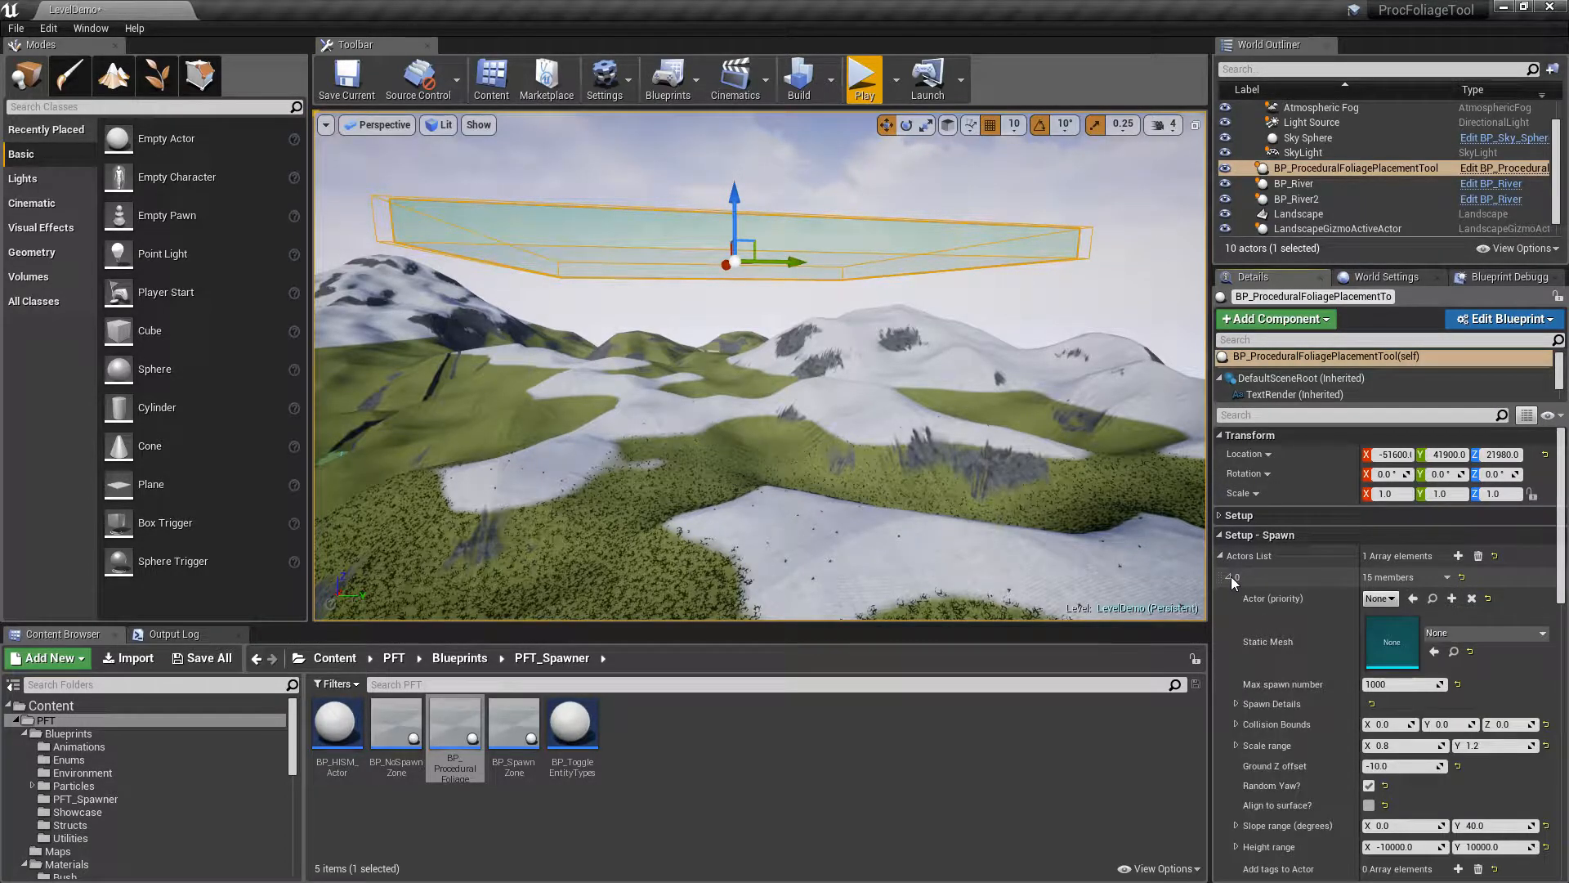
Assign SM_PineTree as the static mesh of Actors List element 0
scroll(1566, 544, "down", 3)
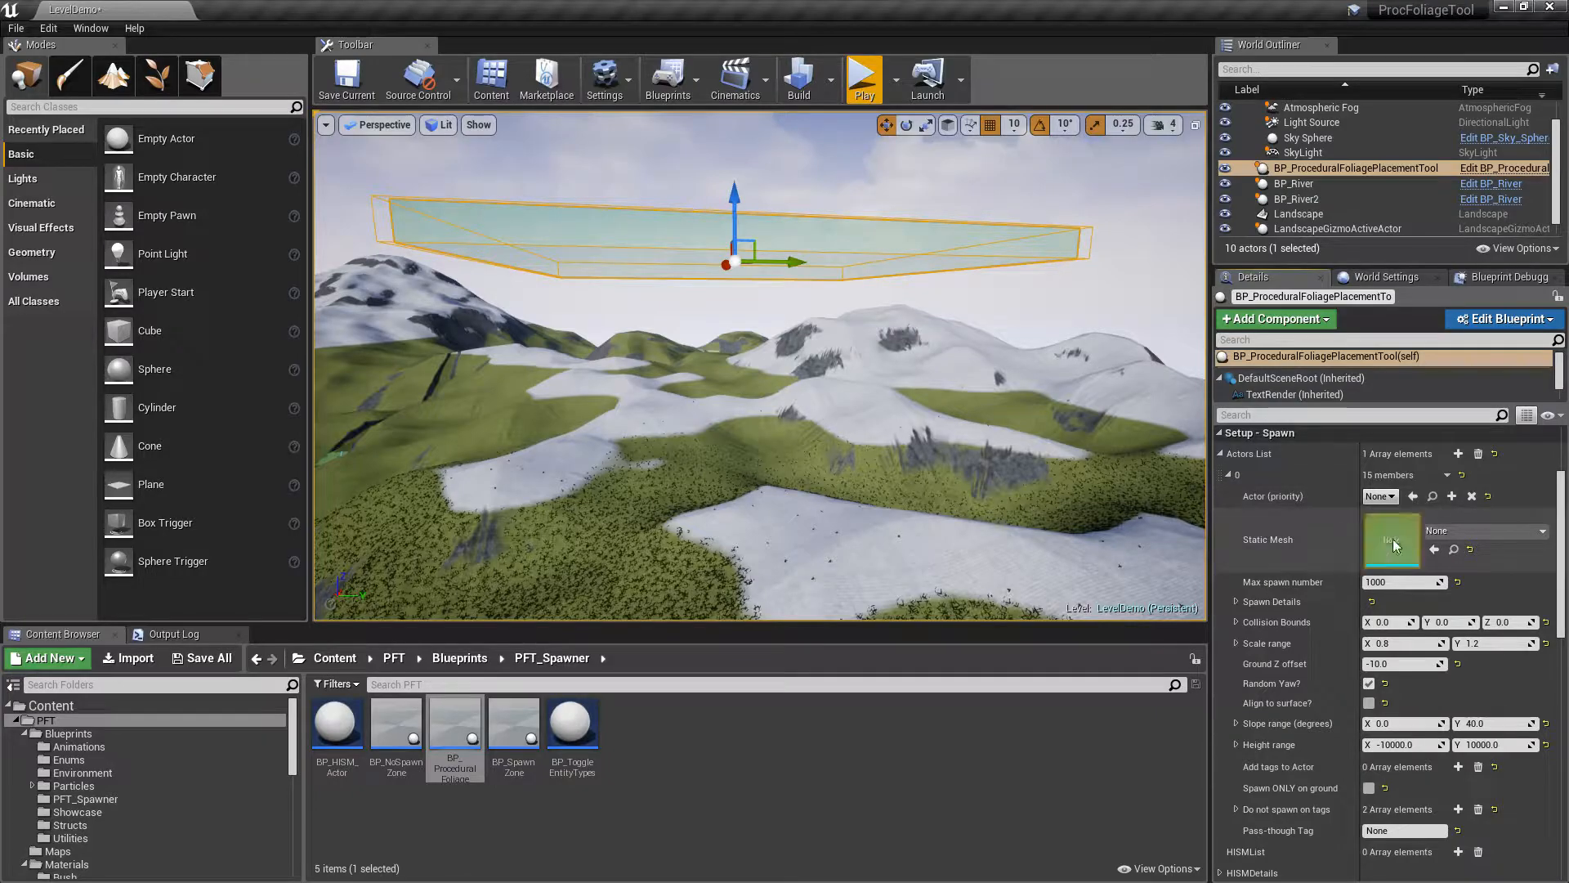
left_click(1469, 528)
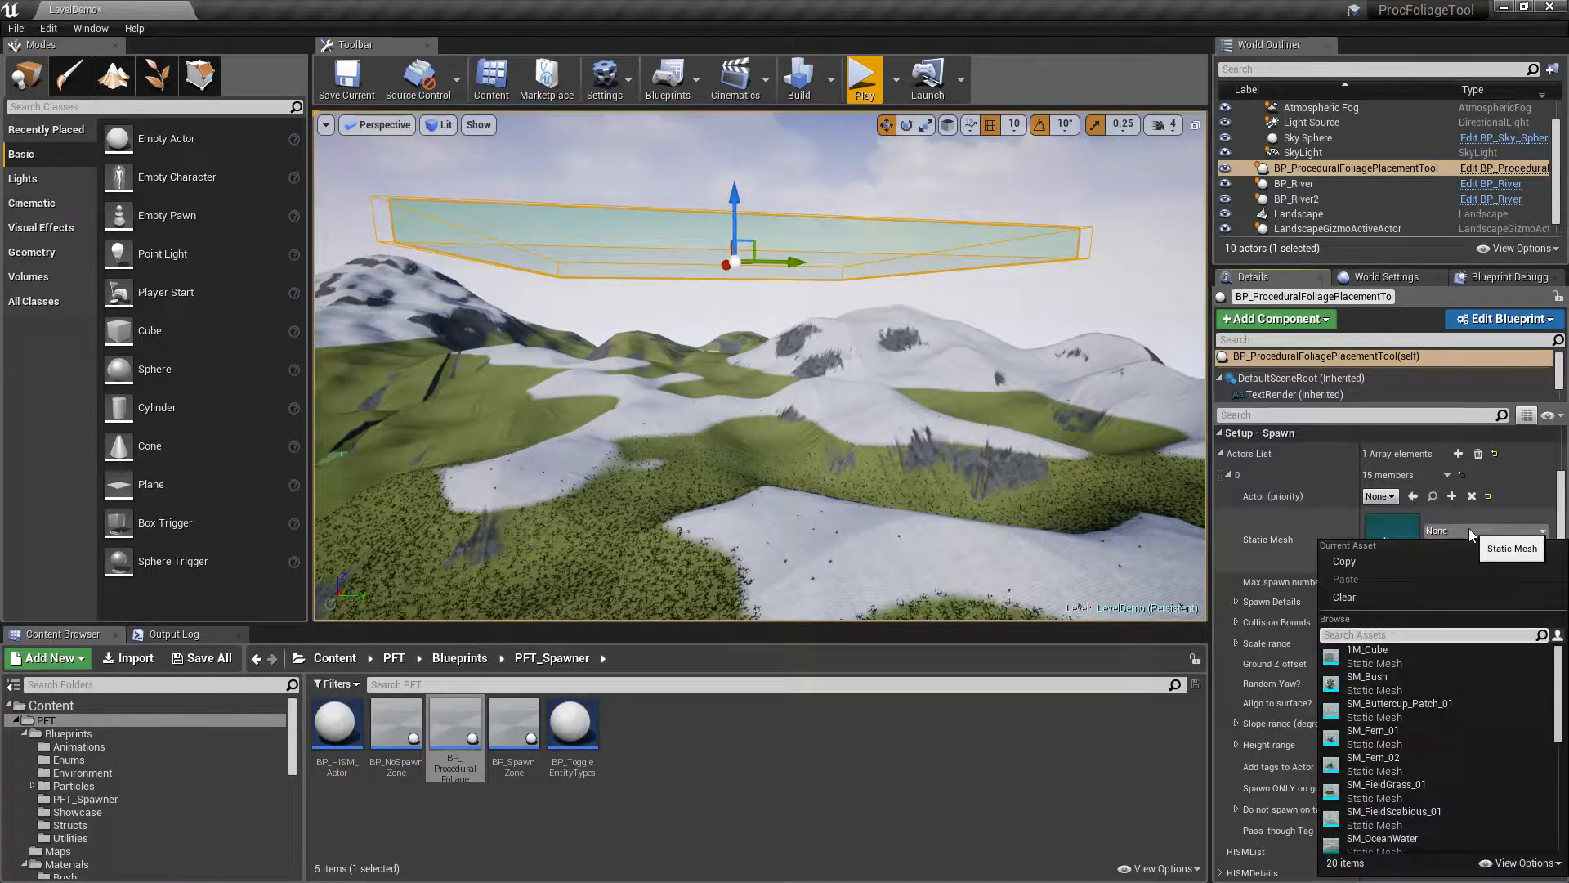
type("pine")
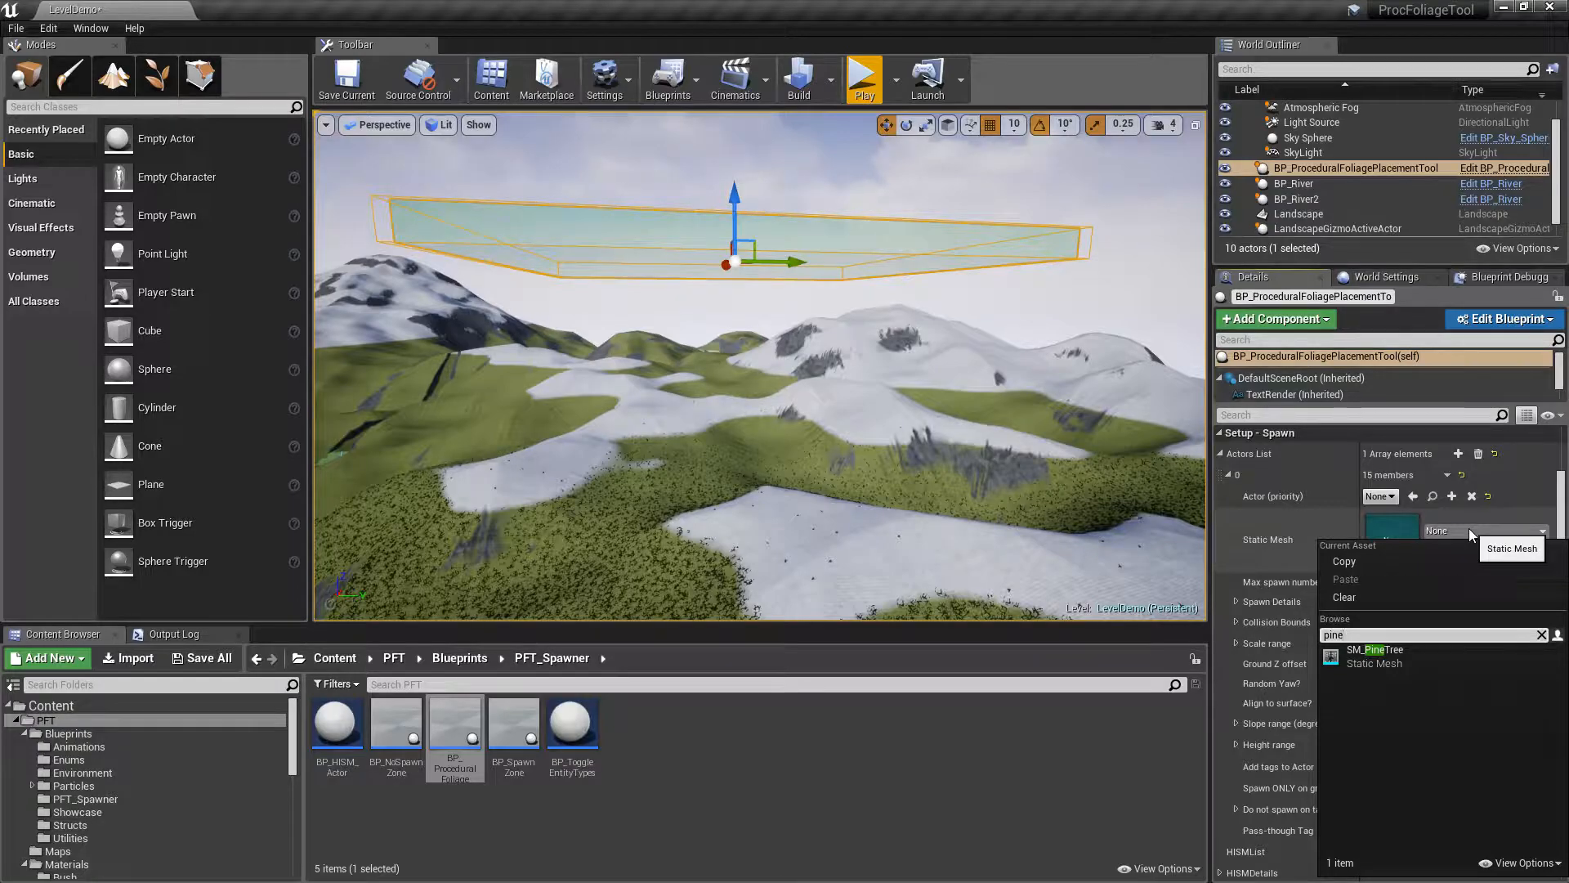
left_click(1387, 656)
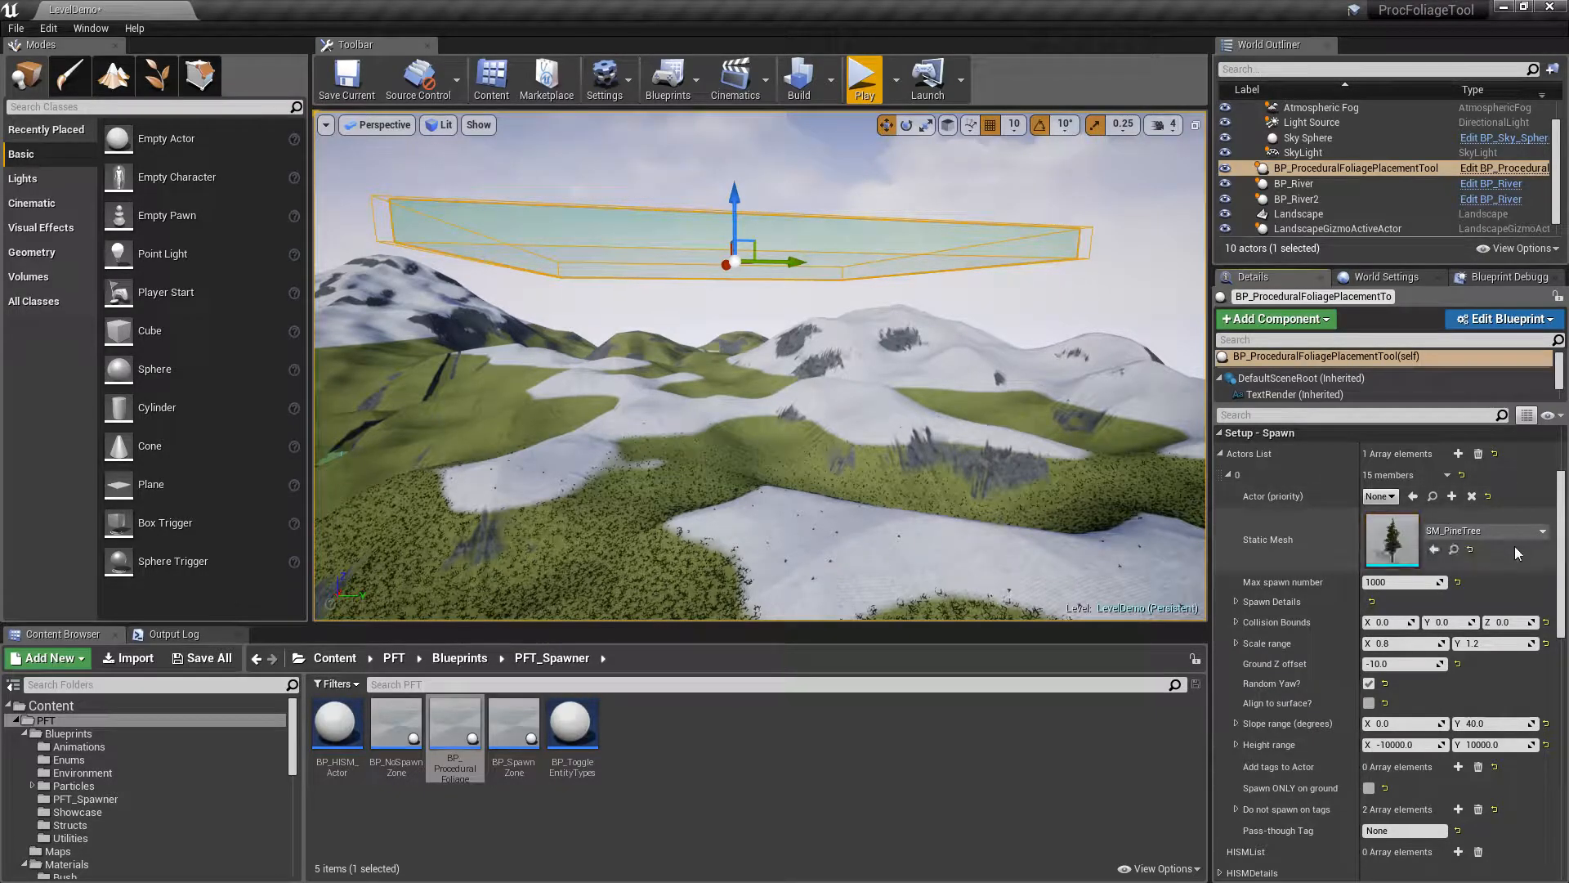
Locate the assigned SM_PineTree mesh in the Content Browser and lower the placement volume onto the hilly terrain
left_click(1460, 553)
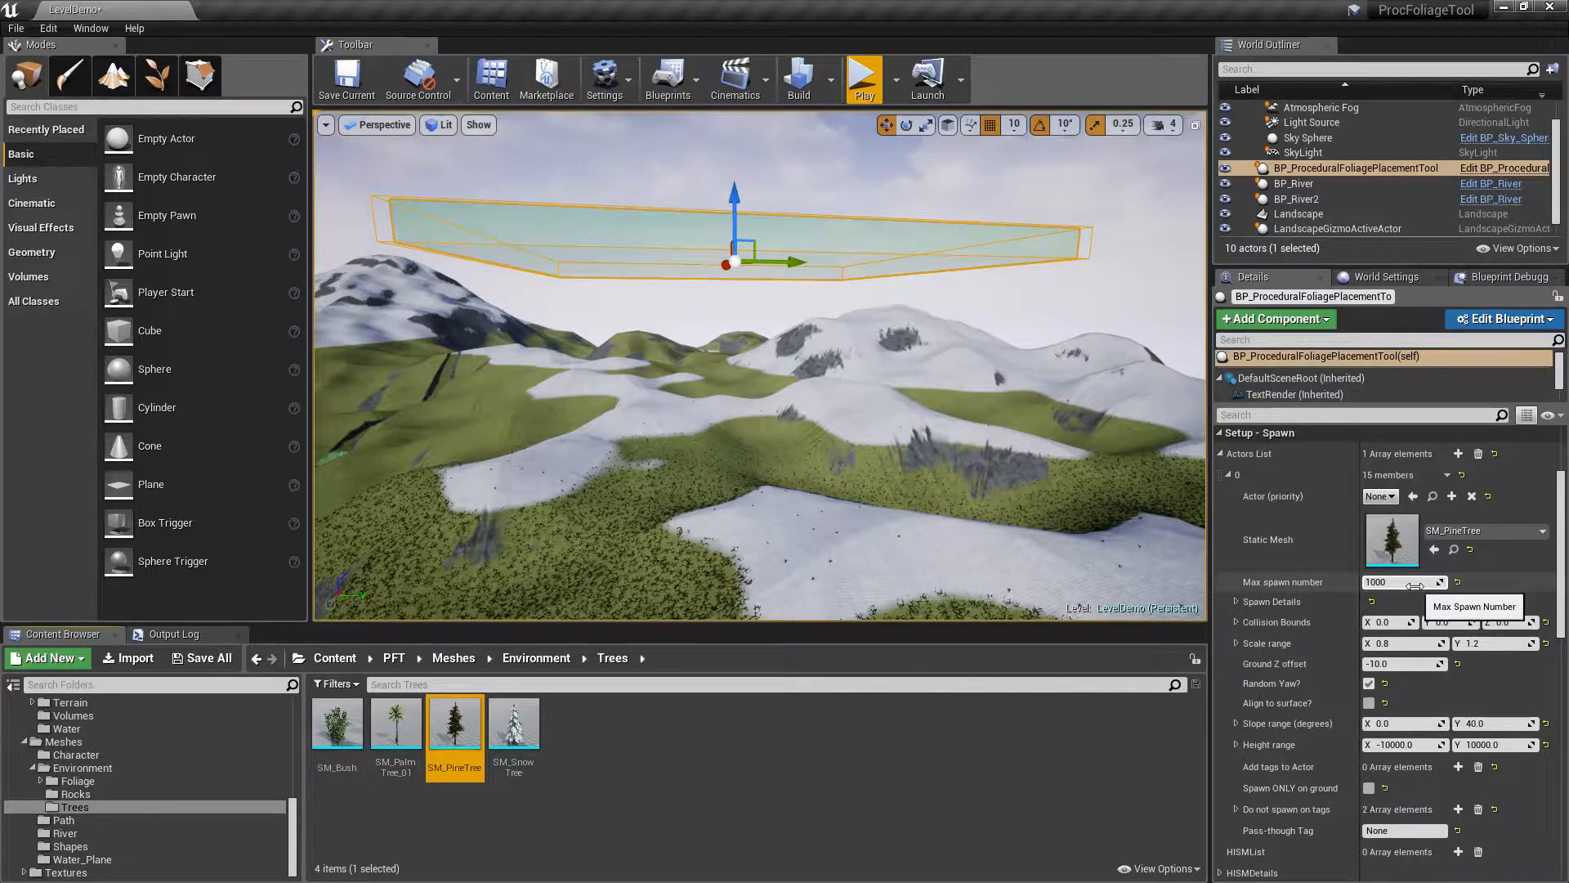
left_click_drag(735, 220, 746, 357)
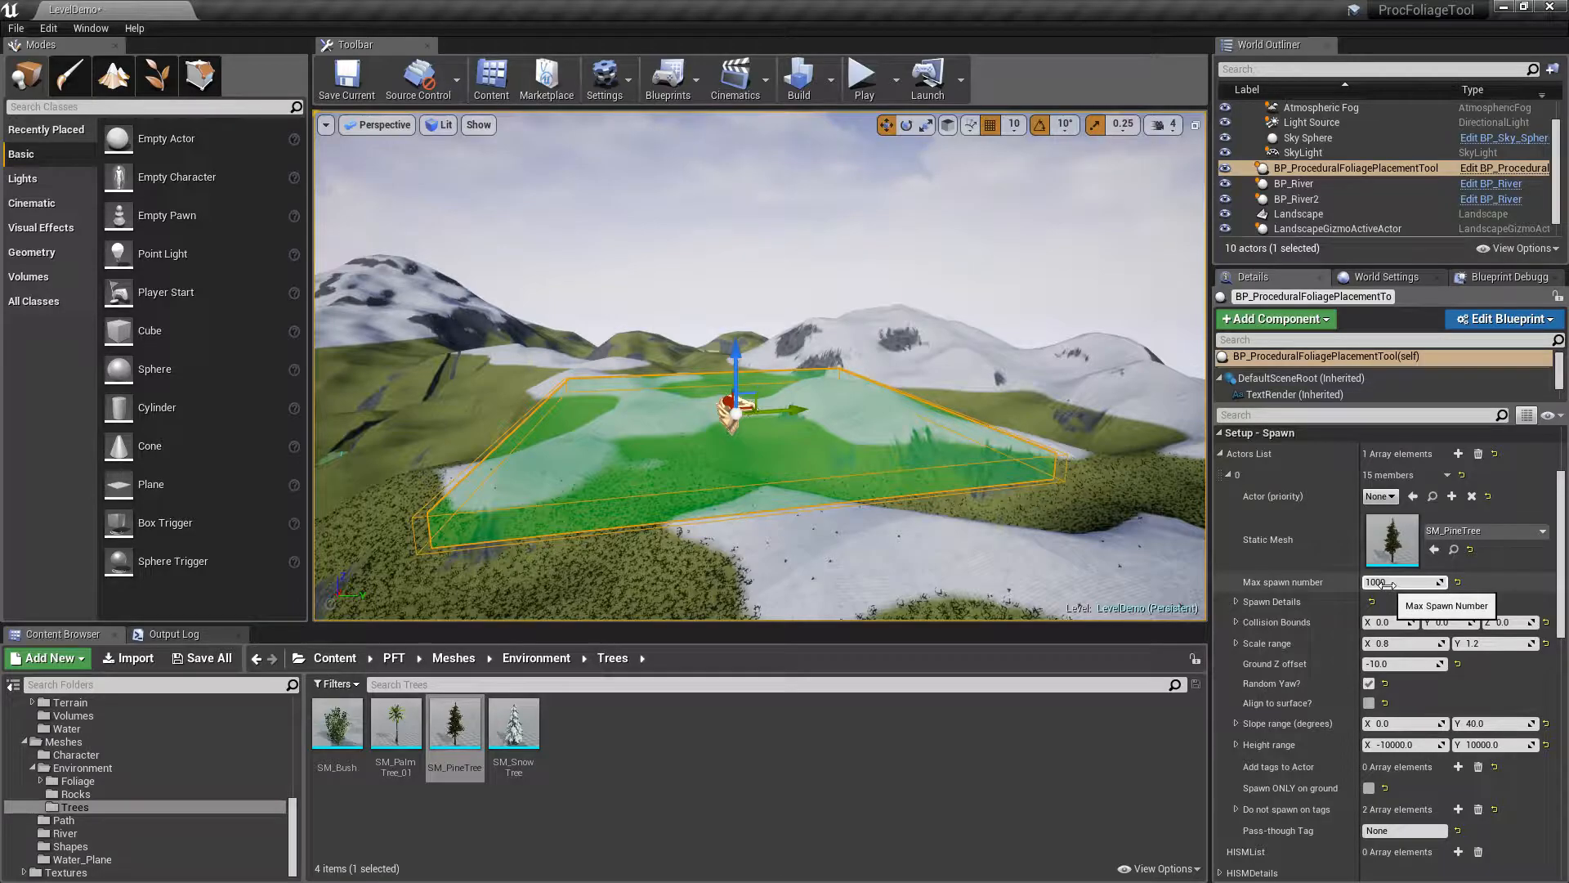
left_click_drag(729, 359, 727, 302)
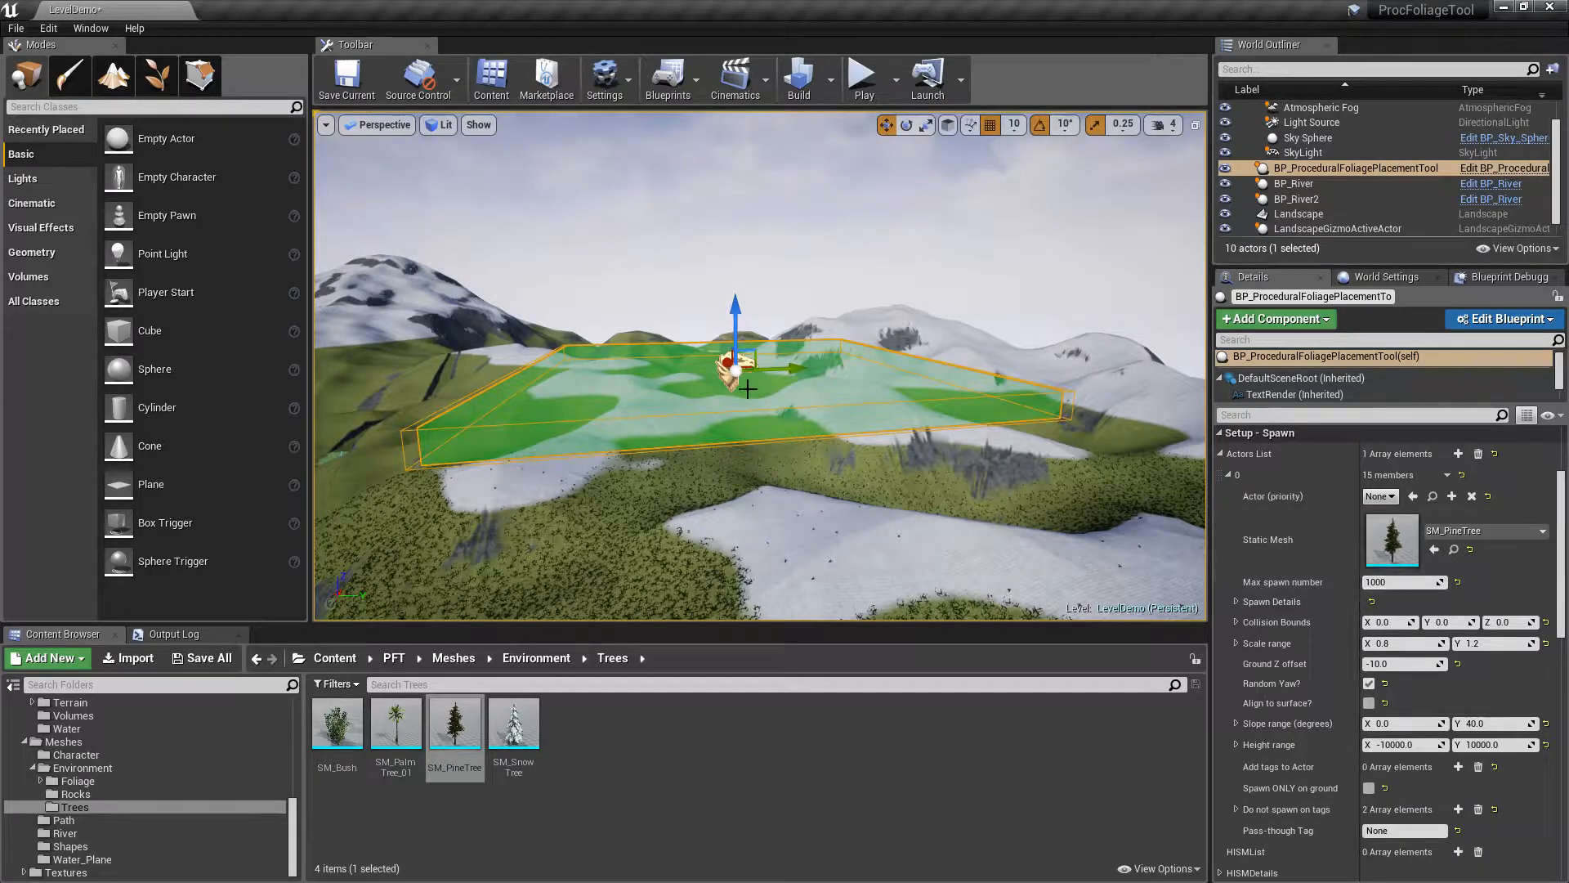
left_click_drag(735, 304, 735, 350)
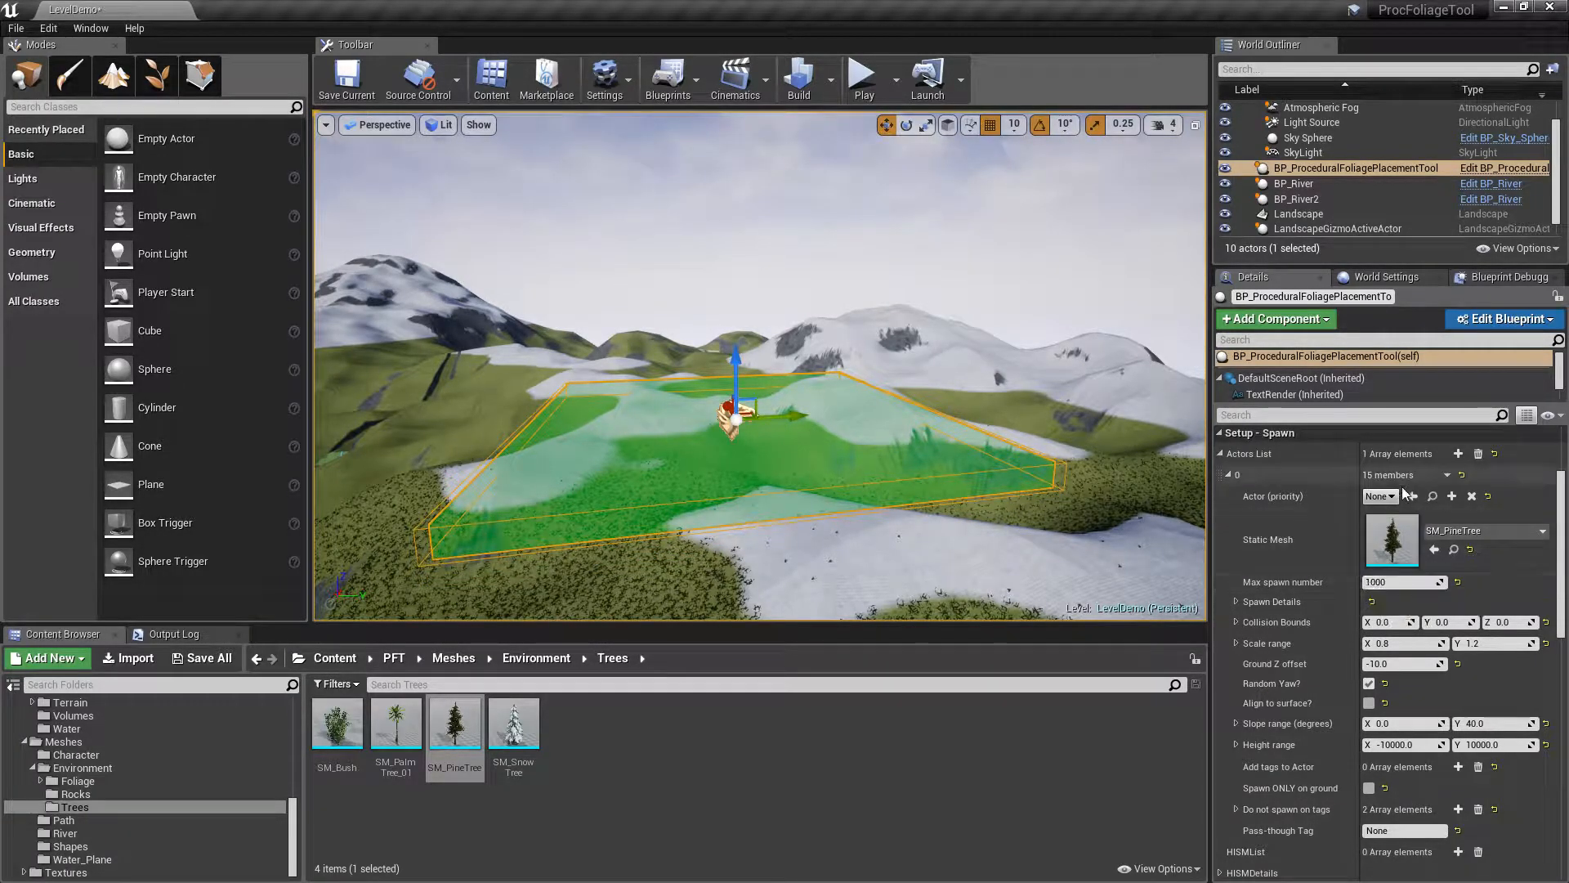
Review the Spawn Details of Actors List element 0, collapse them, check the Tutorial Coverage slide in PowerPoint and switch back to Unreal Editor
left_click(1237, 602)
mouse_move(1562, 503)
left_mouse_down()
mouse_move(1563, 545)
mouse_move(1565, 532)
left_mouse_up()
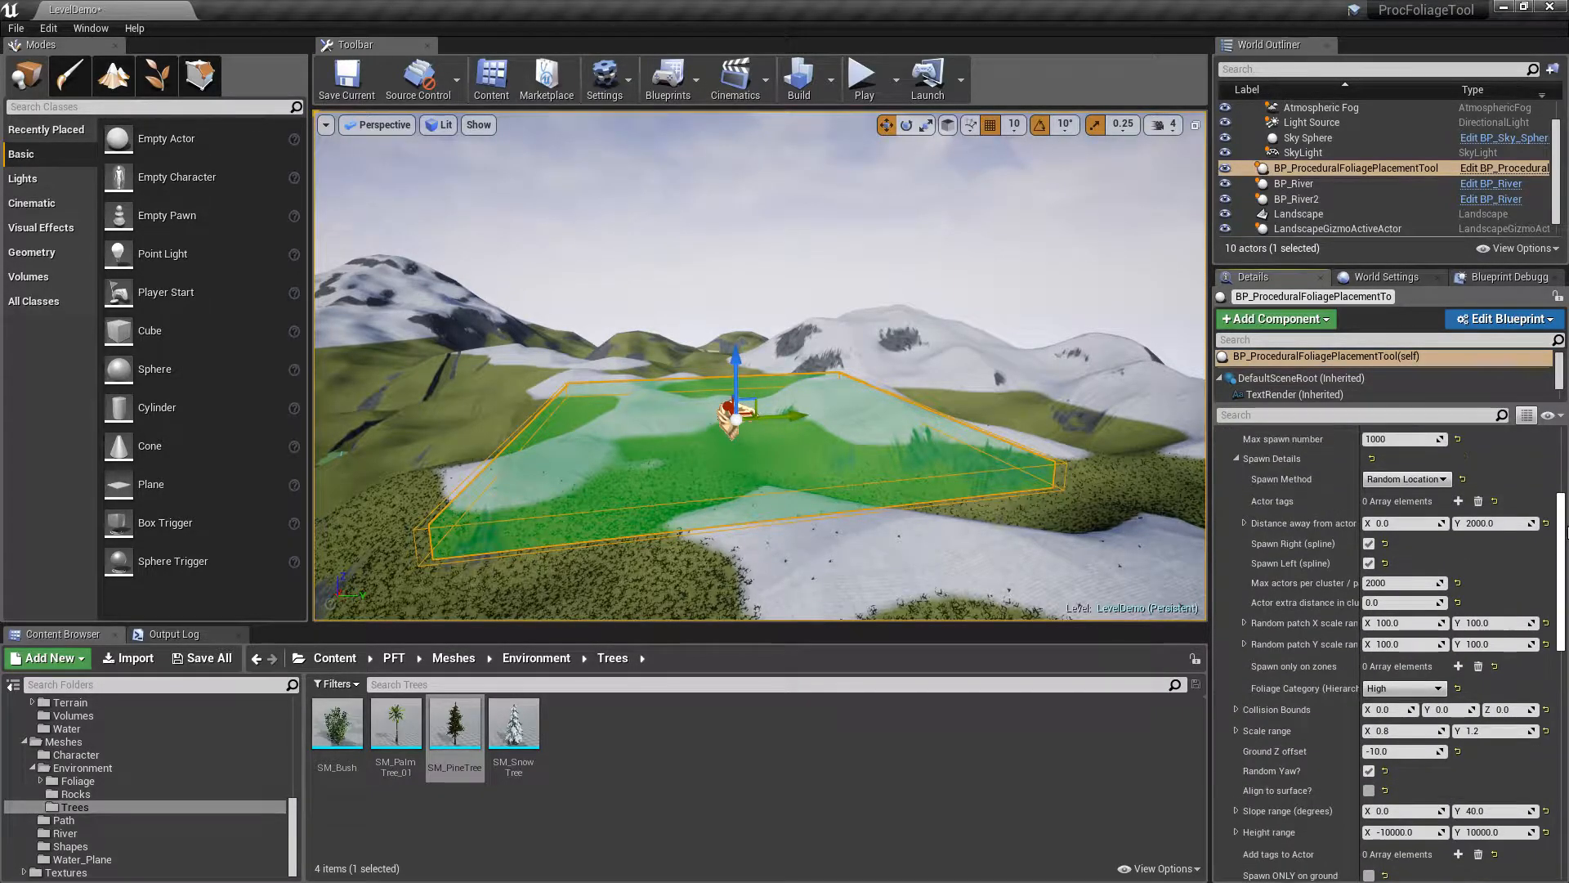
left_click(1237, 459)
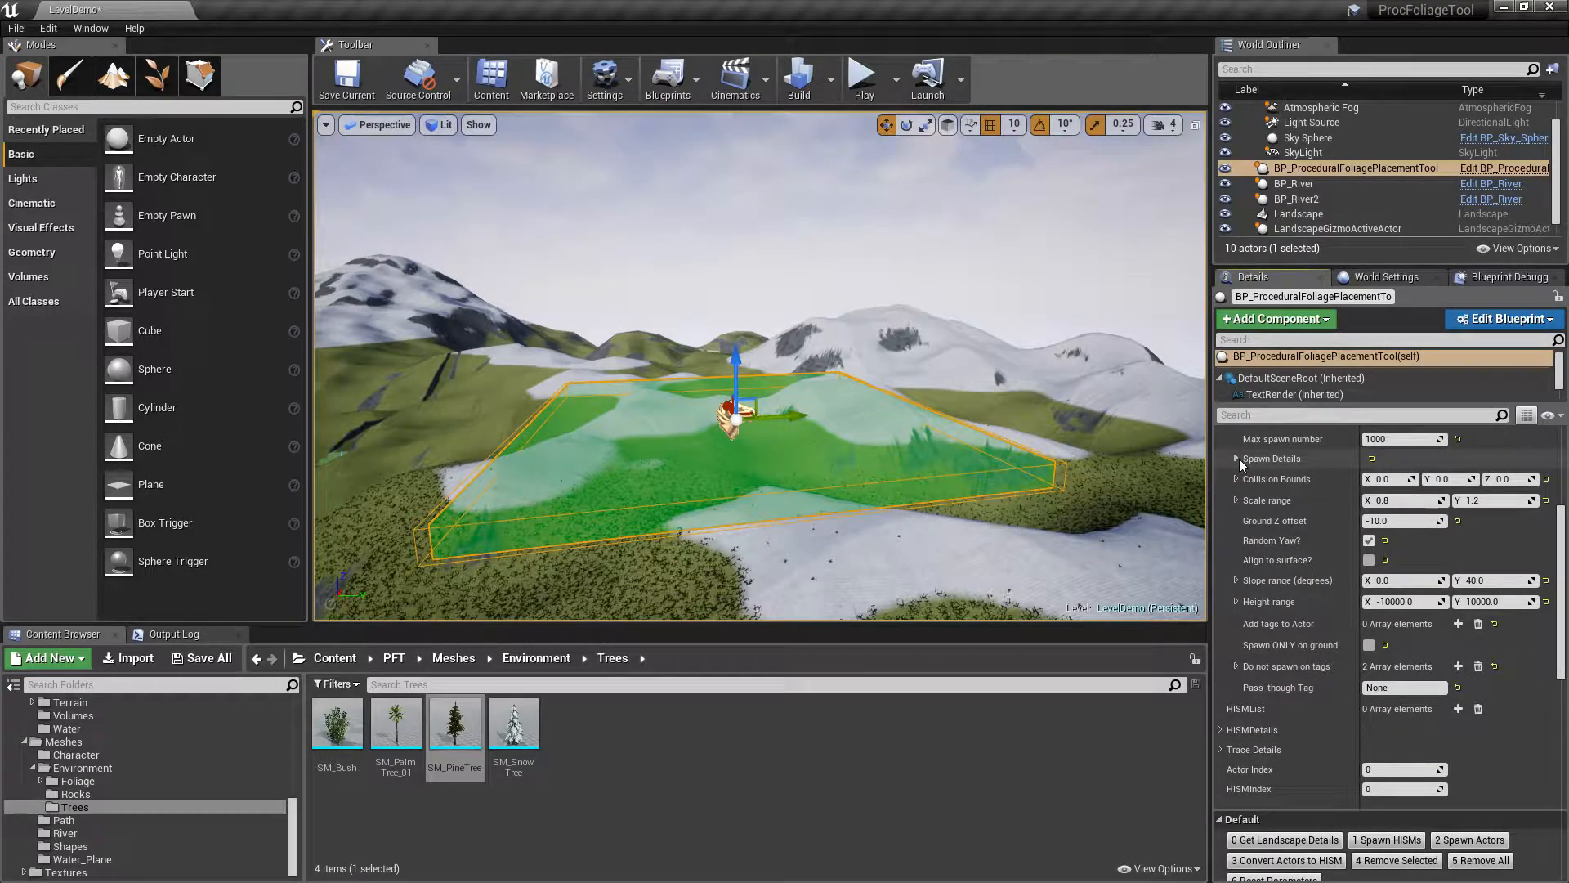
key("alt+Tab")
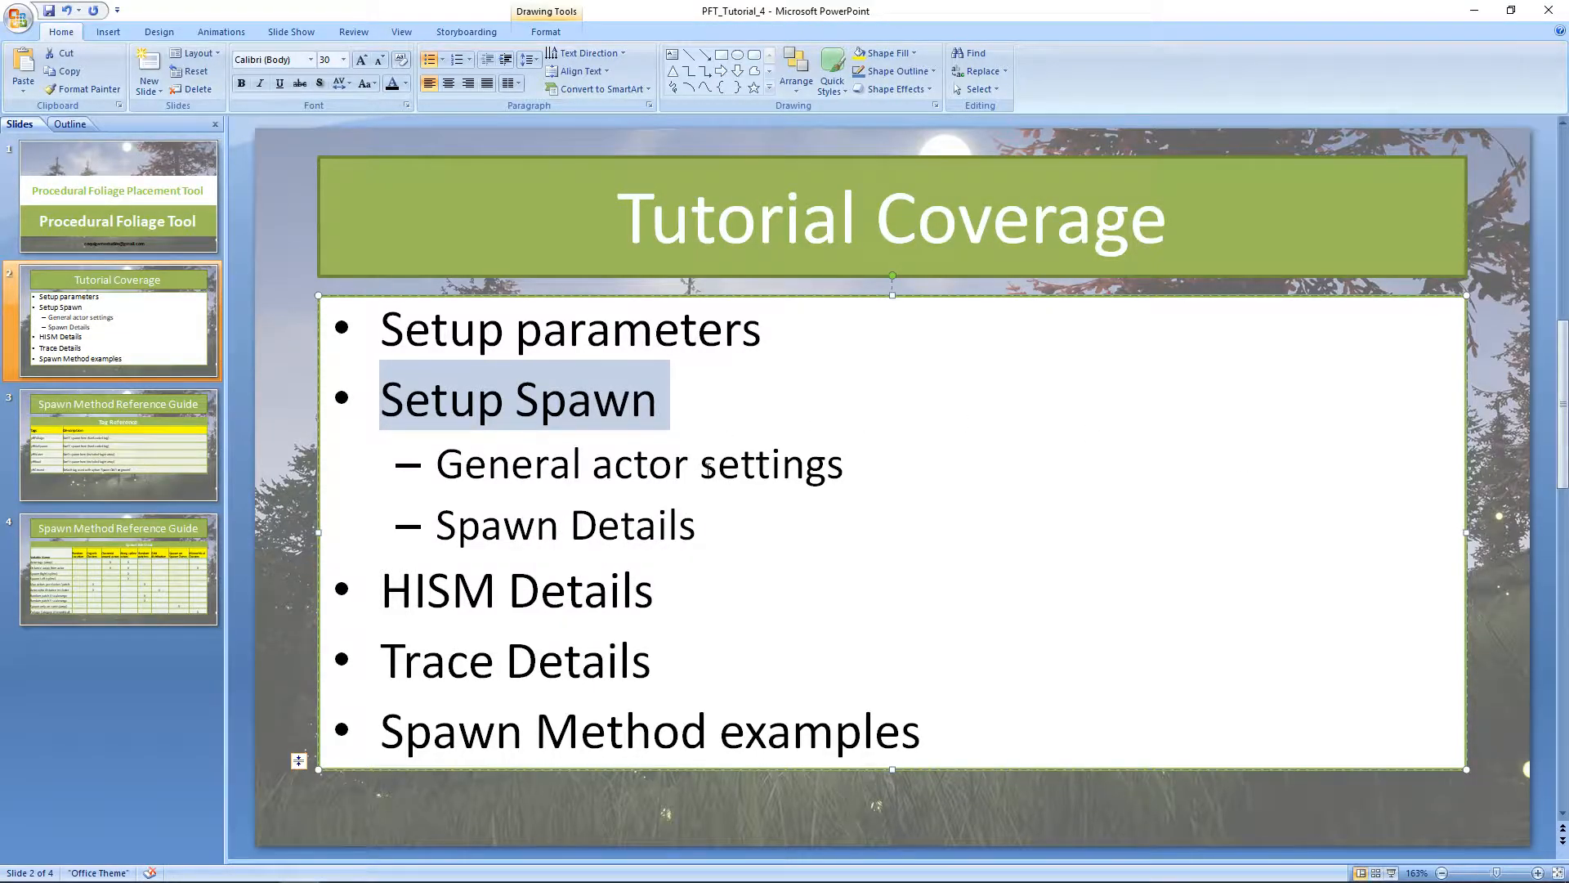
key("alt+Tab")
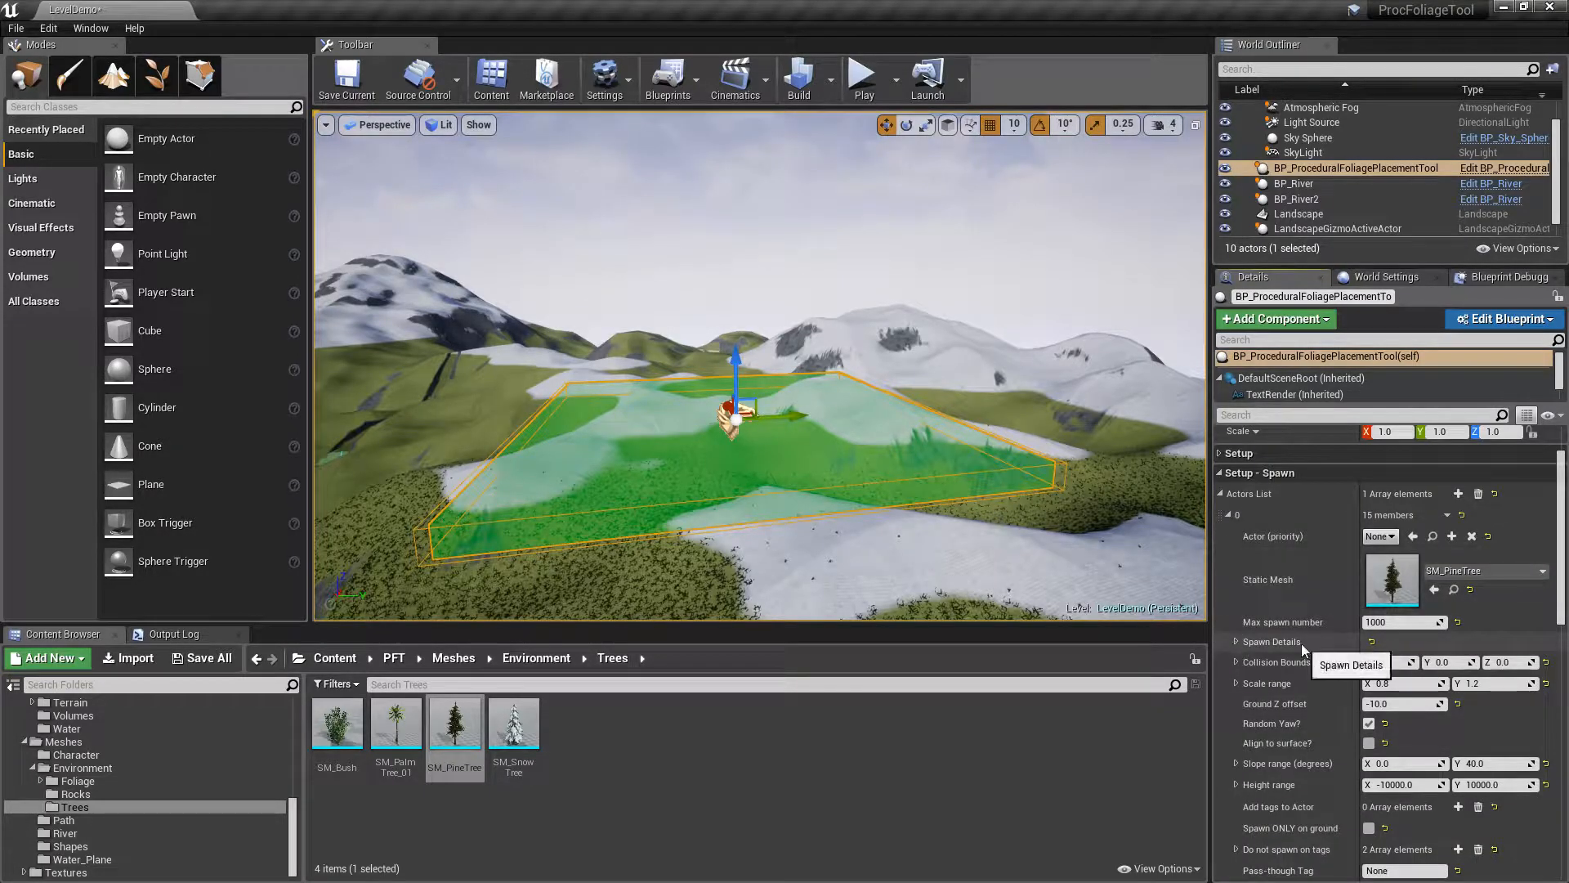
Read the pine tree mesh's approximate size and set the Collision Bounds to X 470, Y 454 and Z 1037
scroll(1301, 645, "down", 1)
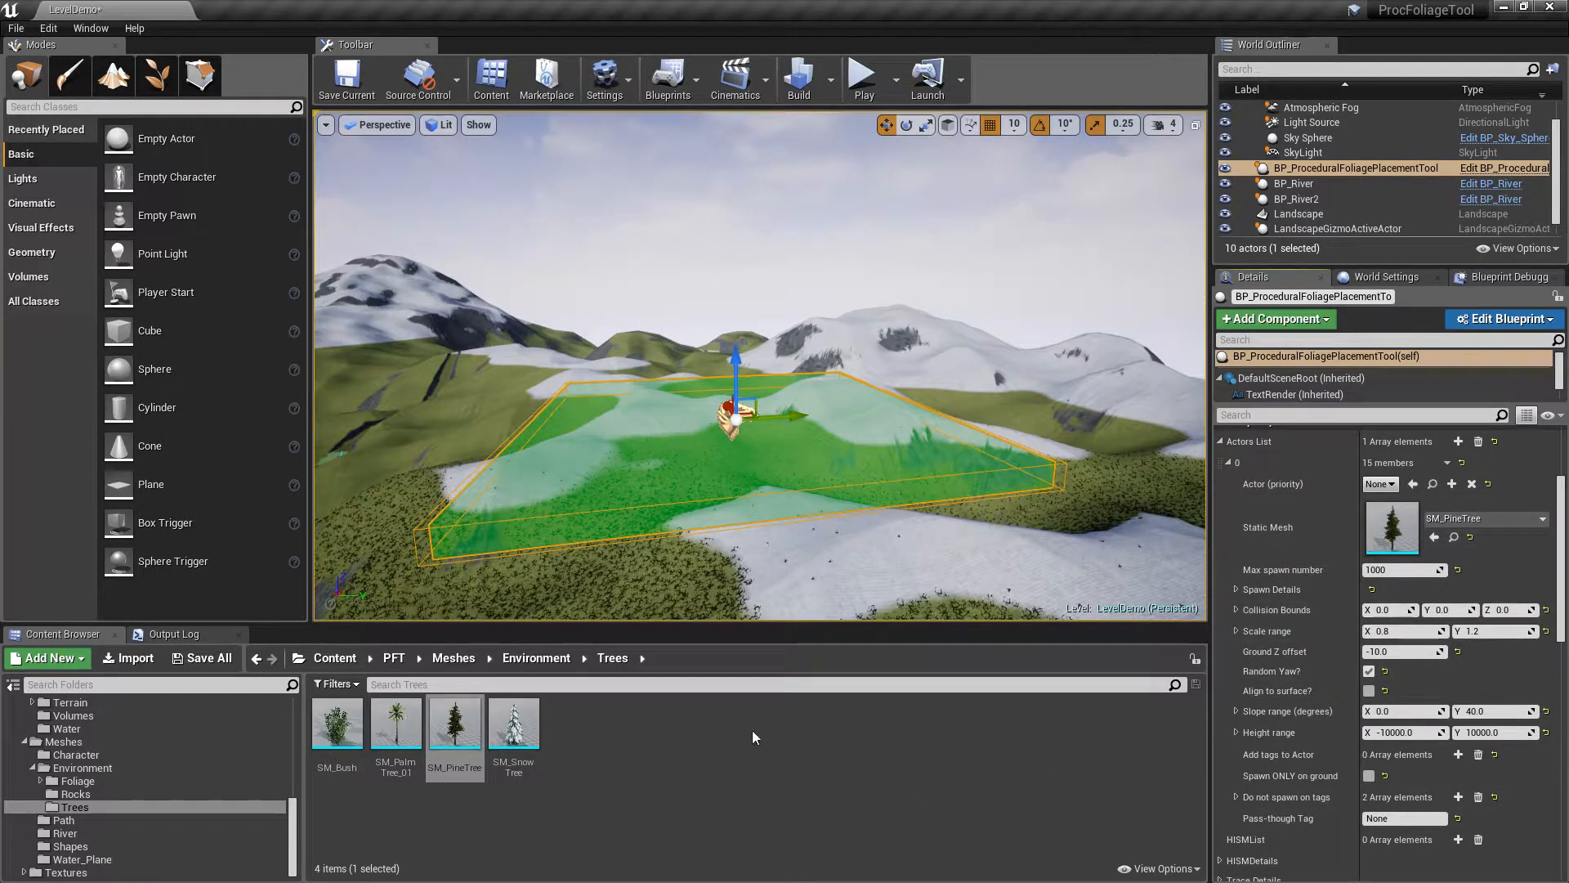
mouse_move(451, 704)
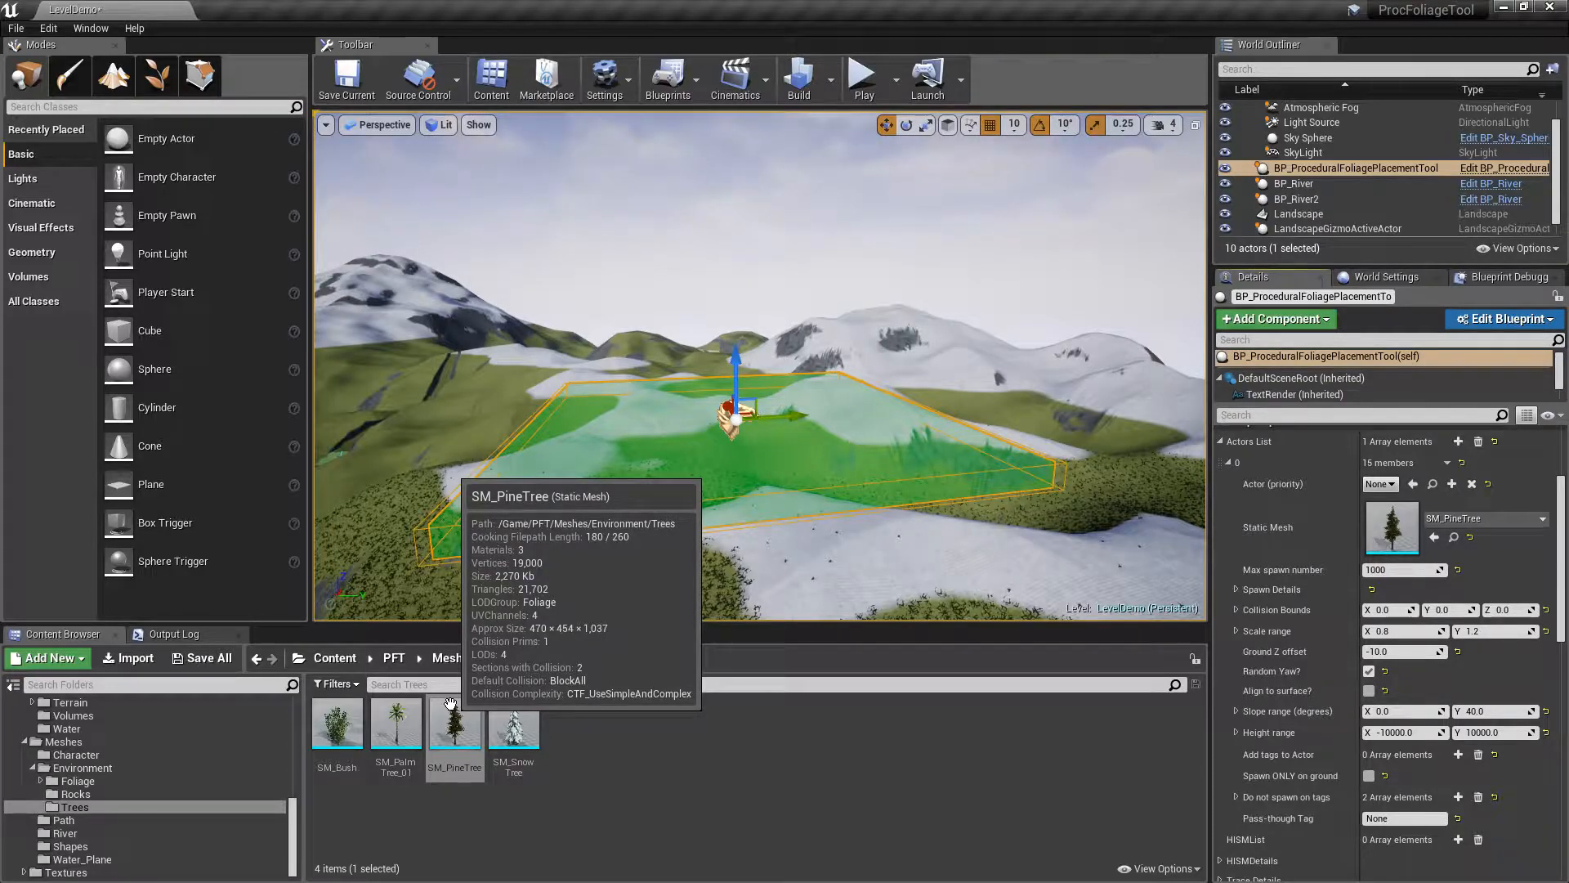
left_click(1402, 613)
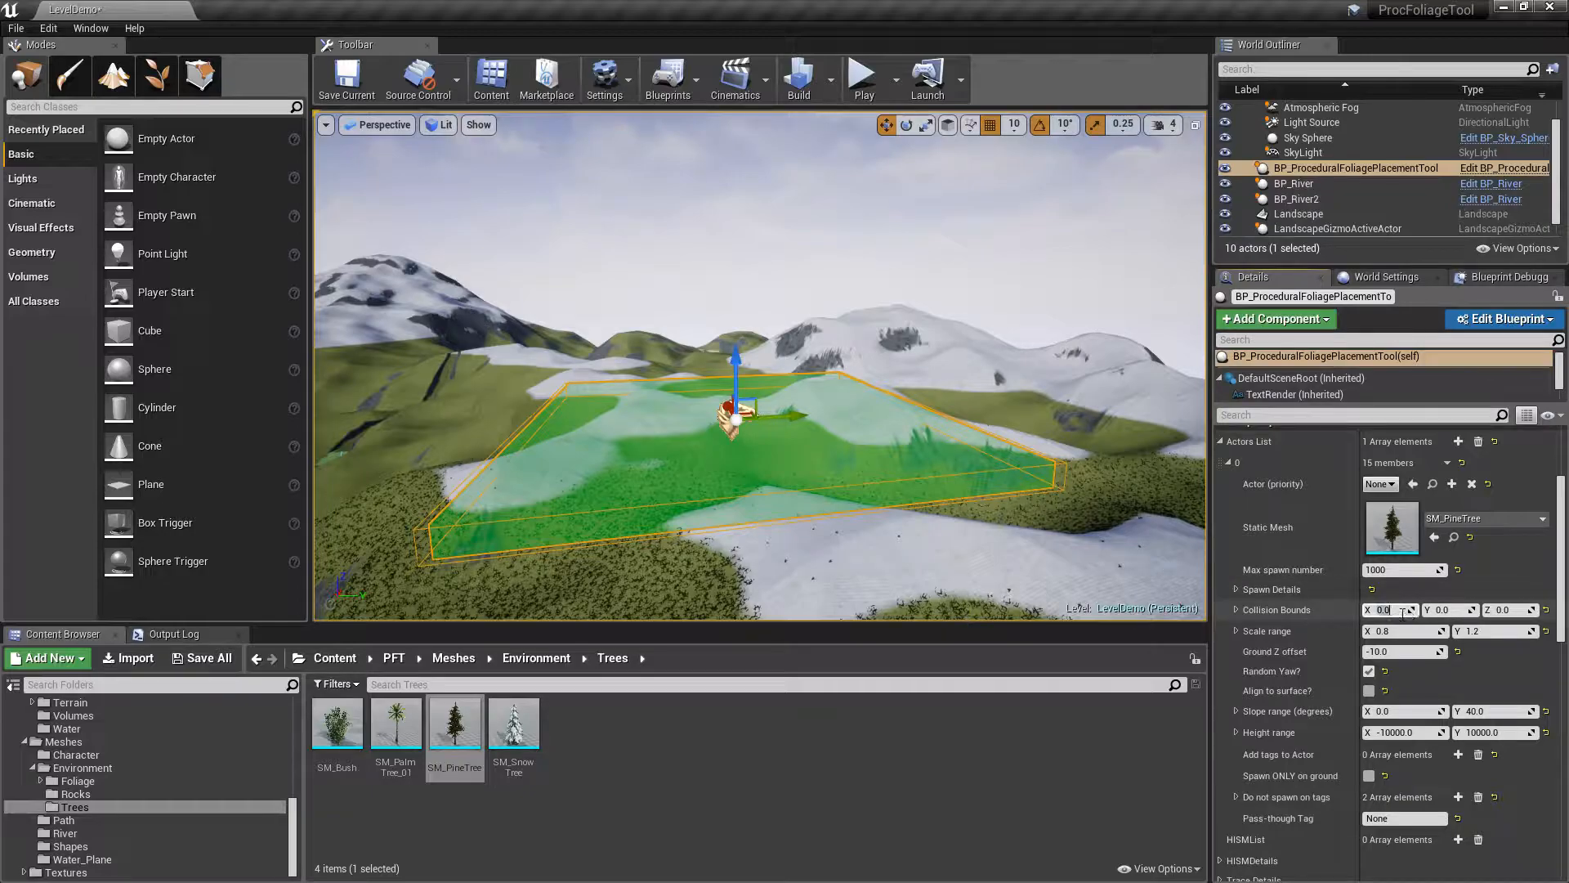
type("470")
key("Tab")
type("5454")
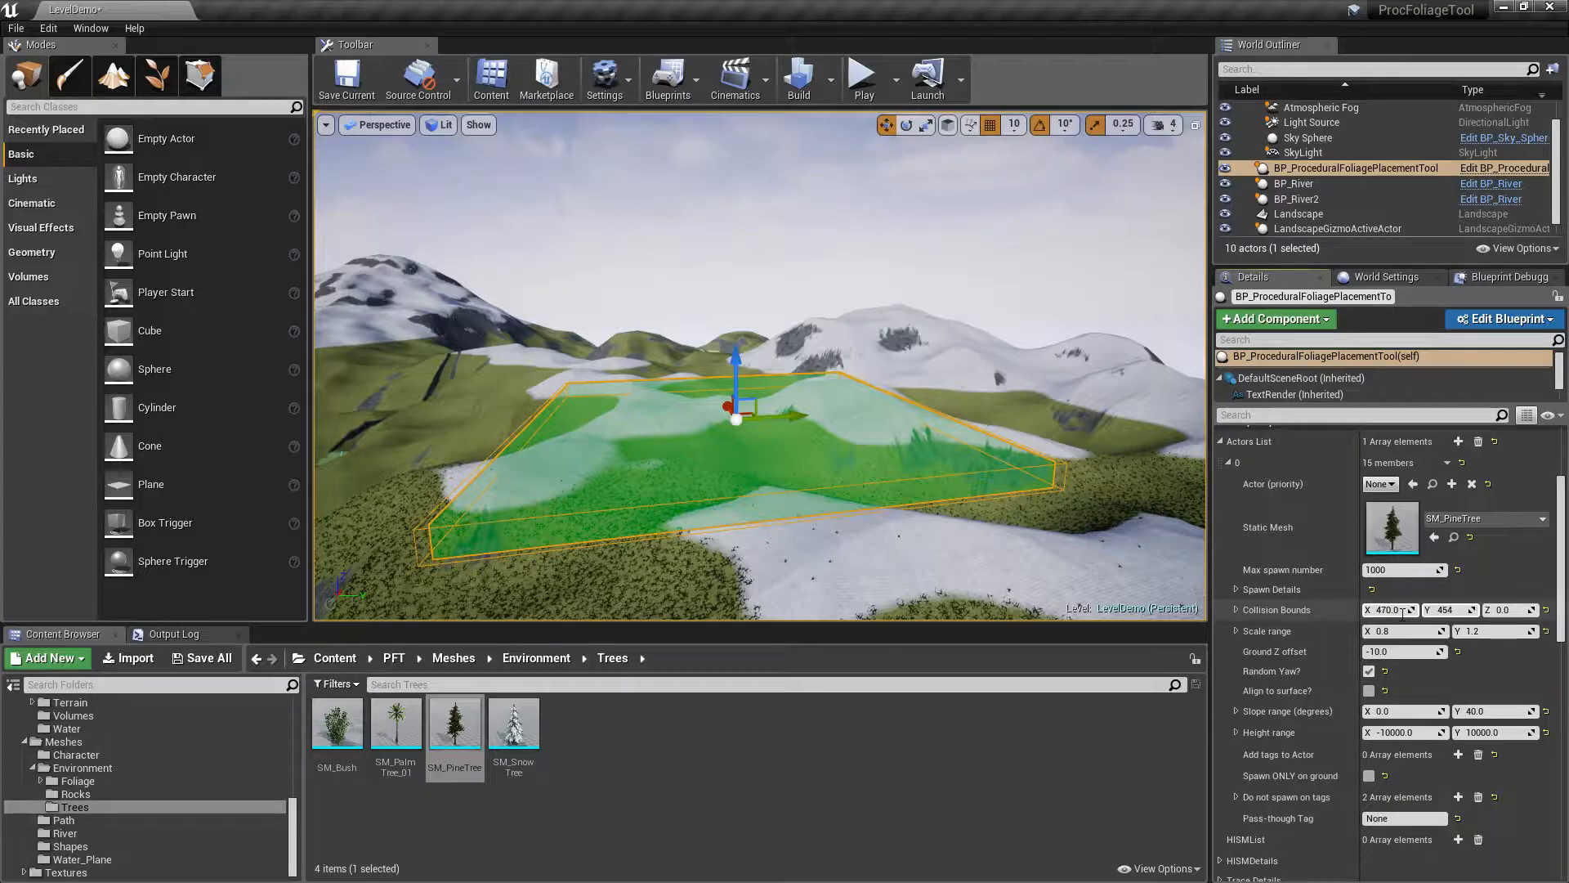
key("Tab")
type("1037")
key("Return")
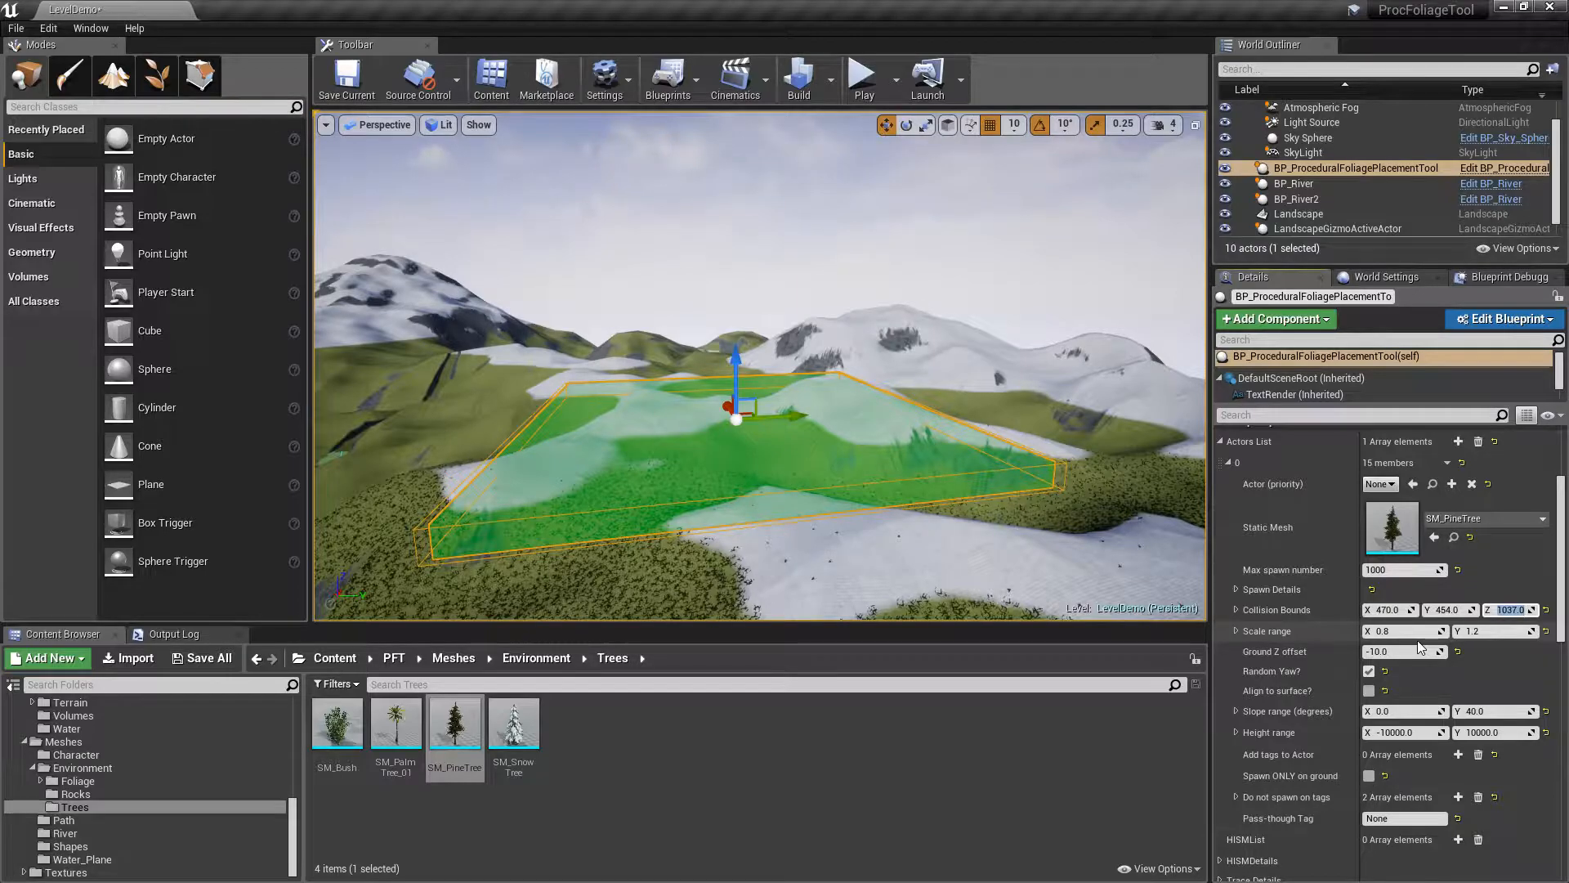
Try a pine tree Scale range of 1 to 1, followed by a range of 0.5 to 2
left_click(1402, 631)
type("1")
key("Tab")
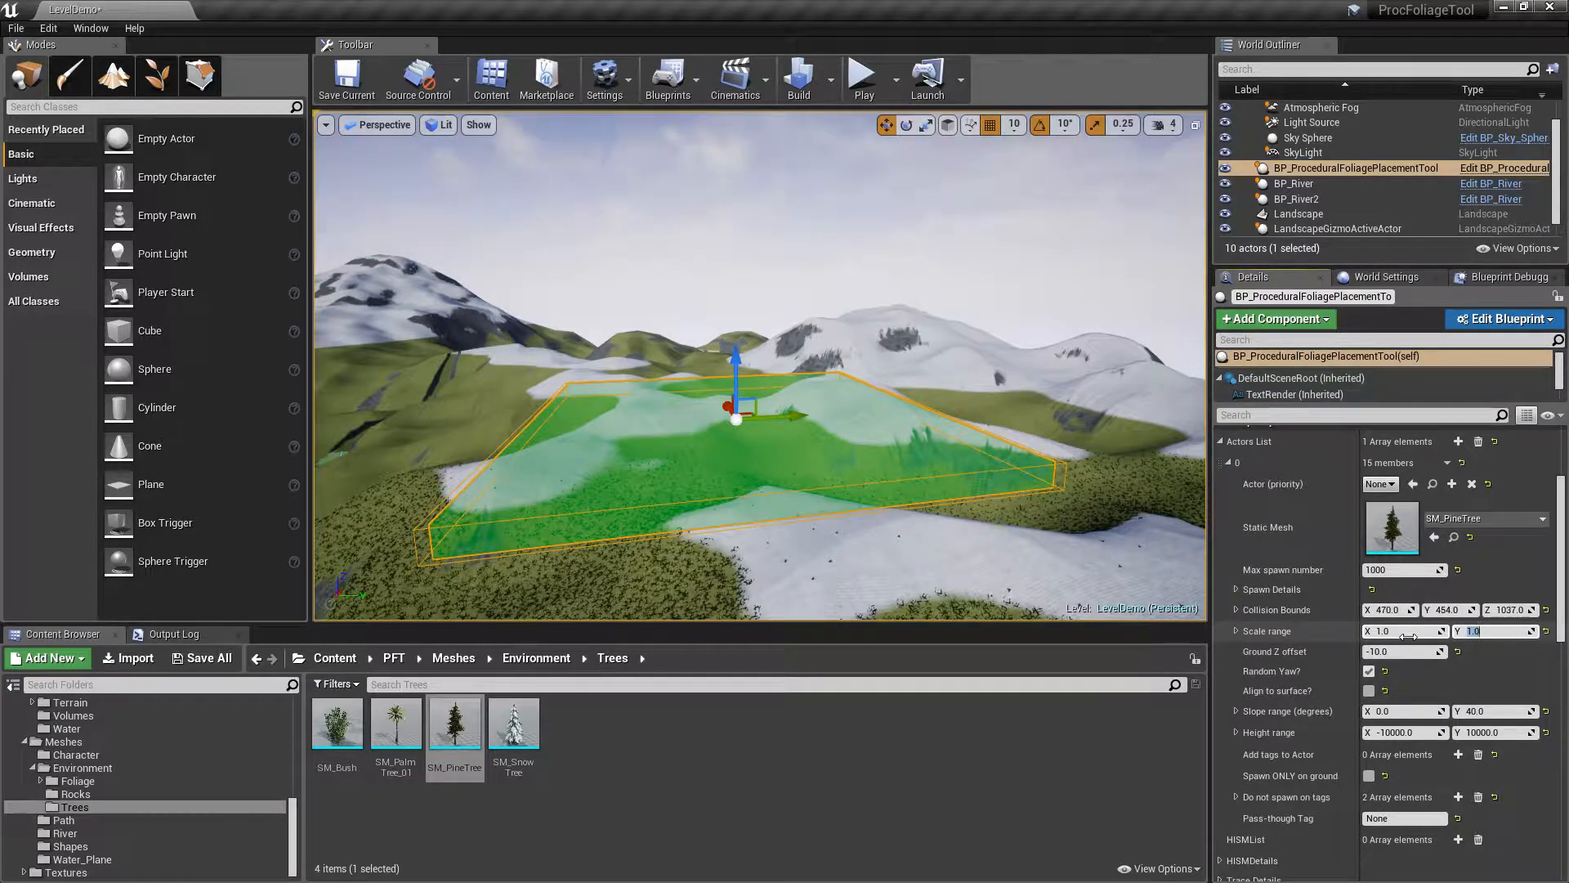
left_click(1408, 634)
type("0.5")
key("Tab")
type("2")
key("Return")
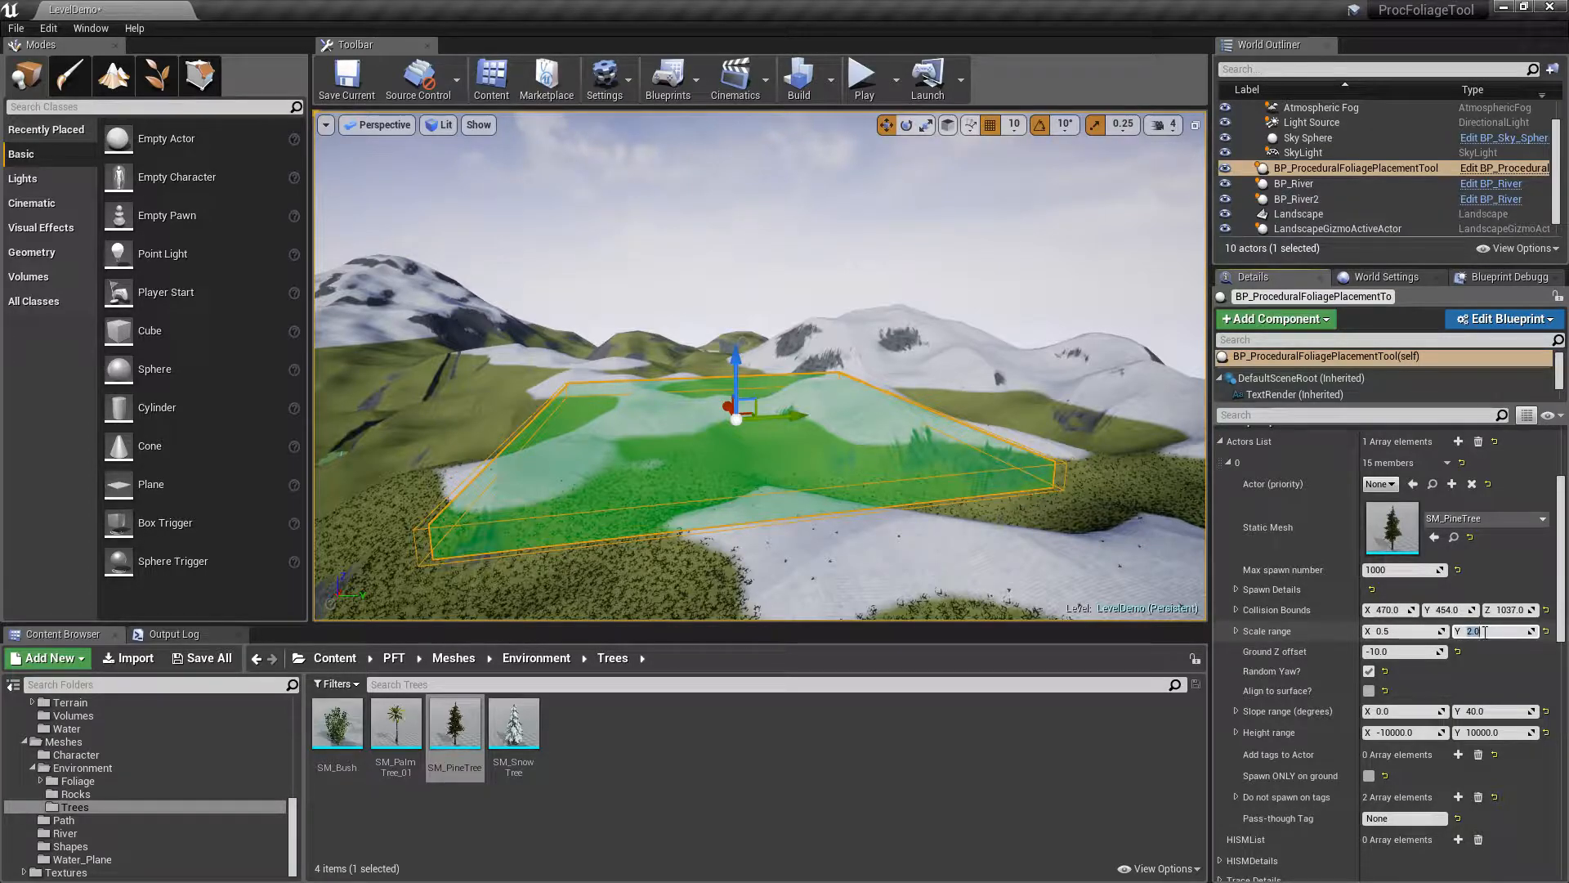
Reset the pine tree's Scale range and set it to X 0.8 and Y 1.2
left_click(1544, 631)
left_click(1407, 632)
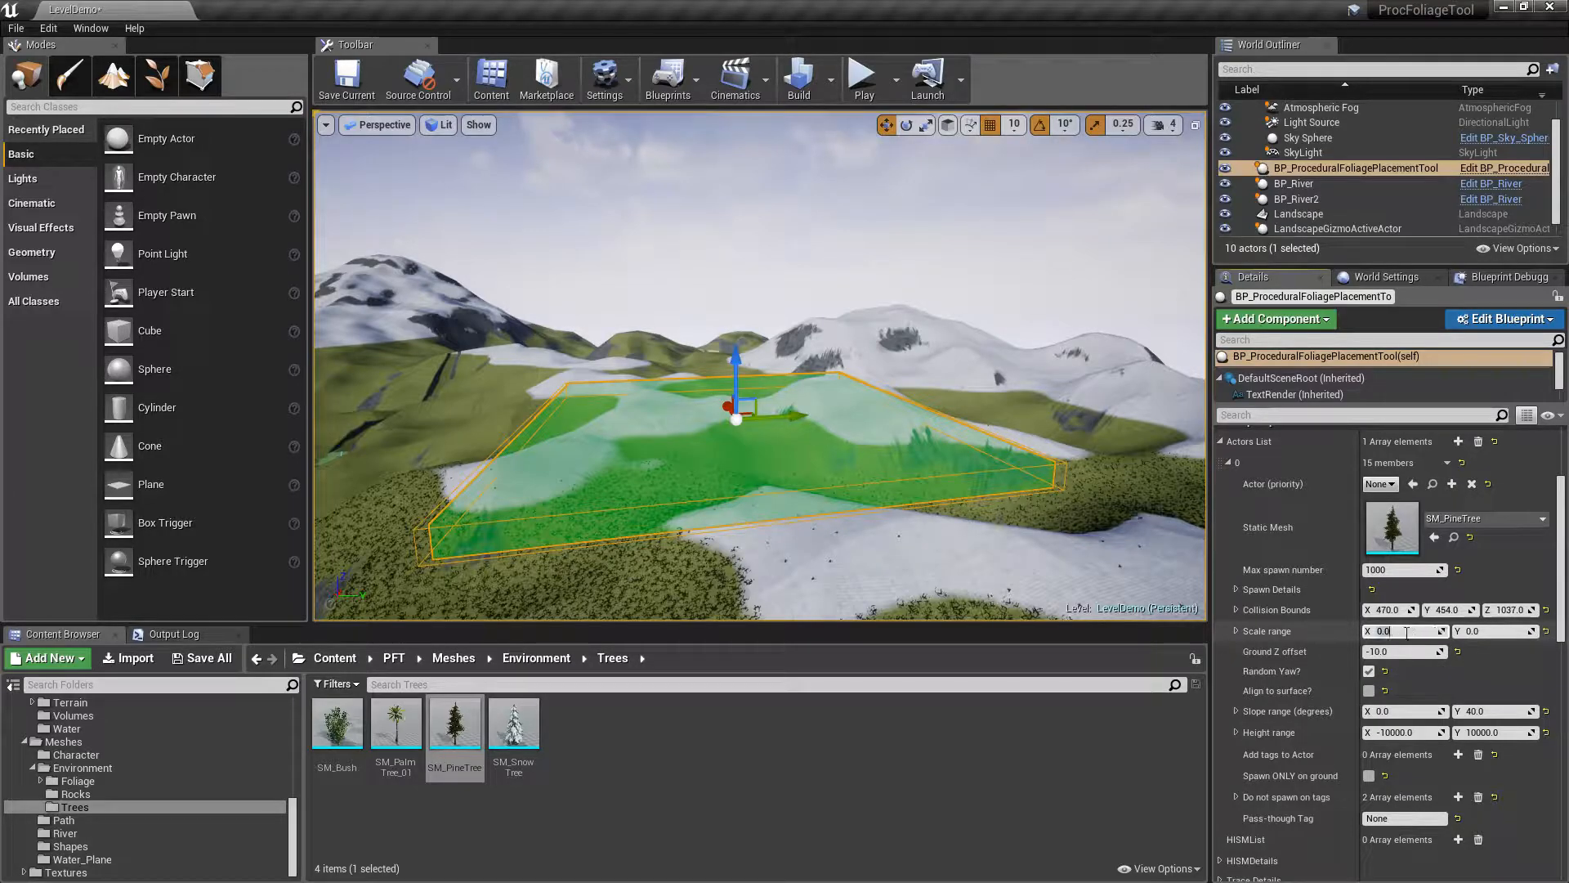
type("0.8")
key("Tab")
type("1")
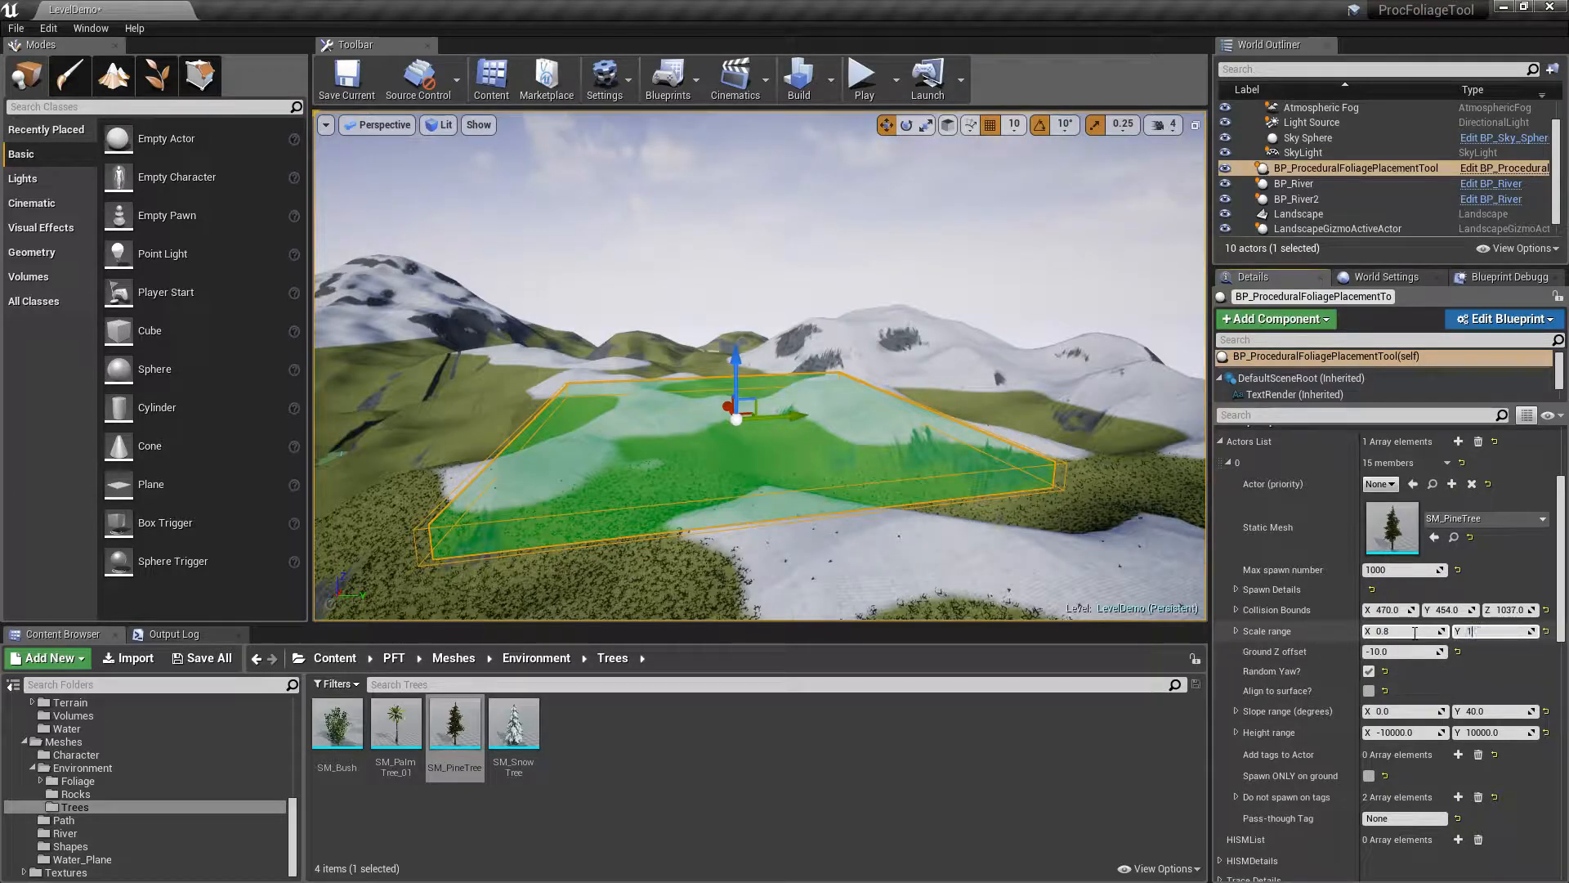
type(".2")
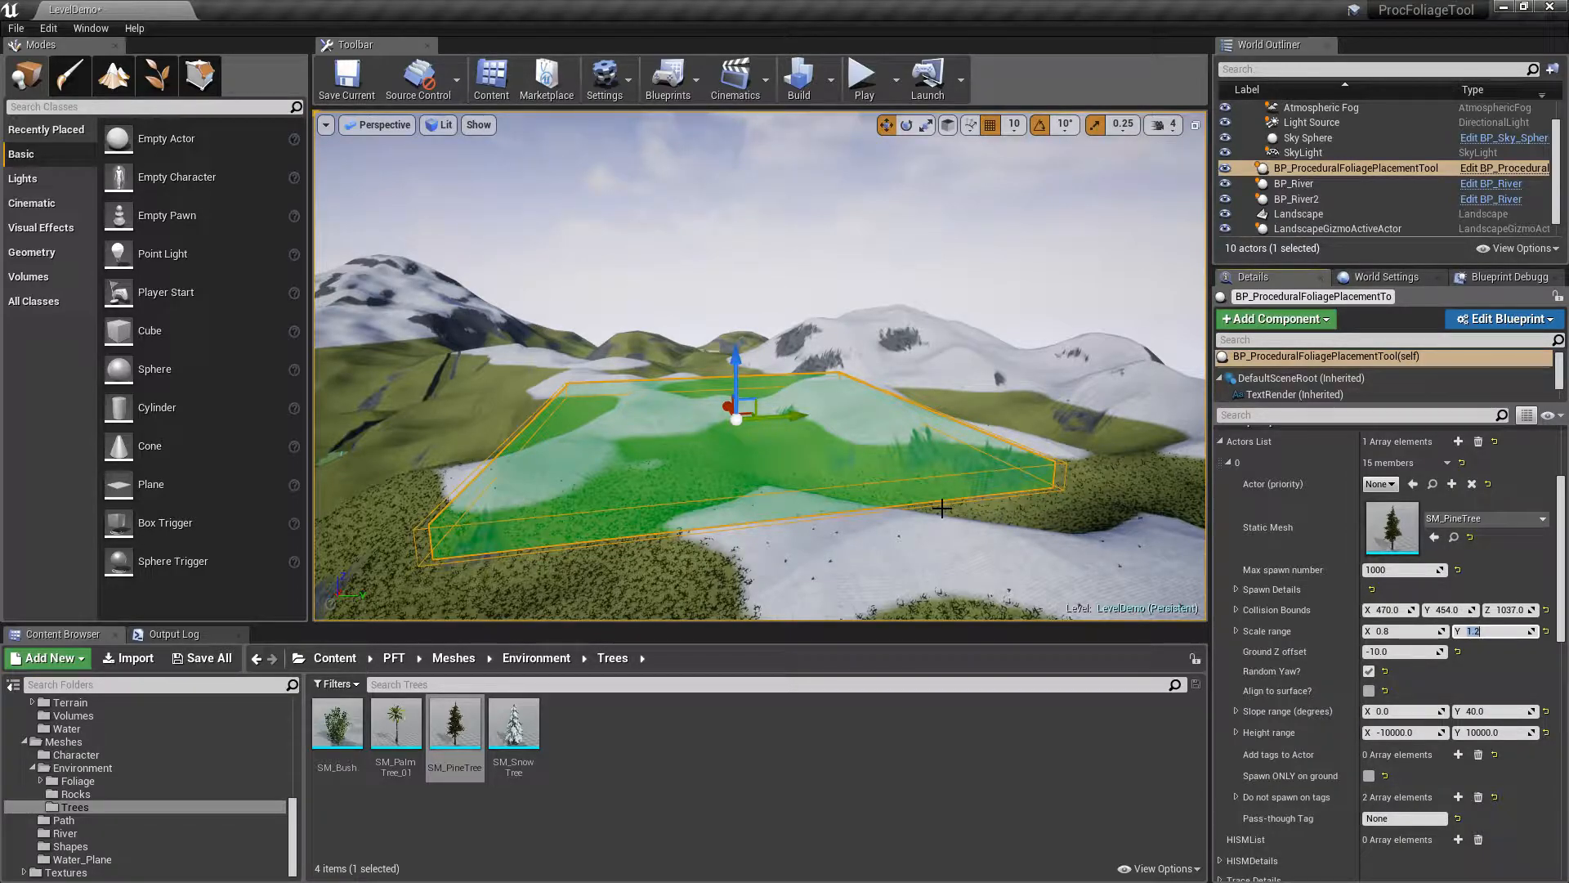
Examine the remaining settings of Actors List element 0, including slope, height and tag options, and compare them with the terrain and river
left_click_drag(1378, 511, 1390, 521)
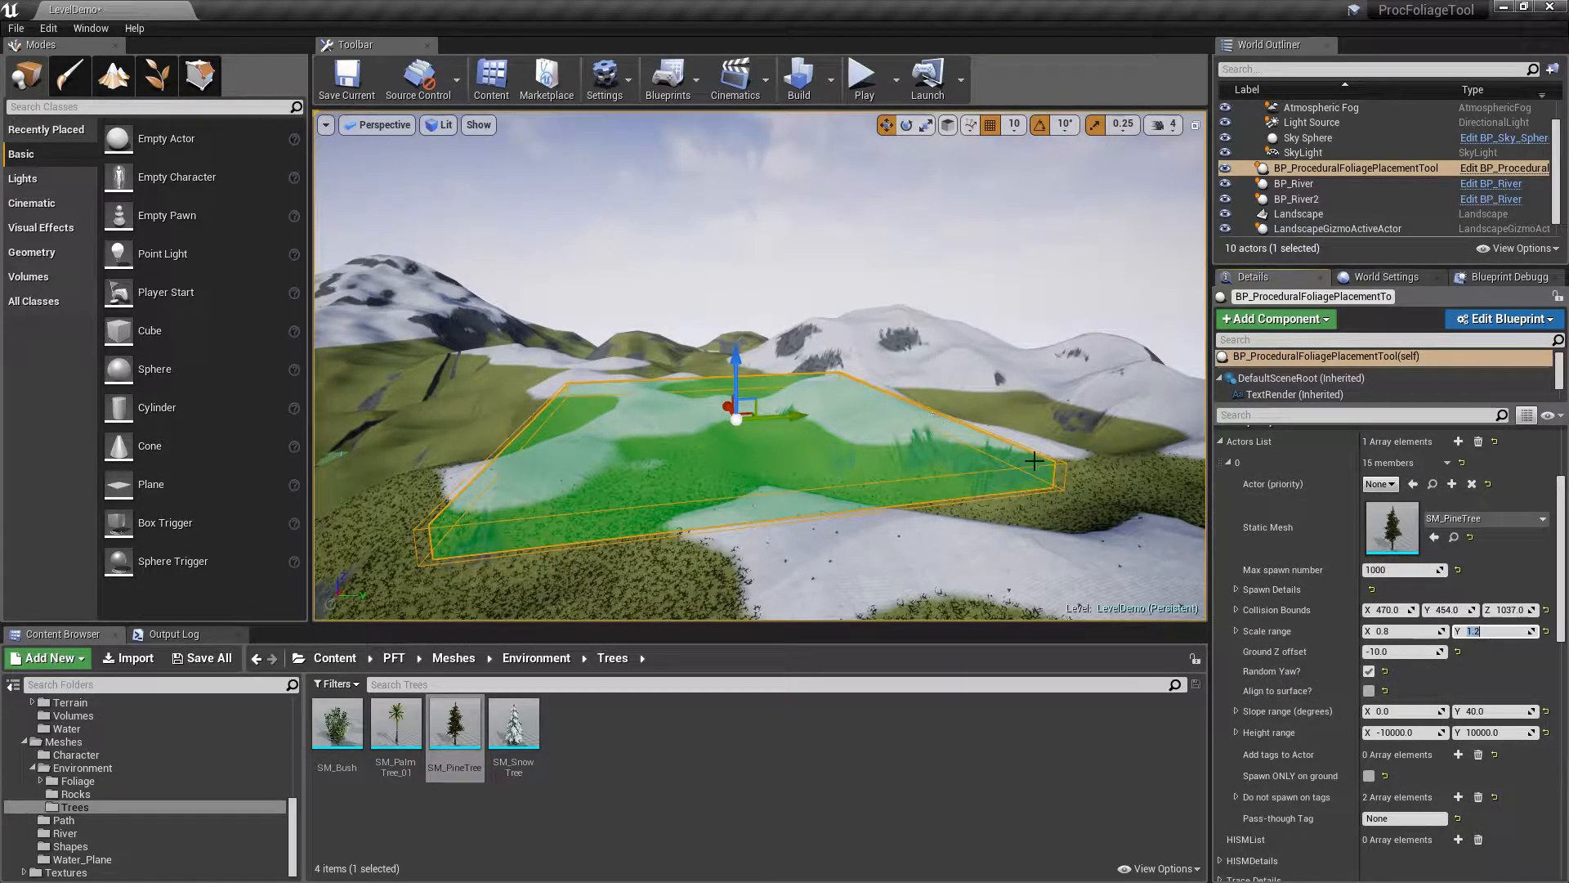
scroll(1312, 616, "down", 3)
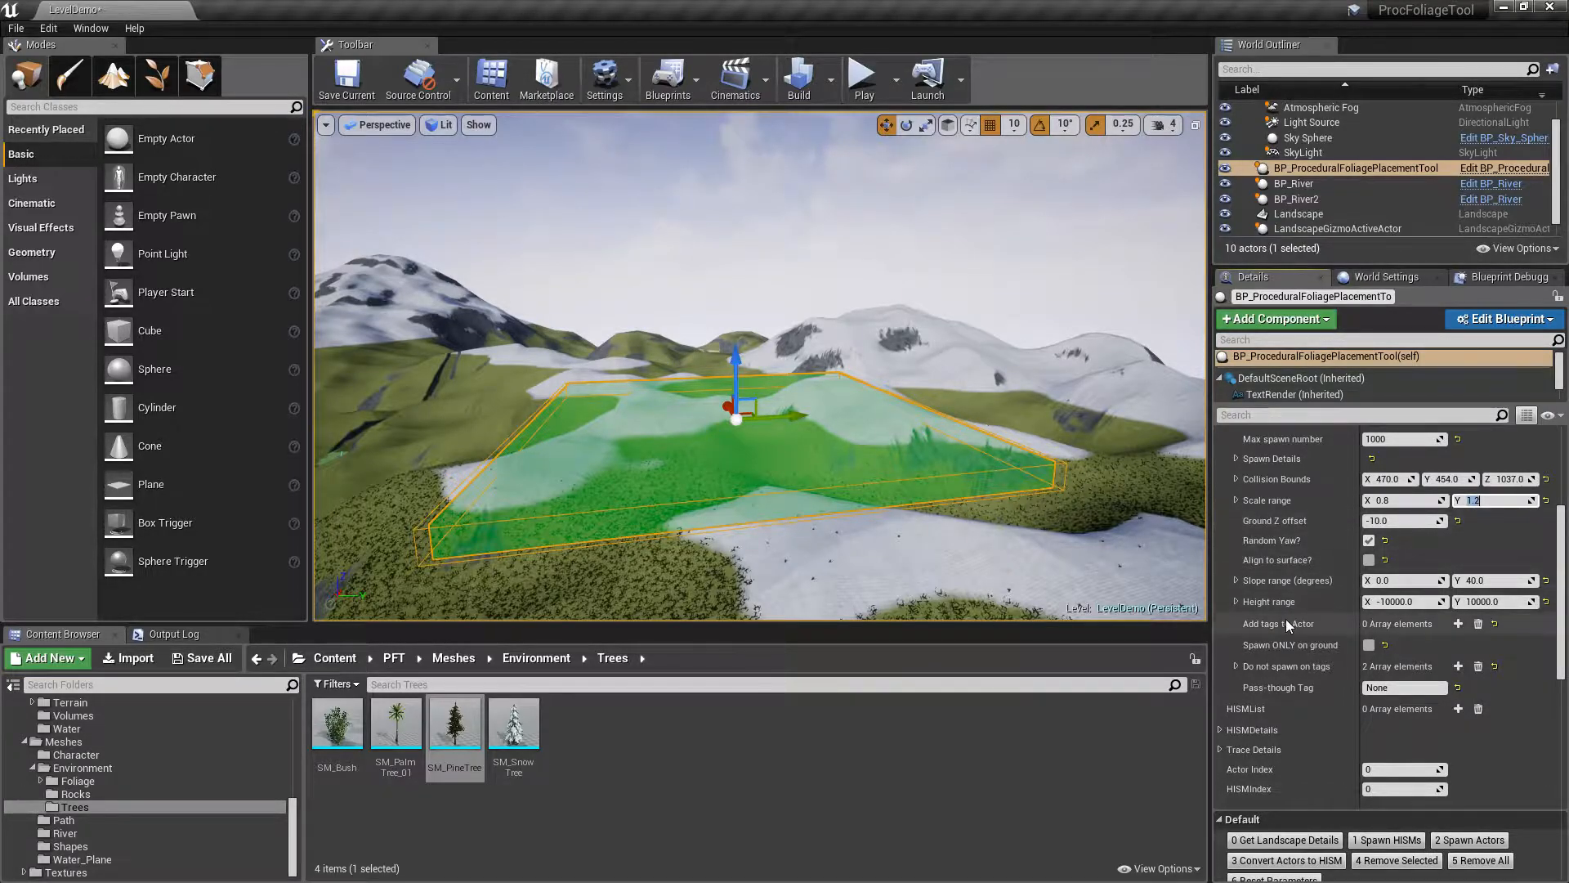
scroll(1286, 620, "down", 1)
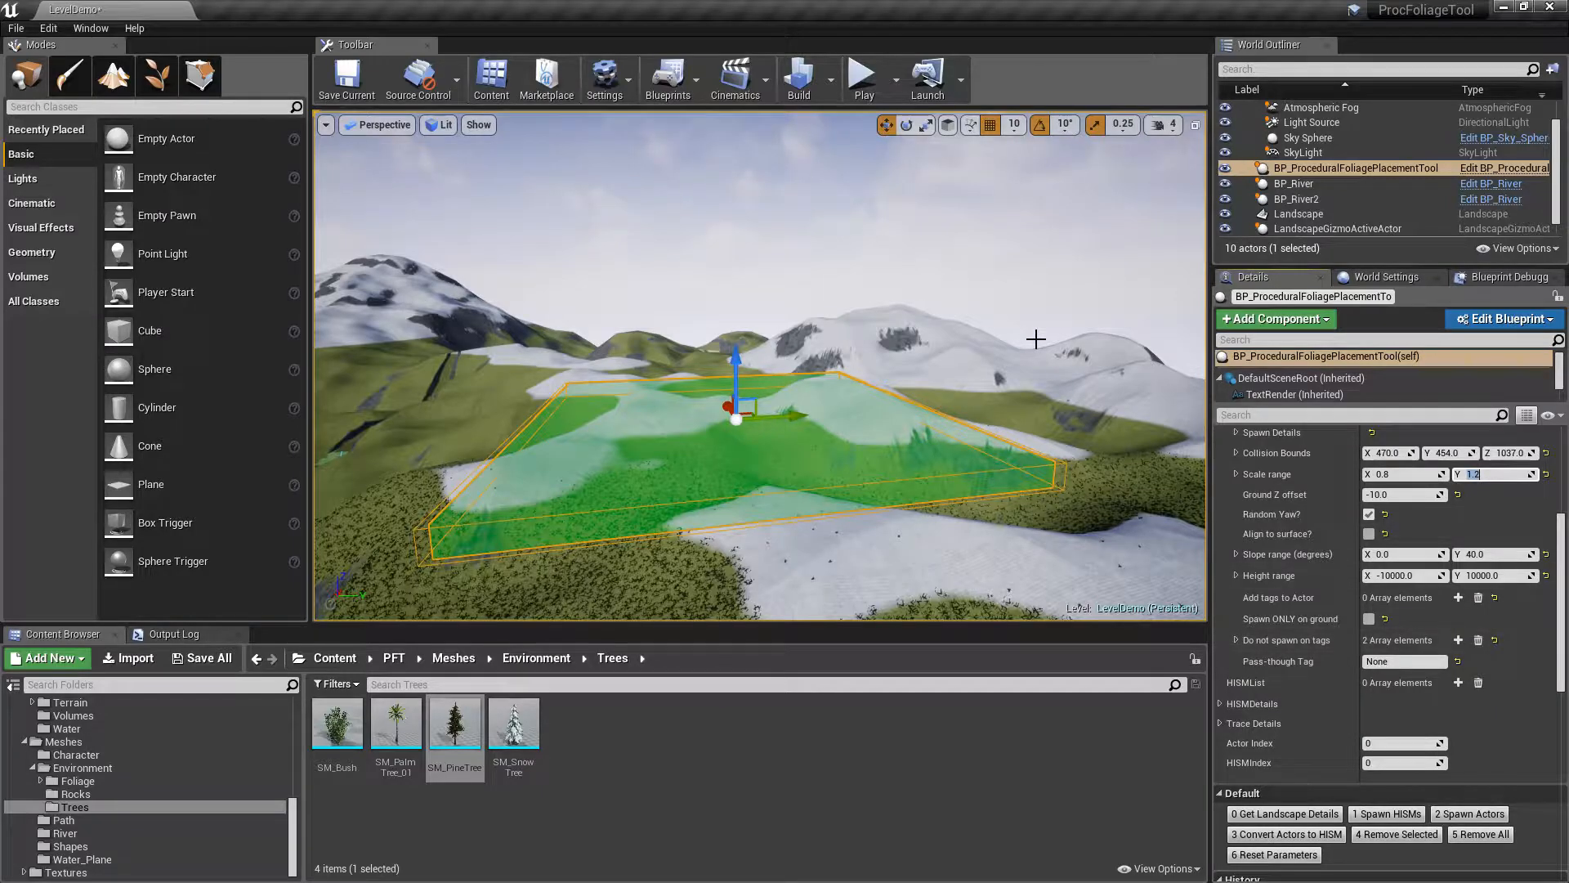
right_click_drag(1037, 338, 959, 421)
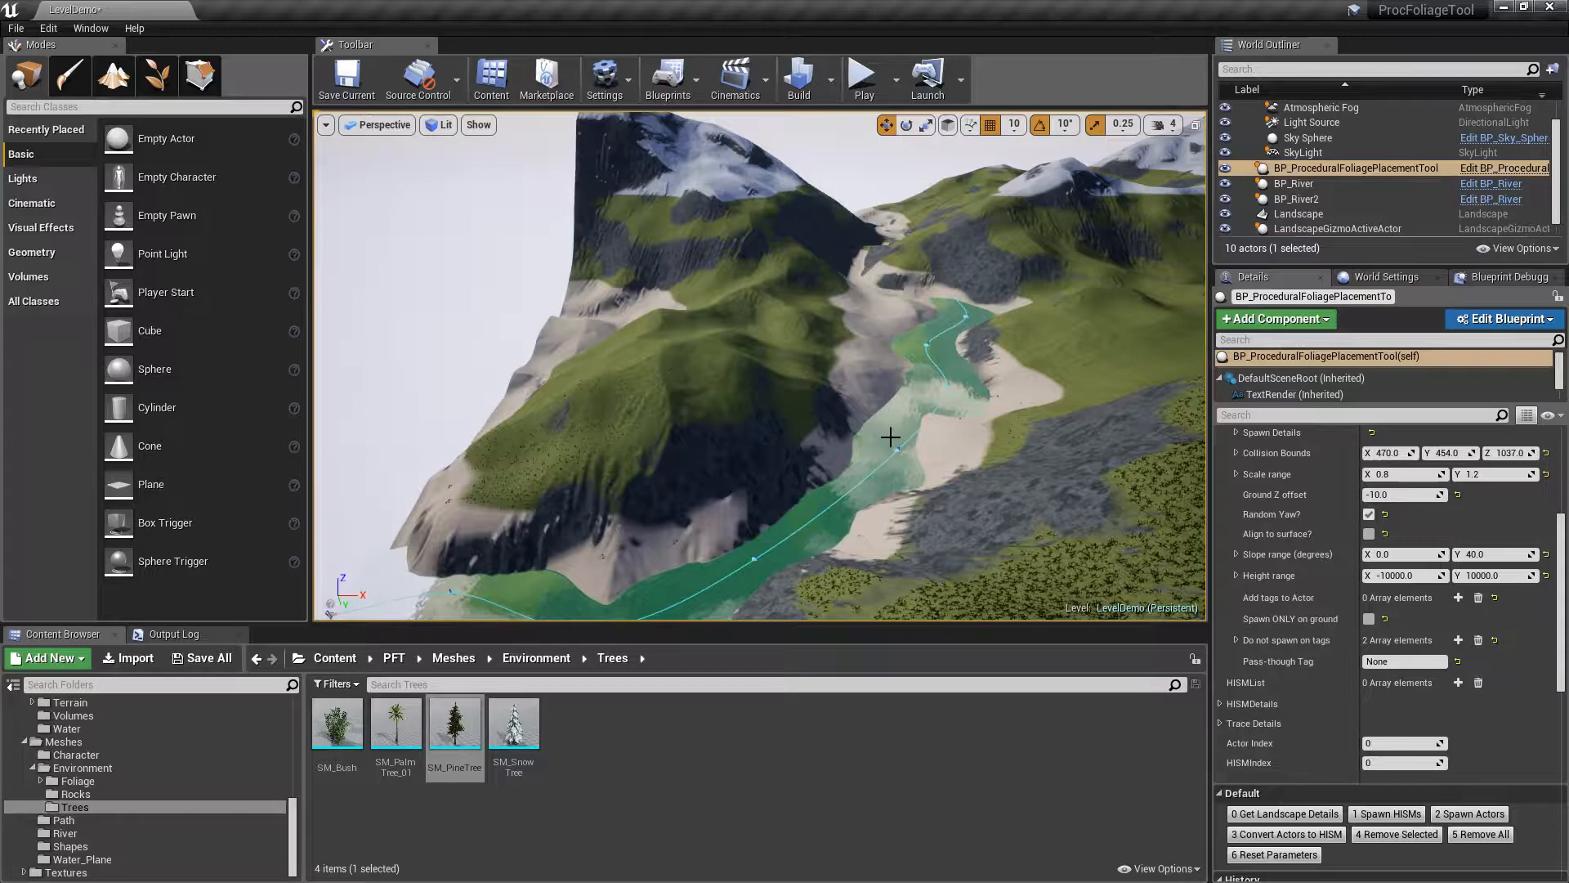
key("f")
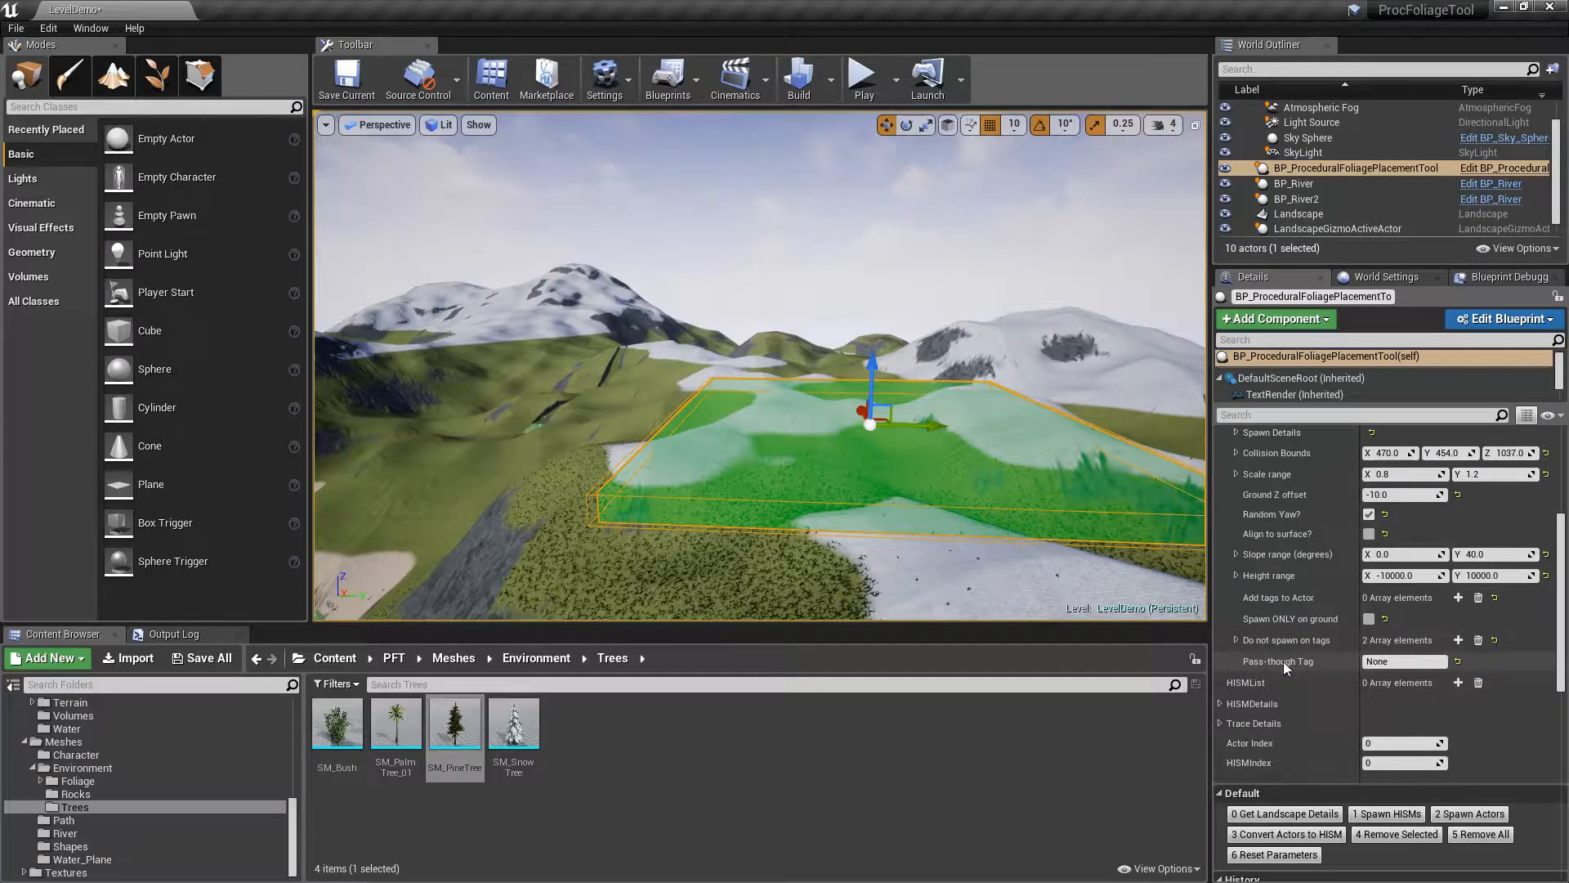
right_click_drag(879, 273, 914, 278)
key("w")
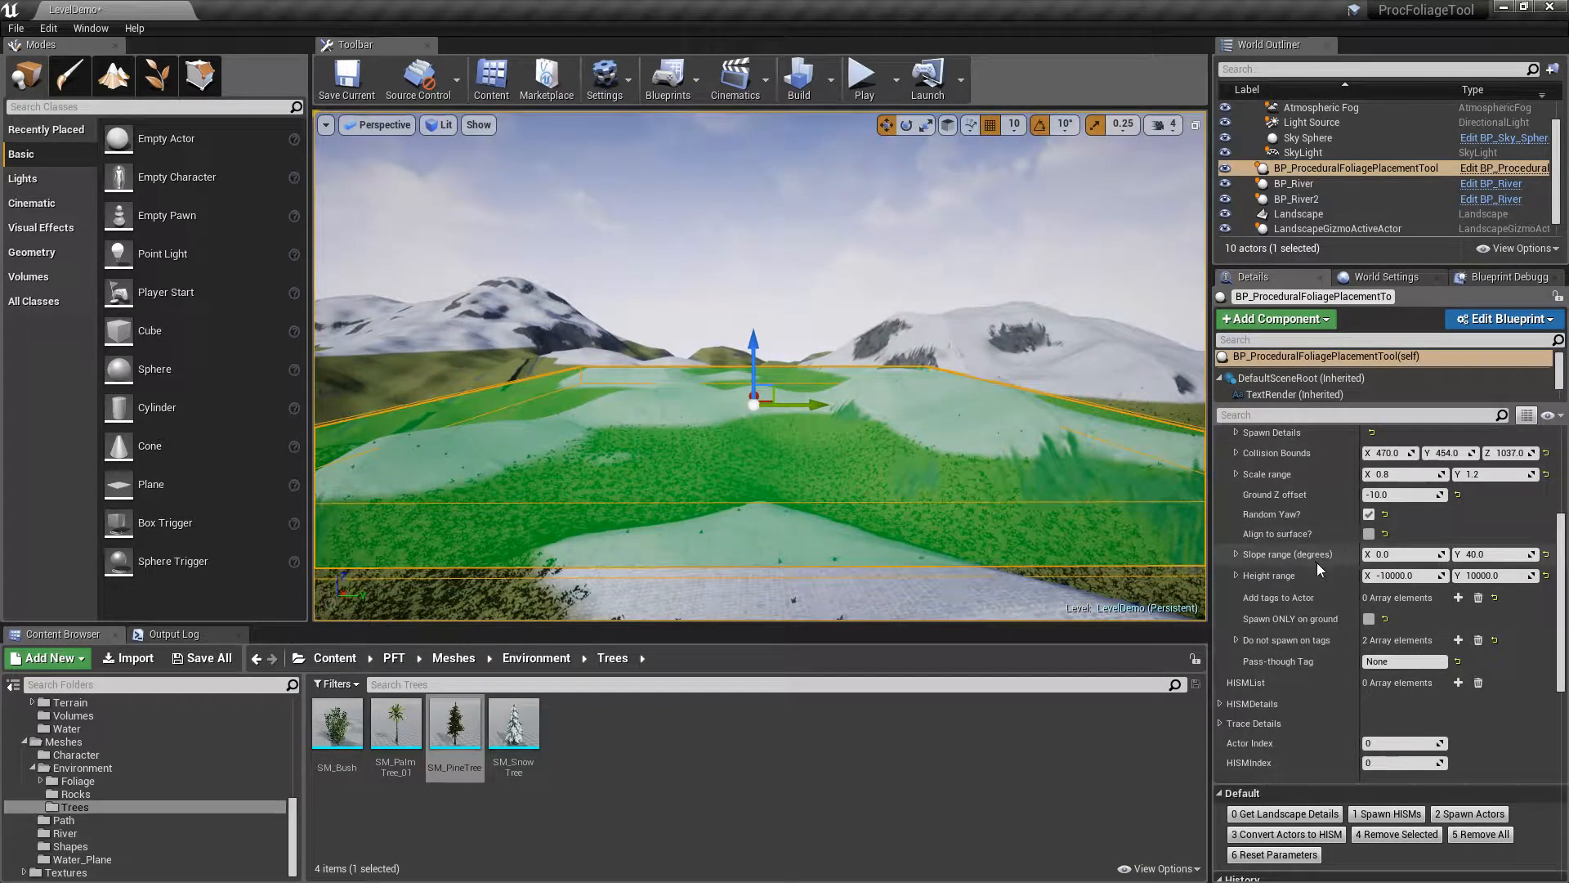
scroll(1316, 562, "up", 3)
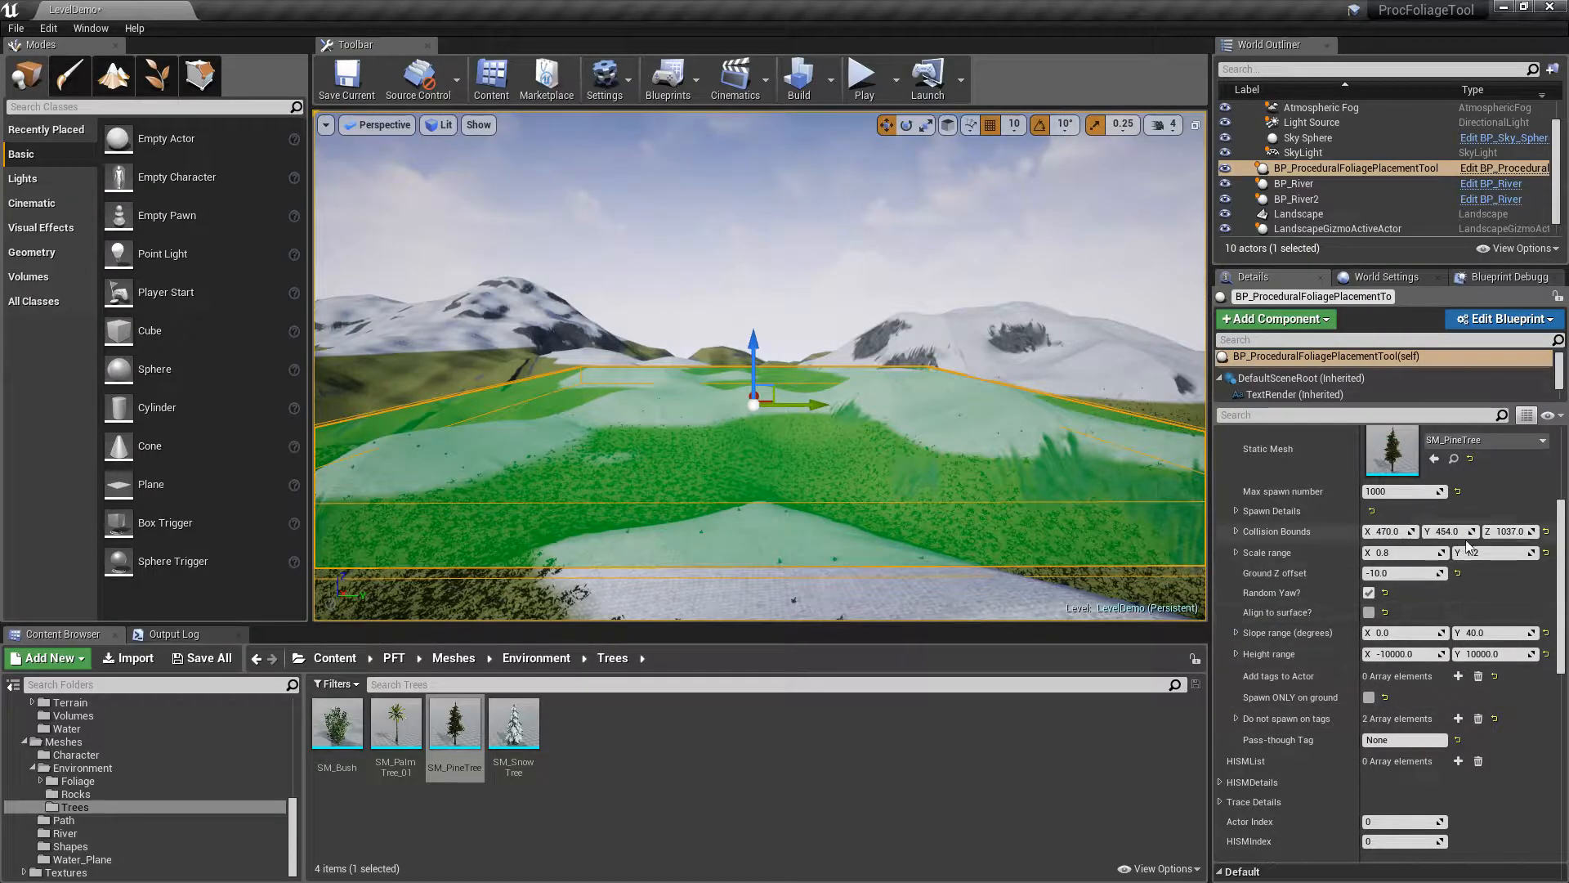
scroll(1317, 541, "down", 1)
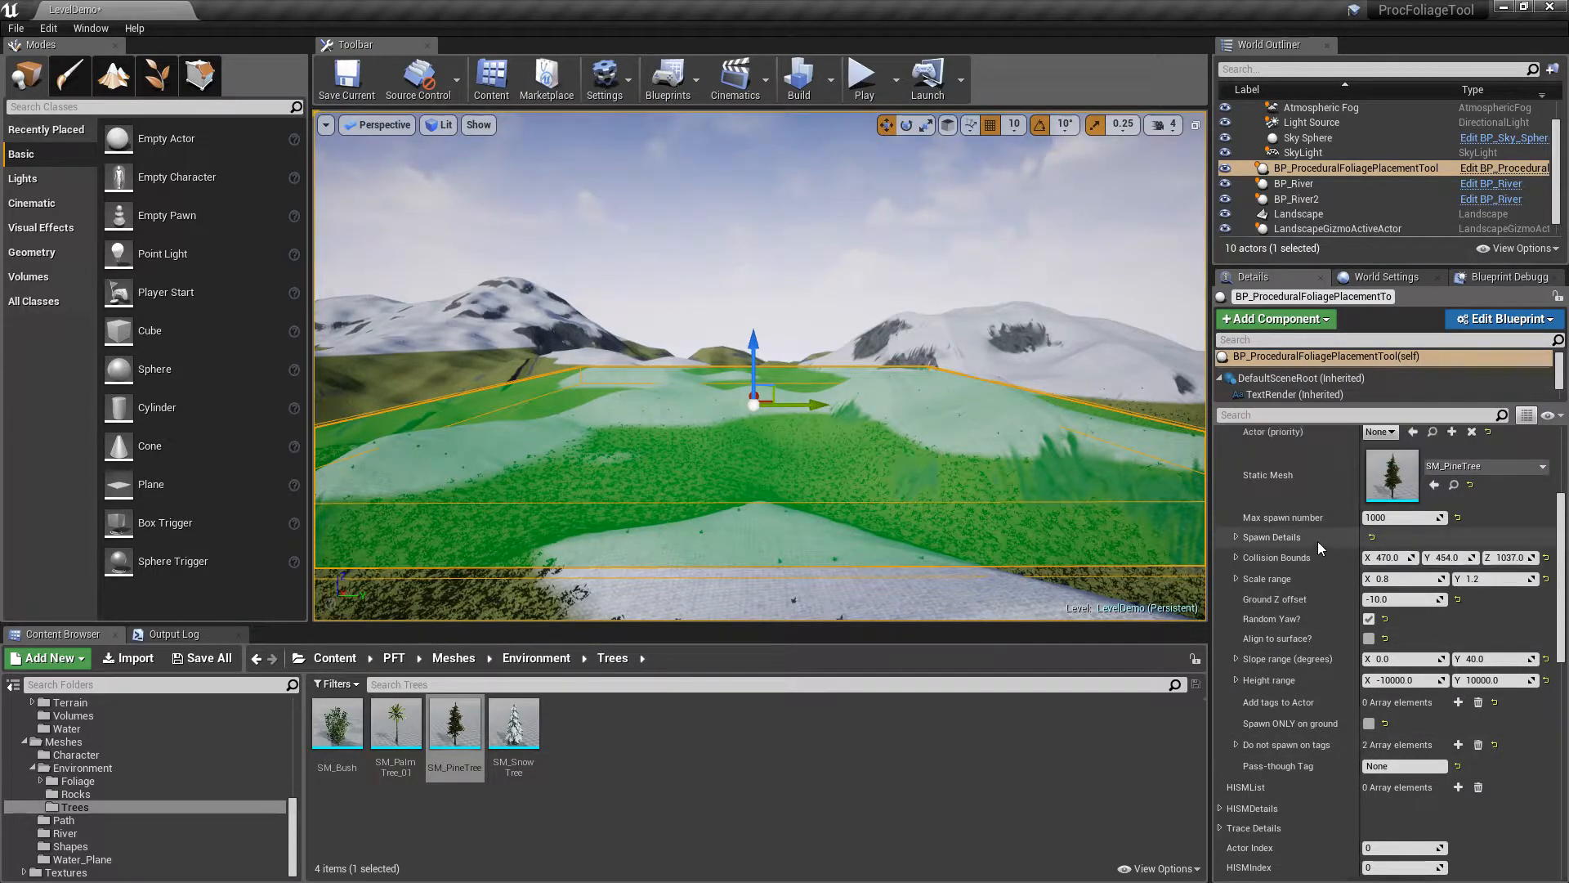
scroll(1319, 577, "down", 10)
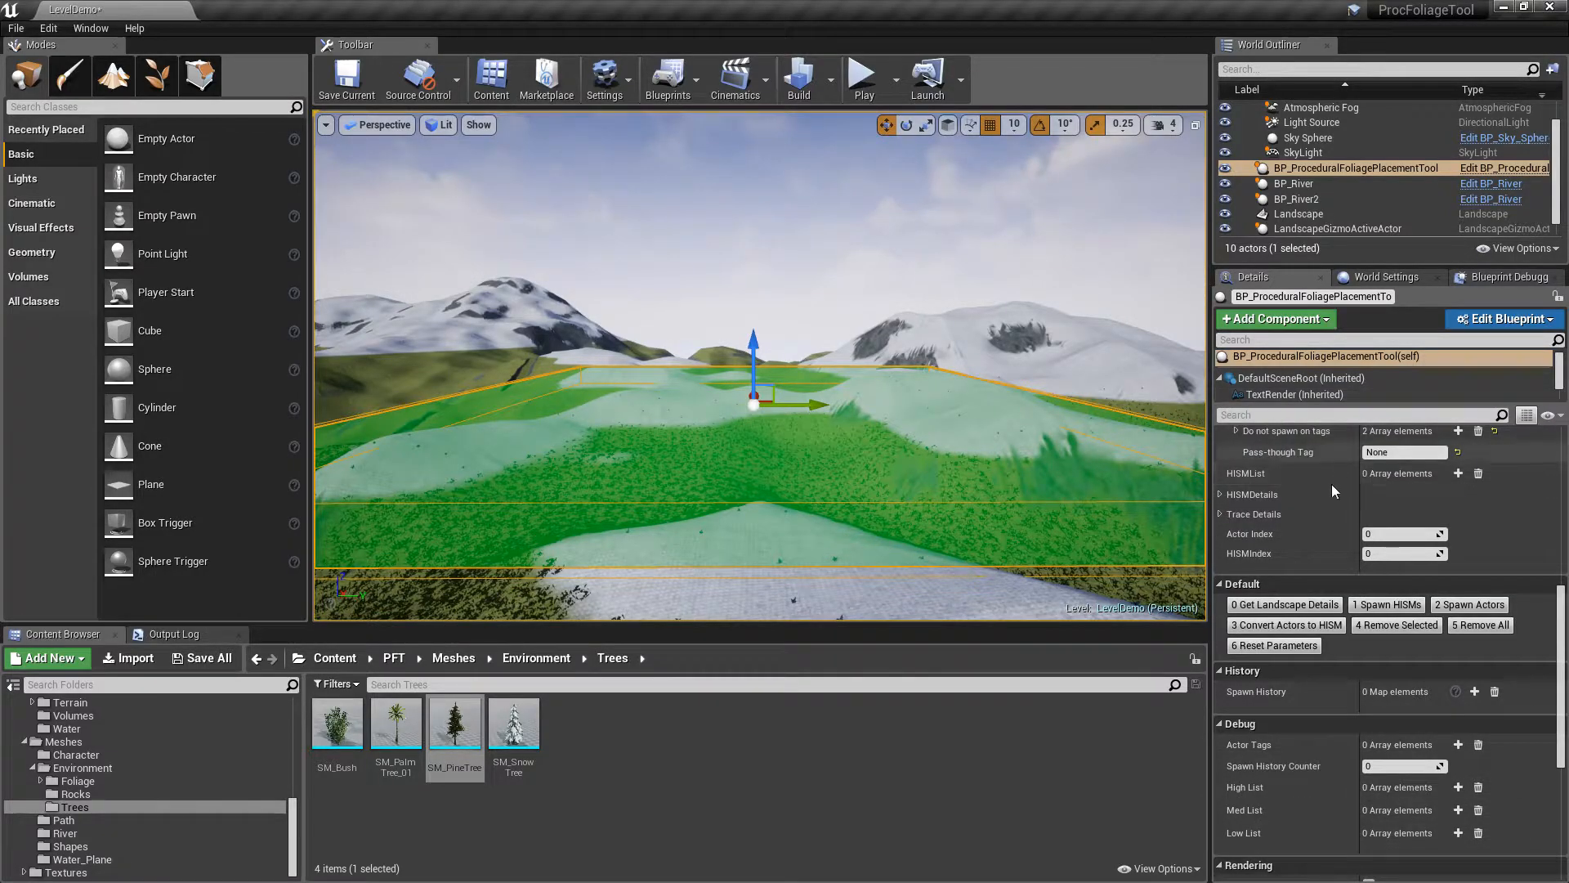
scroll(1308, 568, "up", 3)
scroll(1284, 605, "up", 15)
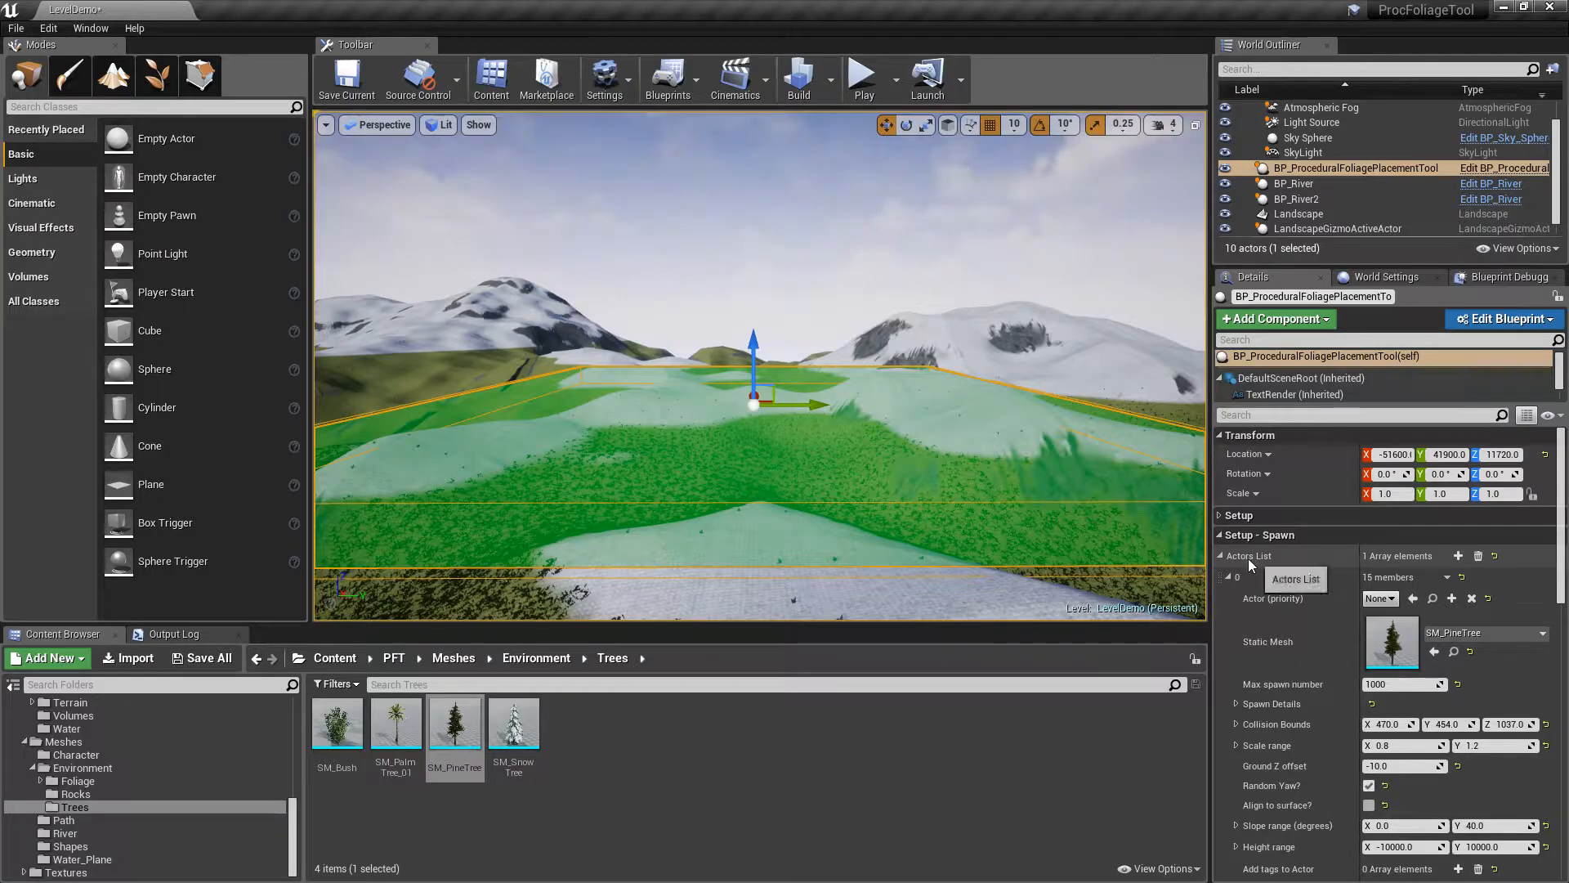
Collapse the settings of Actors List element 0 and run 2 Spawn Actors to place the pine trees
scroll(1246, 574, "down", 2)
left_click(1221, 478)
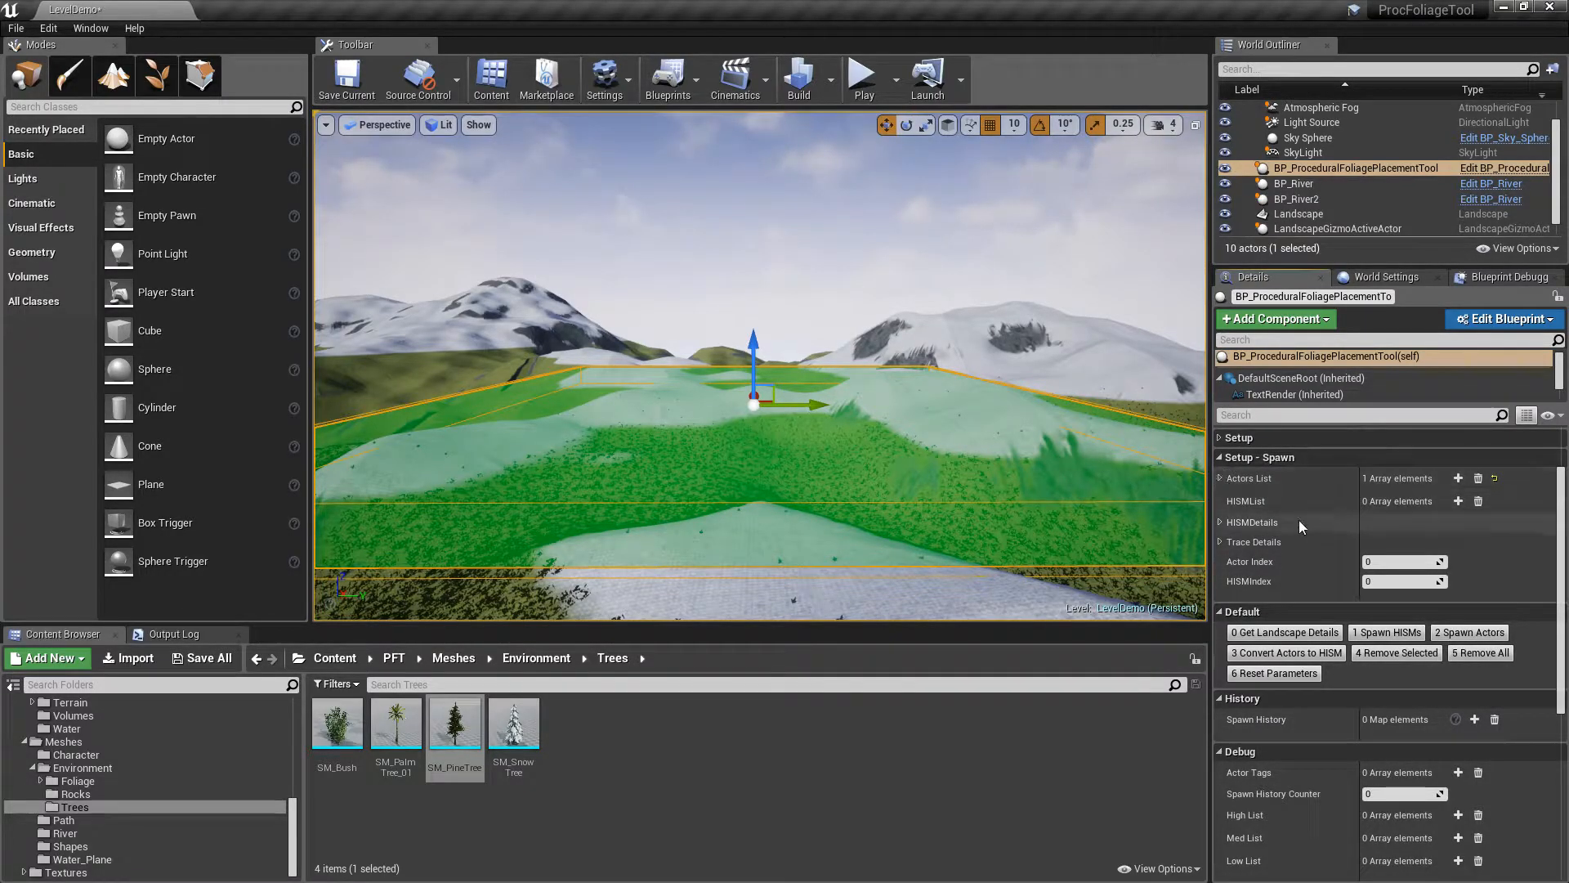
left_click(1221, 479)
left_click(1227, 499)
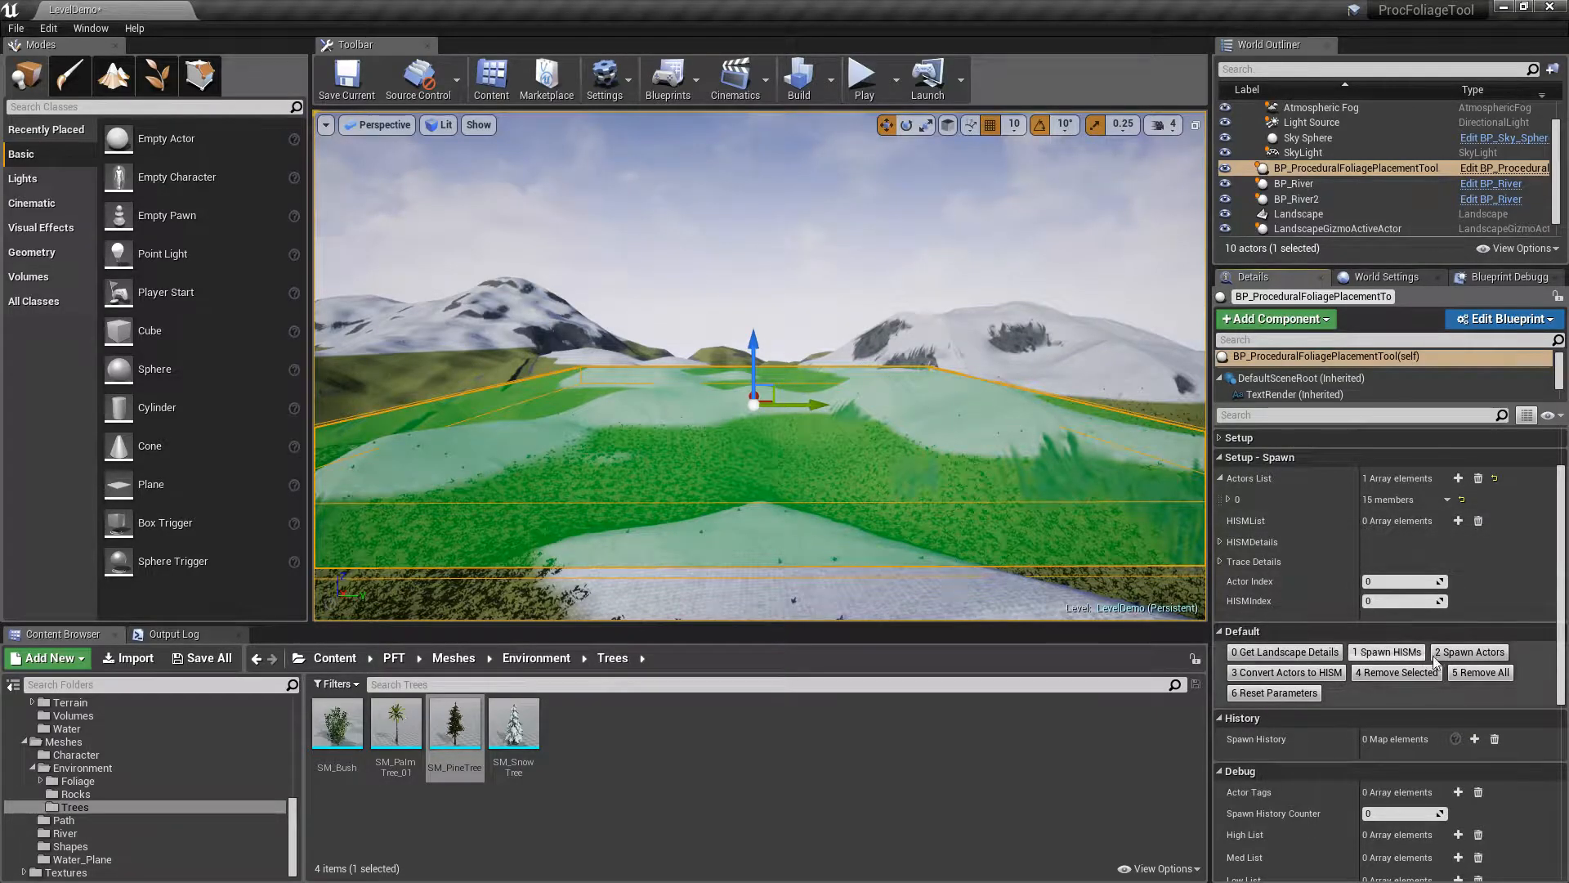
left_click(1485, 658)
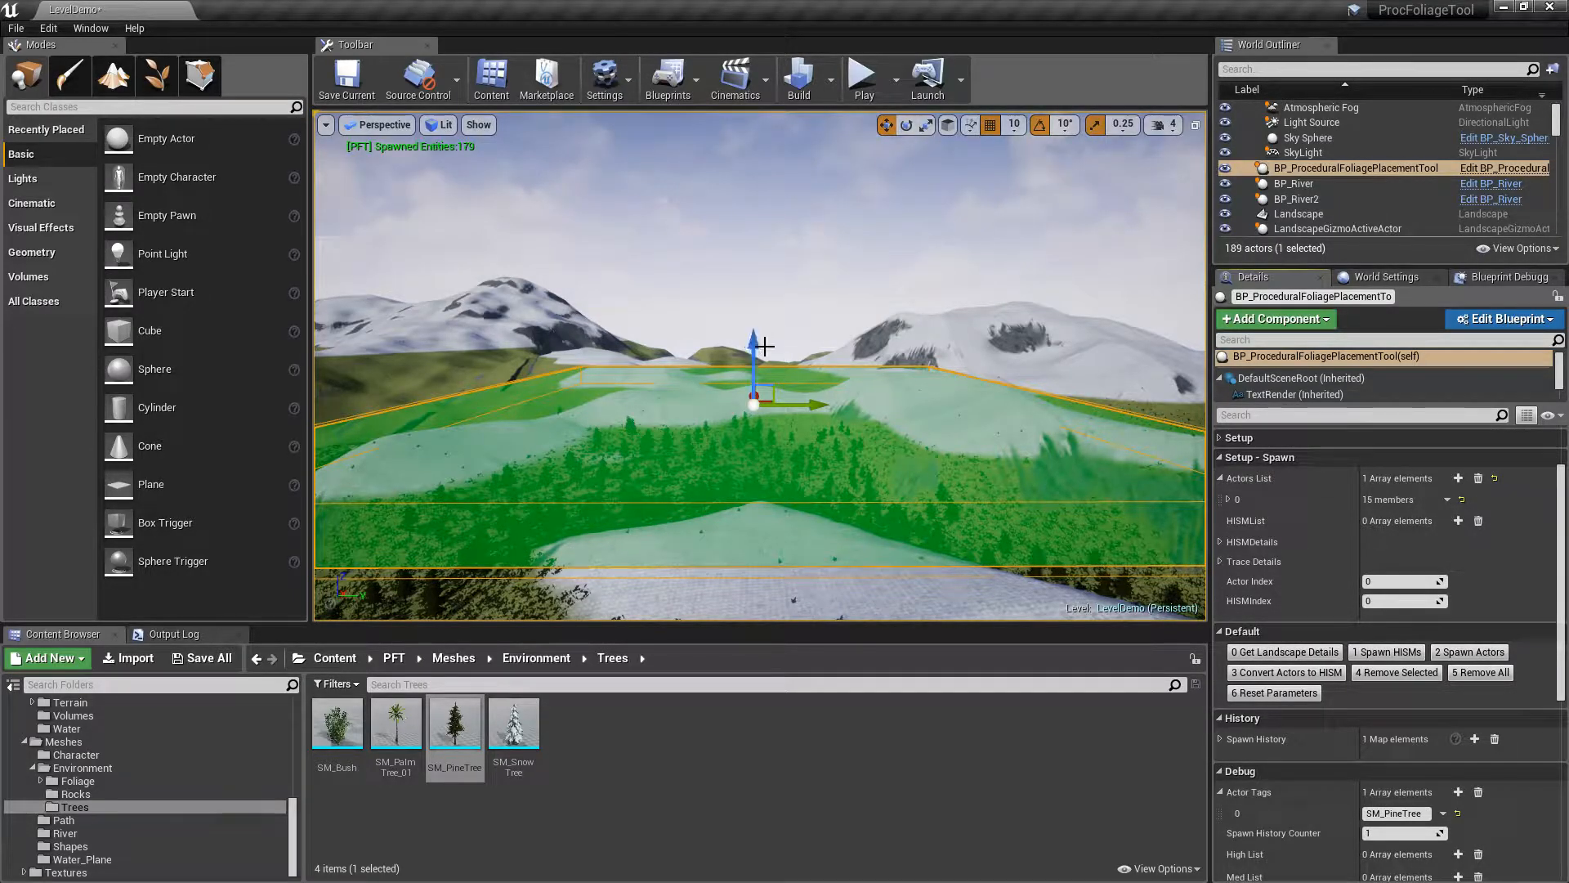
Expand the Setup category, turn off Marker Visible and inspect the spawned pine trees up close
scroll(1275, 448, "up", 2)
left_click(1223, 515)
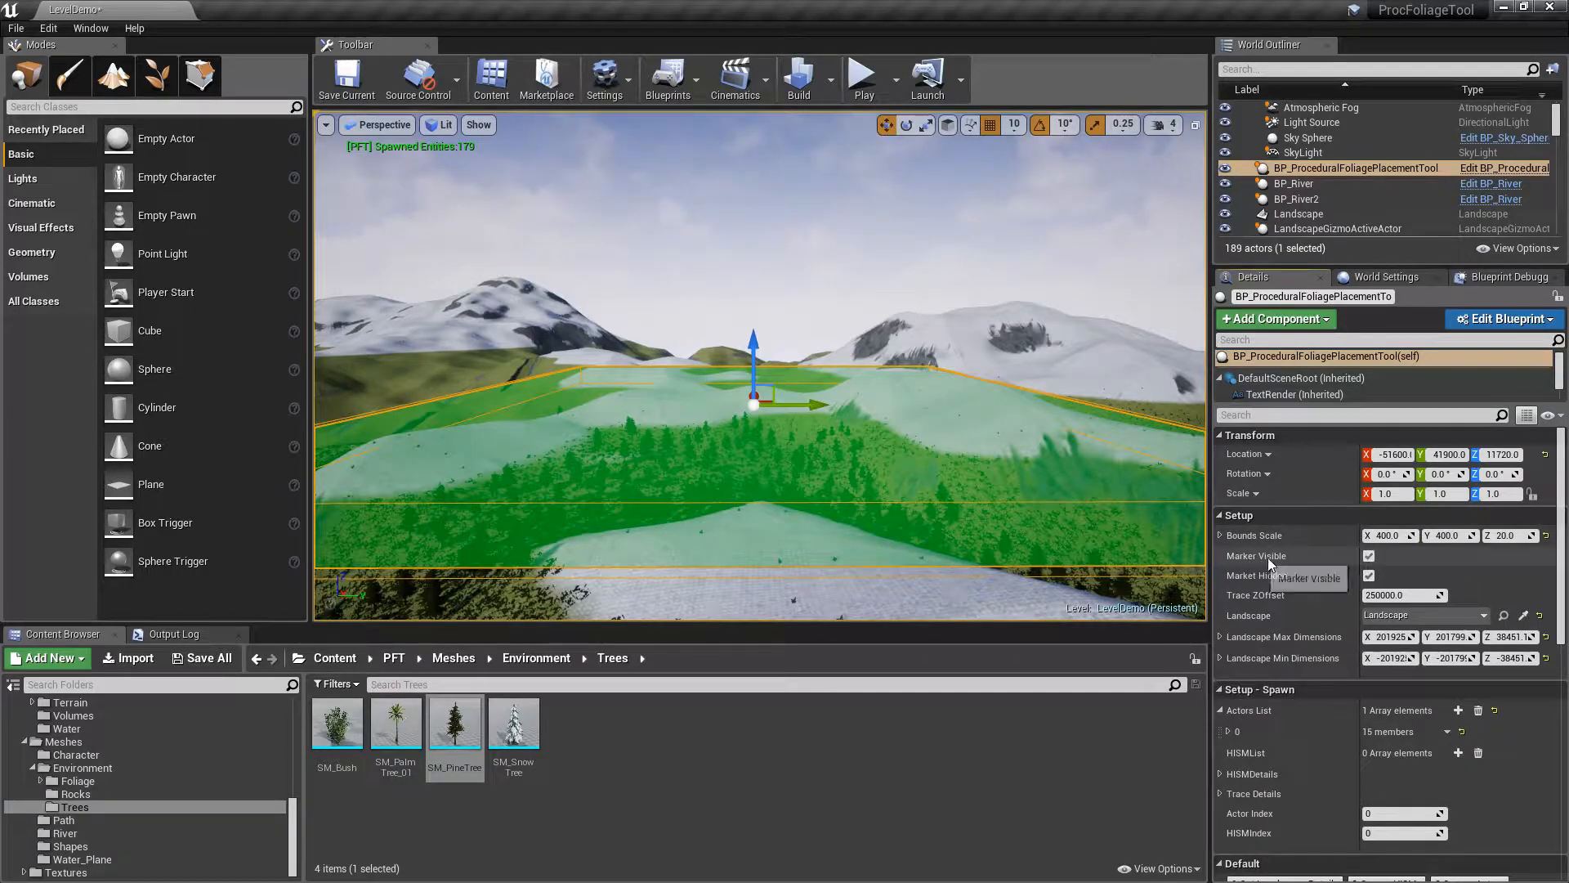
left_click(1369, 556)
mouse_move(760, 368)
right_mouse_down()
mouse_move(784, 327)
mouse_move(825, 331)
mouse_move(786, 340)
mouse_move(776, 375)
mouse_move(781, 331)
mouse_move(944, 292)
right_mouse_up()
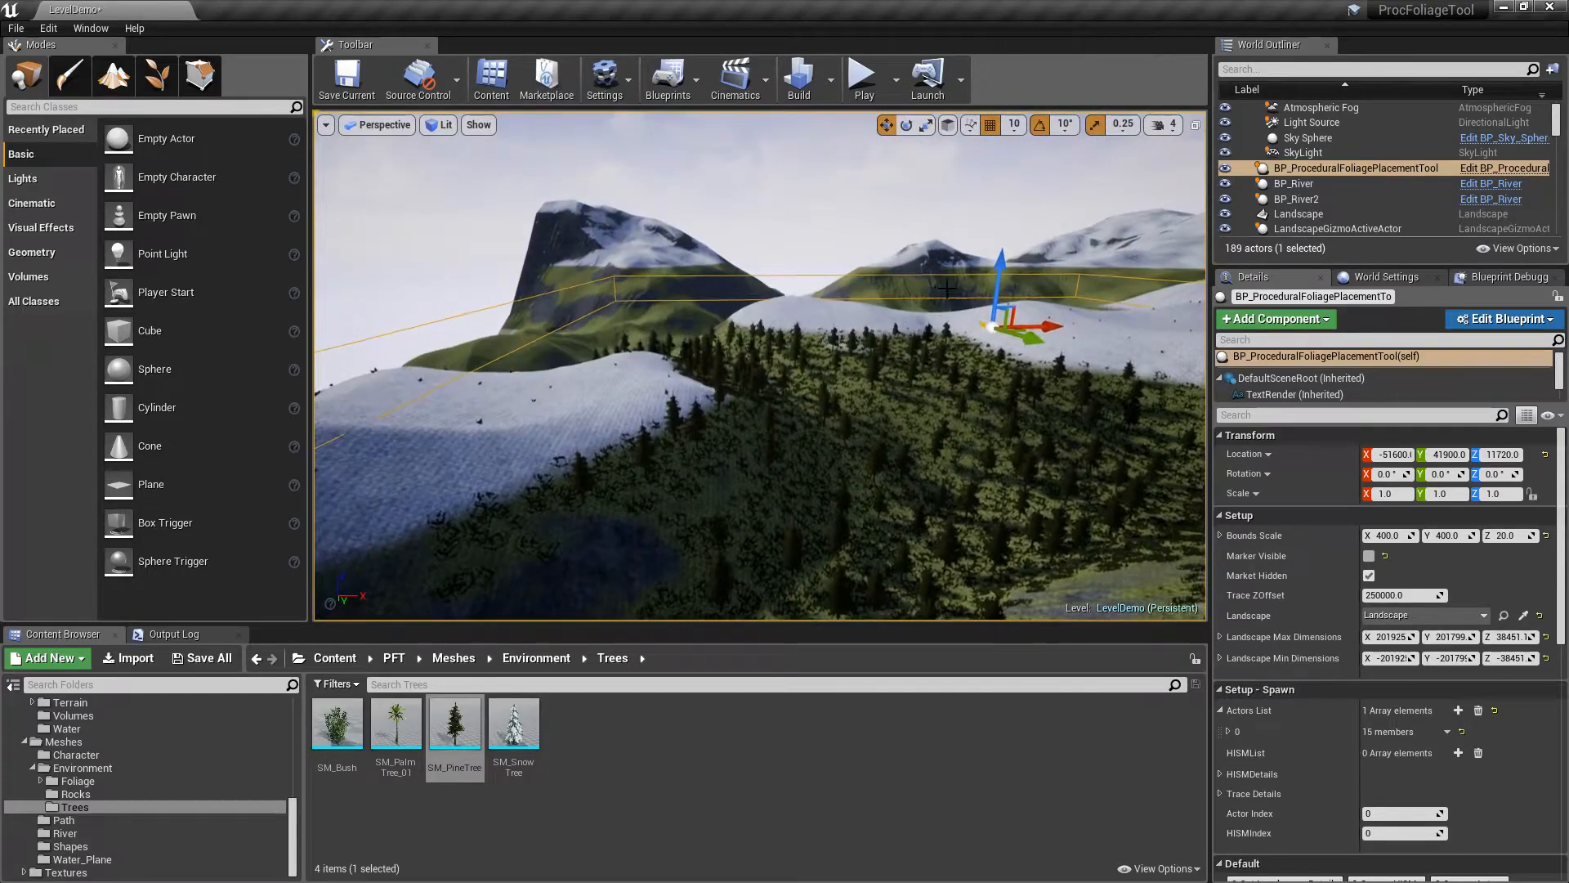
Clear the Output Log and return to the Content Browser
left_click(185, 635)
right_click(199, 685)
left_click(237, 695)
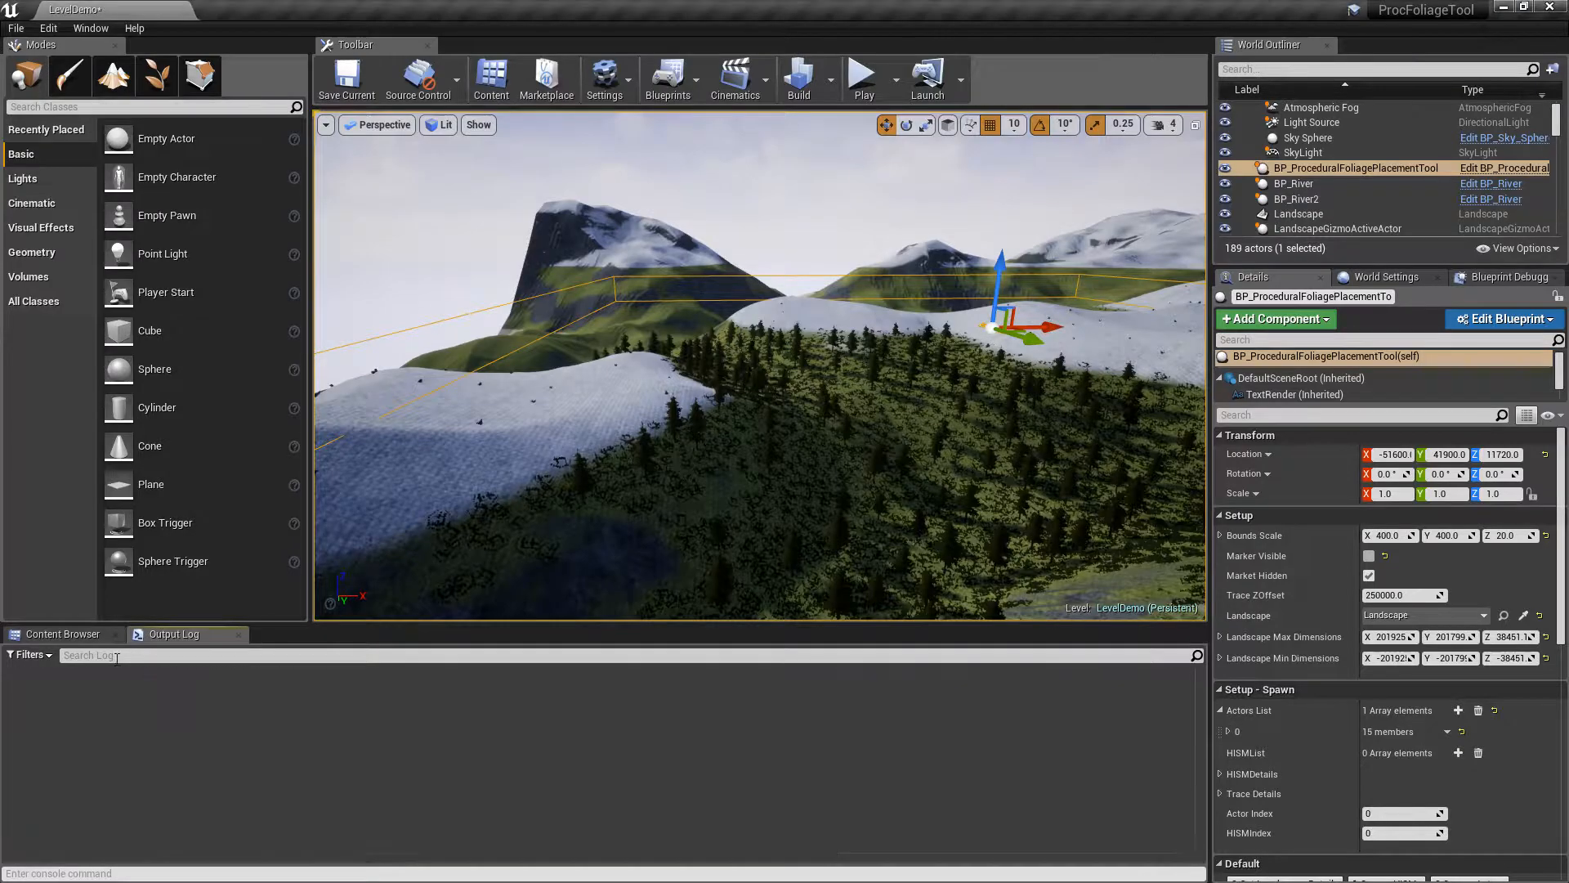
left_click(85, 636)
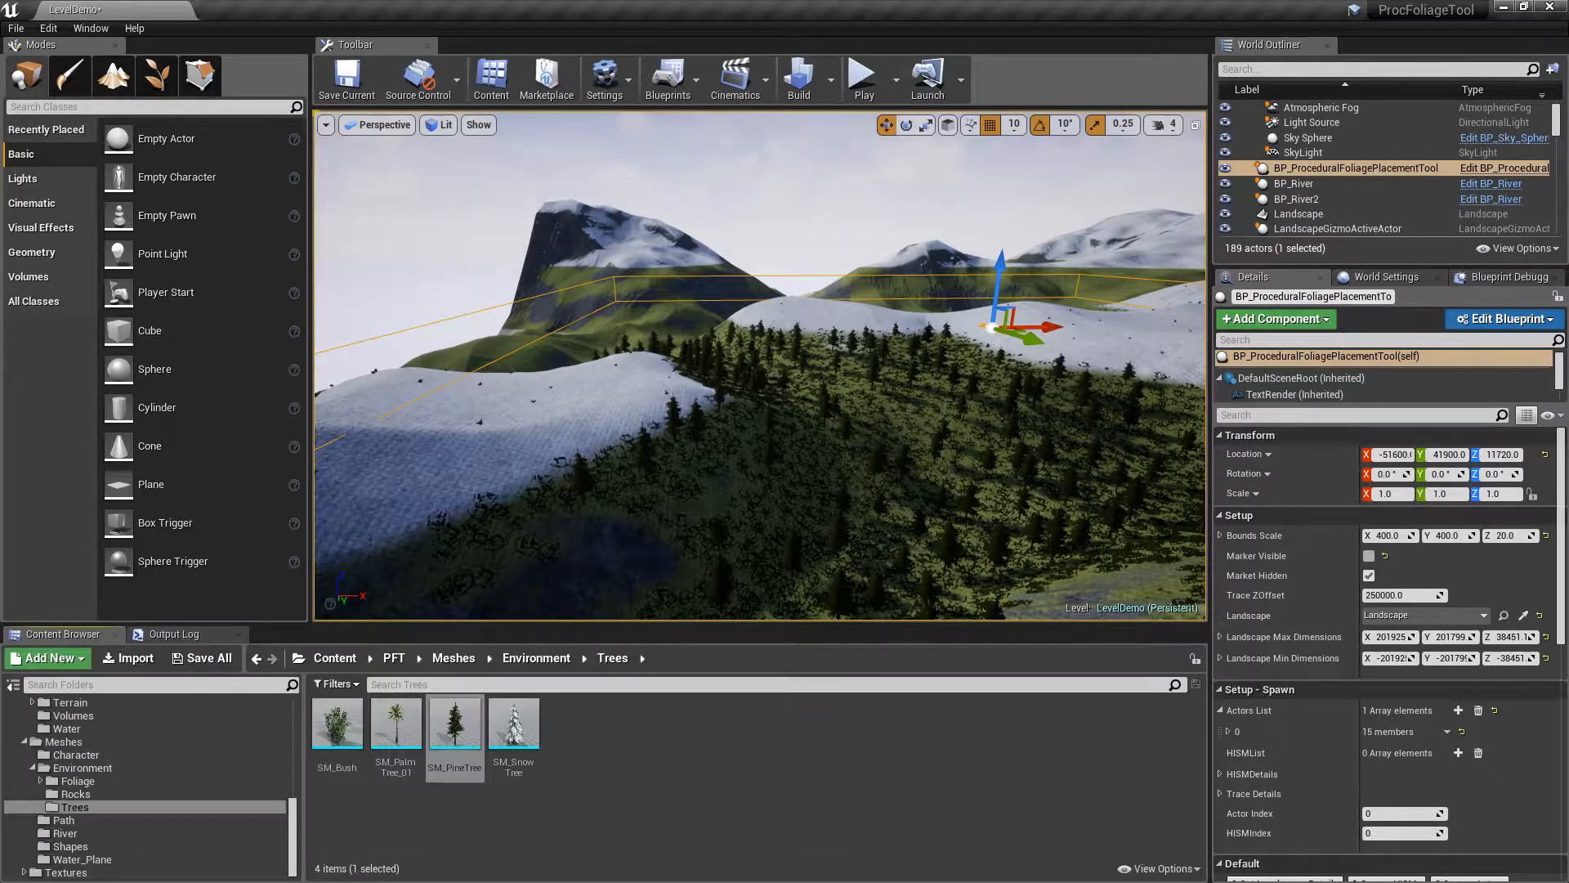
Examine how the spawned pine trees are distributed over the grass, slopes and snowy hills inside the tool's bounds
right_click_drag(844, 397, 943, 380)
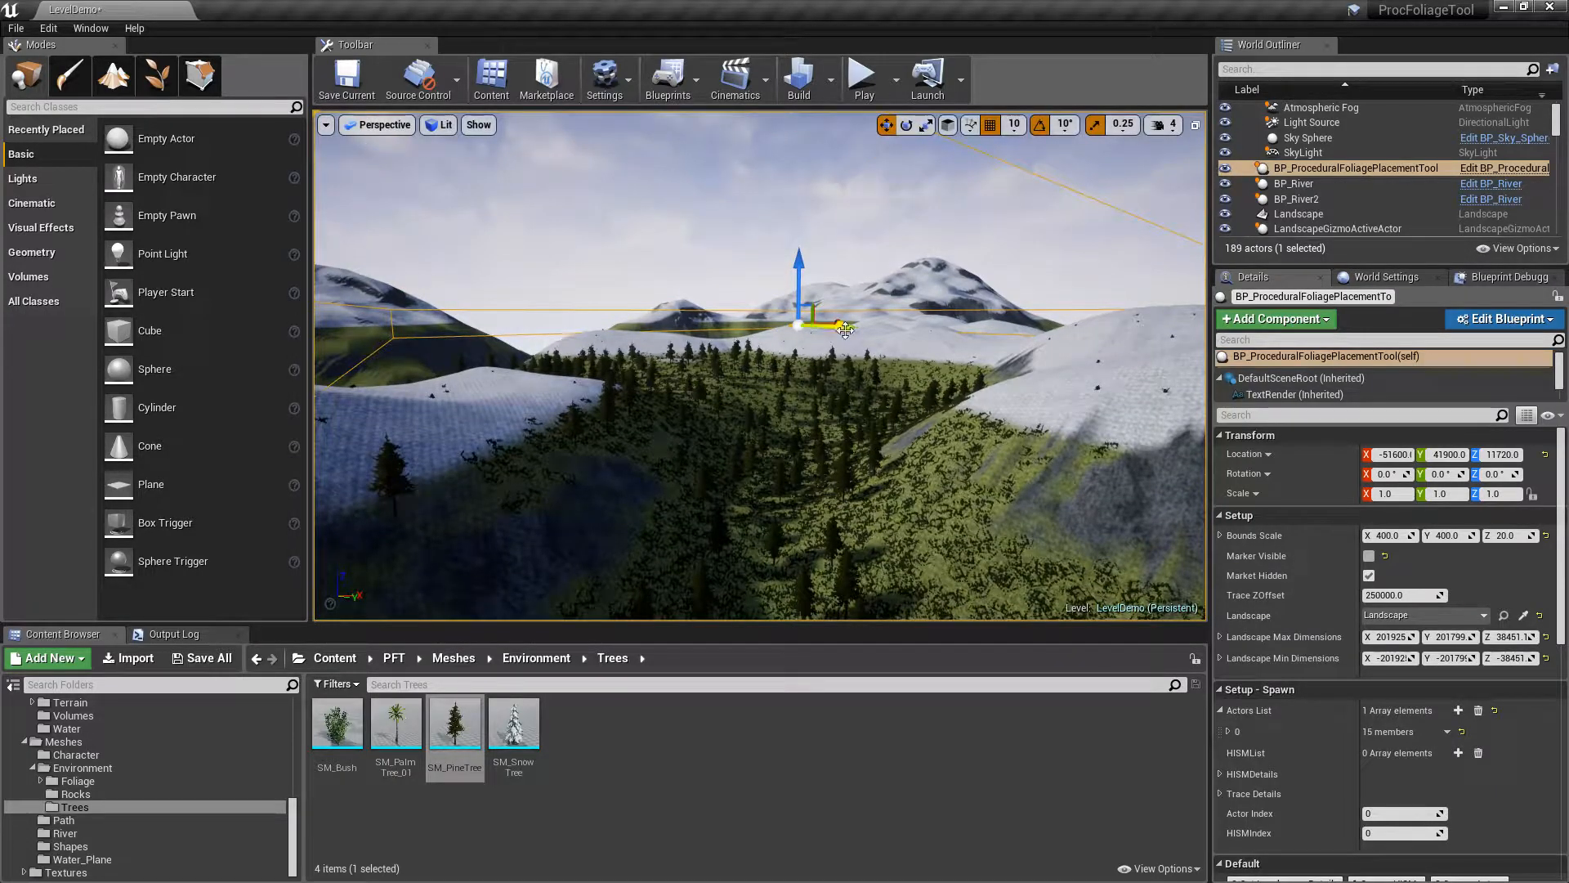
mouse_move(914, 334)
right_mouse_down()
mouse_move(920, 380)
mouse_move(922, 343)
right_mouse_up()
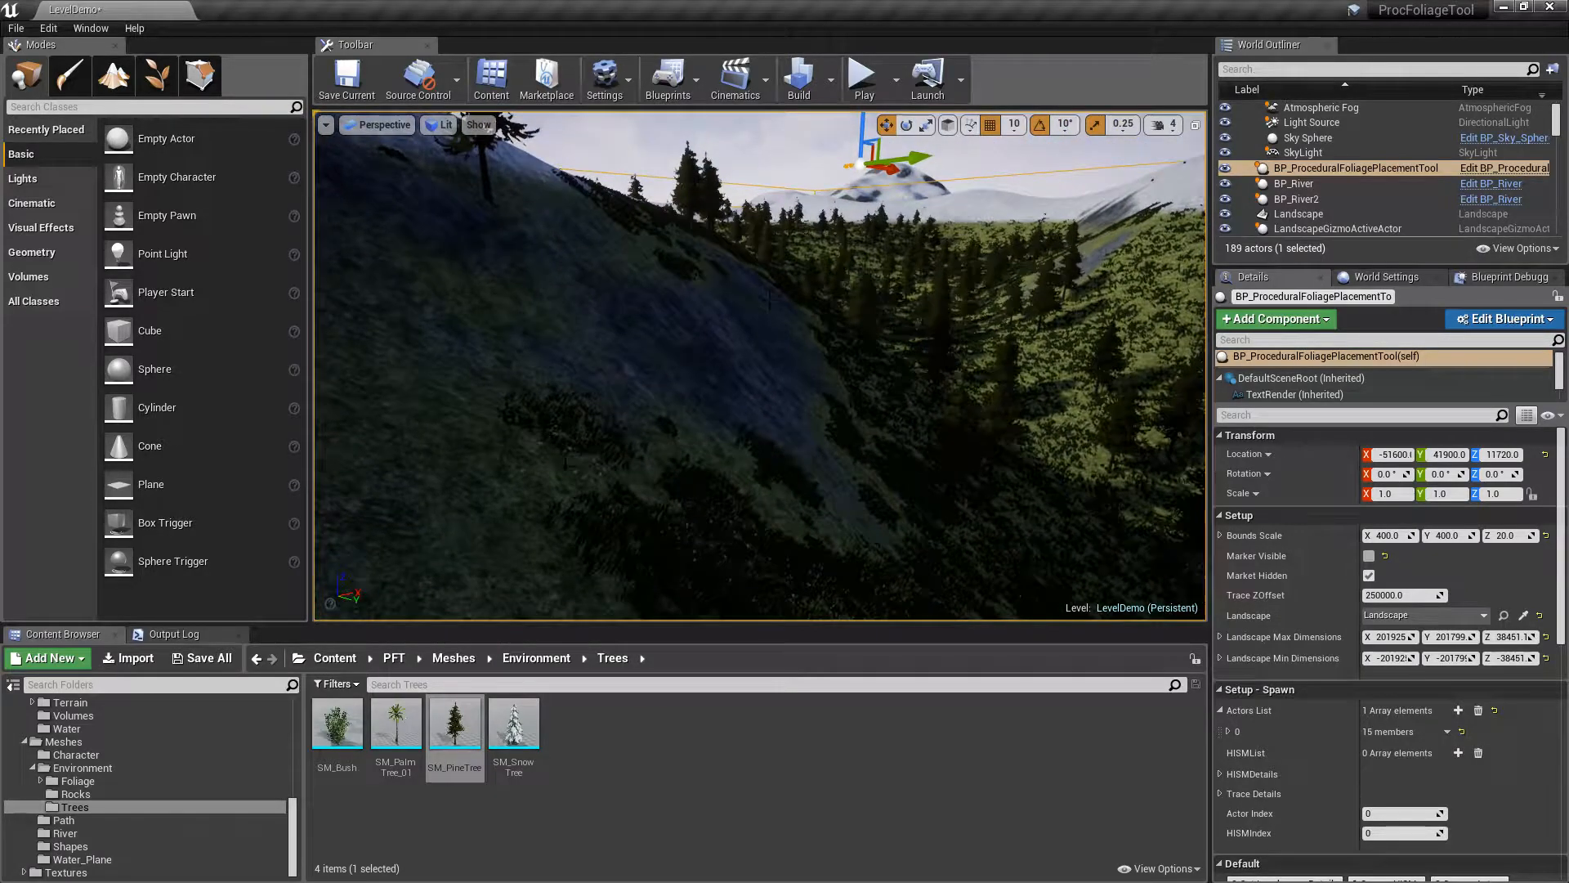
right_click_drag(922, 343, 940, 340)
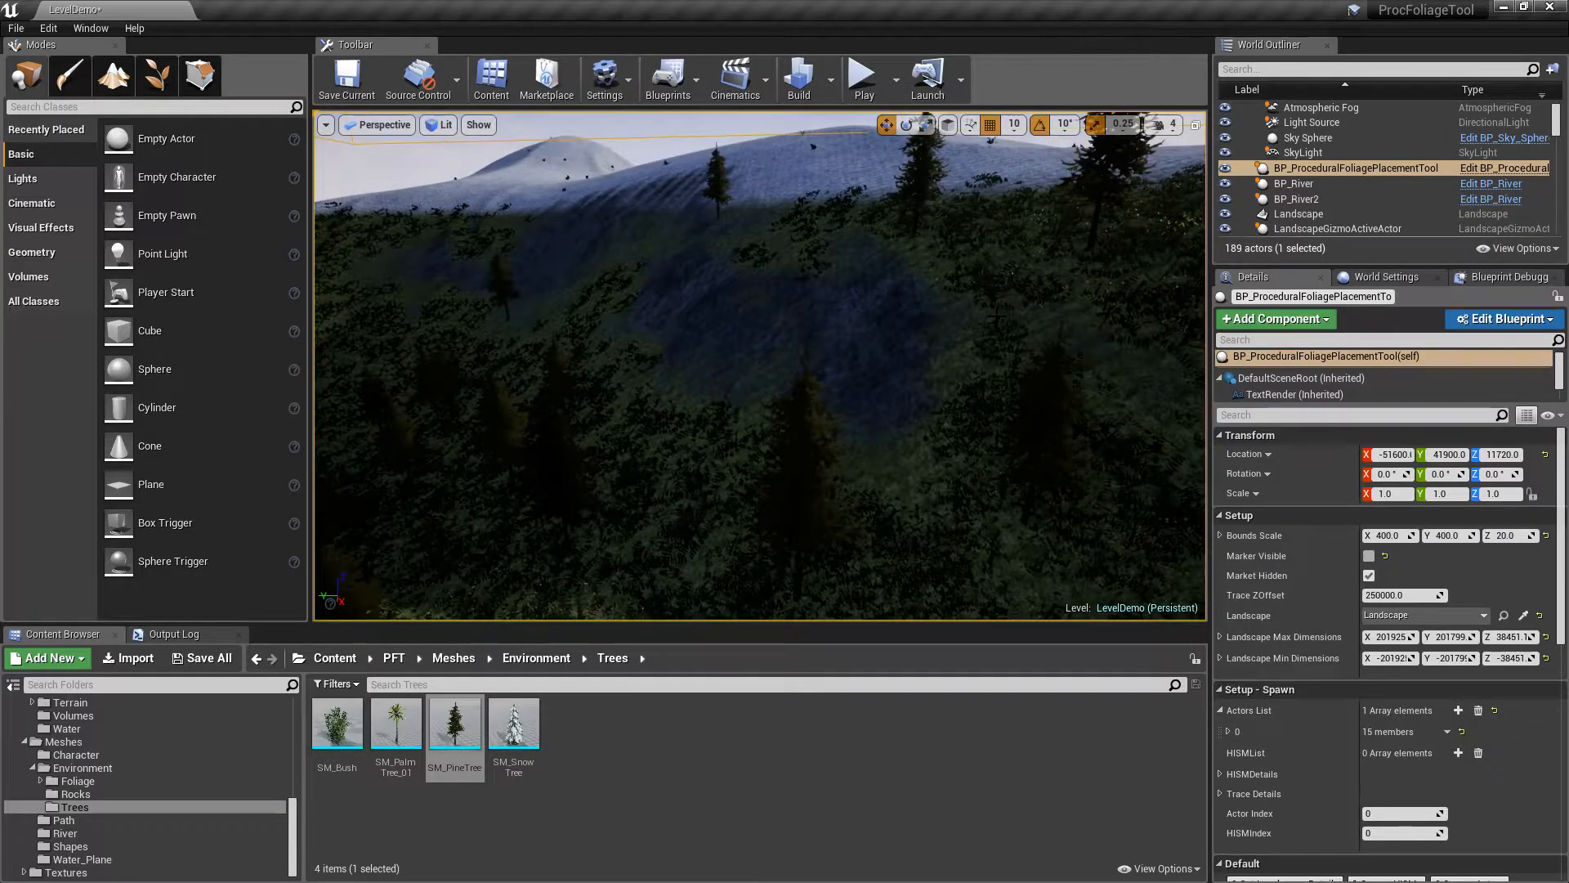
right_click_drag(529, 241, 891, 246)
right_click_drag(691, 263, 858, 266)
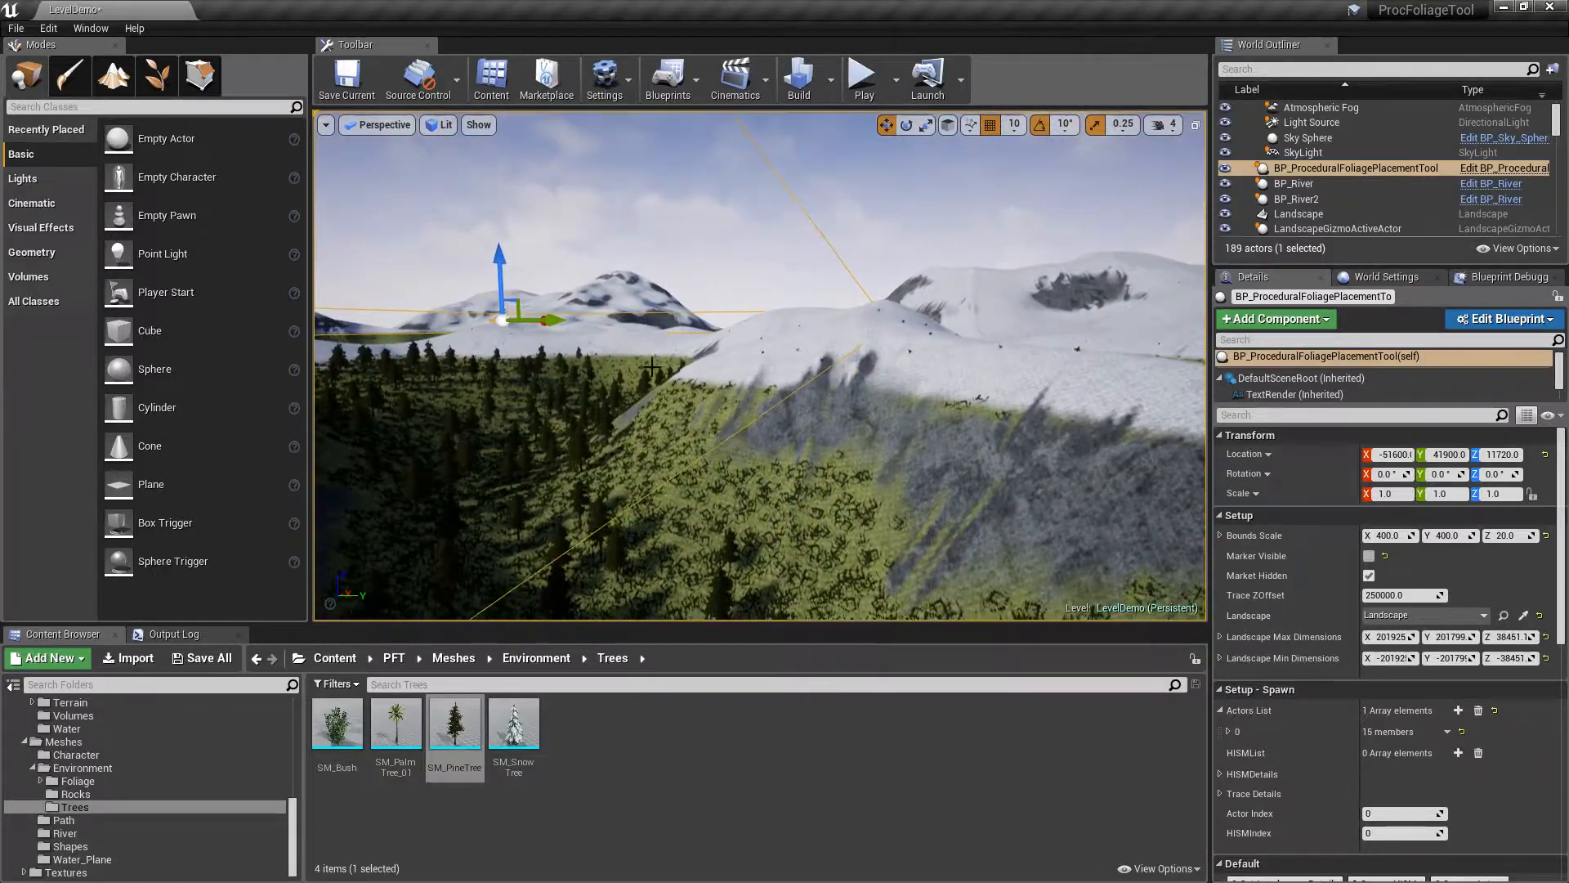
right_click_drag(757, 435, 653, 333)
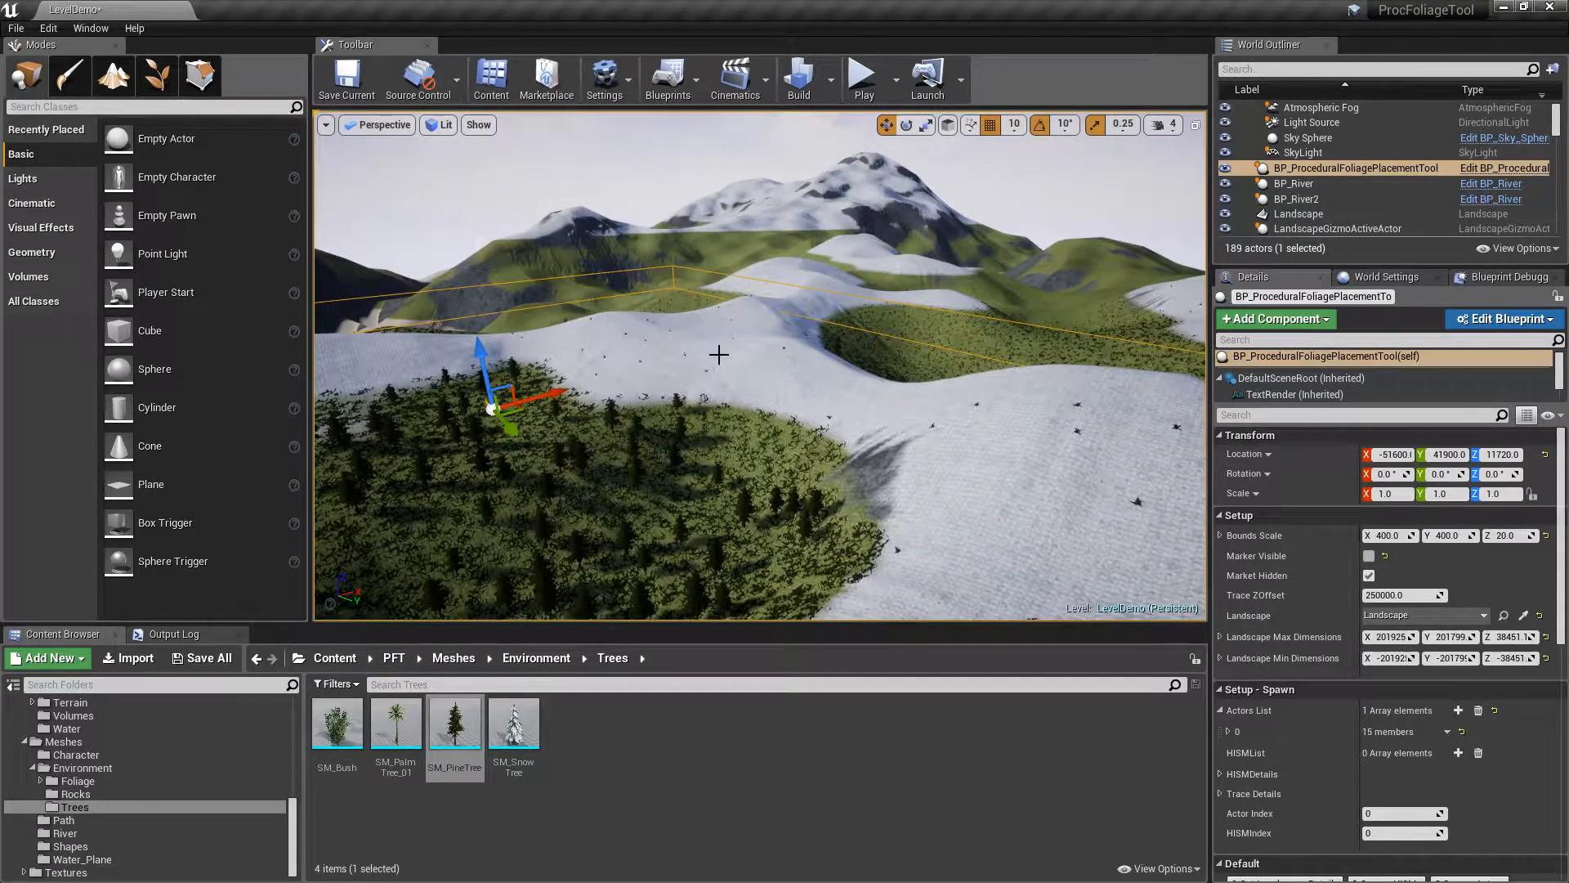
right_click_drag(653, 332, 685, 274)
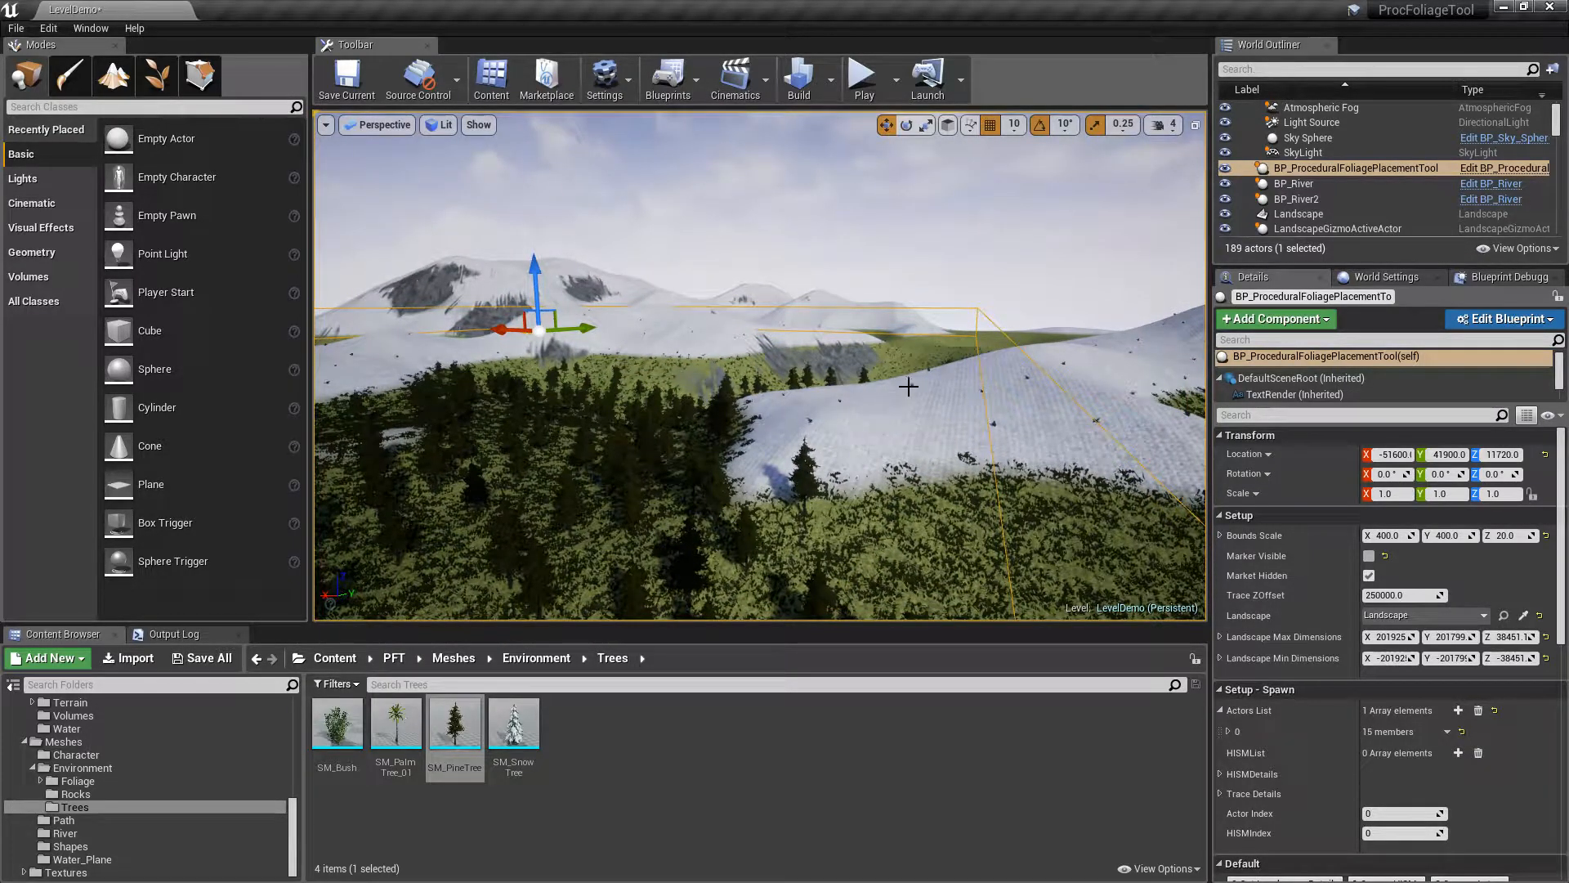
right_click_drag(905, 464, 830, 357)
right_click_drag(615, 360, 621, 435)
mouse_move(1562, 478)
left_mouse_down()
mouse_move(1563, 515)
mouse_move(1565, 474)
left_mouse_up()
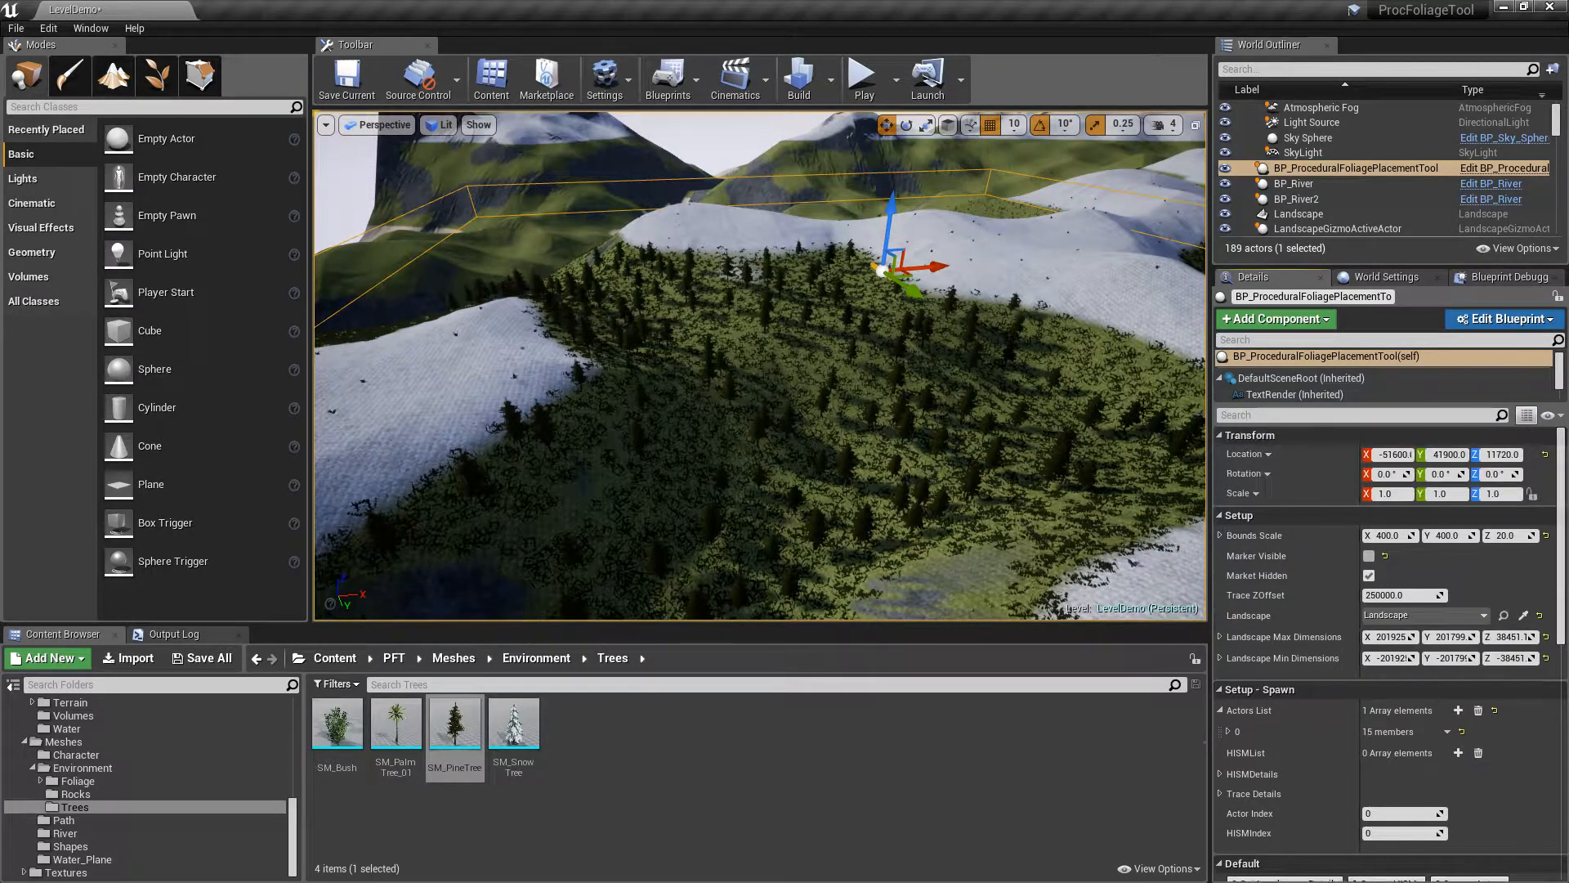
Select several spawned pine trees one after another to check that each is a separate static mesh actor
left_click(851, 463)
left_click(792, 424)
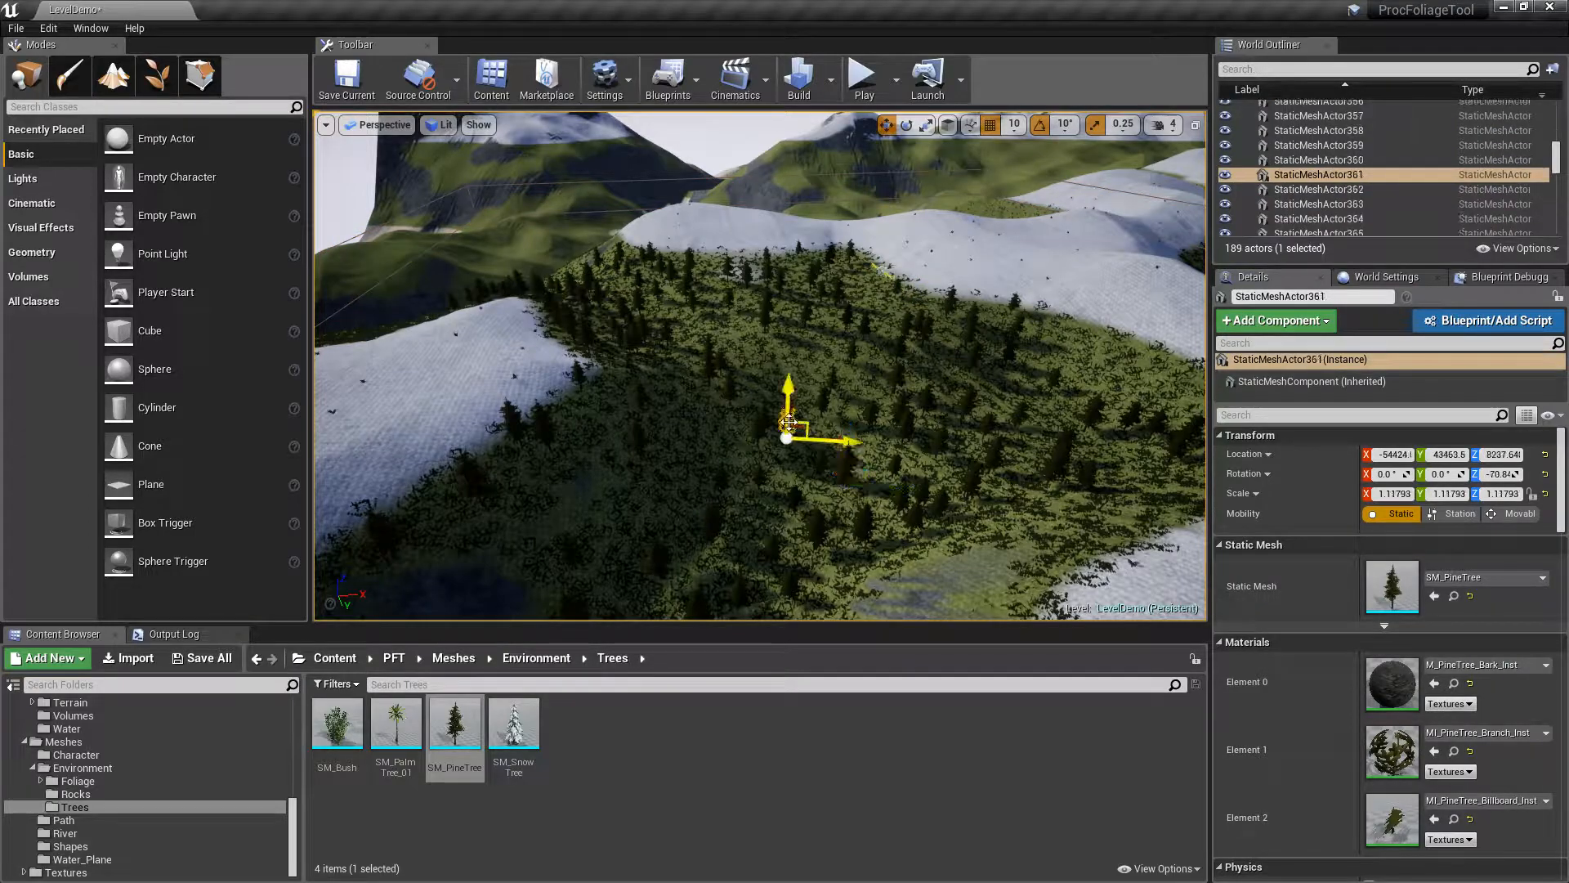
left_click(868, 527)
right_click_drag(868, 528, 903, 523)
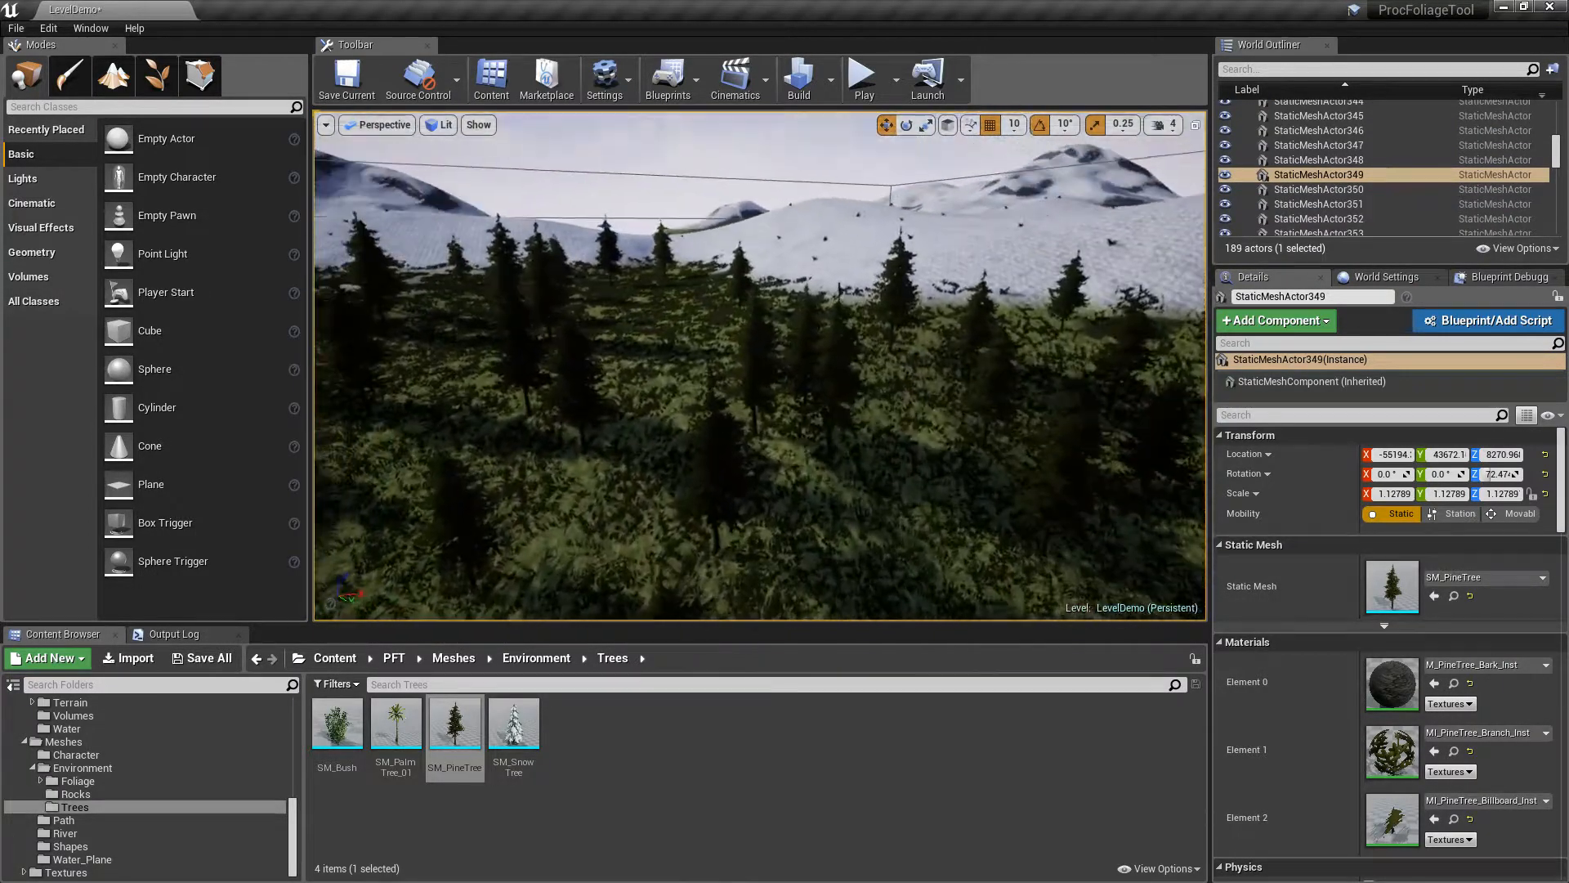
left_click(833, 384)
left_click(719, 458)
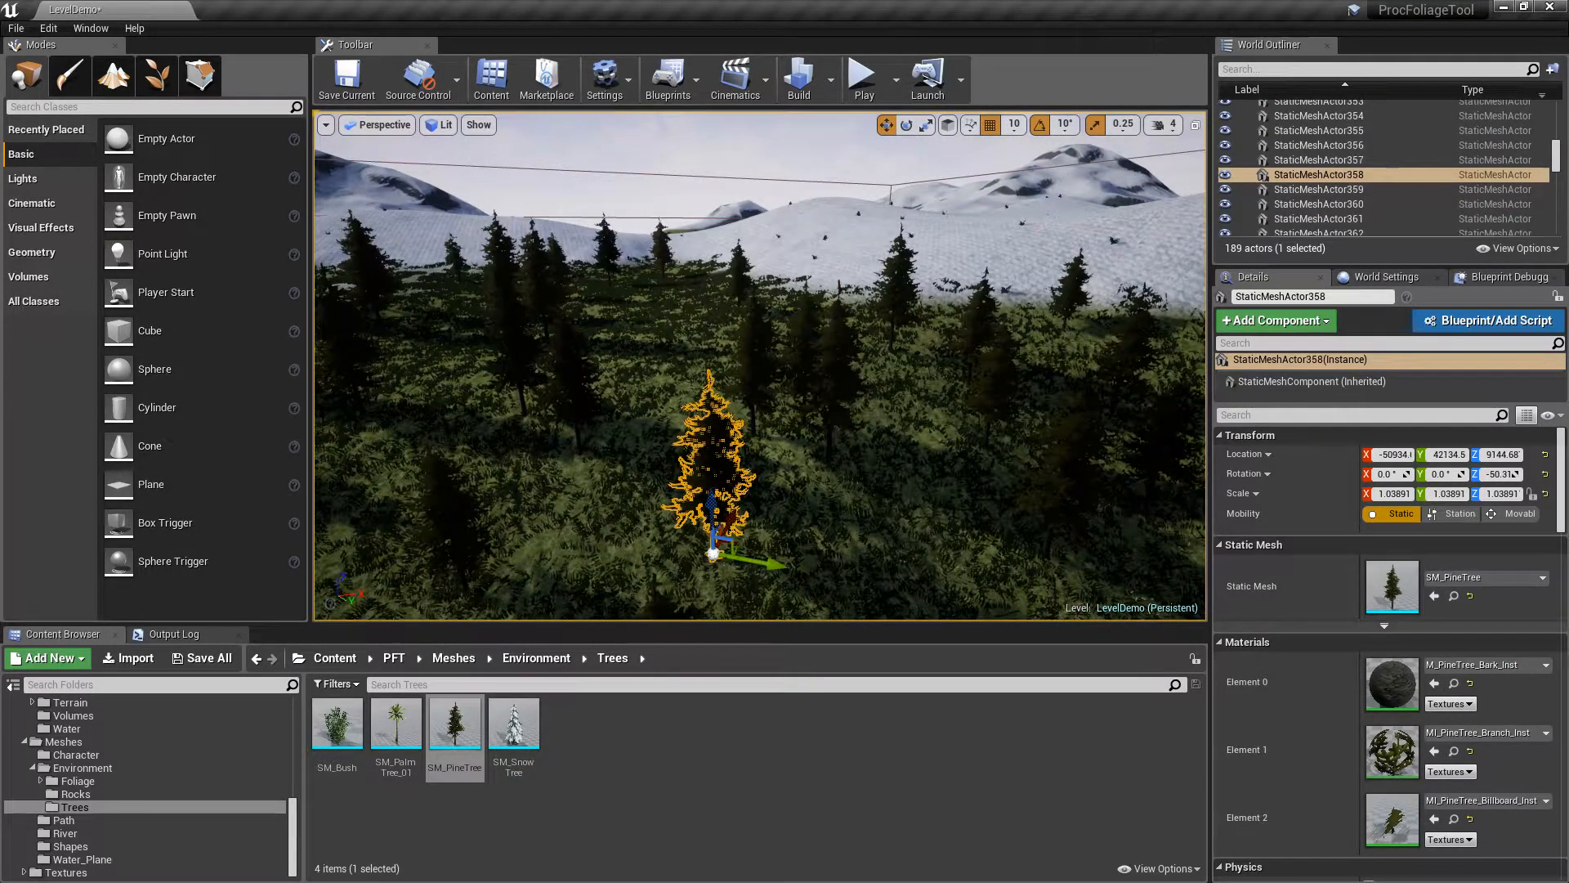
left_click(566, 394)
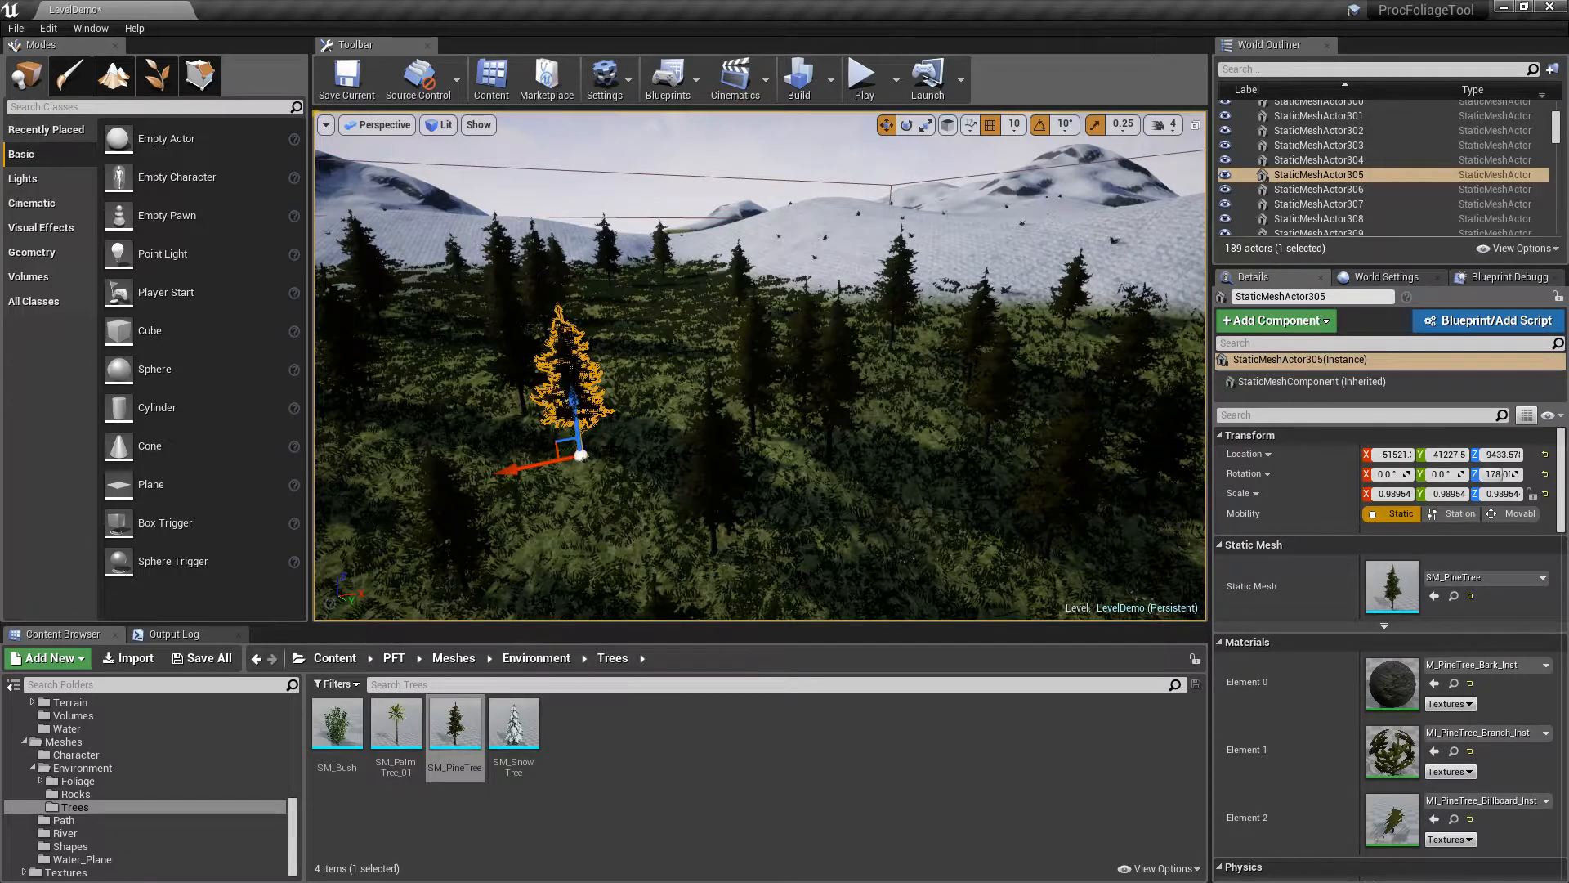
Move the selected pine tree a short distance across the ground and rotate it about its vertical axis
mouse_move(520, 471)
left_mouse_down()
mouse_move(570, 459)
mouse_move(528, 469)
left_mouse_up()
mouse_move(528, 469)
right_mouse_down()
mouse_move(393, 507)
mouse_move(528, 469)
right_mouse_up()
key("e")
left_click_drag(526, 394, 453, 367)
key("w")
right_click_drag(454, 367, 801, 441)
key("w")
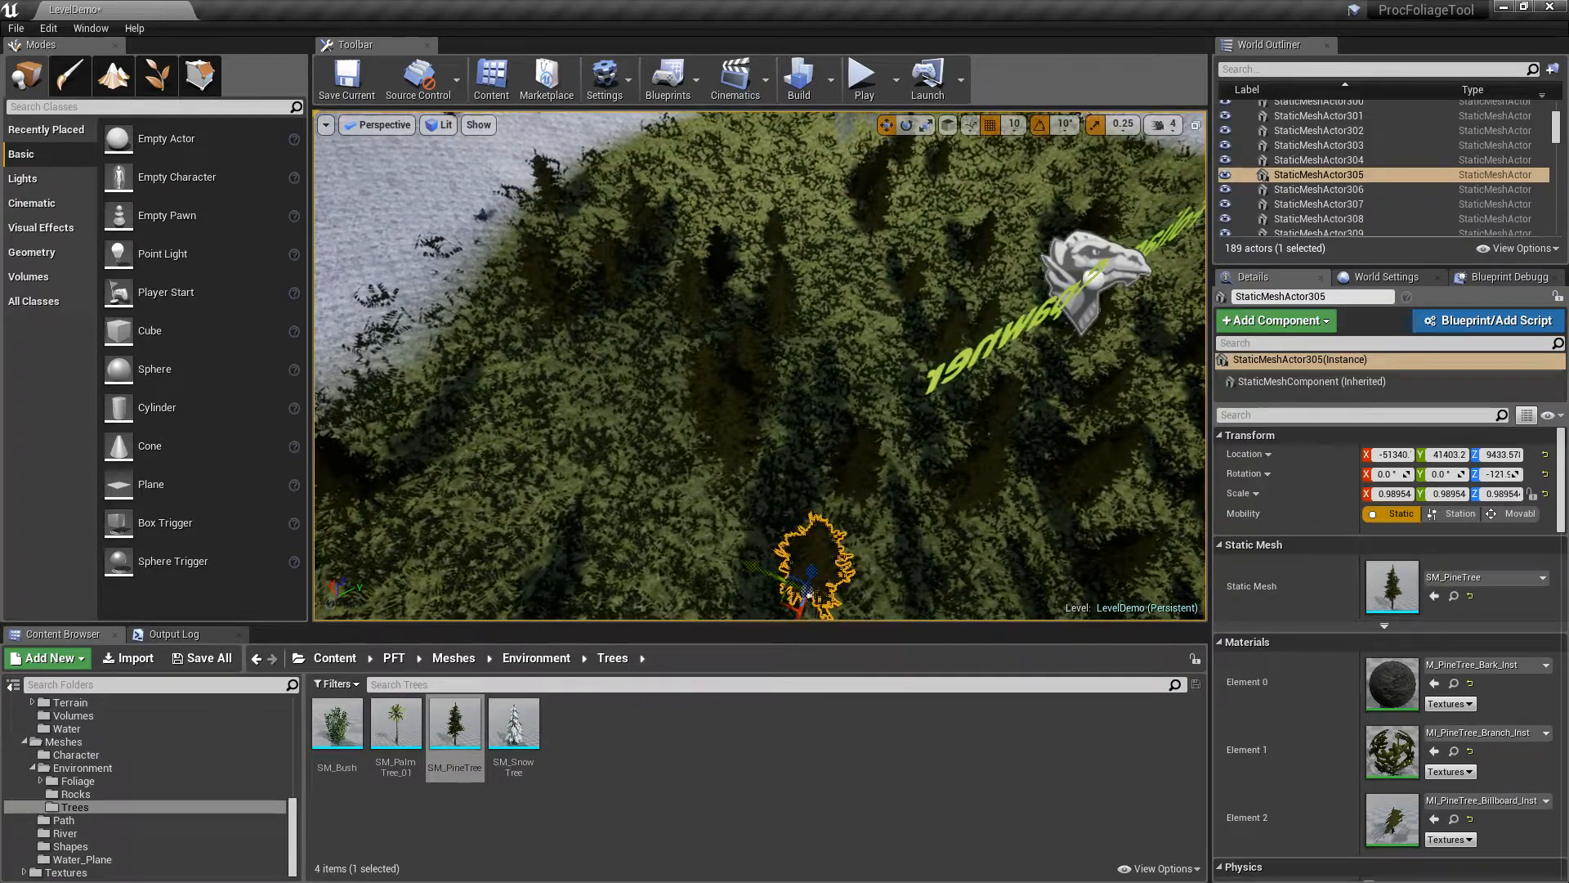
Select further individual pine trees across the forest from a closer view, and clear the selection
left_click(710, 382)
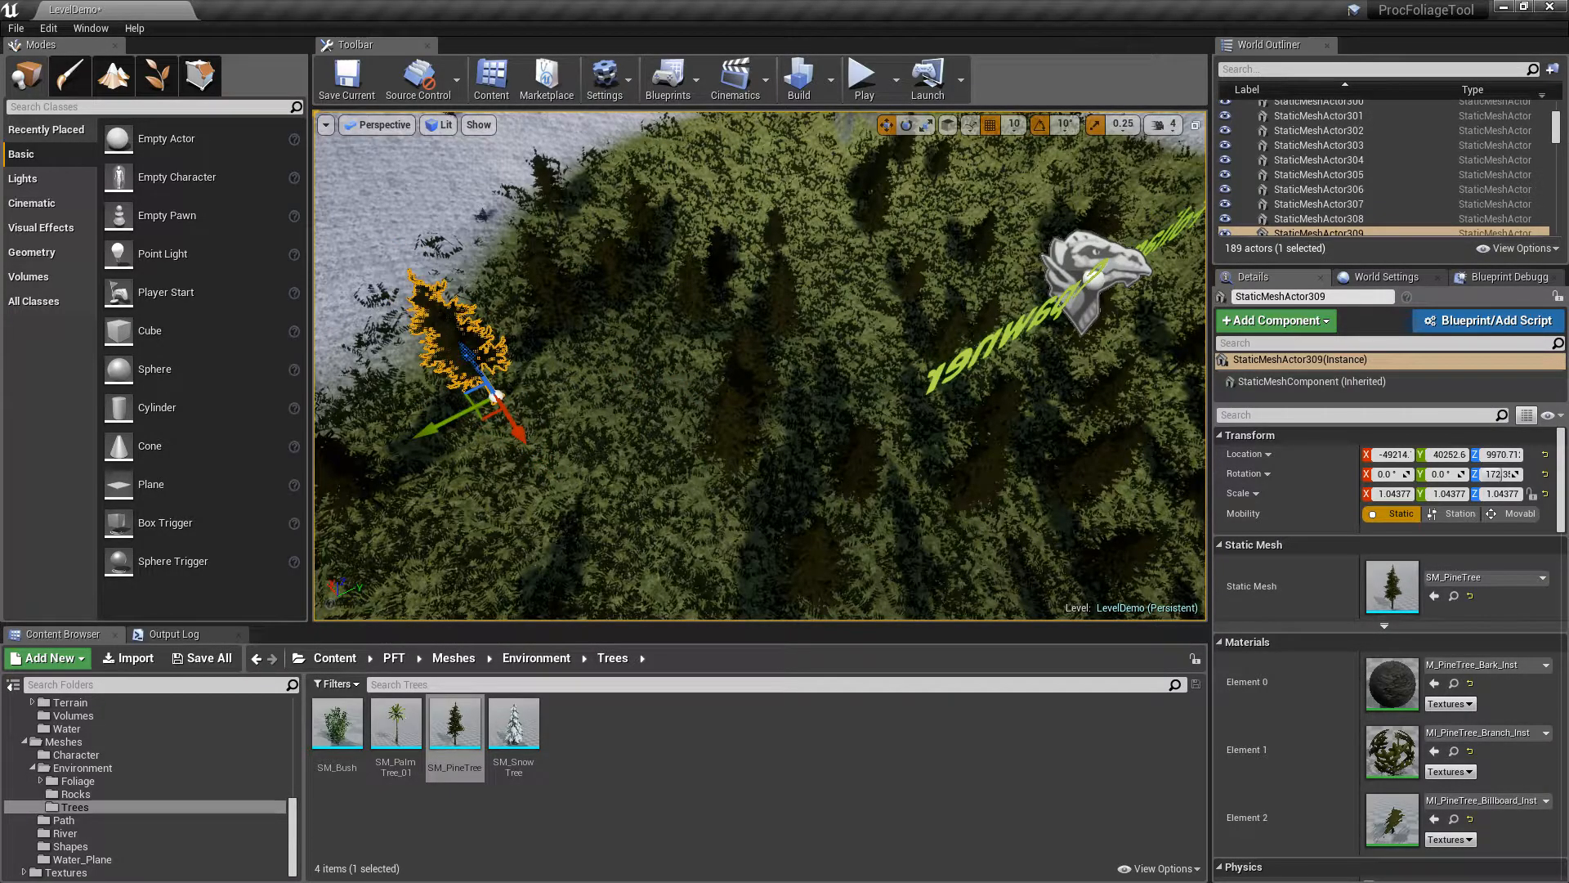
right_click_drag(758, 366, 1160, 331)
key("w")
key("w")
key("w")
left_click(805, 405)
left_click(806, 470)
left_click(812, 515)
left_click(958, 395)
left_click(917, 399)
left_click(906, 451)
right_click_drag(905, 451, 772, 437)
key("d")
key("Escape")
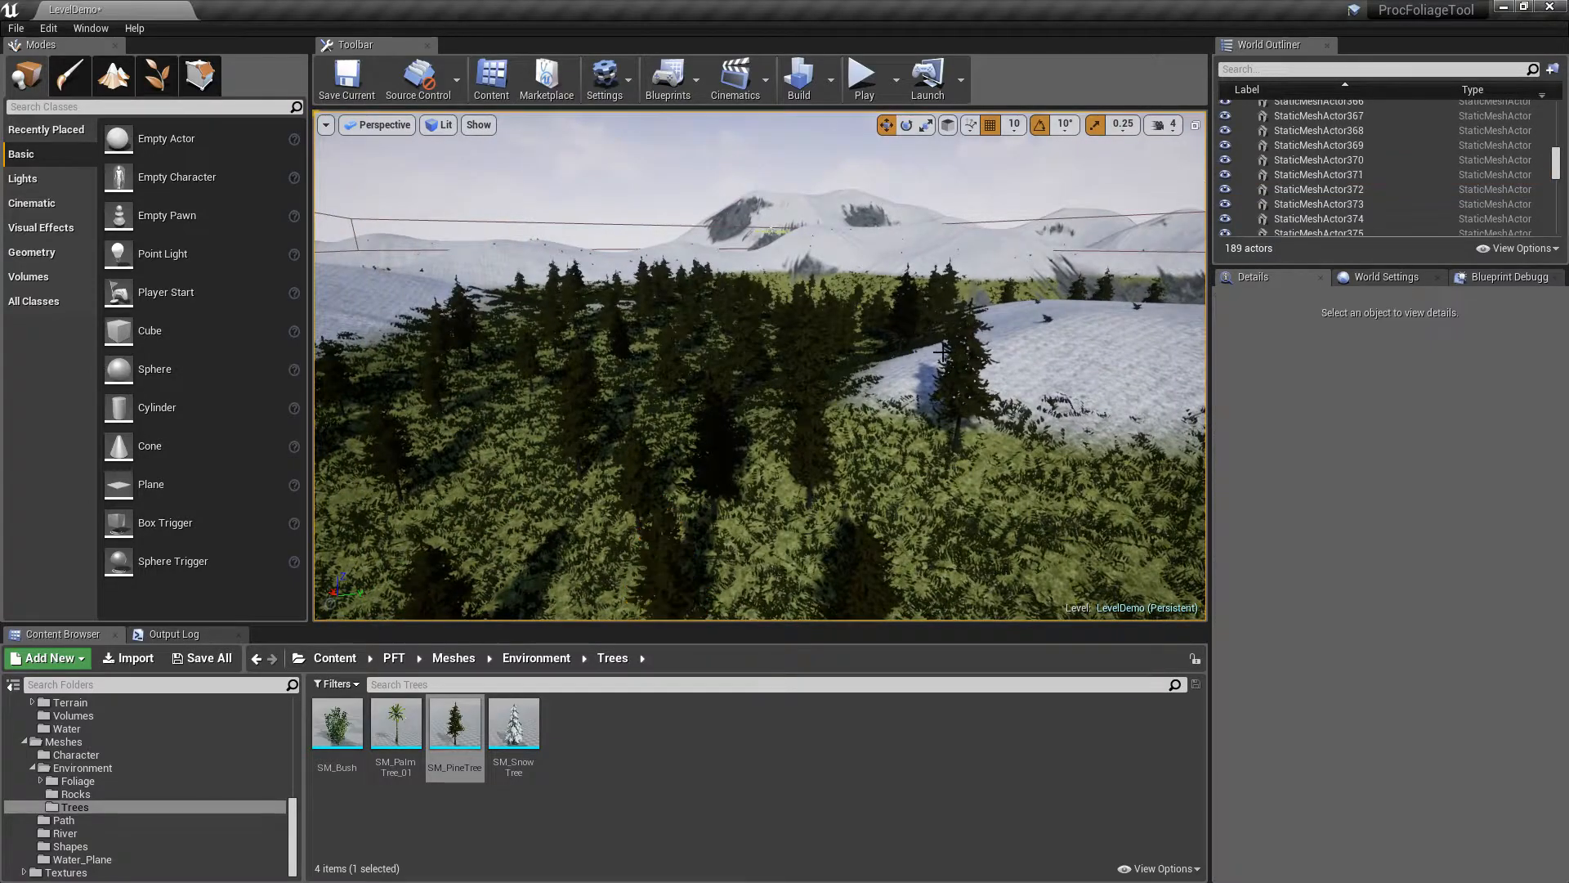
Reselect BP_ProceduralFoliagePlacementTool and delete every spawned pine tree with 5 Remove All
scroll(1347, 184, "up", 3)
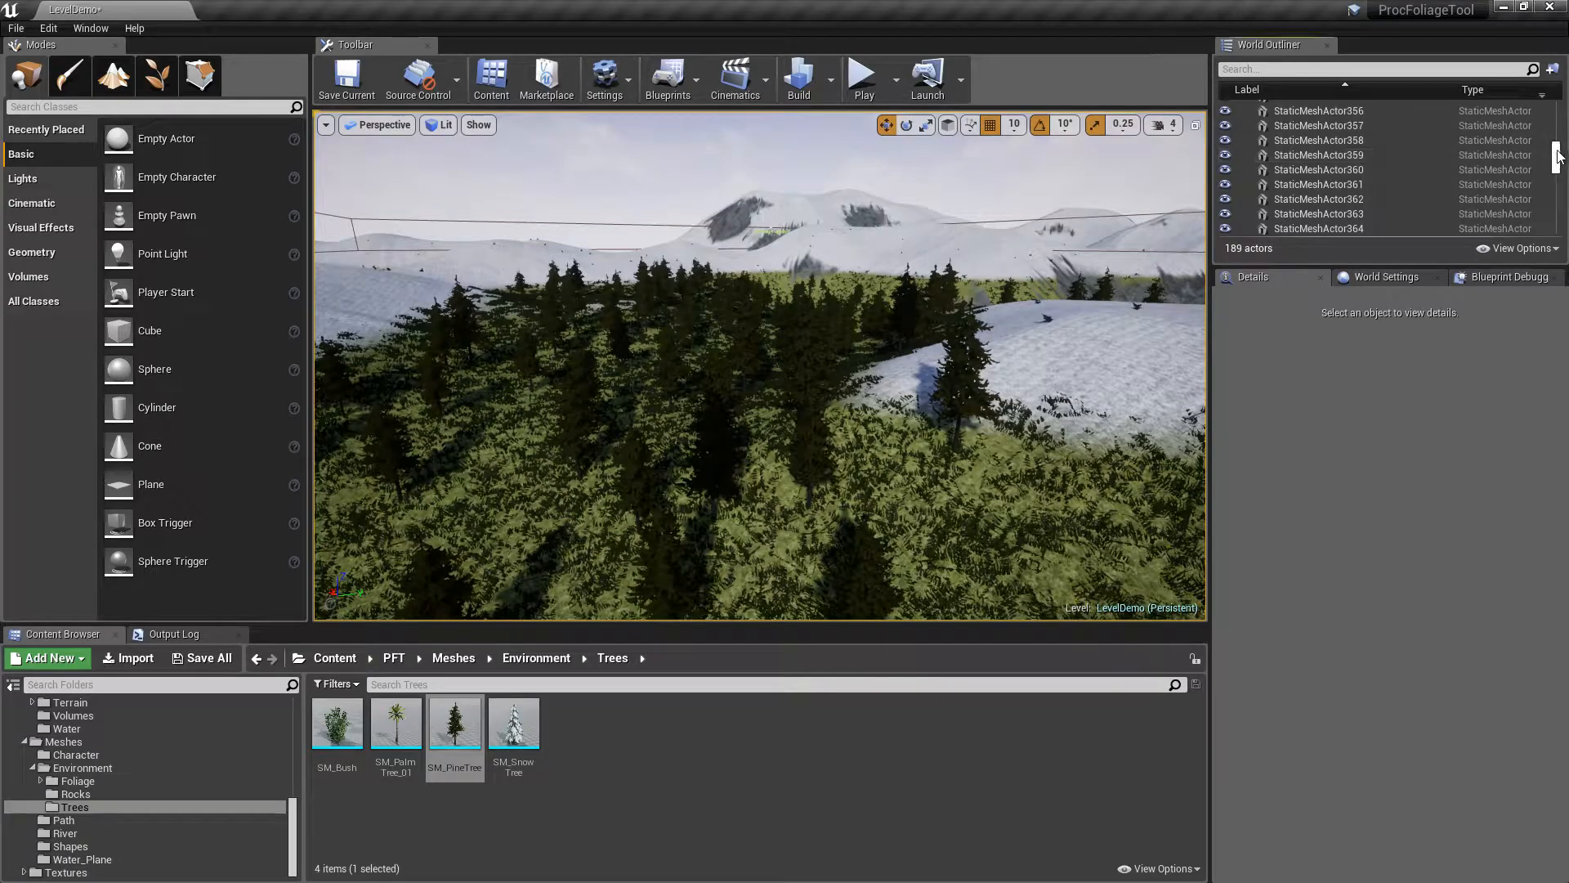
left_click_drag(1555, 159, 1556, 110)
left_click(1349, 196)
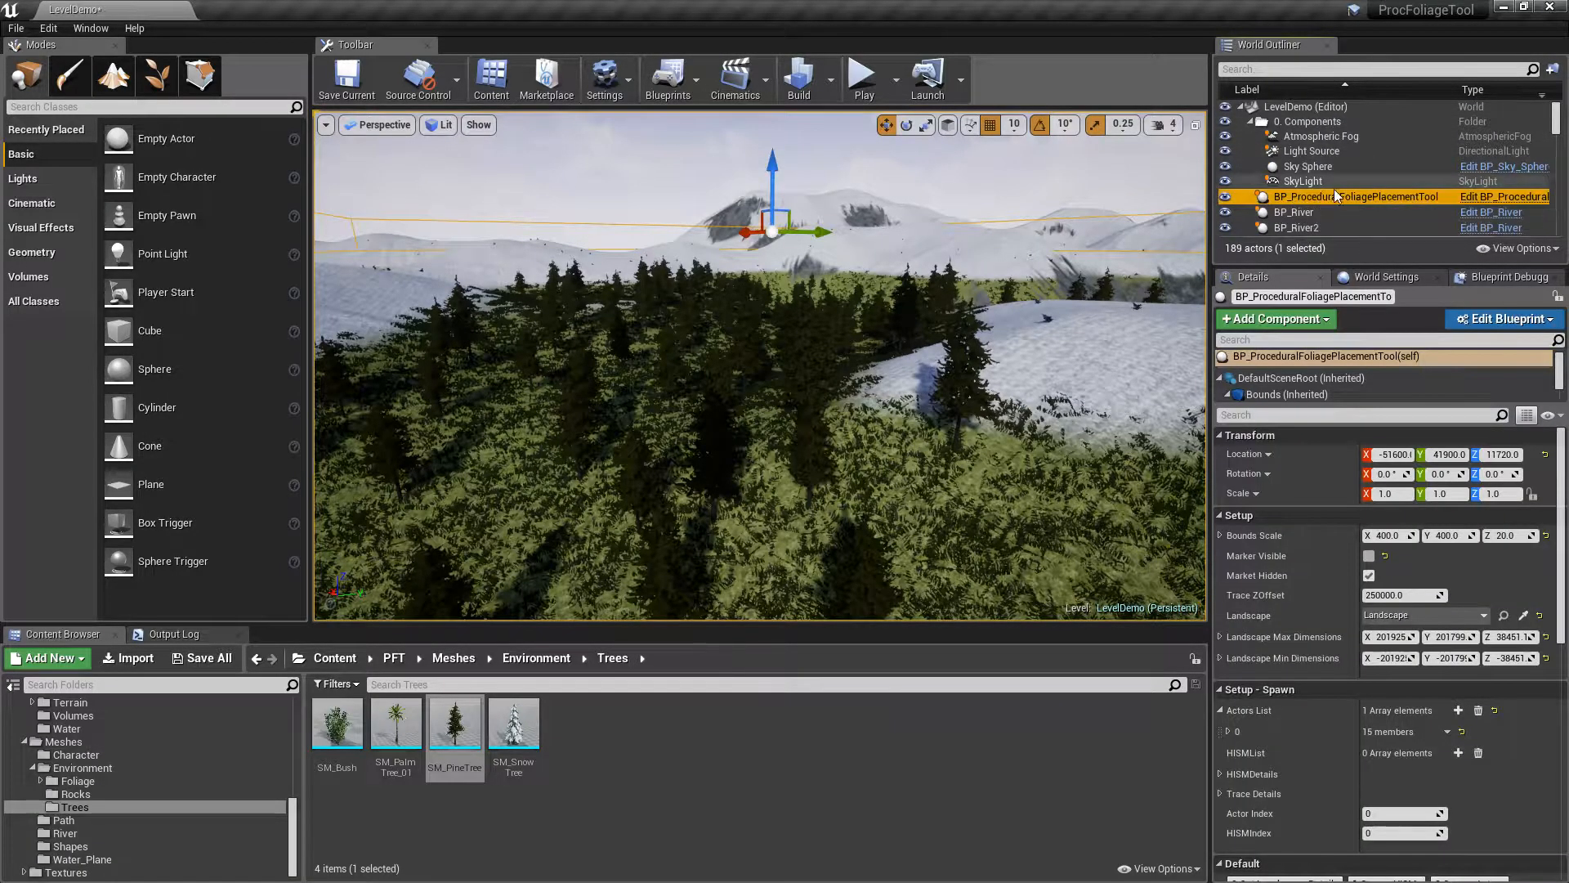
right_click_drag(760, 366, 817, 365)
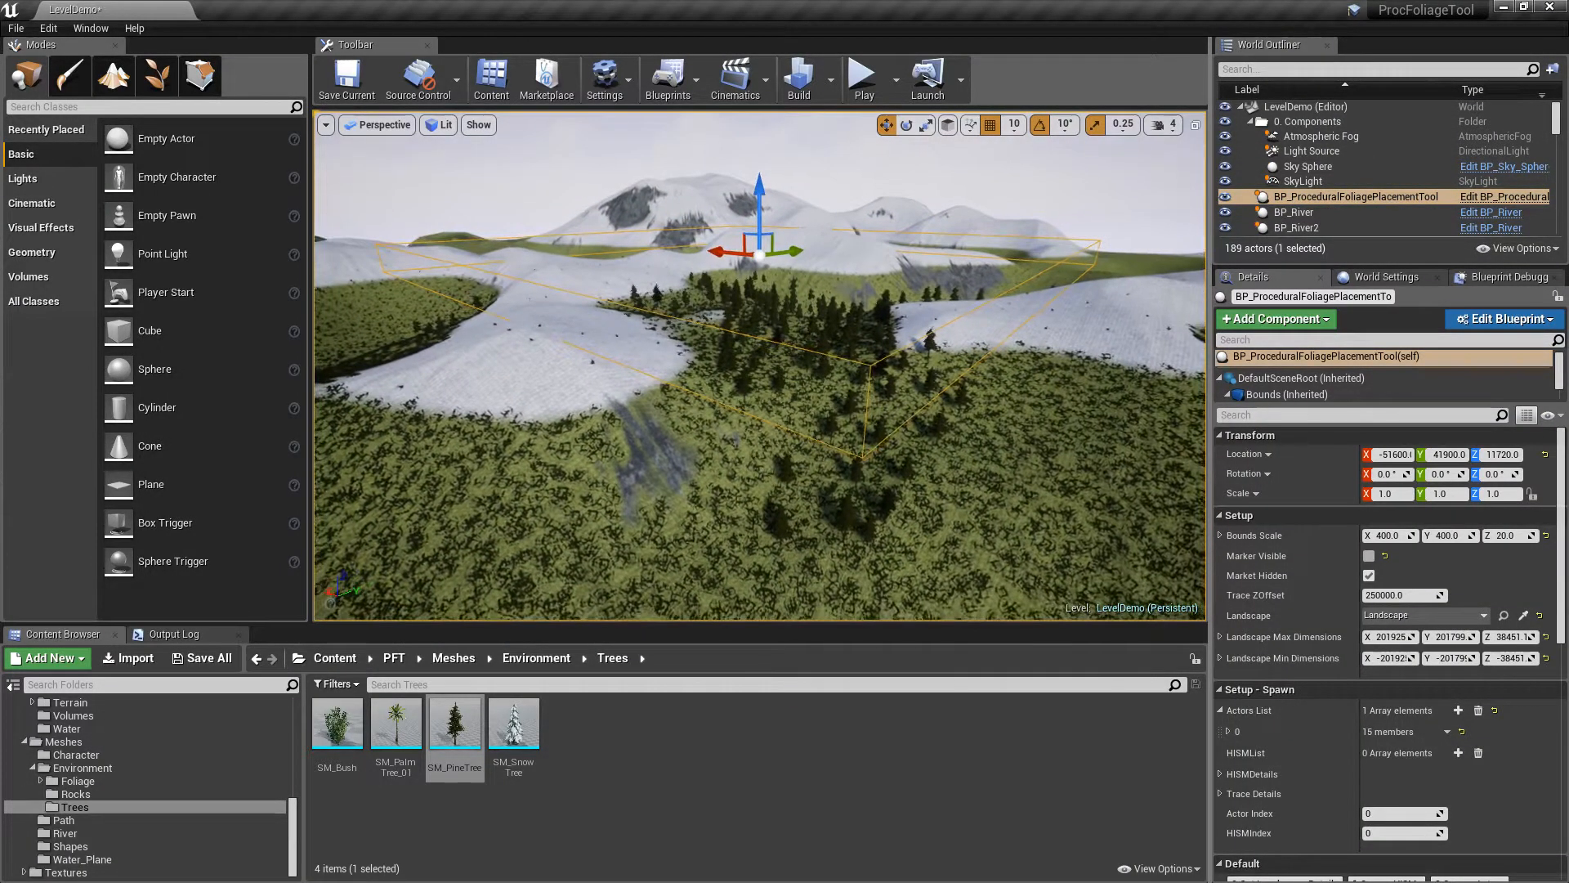
scroll(1301, 599, "down", 2)
scroll(1301, 597, "down", 3)
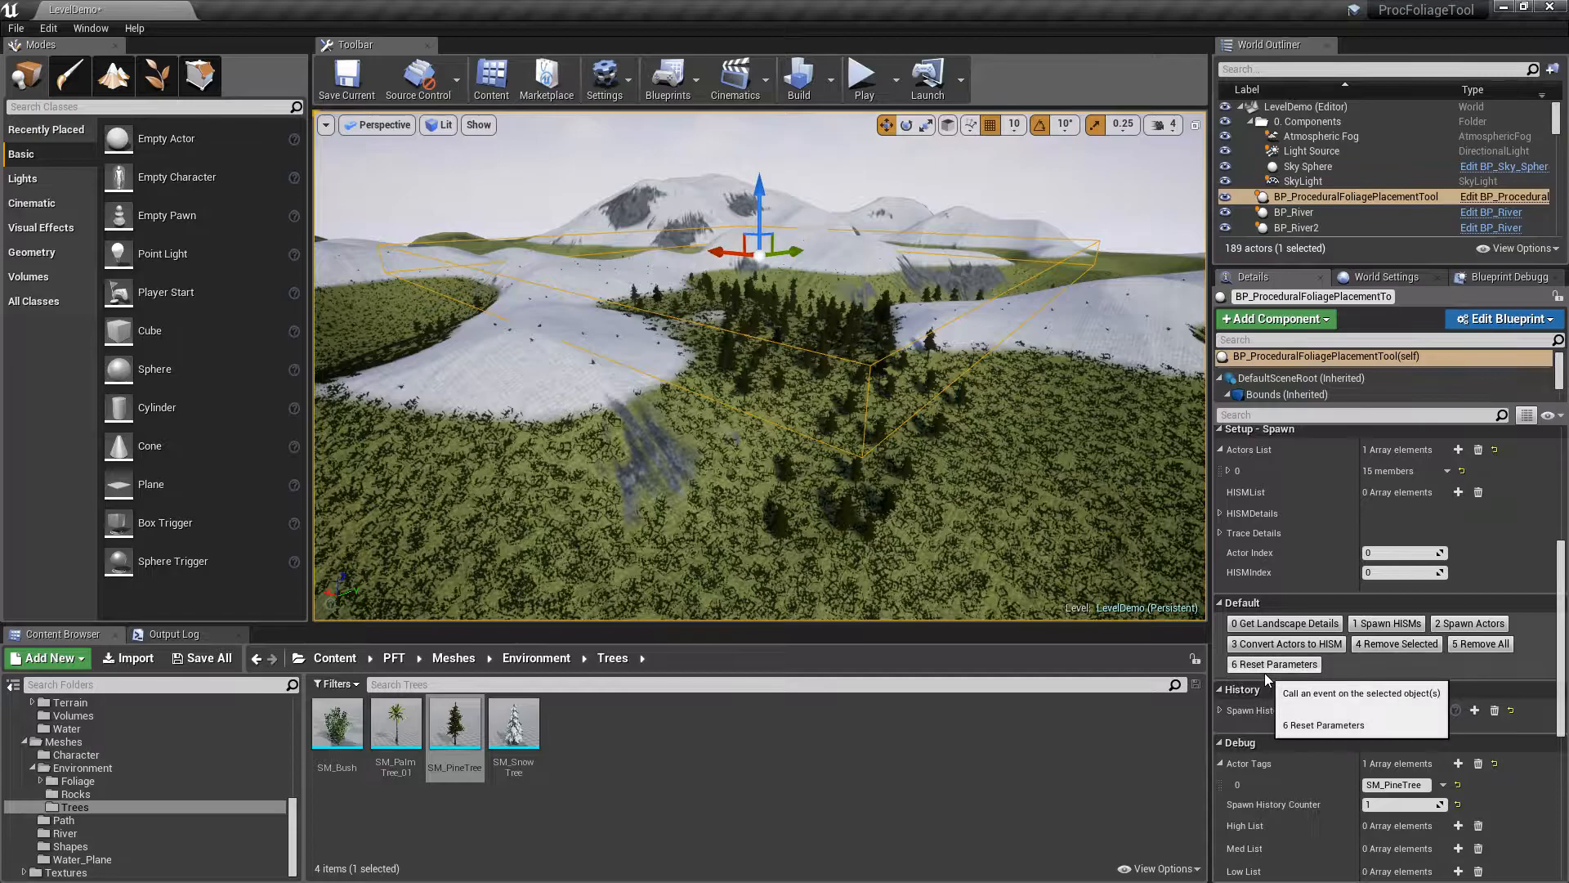
left_click(1484, 645)
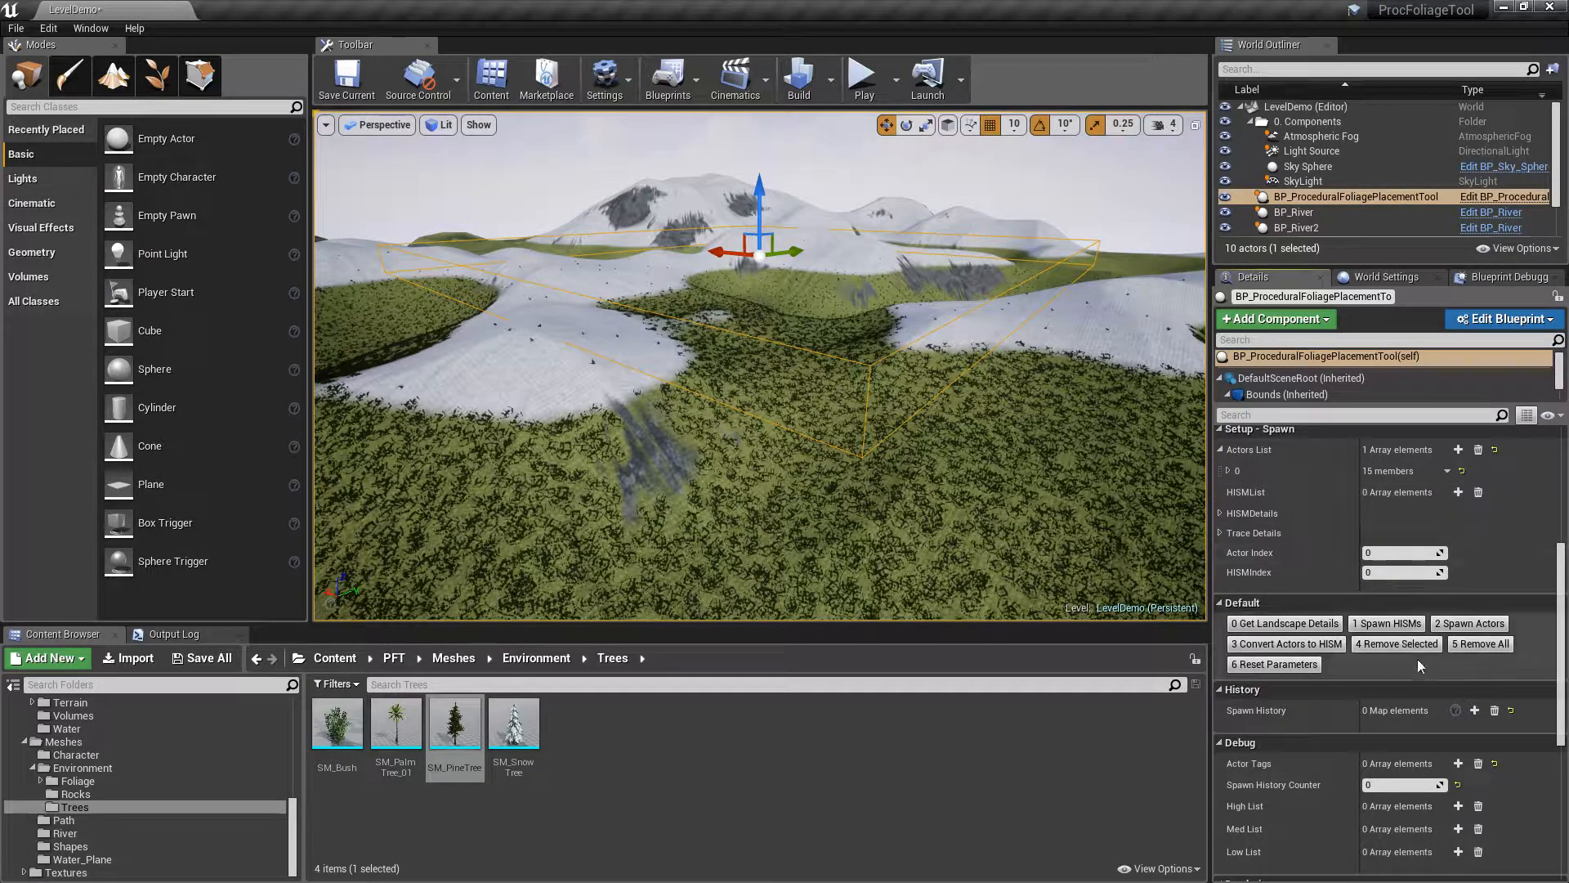
Run 2 Spawn Actors to place the pine trees again, and expand Actors List element 0 to review its Max spawn number
left_click(1481, 624)
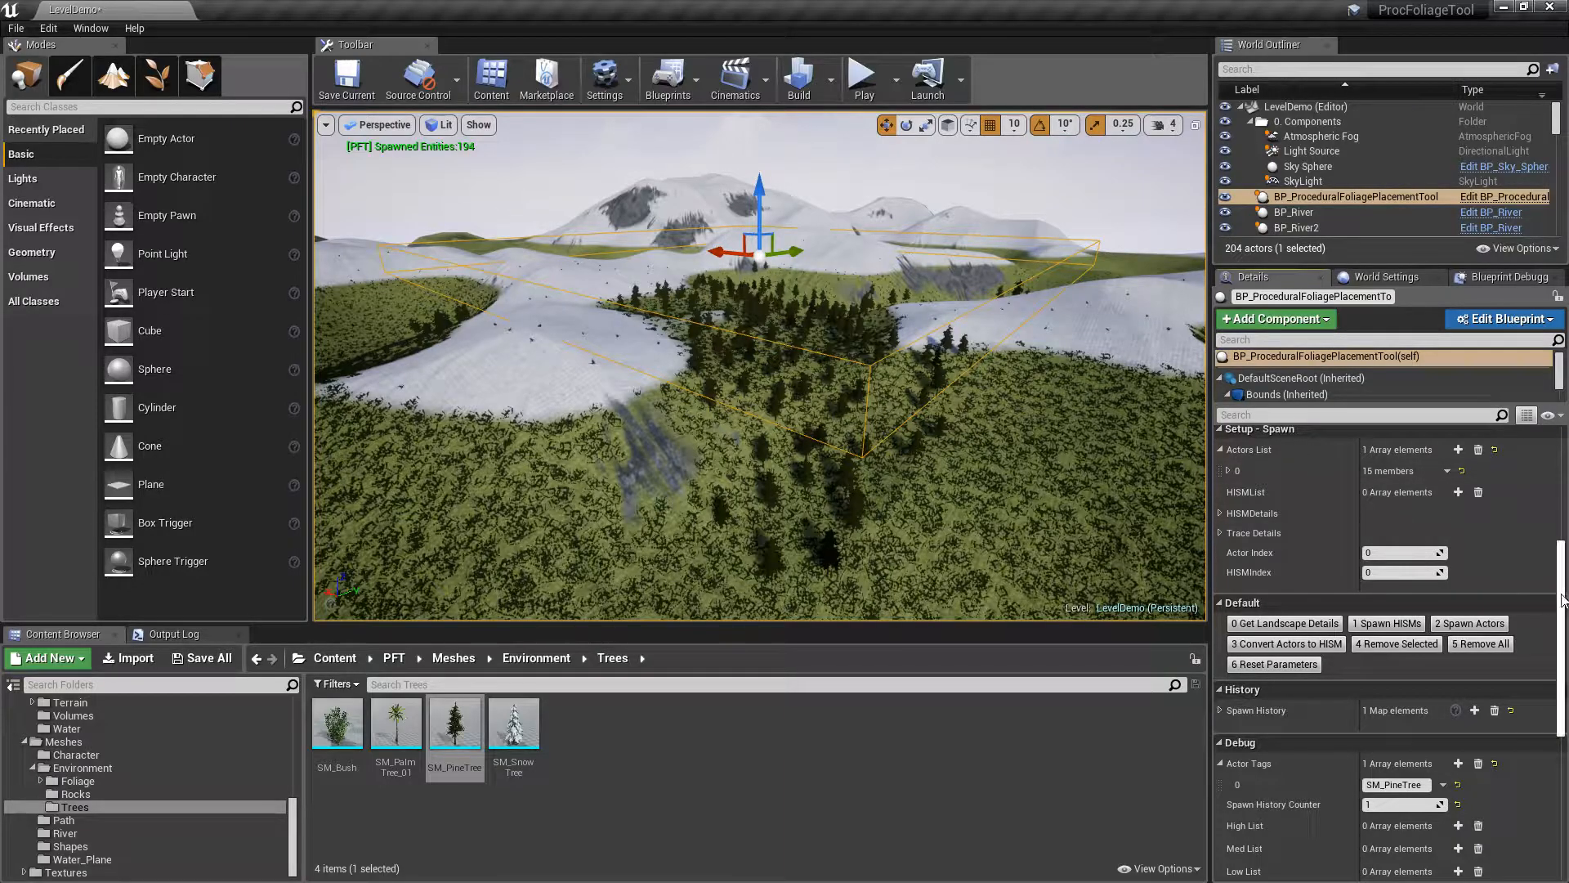
scroll(1374, 636, "up", 5)
left_click(1228, 708)
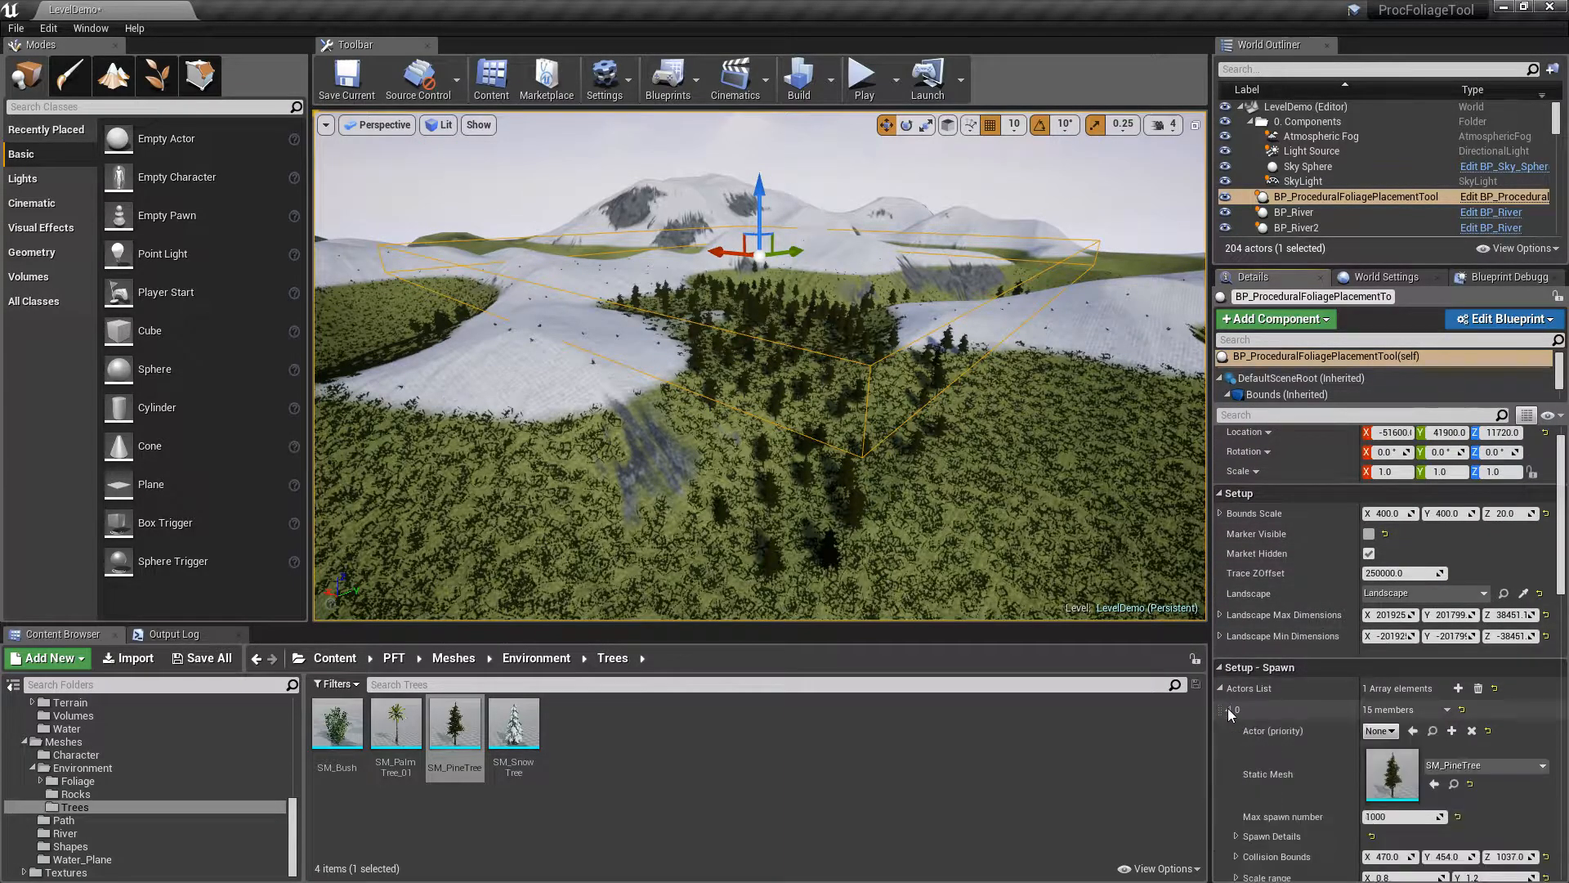
scroll(1389, 744, "down", 3)
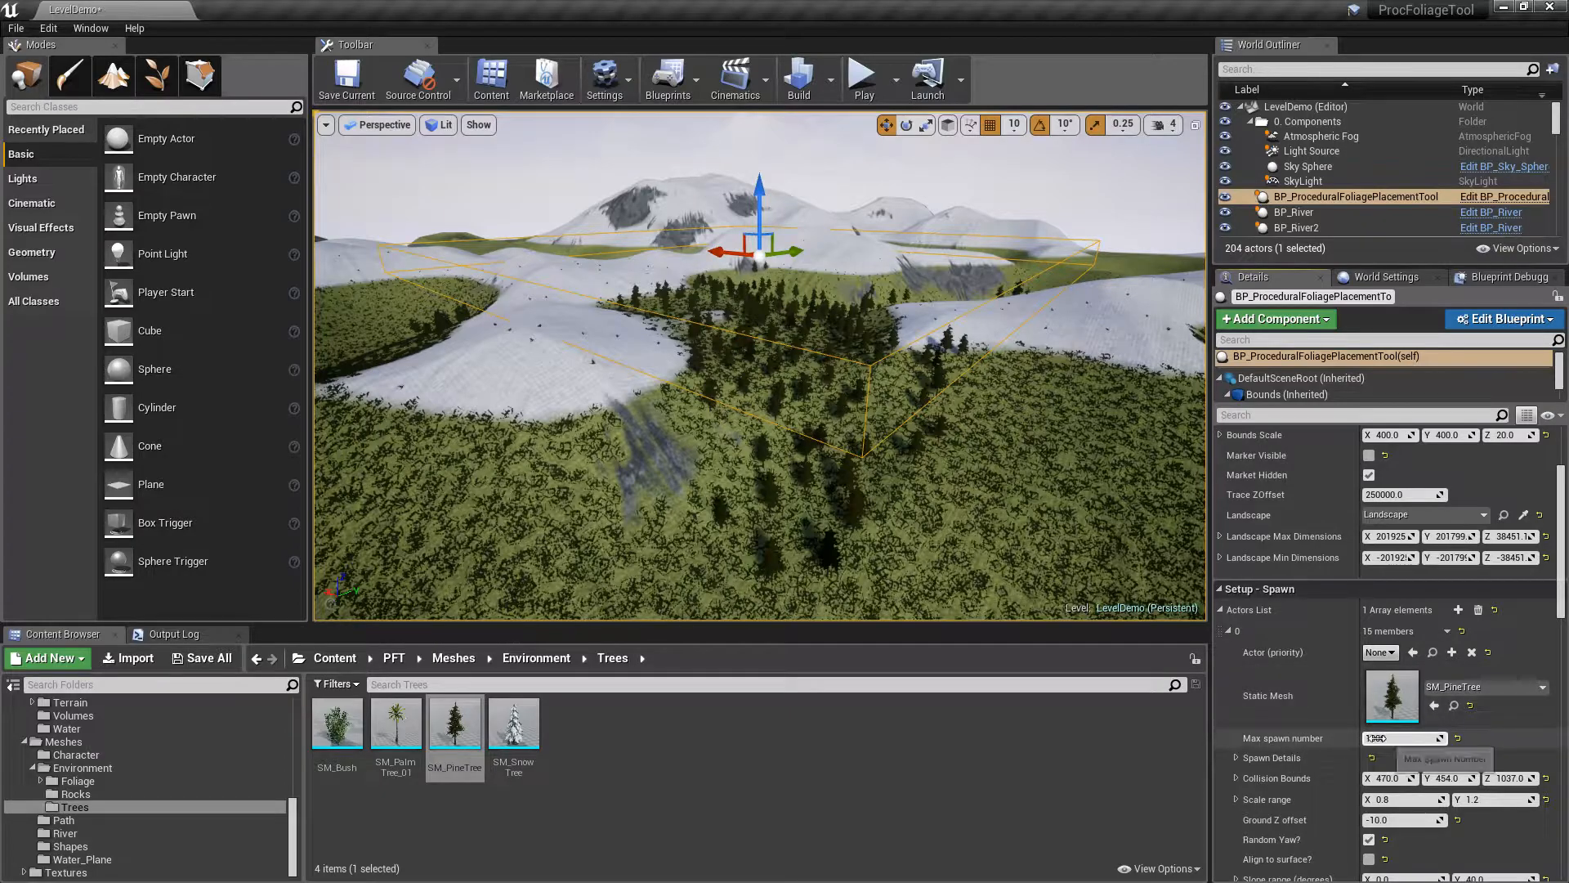
right_click_drag(687, 282, 793, 245)
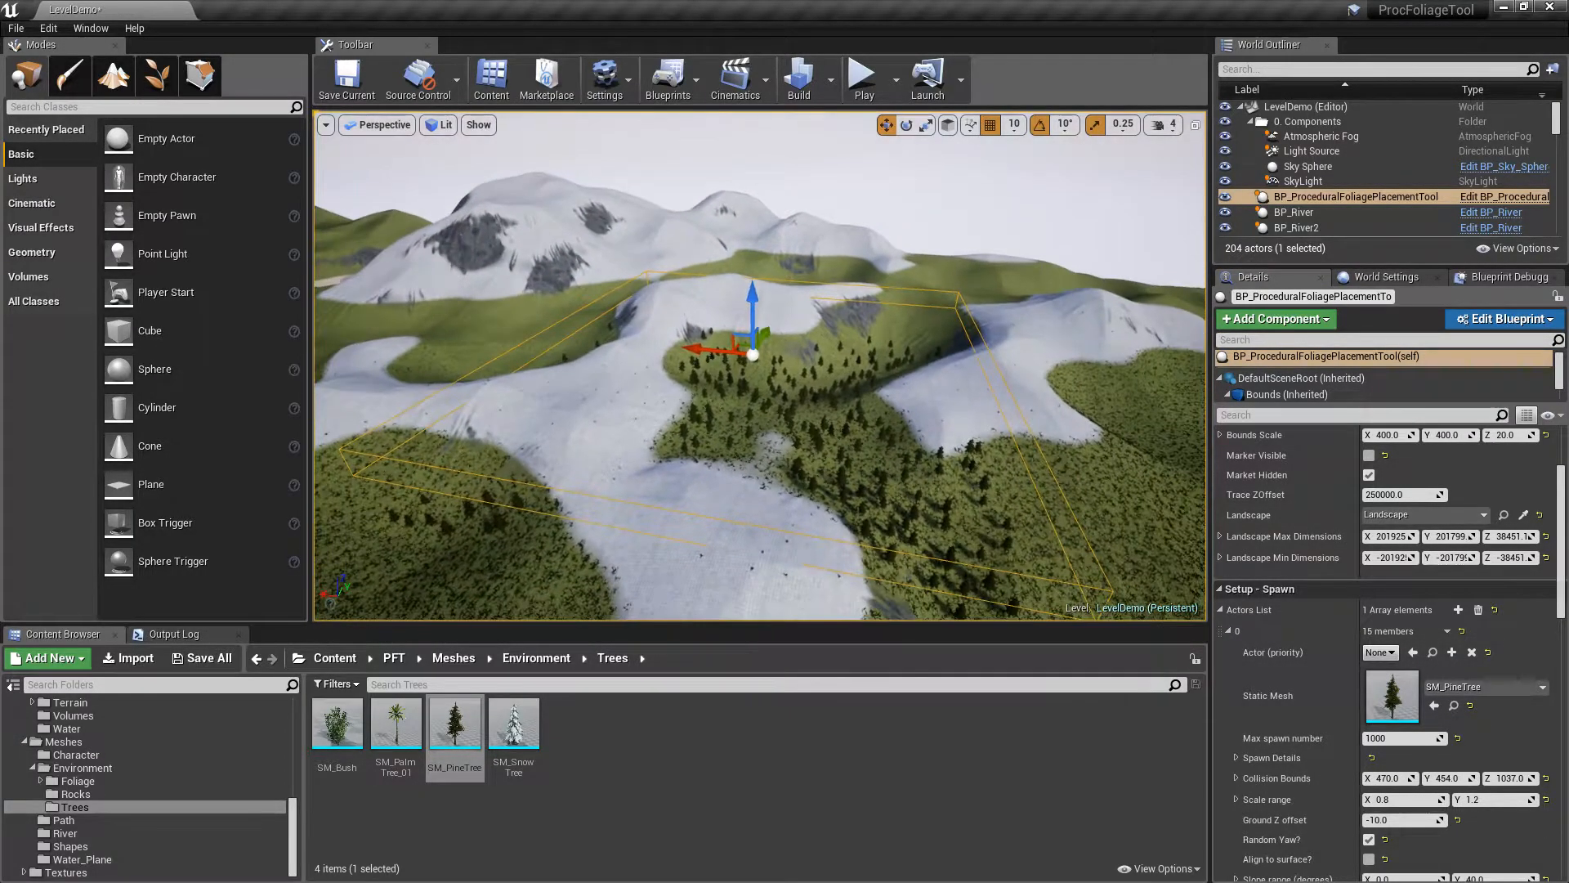
right_click(858, 384)
right_click_drag(858, 384, 768, 333)
right_click_drag(904, 376, 944, 355)
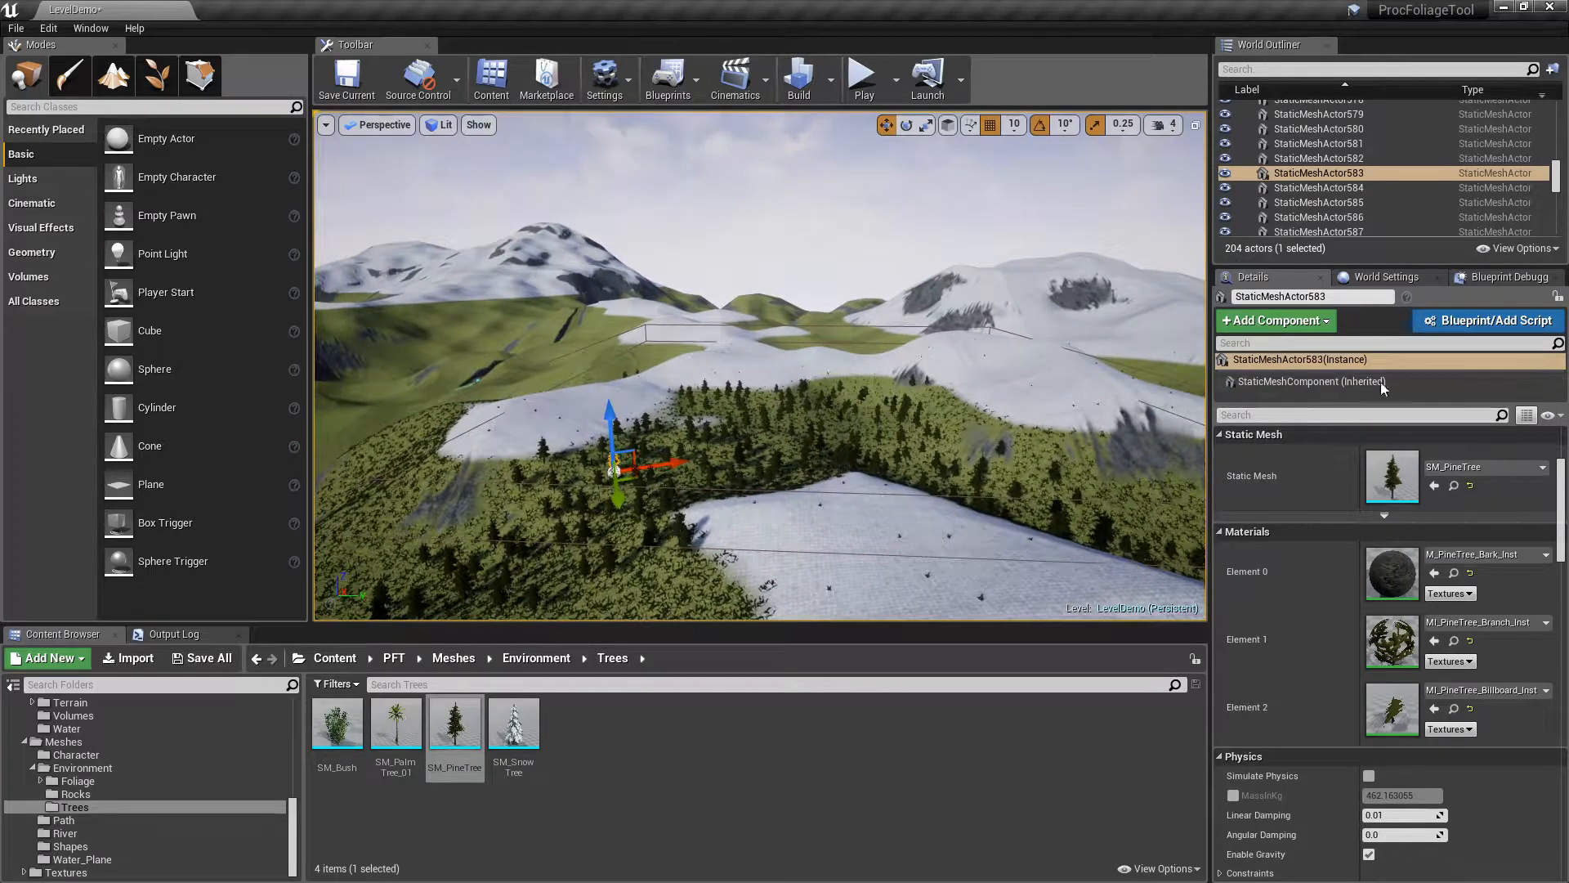
Reselect BP_ProceduralFoliagePlacementTool and run 2 Spawn Actors four more times to fill the gaps in the pine forest
left_click_drag(1558, 186, 1558, 123)
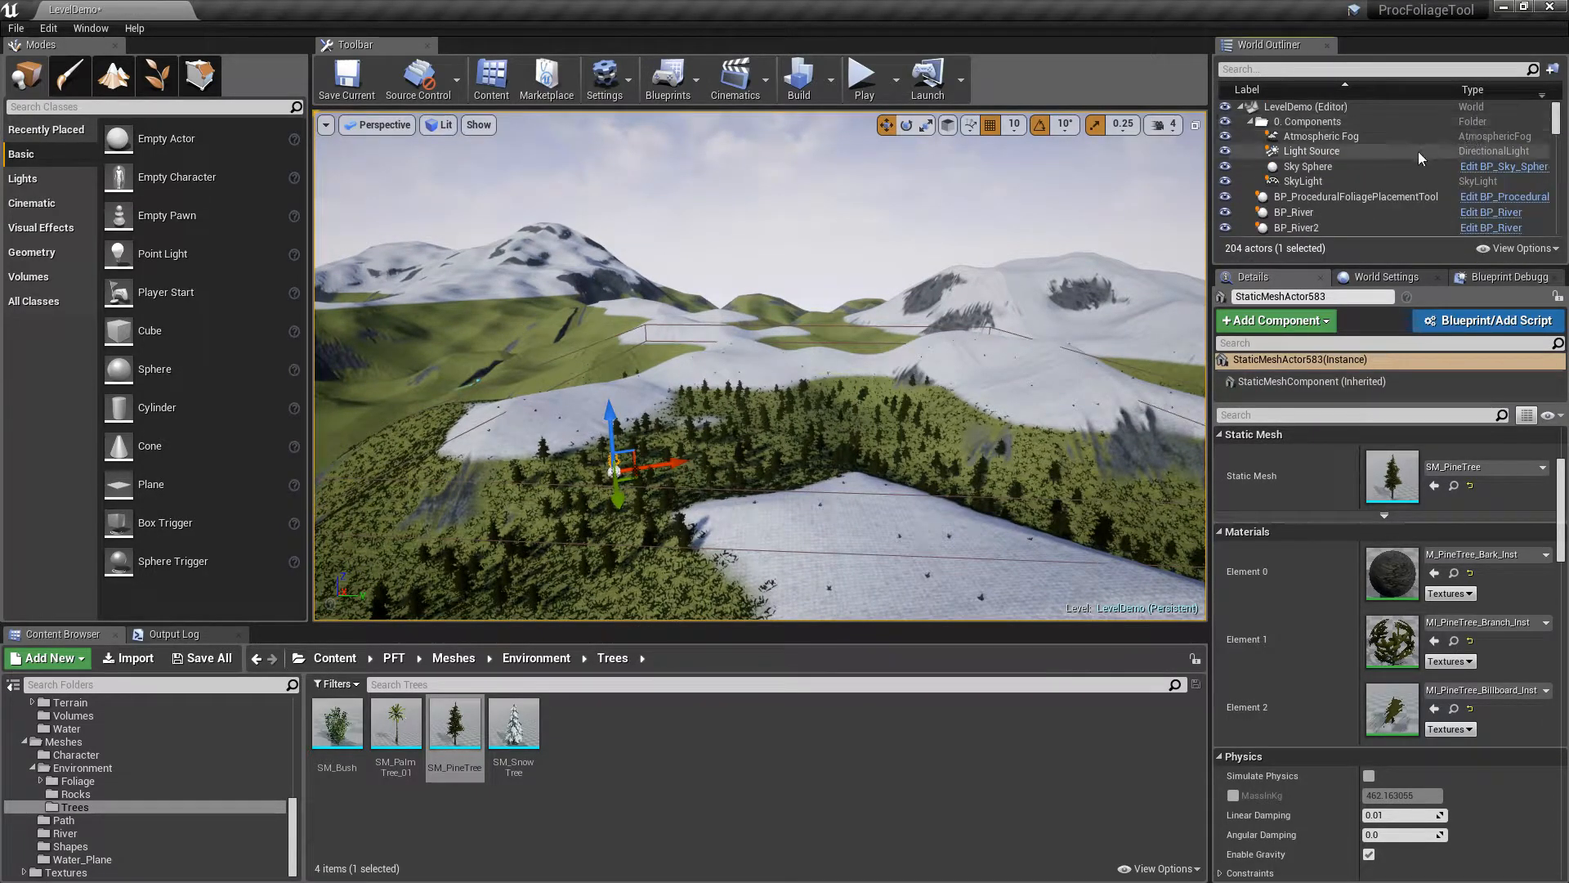
left_click(1363, 199)
scroll(1399, 587, "down", 3)
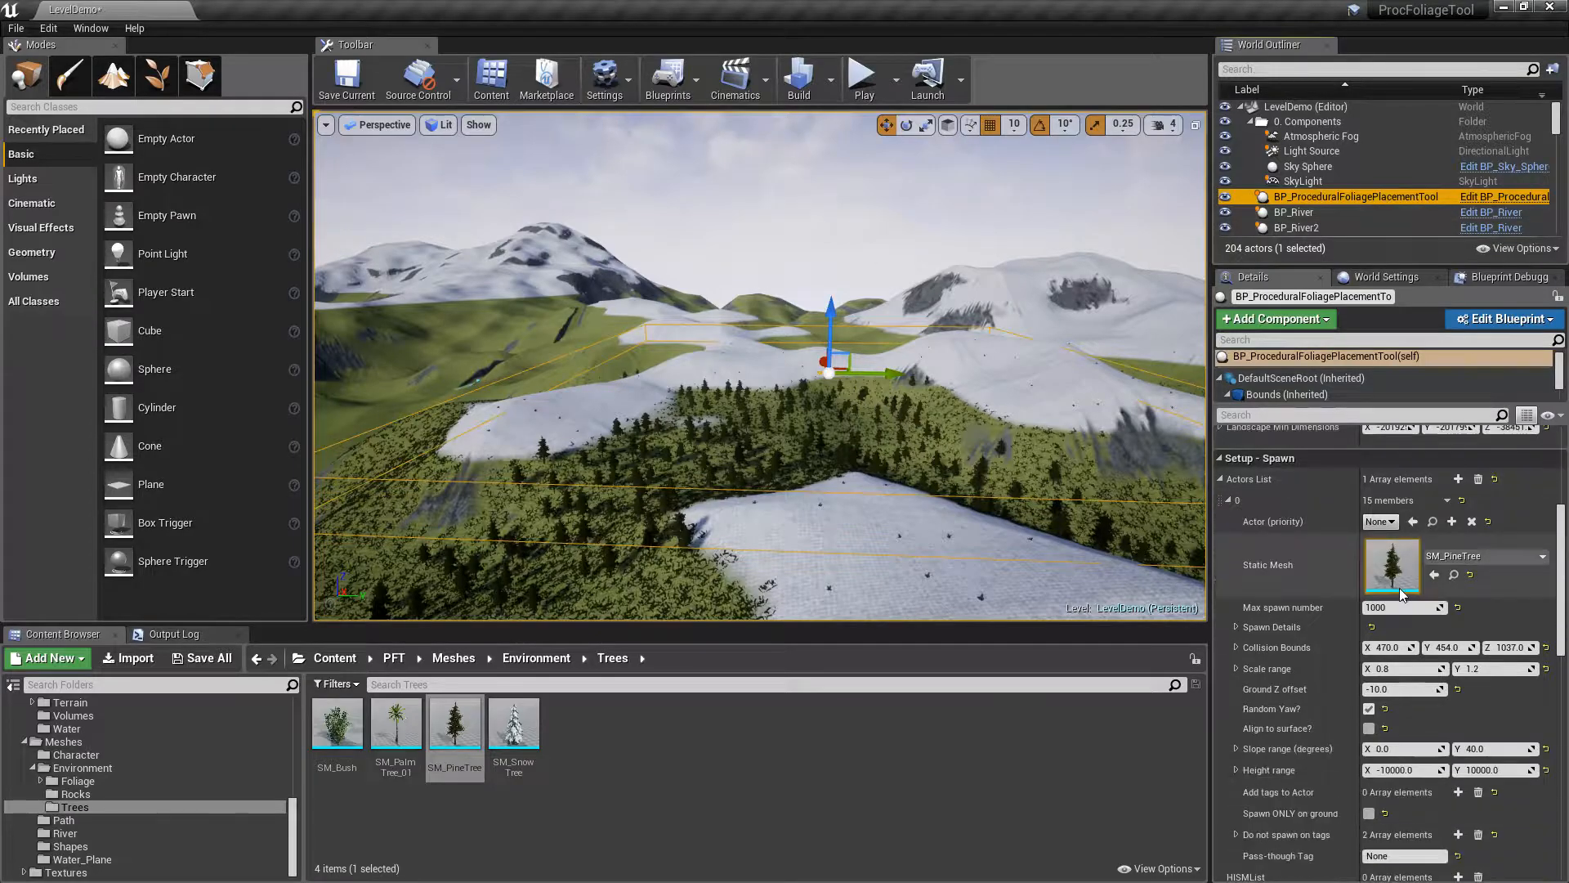
scroll(1399, 611, "down", 3)
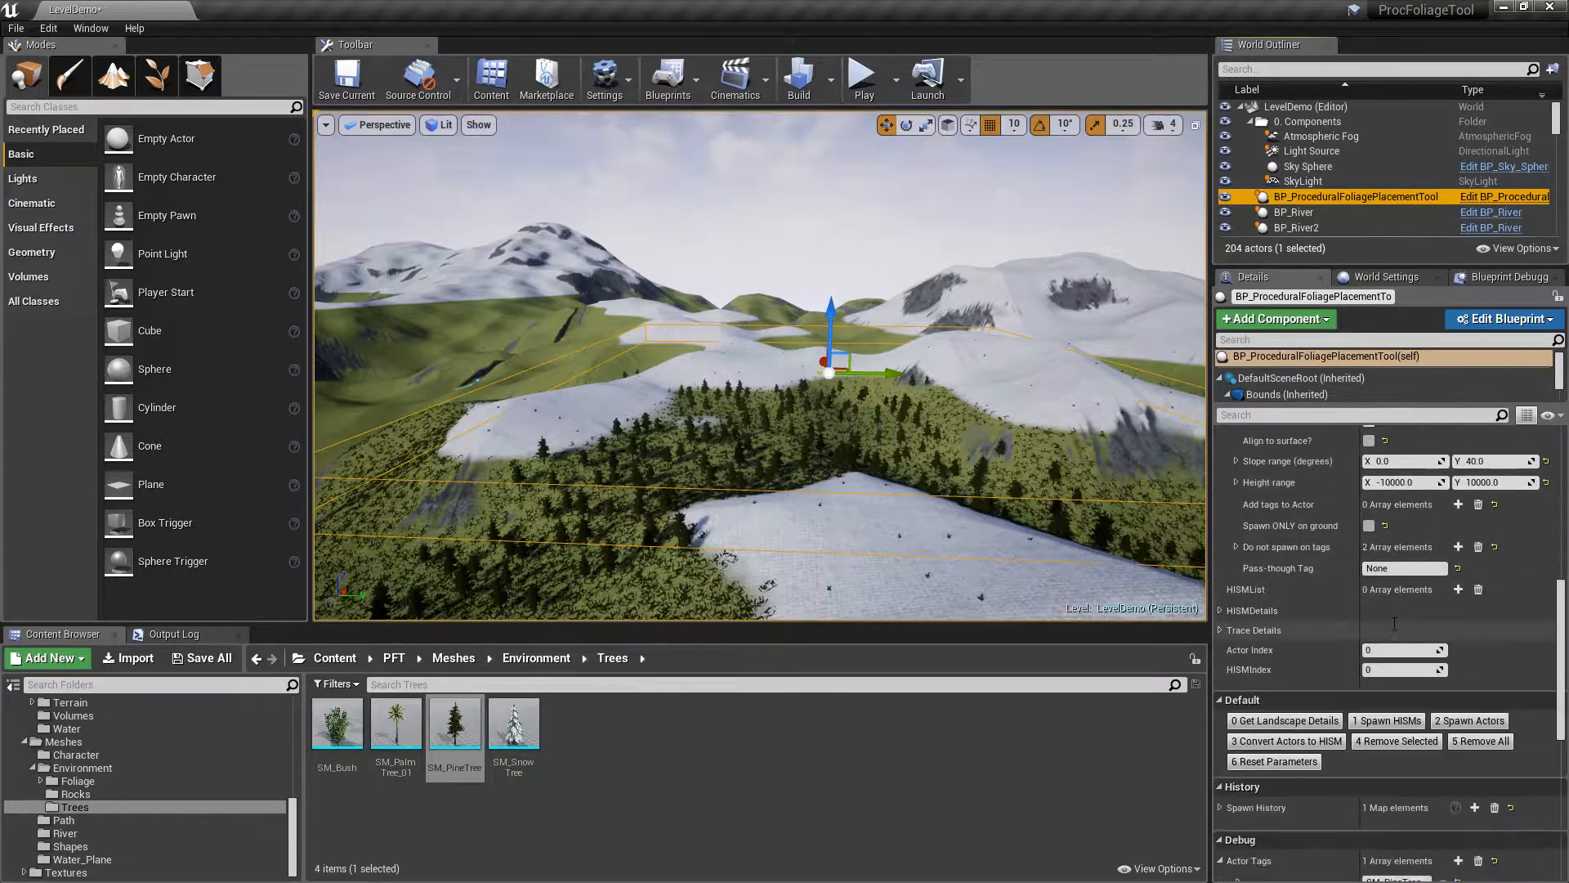
left_click(1472, 721)
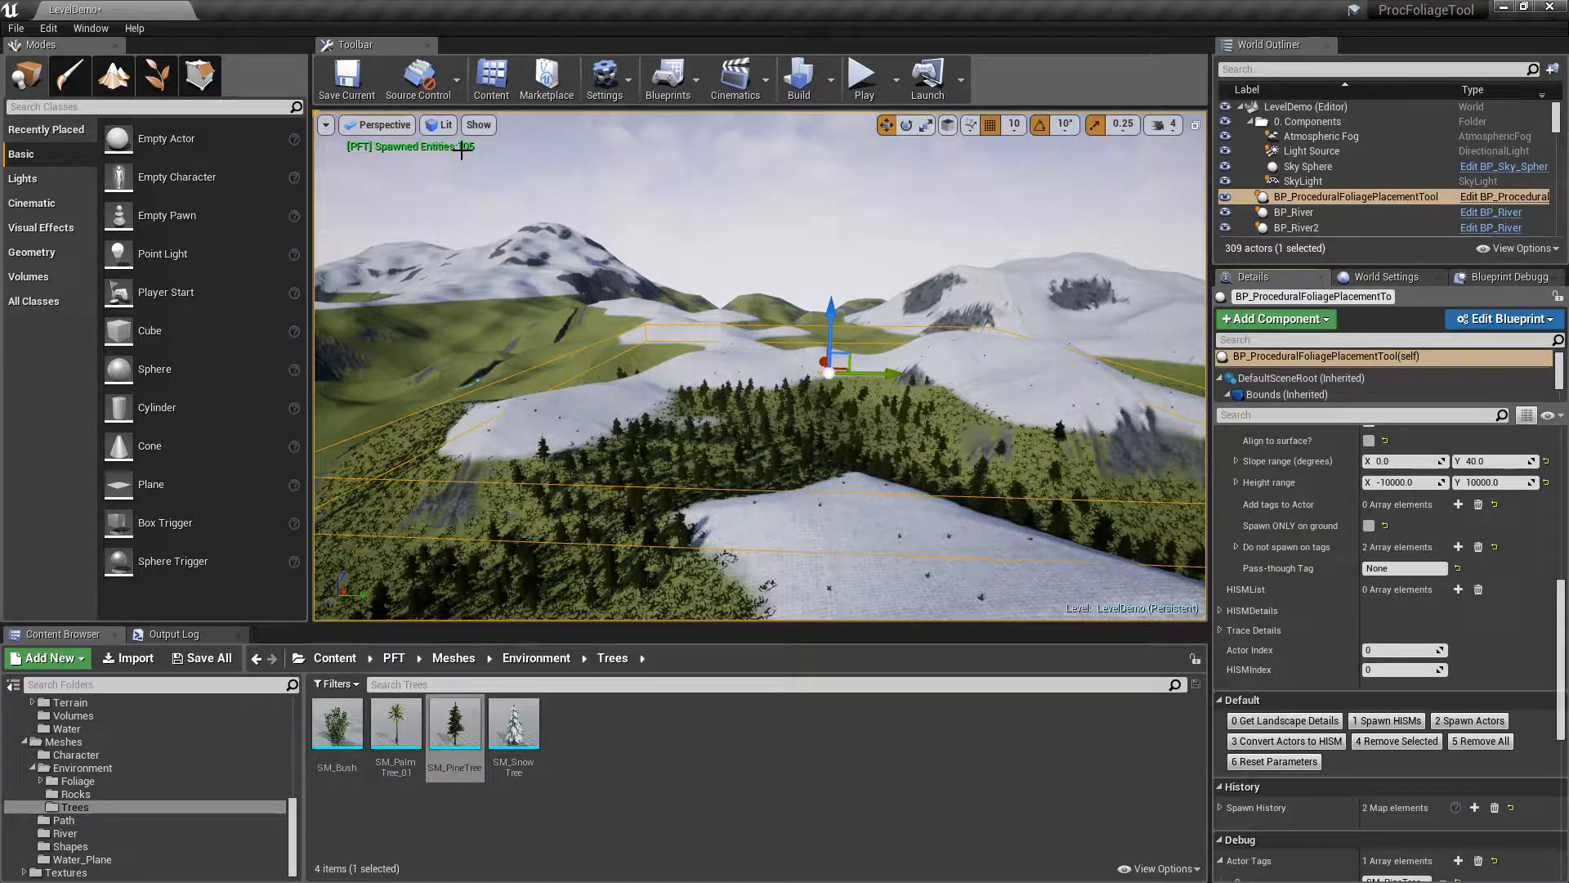
left_click(1480, 727)
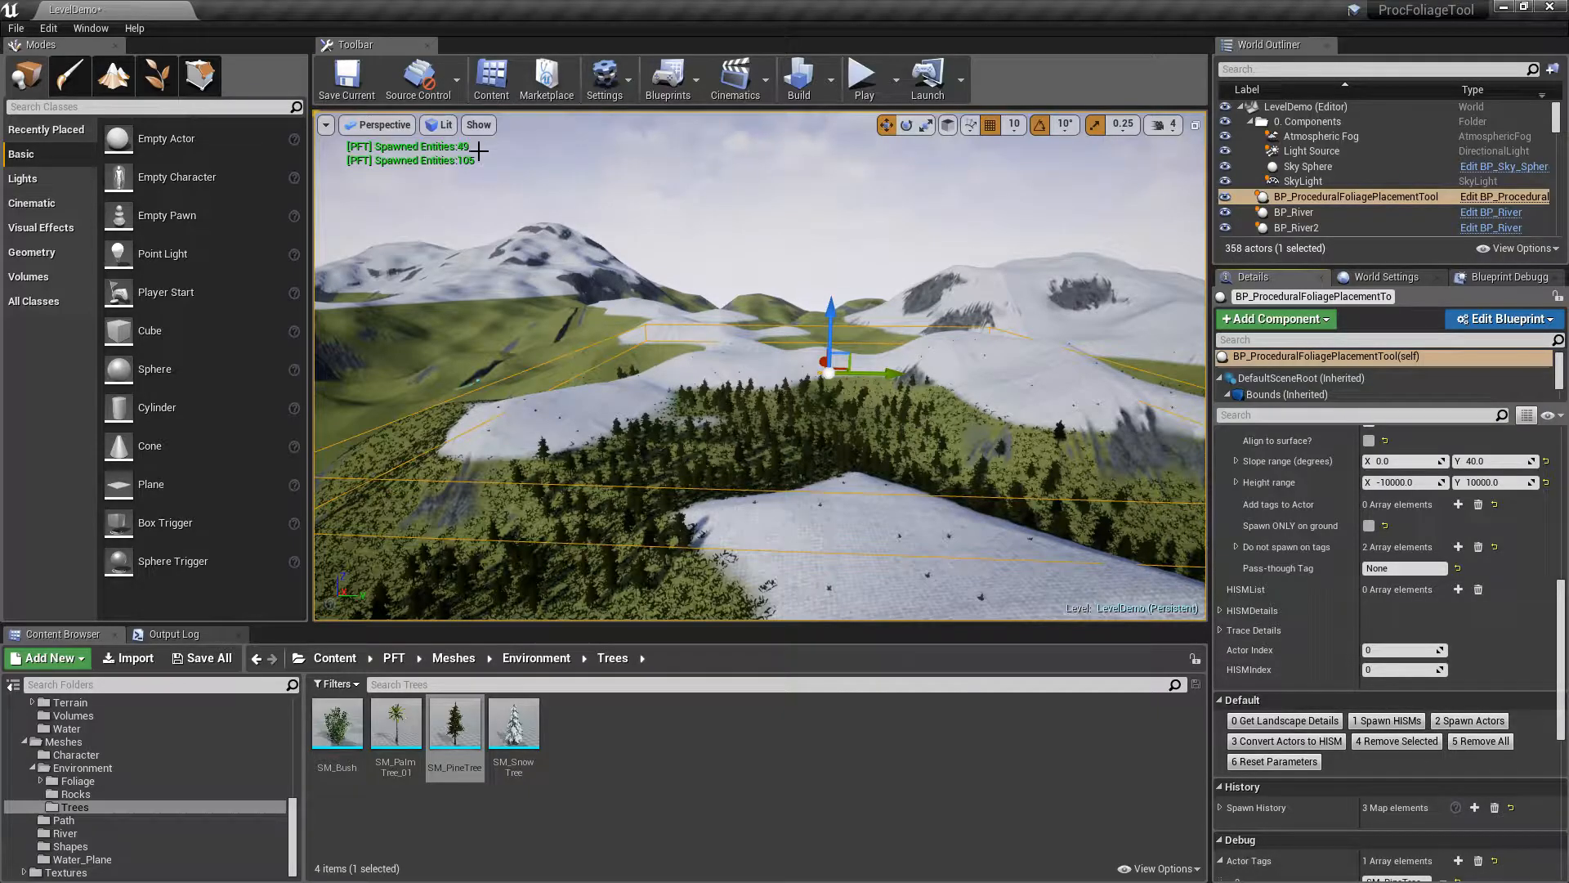
left_click_drag(533, 213, 507, 122)
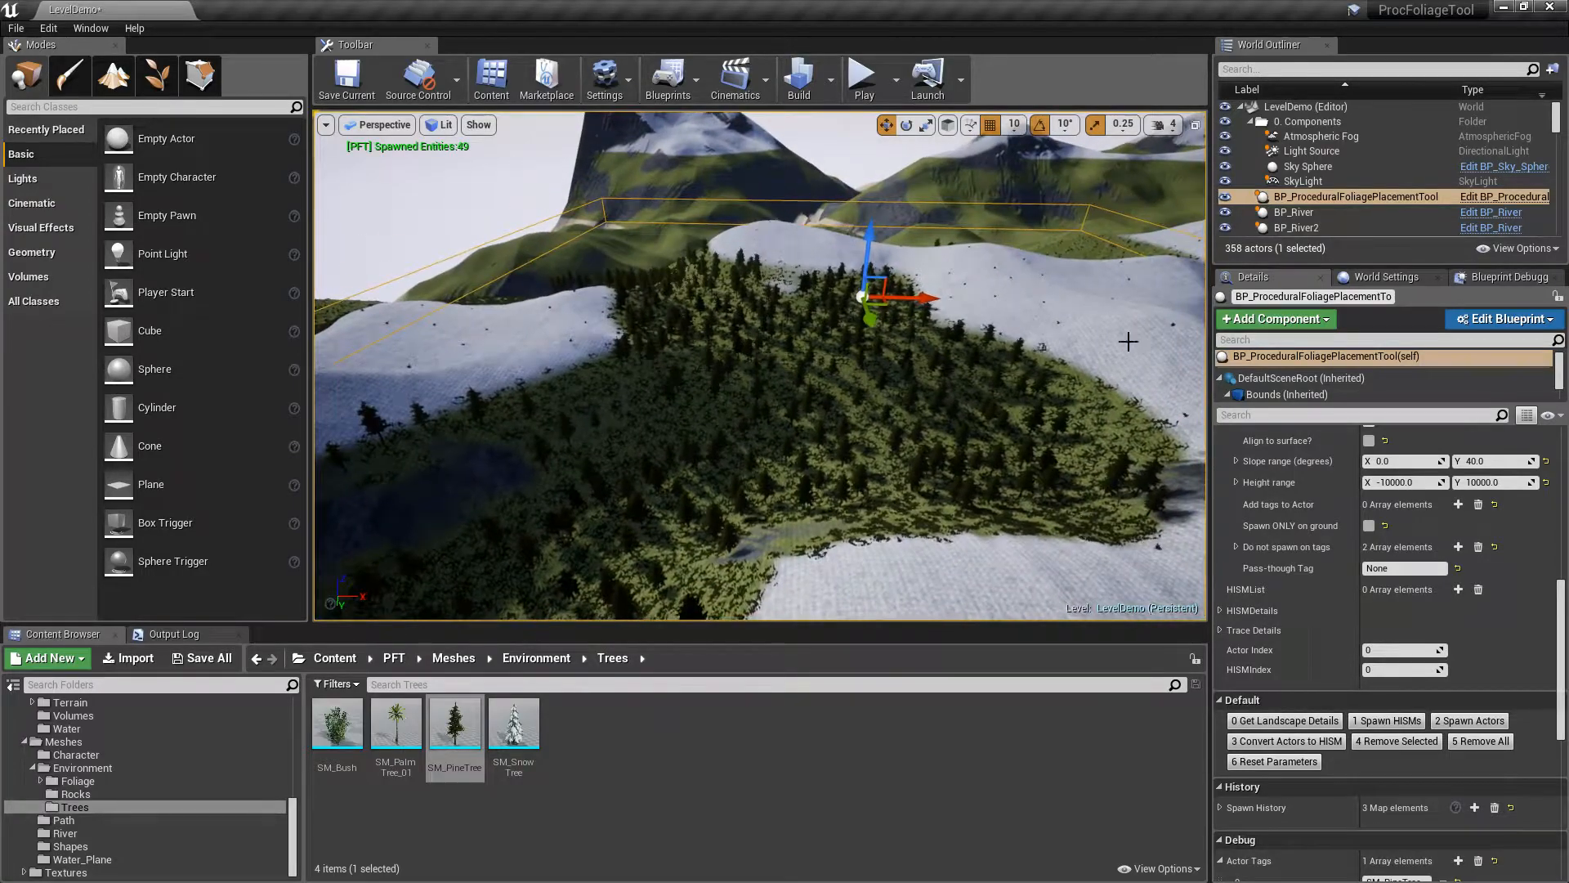
left_click(1498, 720)
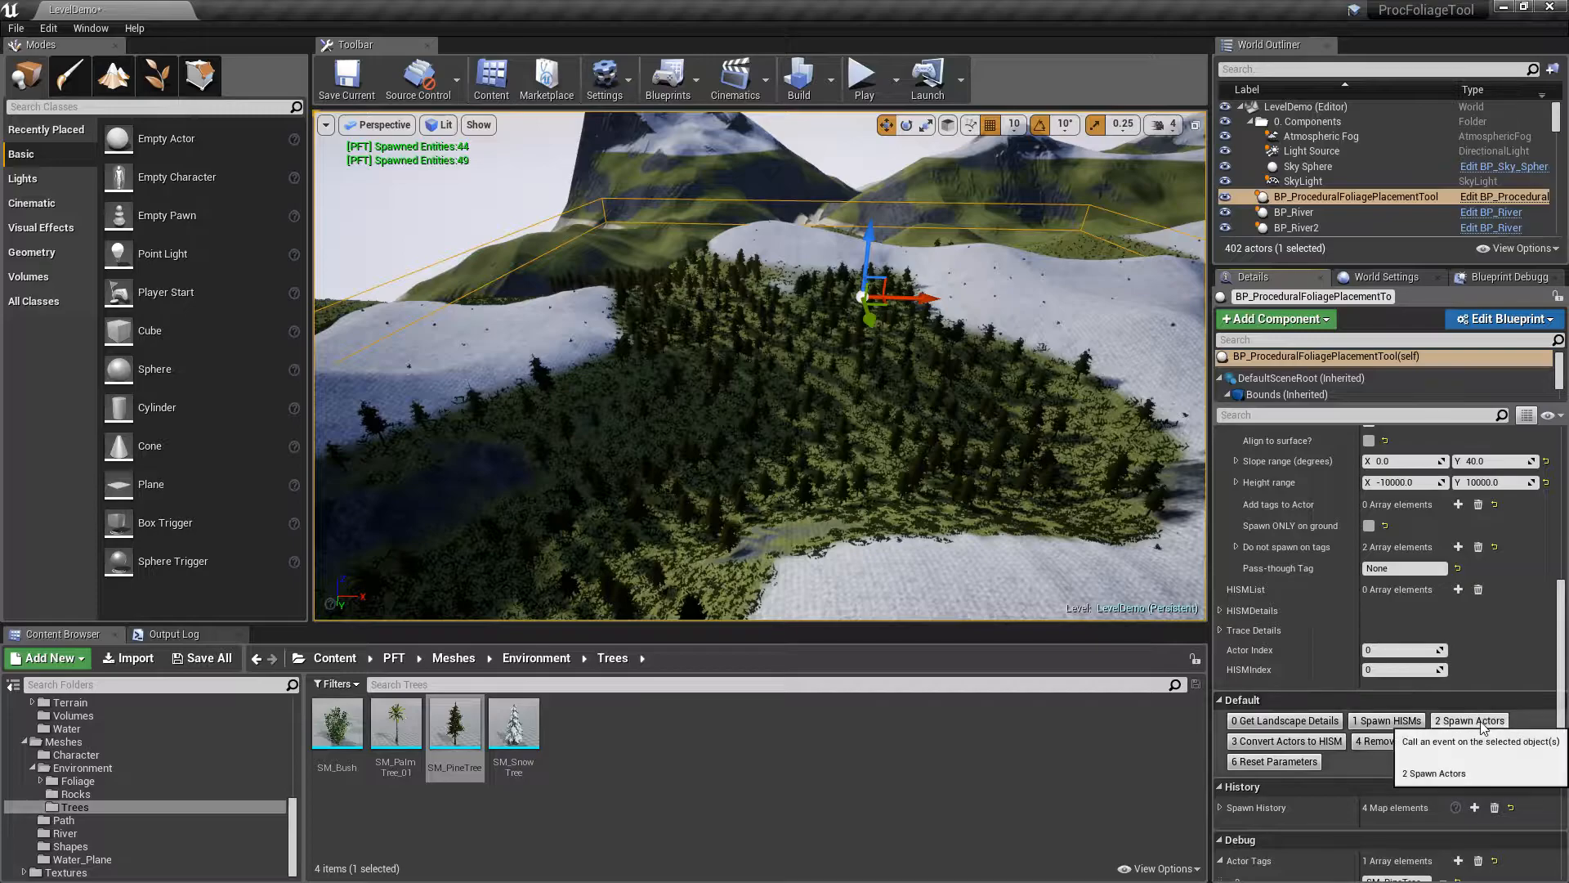
left_click(1472, 720)
Inspect the denser pine forest from above and from the side, and return to the Actors List element 0 settings
left_click_drag(760, 368, 760, 294)
right_click_drag(761, 367, 1066, 351)
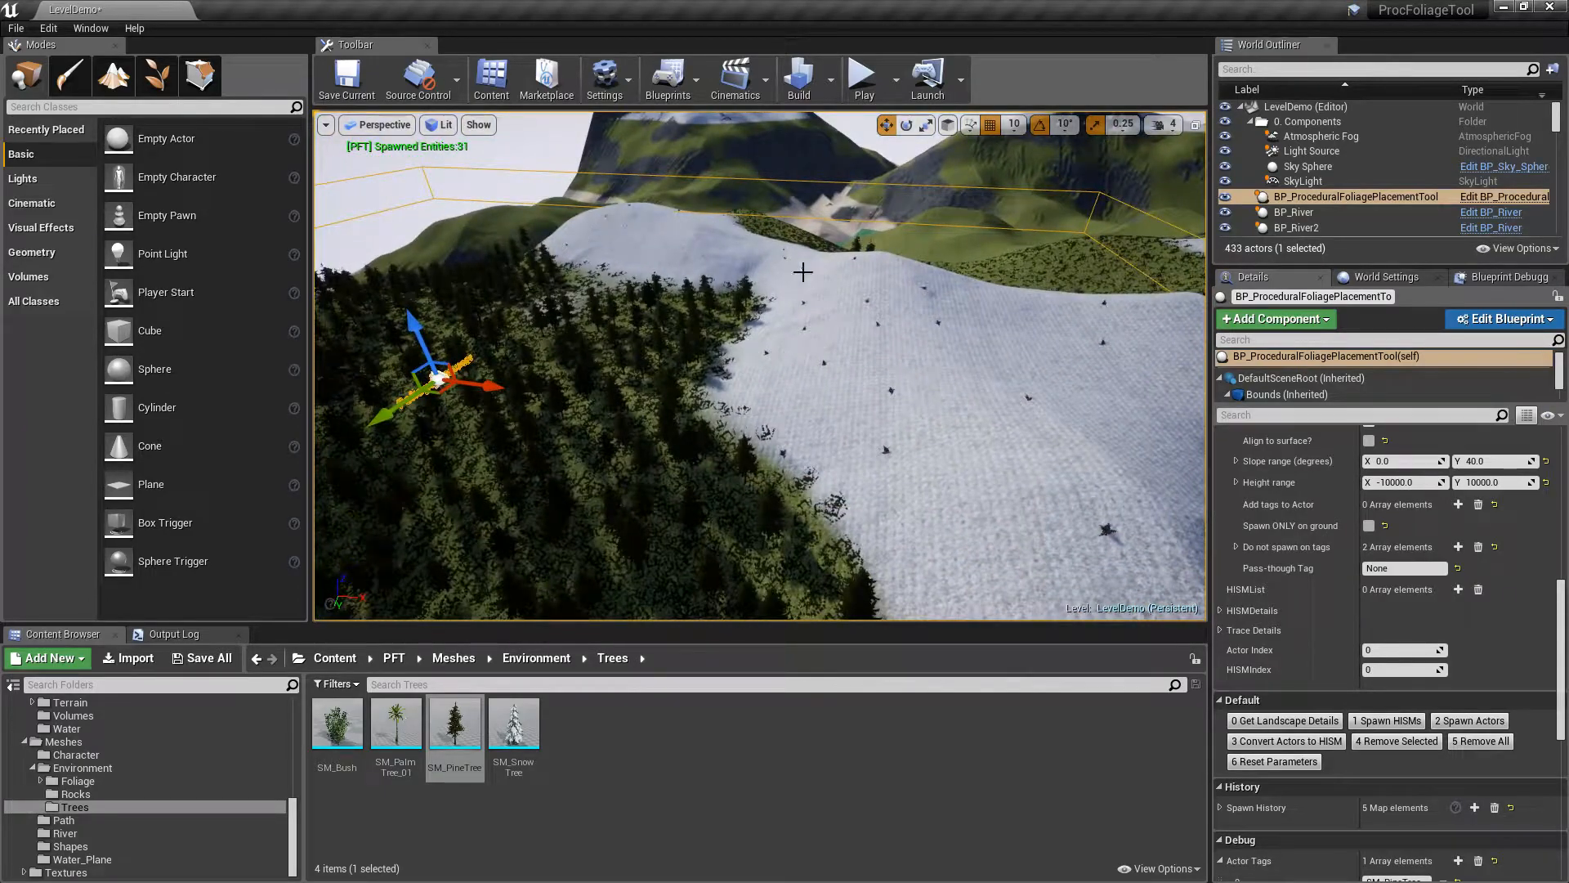
right_click_drag(950, 397, 907, 397)
key("f")
left_click_drag(811, 369, 810, 271, "alt")
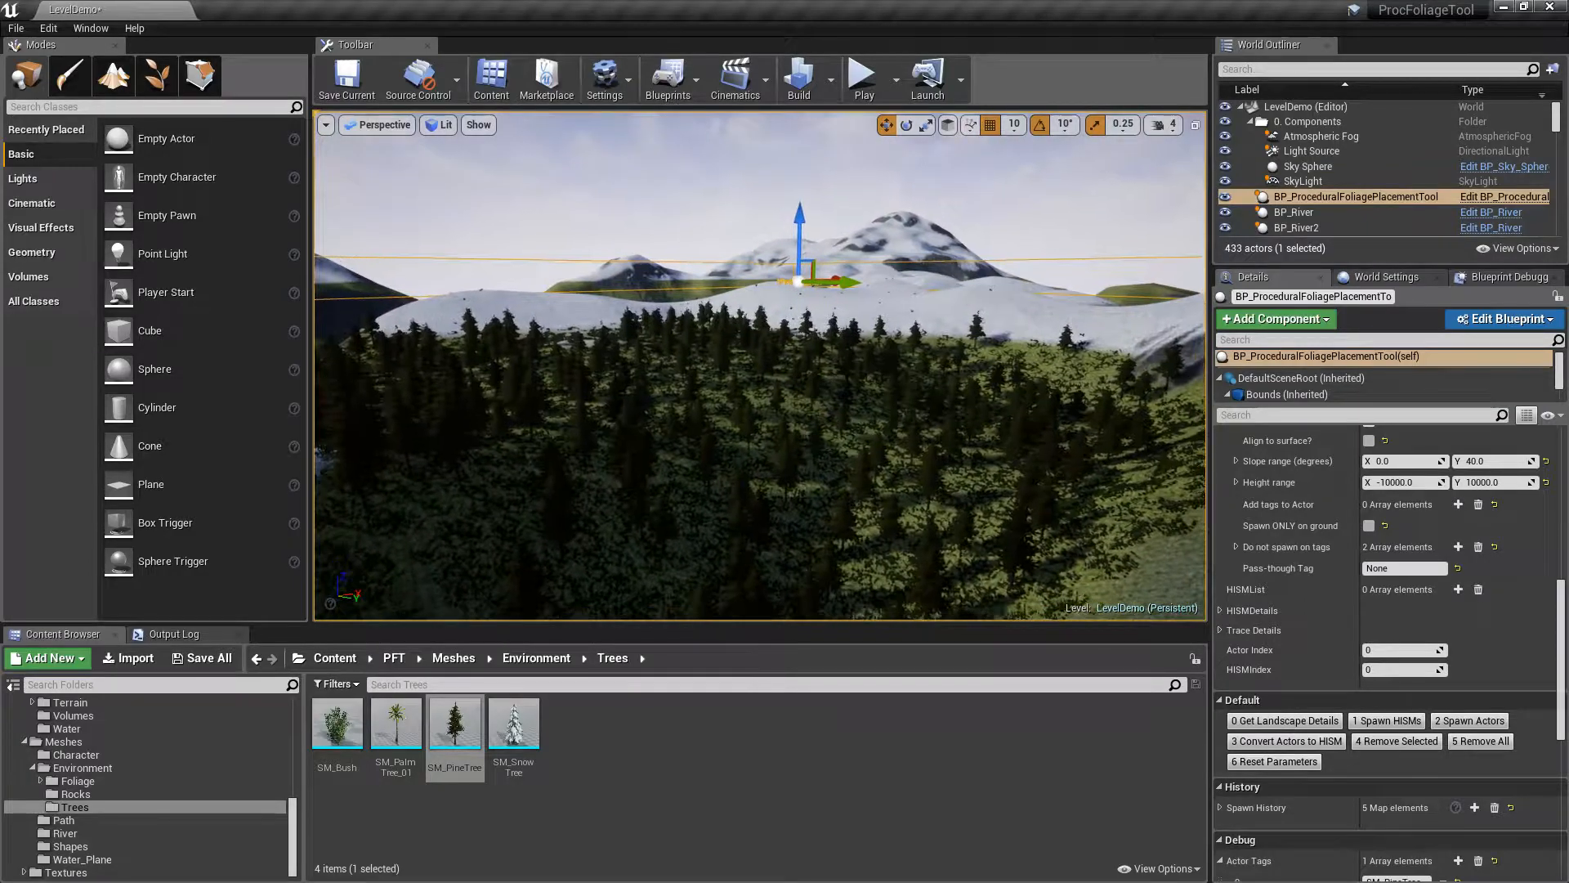
left_click(1471, 747)
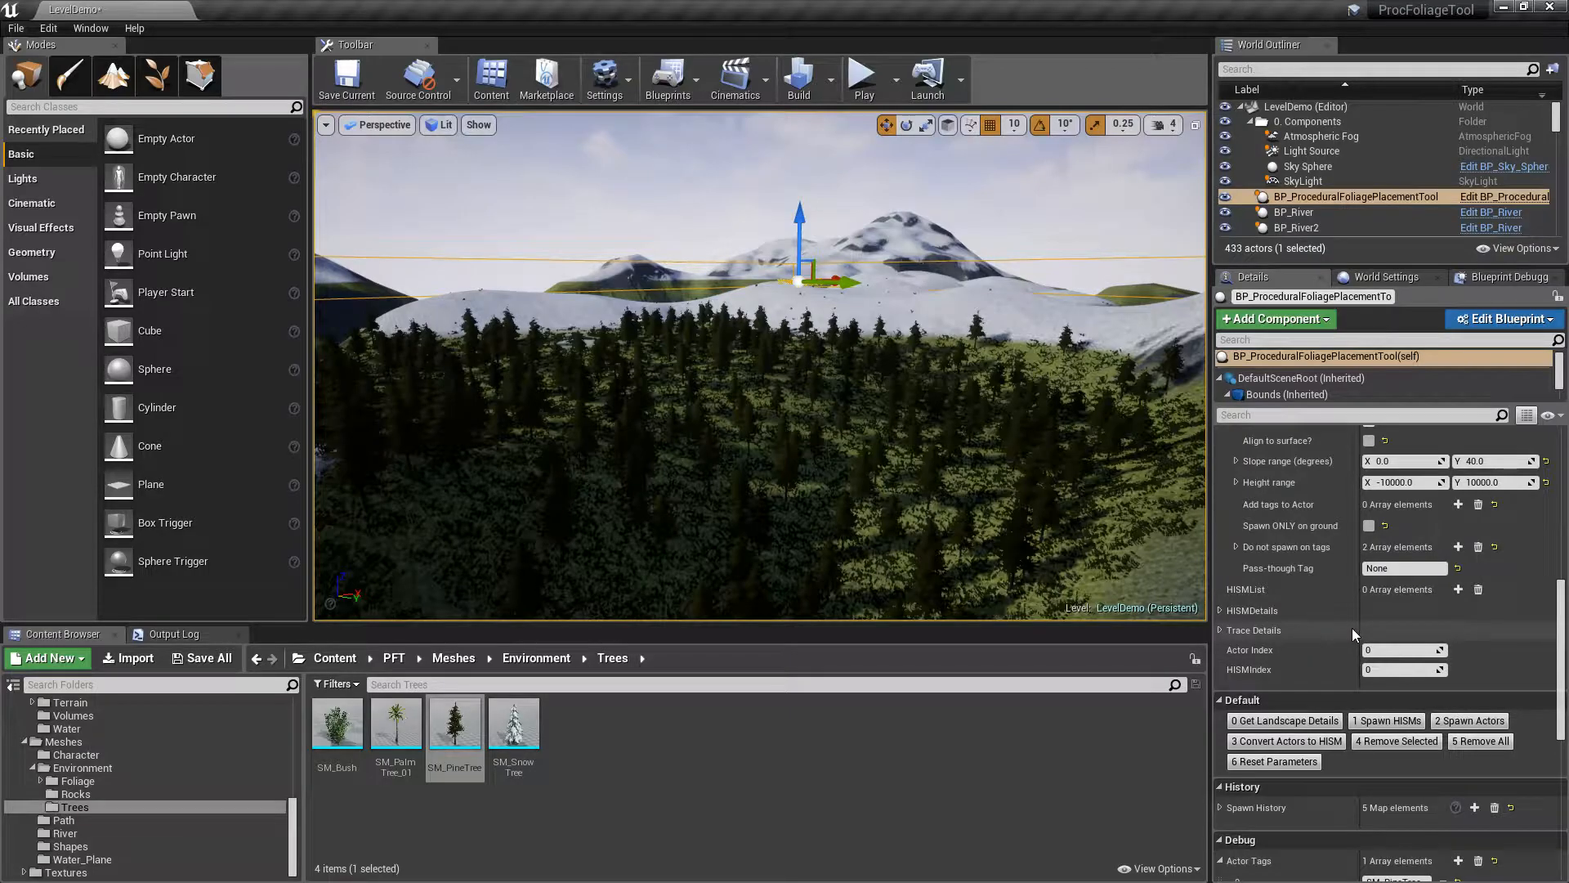
scroll(1352, 628, "up", 3)
scroll(1312, 626, "up", 4)
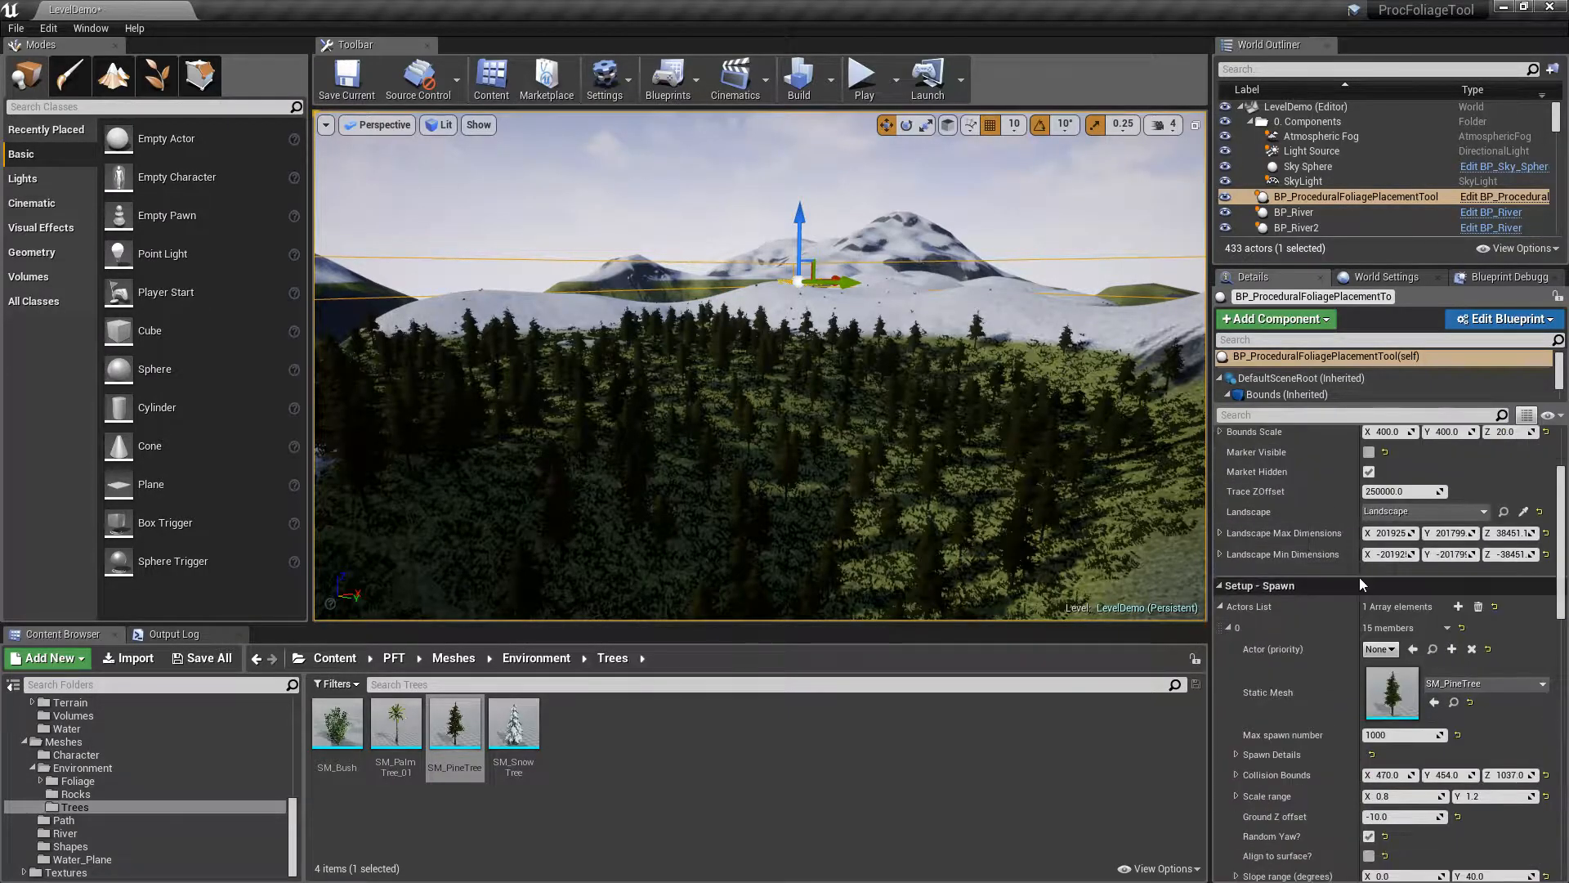
Expand Spawn History under History, check the SM_PineTree_4 batch and delete it with 4 Remove Selected
scroll(1340, 605, "up", 1)
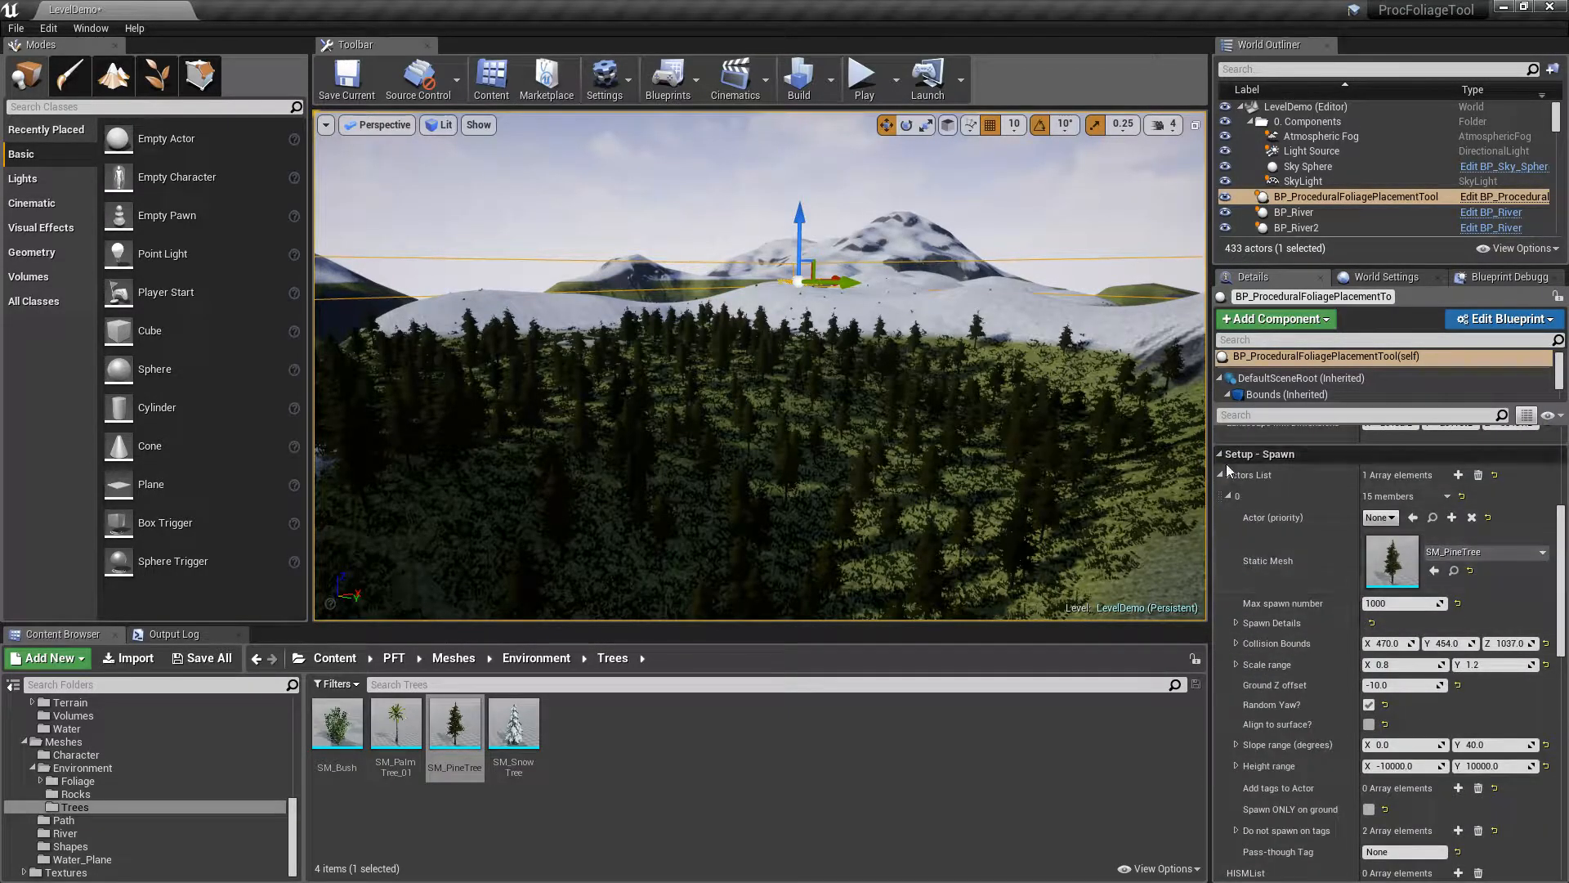
left_click(1220, 474)
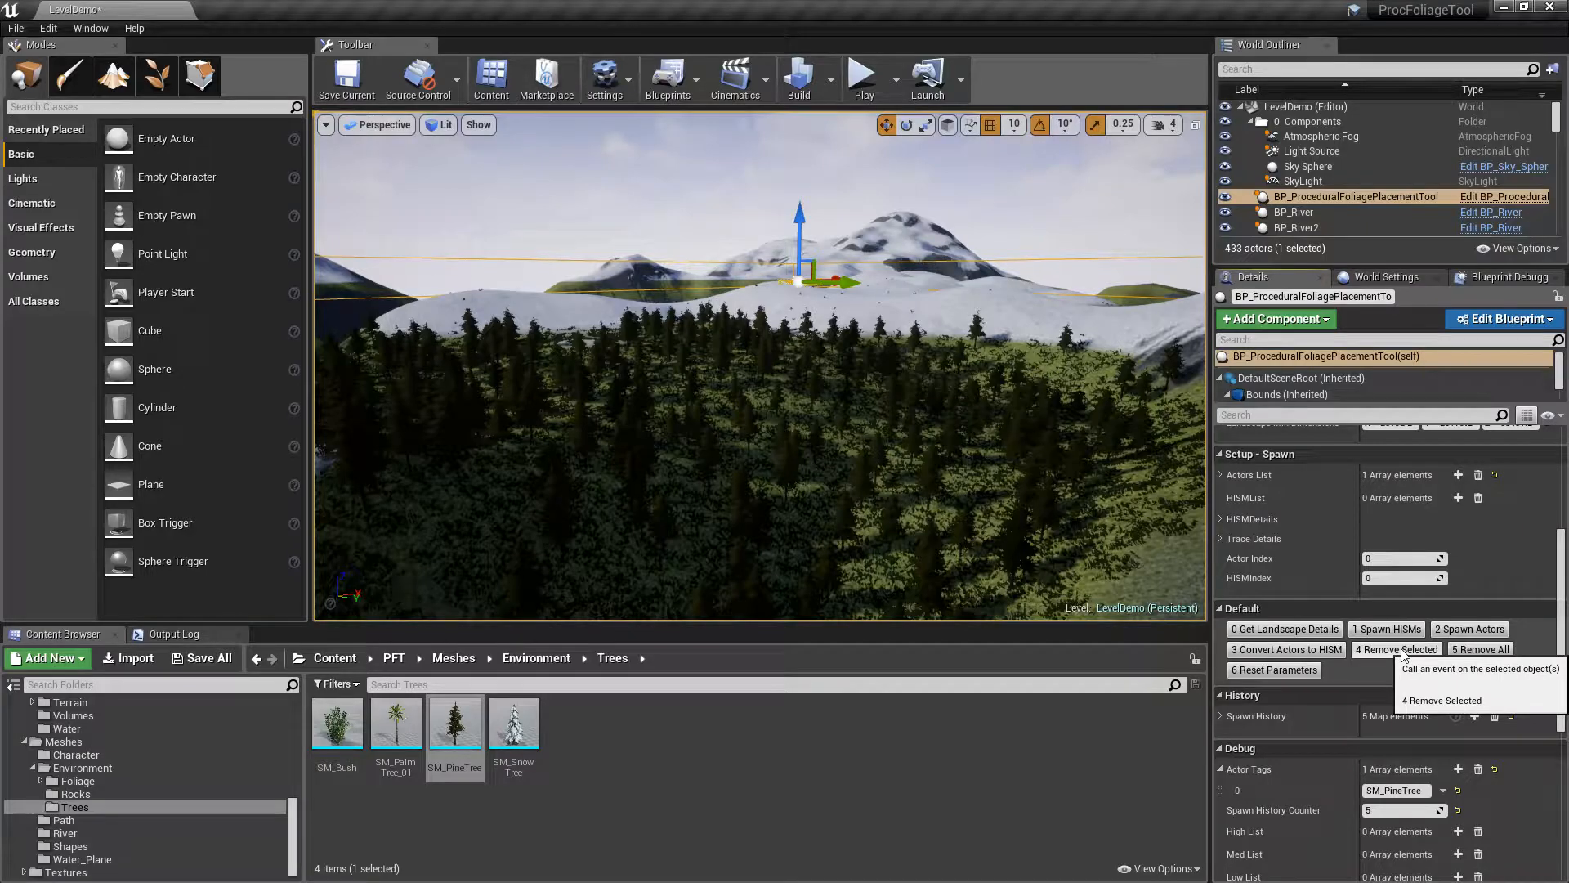
left_click(1219, 715)
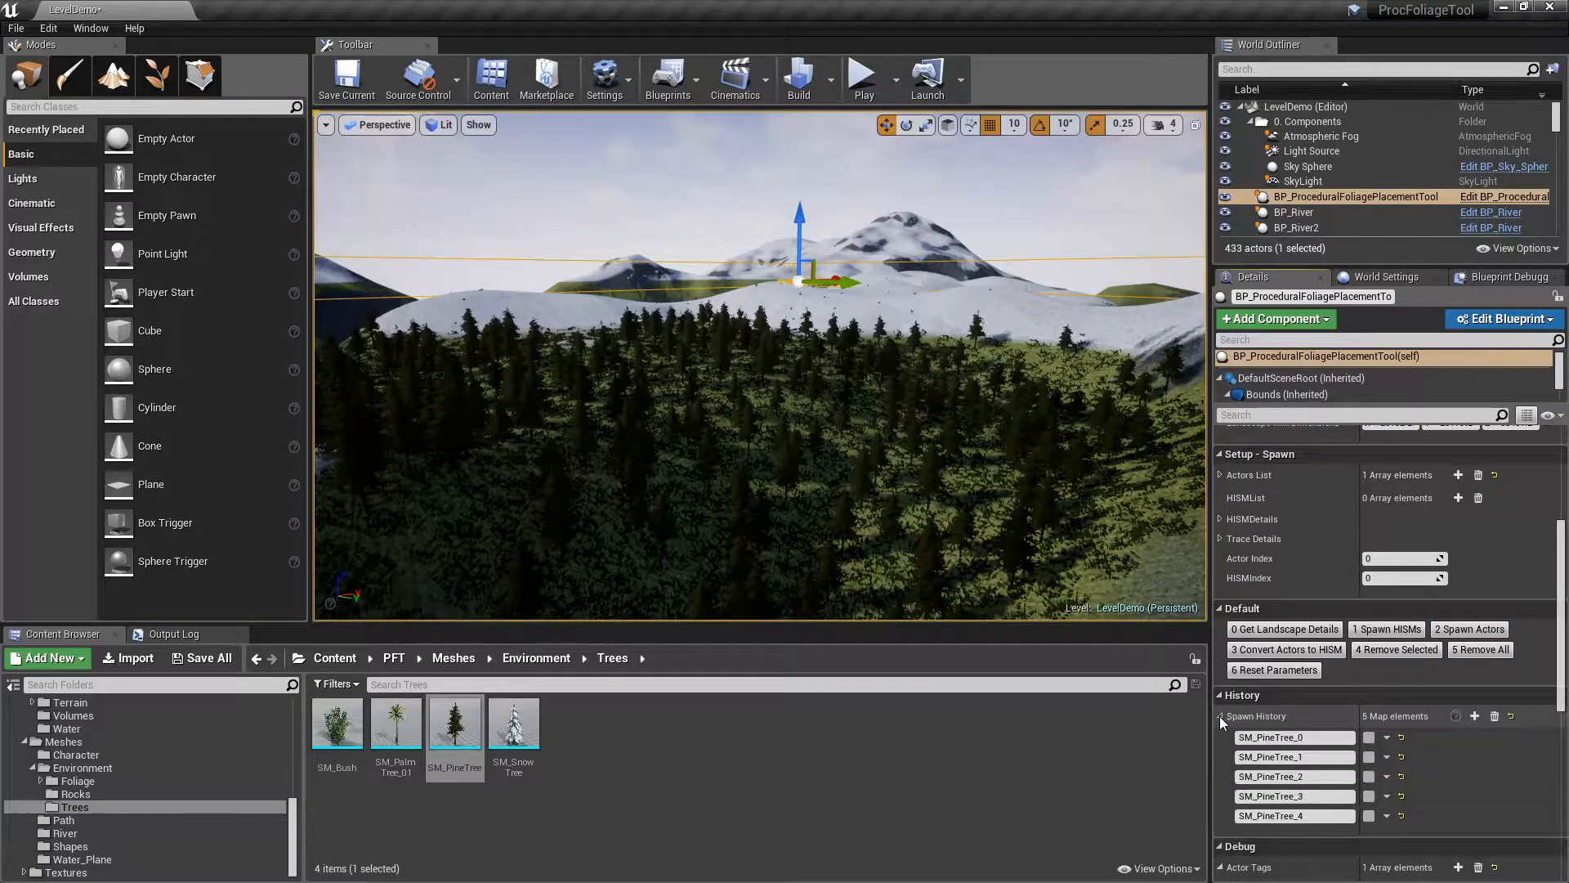
scroll(1272, 553, "down", 3)
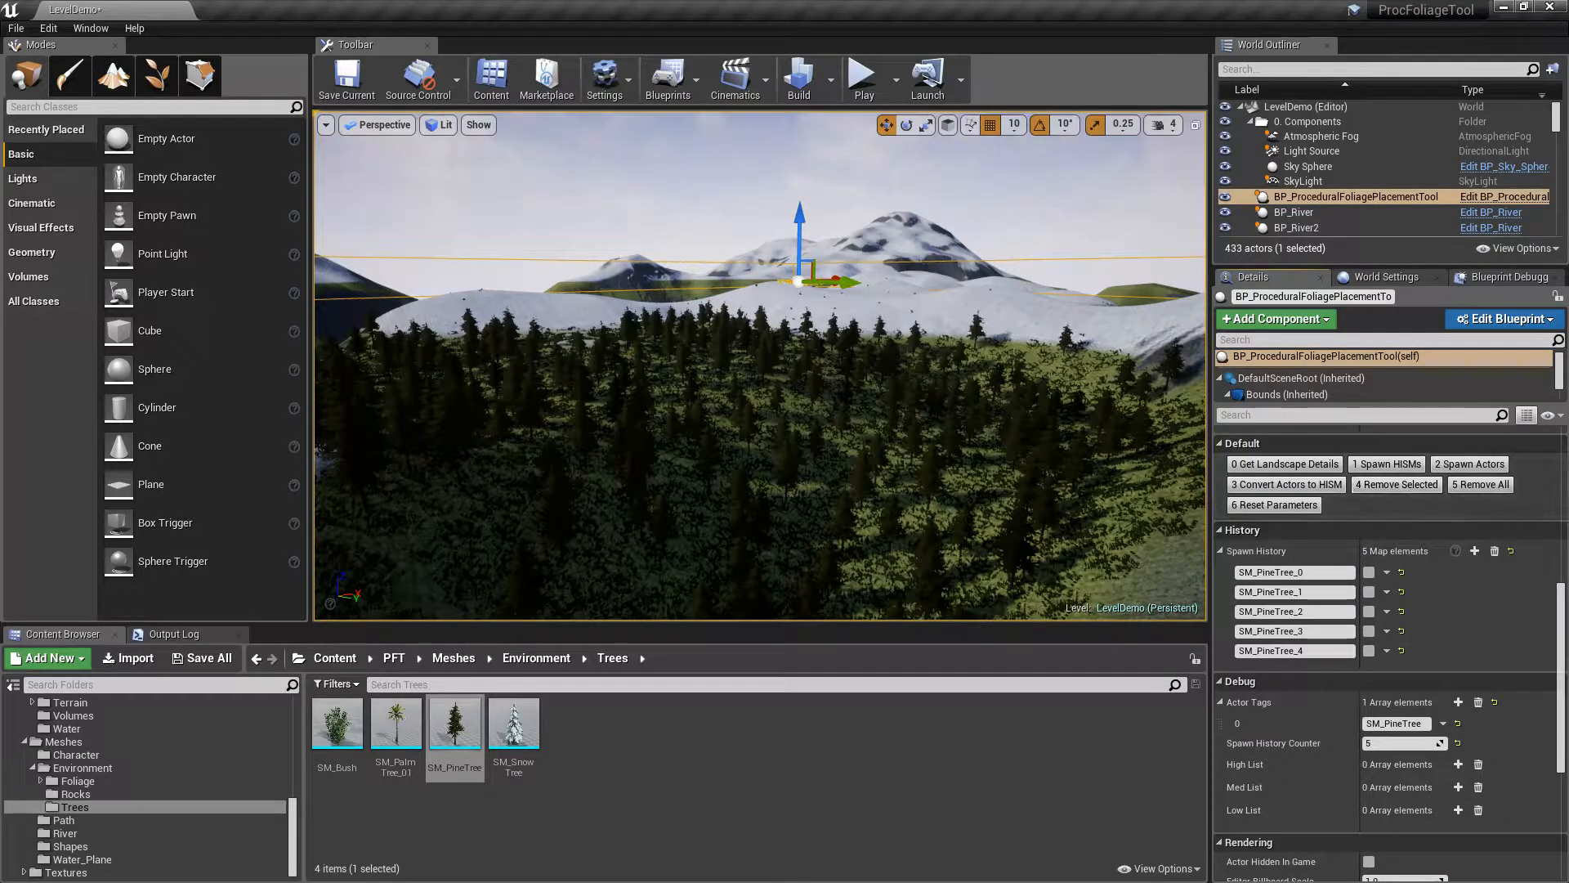
right_click_drag(760, 366, 654, 433)
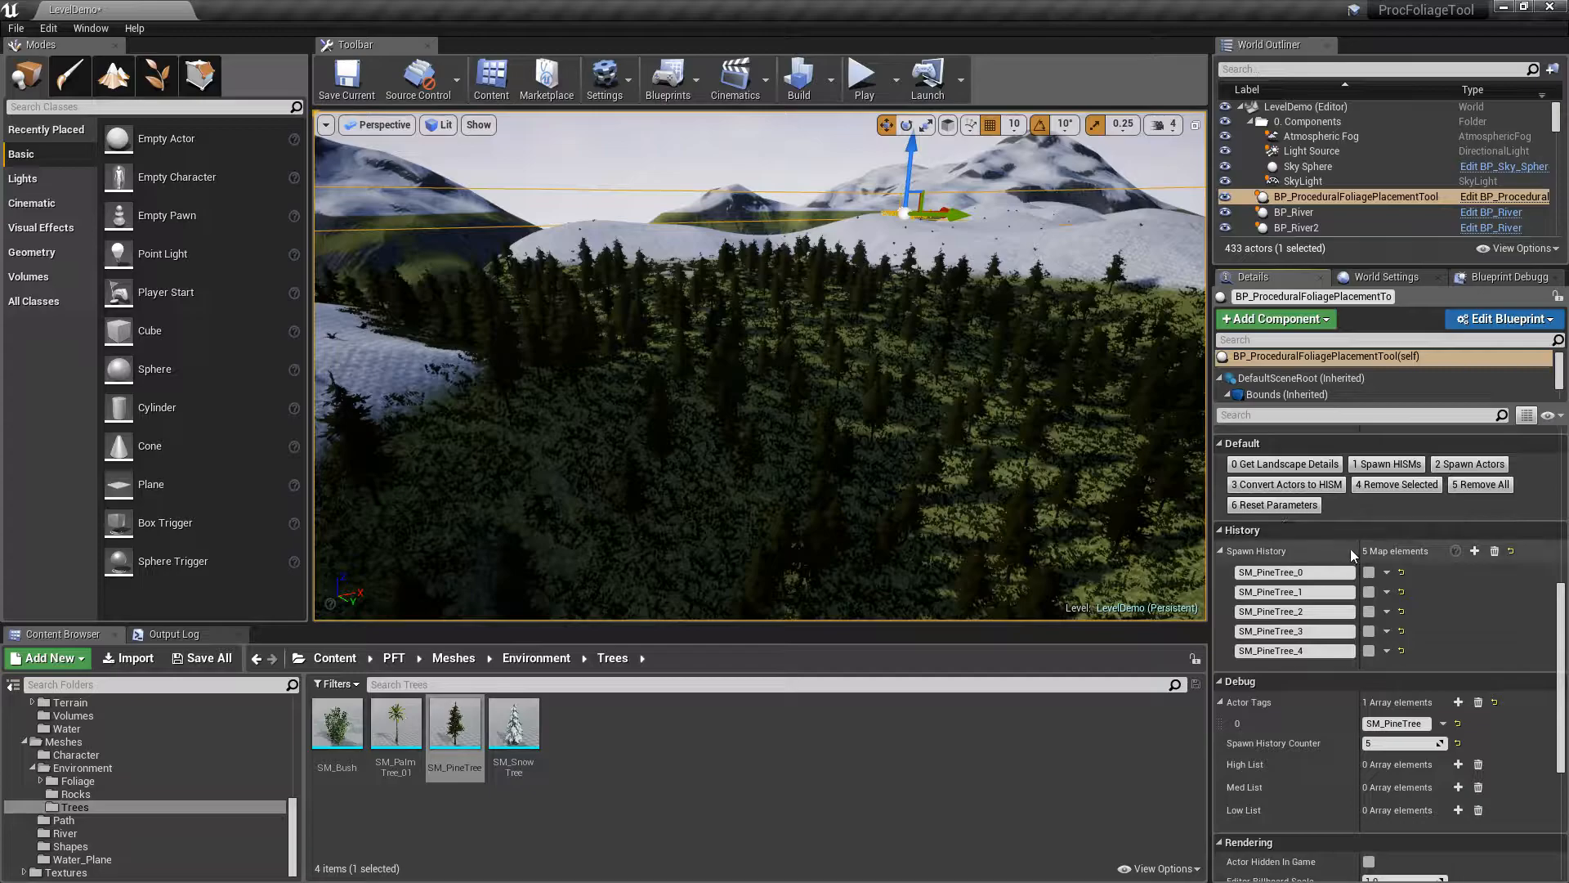
left_click(1370, 652)
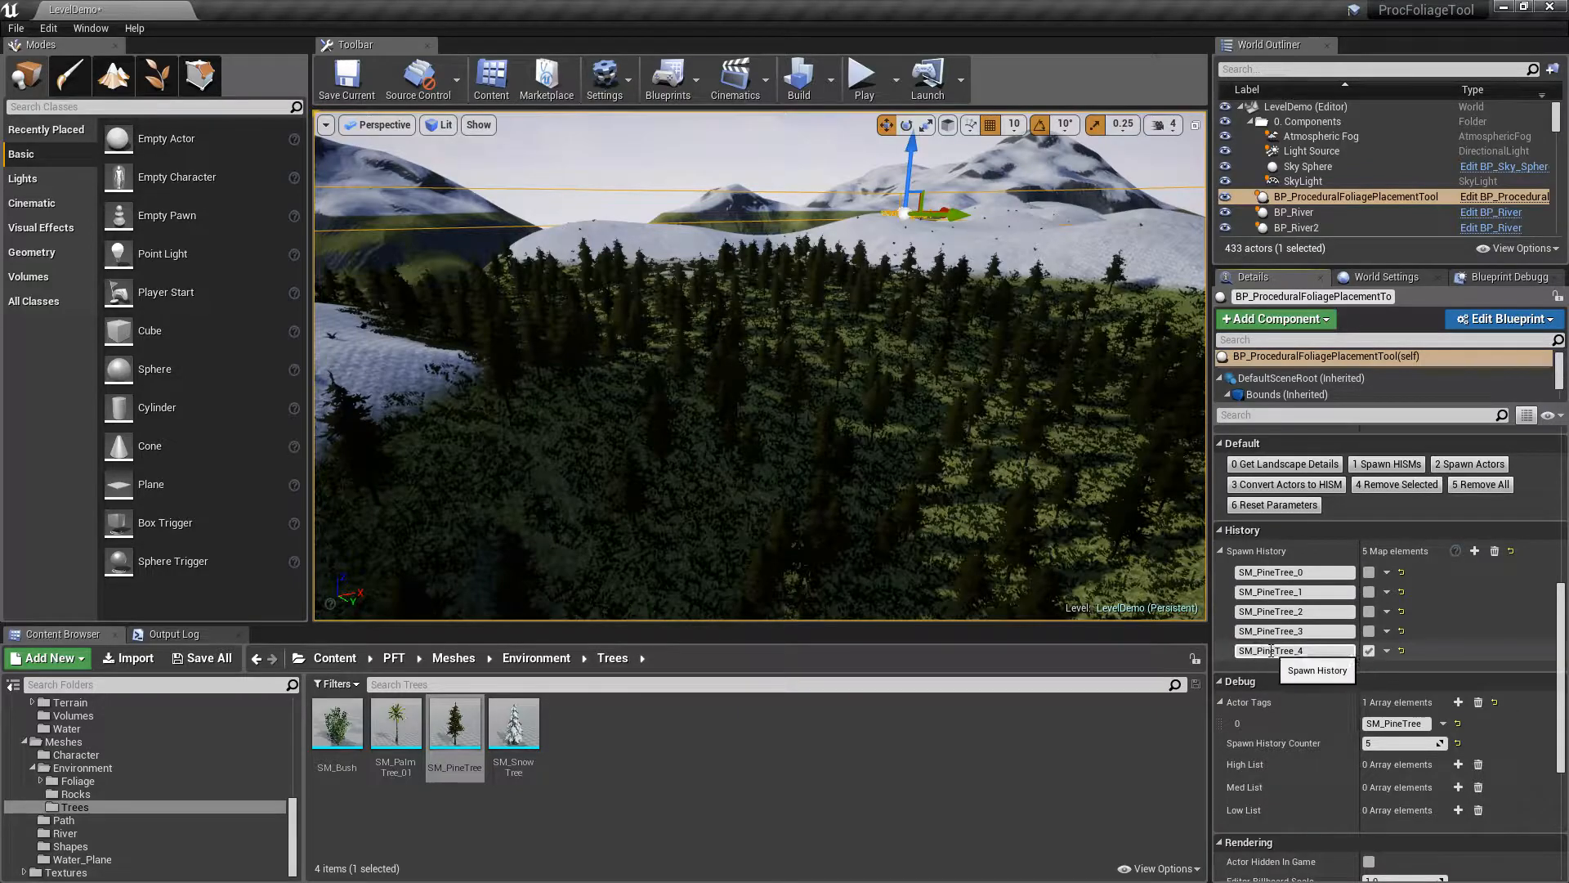
left_click(1404, 487)
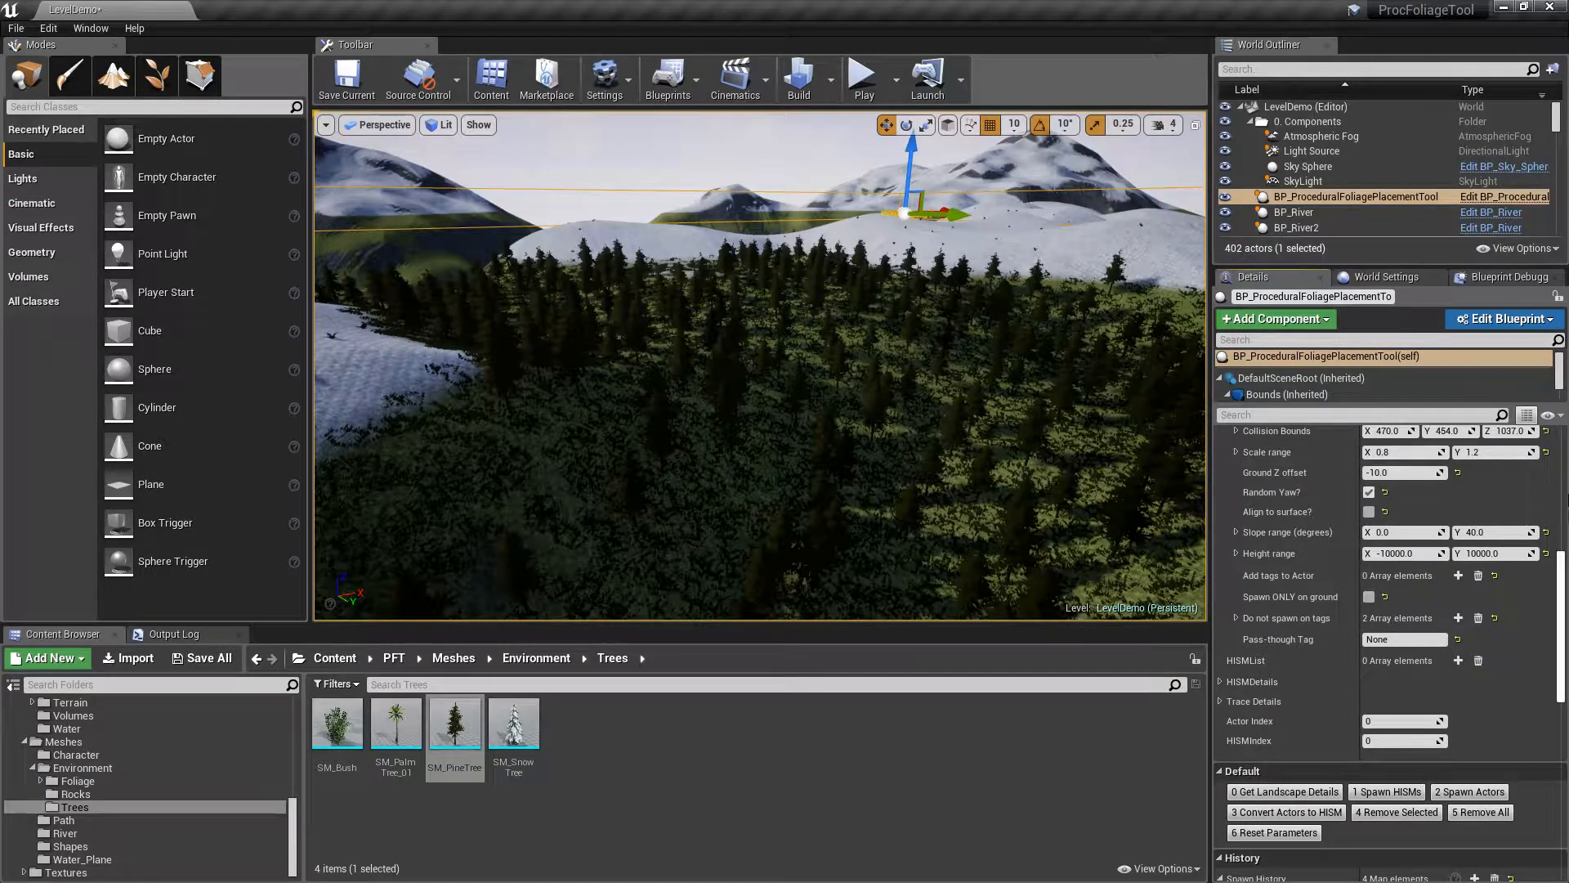
Check the SM_PineTree_0 batch in Spawn History, delete it with 4 Remove Selected and view the thinned forest
left_click_drag(1559, 591, 1559, 691)
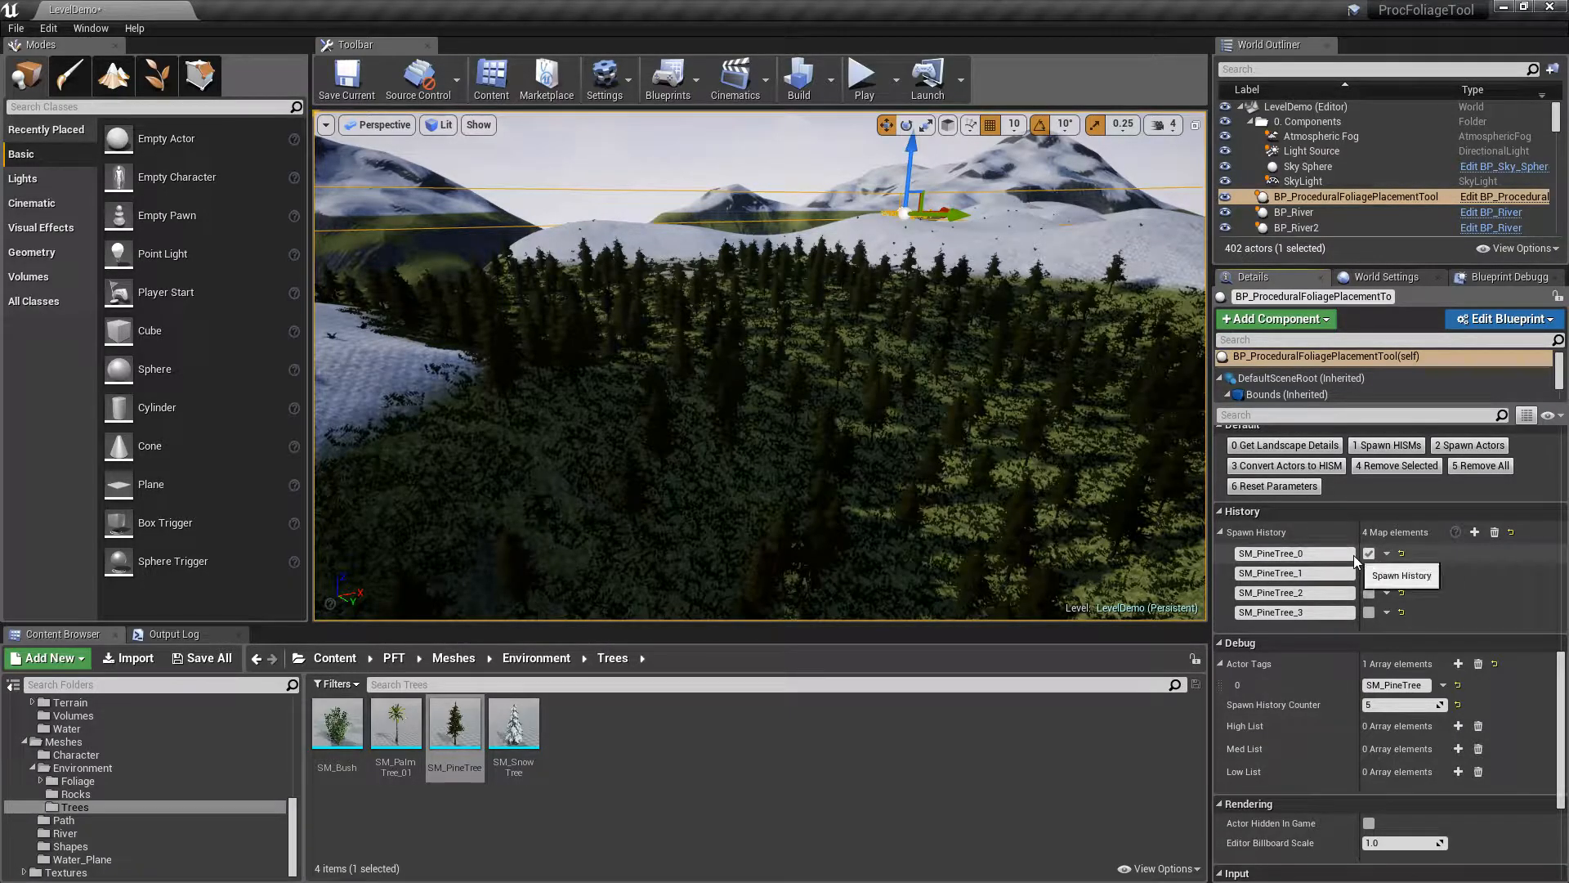
left_click(1387, 469)
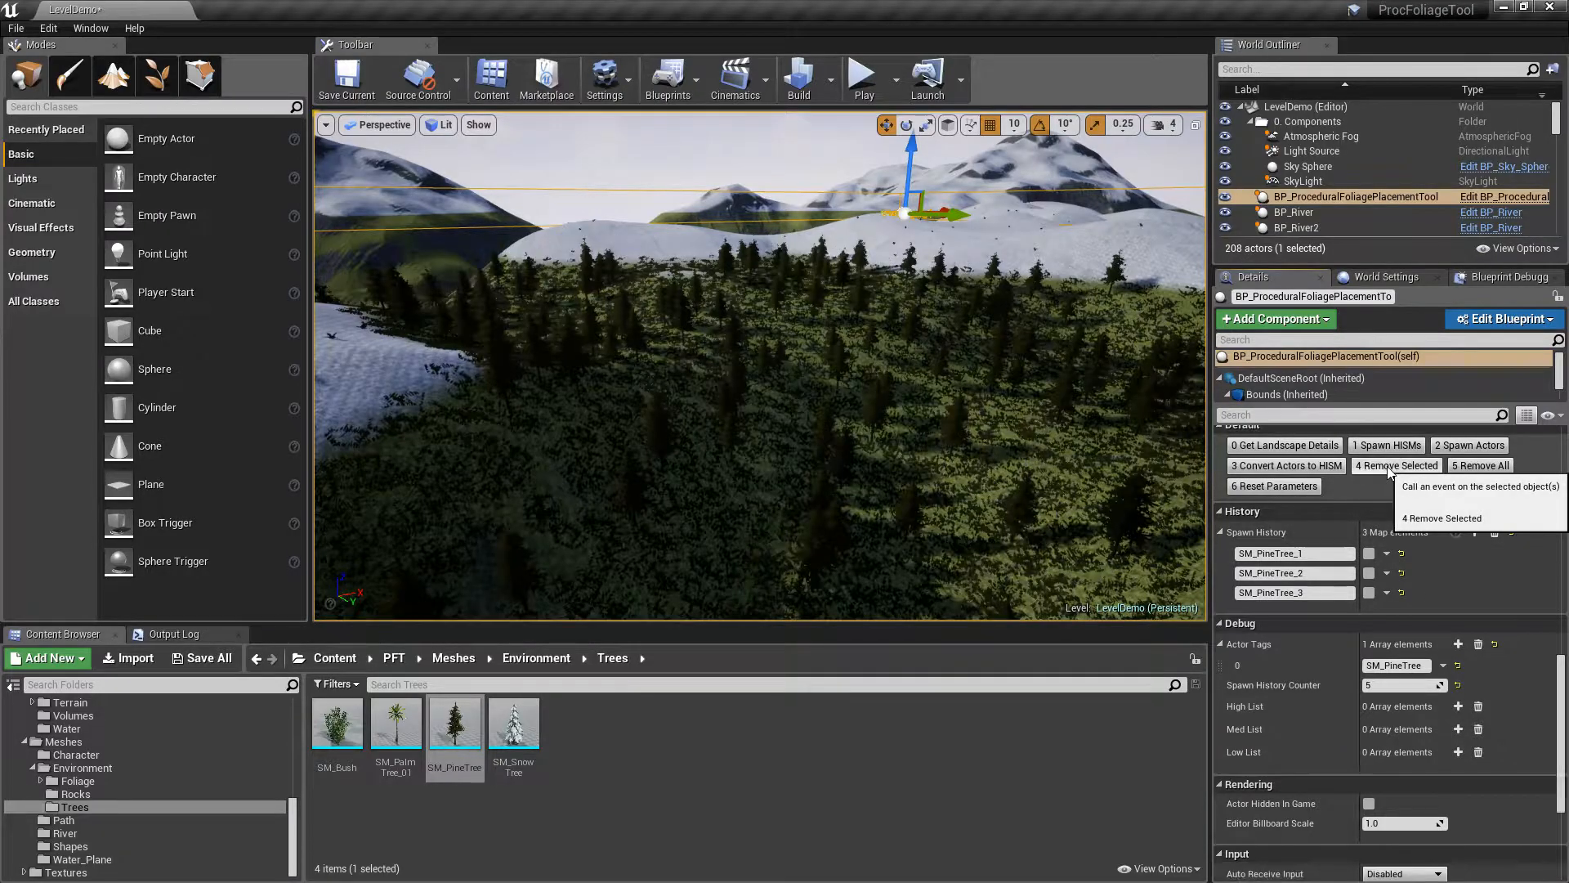
mouse_move(760, 365)
right_mouse_down()
mouse_move(700, 342)
mouse_move(740, 346)
mouse_move(734, 370)
right_mouse_up()
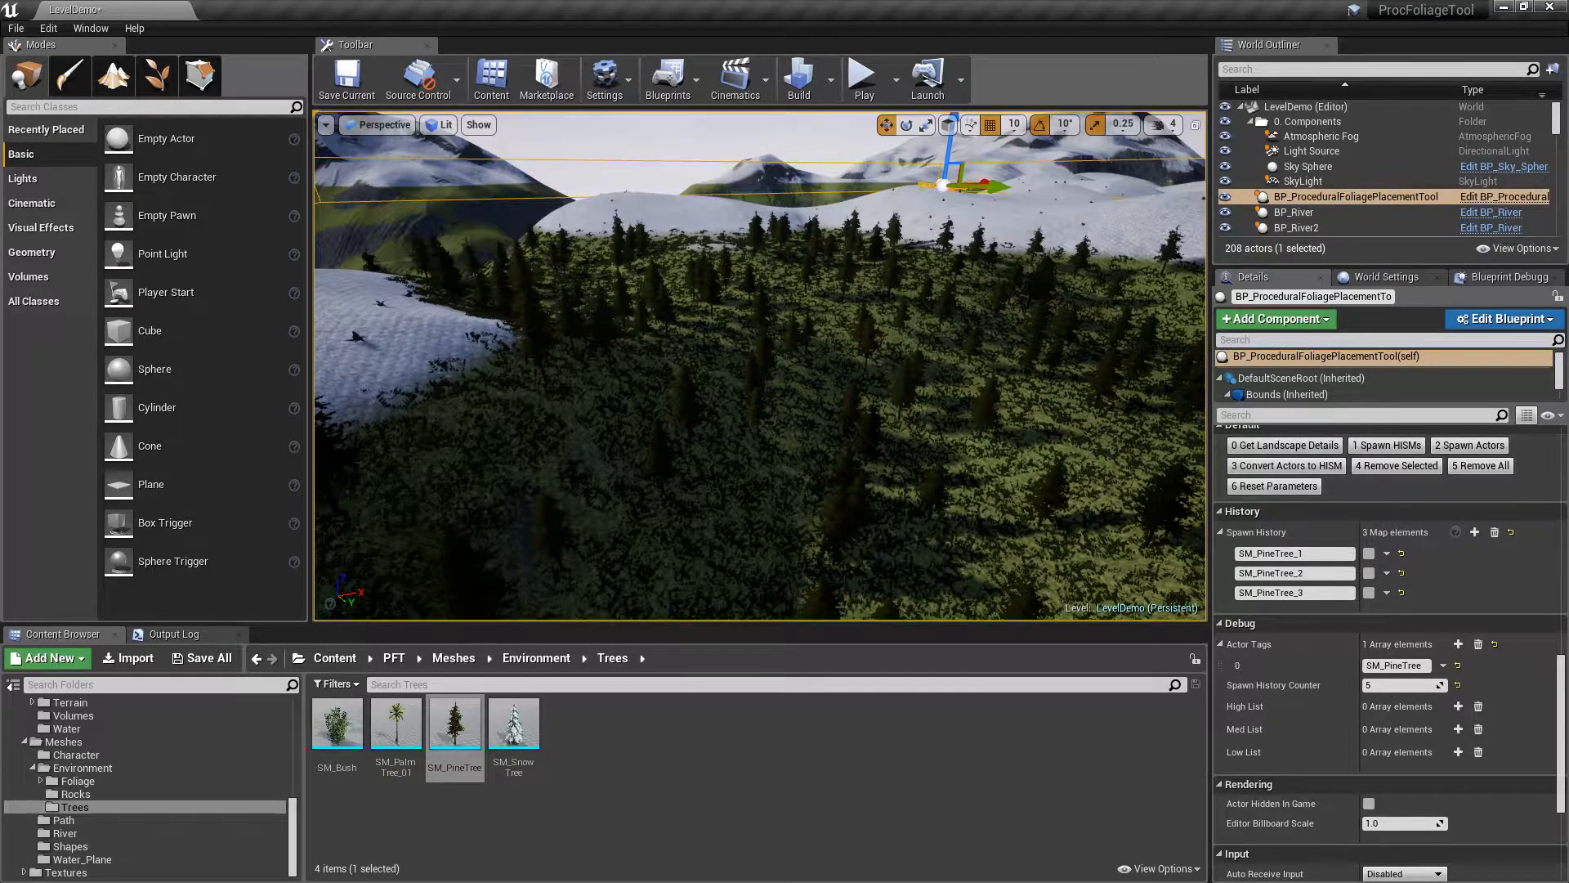
Clear all remaining pine trees with 5 Remove All and run 2 Spawn Actors three times to rebuild the forest
left_click(1481, 465)
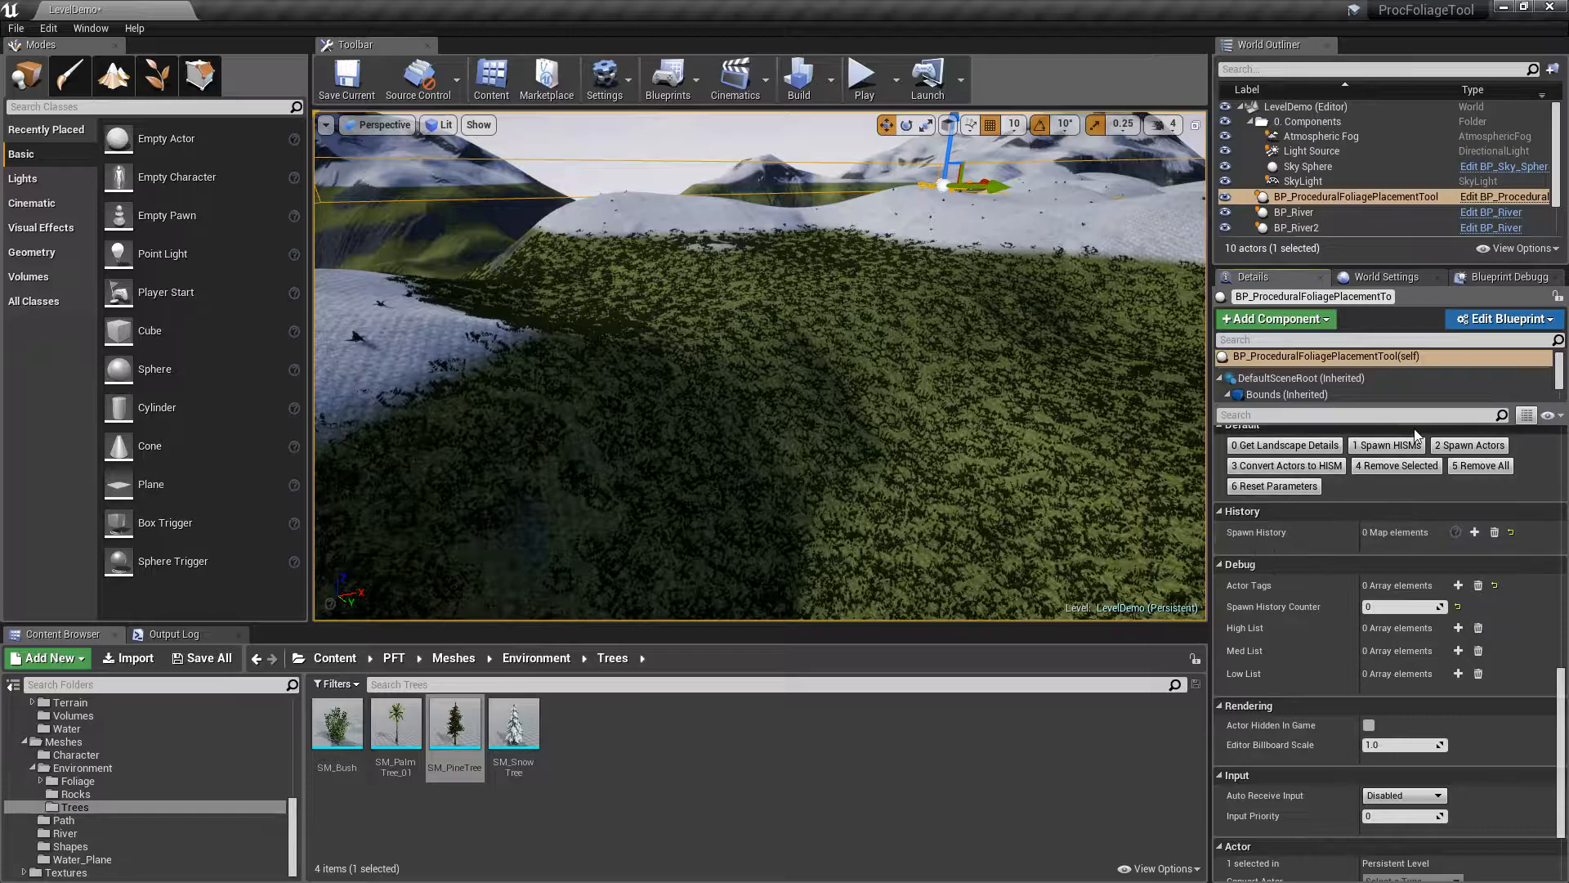
left_click(1481, 446)
left_click(1481, 446)
left_click(1482, 446)
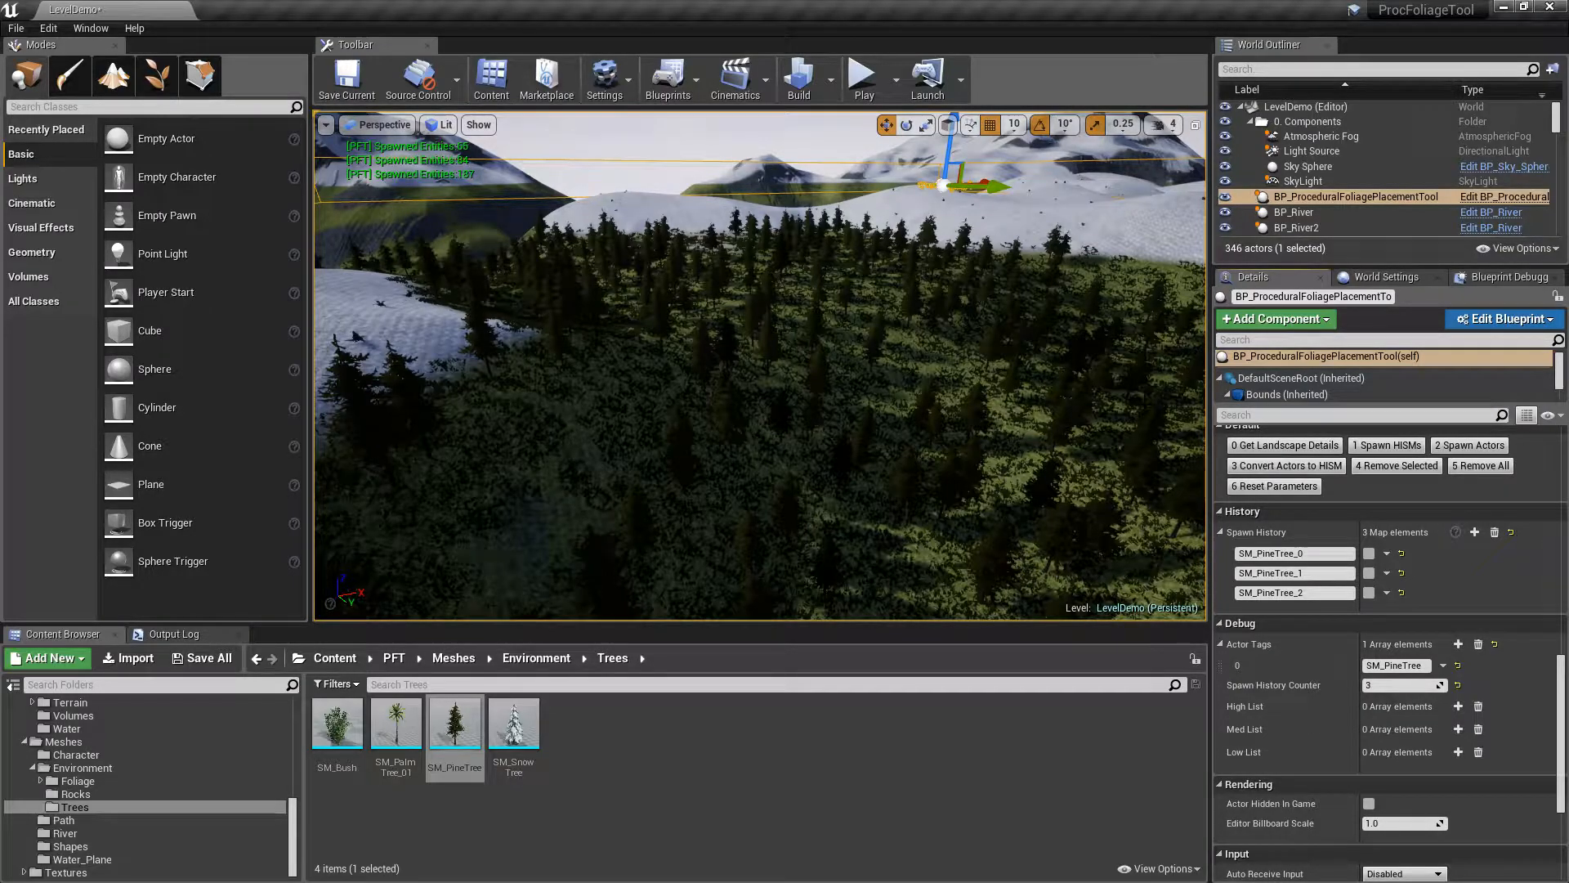
Start playing the level in the editor and enable the Stat FPS and stat unit performance displays through the console
right_click_drag(859, 170, 895, 130)
left_click(860, 77)
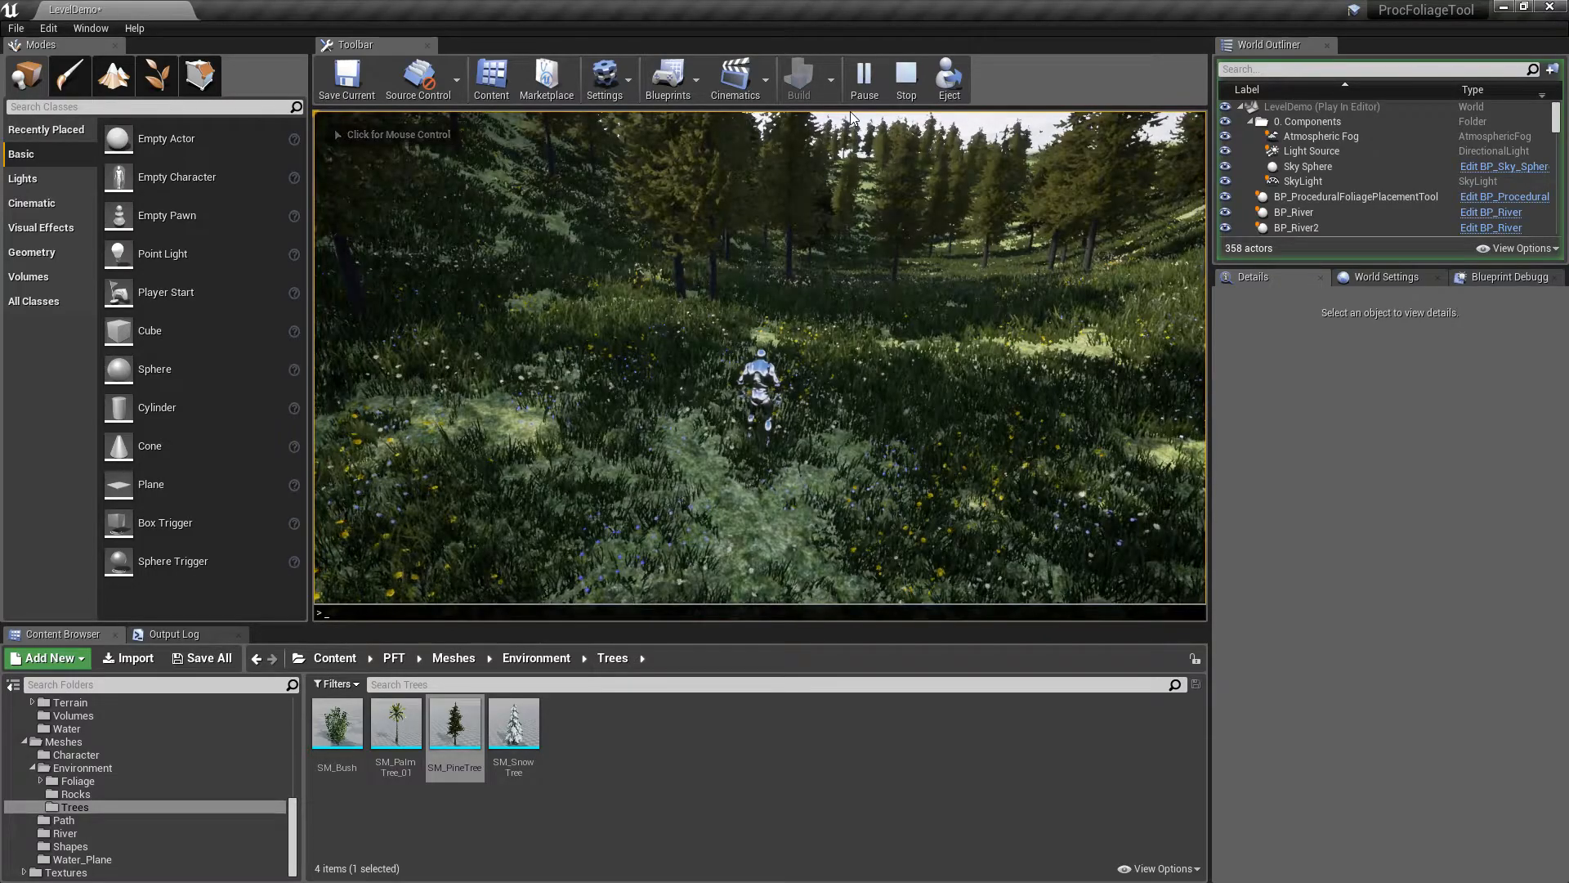
type("Stat FPS")
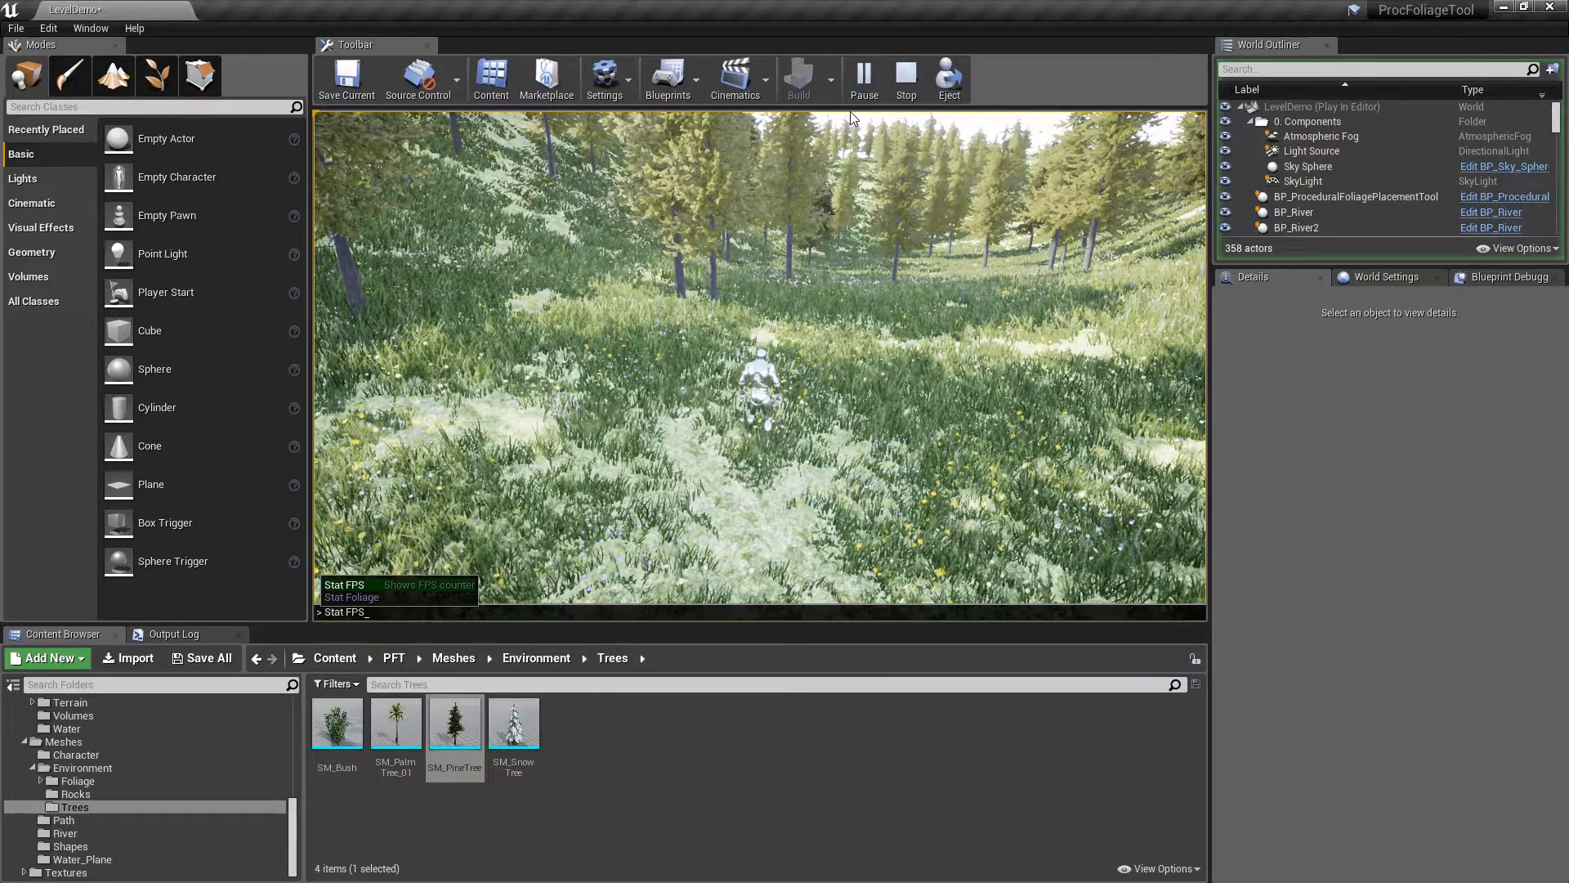
key("Return")
key("shift+F1")
key("grave")
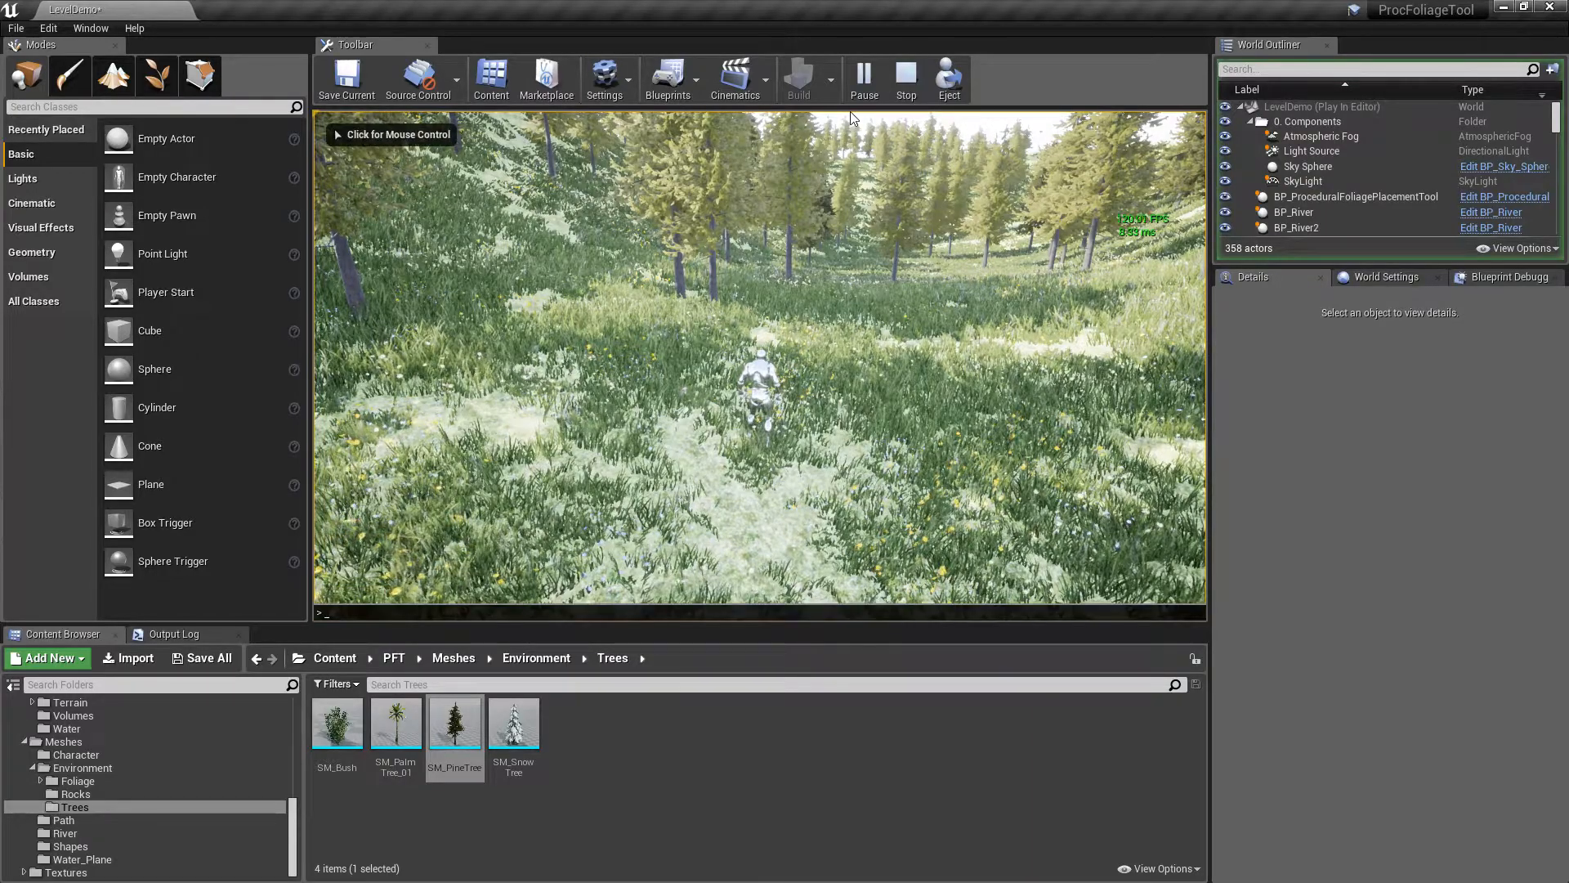
type("stat unit")
key("Return")
Run the character through the pine forest and over the snowy hill to check performance, and stop the play session
key("w")
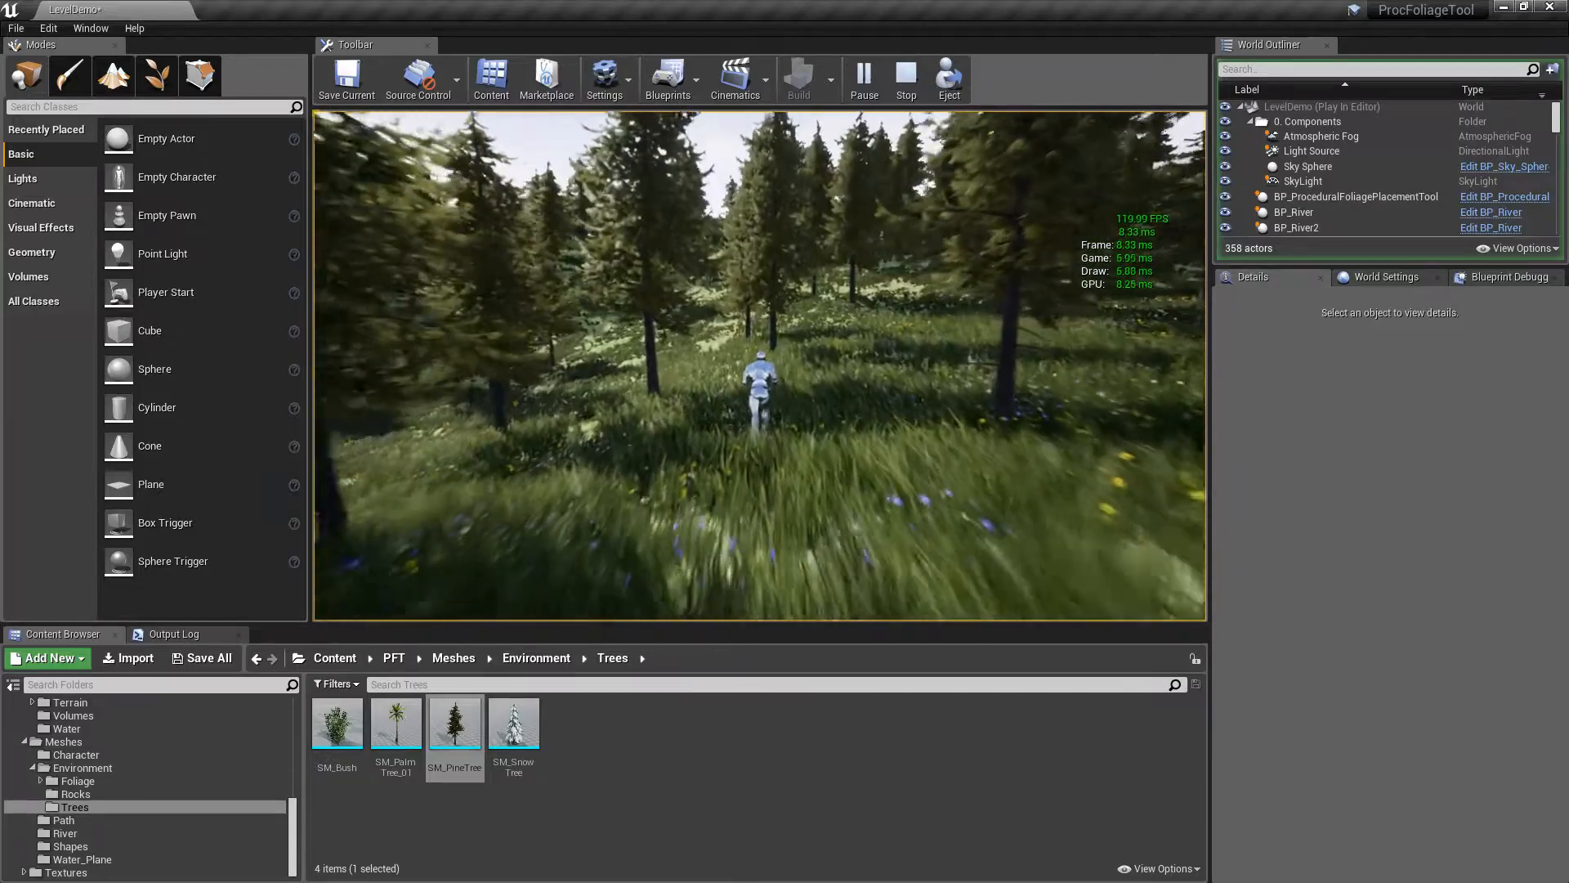
key("w")
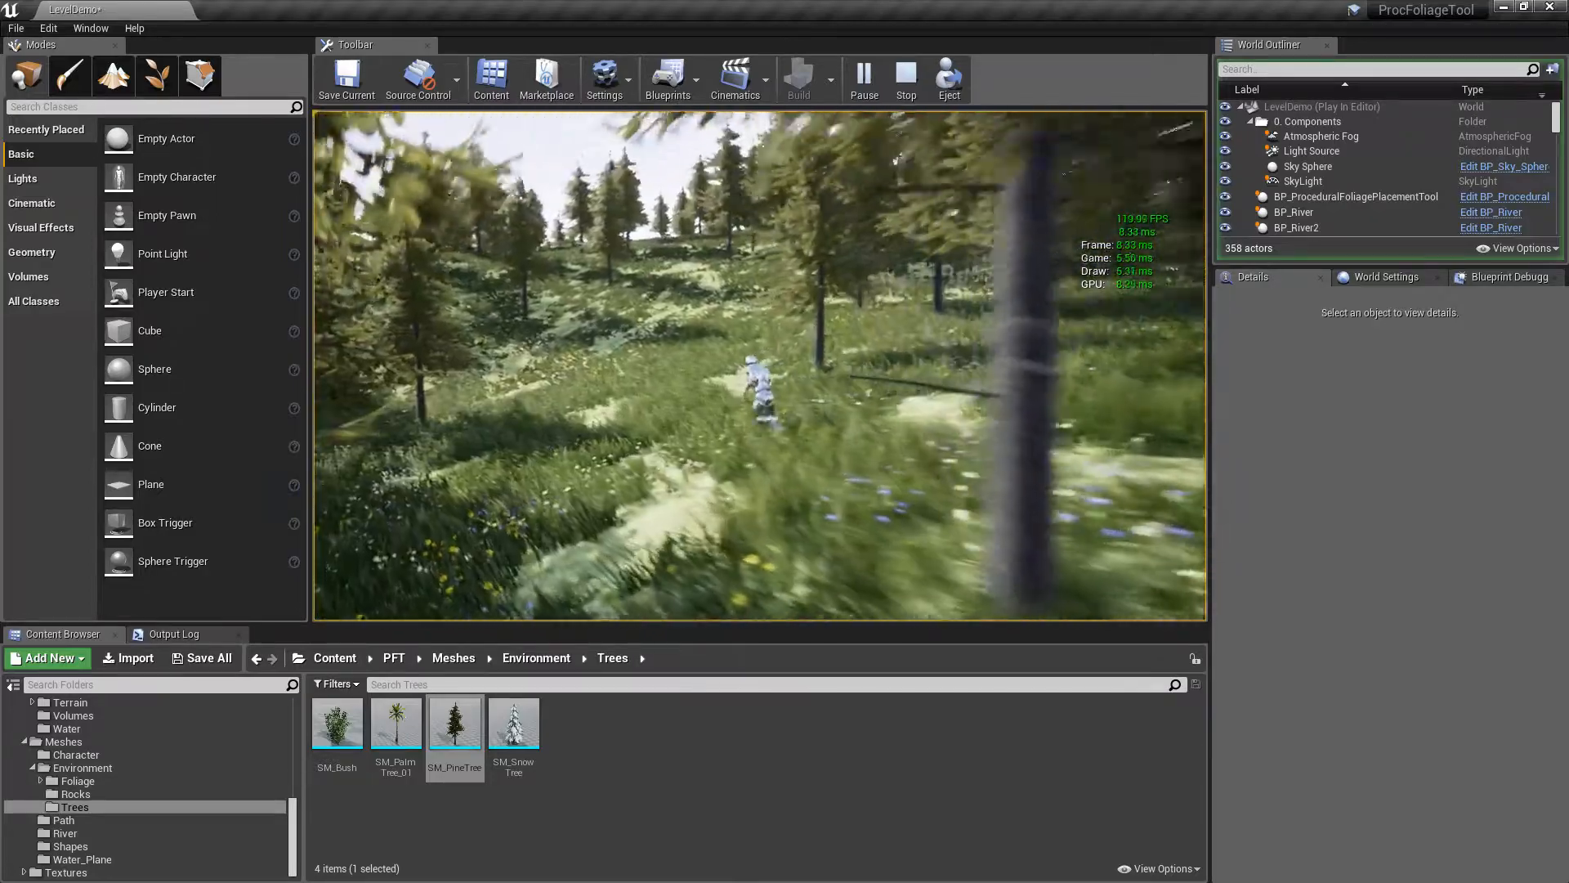
key("w")
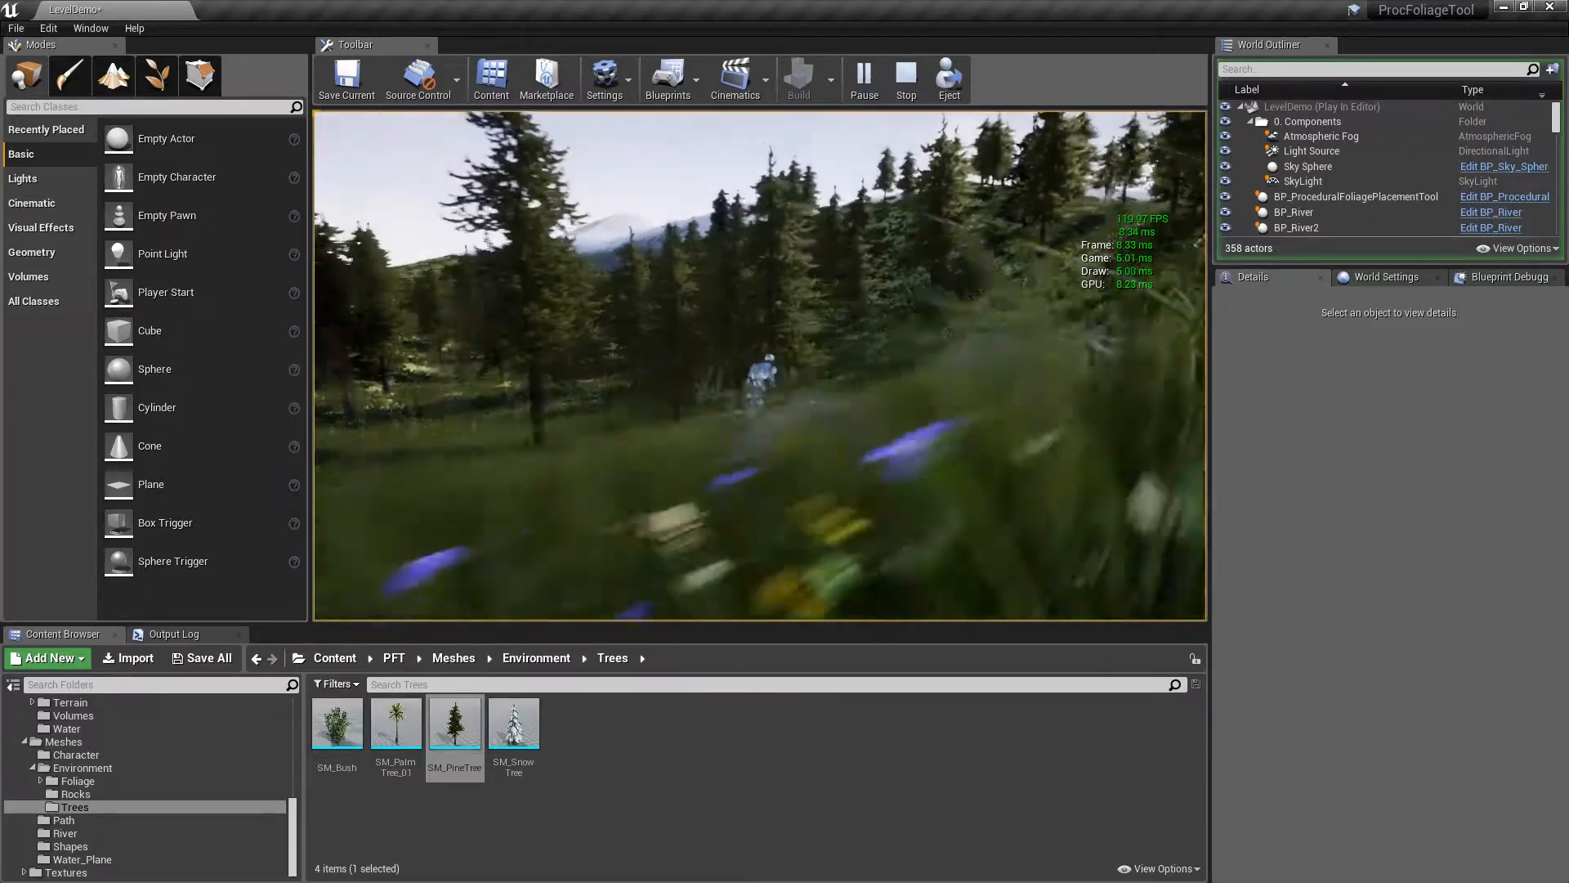
key("w")
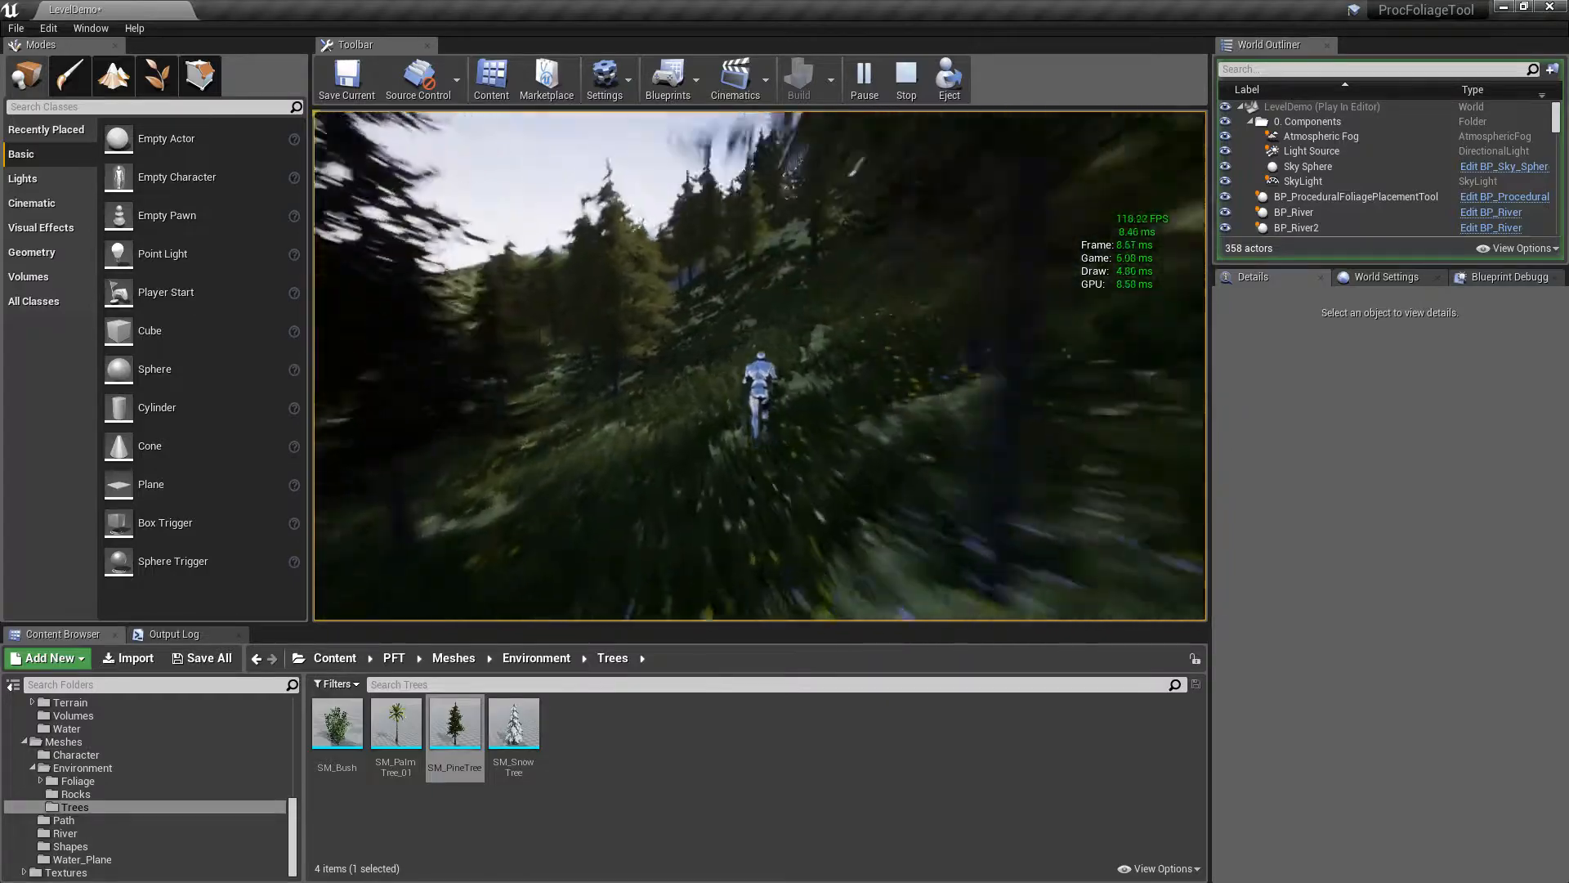
key("w")
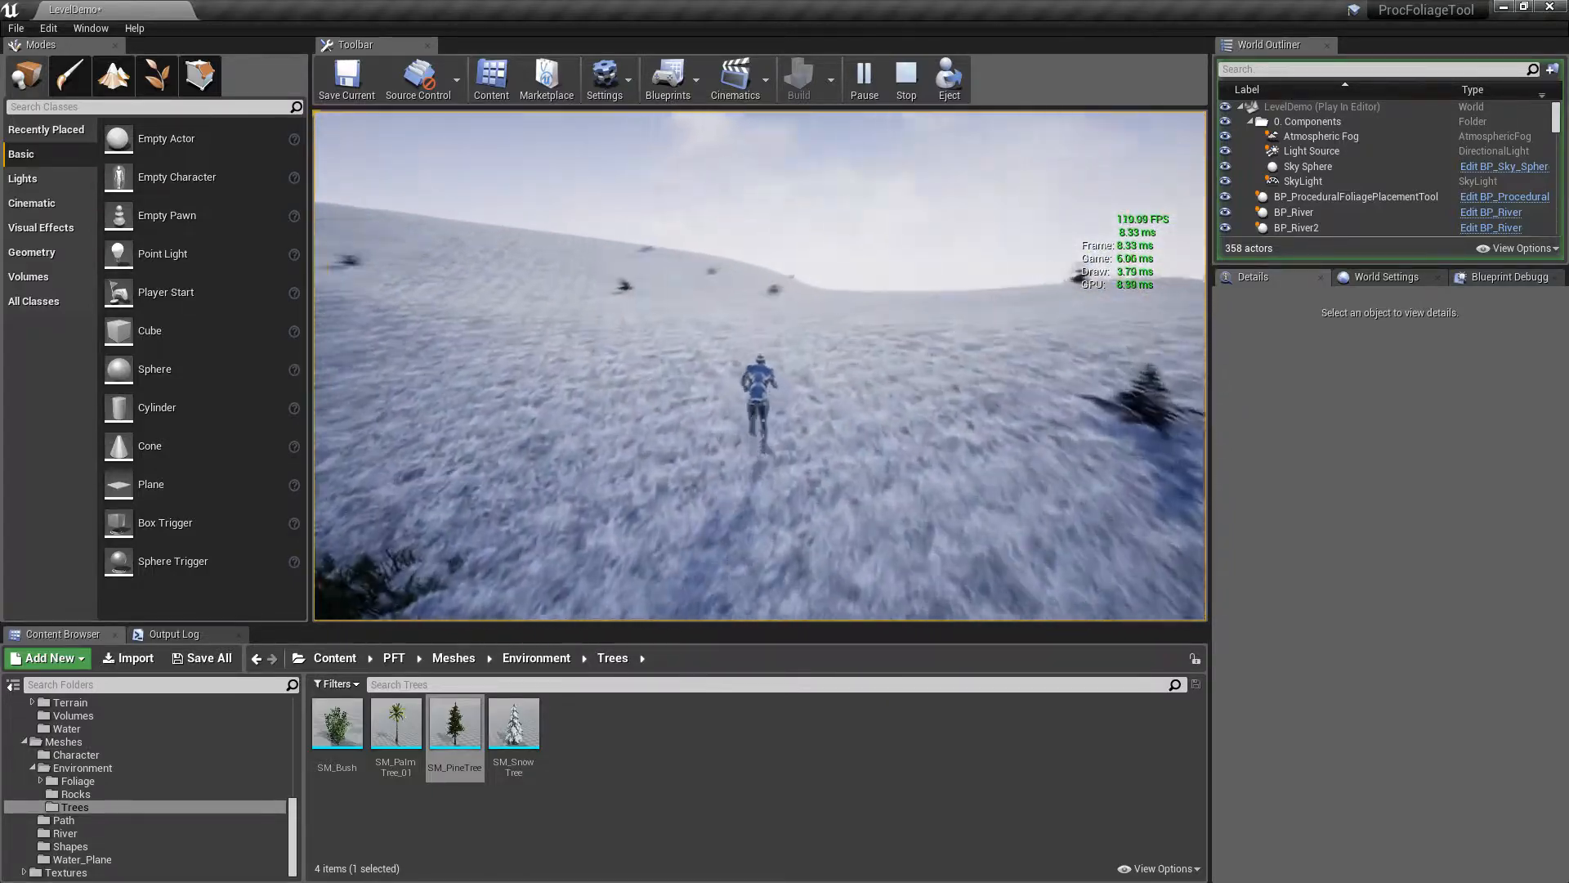
key("w")
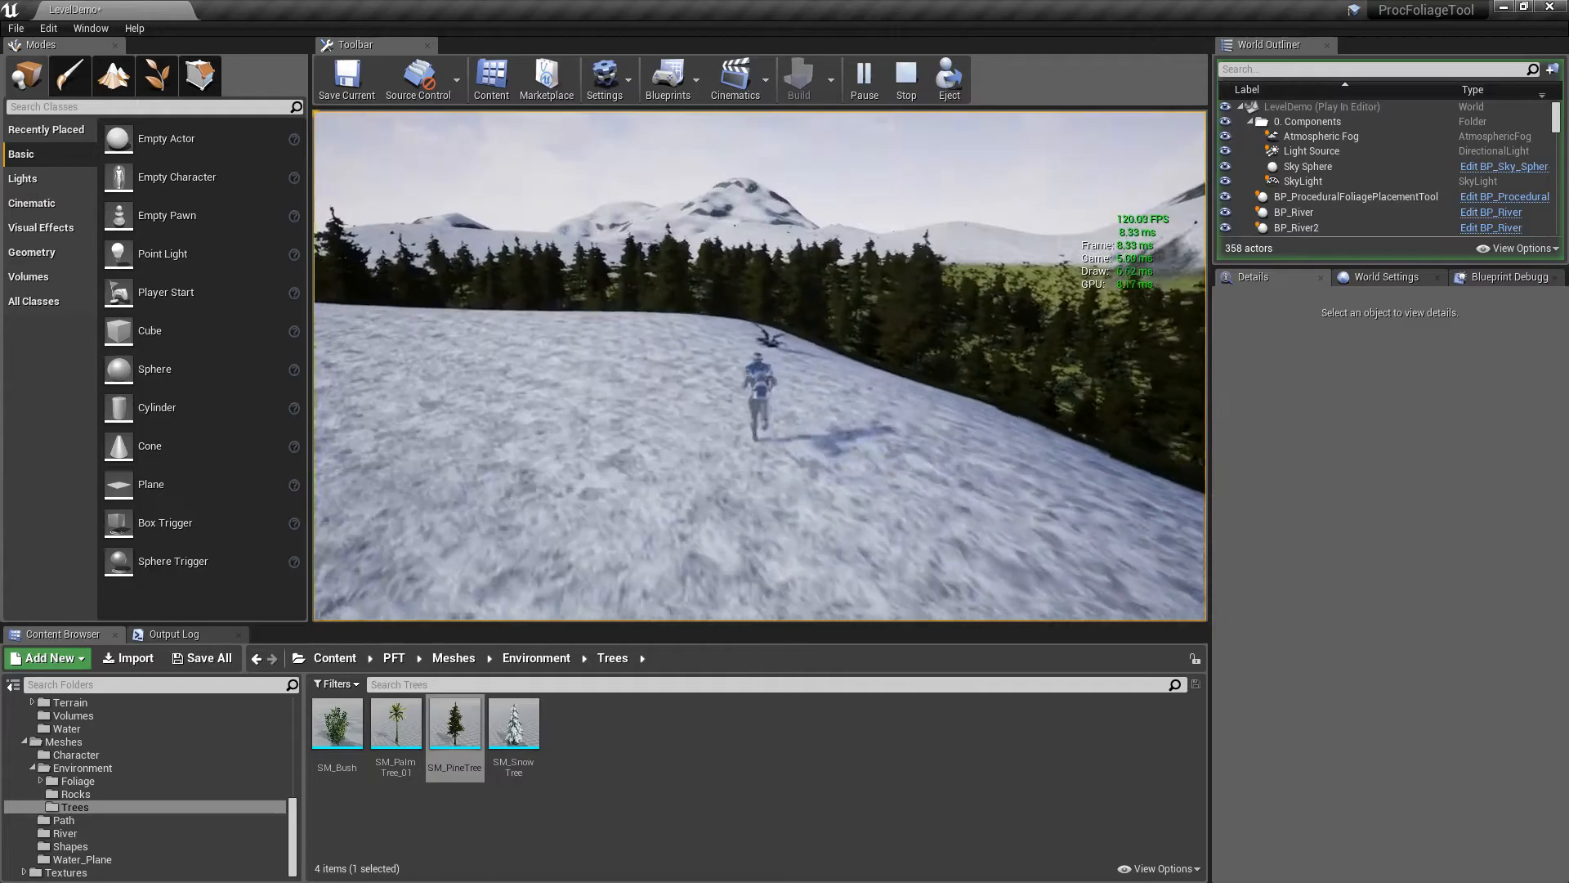
key("w")
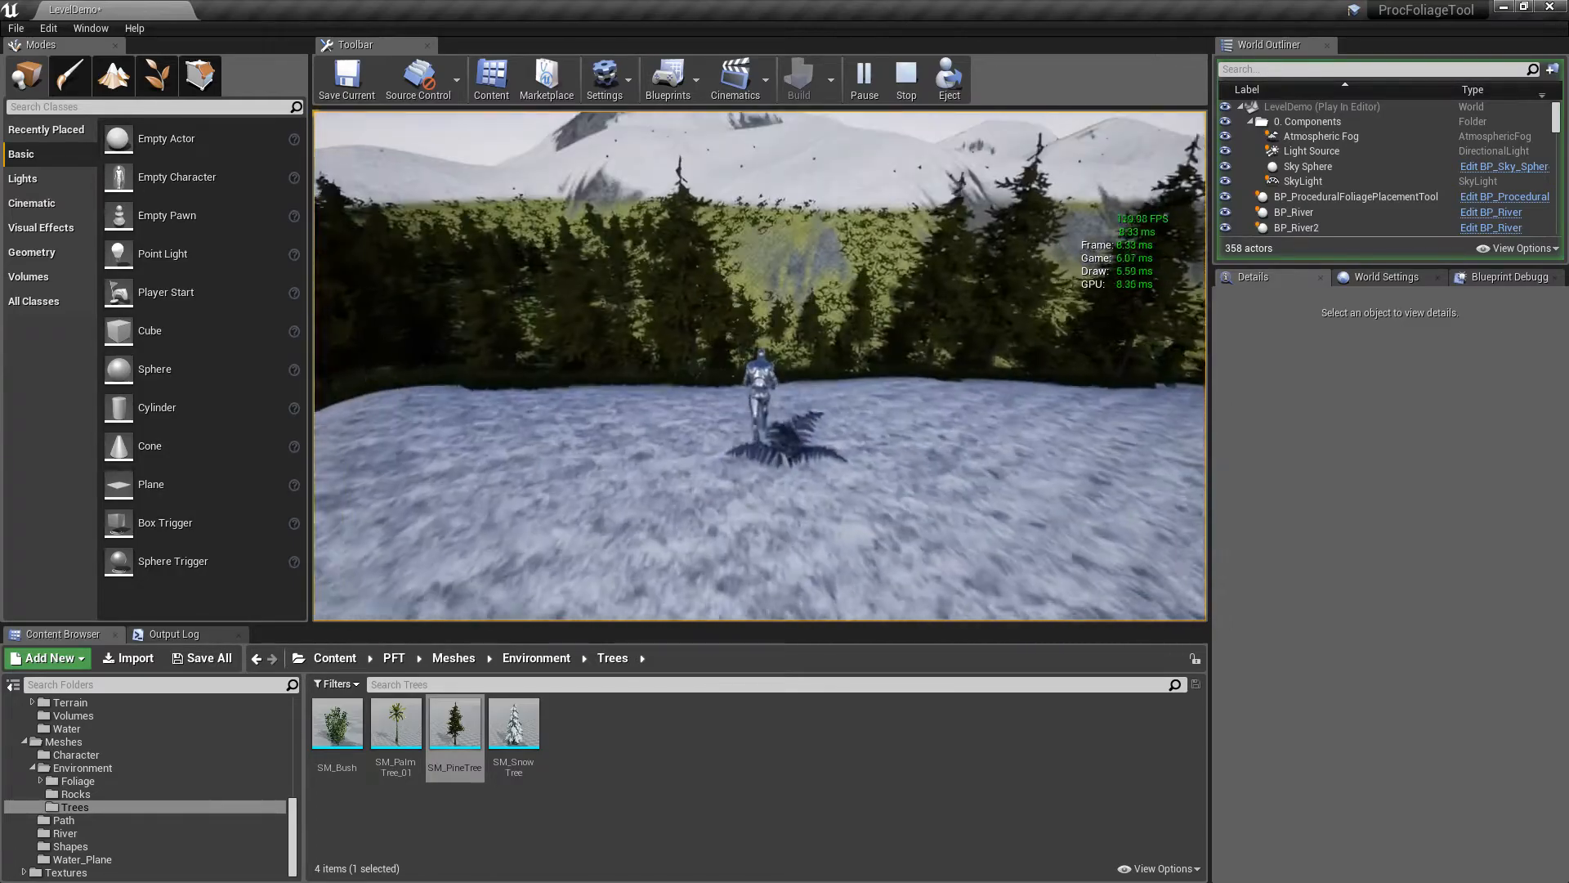
key("Escape")
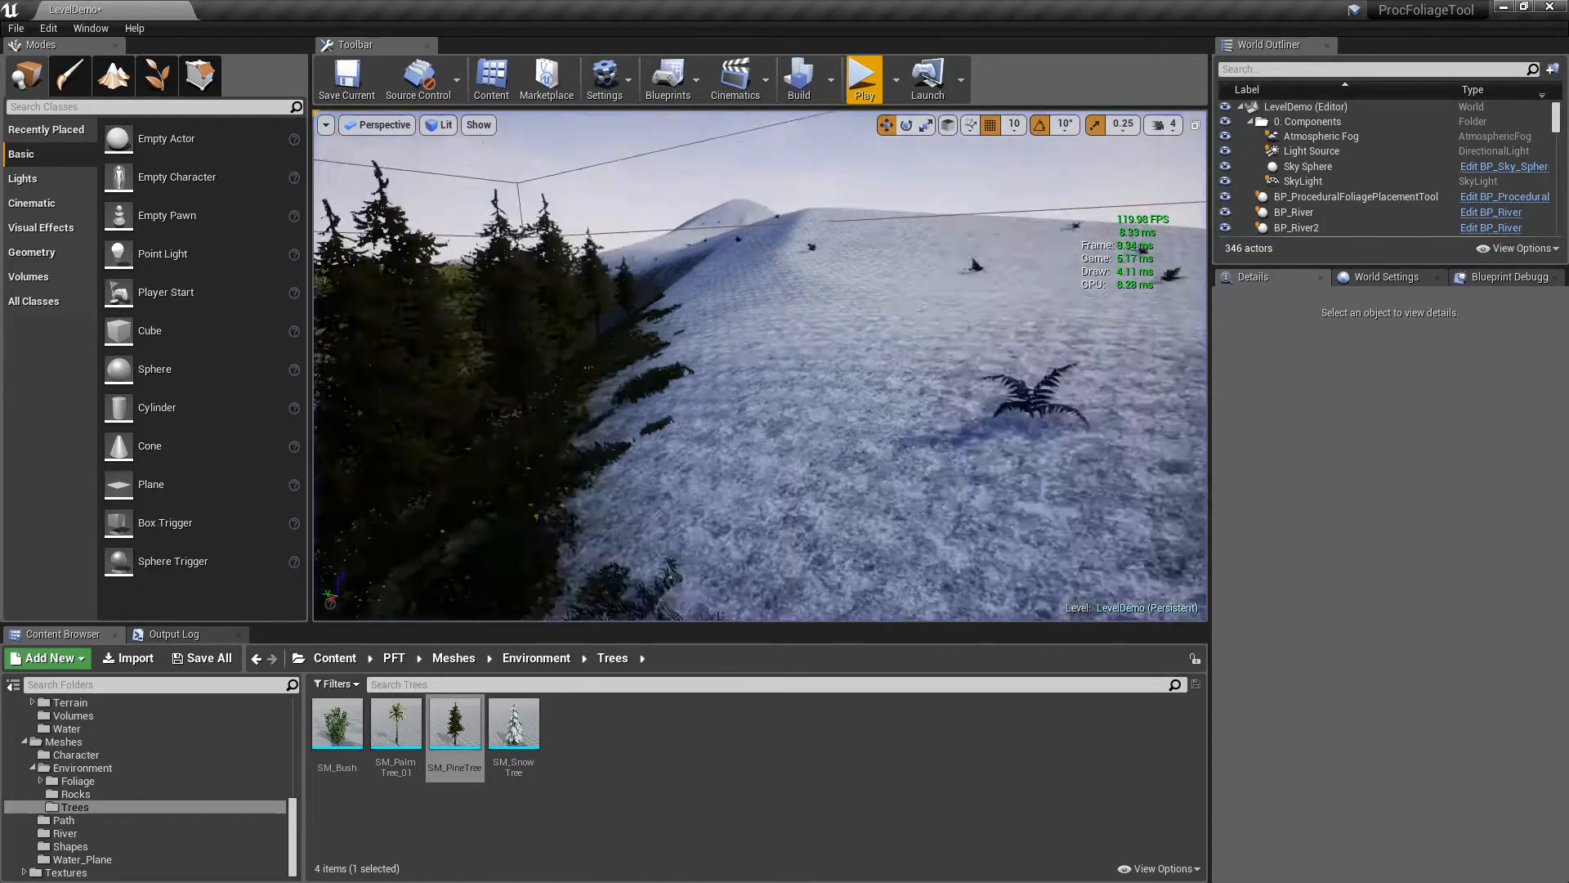
Reselect BP_ProceduralFoliagePlacementTool, review the static mesh actors in the level, and run 3 Convert Actors to HISM
mouse_move(927, 280)
right_mouse_down()
mouse_move(973, 278)
mouse_move(928, 281)
right_mouse_up()
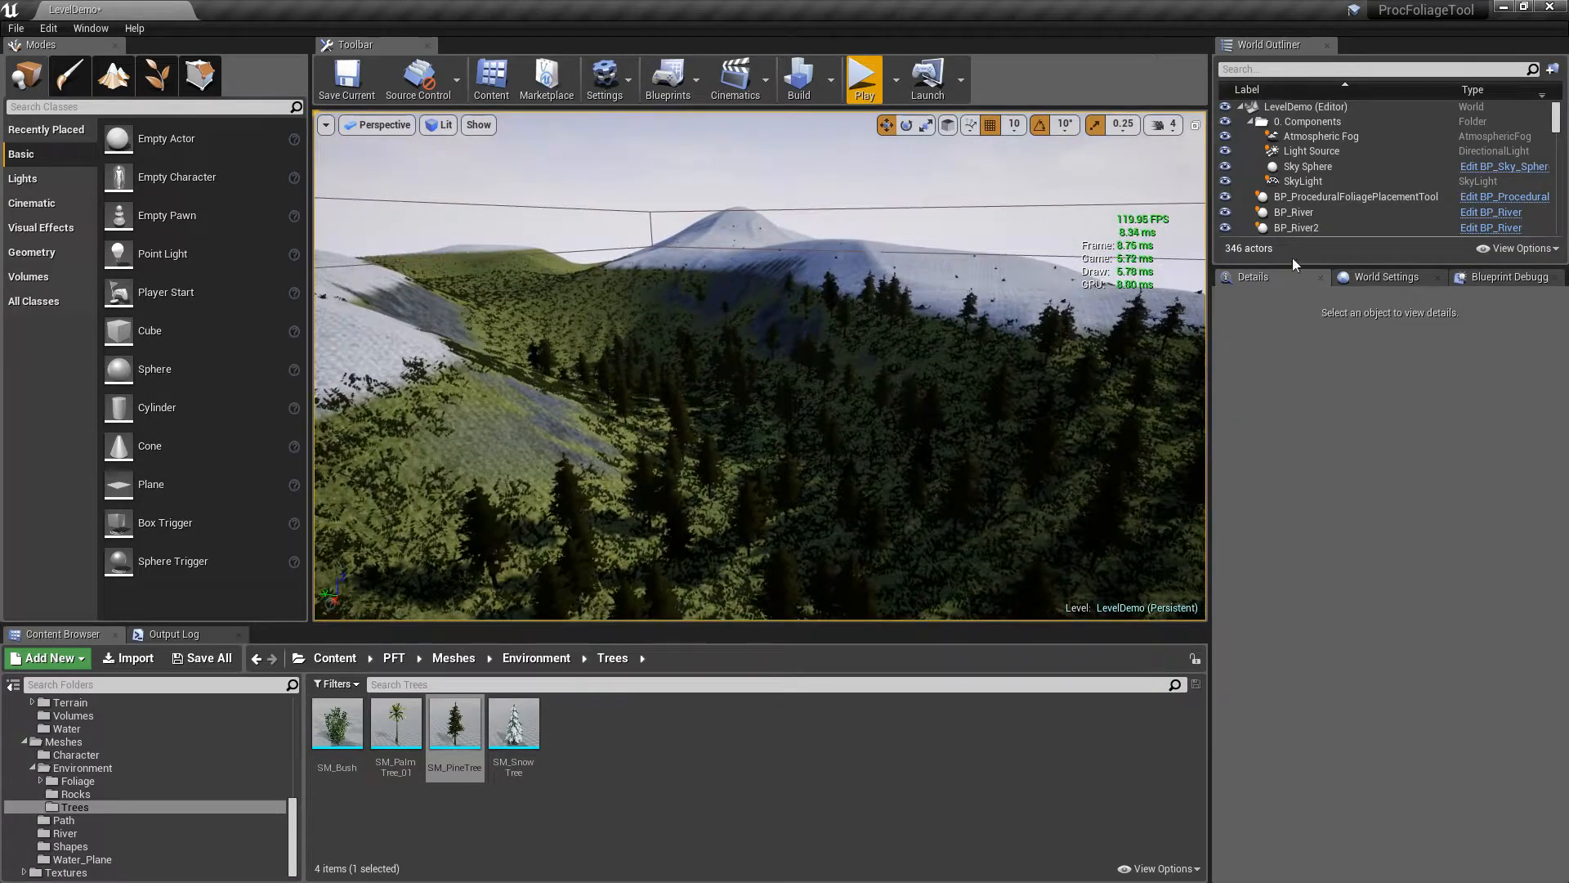
left_click(1405, 198)
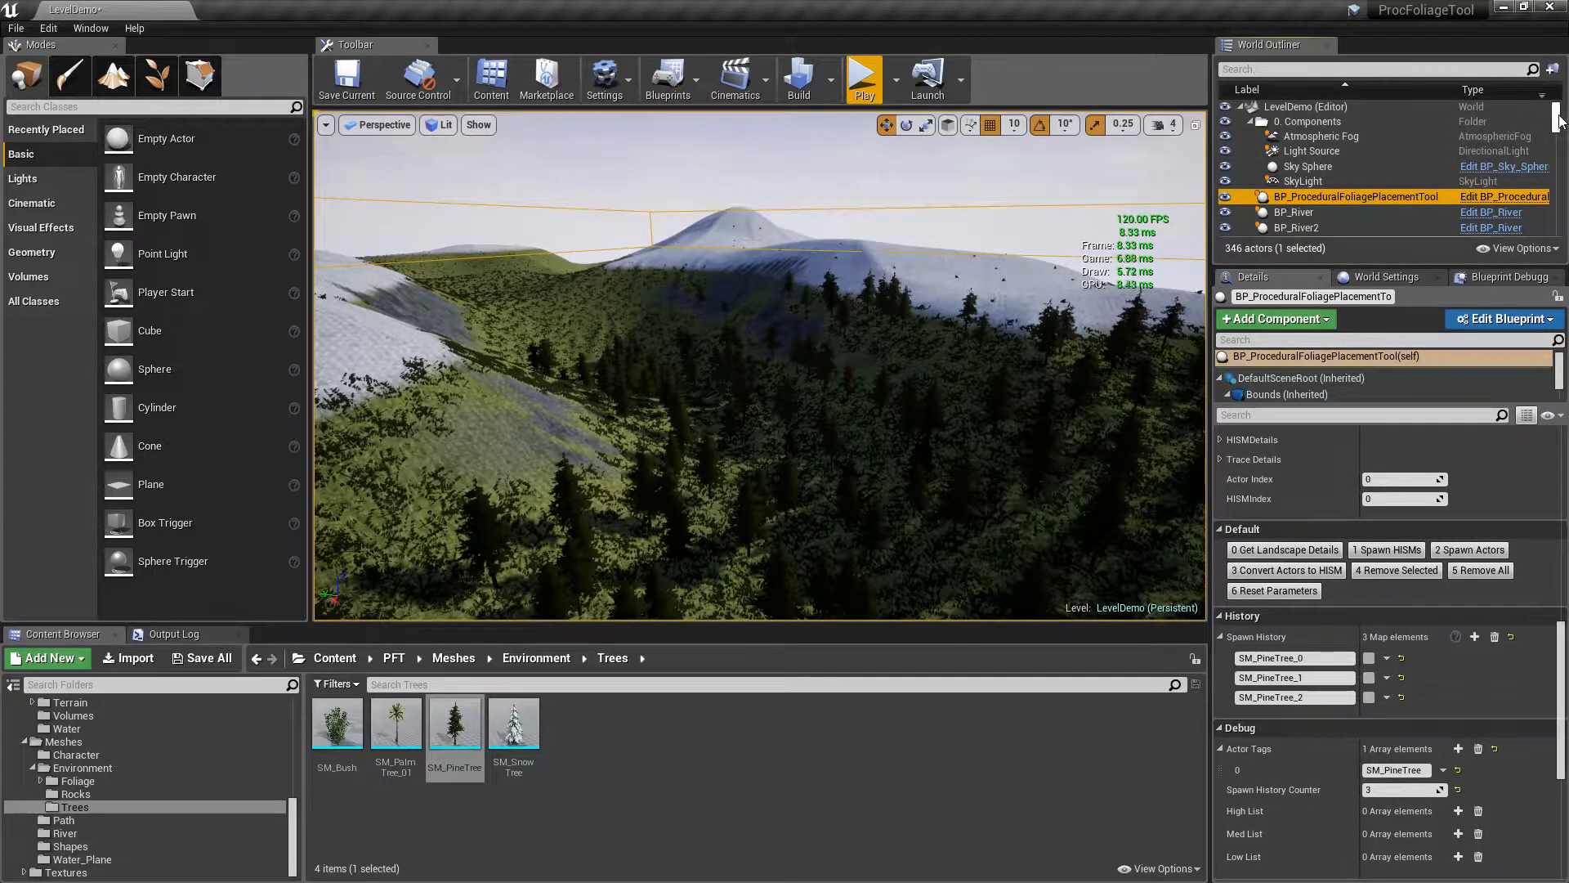
scroll(1349, 131, "down", 15)
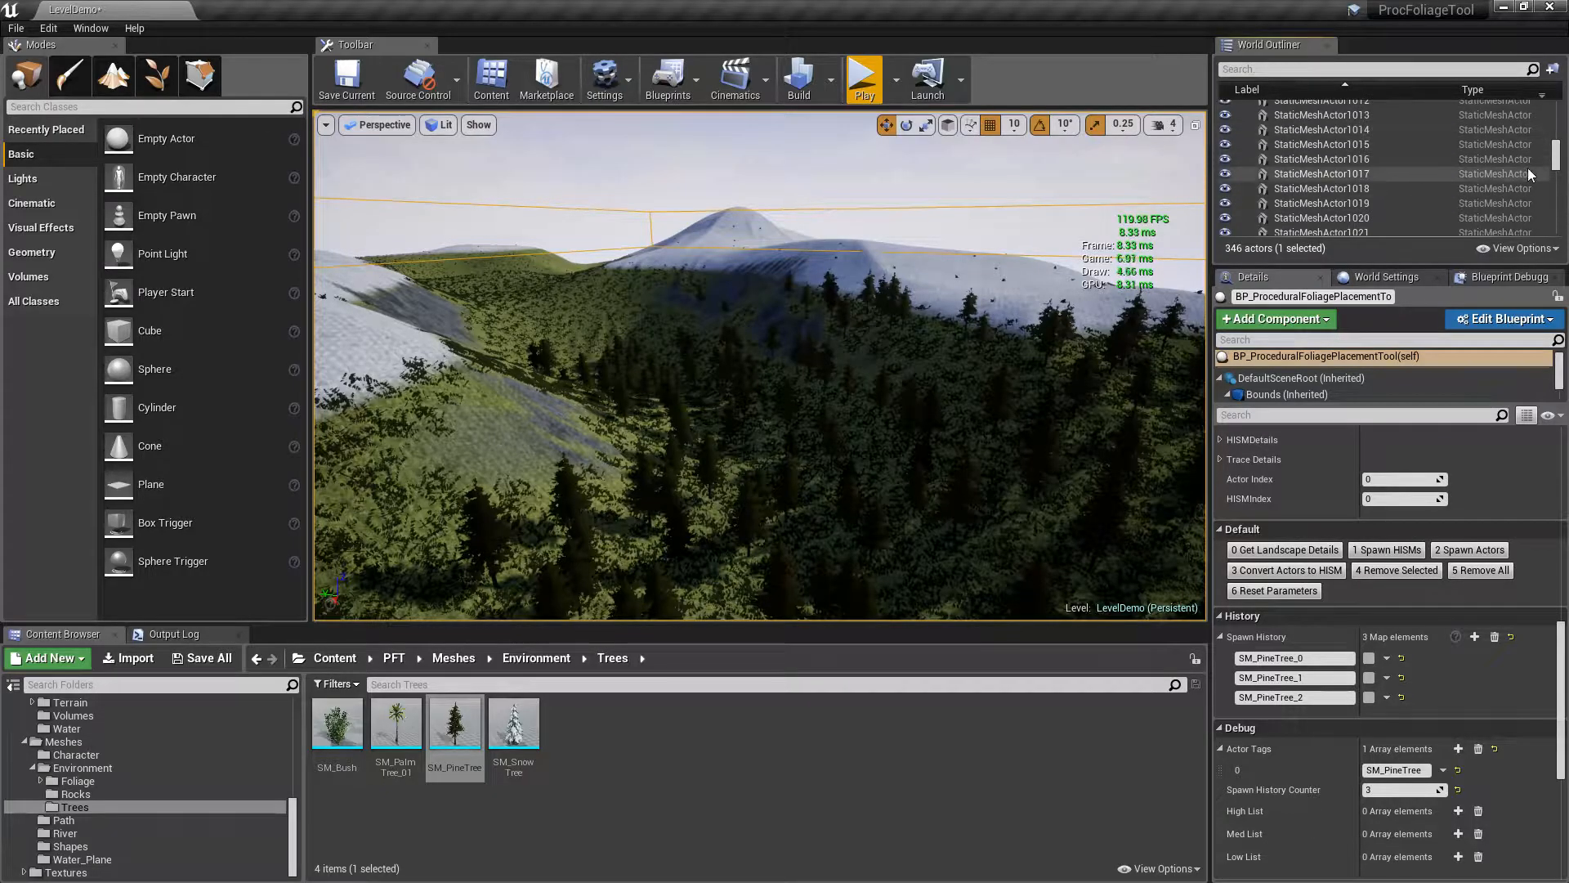
scroll(1308, 173, "up", 15)
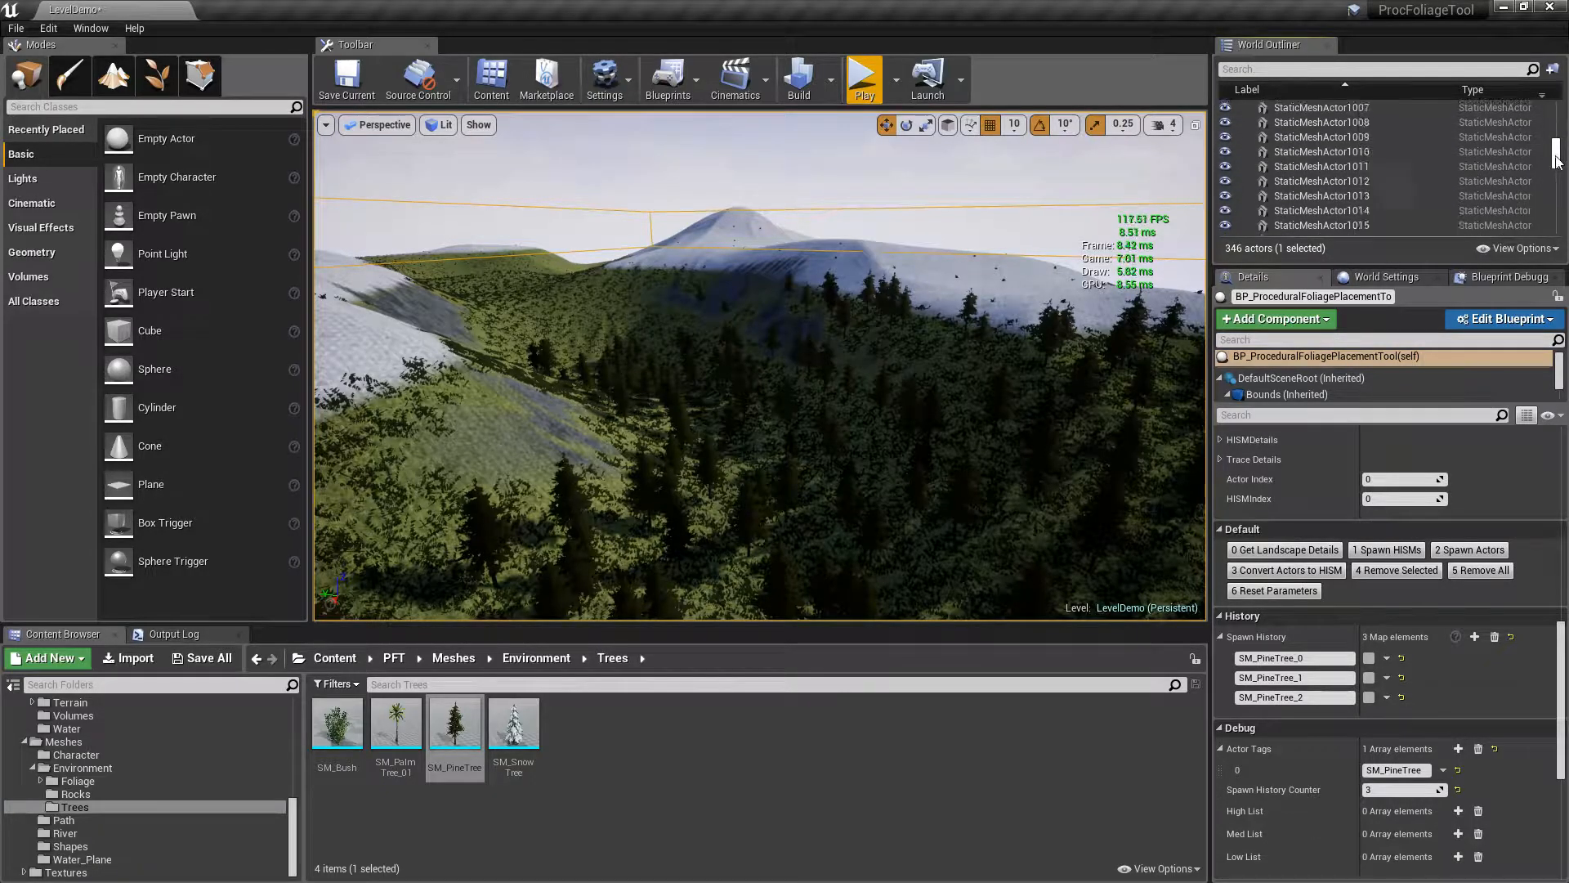
left_click(1322, 570)
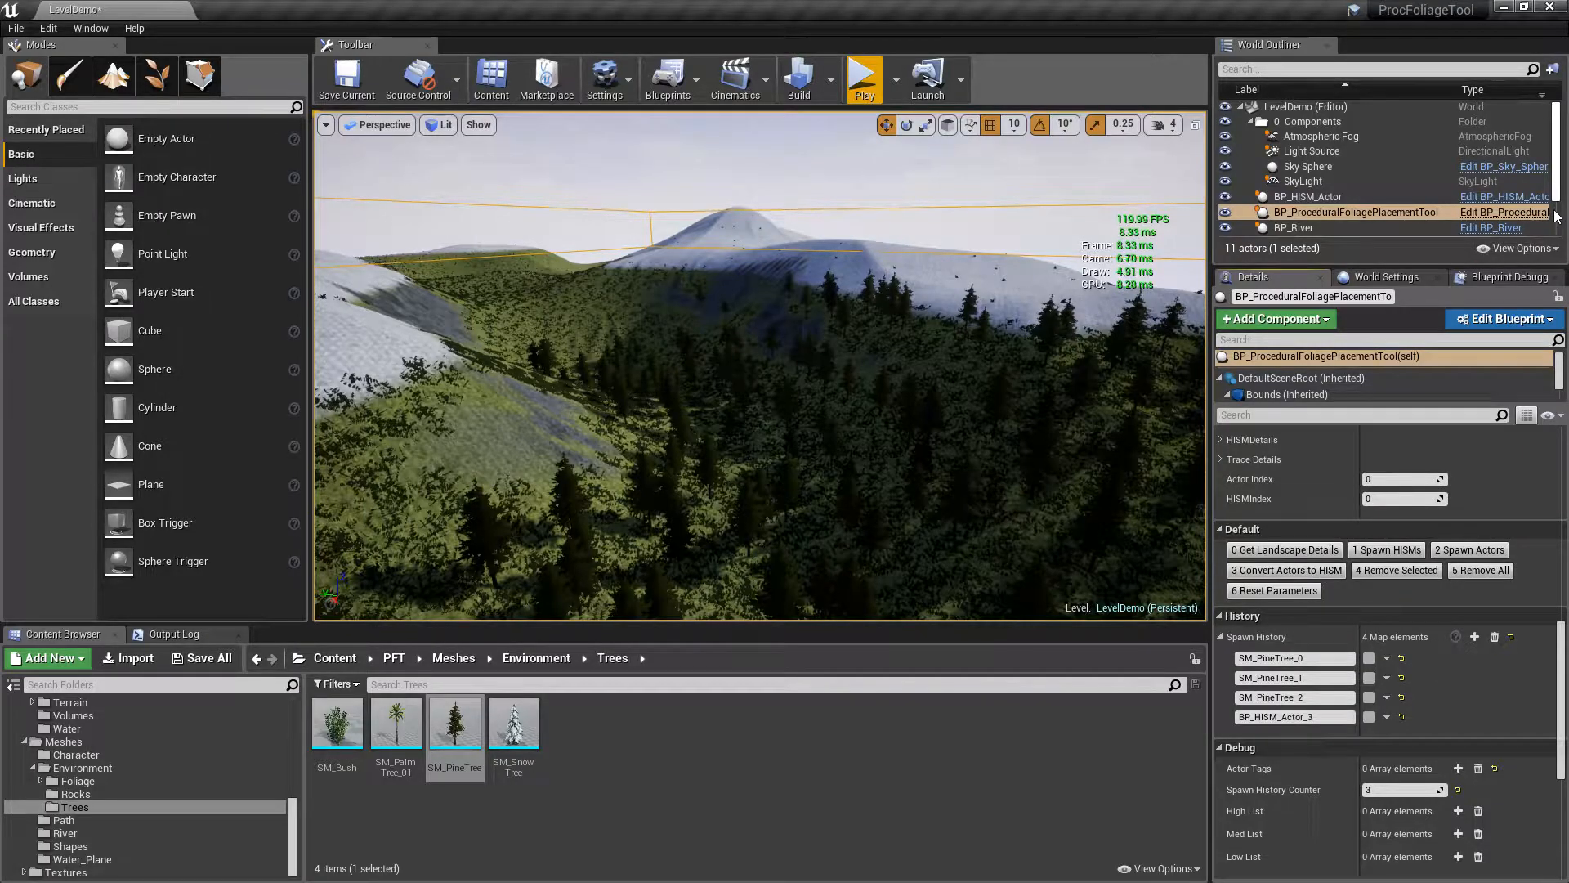
Select BP_HISM_Actor and examine the converted pine trees across the landscape
left_click(930, 414)
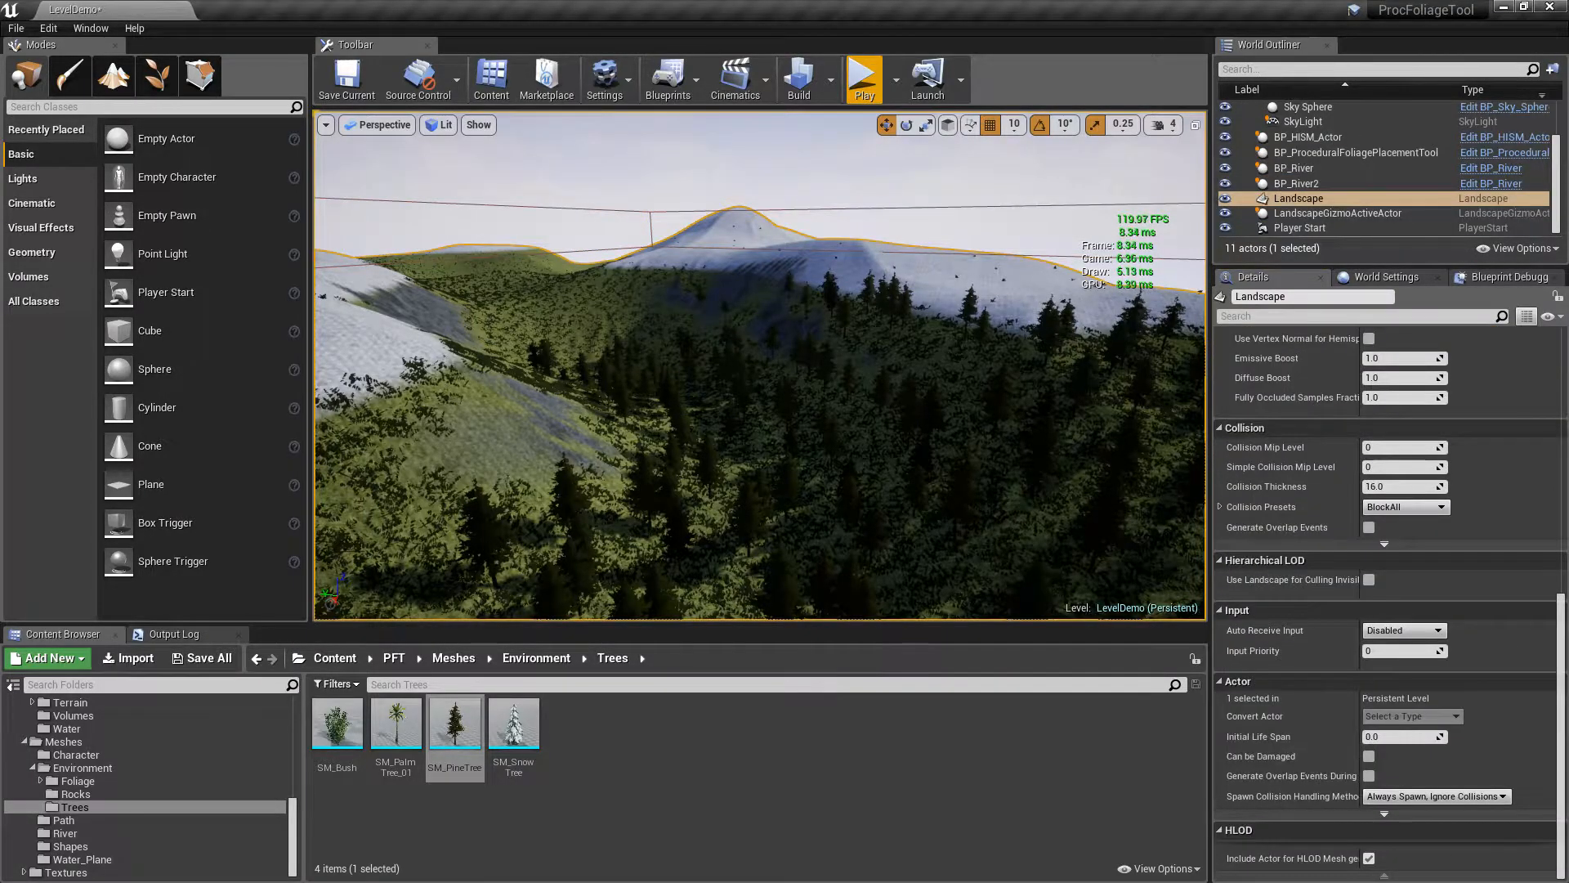
left_click(930, 415)
right_click_drag(930, 415, 866, 392)
key("s")
key("w")
key("d")
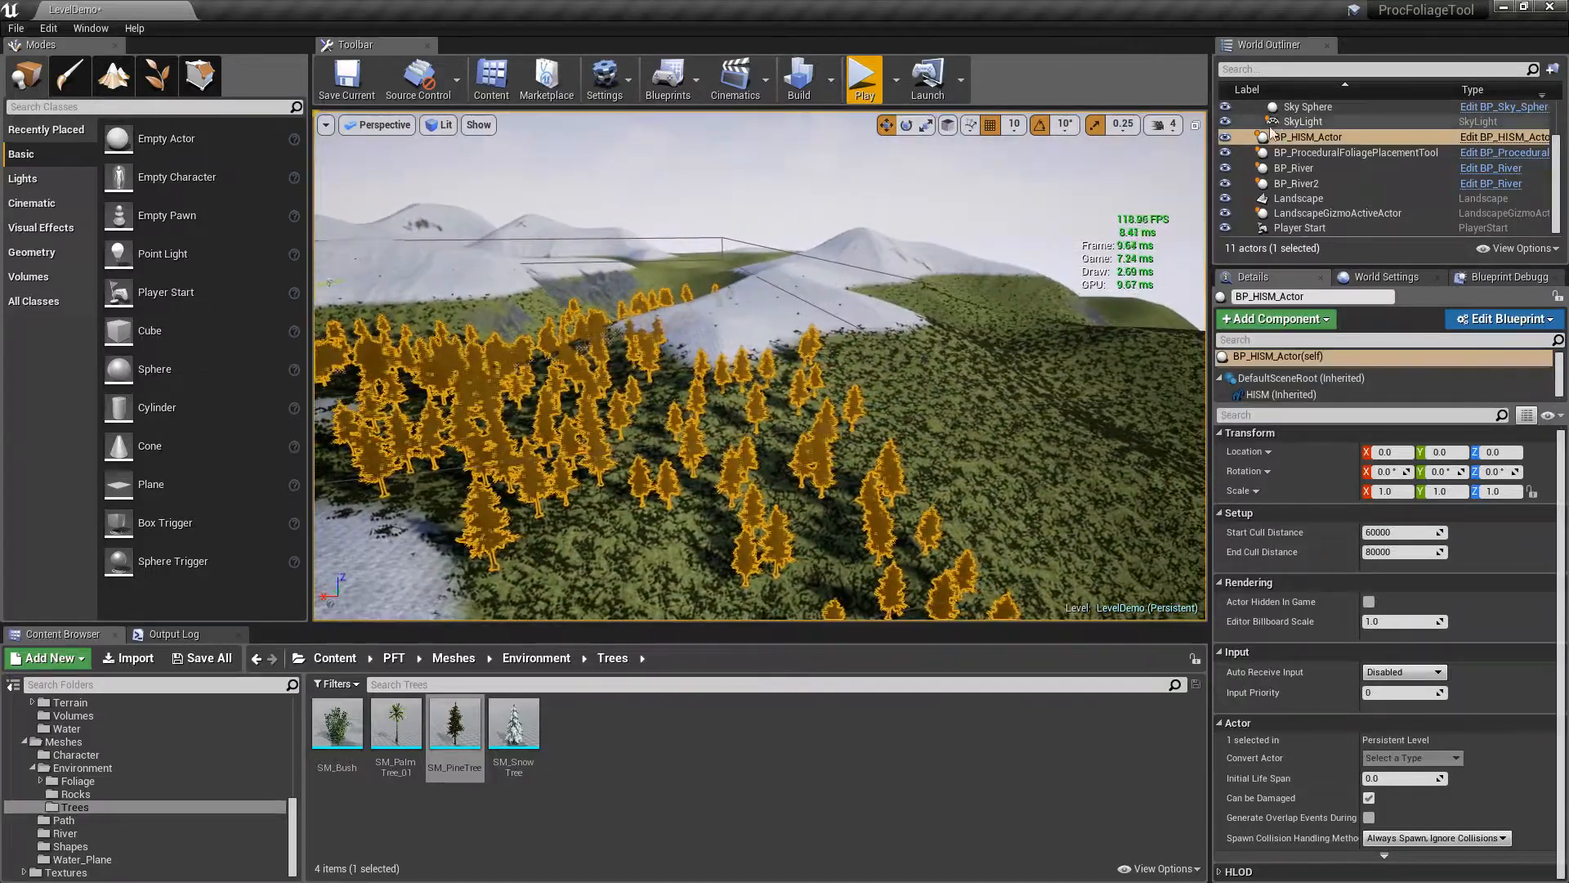
double_click(1323, 137)
right_click_drag(1006, 307, 876, 301)
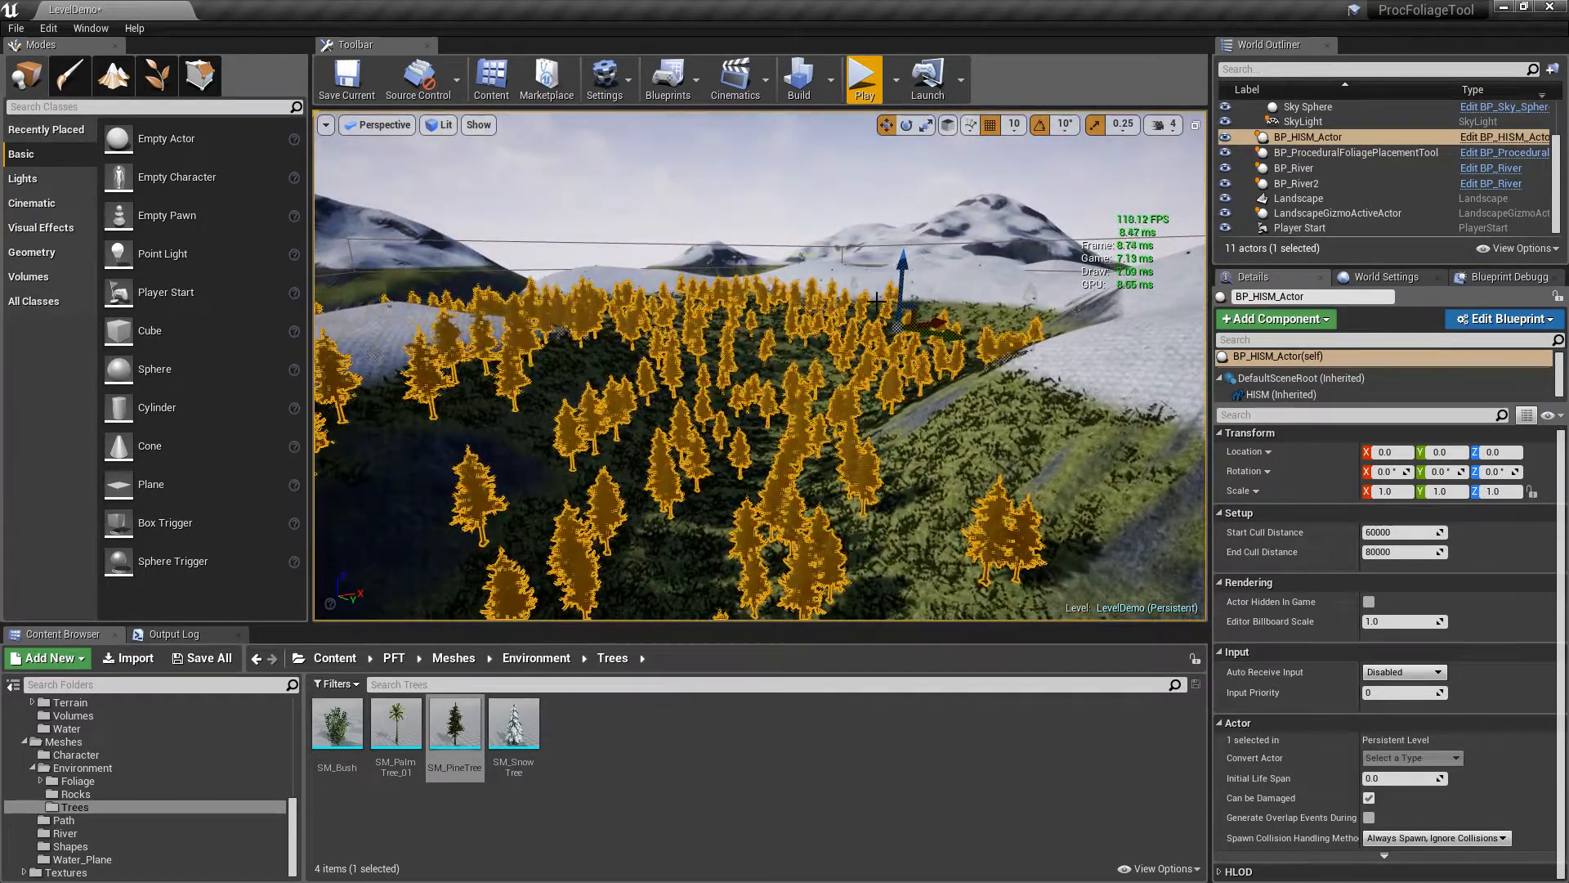
Clear the selection, pick a pine tree in the forest and inspect the BP_HISM_Actor instances up close
key("Escape")
left_click(842, 444)
right_click_drag(842, 444, 818, 438)
key("w")
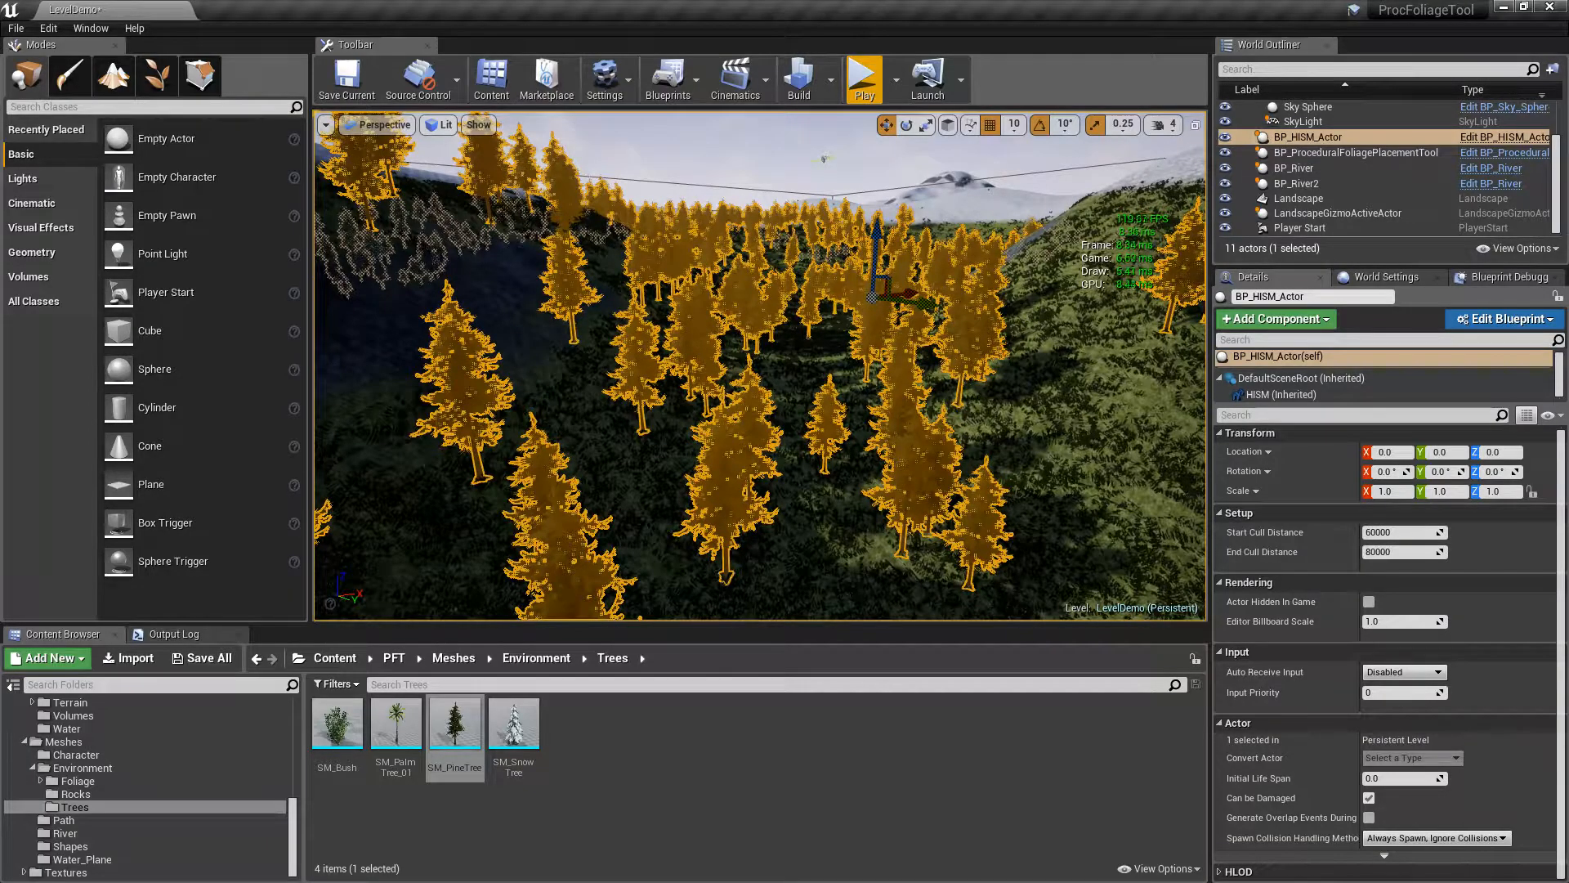
right_click_drag(817, 437, 817, 437)
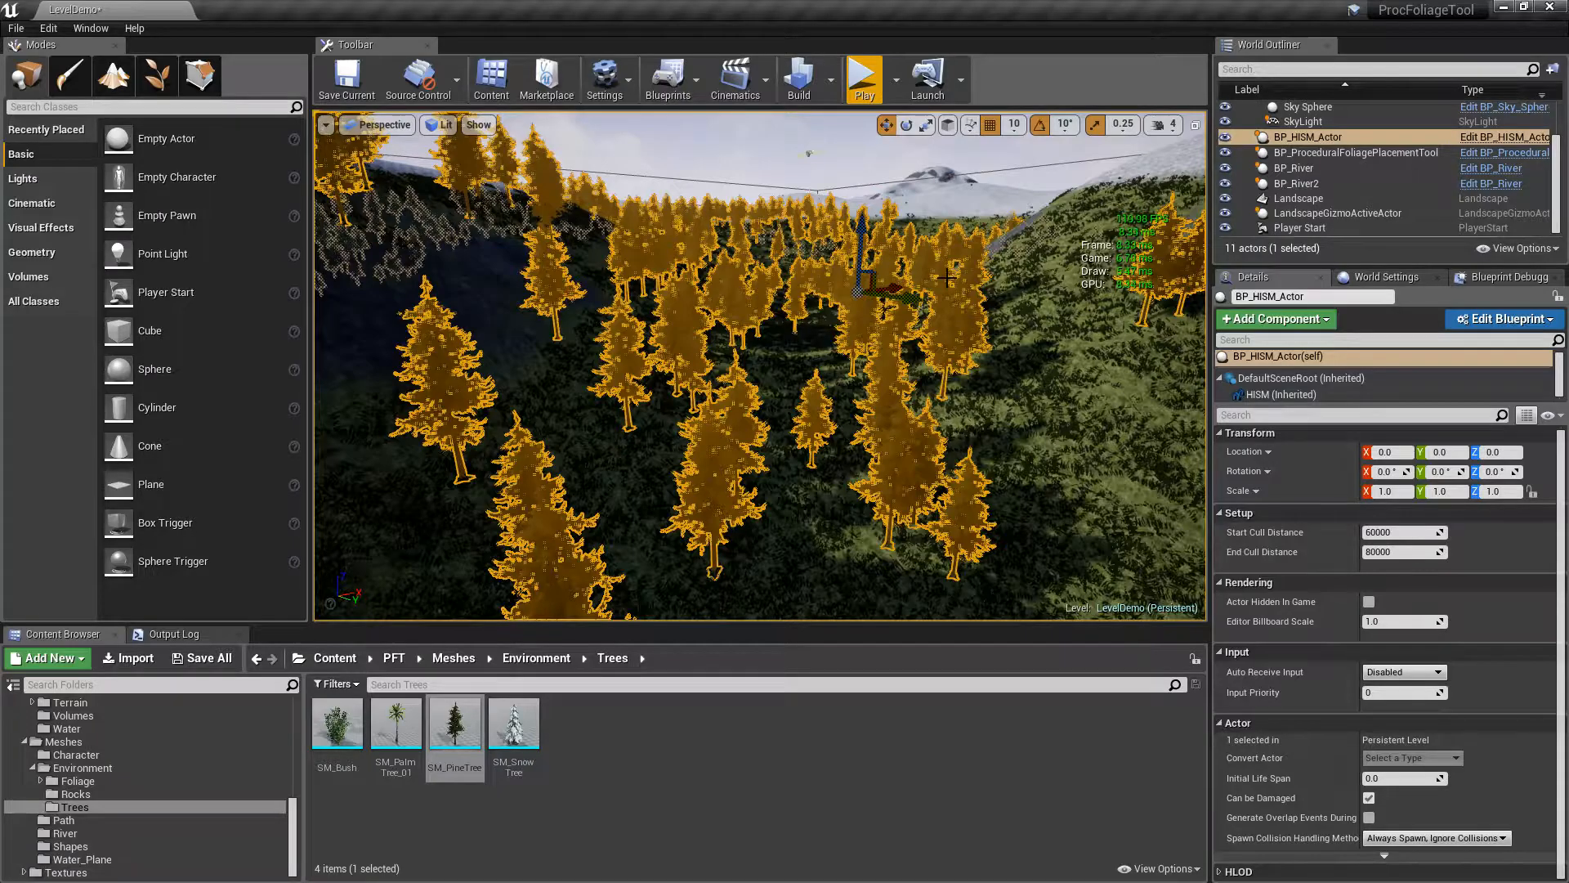
Clear the selection, play the level, run the character through the converted pine forest to check performance, and stop the session
key("Escape")
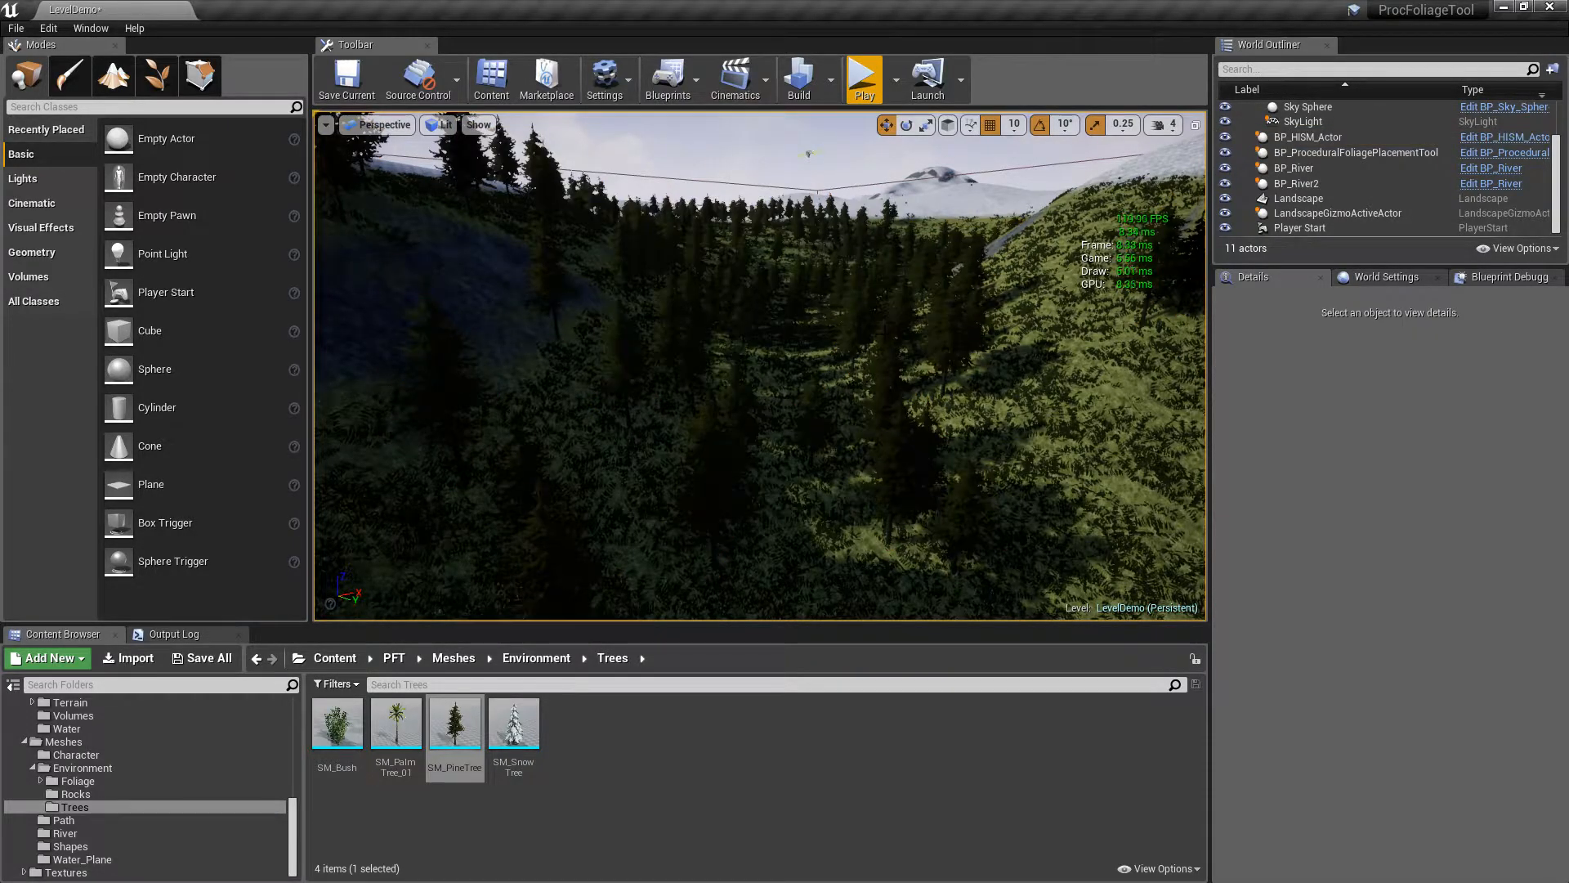
key("ctrl+z")
left_click(864, 80)
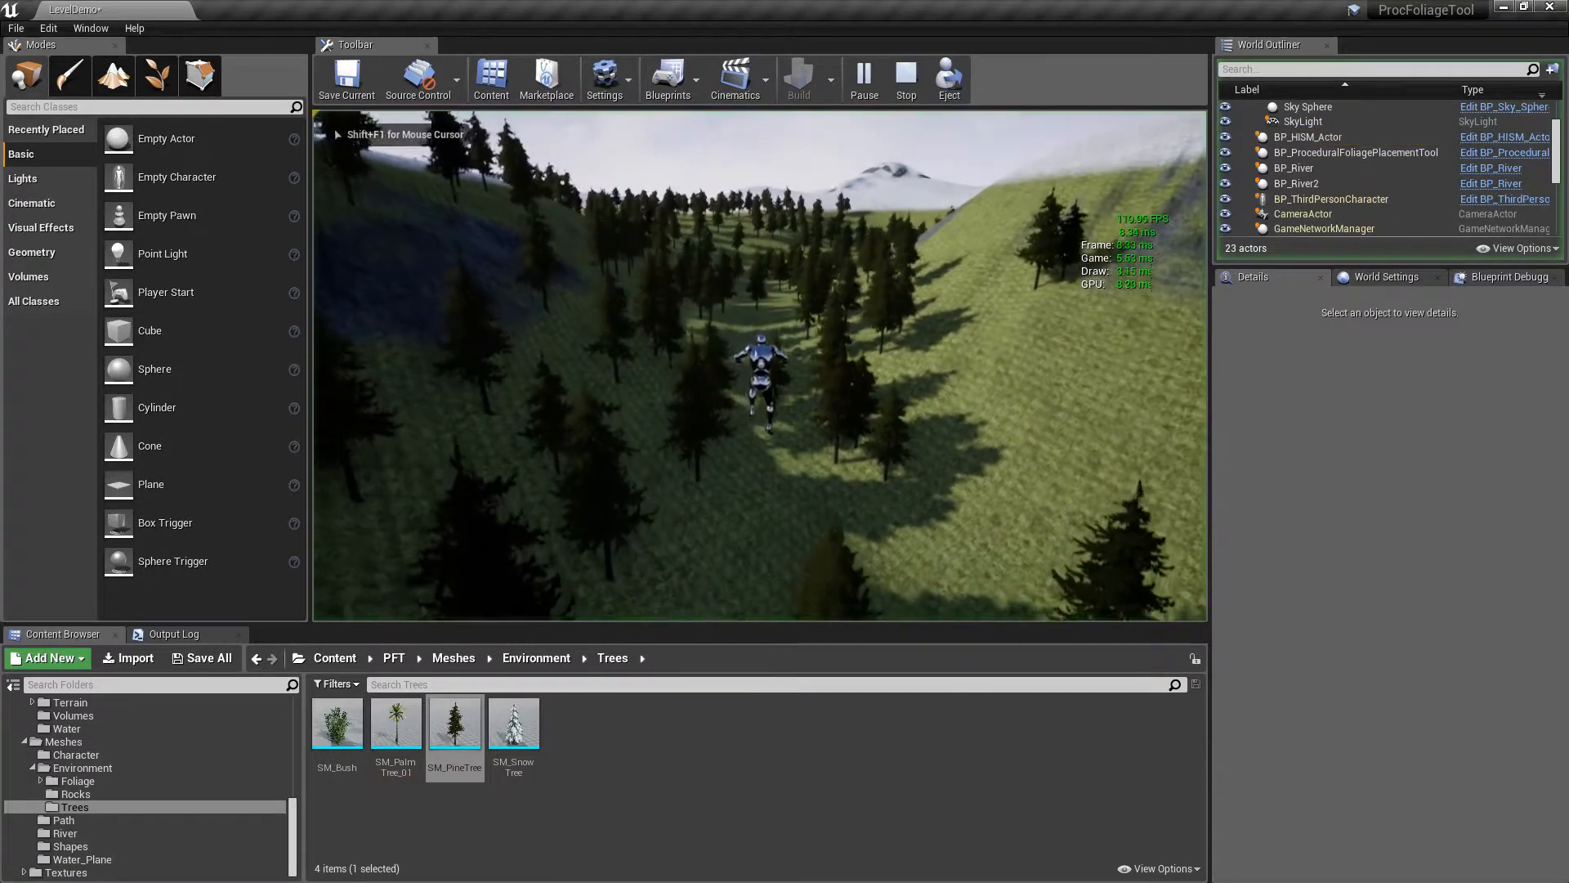
key("w")
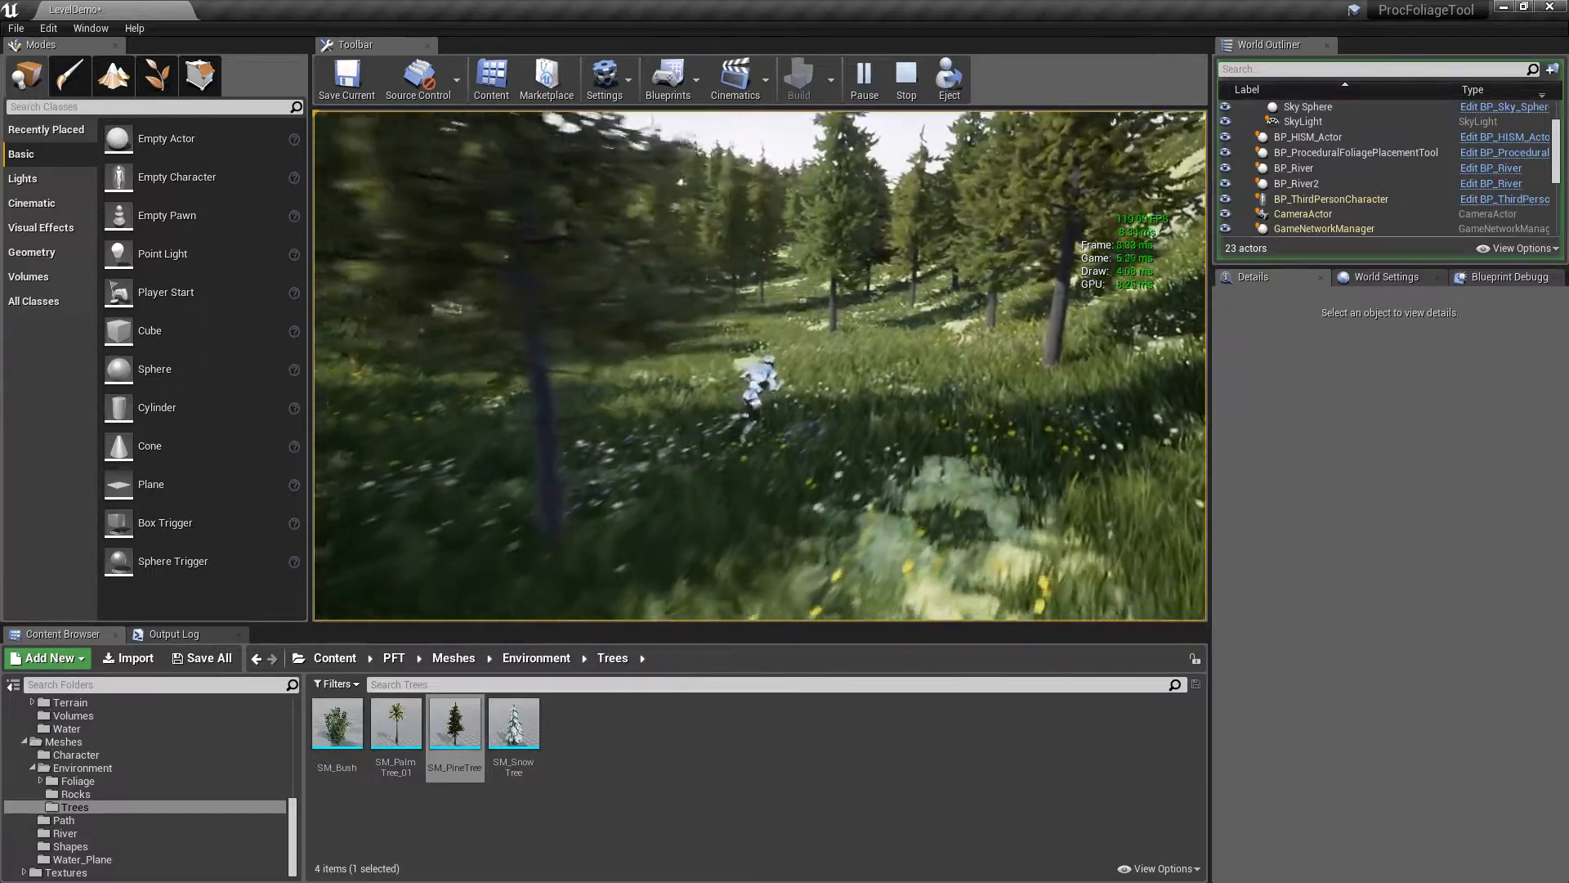
key("Escape")
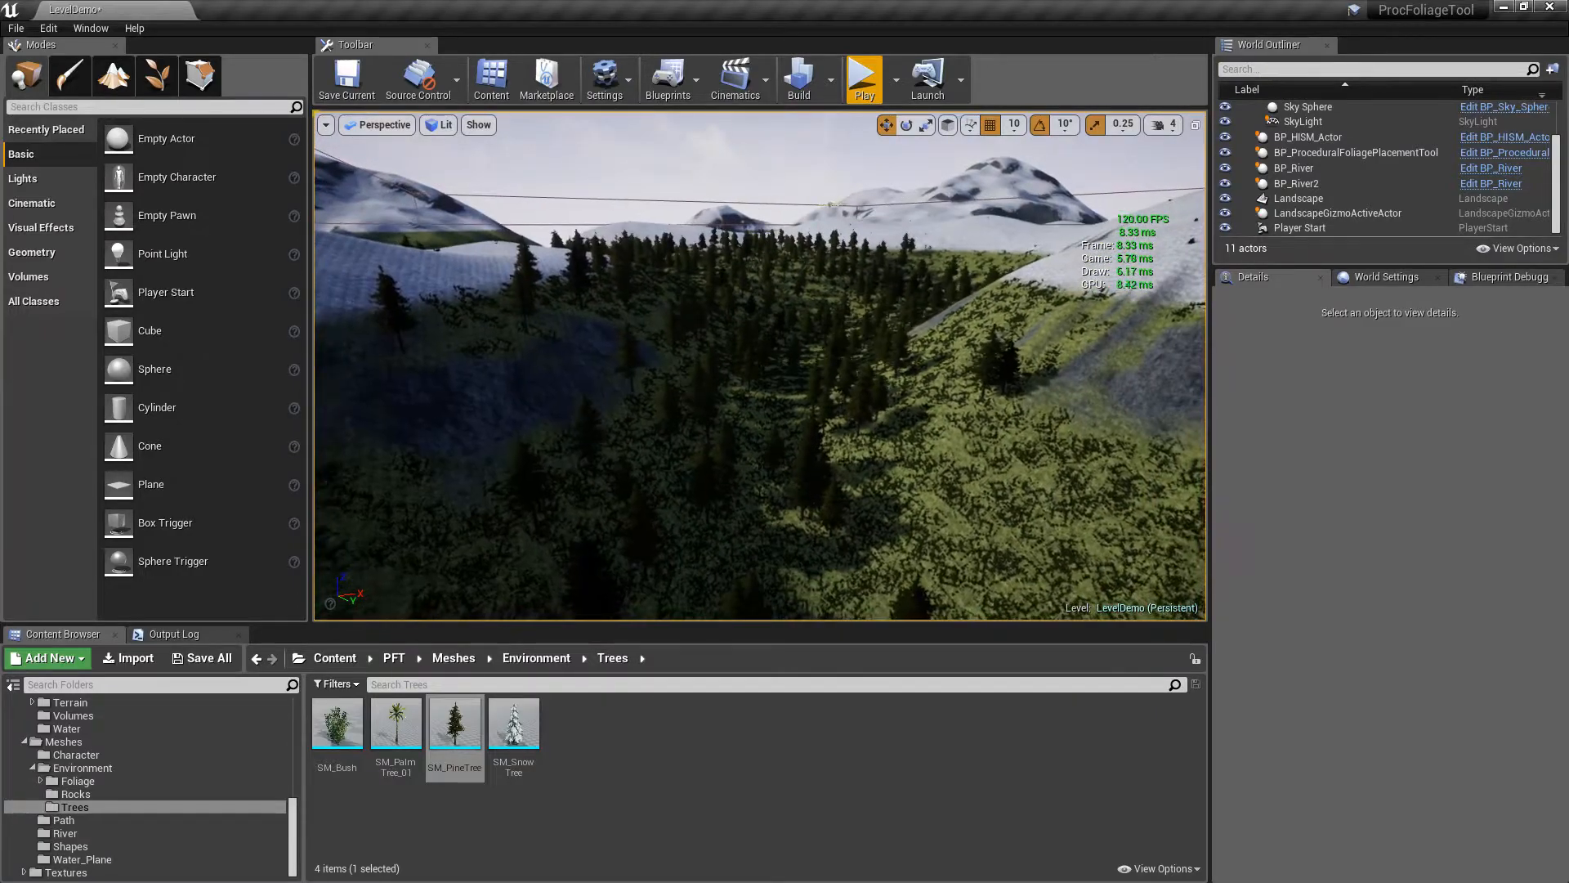
View the valley from above, select the BP_HISM_Actor pine trees to examine their distribution, and clear the selection
key("d")
right_click_drag(886, 224, 868, 224)
left_click(646, 200)
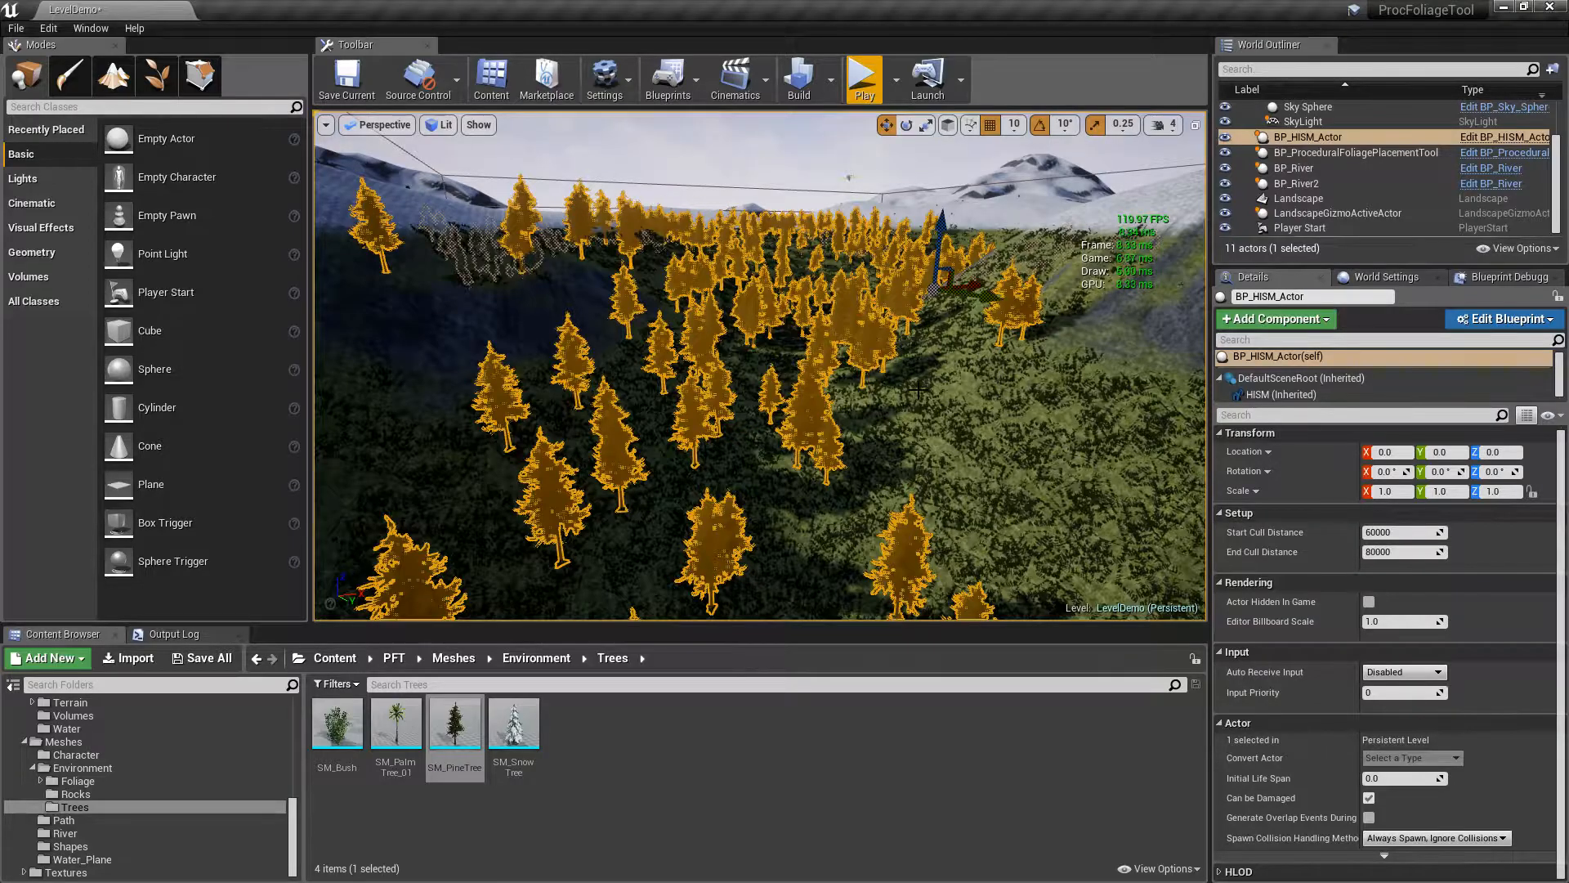
key("Escape")
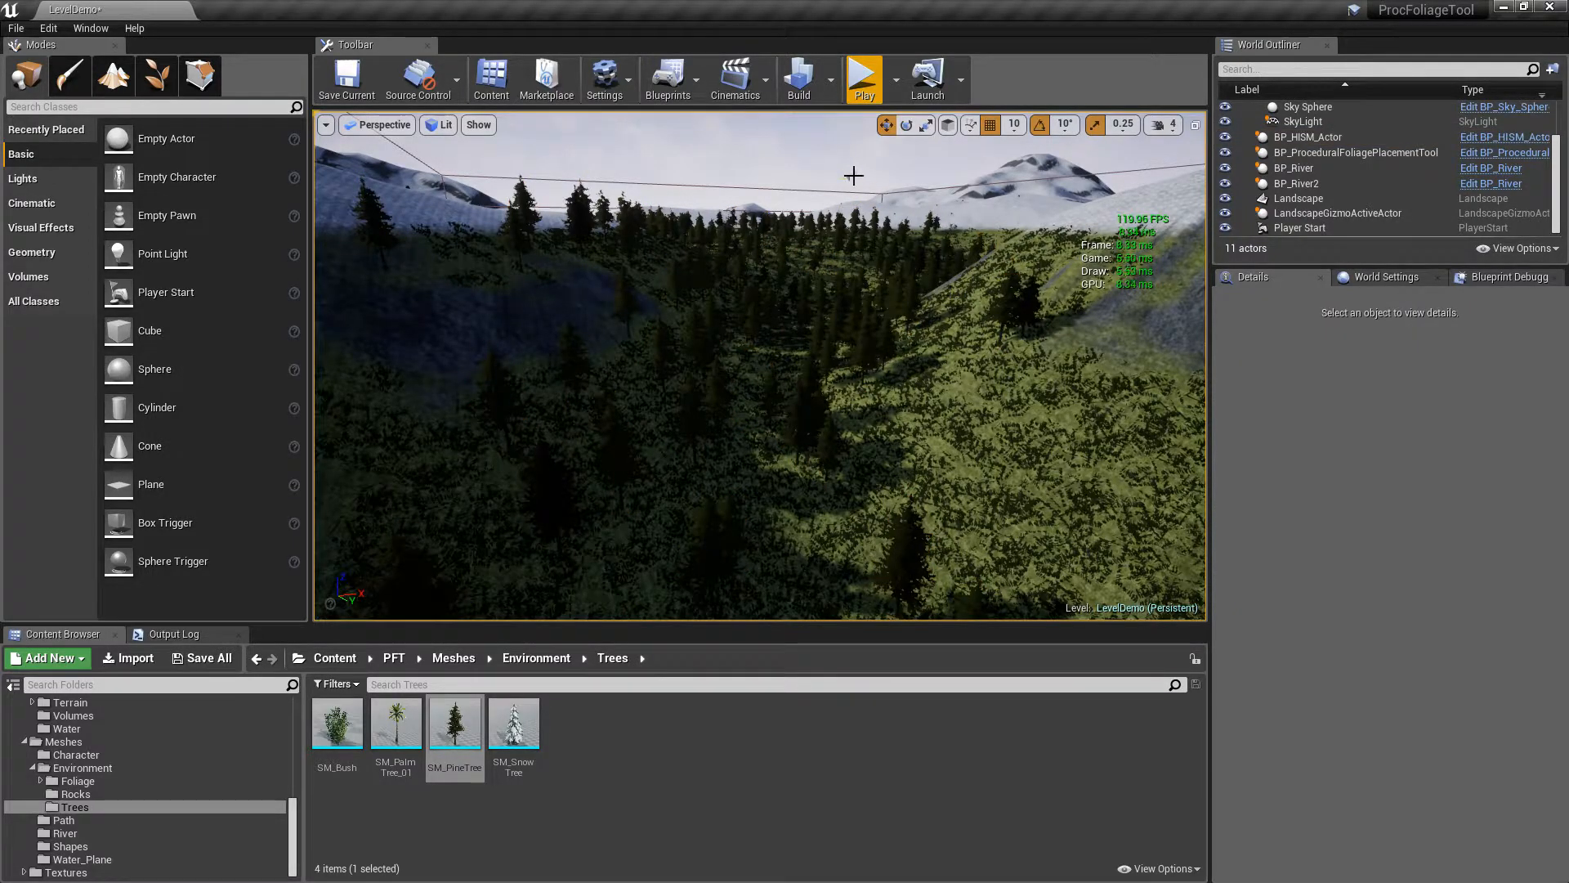
Select BP_ProceduralFoliagePlacementTool, add a second Actors List element, and assign SM_SnowTree as its static mesh
left_click(1373, 153)
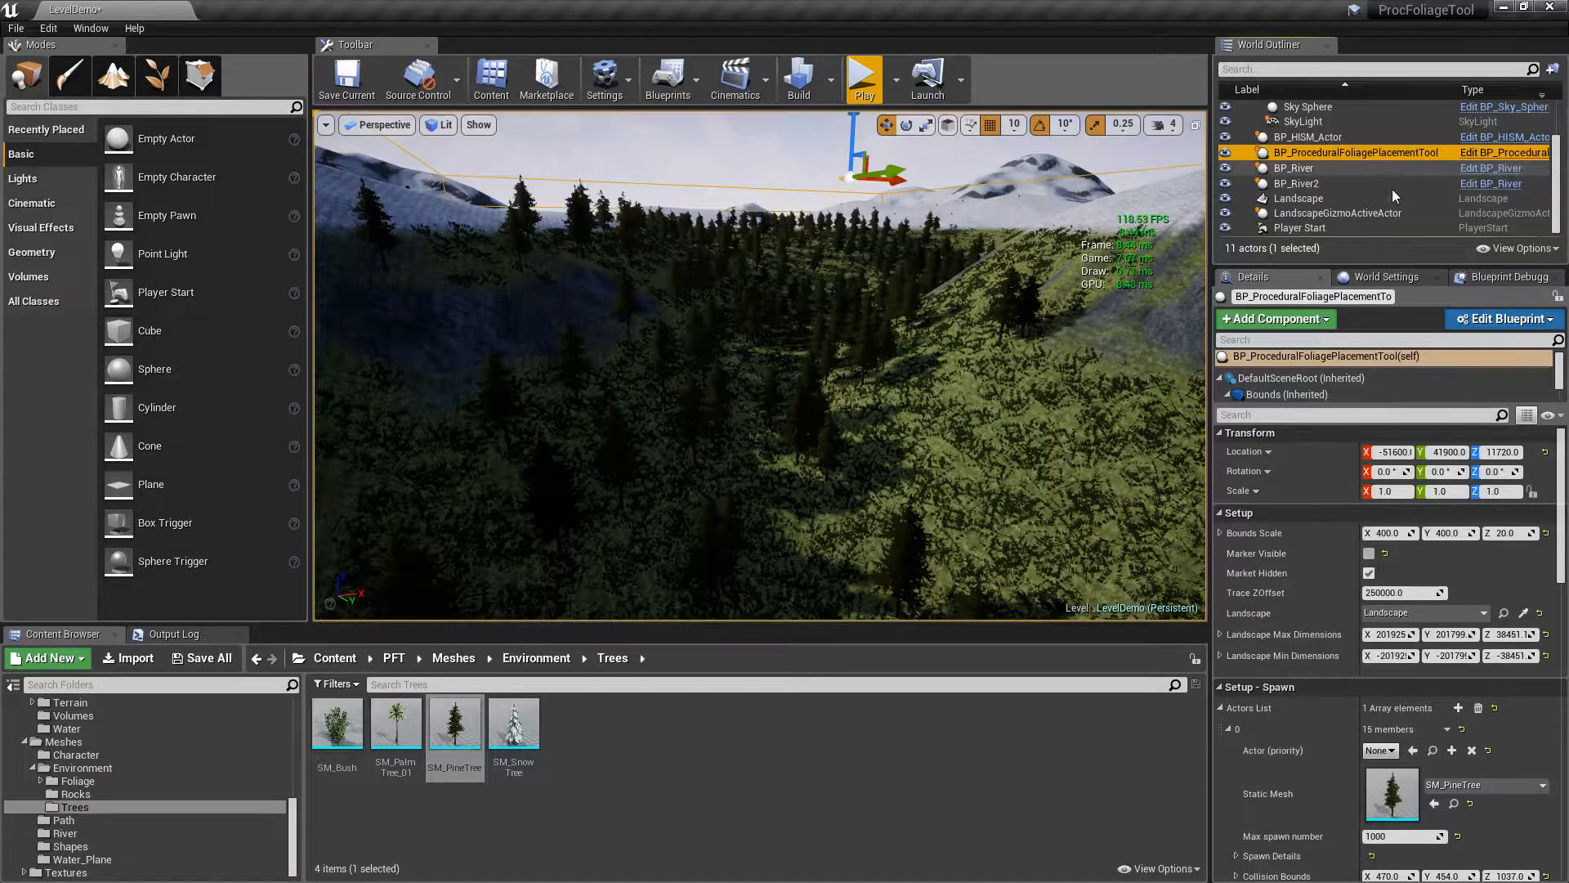
scroll(1325, 556, "down", 2)
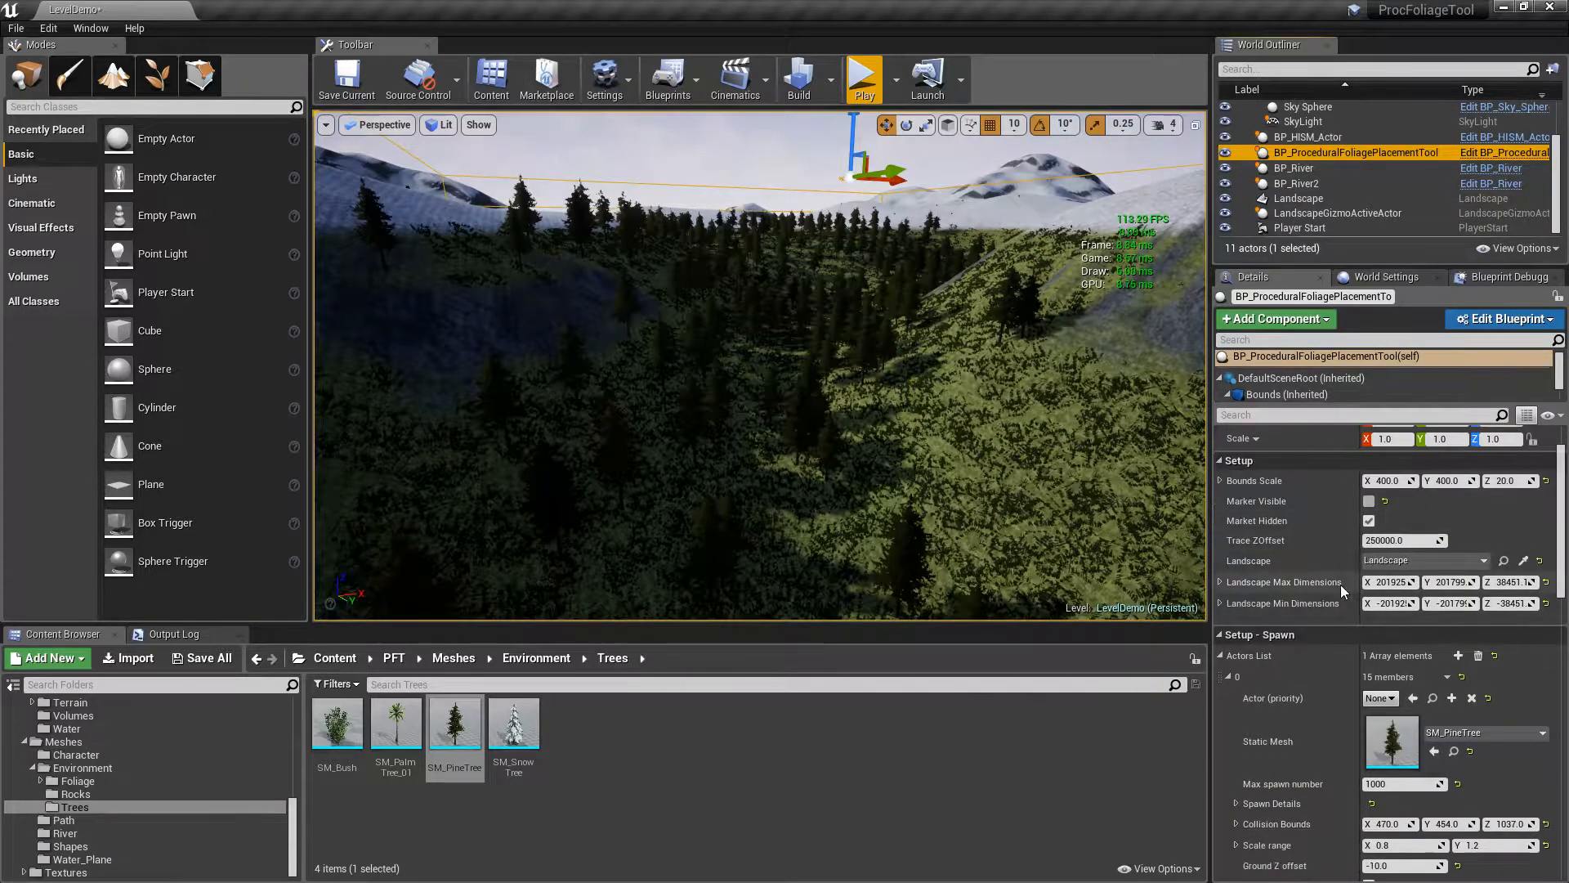
left_click(1229, 678)
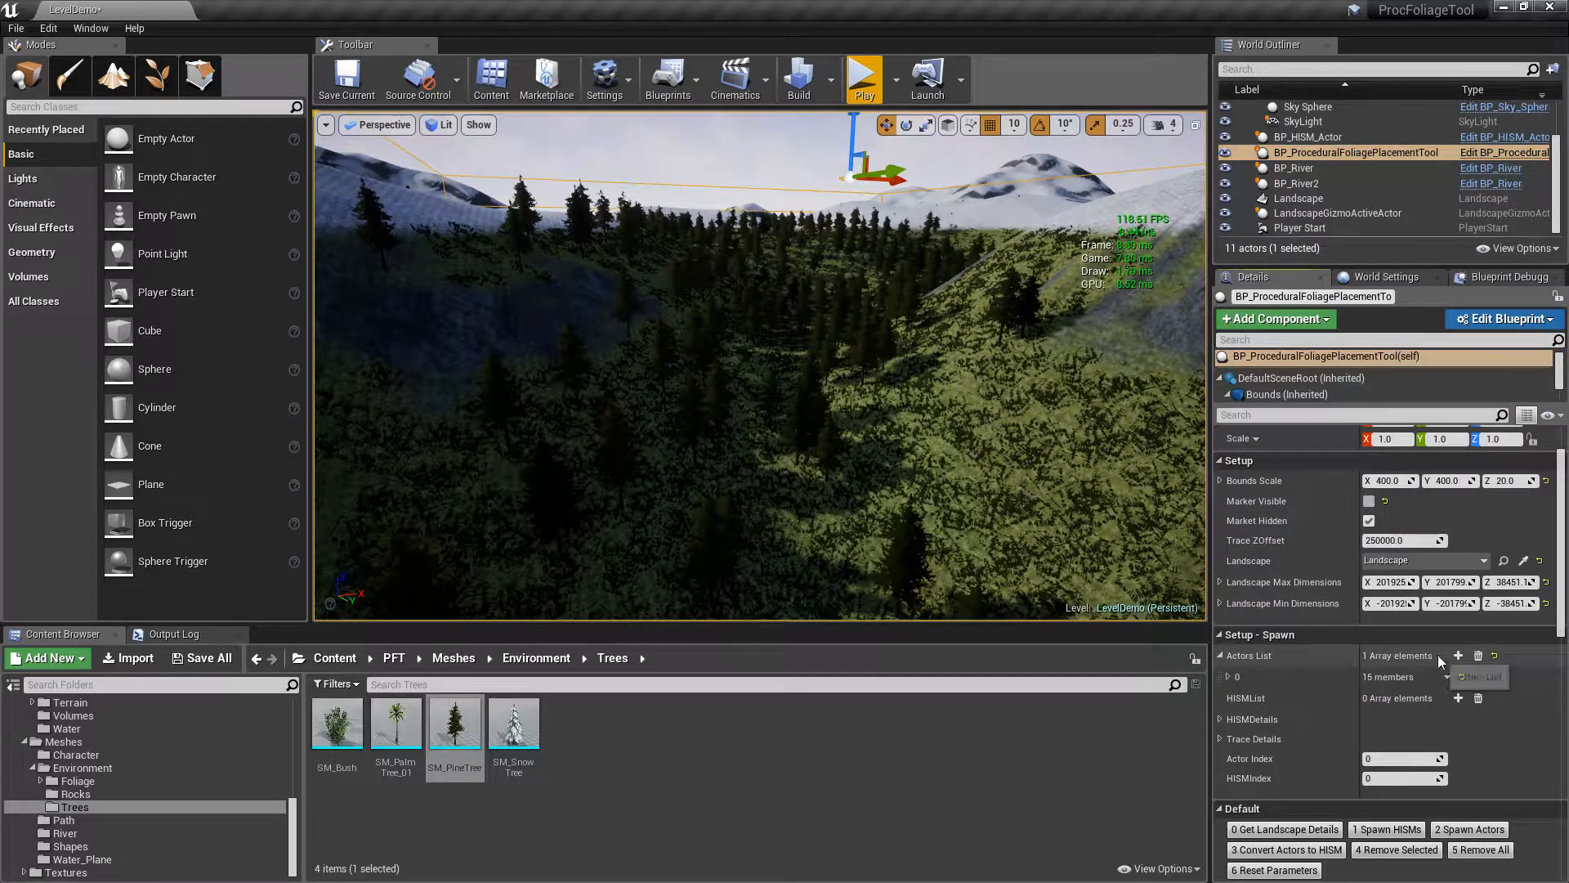
left_click(1458, 656)
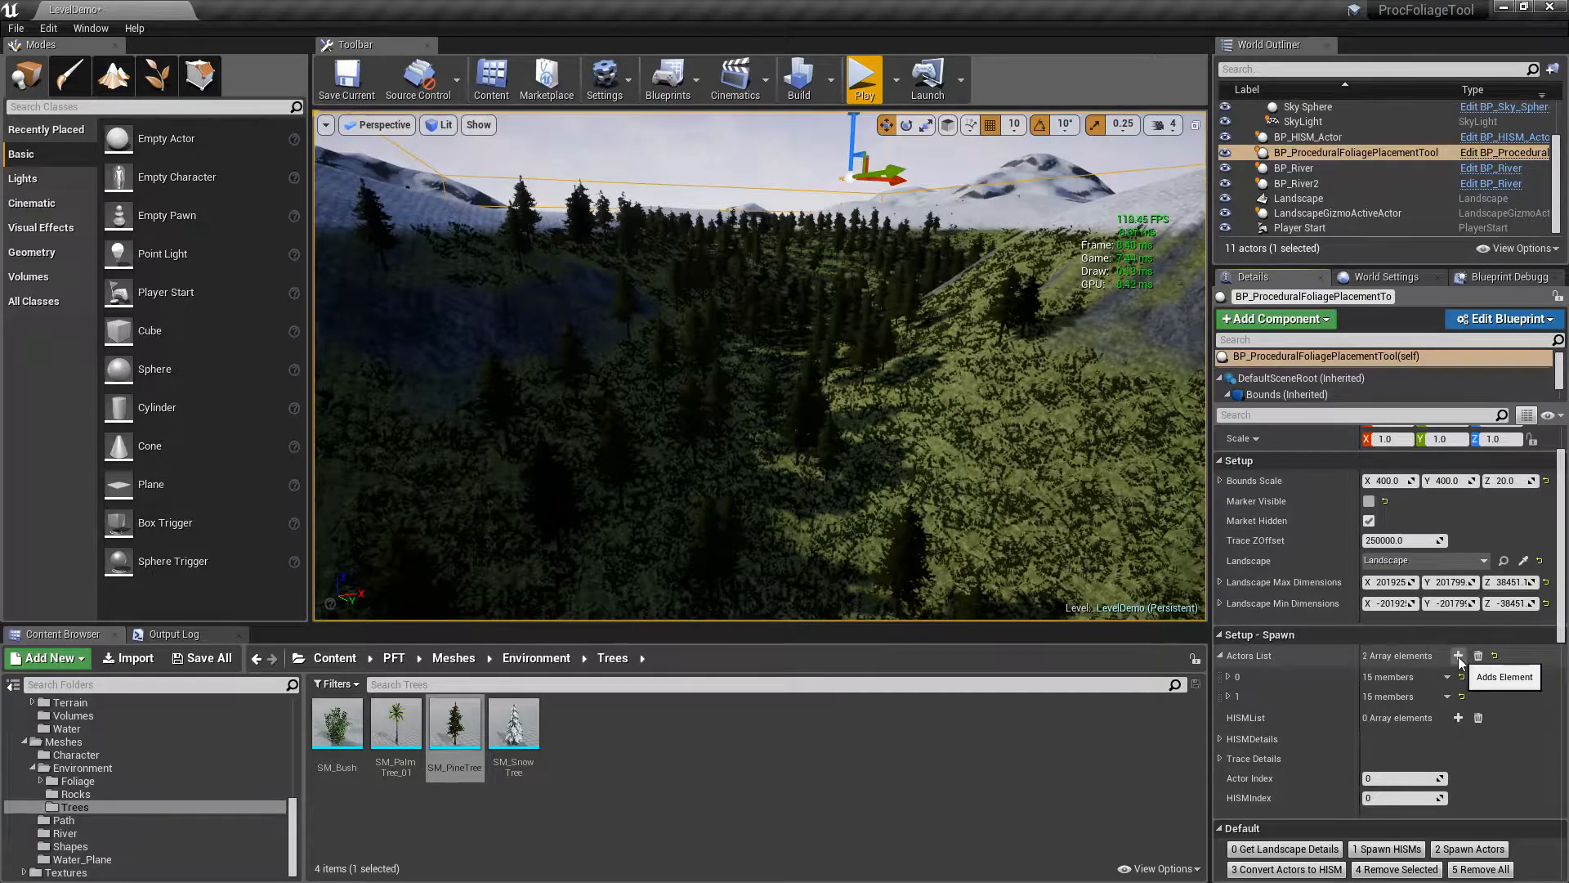
left_click(1228, 696)
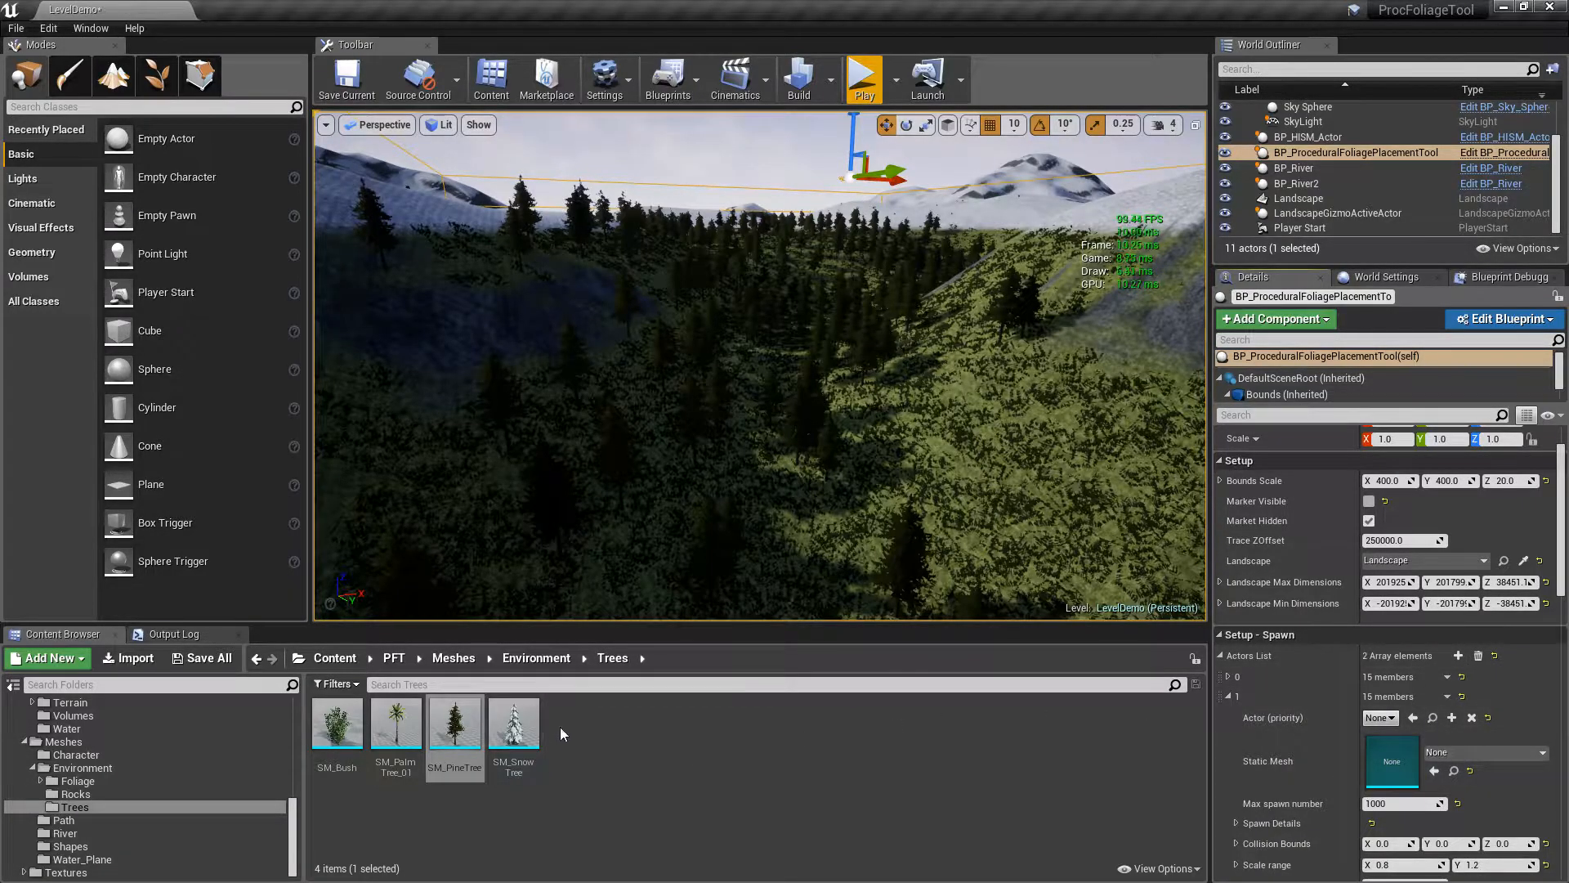
left_click_drag(515, 727, 1437, 769)
Set the snow tree element's Collision Bounds to X 491, Y 454 and Z 1012, matching the mesh's approximate size
scroll(1440, 770, "down", 2)
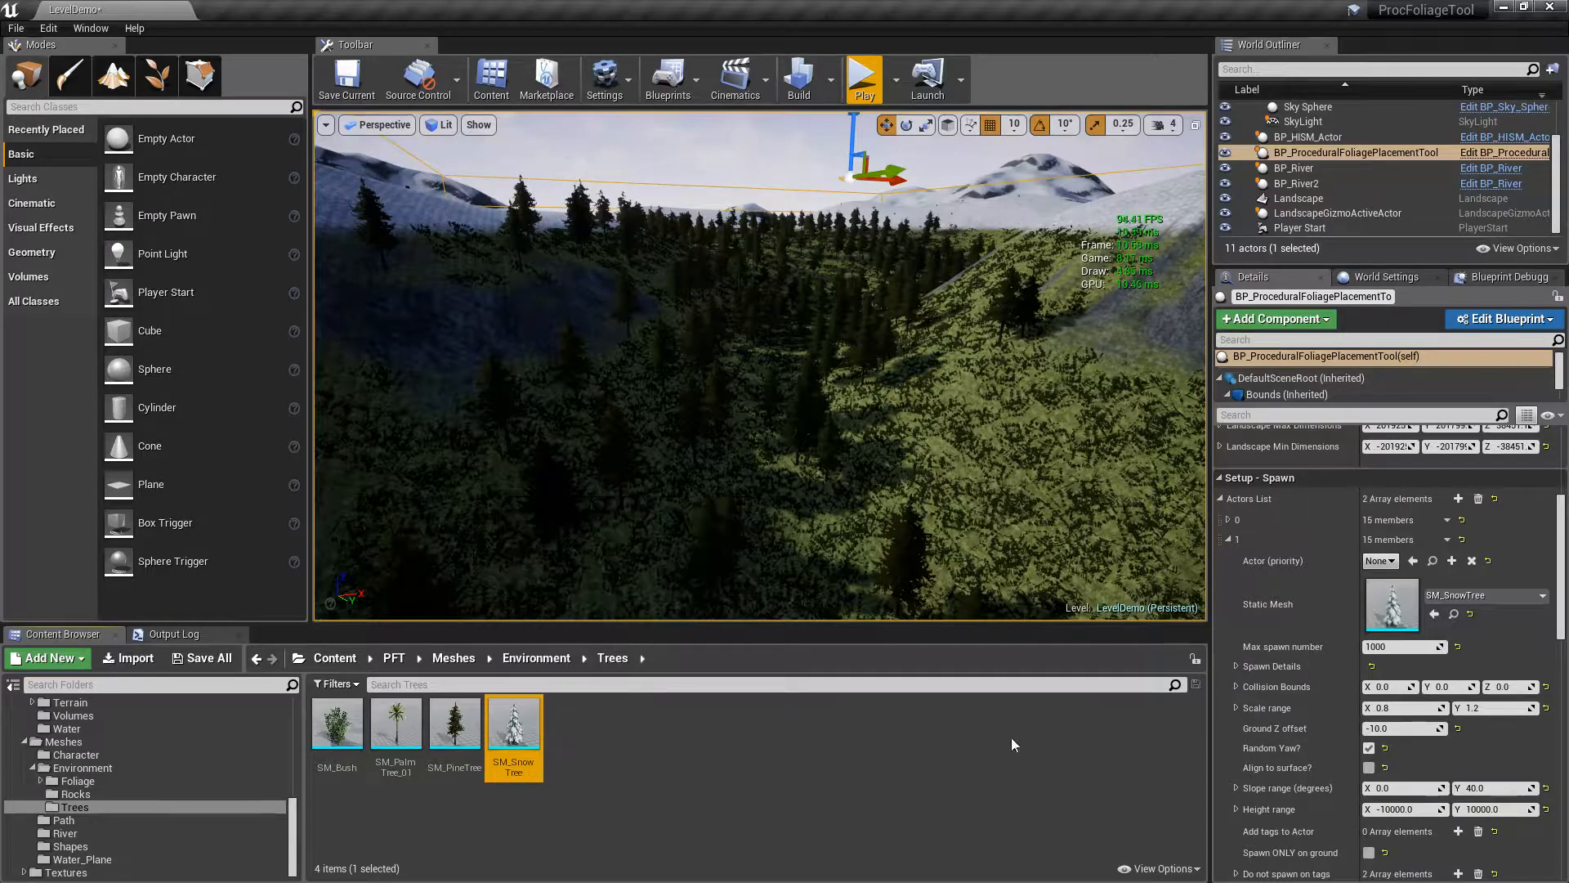
left_click(1390, 687)
type("4910")
key("Tab")
type("454")
key("Tab")
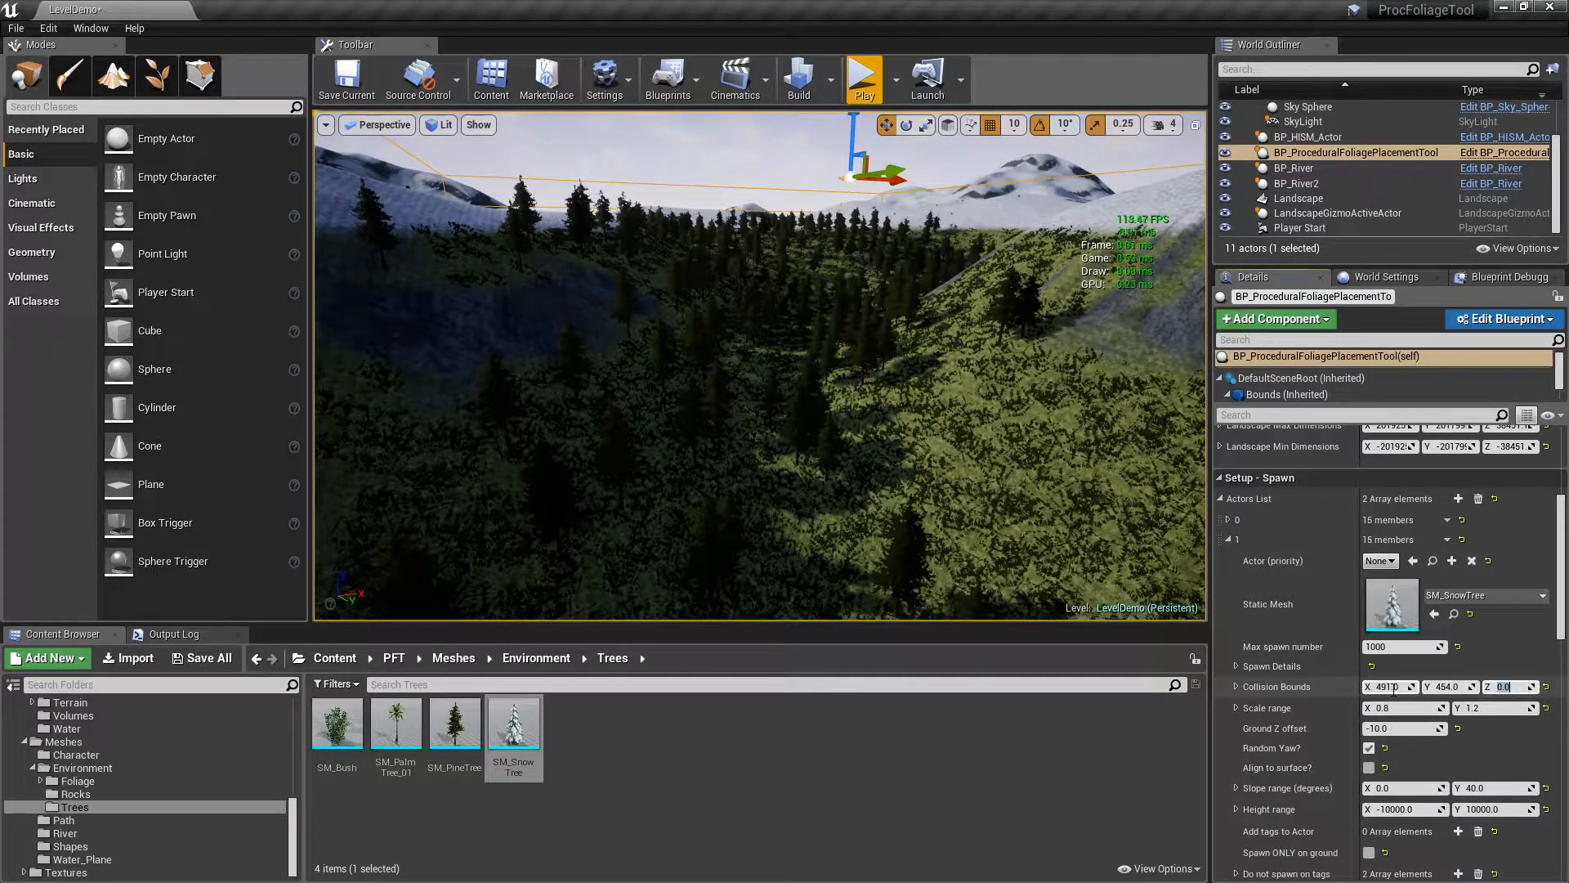
mouse_move(515, 720)
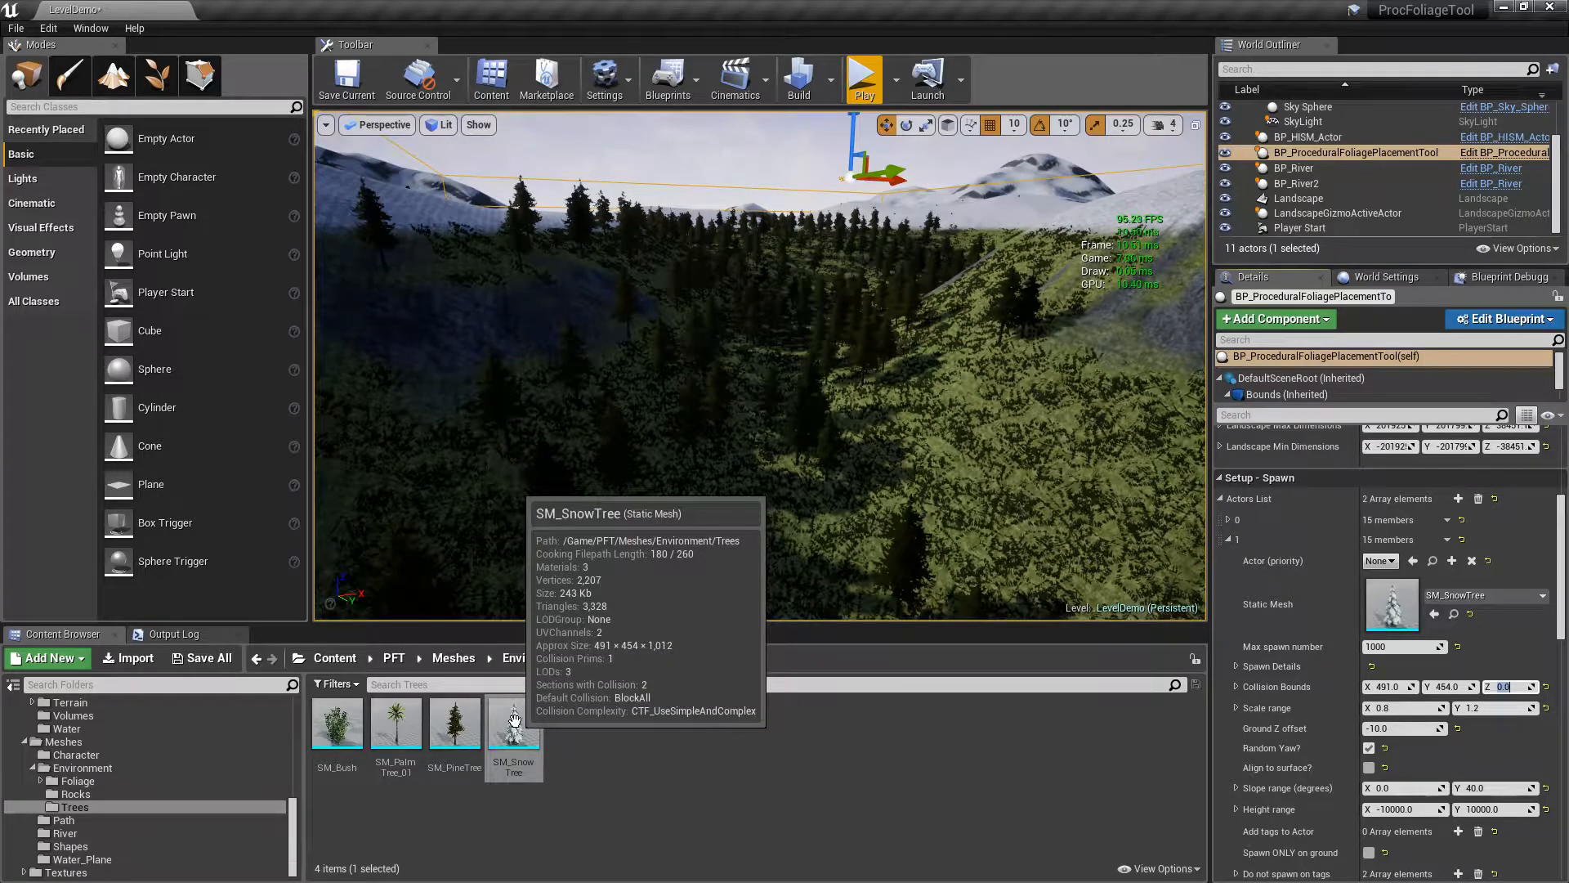
type("1012")
key("Return")
Set the snow tree element's Height range to X 10000 and Y 100000
scroll(1380, 676, "down", 2)
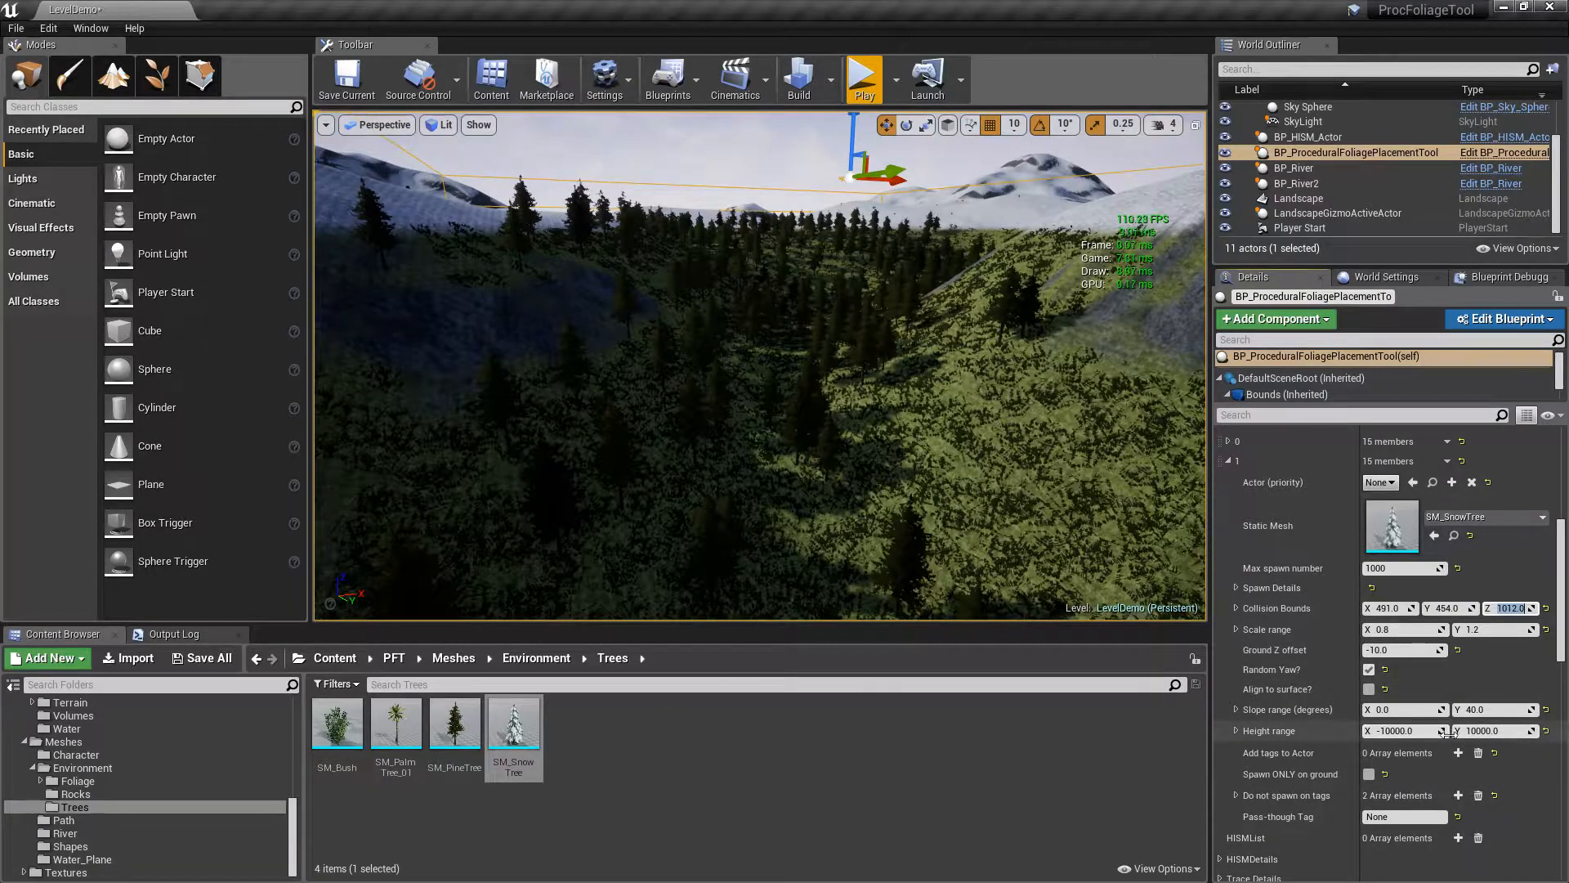
left_click(1420, 732)
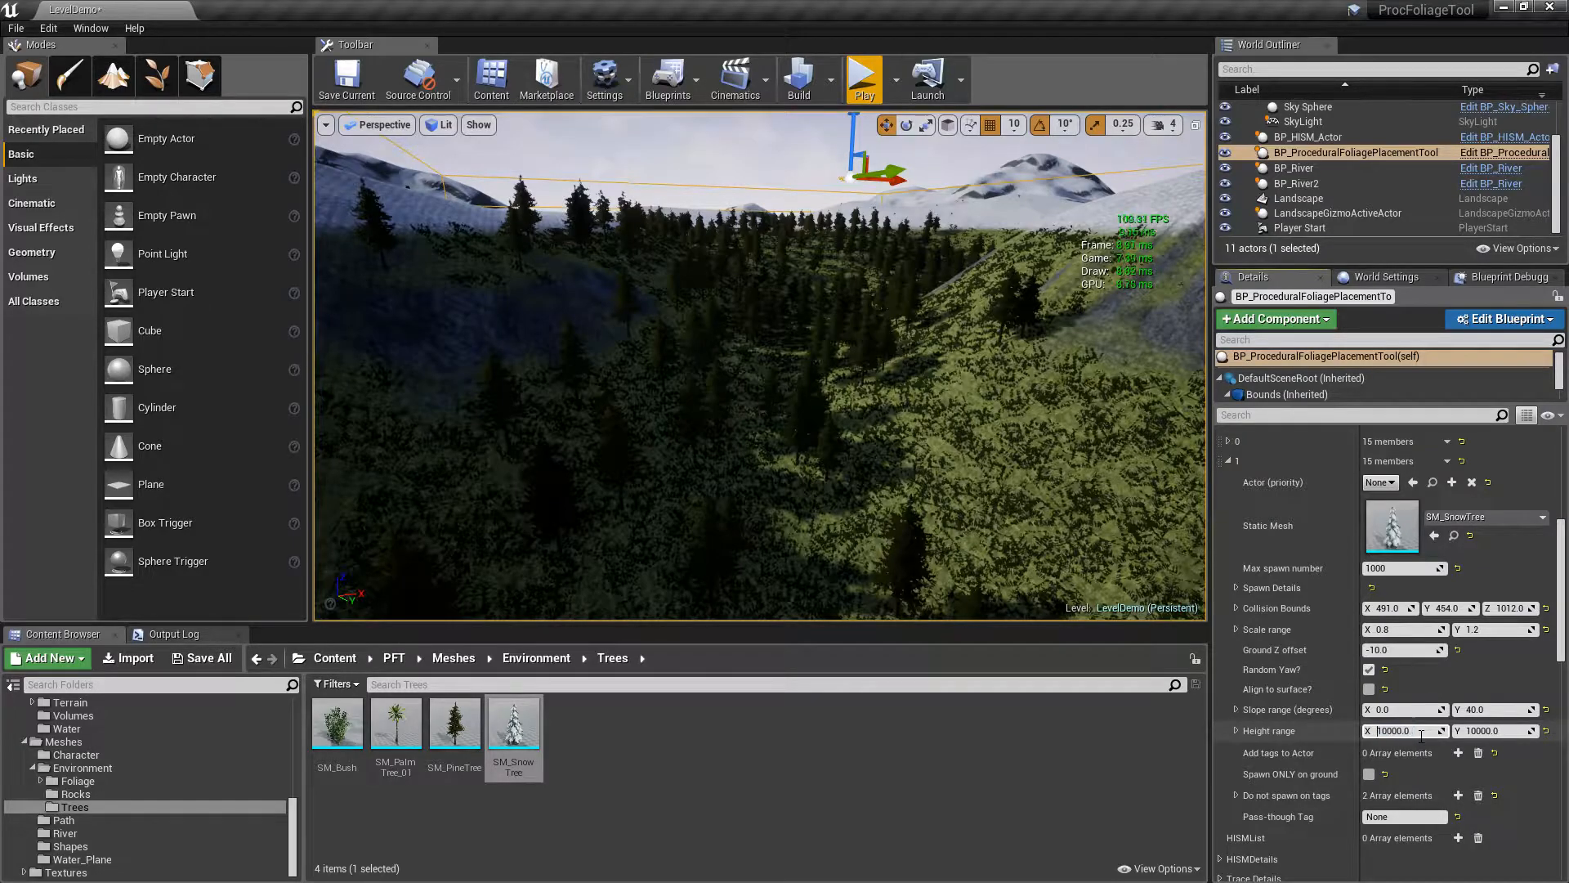
left_click(1490, 731)
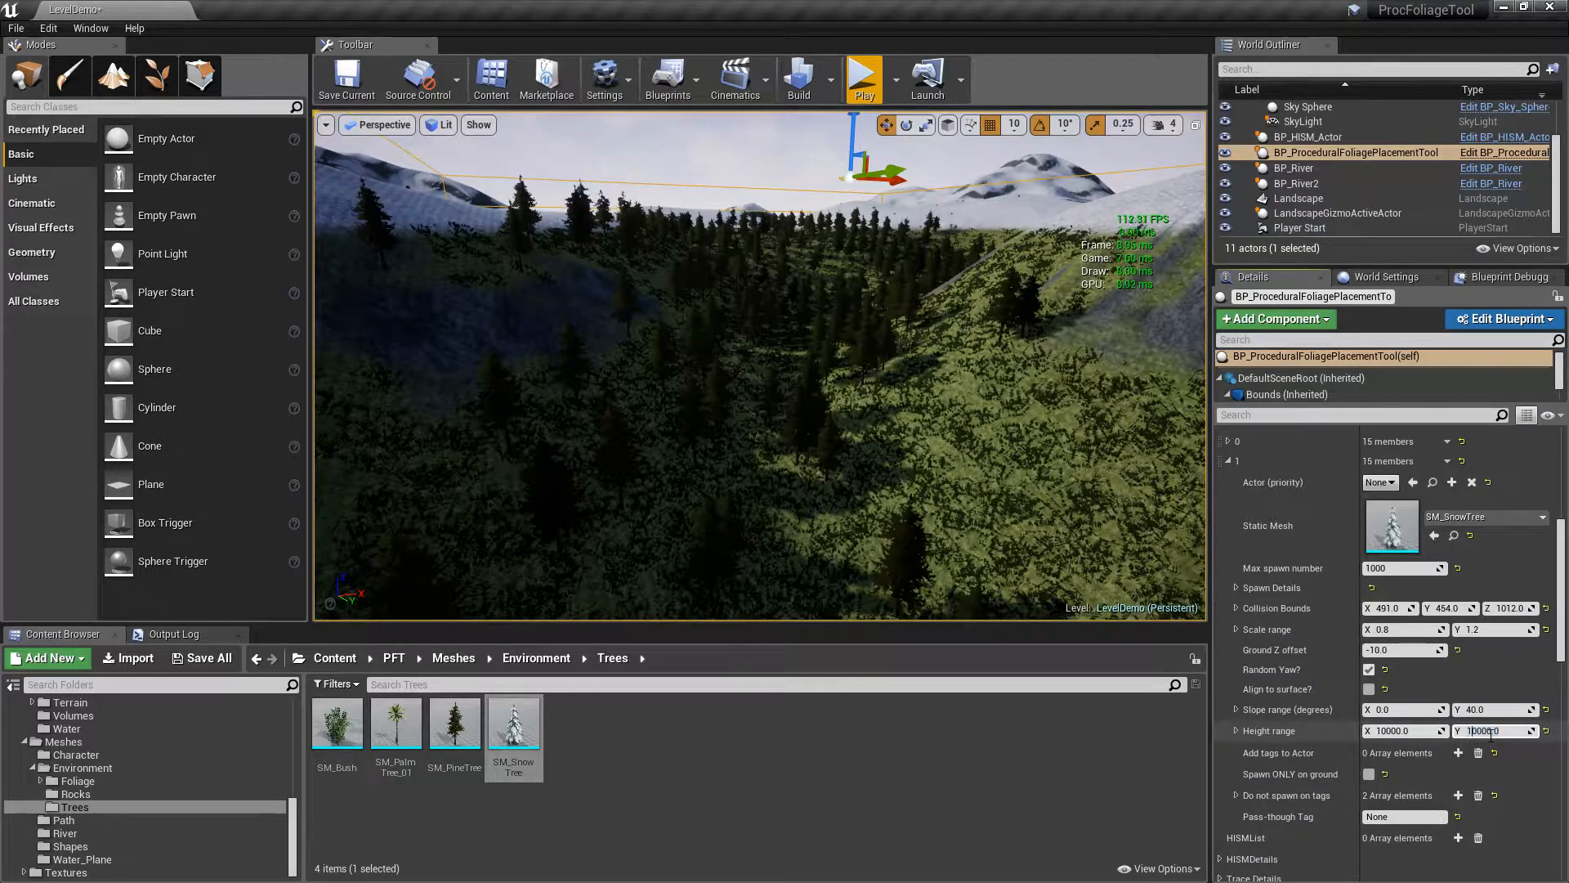
key("ctrl+a")
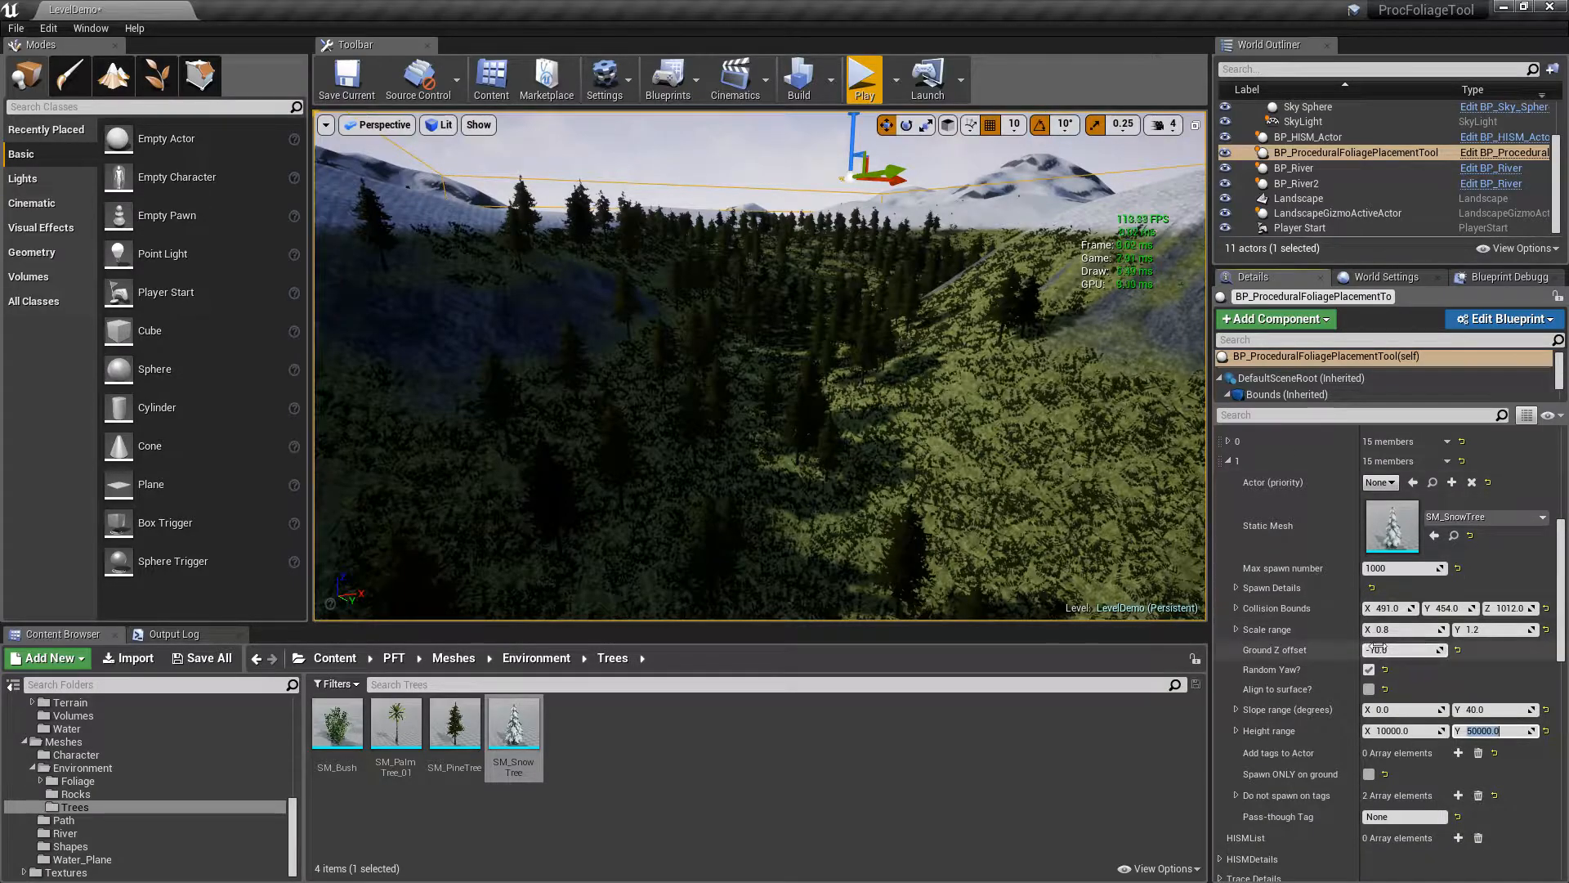
left_click(1471, 731)
key("BackSpace")
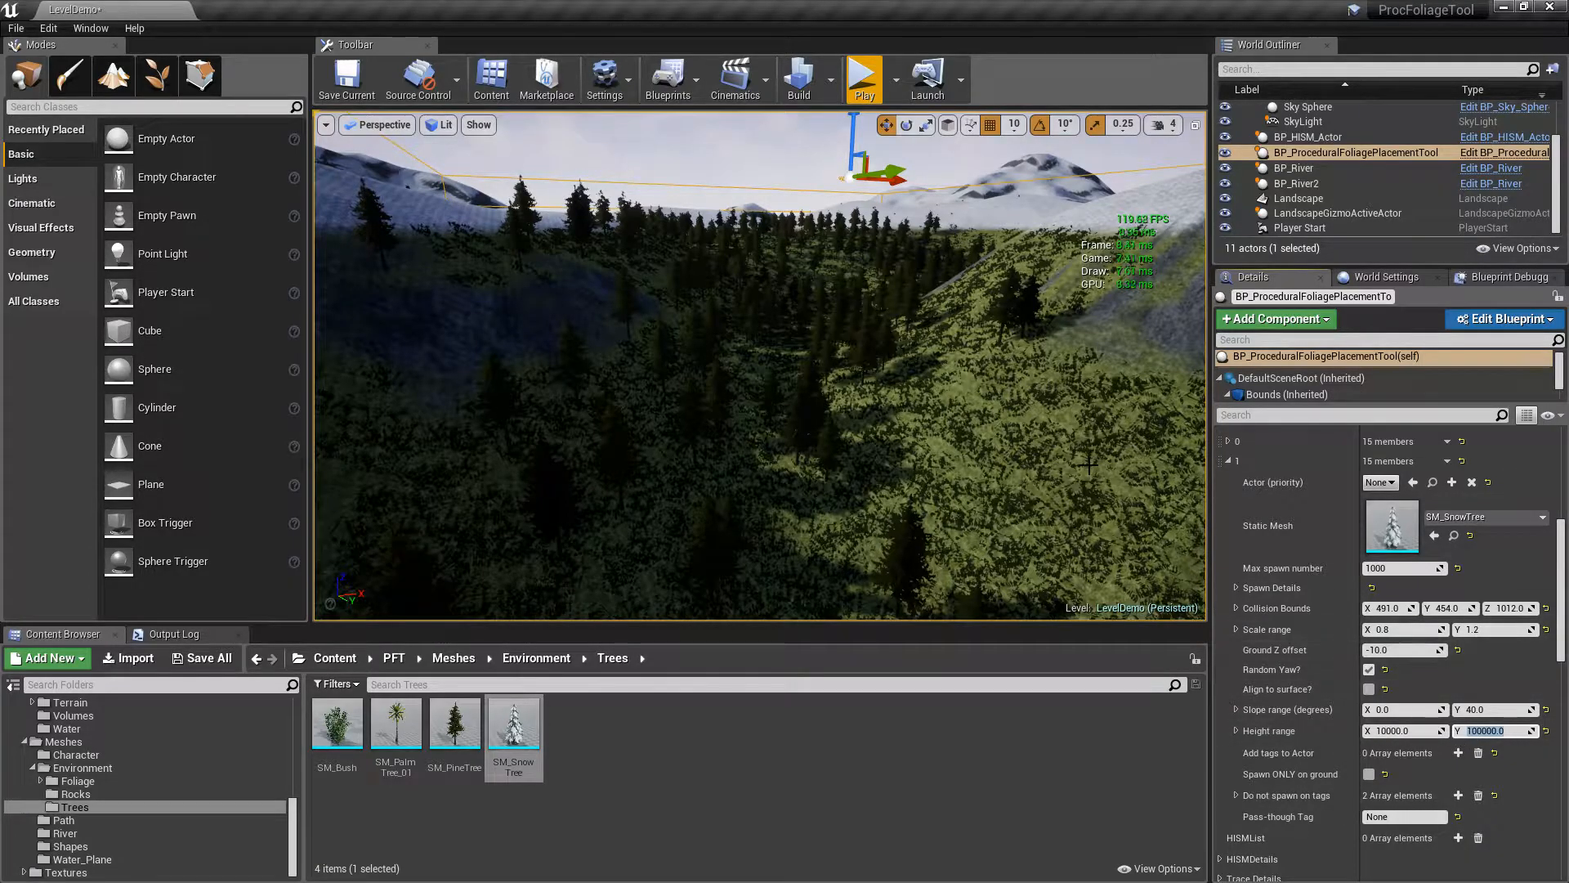
right_click_drag(1088, 464, 1148, 424)
Collapse the snow tree element, set Actor Index to 1, and run 2 Spawn Actors
left_click(1229, 460)
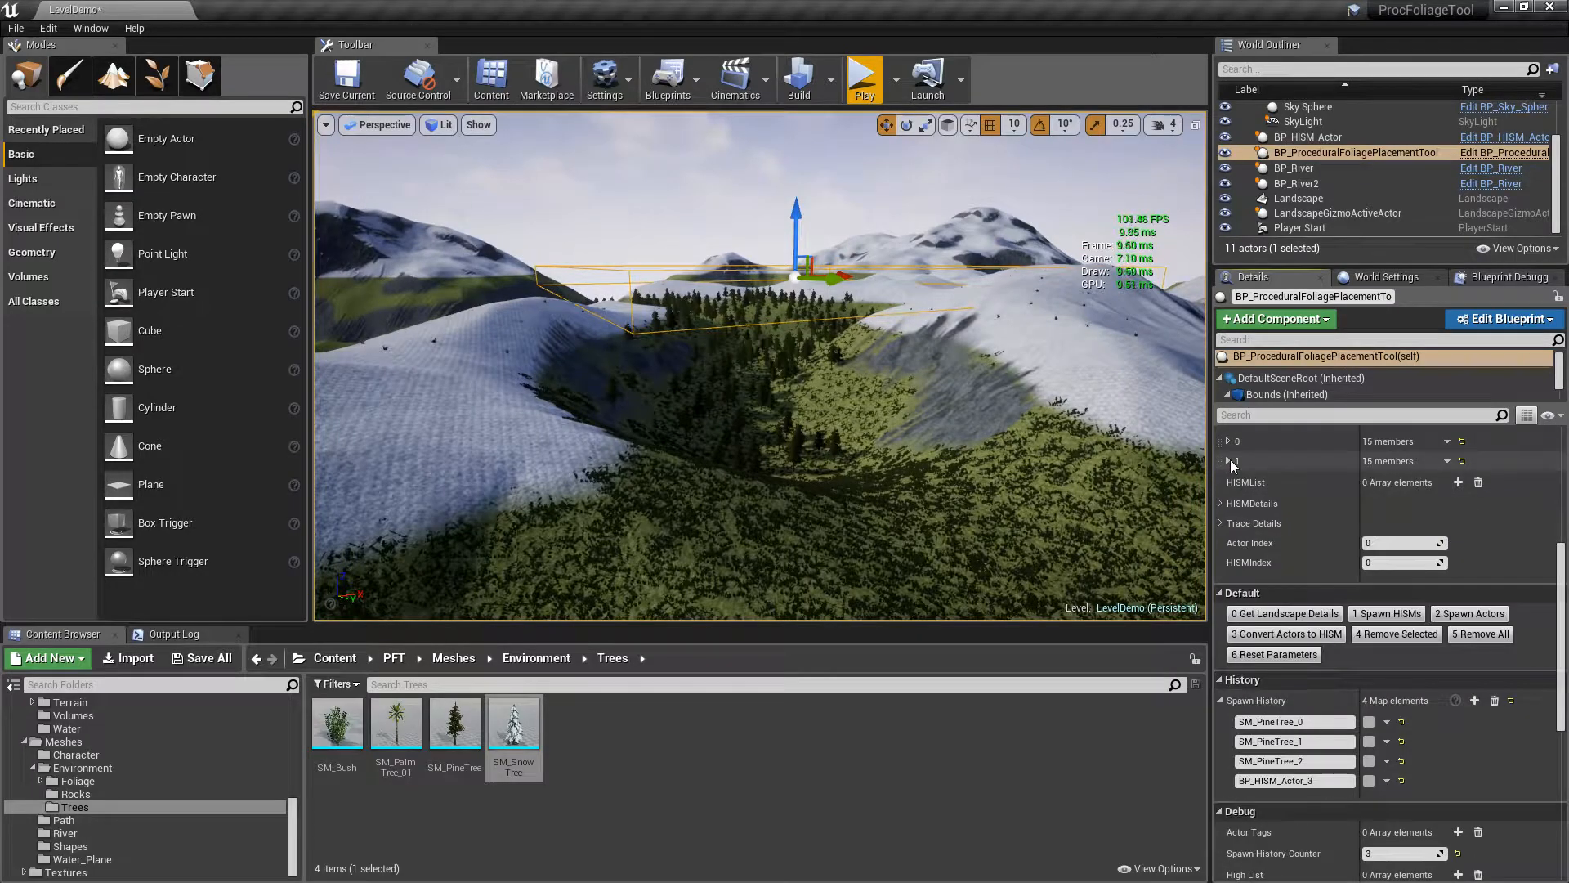
scroll(1247, 467, "up", 2)
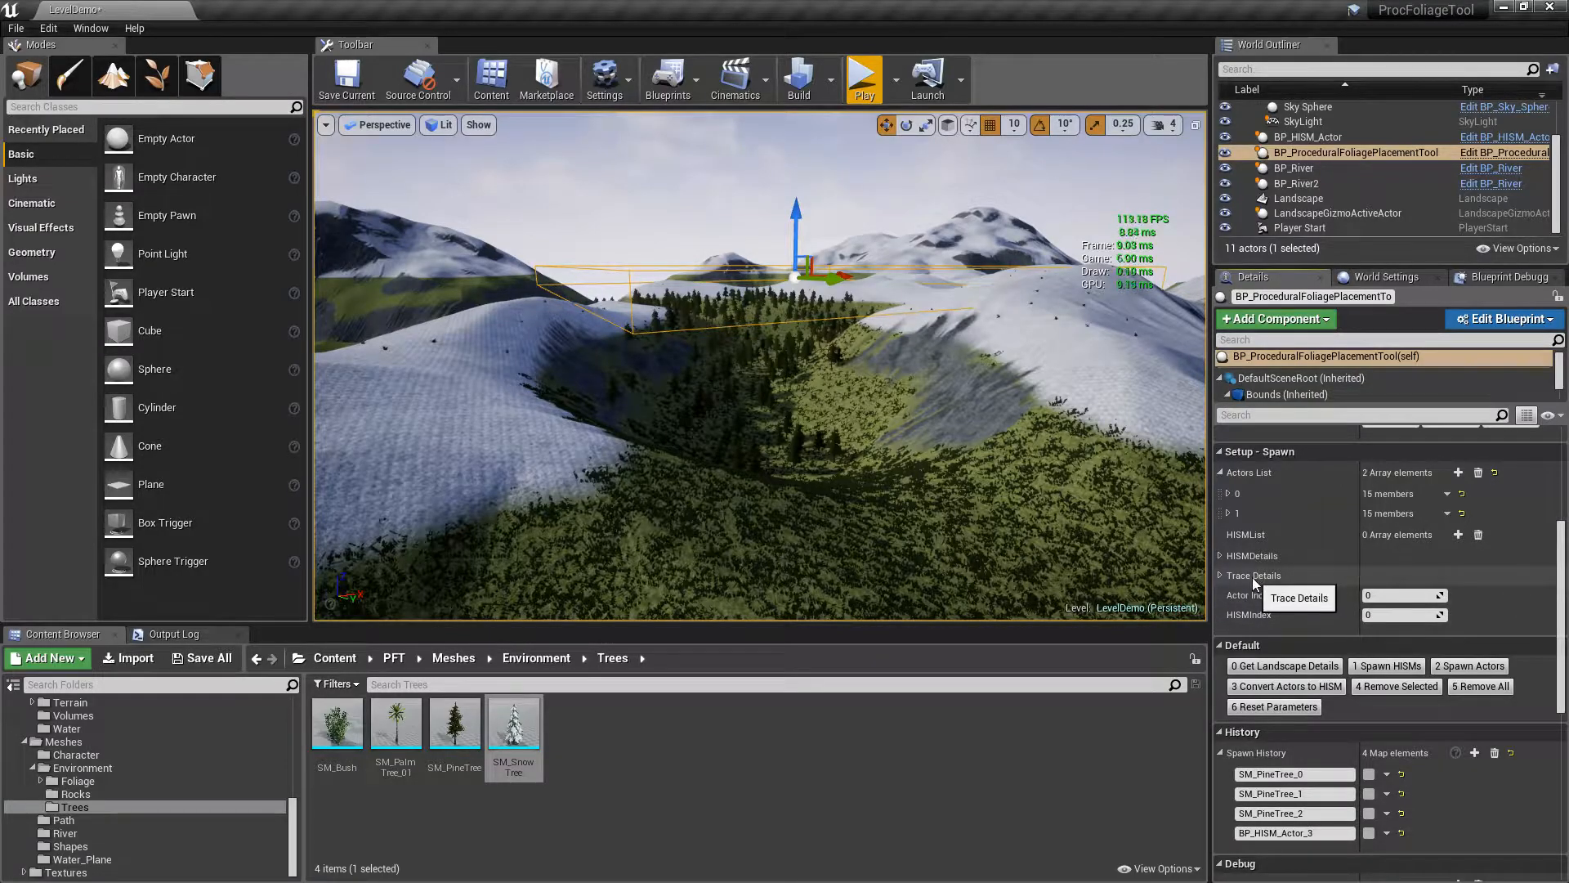
left_click(1404, 595)
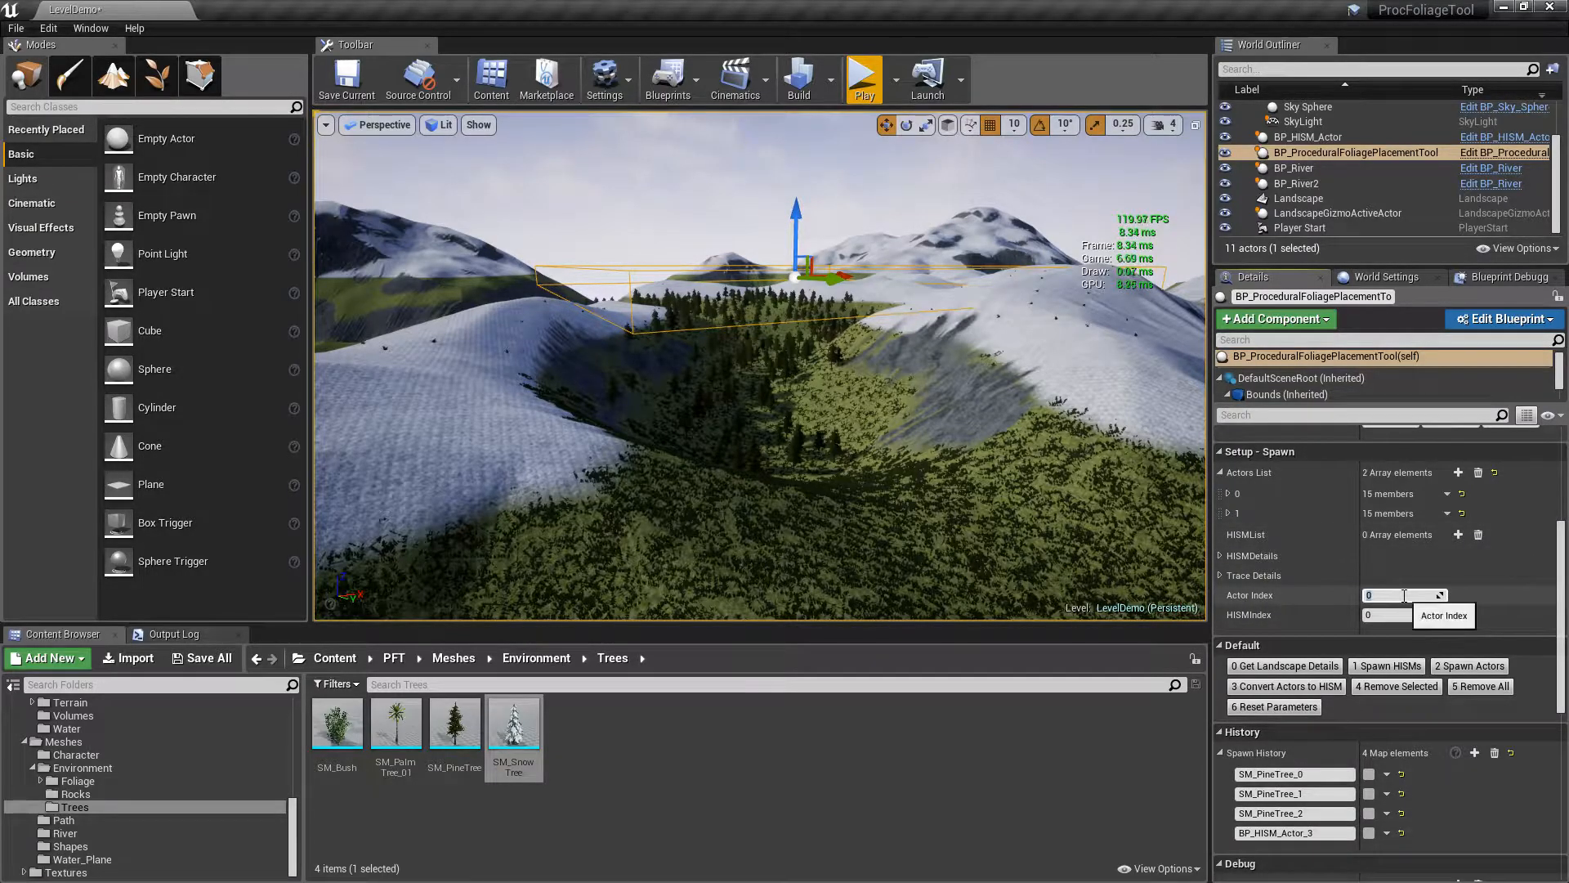
key("Return")
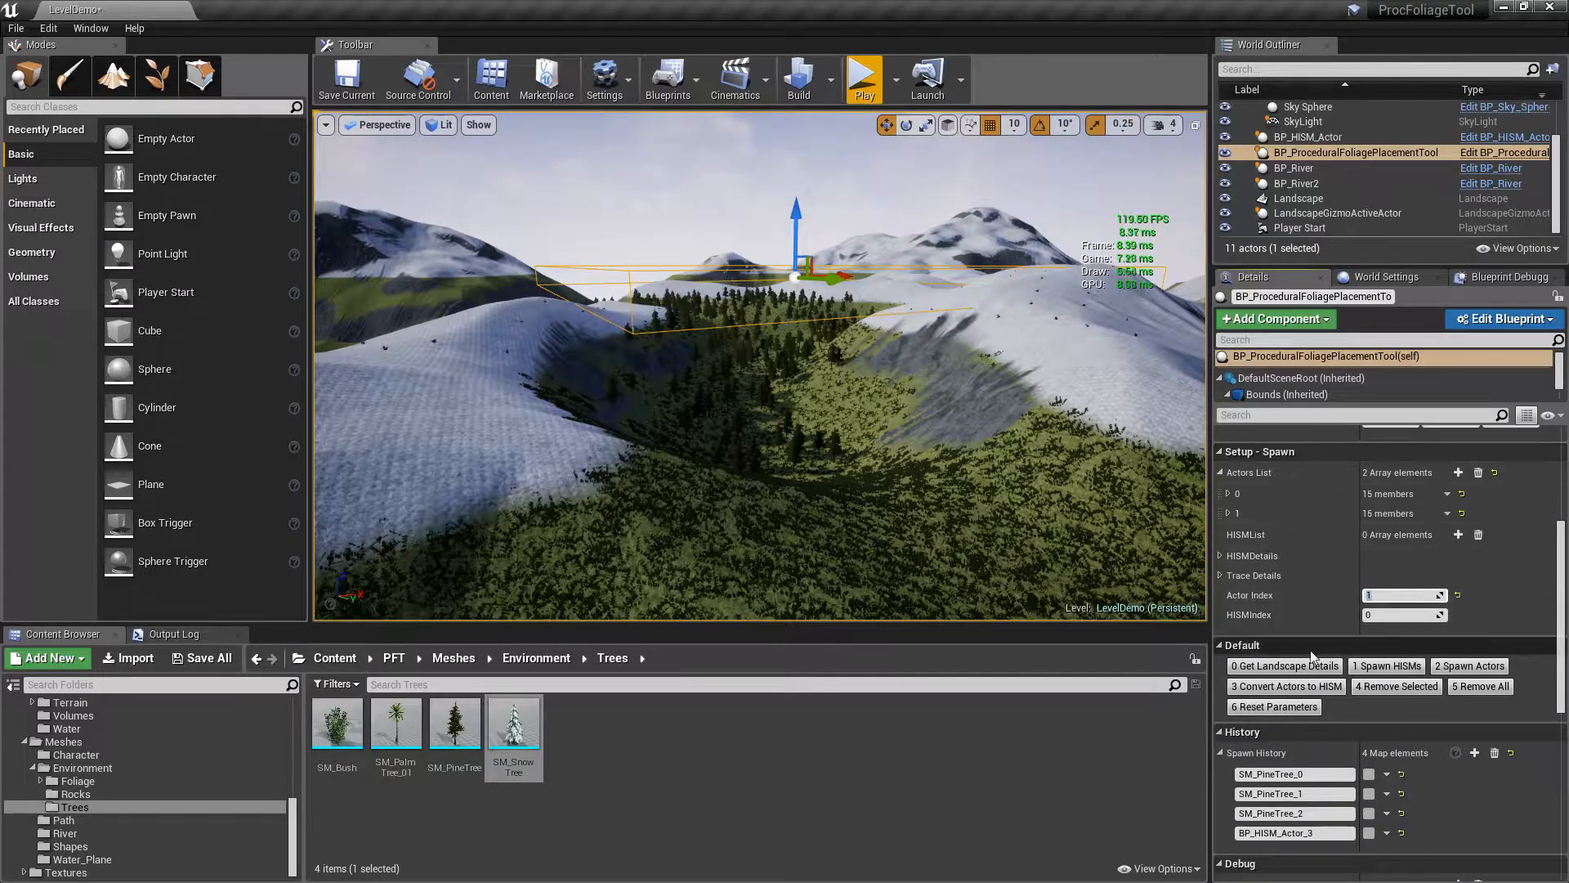
left_click(1471, 666)
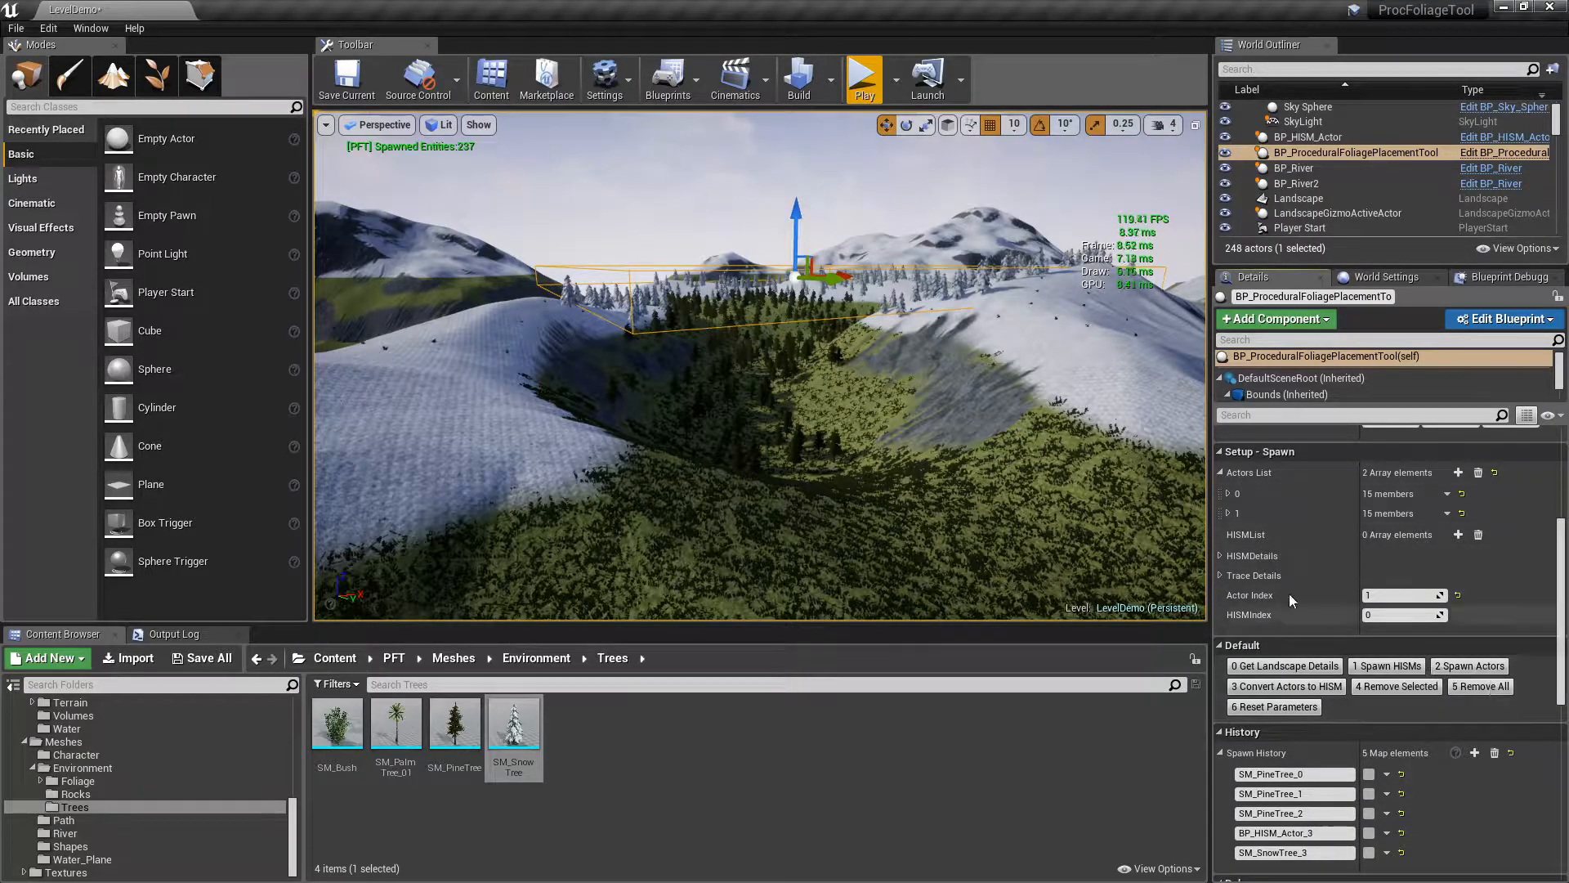
Fly over the snowy hills to inspect the spawned snow trees up close
key("w")
right_click_drag(1048, 404, 979, 399)
key("e")
key("w")
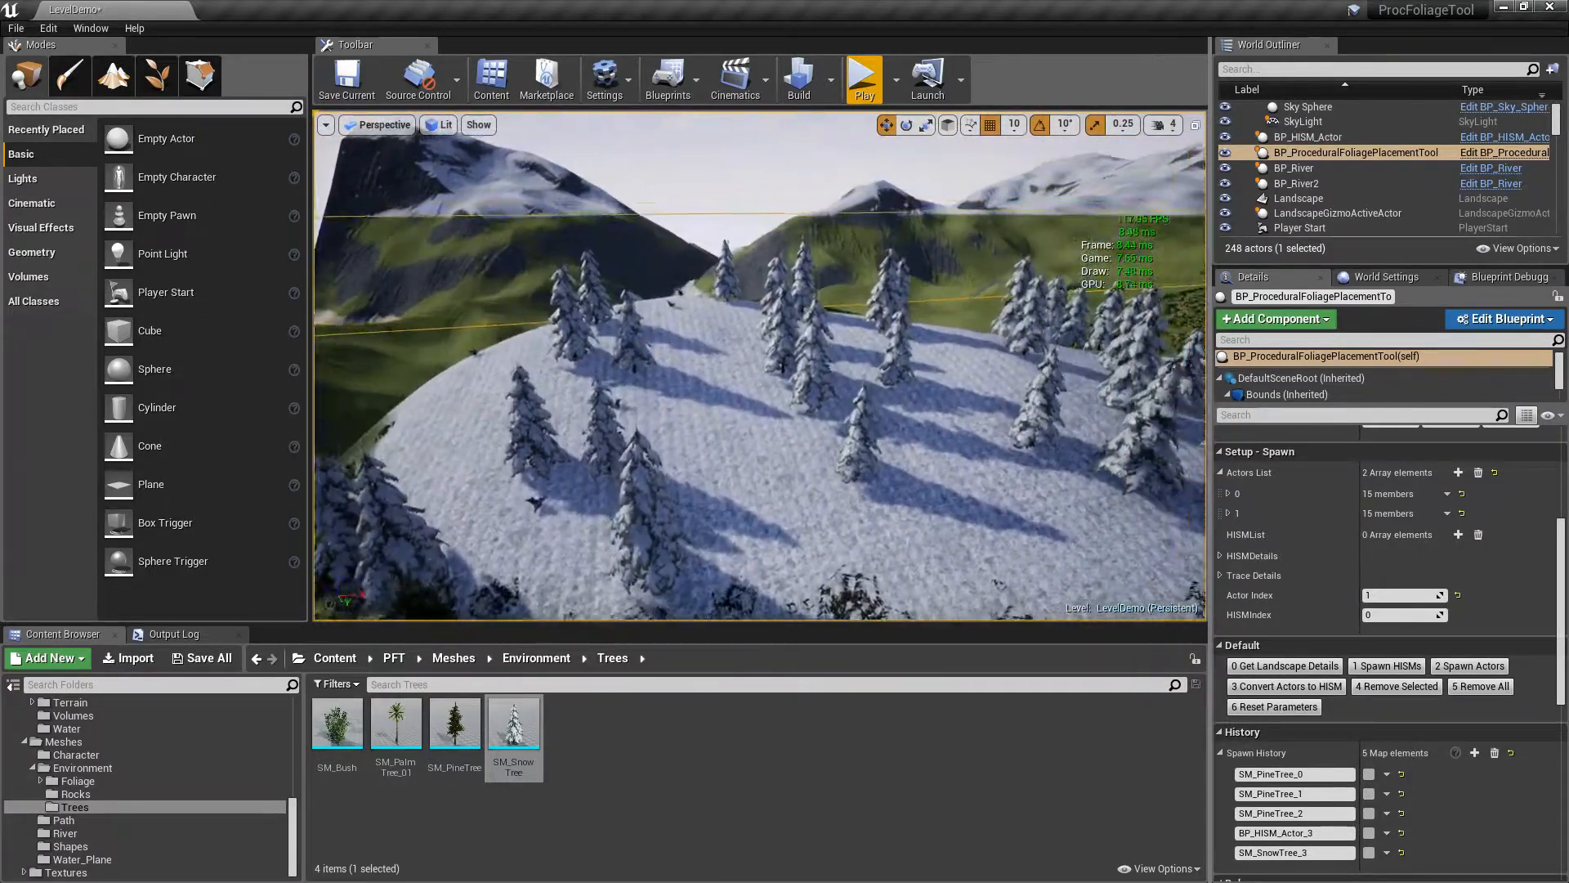
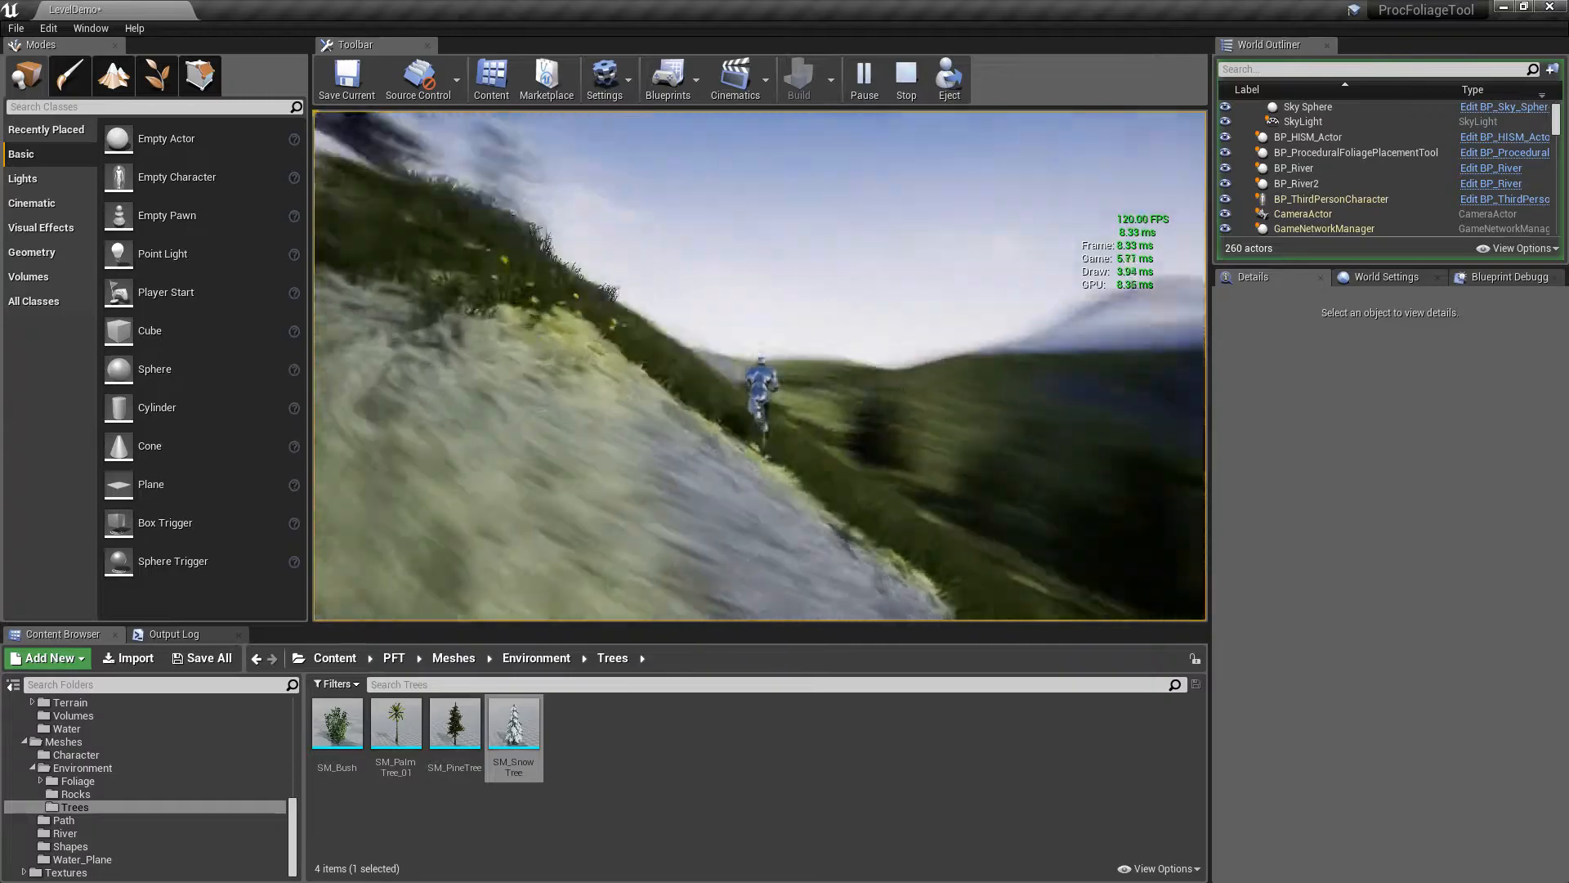
Run the character across the snowy slopes among the snow trees to check performance, and stop the play session
key("w")
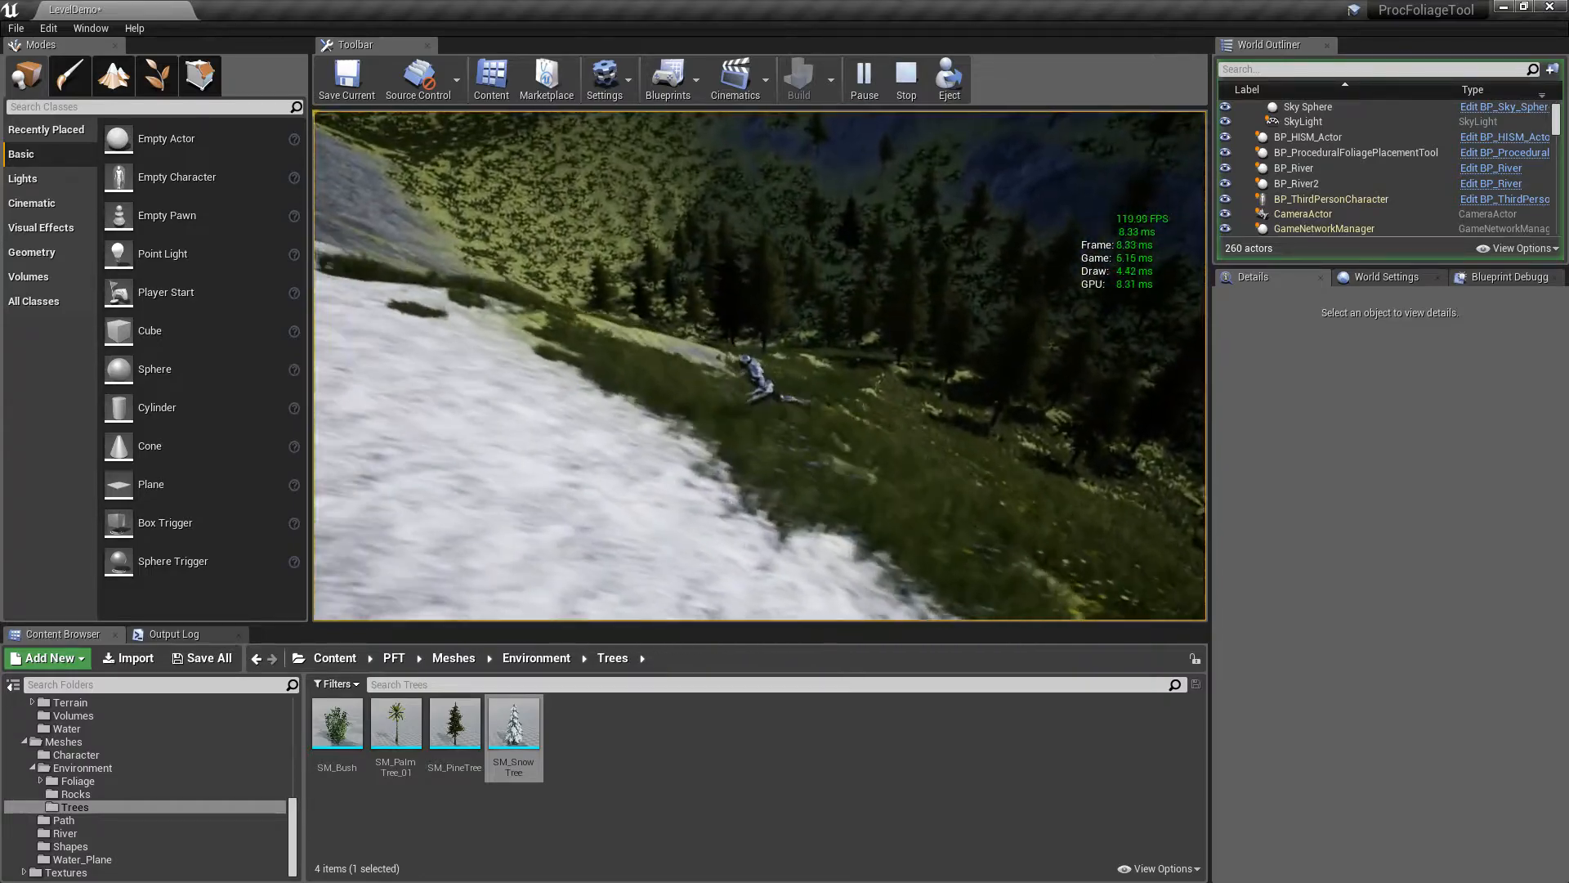
key("w")
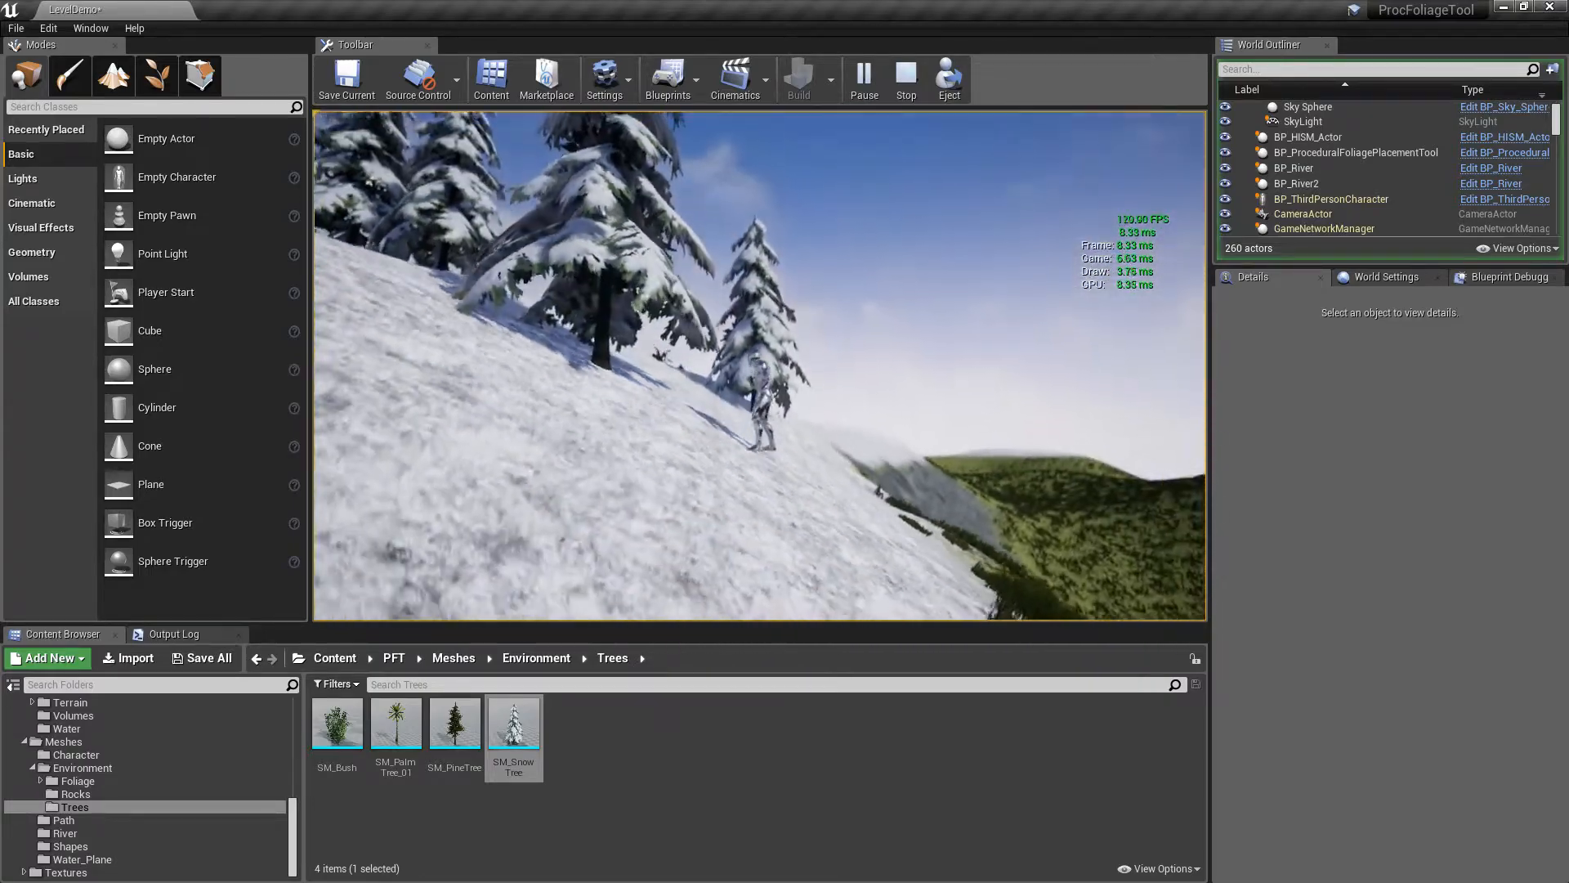
key("w")
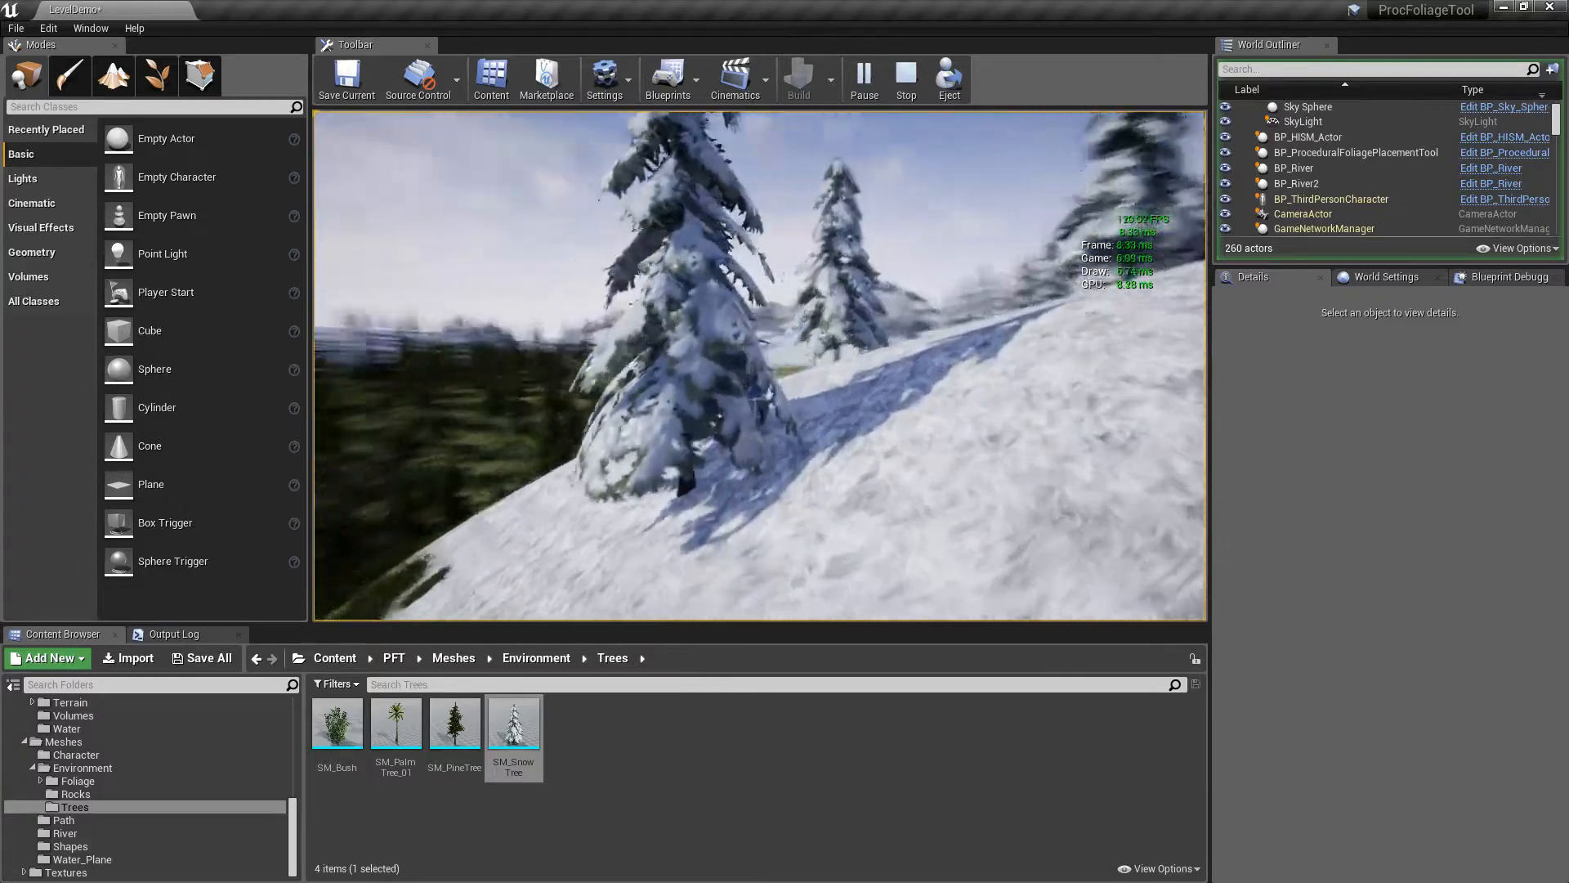
key("w")
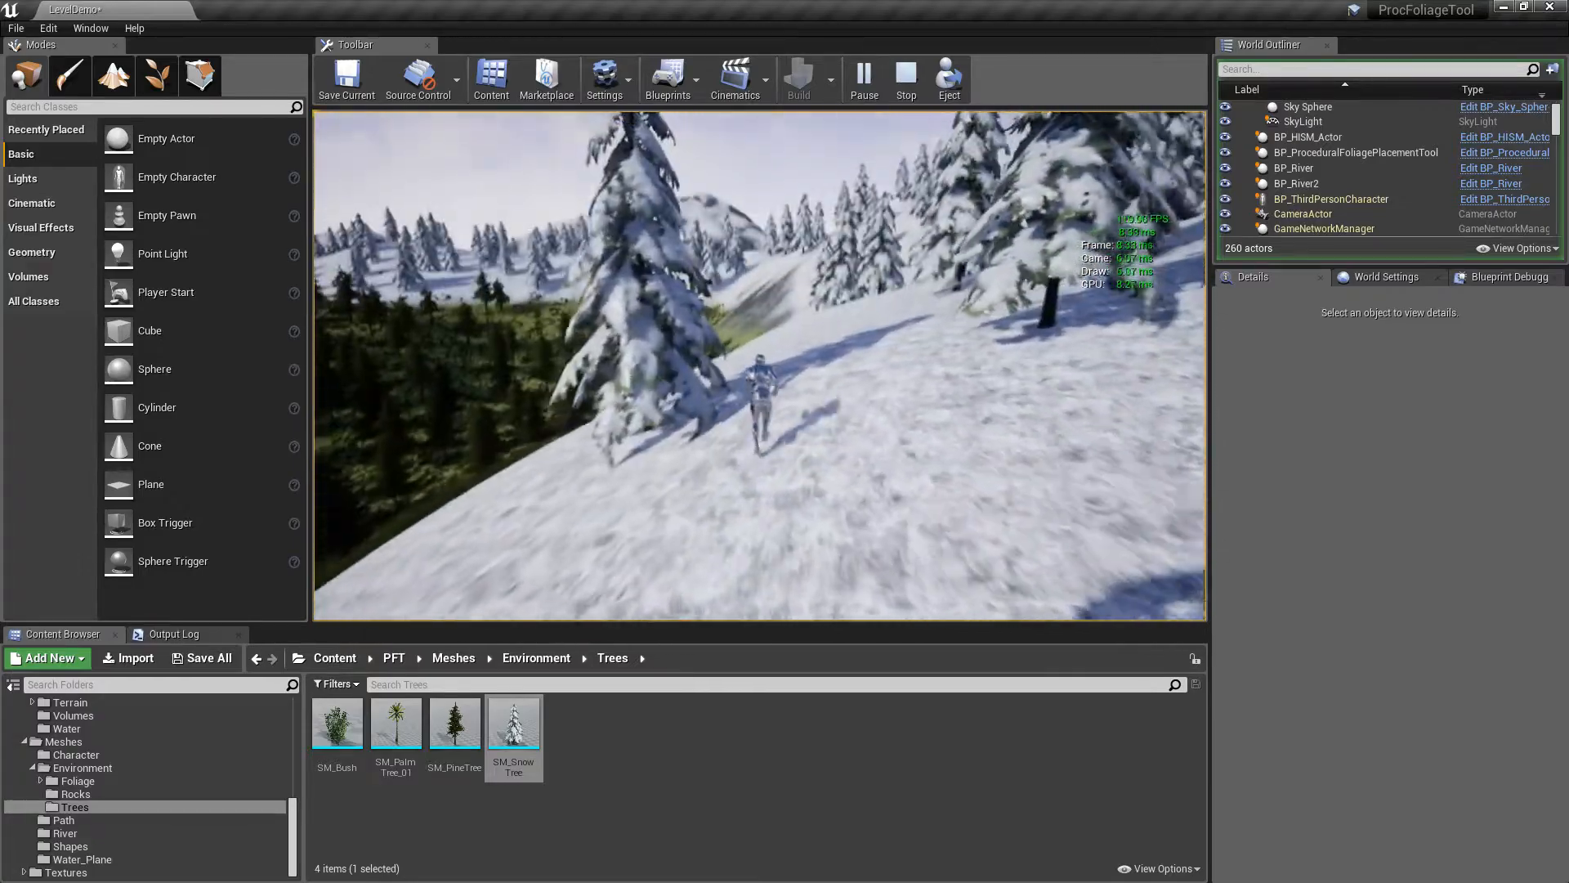
key("w")
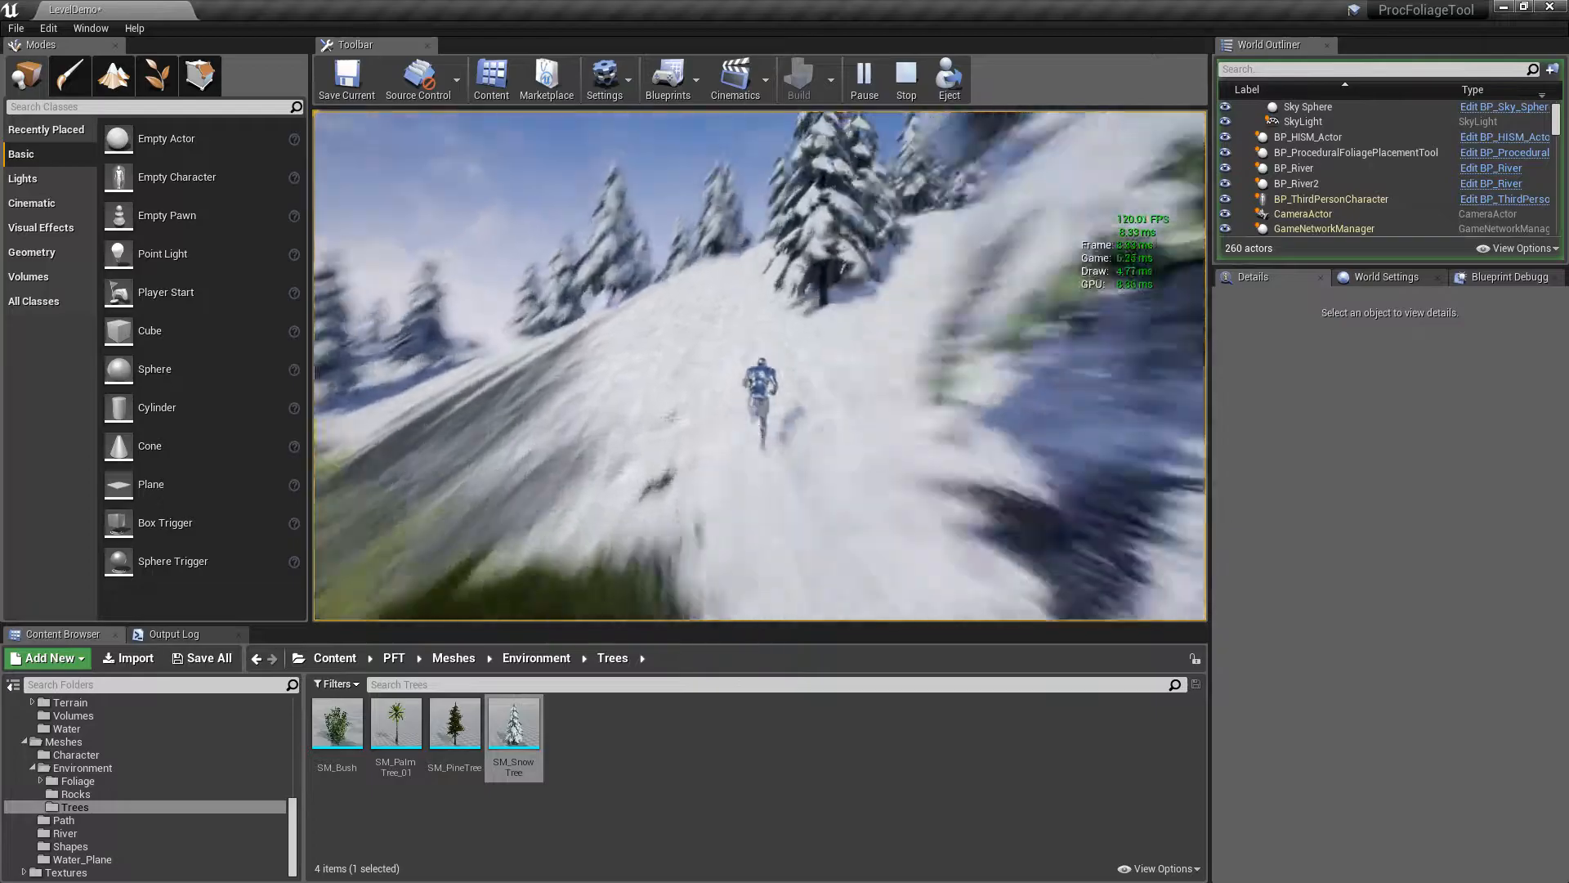
key("w")
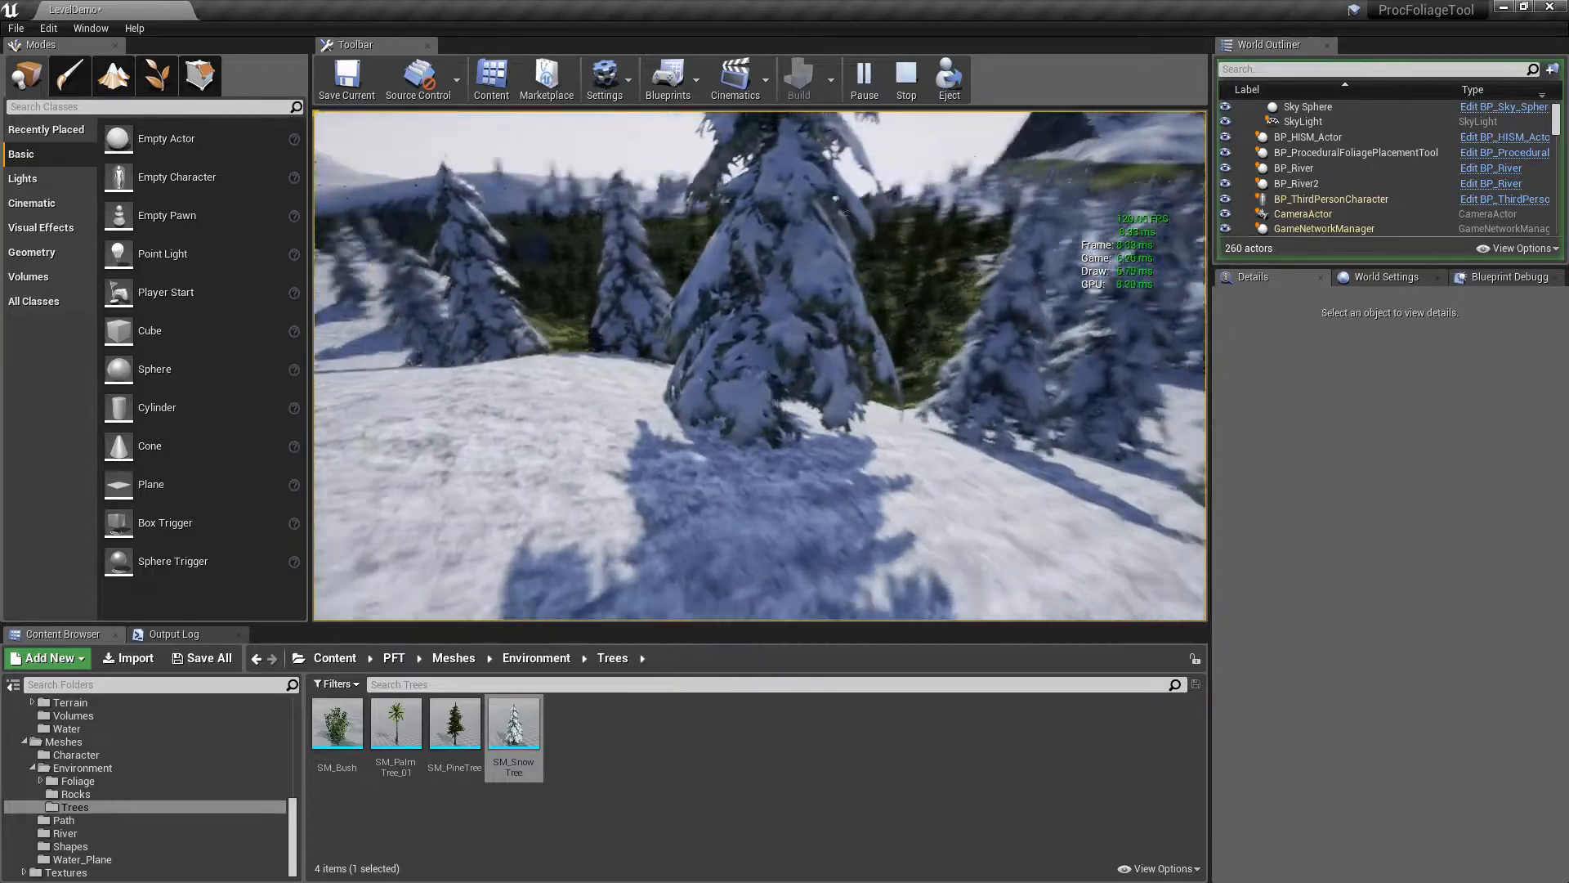
key("Escape")
Pick a spawned snow tree, view the whole valley with both tree types, and clear the selection
left_click(816, 232)
key("s")
right_click_drag(816, 233, 786, 293)
key("Escape")
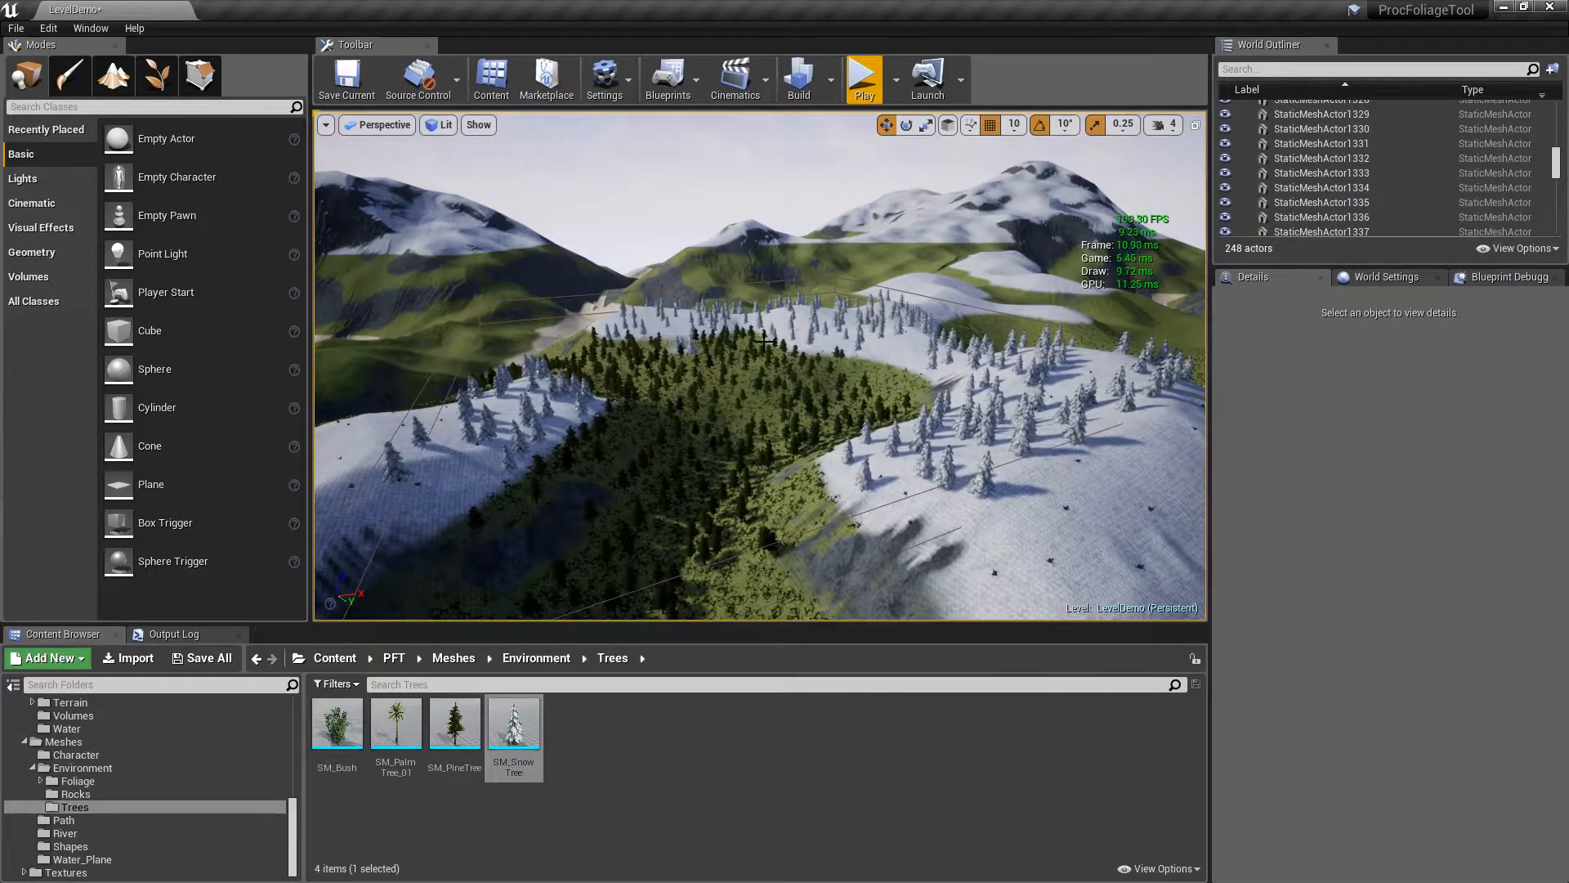
Reselect BP_ProceduralFoliagePlacementTool, run 3 Convert Actors to HISM on the snow trees, and pick a spot among them
left_click(766, 340)
scroll(1336, 629, "down", 2)
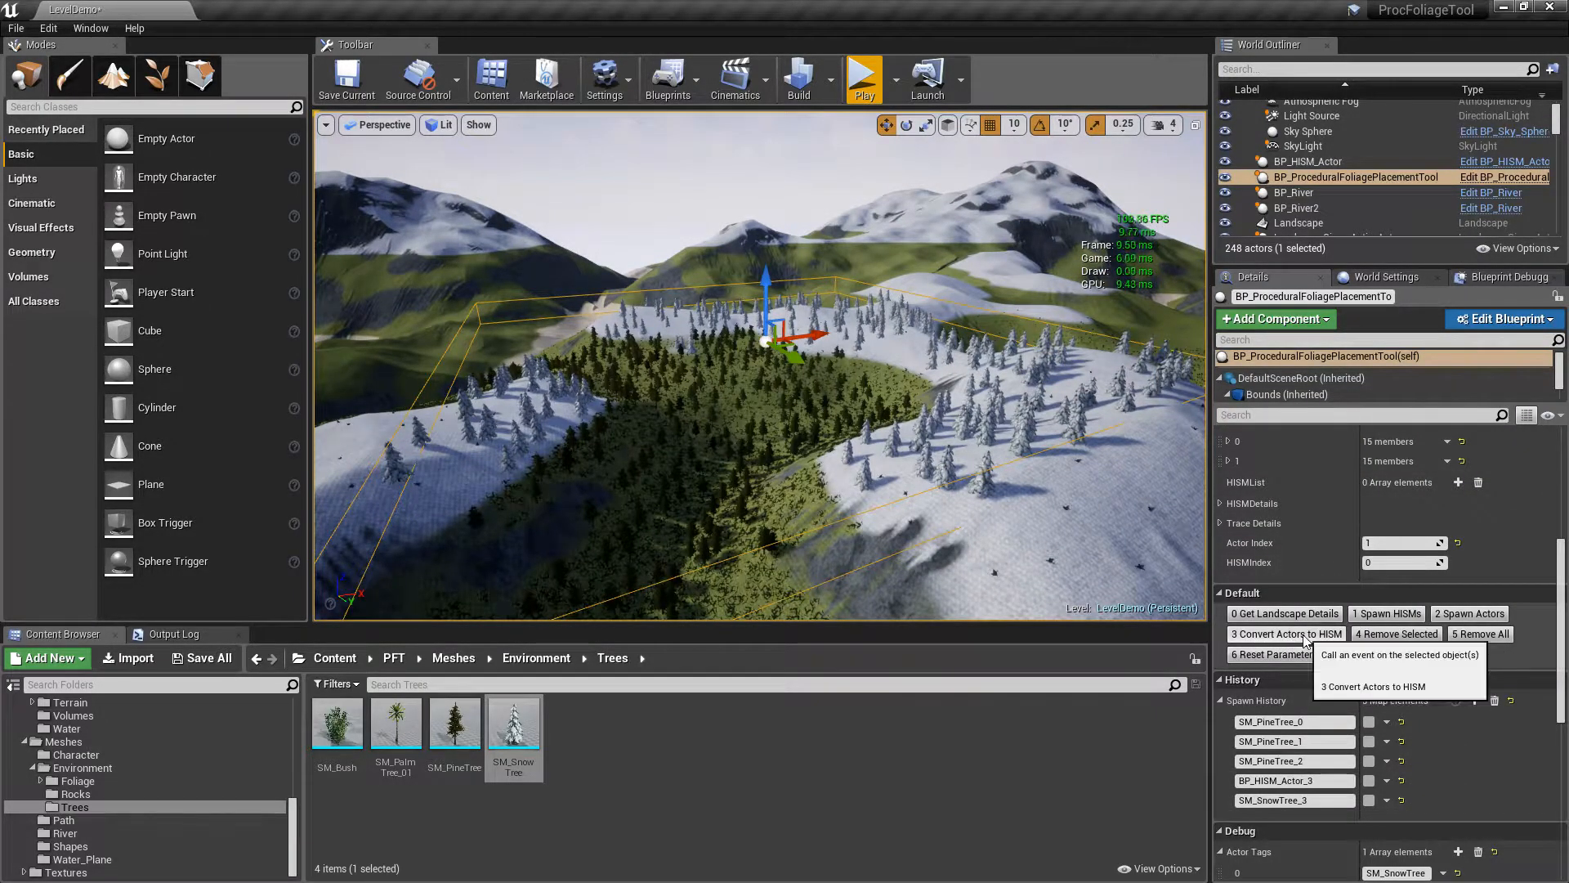
left_click(1306, 634)
left_click(1078, 419)
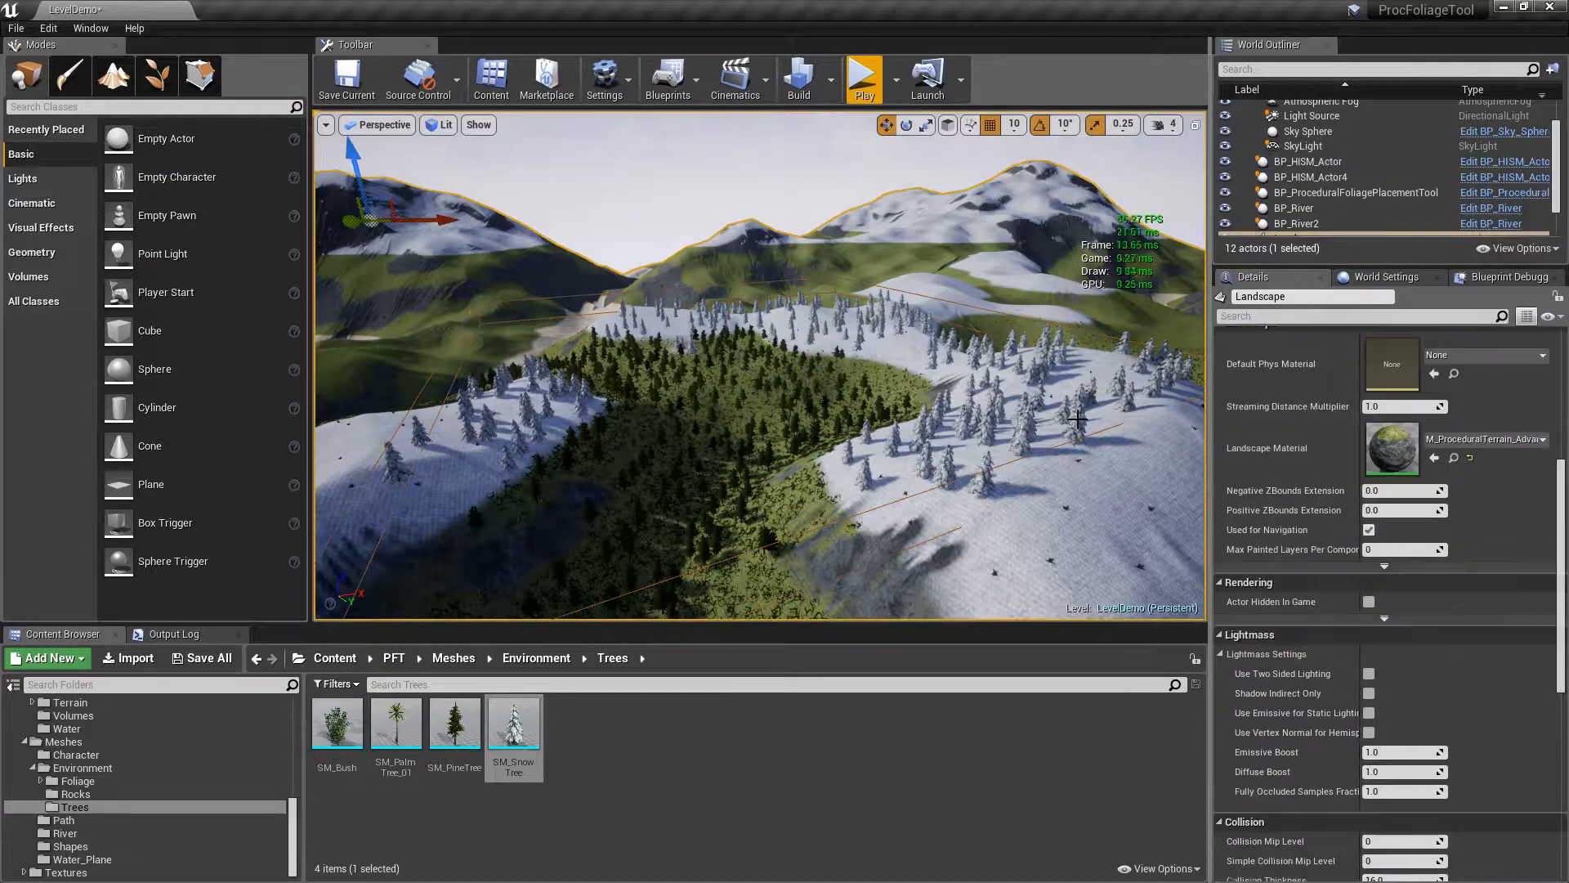
Select the converted snow trees to inspect them as one HISM actor, and clear the selection
left_click(1075, 409)
right_click_drag(1075, 409, 1194, 409)
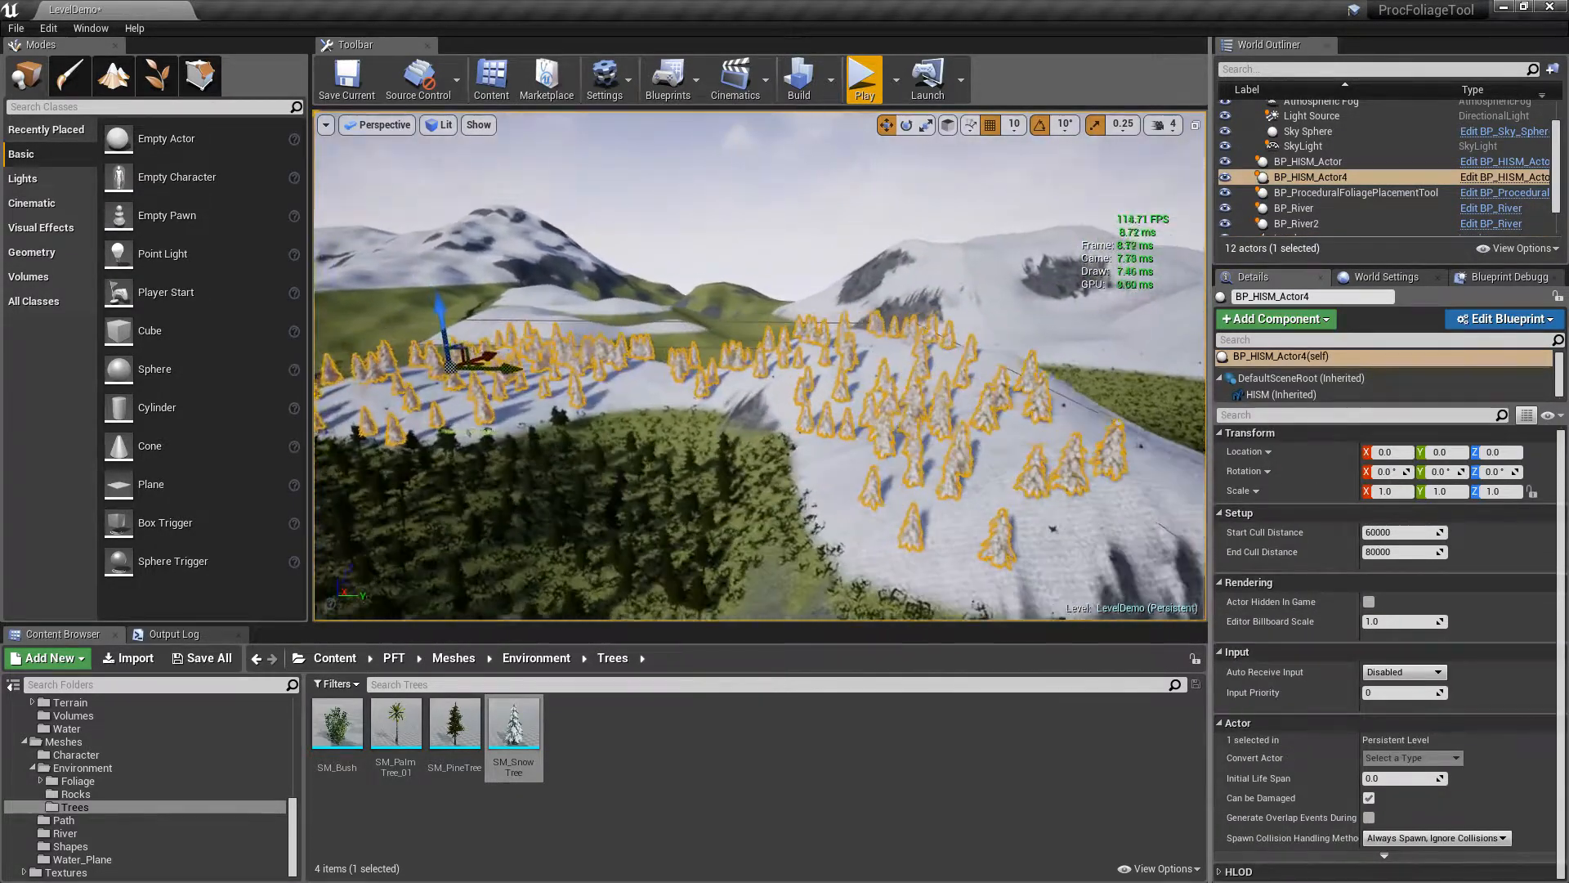
right_click_drag(885, 359, 948, 360)
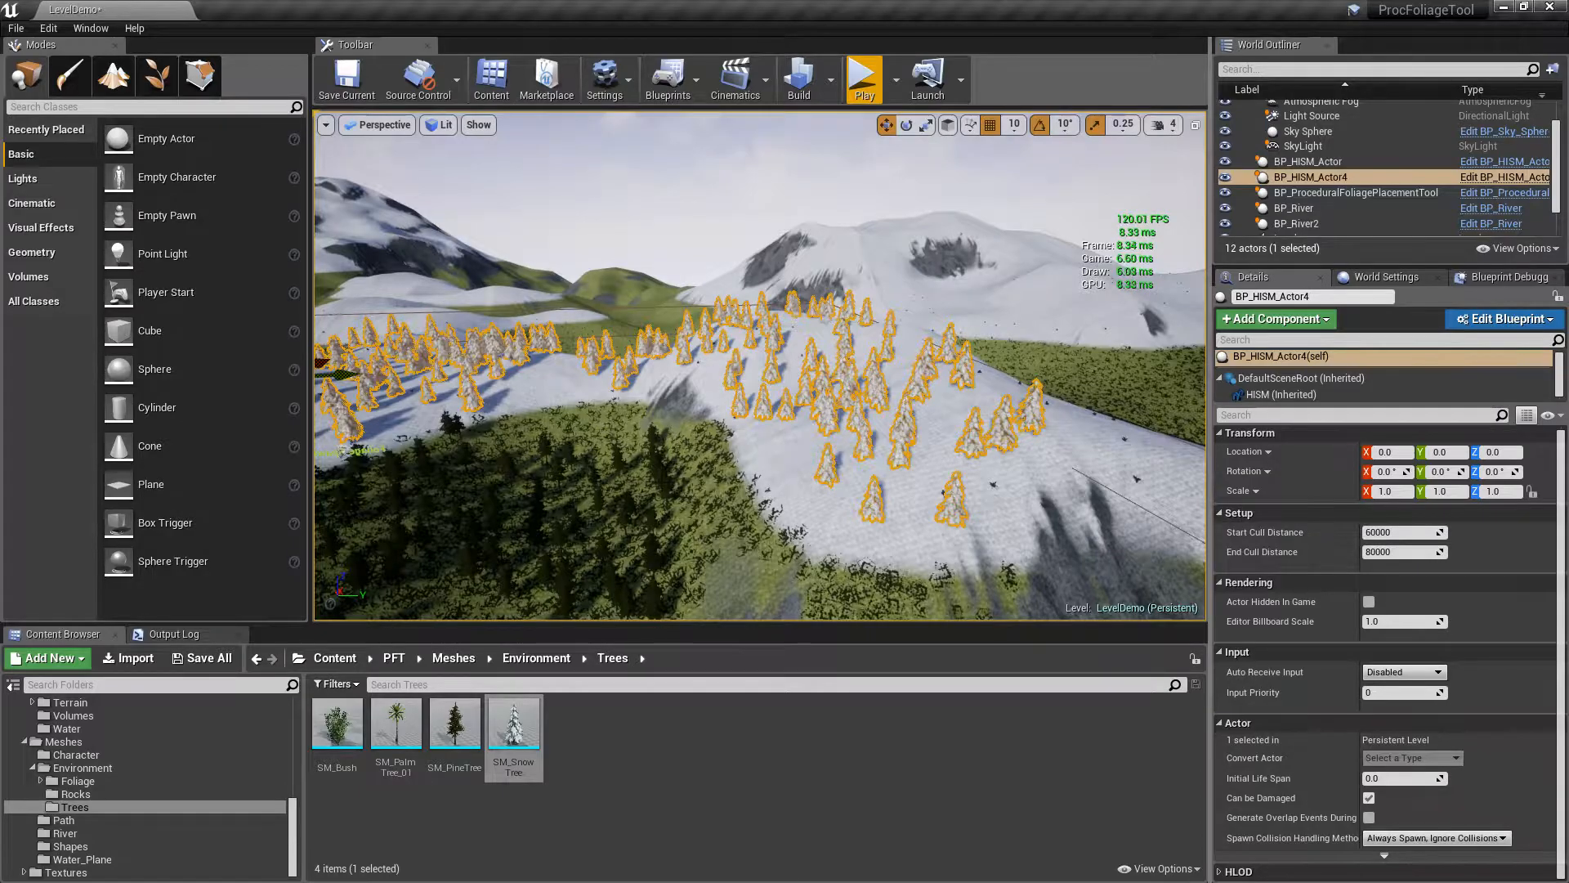
left_click(665, 486)
right_click_drag(657, 475, 555, 466)
key("Escape")
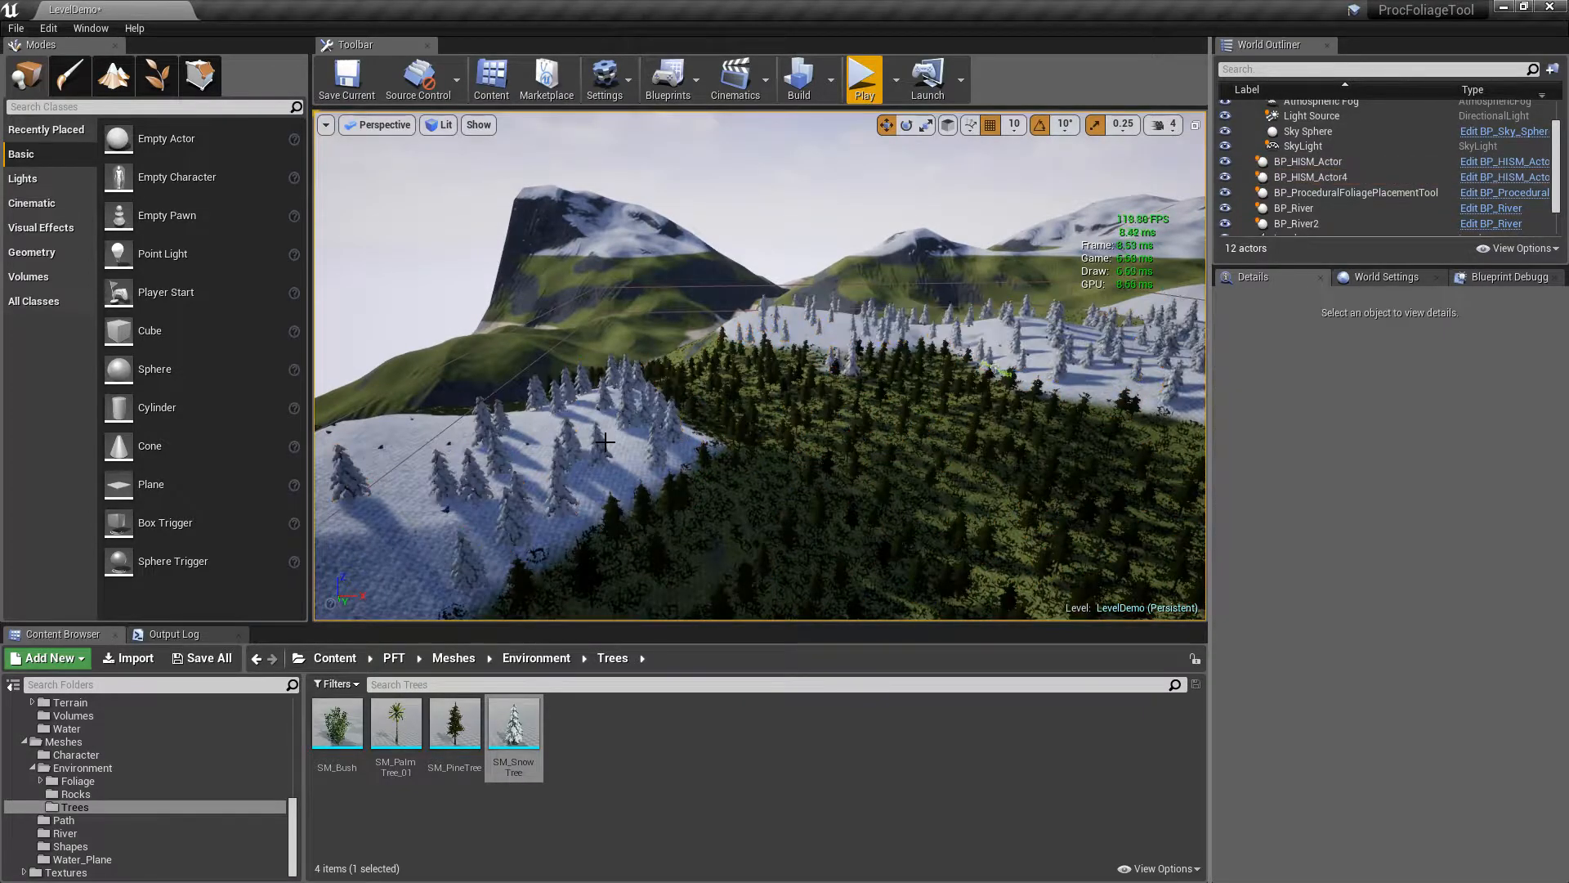
Fly over the pine and snow forests to inspect both converted tree types up close and from a distance
right_click_drag(852, 369, 913, 361)
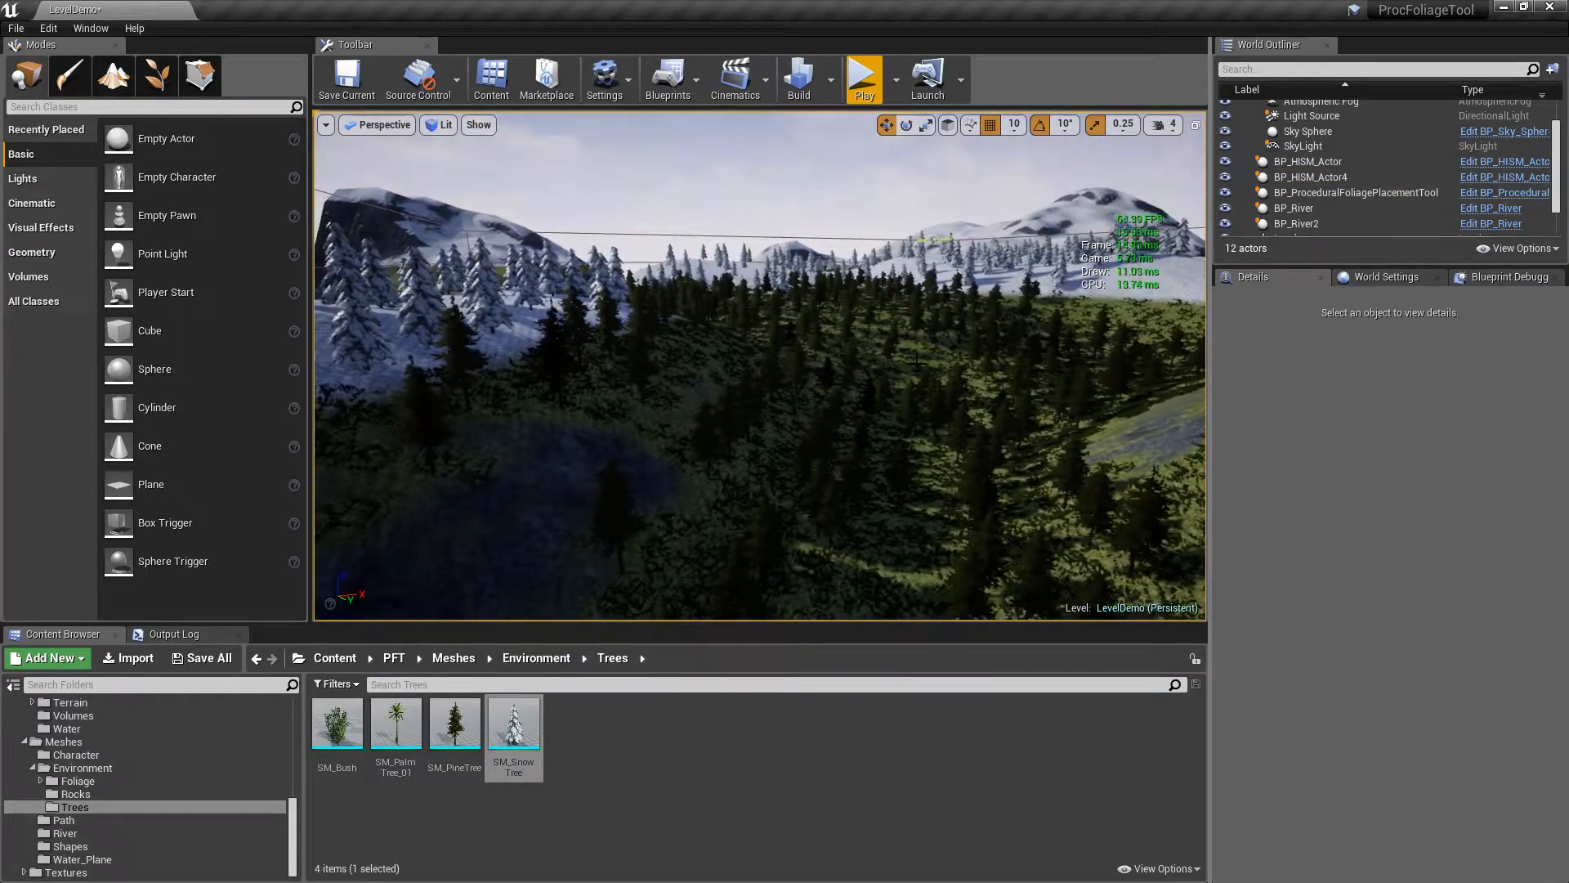
right_click_drag(934, 245, 960, 239)
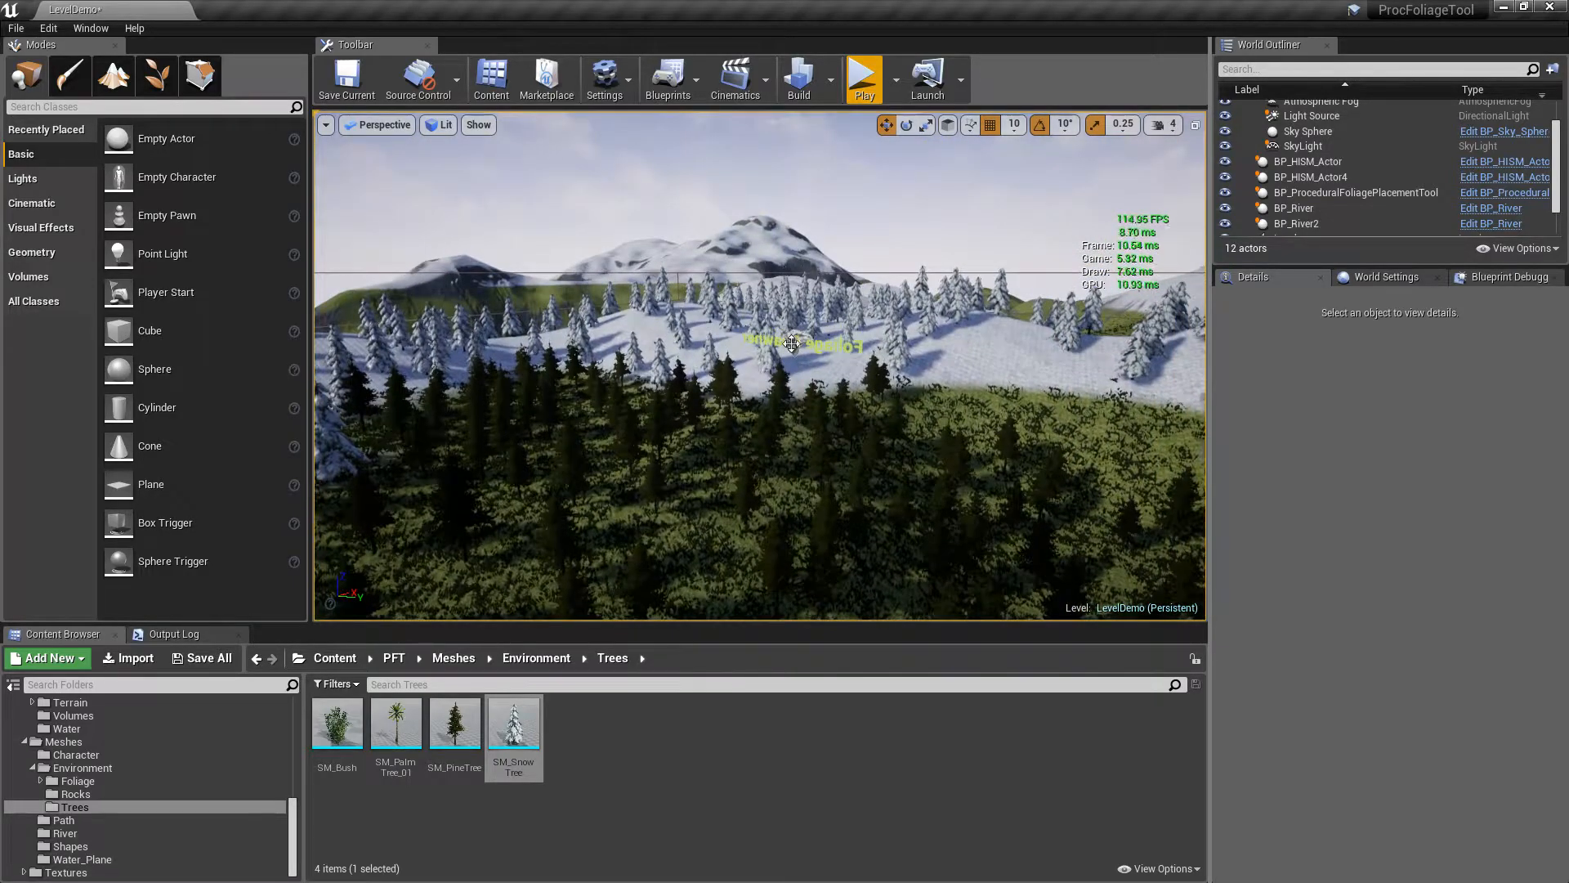
left_click(791, 344)
key("f")
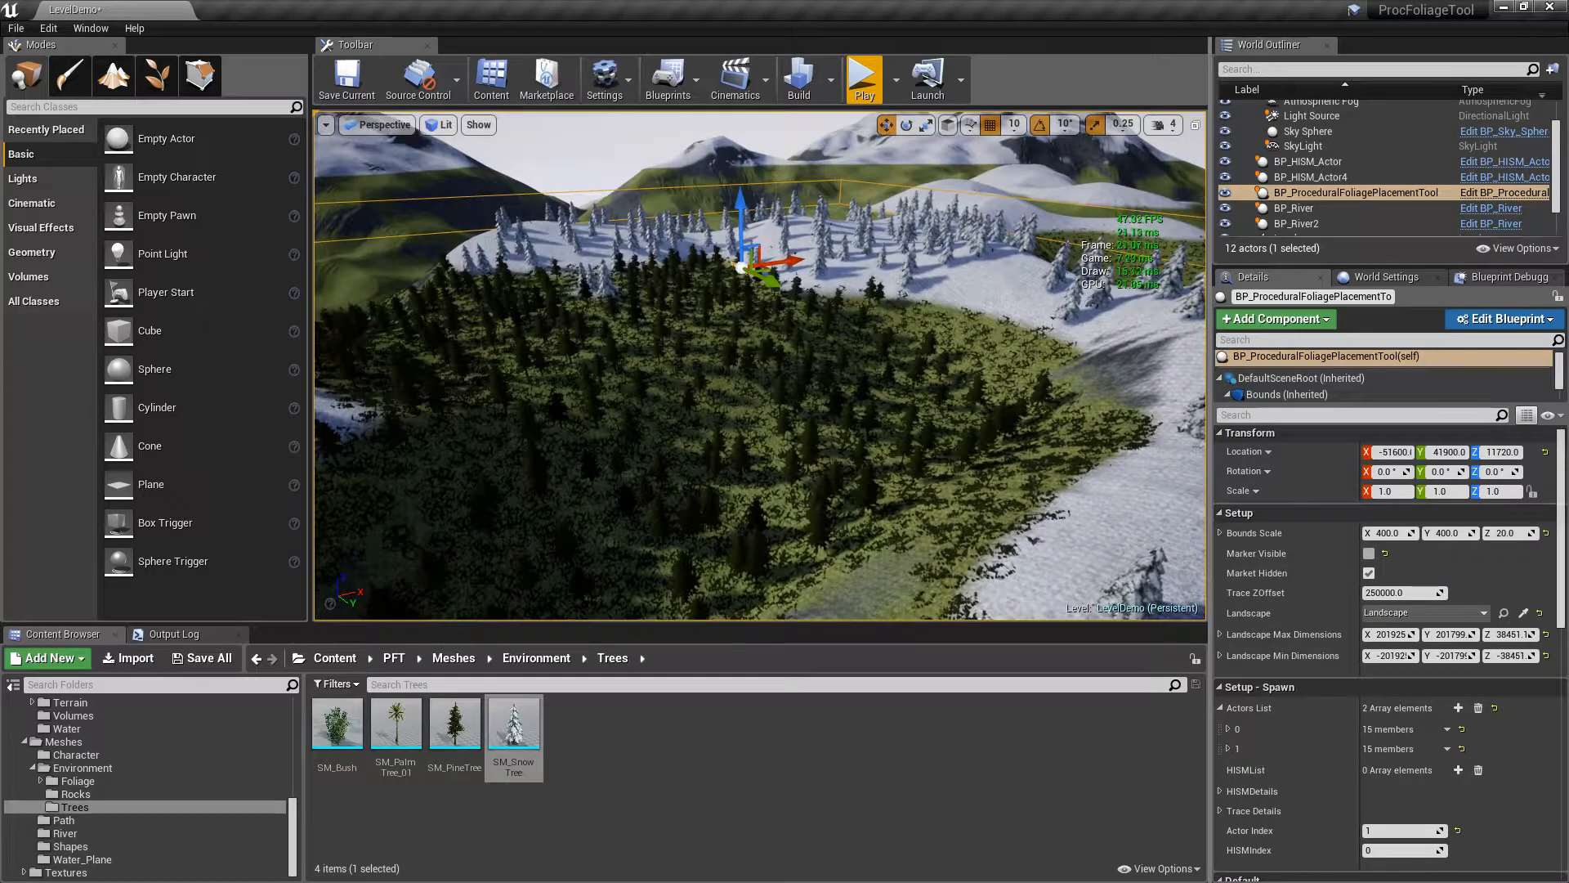
right_click_drag(791, 343, 902, 399)
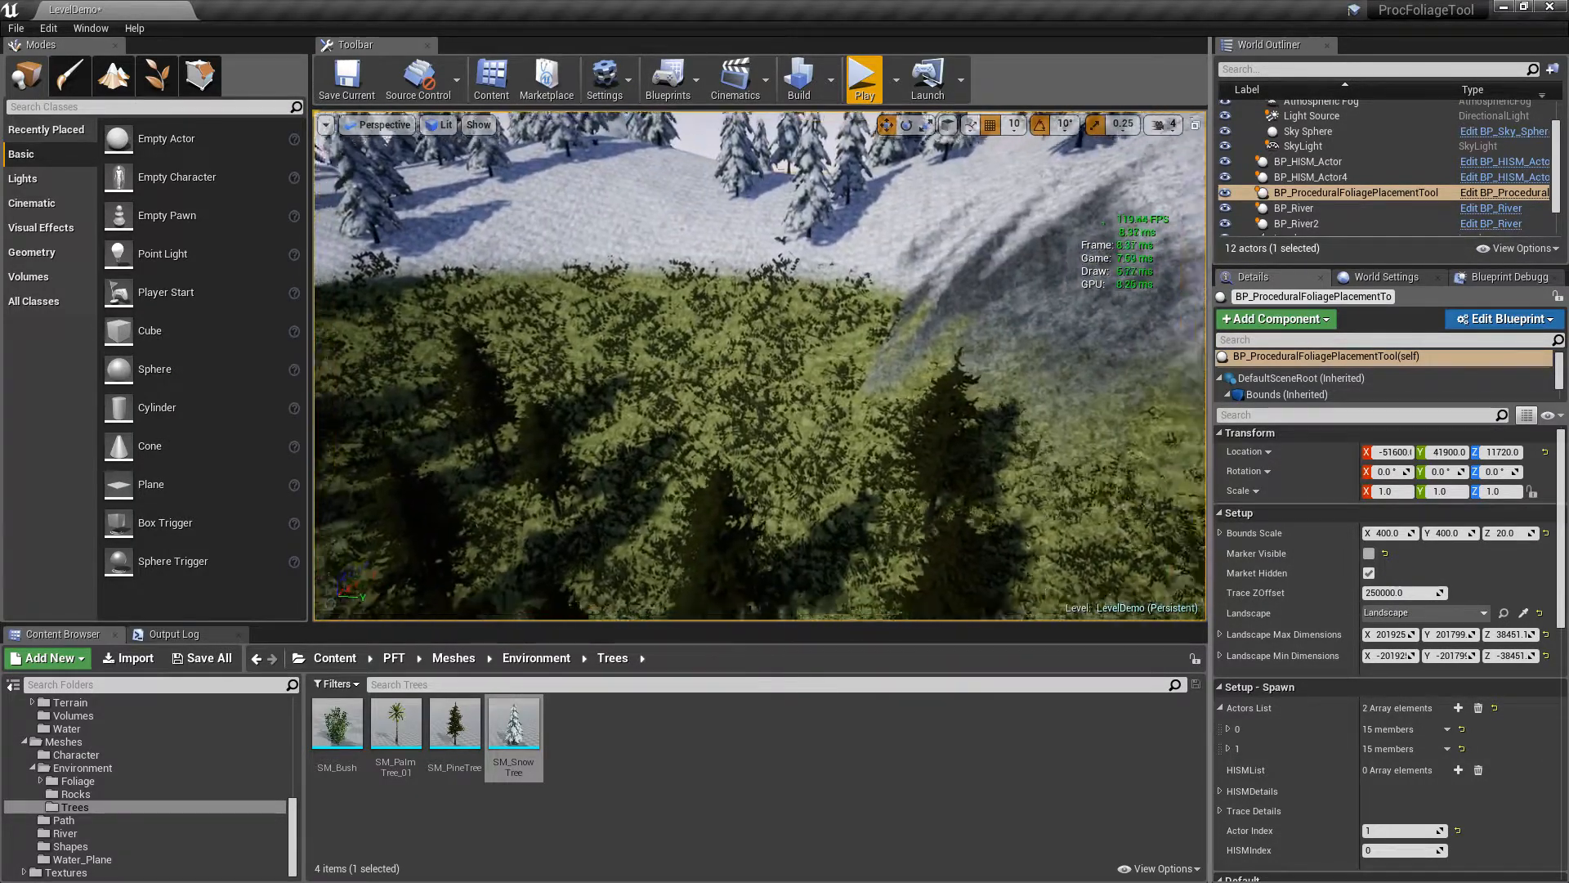
key("s")
right_click_drag(970, 359, 1001, 284)
key("s")
right_click_drag(971, 360, 915, 373)
key("Escape")
key("s")
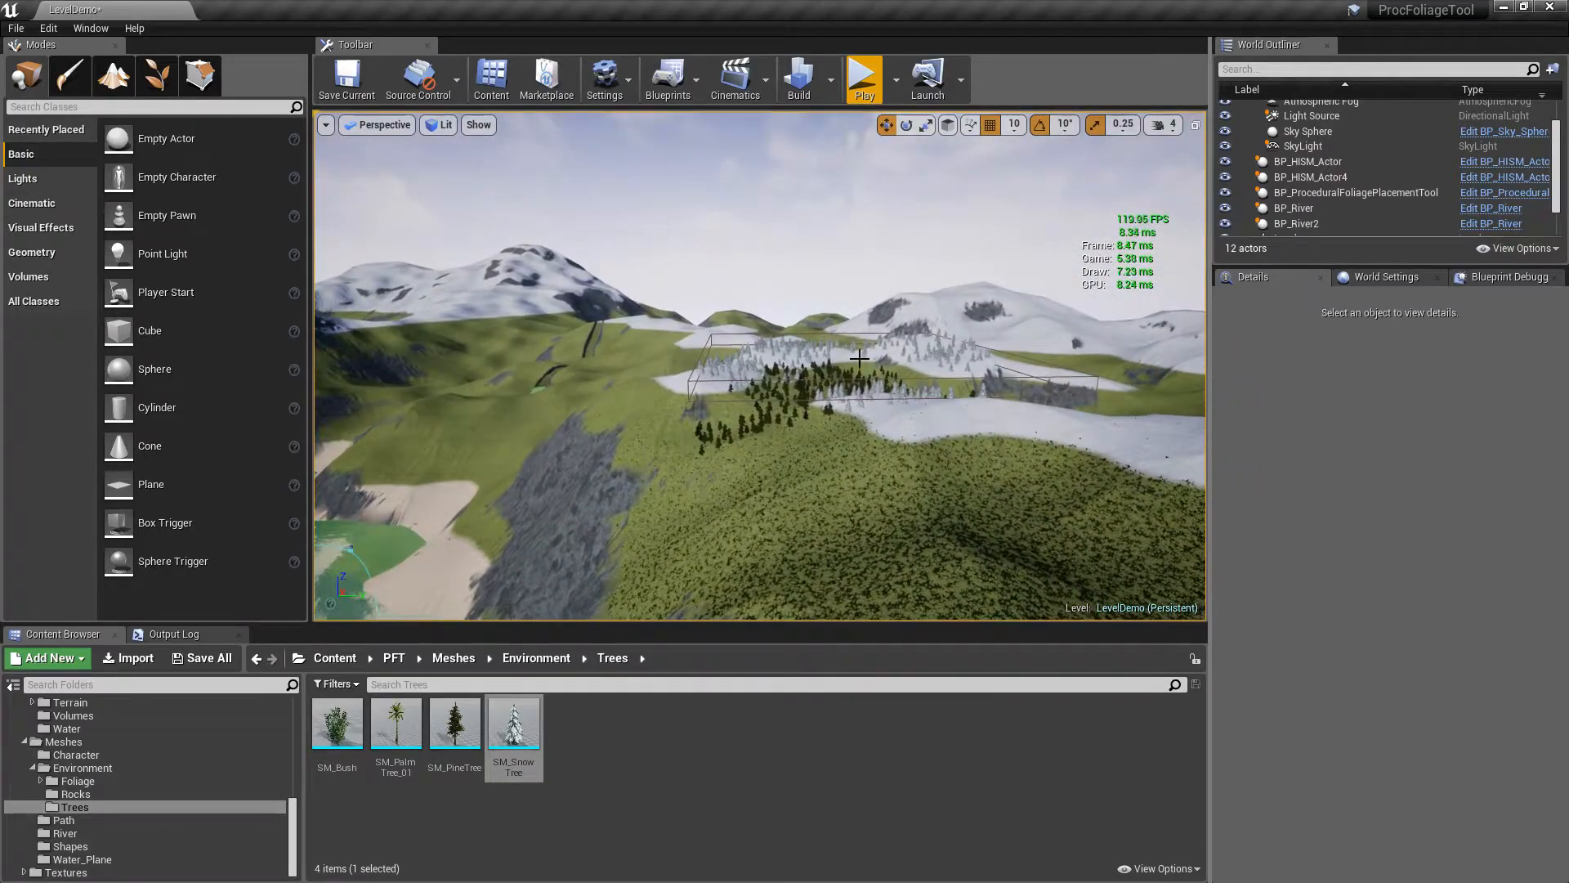
Select BP_ProceduralFoliagePlacementTool and move it along Y to about 2160, towards the sandy river valley
left_click(1357, 192)
left_click_drag(913, 355, 452, 413)
key("a")
right_click_drag(457, 401, 433, 426)
key("f")
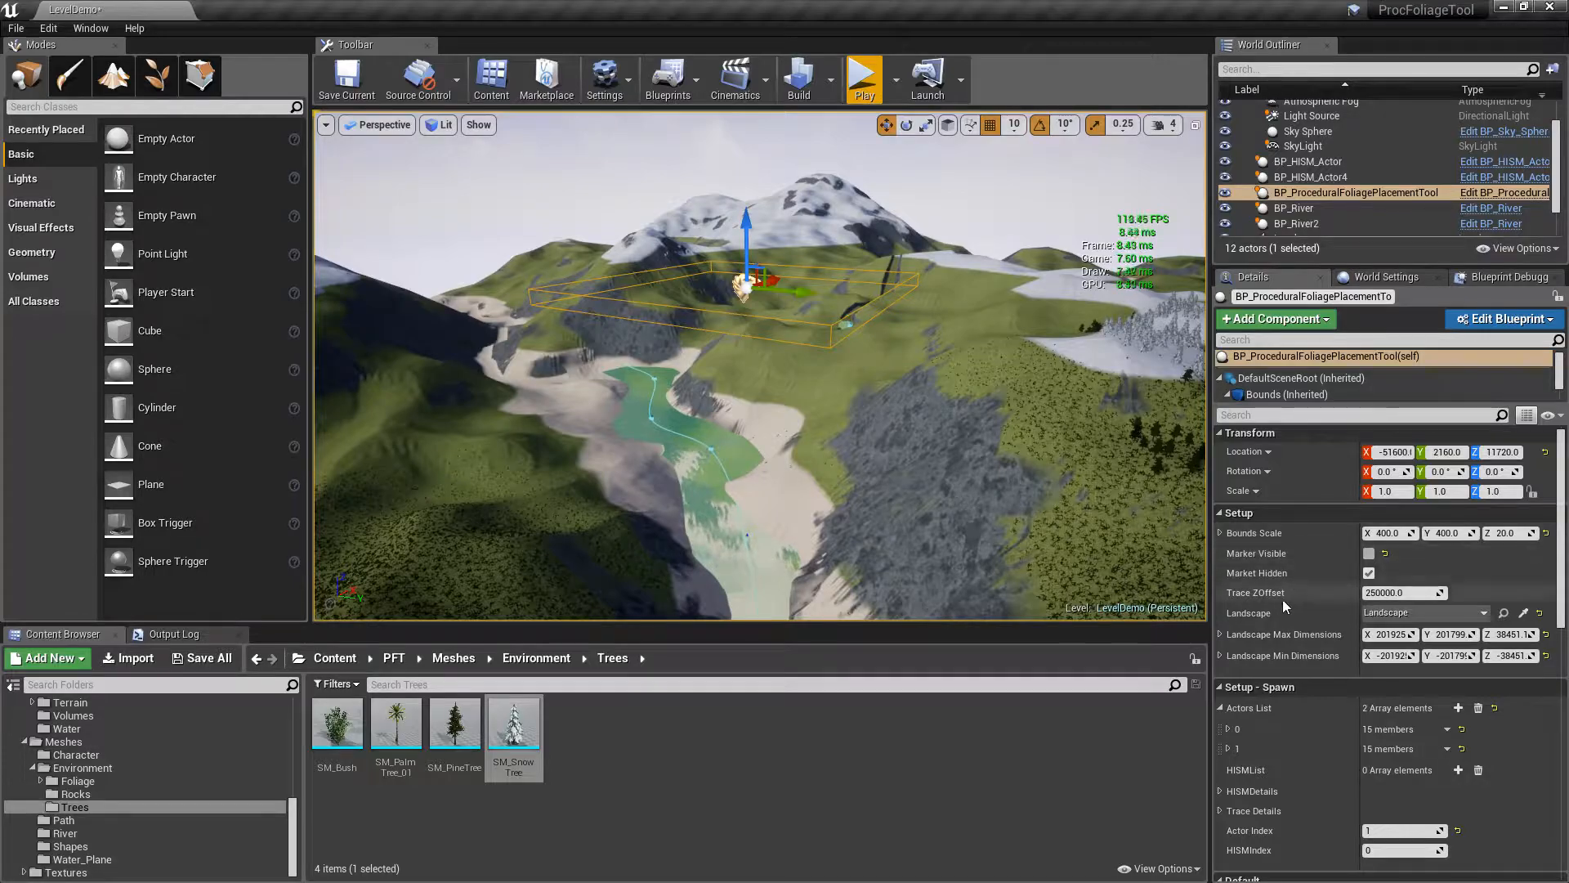
Add a third entry to the Actors List and assign SM_PalmTree_01 as its static mesh
scroll(1255, 713, "down", 3)
left_click(1458, 629)
left_click(1228, 690)
left_click(389, 738)
left_click_drag(388, 739, 1394, 753)
scroll(1439, 719, "down", 3)
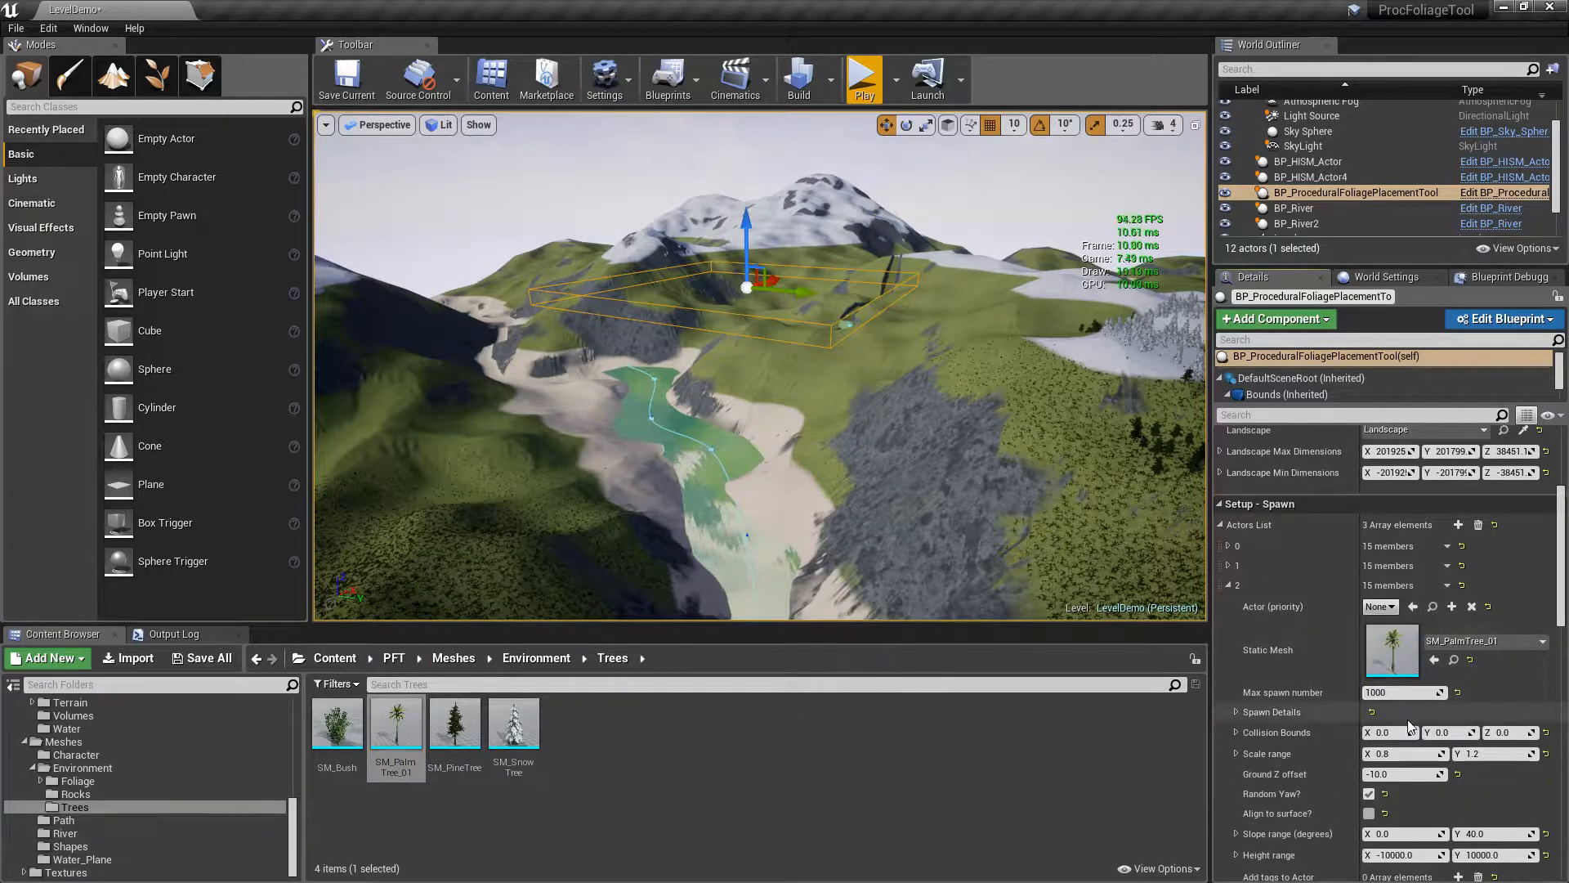
Set the palm entry's Collision Bounds to the mesh's approximate size: X 790, Y 719, Z 1578
scroll(1404, 669, "down", 1)
mouse_move(384, 725)
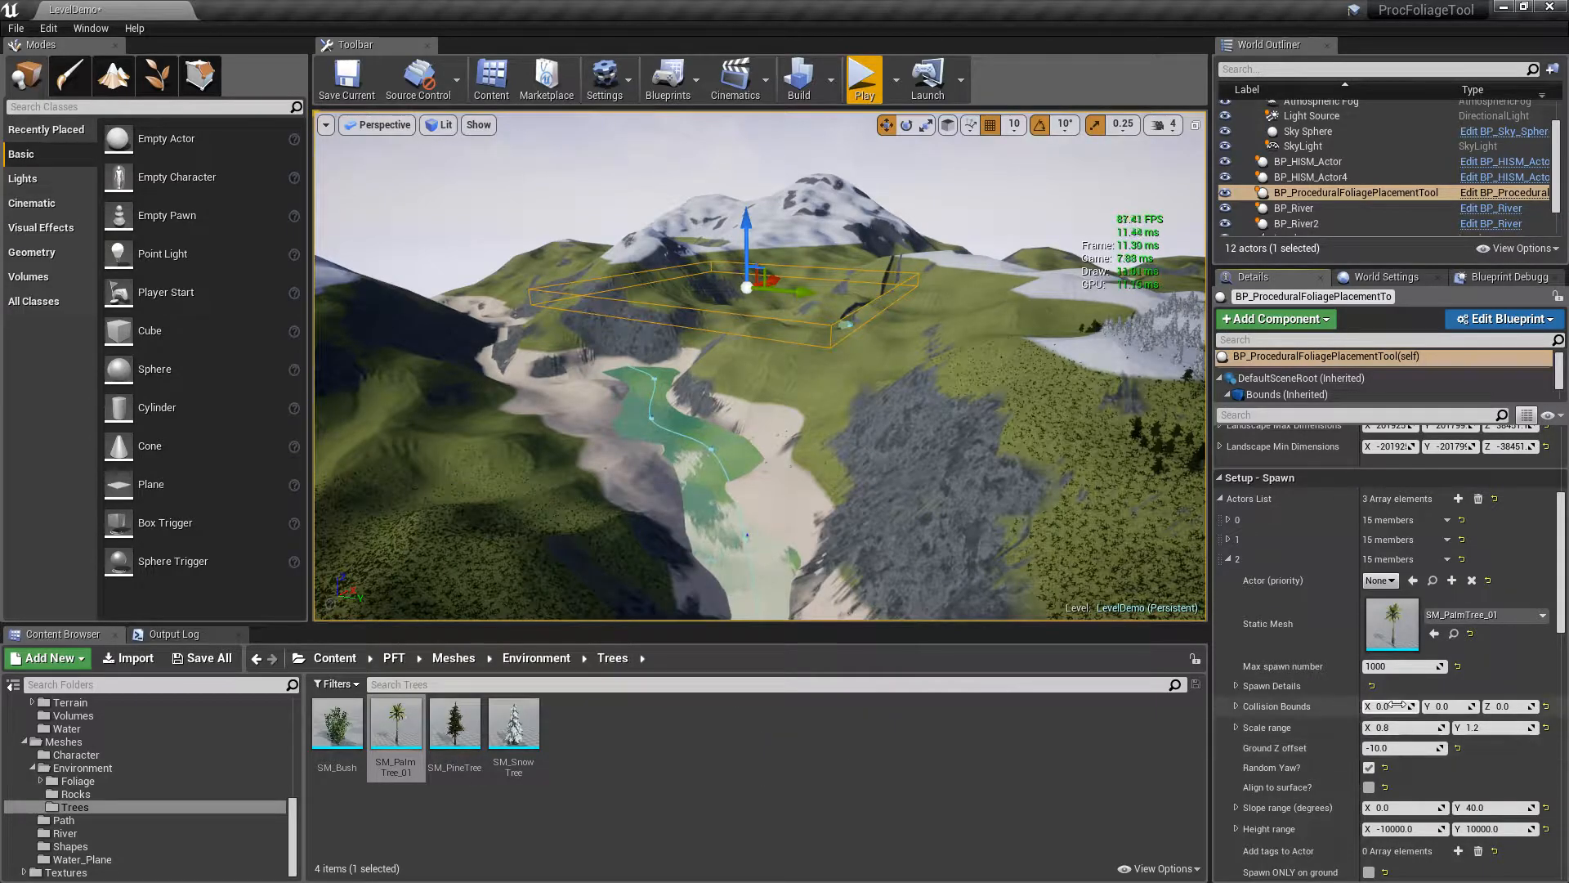
type("790")
key("Tab")
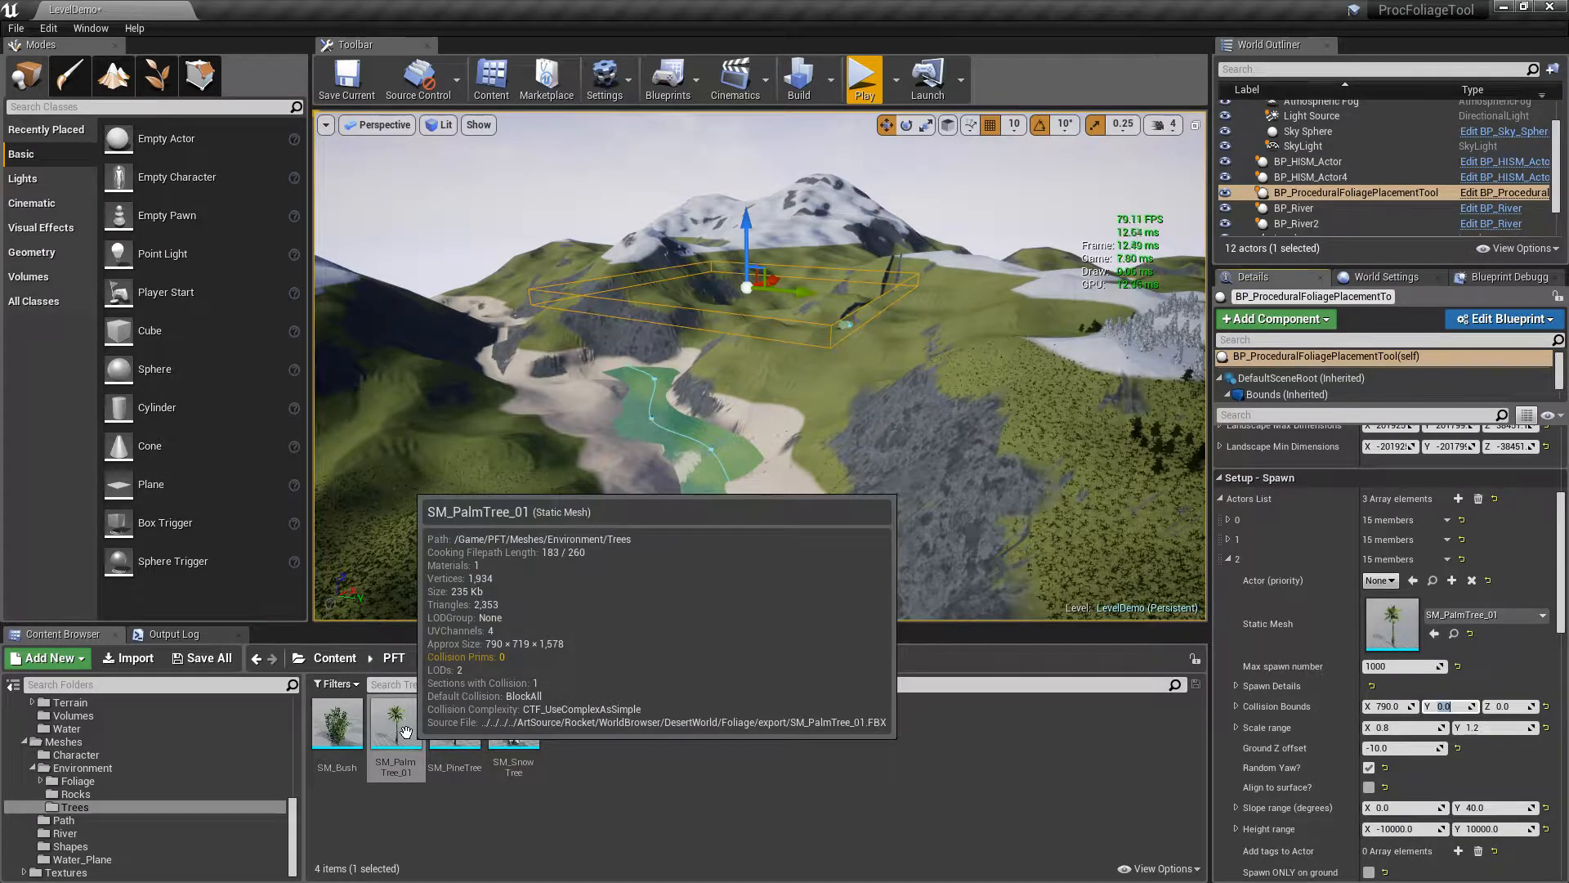
type("719")
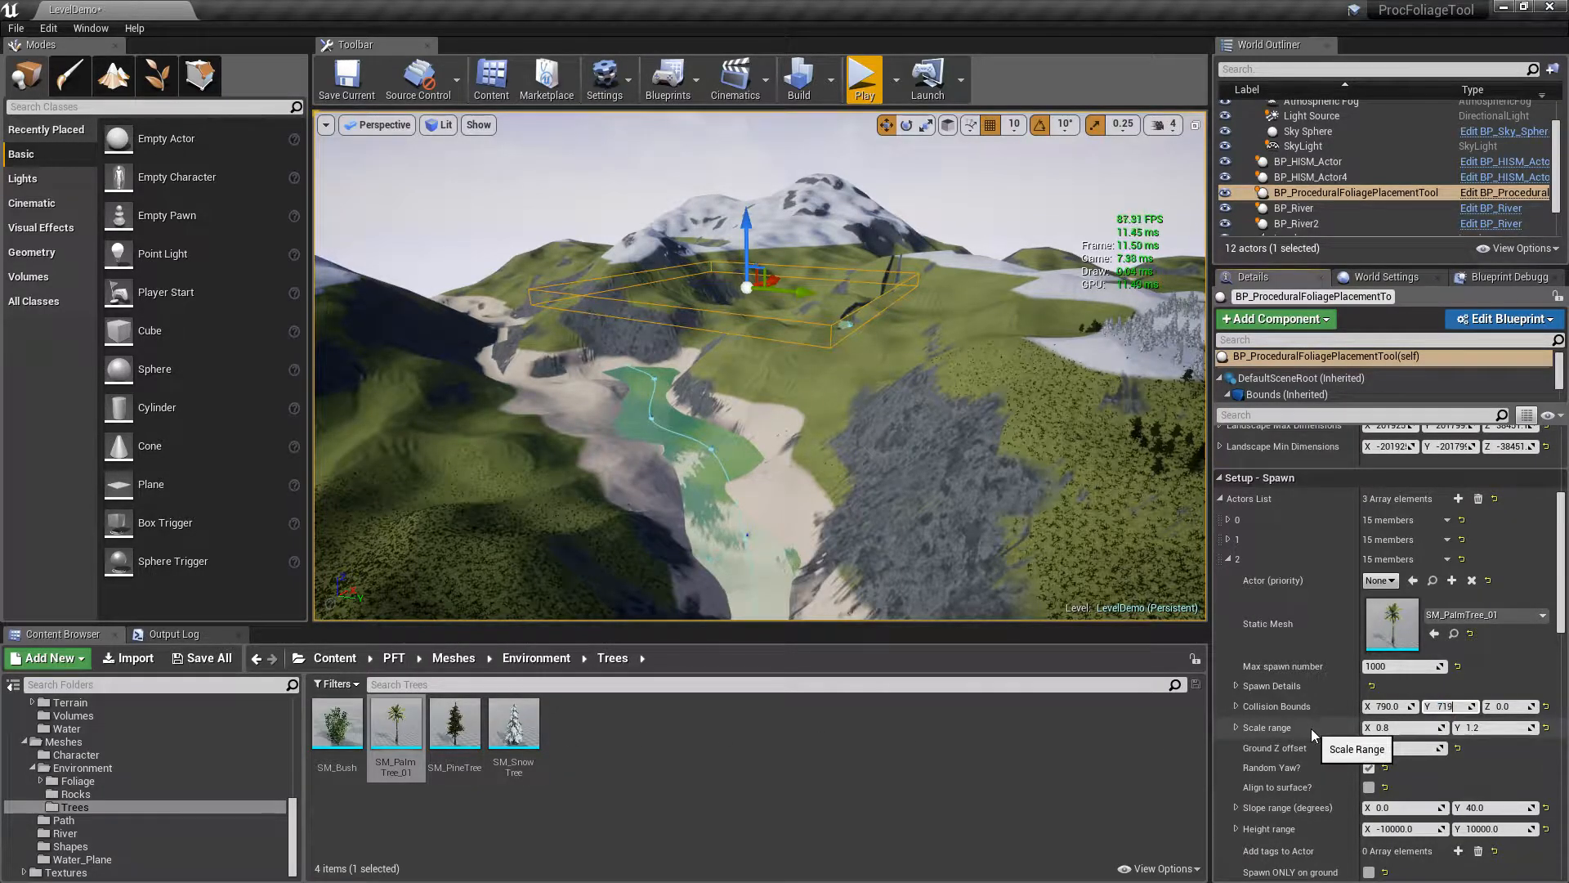
key("Tab")
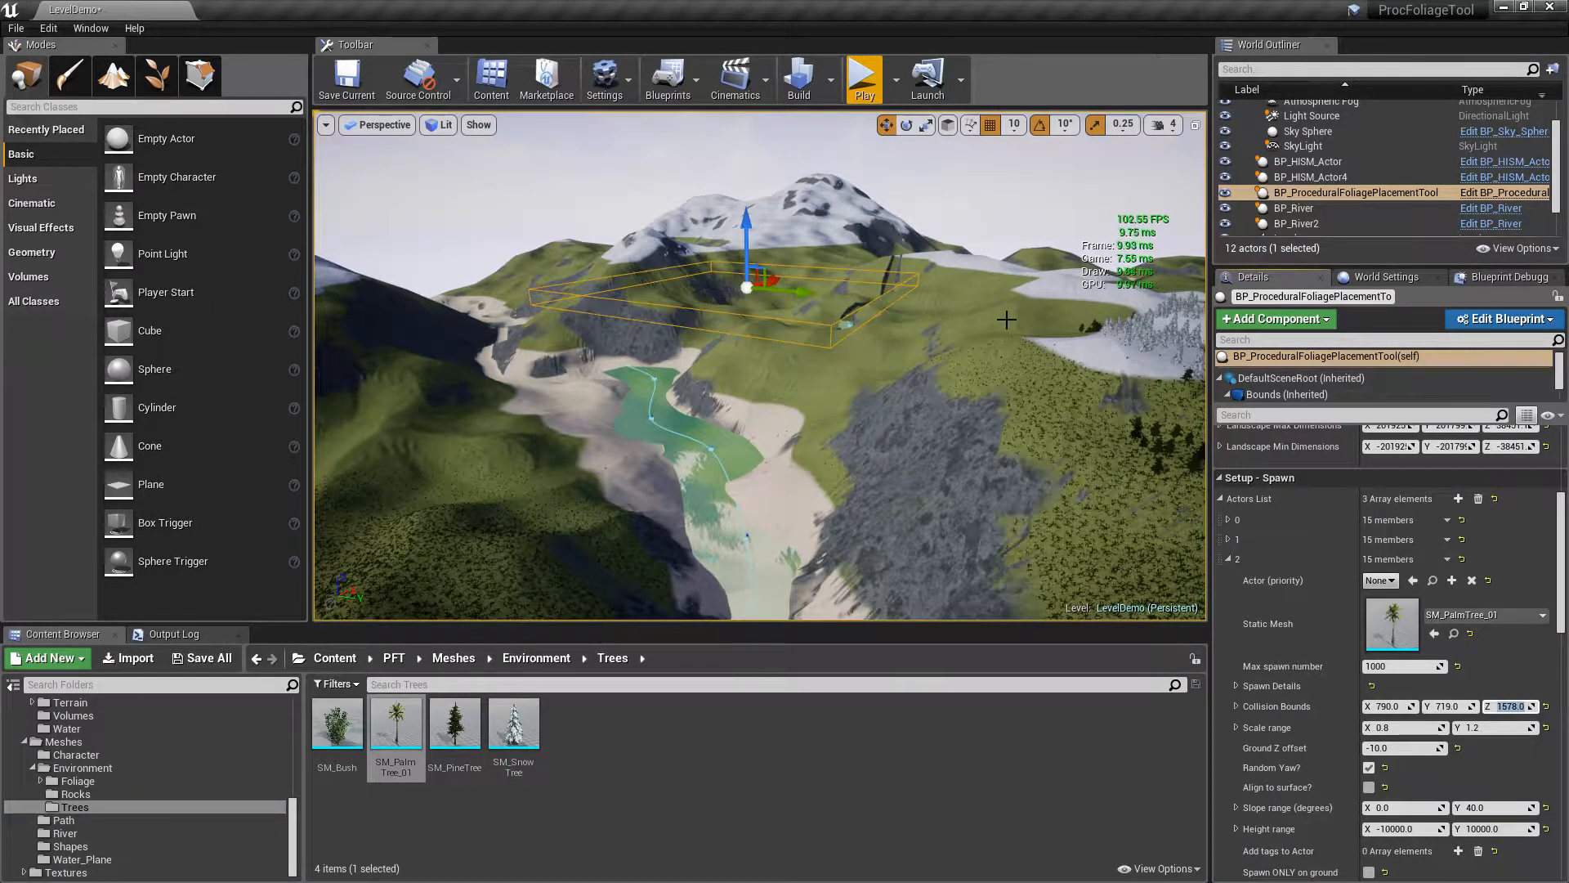
Set the palm entry's Height range to X -50000 and Y -1000
scroll(1390, 654, "down", 3)
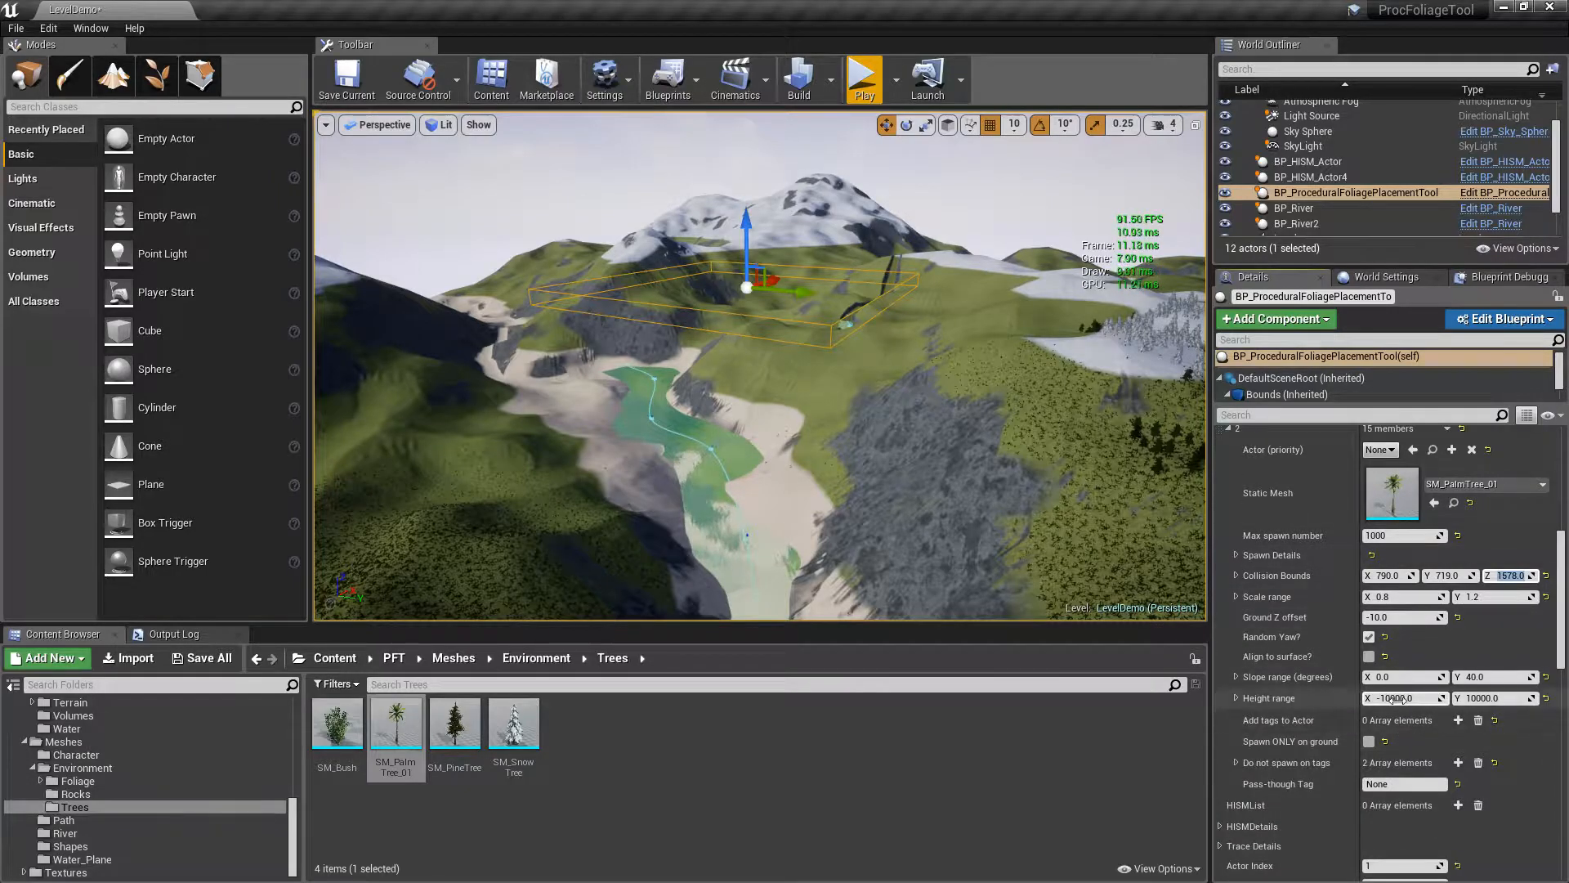
left_click(1496, 698)
type("-1000")
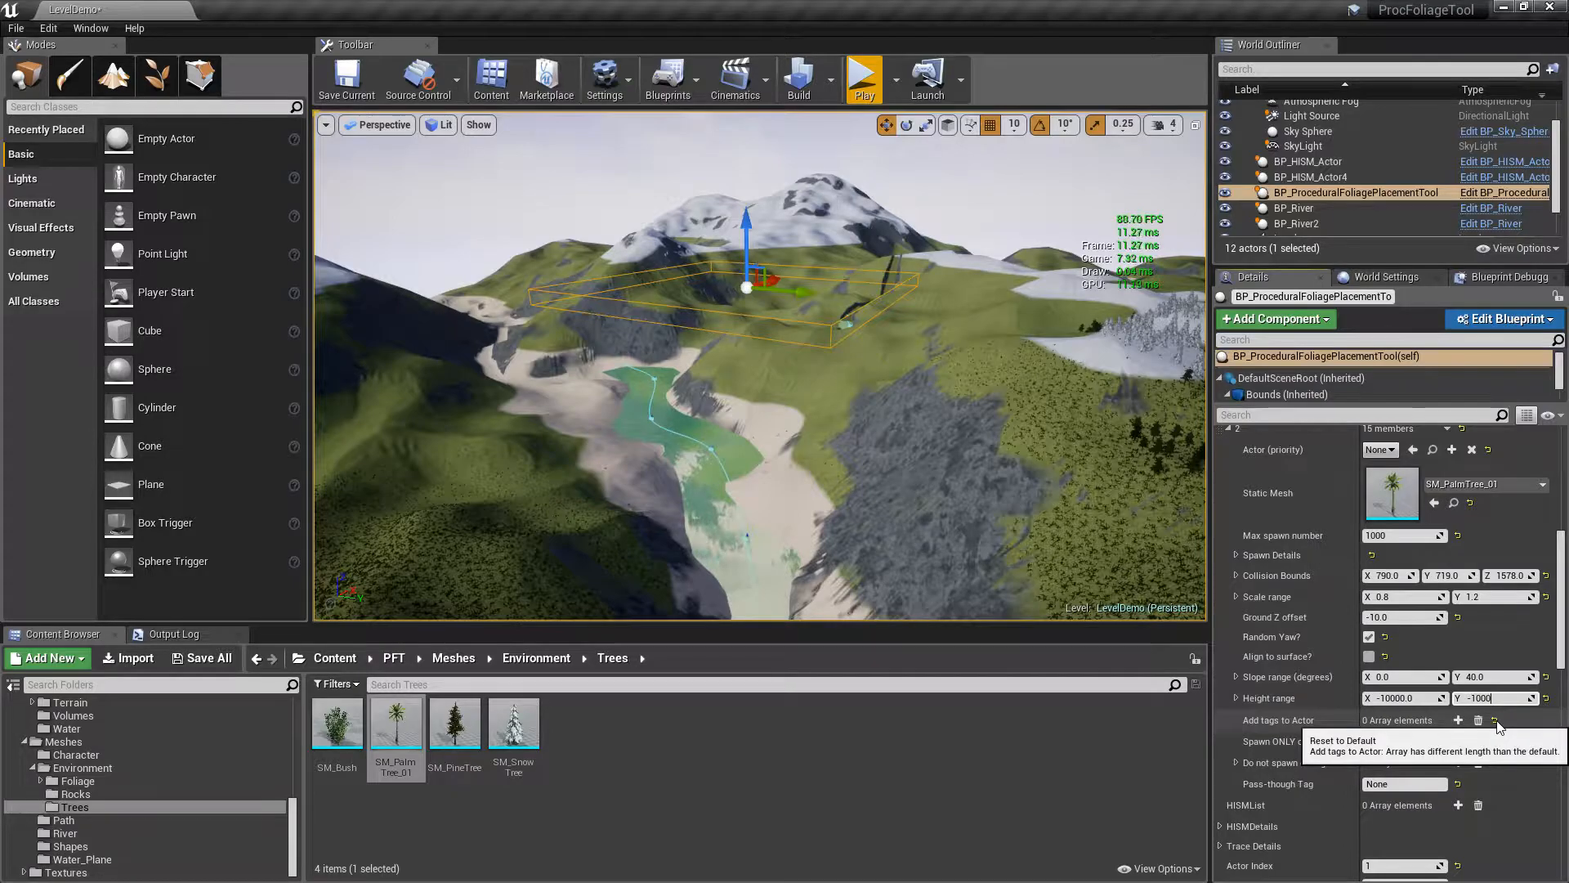
key("Return")
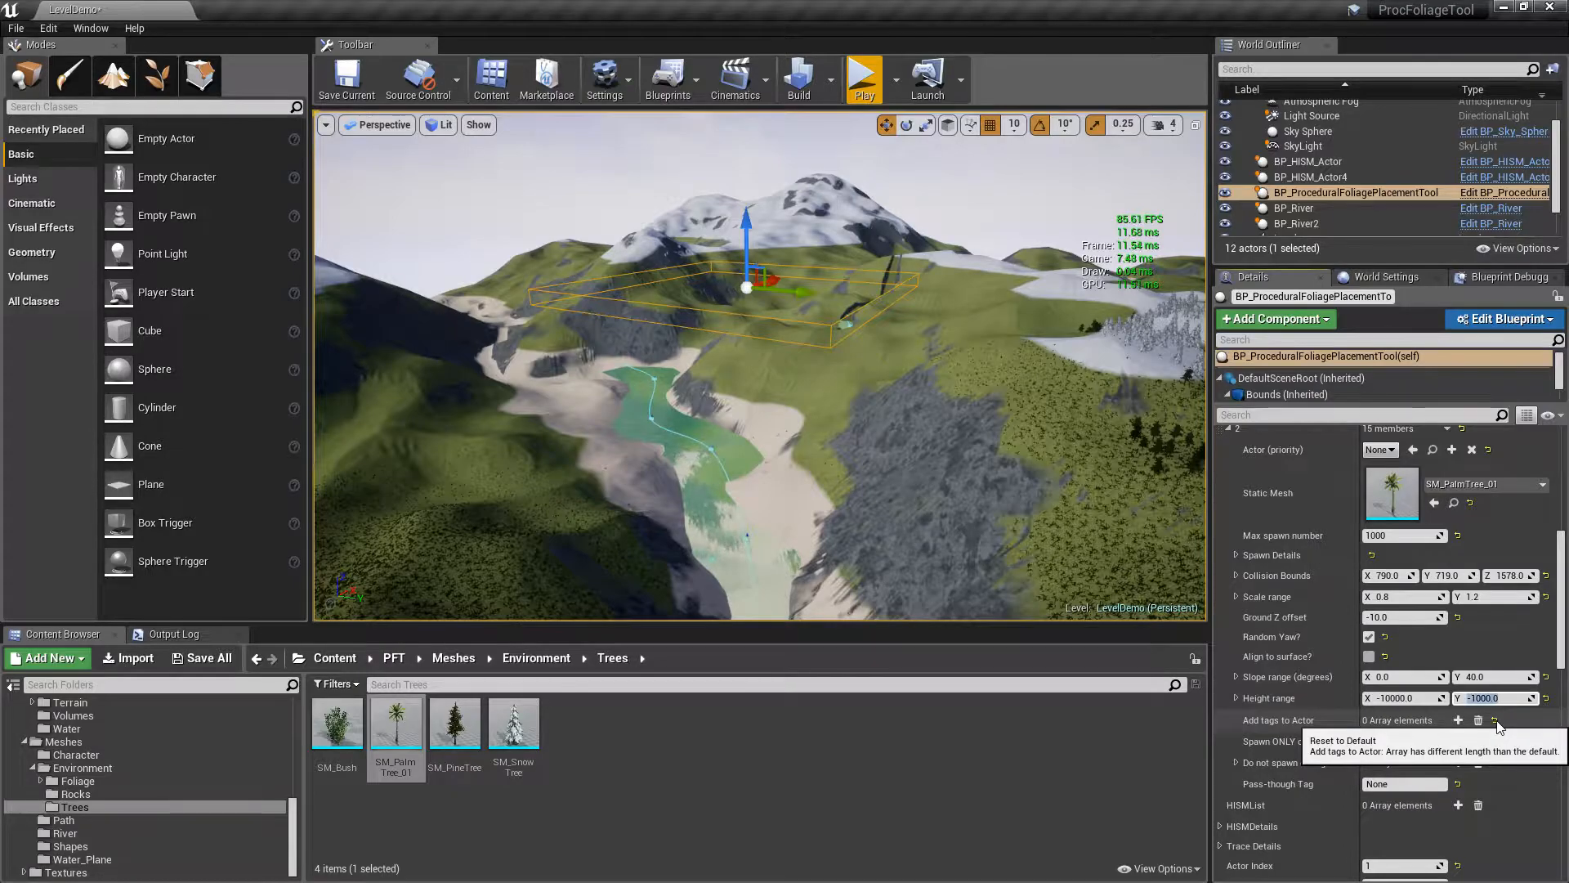
left_click(1410, 708)
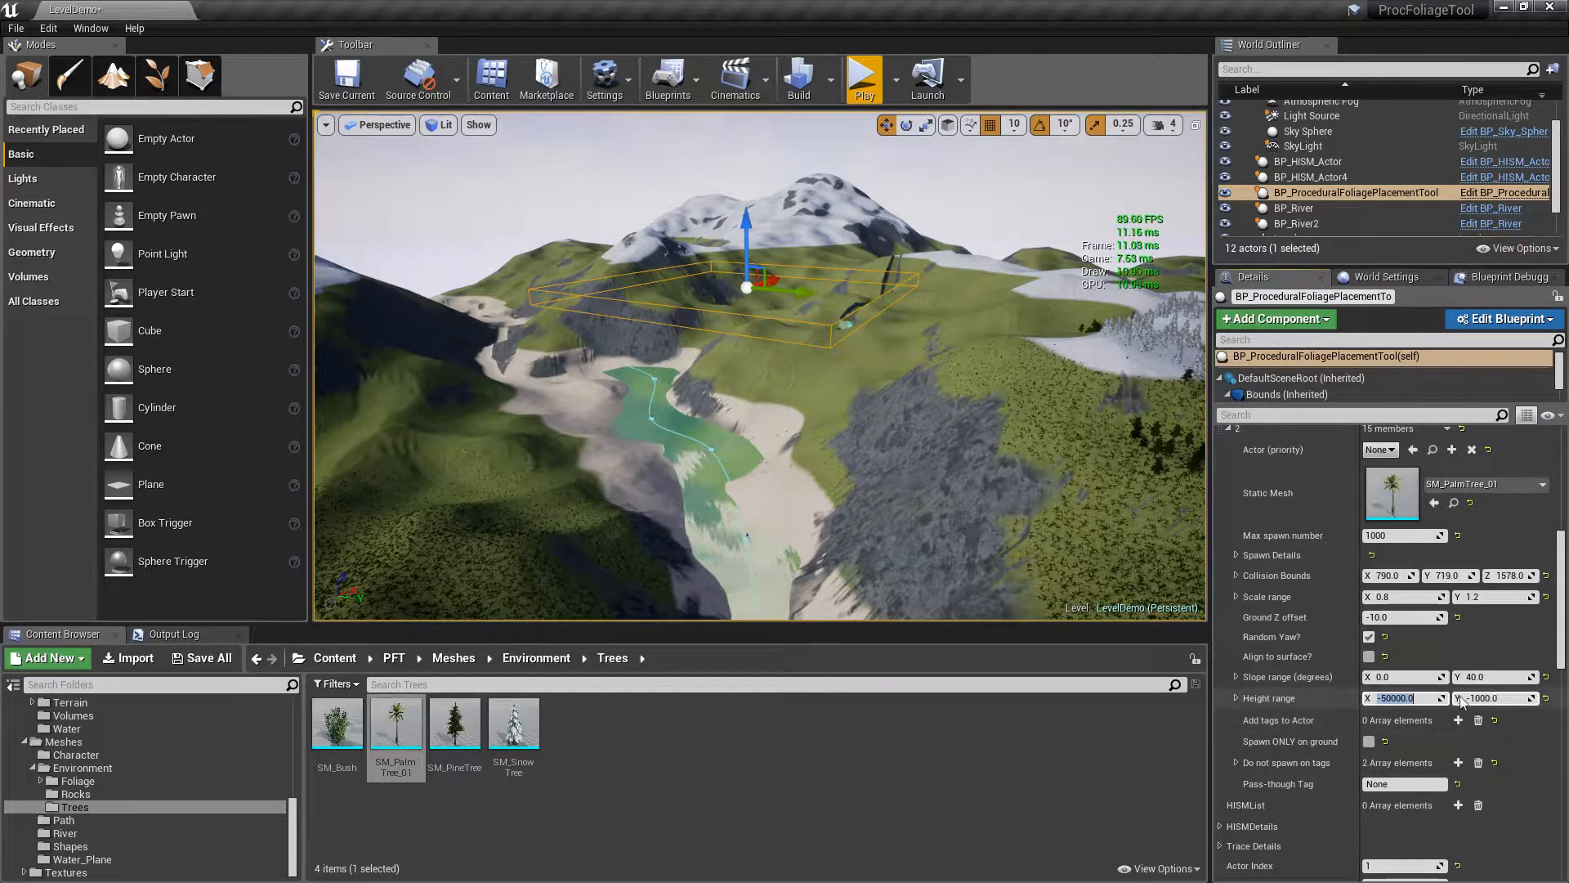
Inspect the low river banks and move the placement tool so its bounds cover the sandy river valley
right_click_drag(1005, 458, 974, 521)
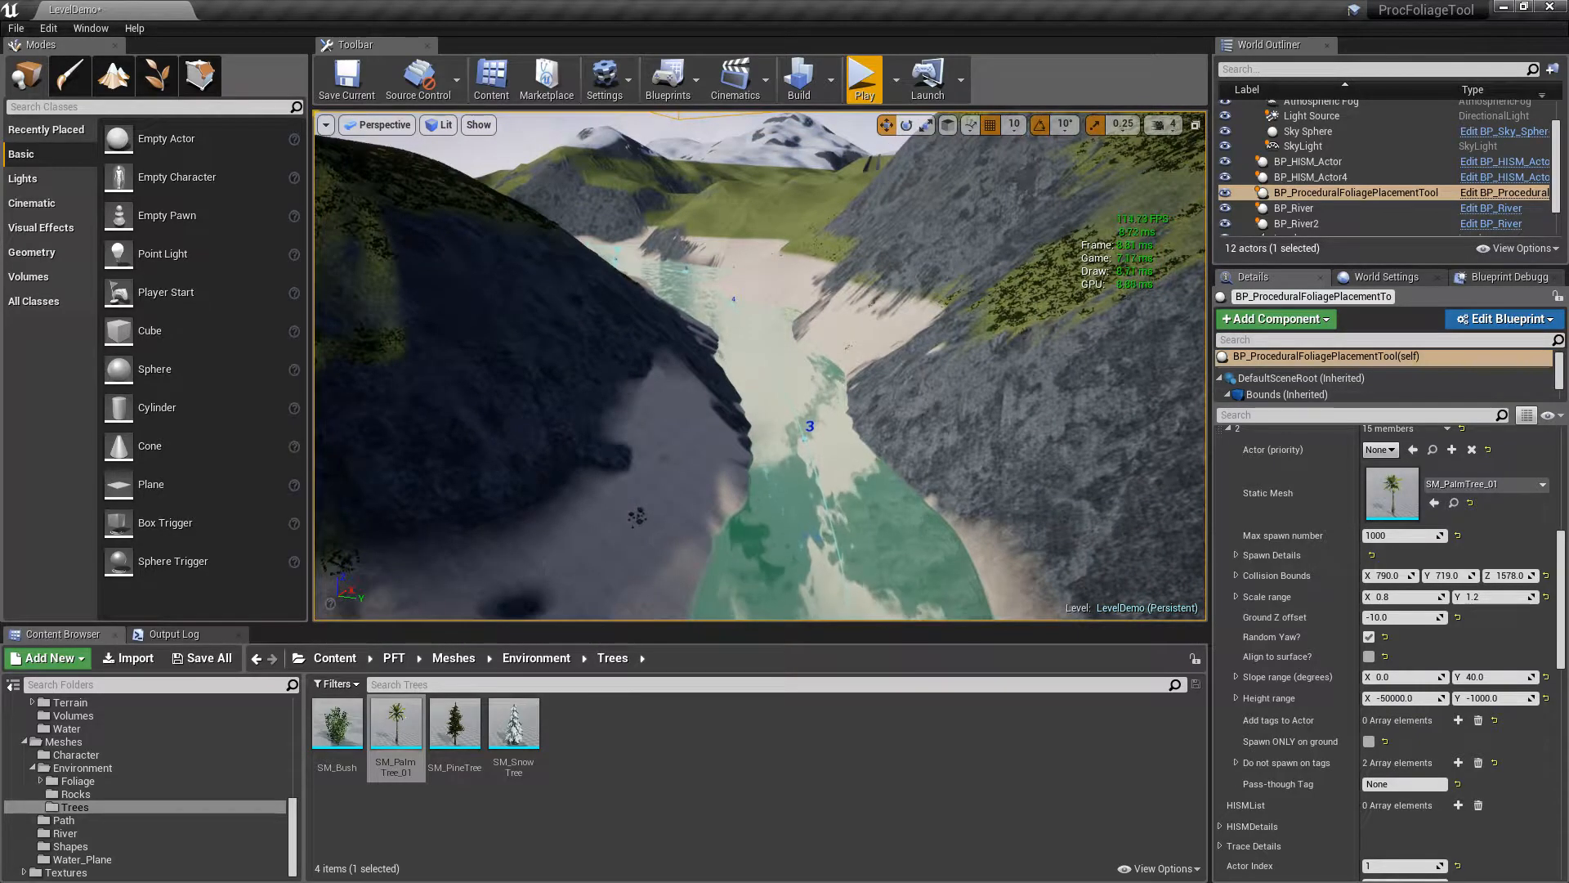
key("w")
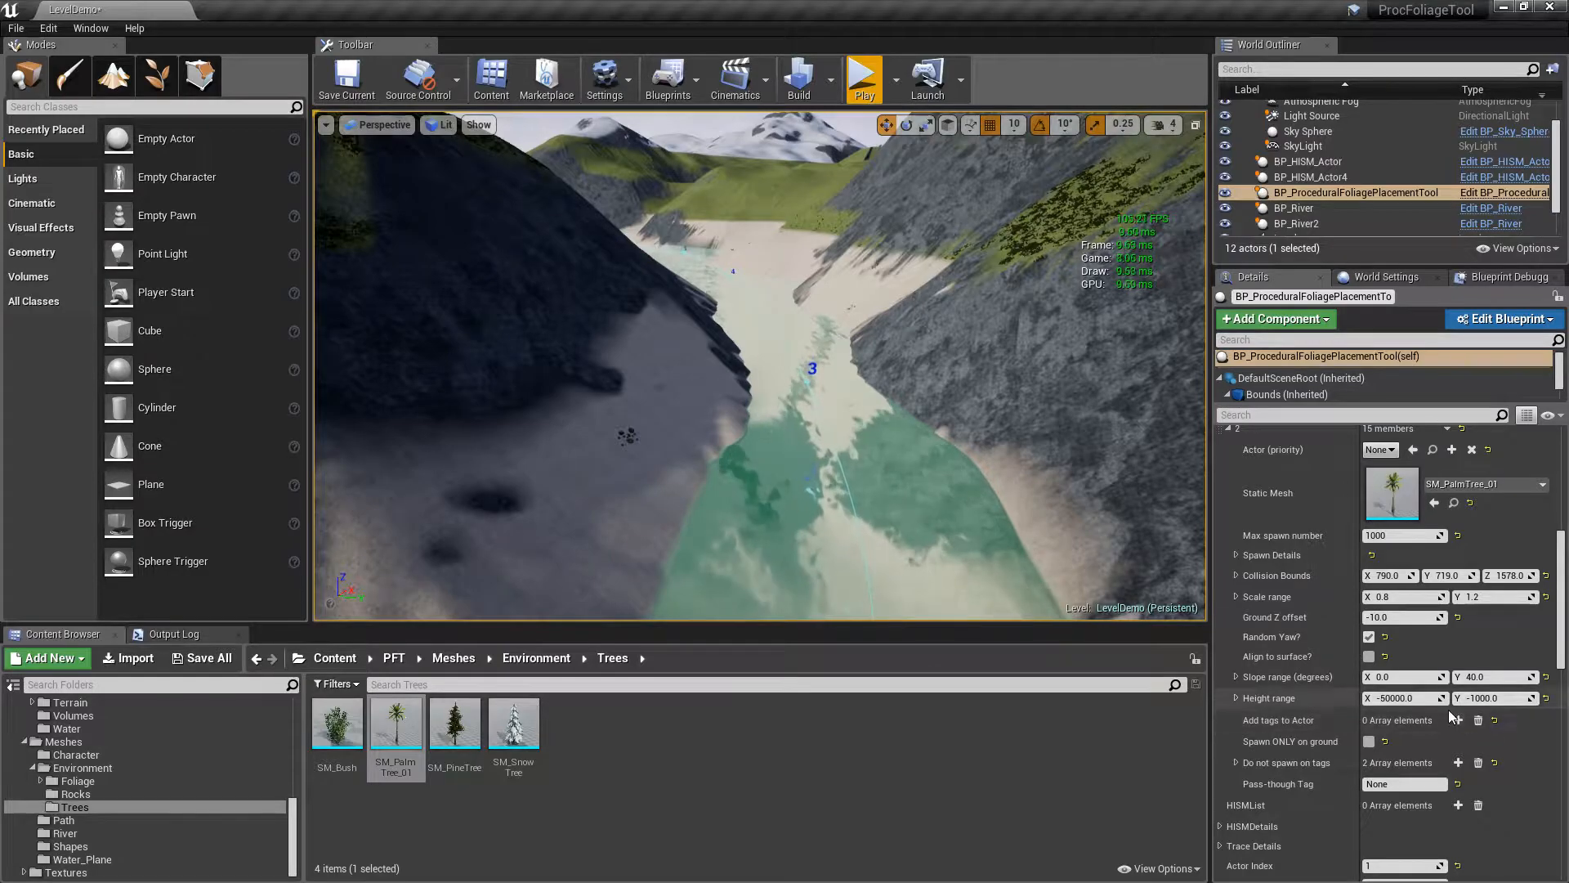
key("s")
key("e")
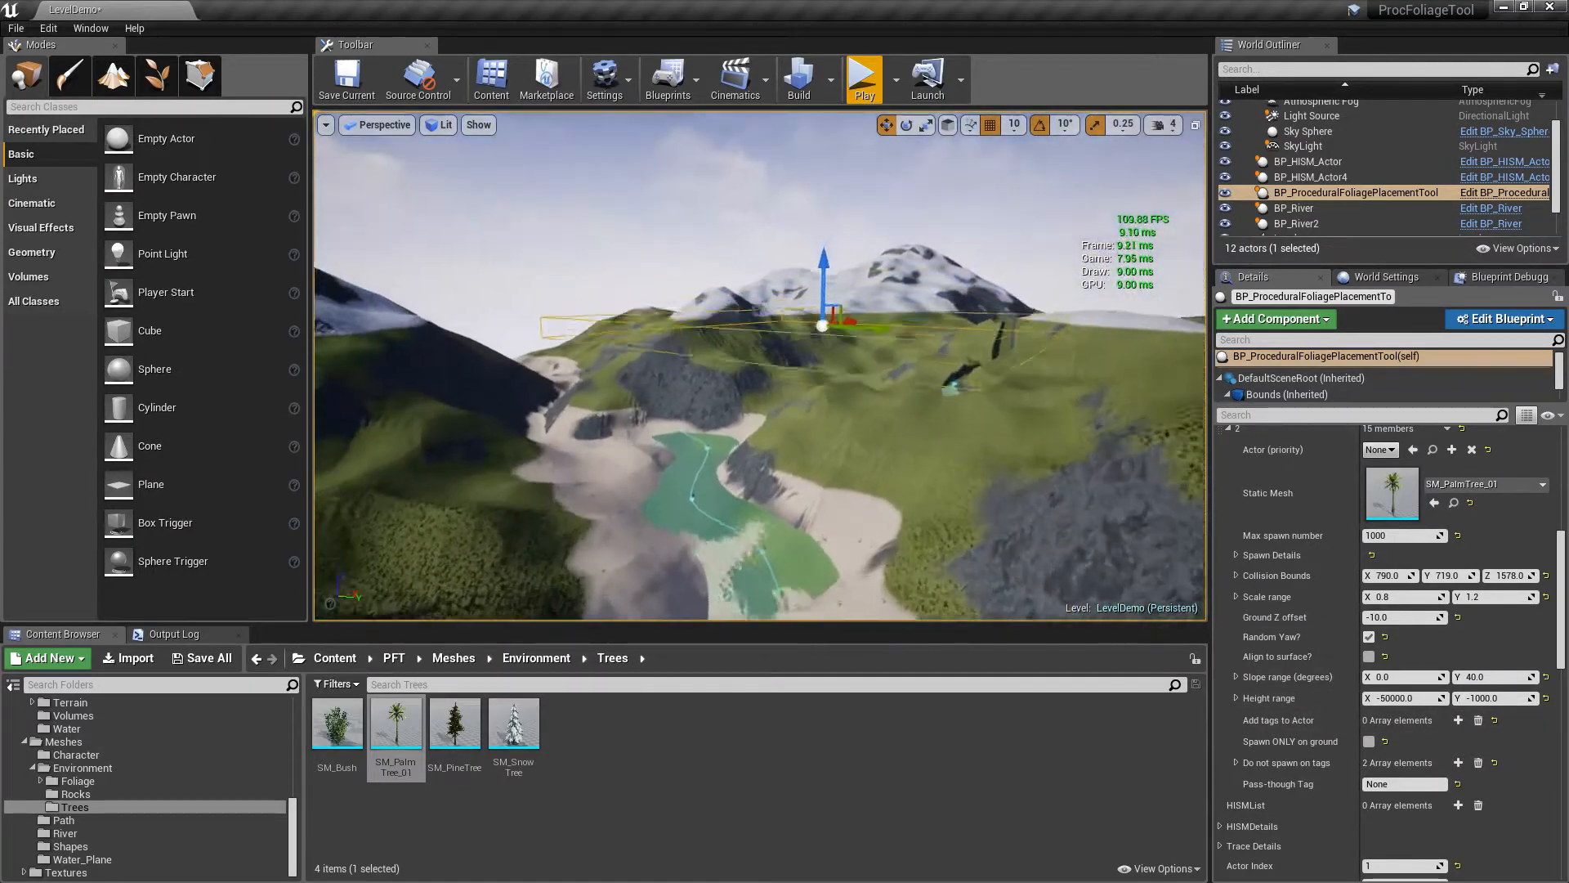
right_click_drag(643, 223, 643, 224)
left_click_drag(578, 220, 675, 286)
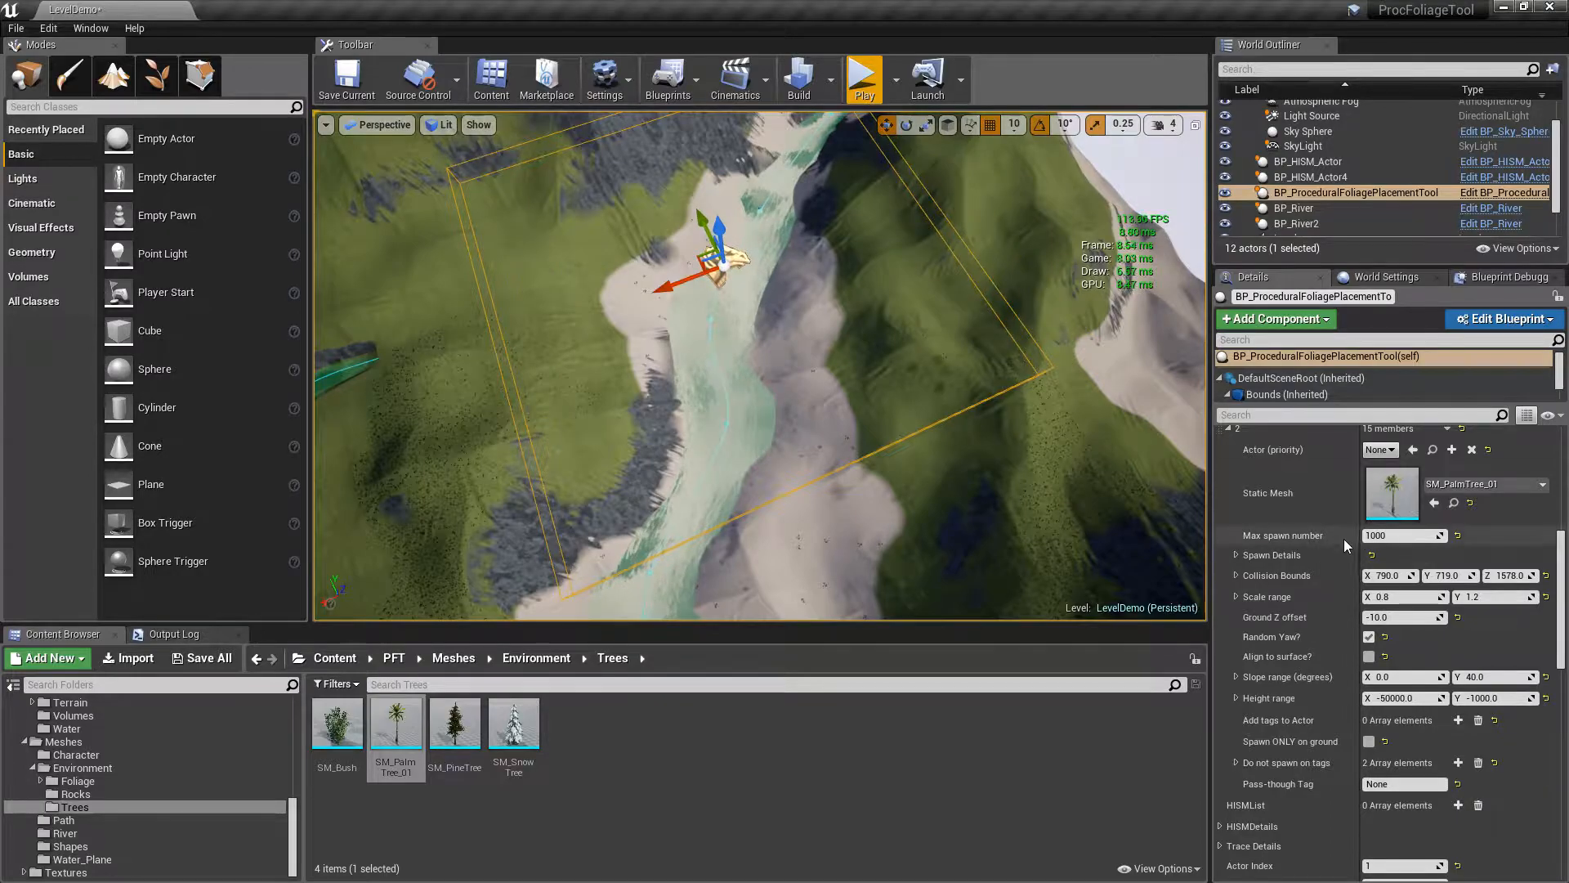
Set the Actor Index to 2 and run 2 Spawn Actors to place the palm trees
scroll(1263, 503, "up", 5)
left_click(1227, 637)
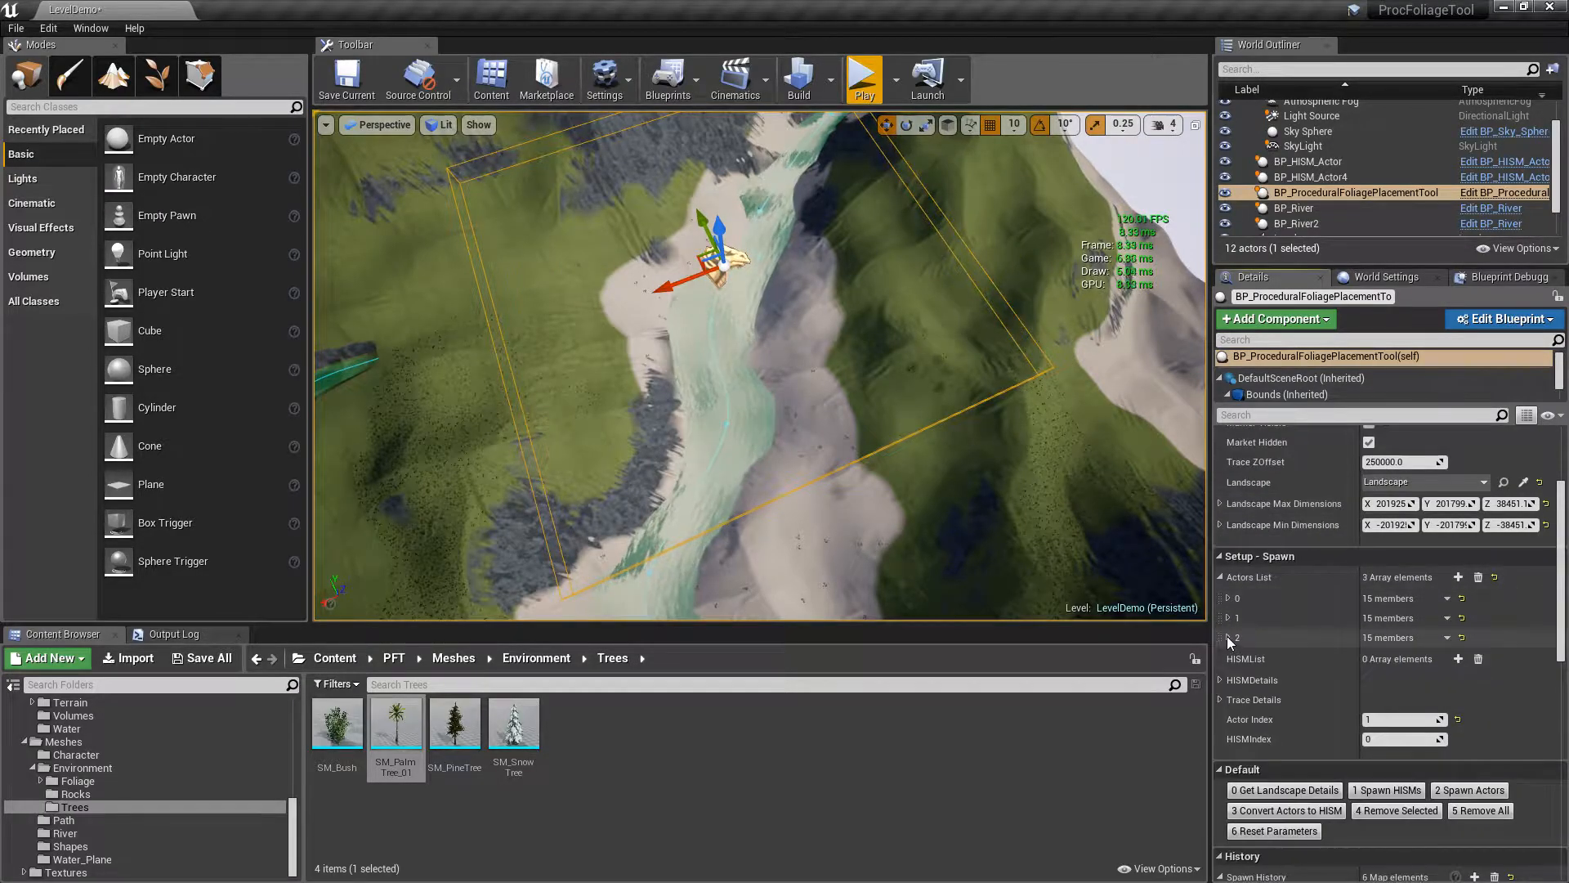
left_click(1380, 719)
type("2")
key("Return")
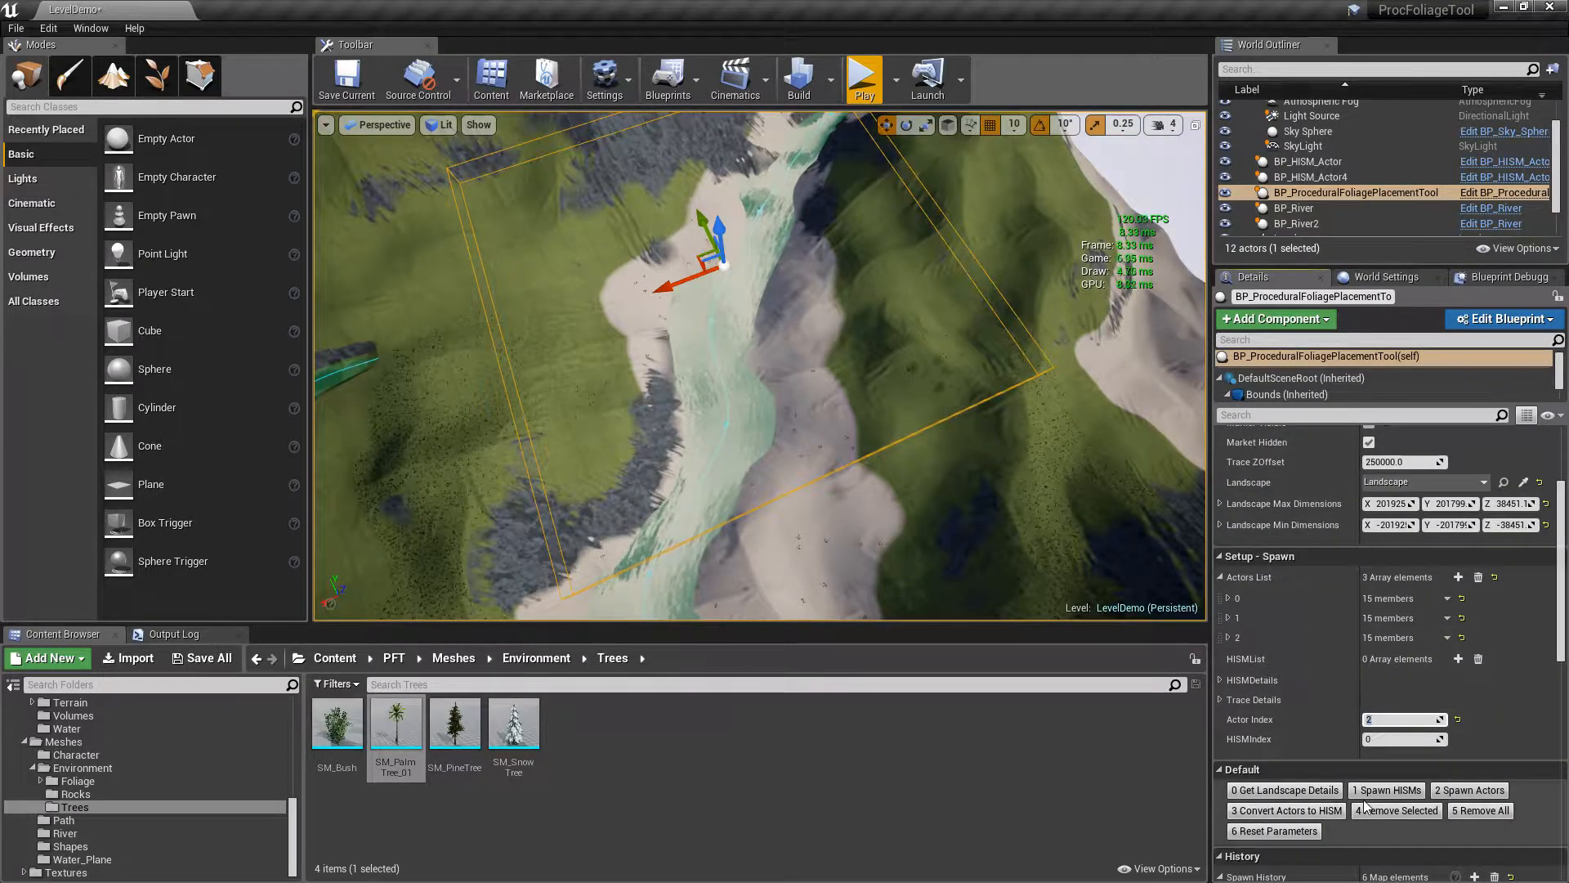
left_click(1462, 791)
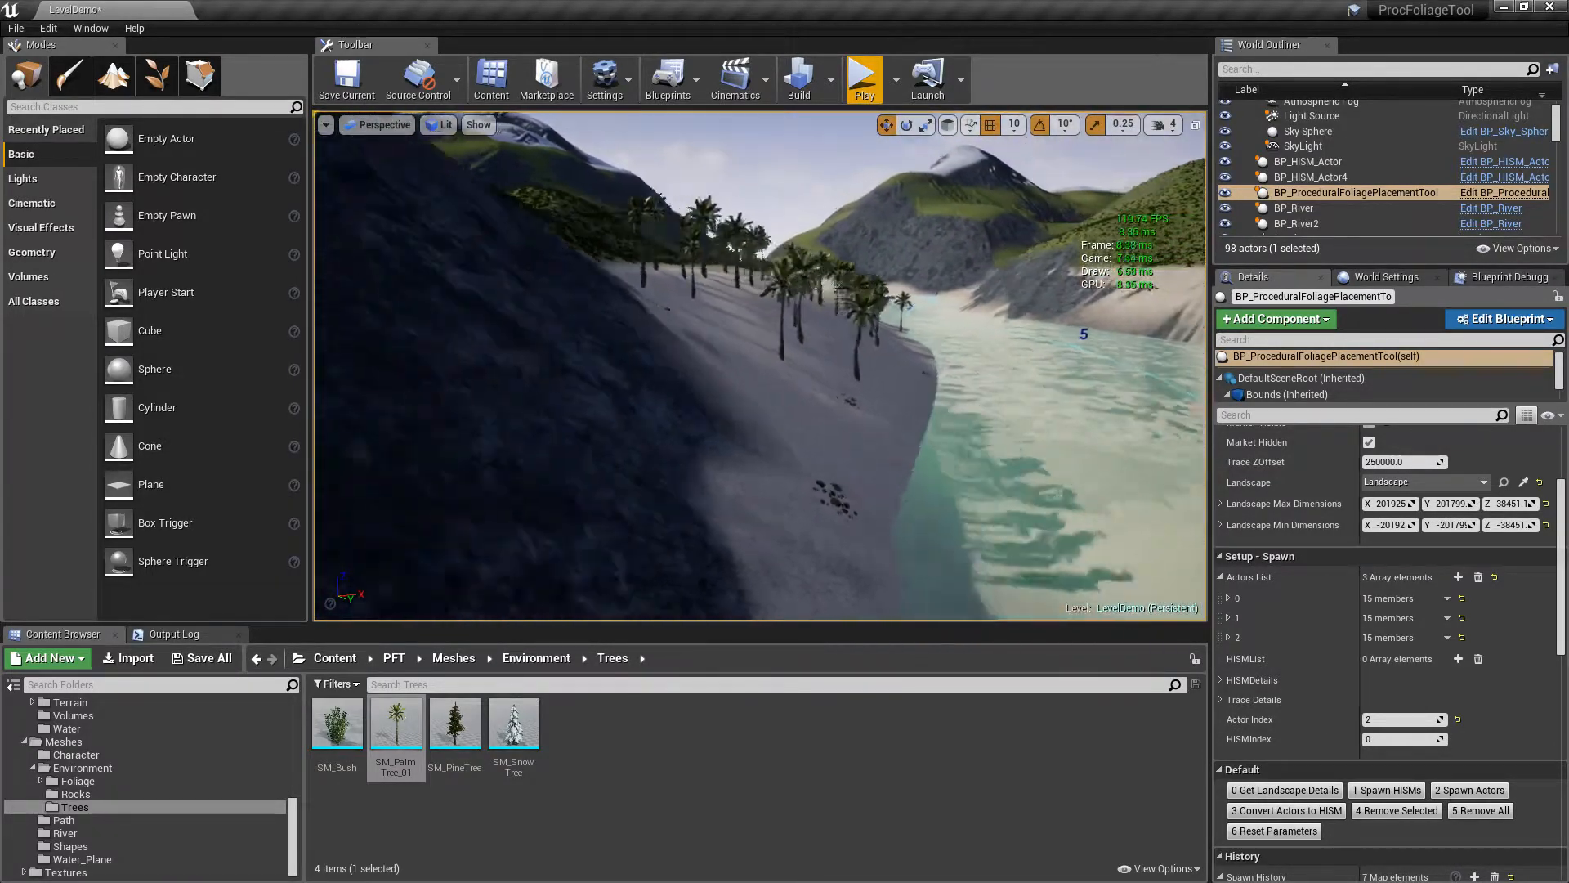
Play from the sandy river bank, run the character among the palm trees, and stop the play session
right_click(999, 410)
left_click(1054, 829)
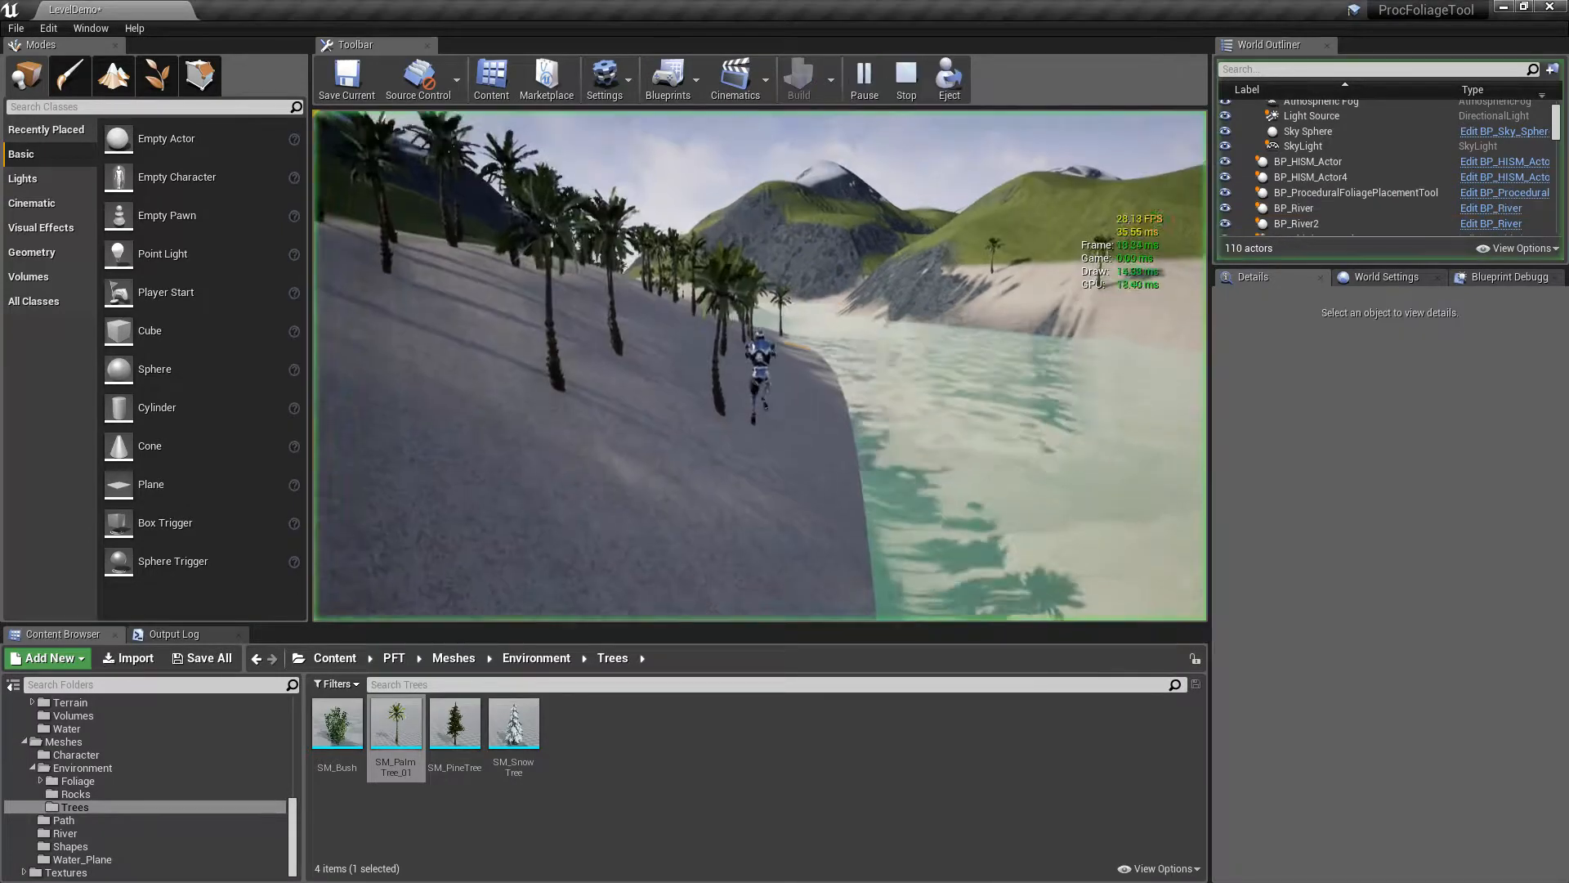
key("w")
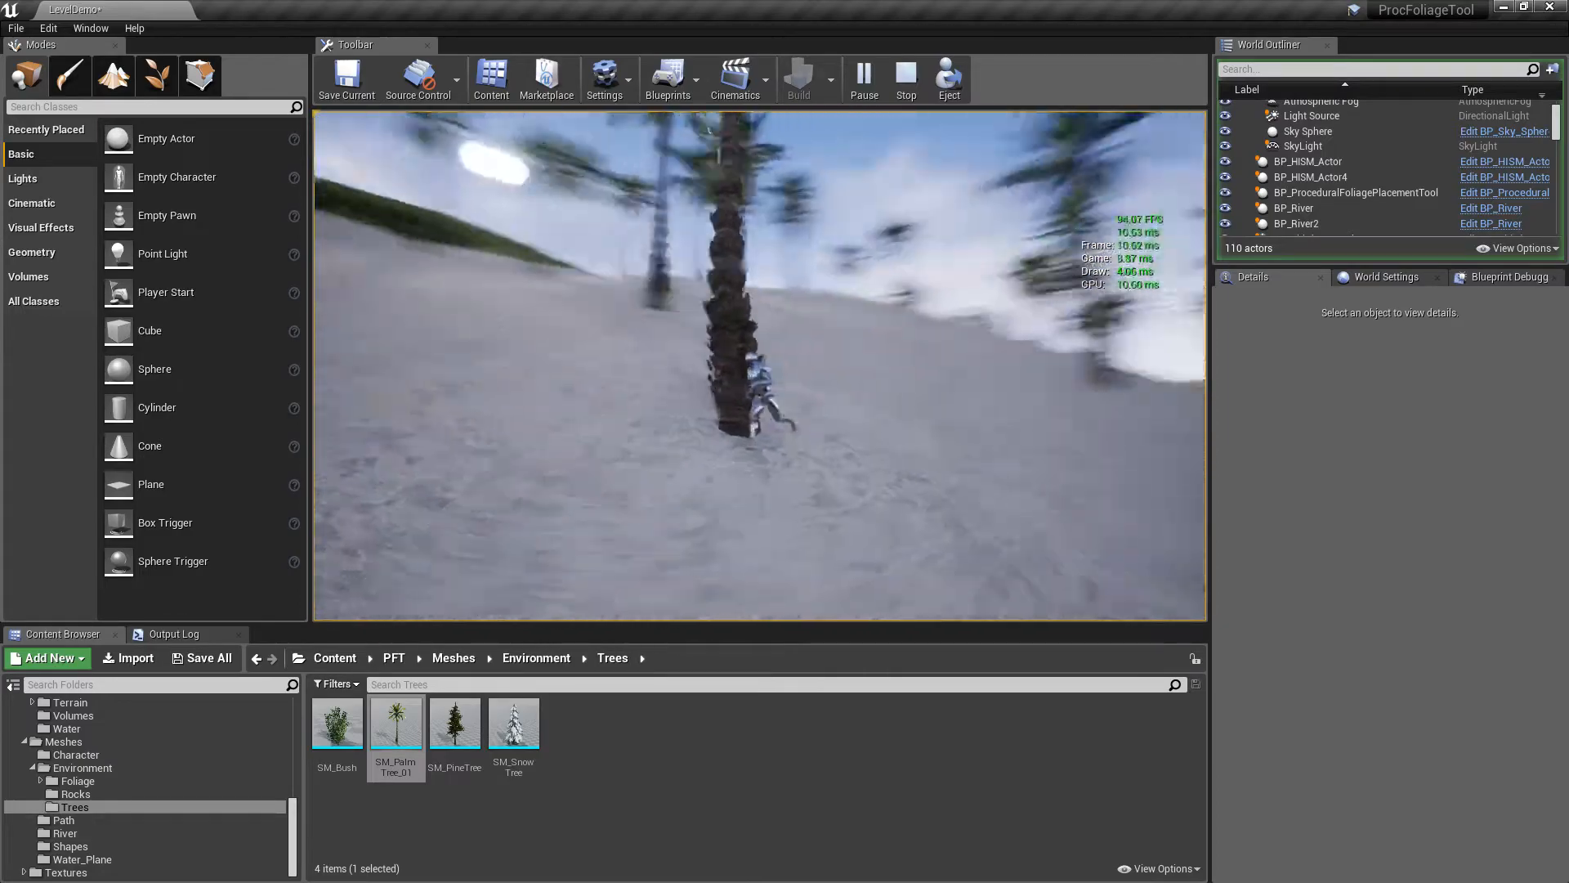
key("Escape")
Reselect BP_ProceduralFoliagePlacementTool and run 3 Convert Actors to HISM on the palm trees
right_click_drag(768, 235, 731, 252)
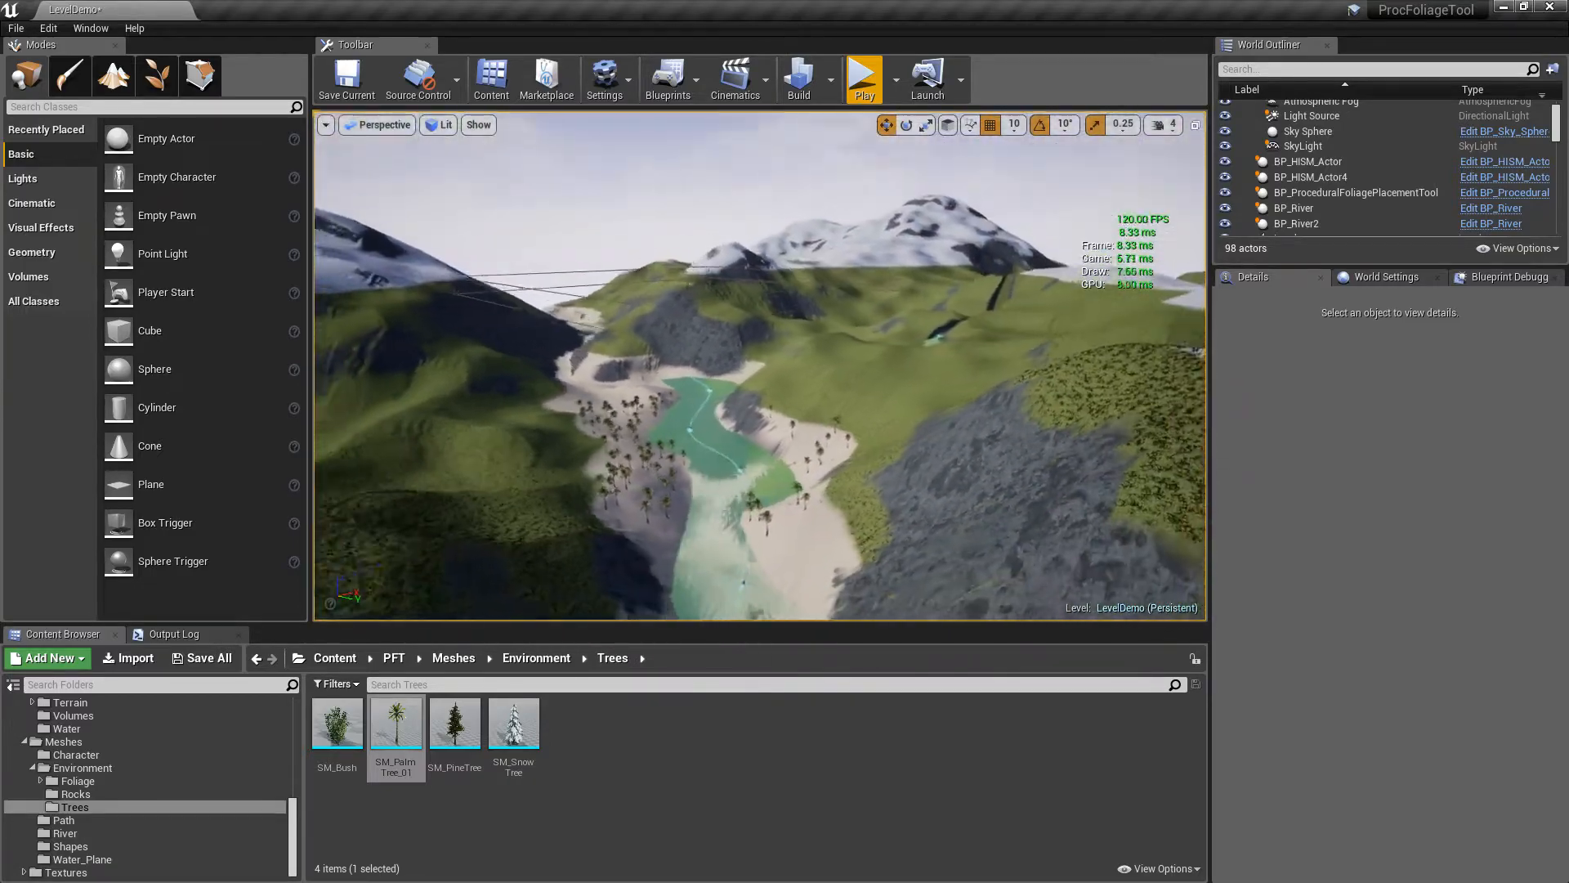
left_click(1397, 192)
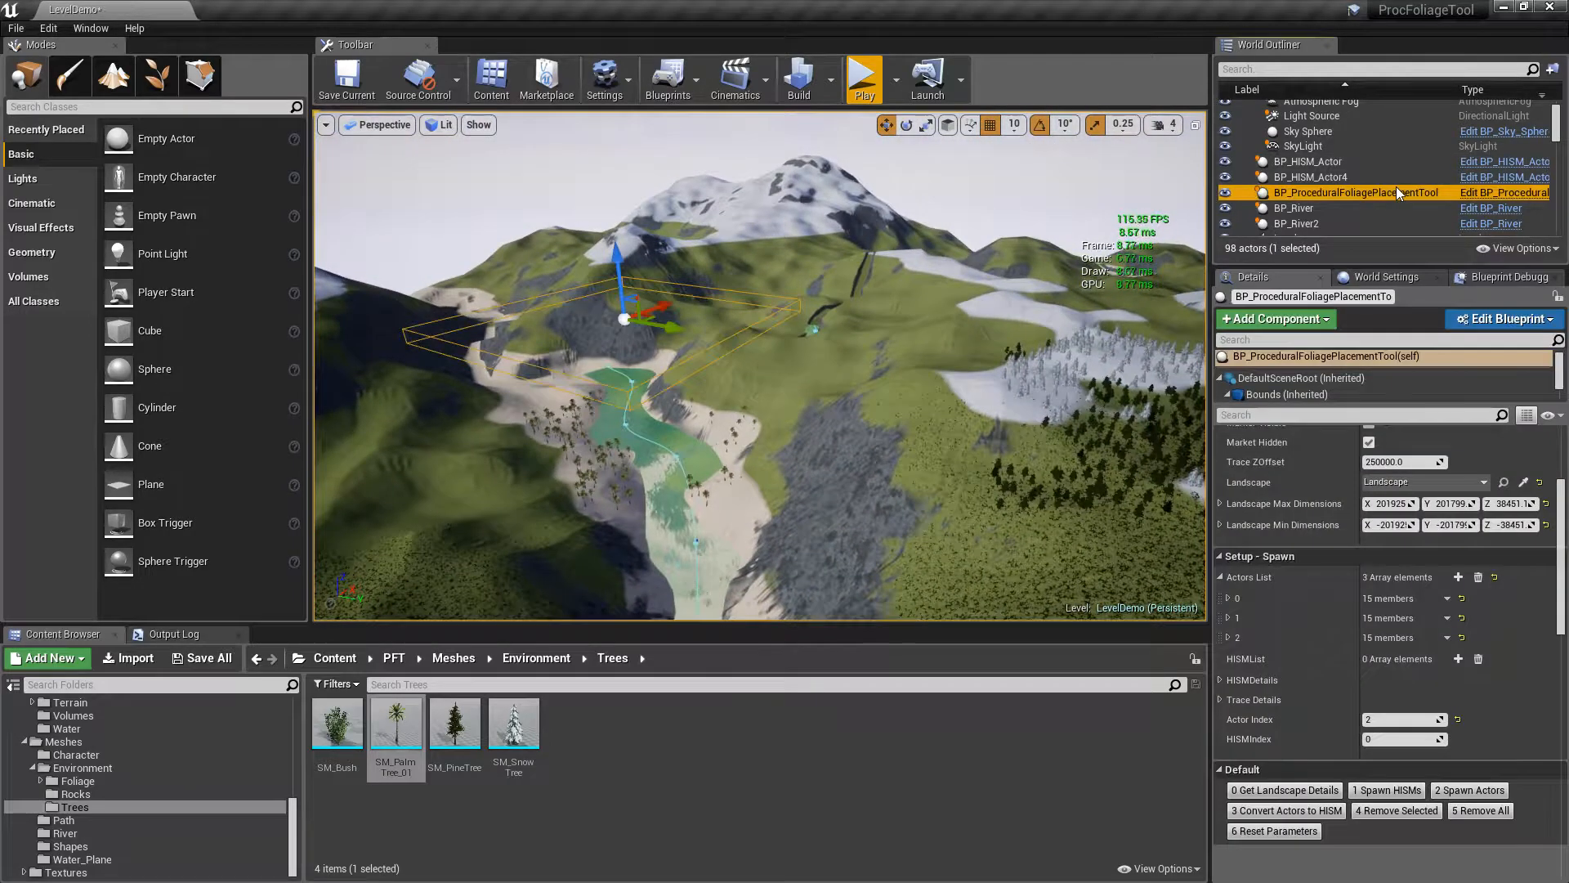
scroll(1321, 657, "down", 1)
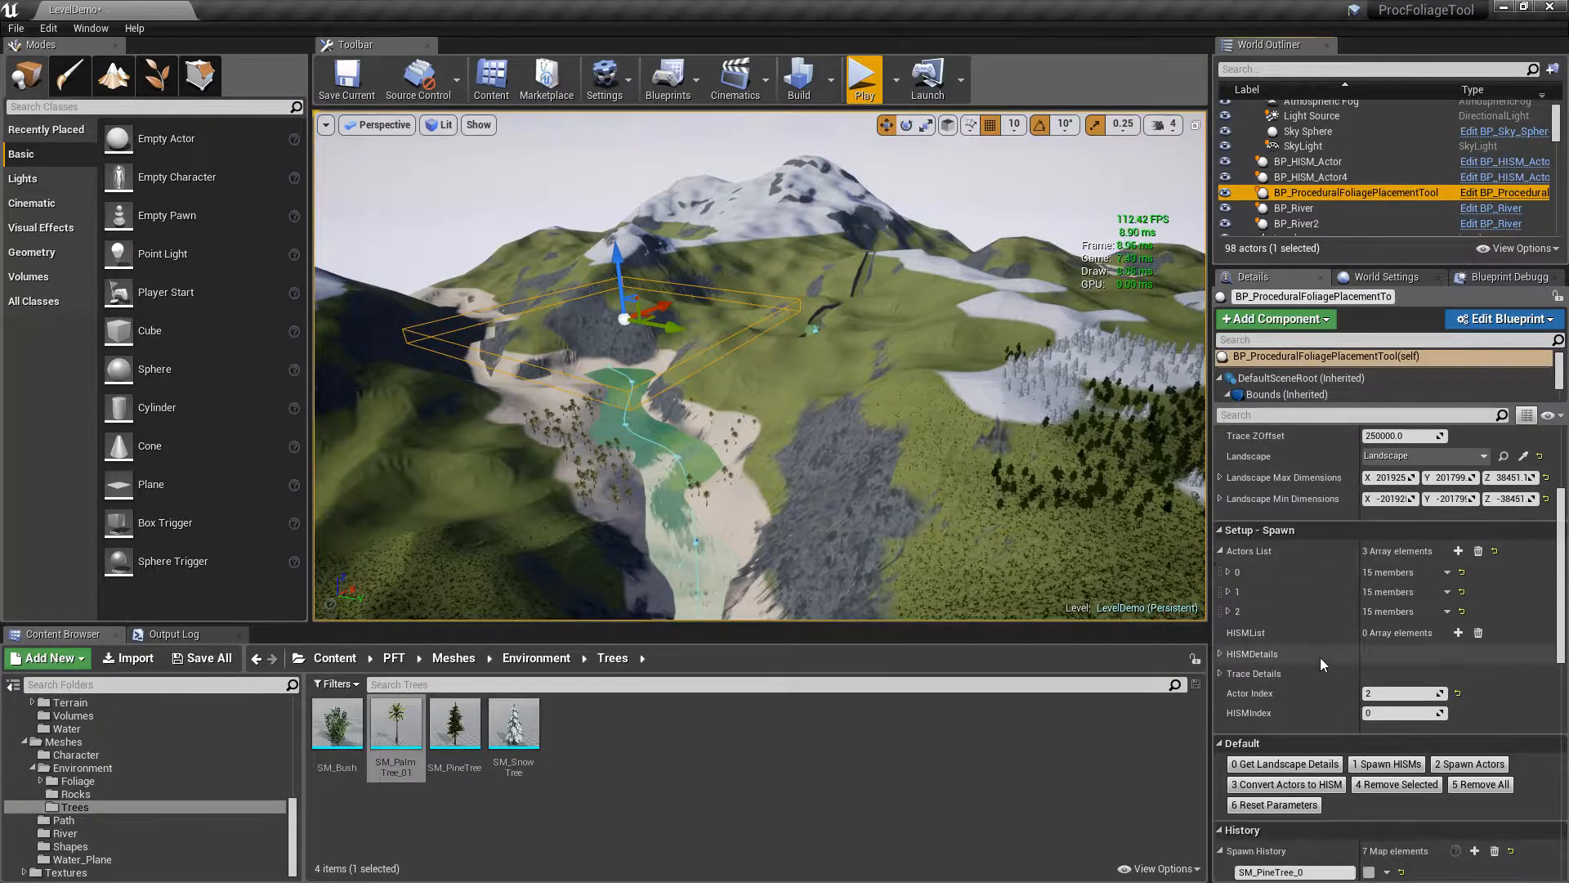
left_click(1288, 784)
Select the converted palm trees on the river bank to inspect them as one HISM actor
right_click_drag(737, 427, 840, 387)
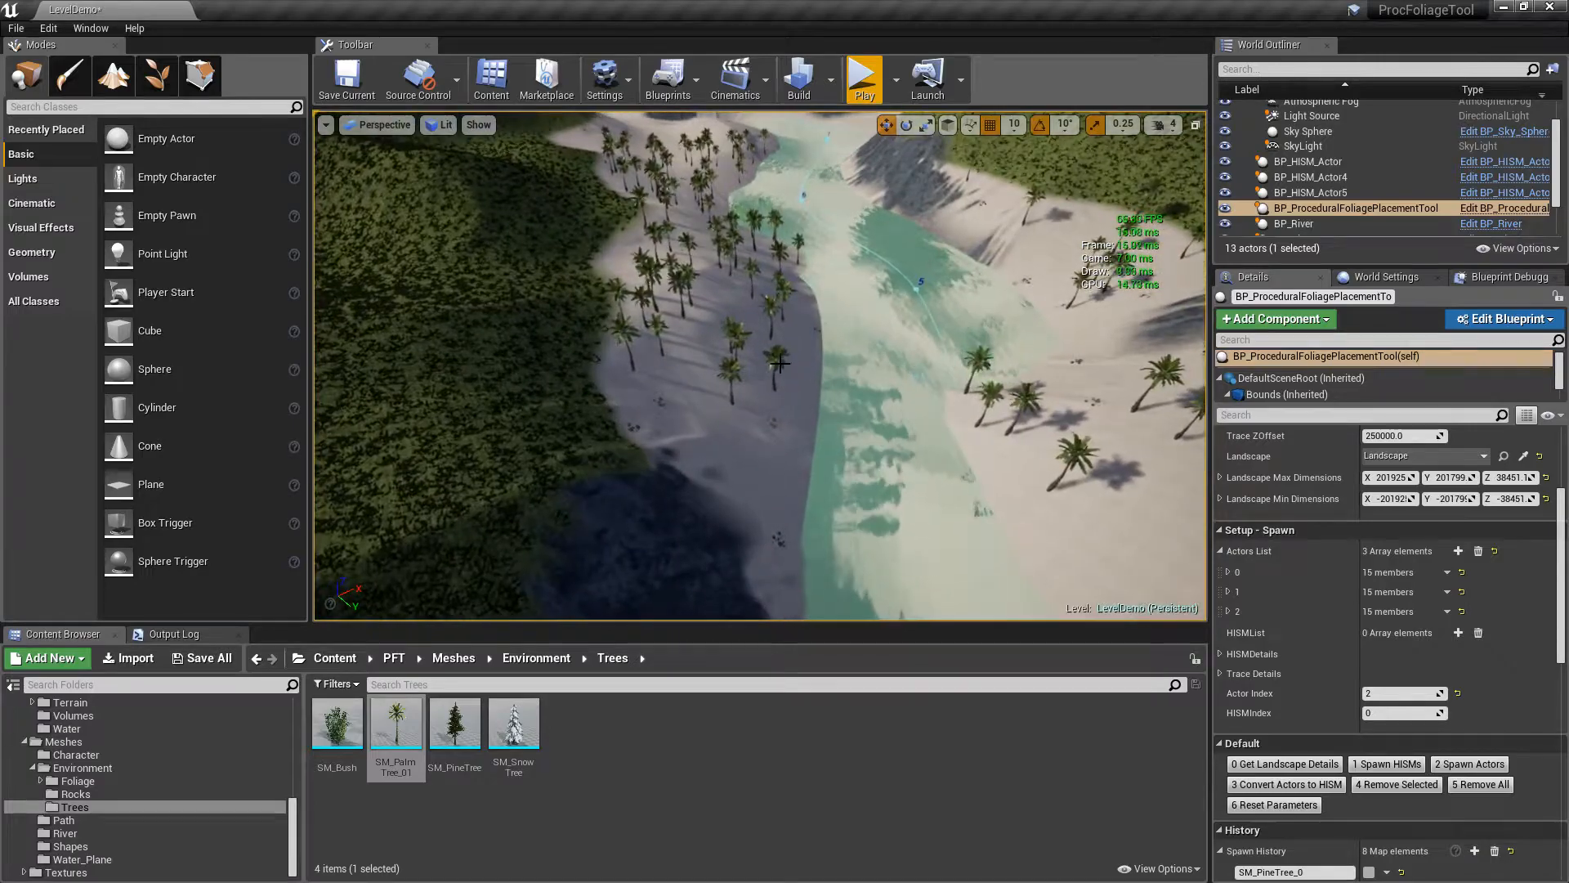
left_click(780, 363)
key("f")
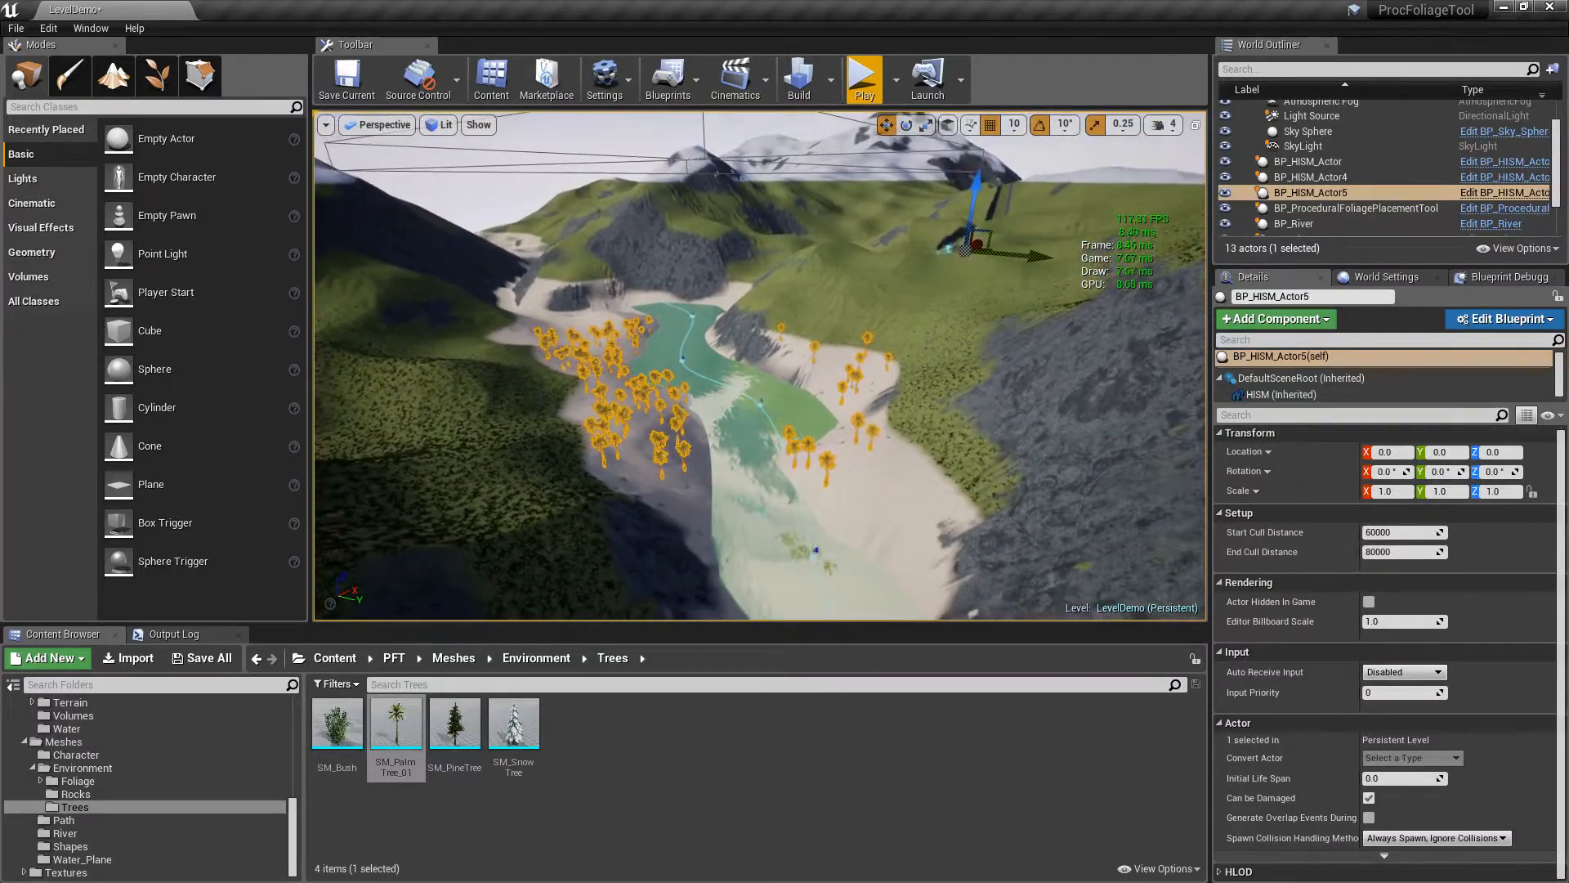
Reselect BP_ProceduralFoliagePlacementTool and move it back over the pine and snow forest, to about X -49200, Y 44660, Z 11610
left_click(1341, 208)
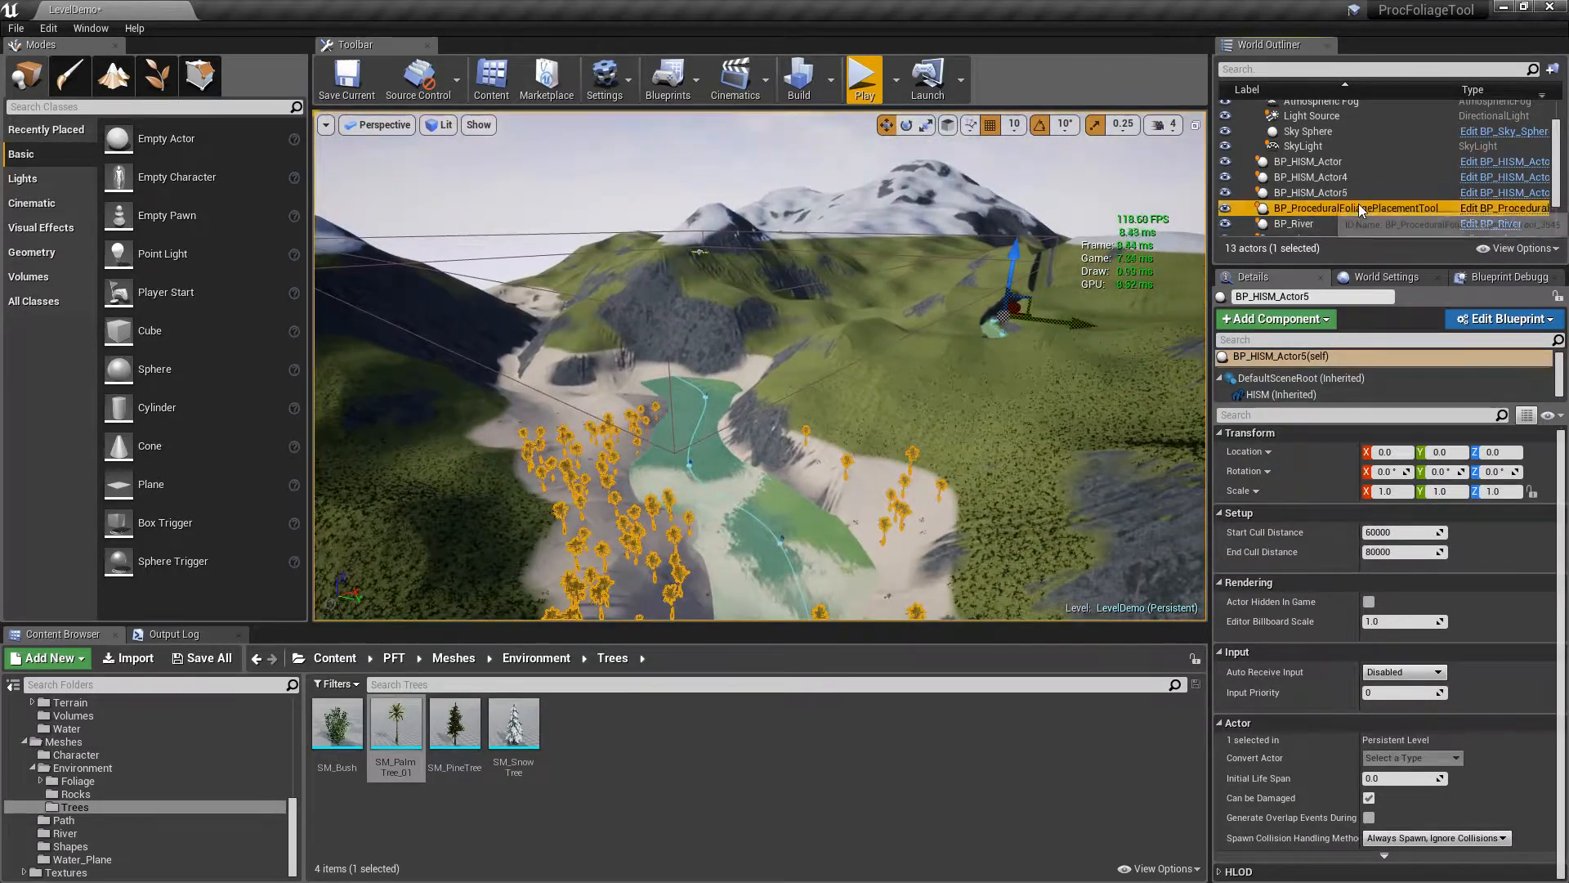
left_click_drag(758, 253, 1134, 270)
right_click_drag(1135, 270, 1202, 335)
right_click_drag(801, 193, 637, 255)
left_click_drag(567, 274, 1047, 277)
right_click_drag(1047, 278, 858, 196)
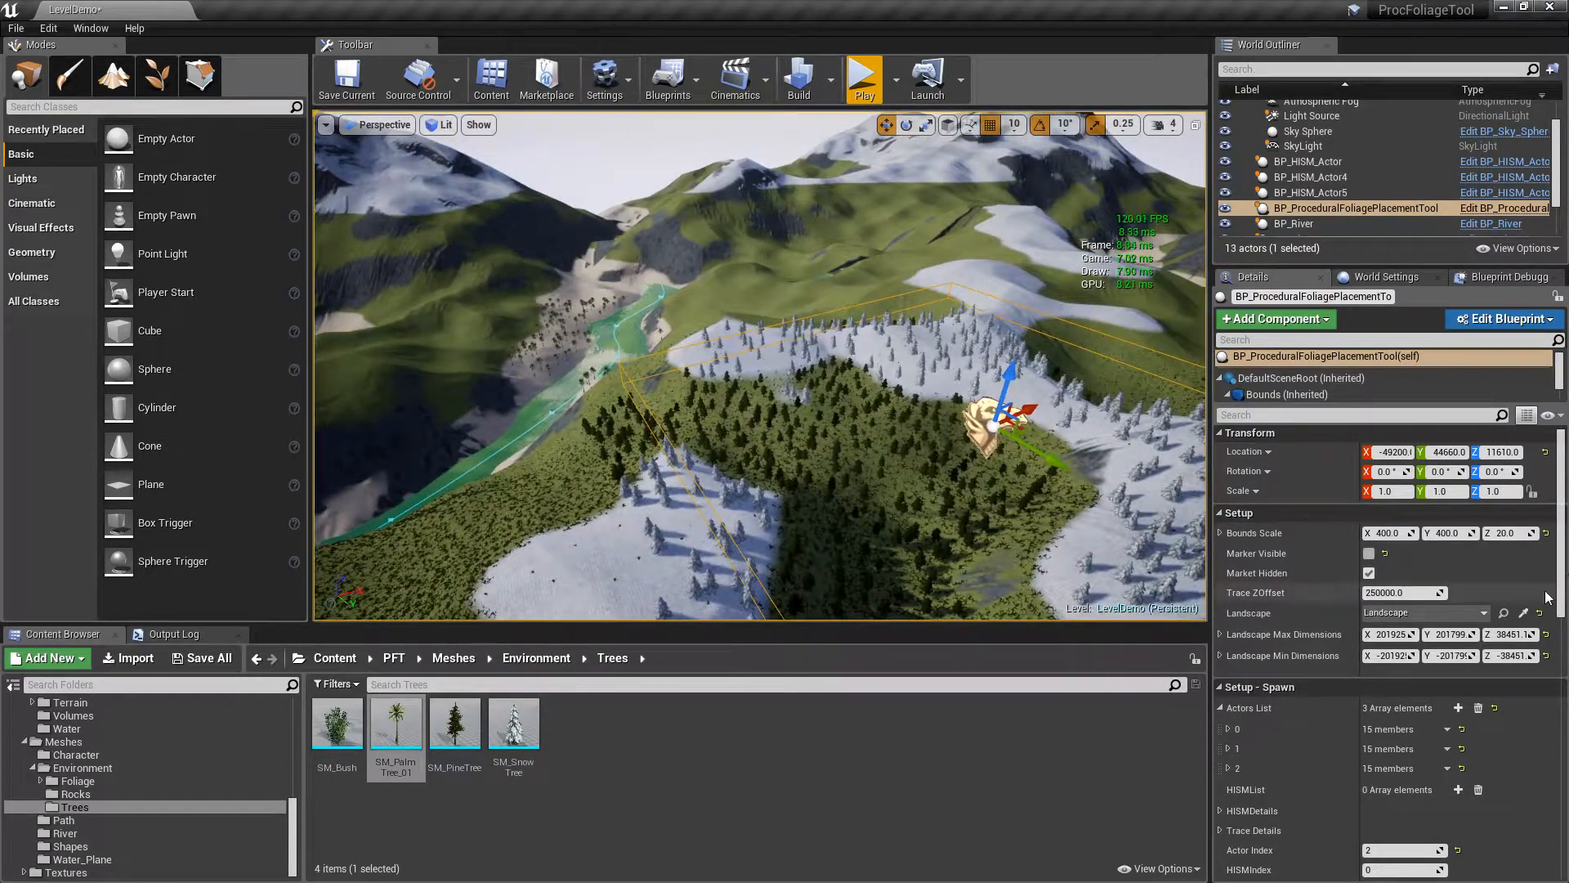
Review the first Actors List entry and remove all foliage spawned by the procedural foliage placement tool
scroll(1563, 525, "down", 5)
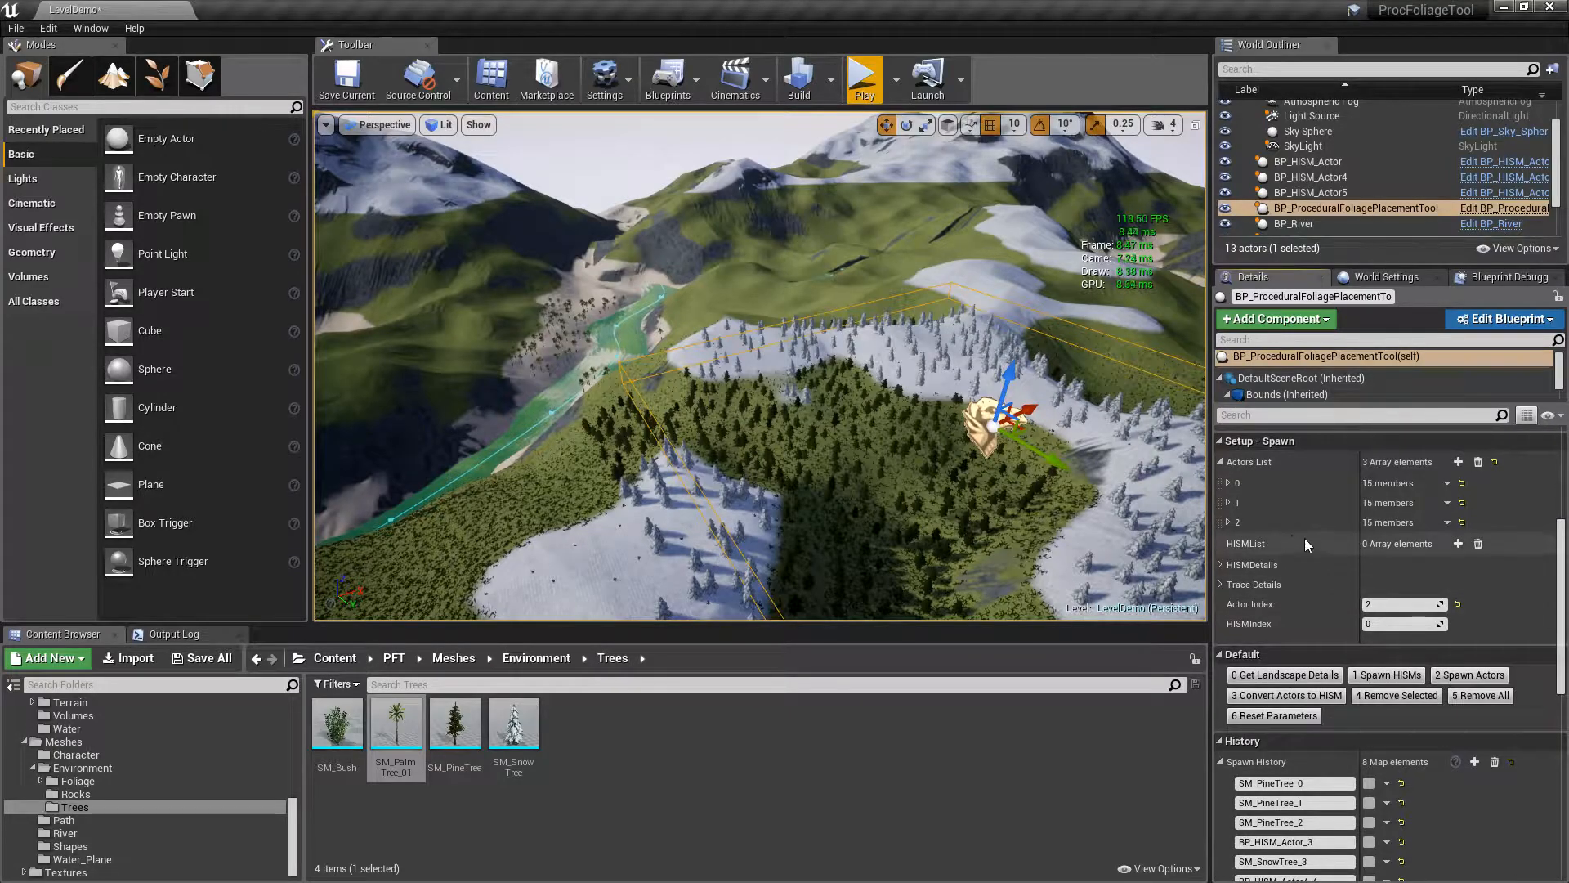
left_click(1228, 483)
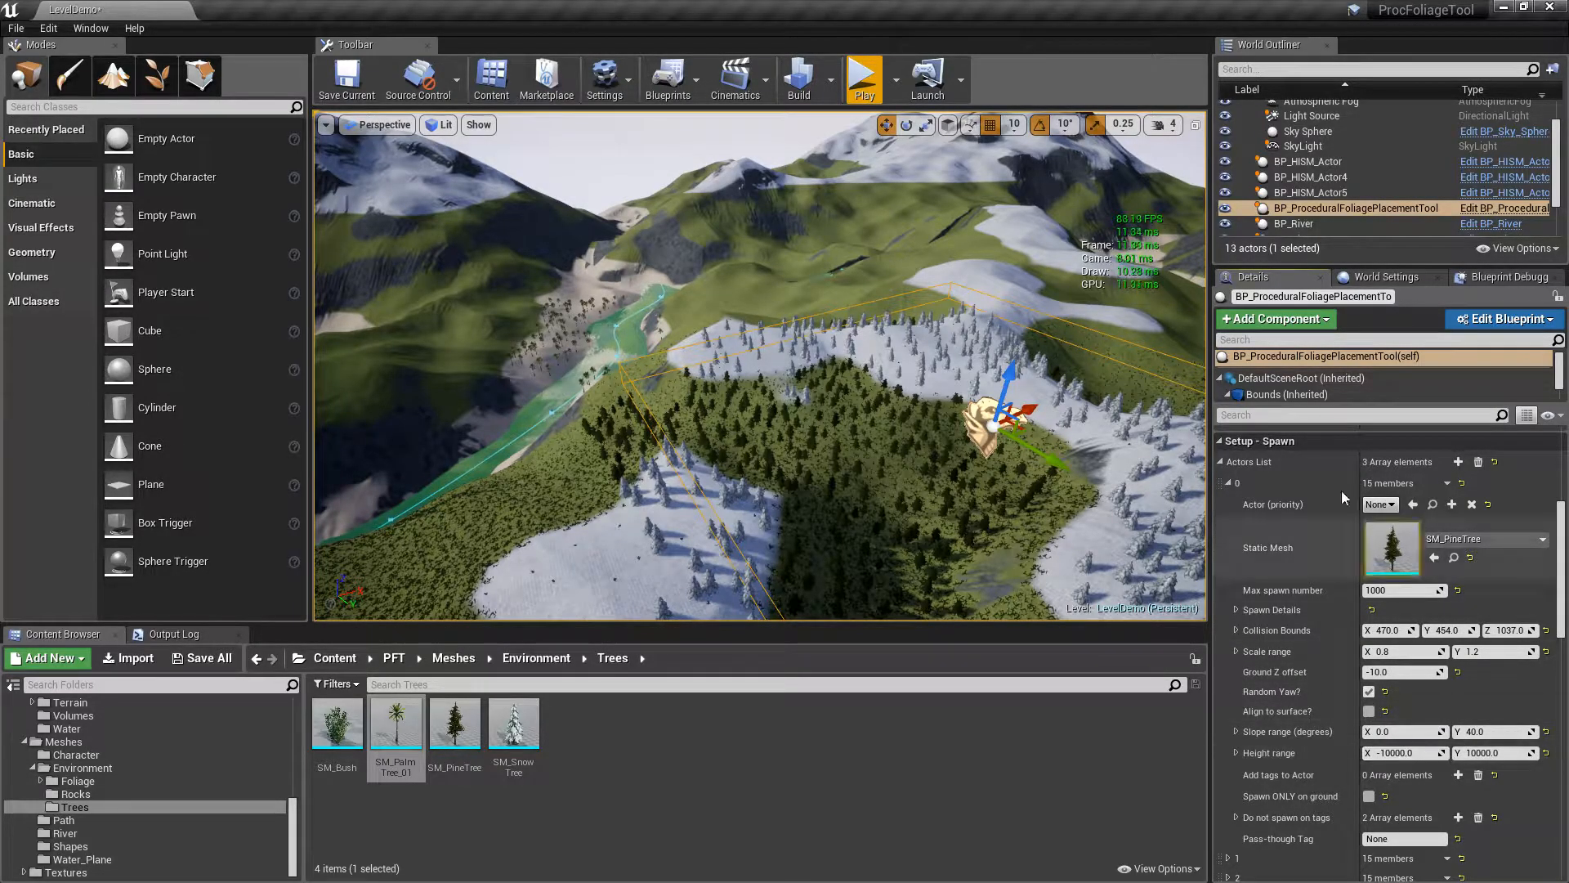
left_click(1228, 483)
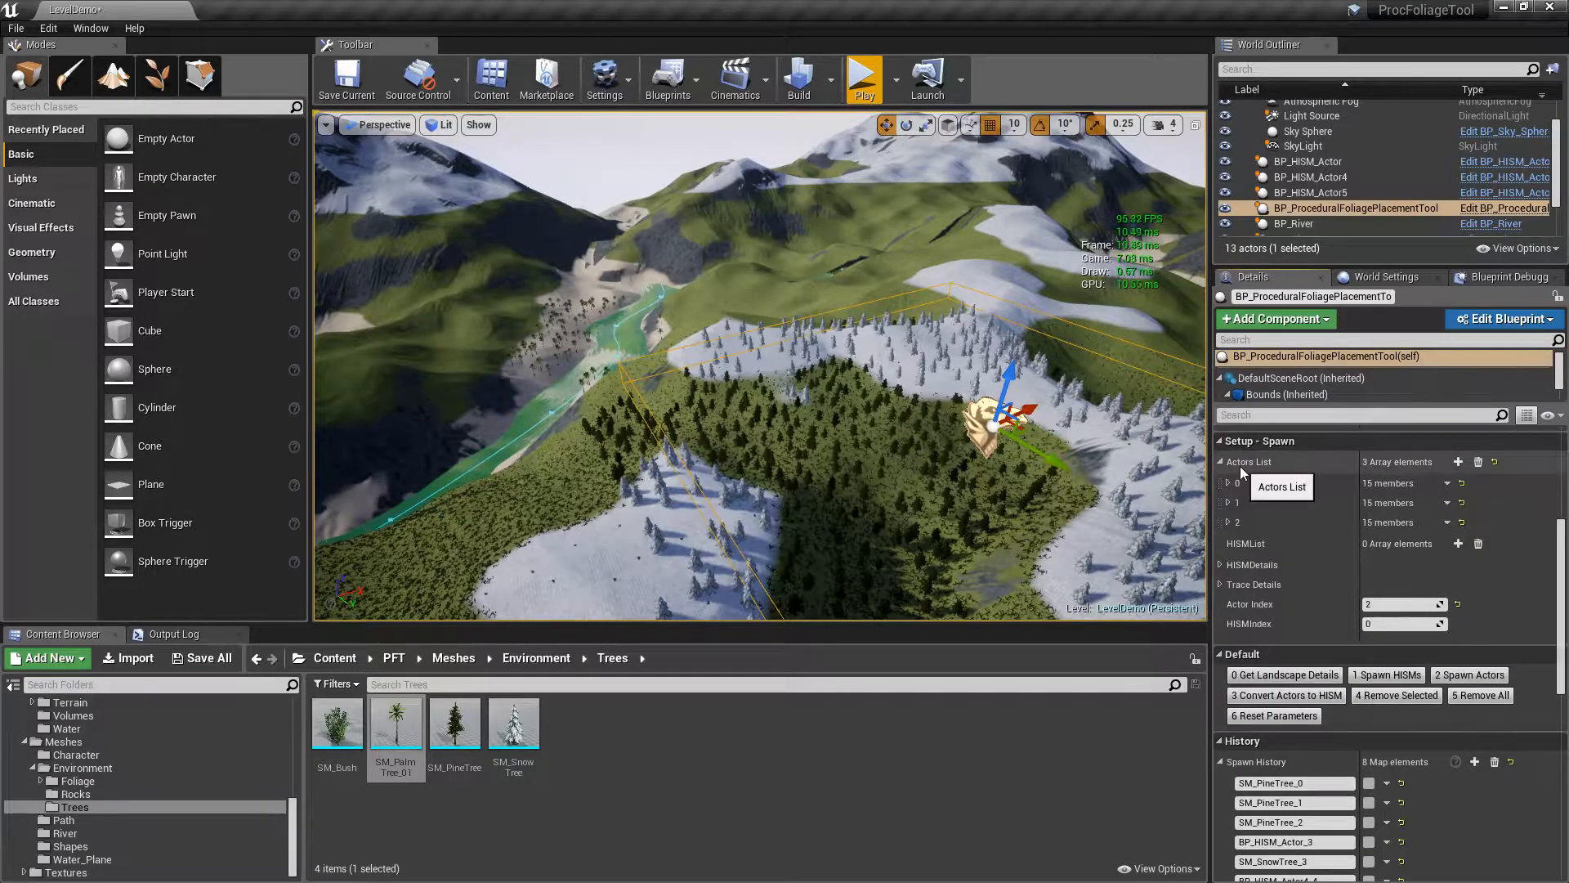
left_click_drag(1008, 370, 1011, 350)
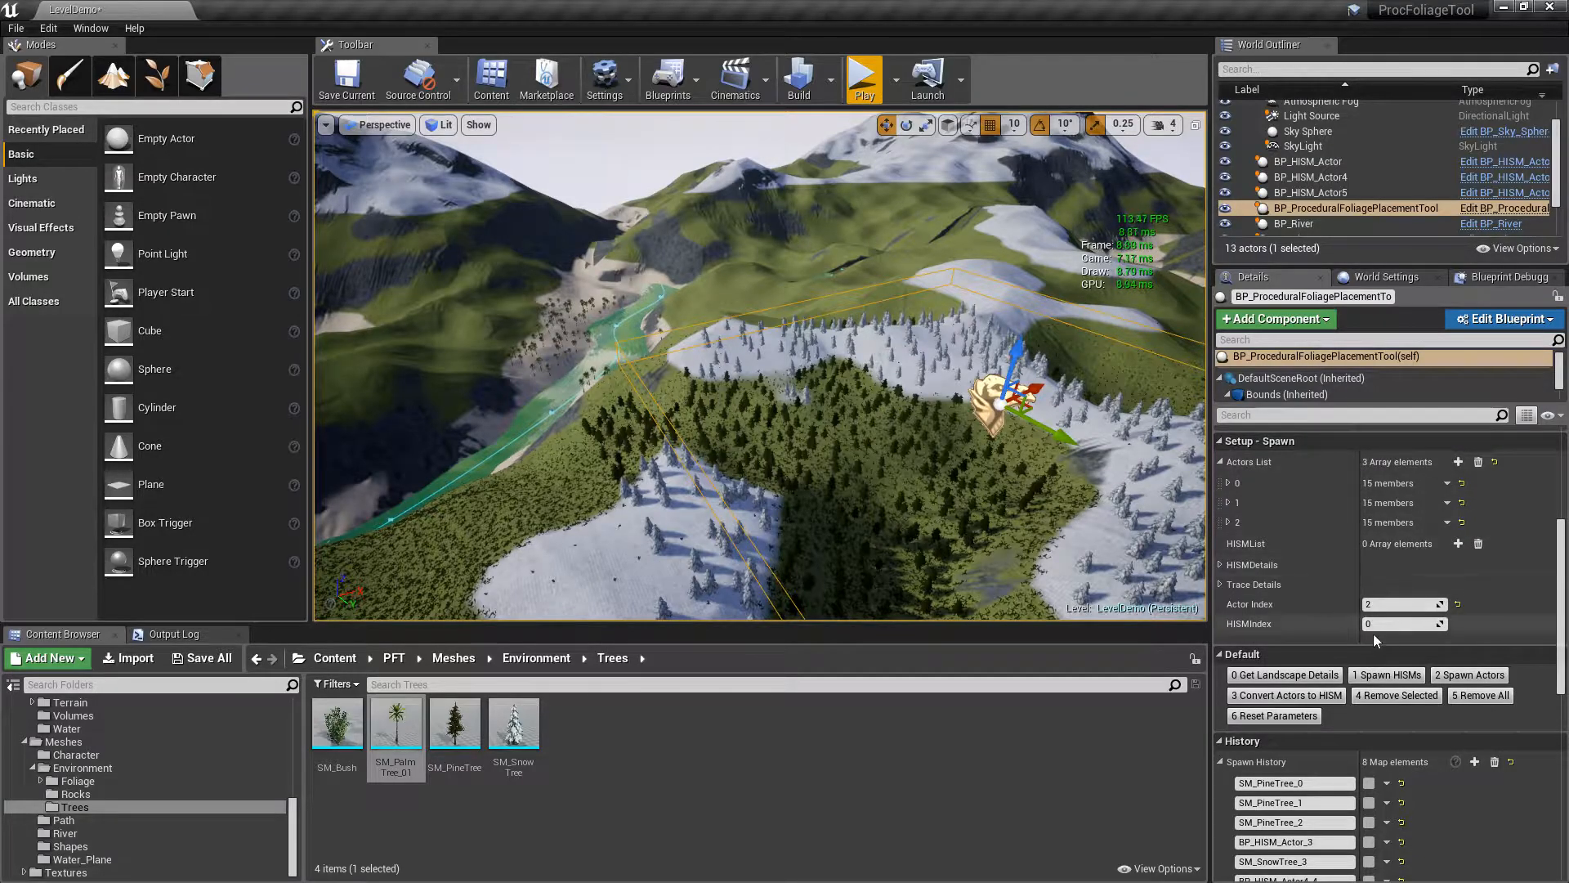
left_click(1493, 699)
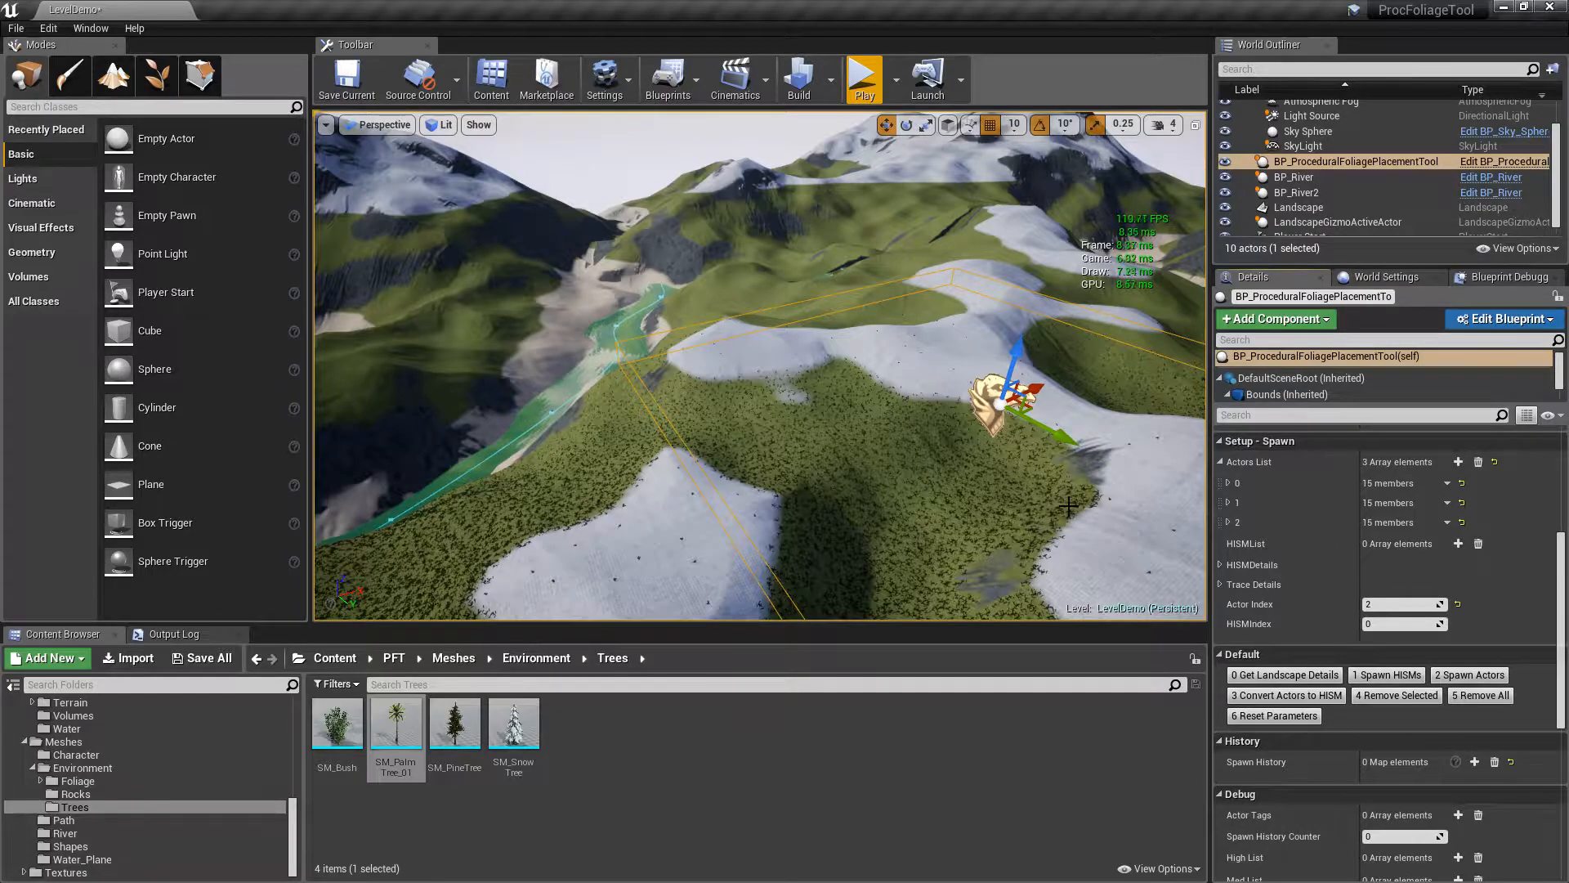
Raise the foliage placement tool actor above the terrain and reposition it over the grassy valley between the snowy hills, at about Z 15550
left_click_drag(1022, 353, 1017, 328)
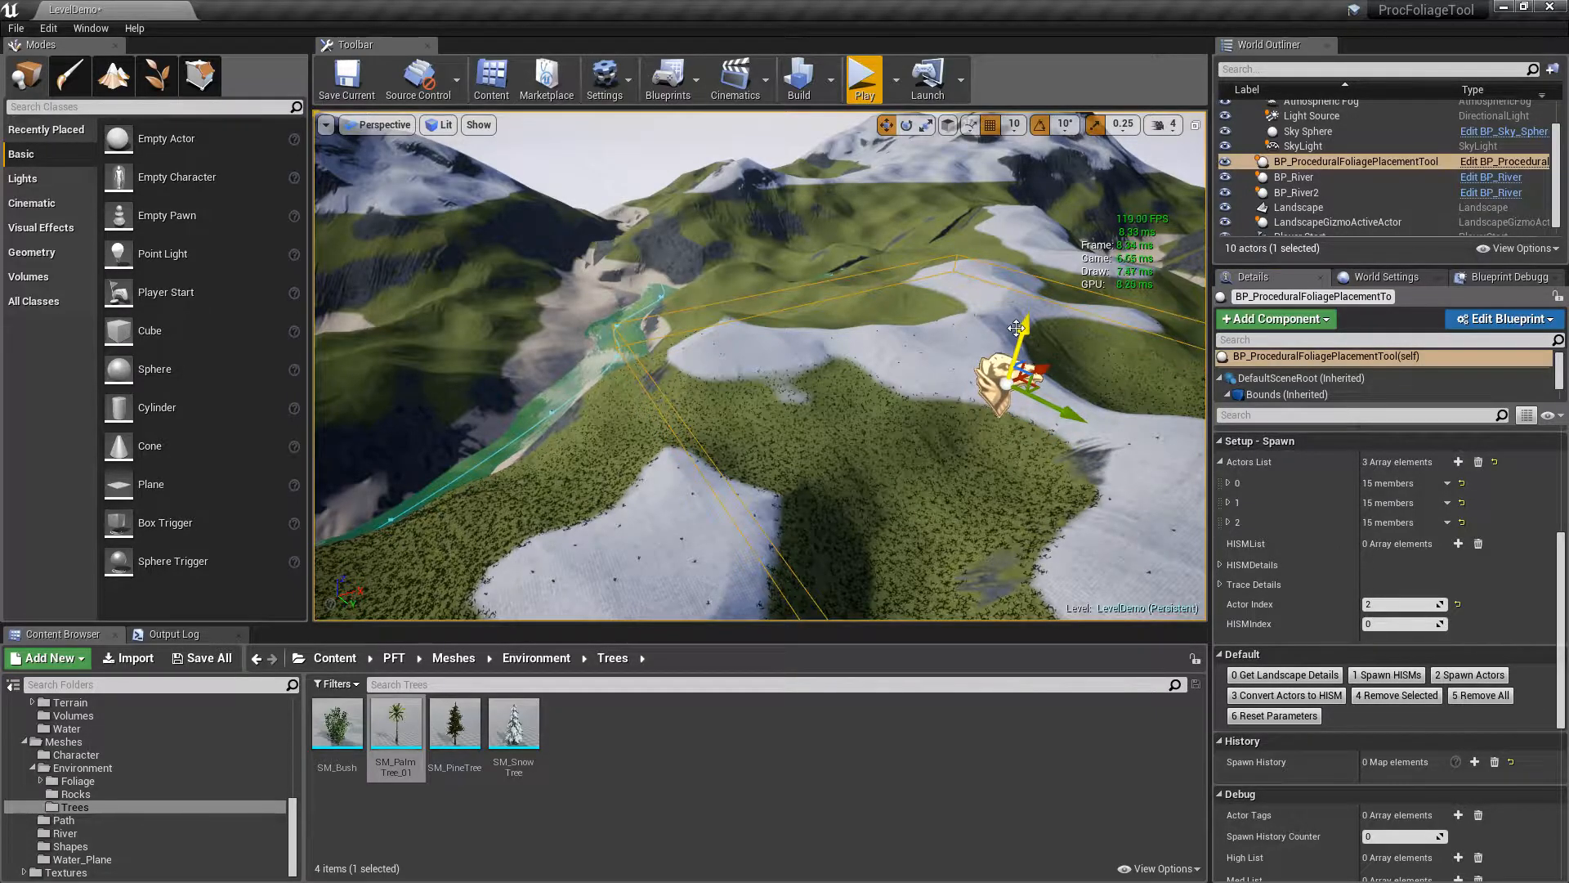
left_click_drag(1022, 327, 1021, 318)
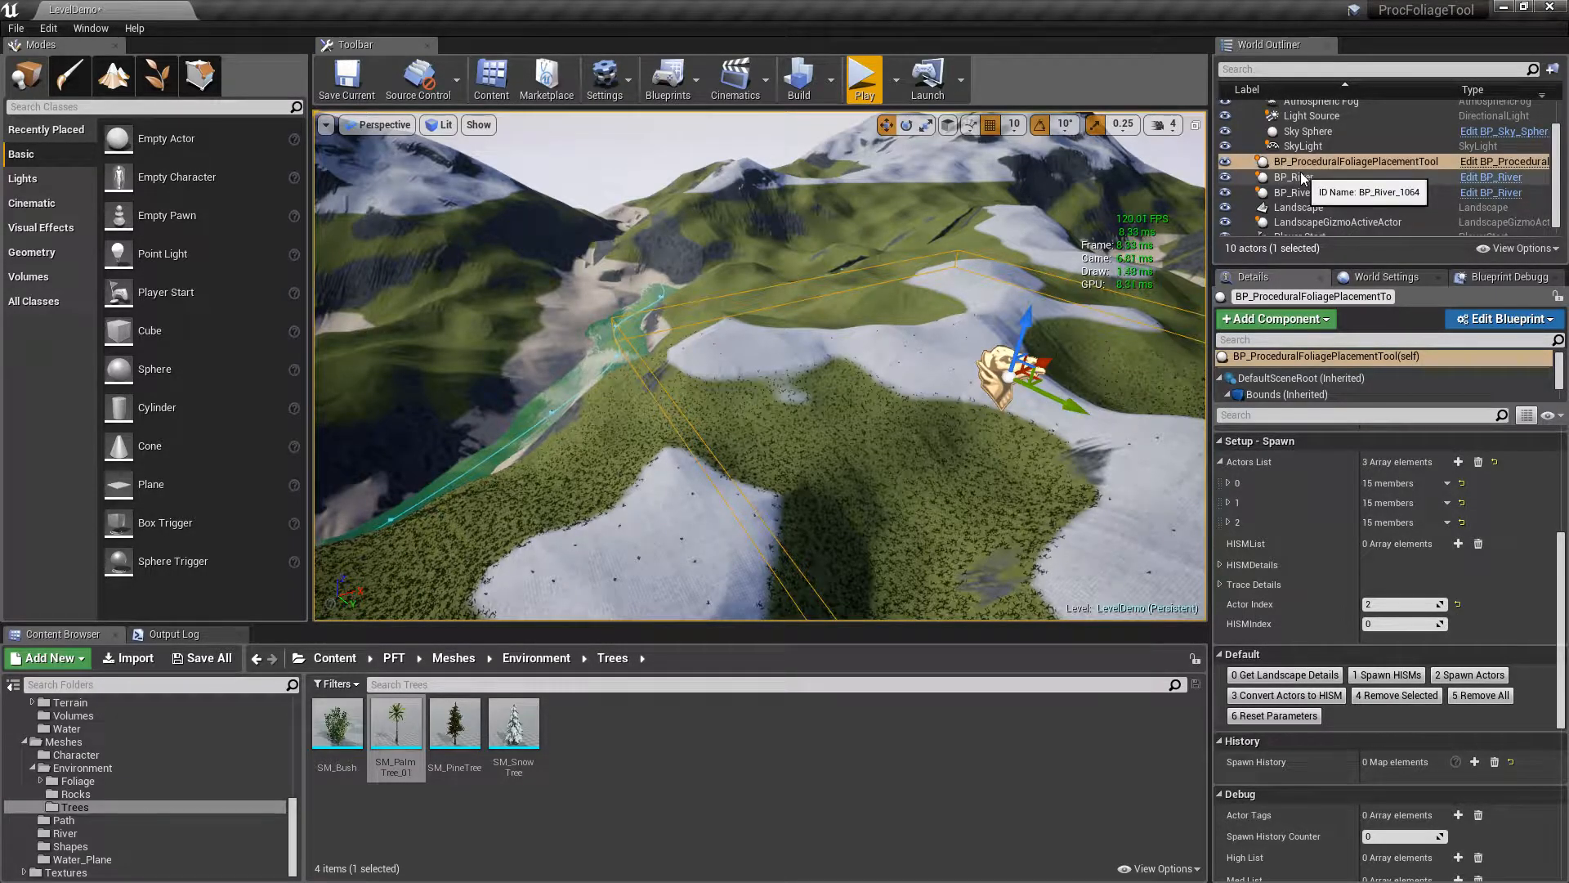
left_click_drag(1025, 325, 1034, 293)
right_click_drag(1034, 292, 907, 276)
left_click_drag(863, 296, 716, 288)
right_click_drag(715, 288, 765, 282)
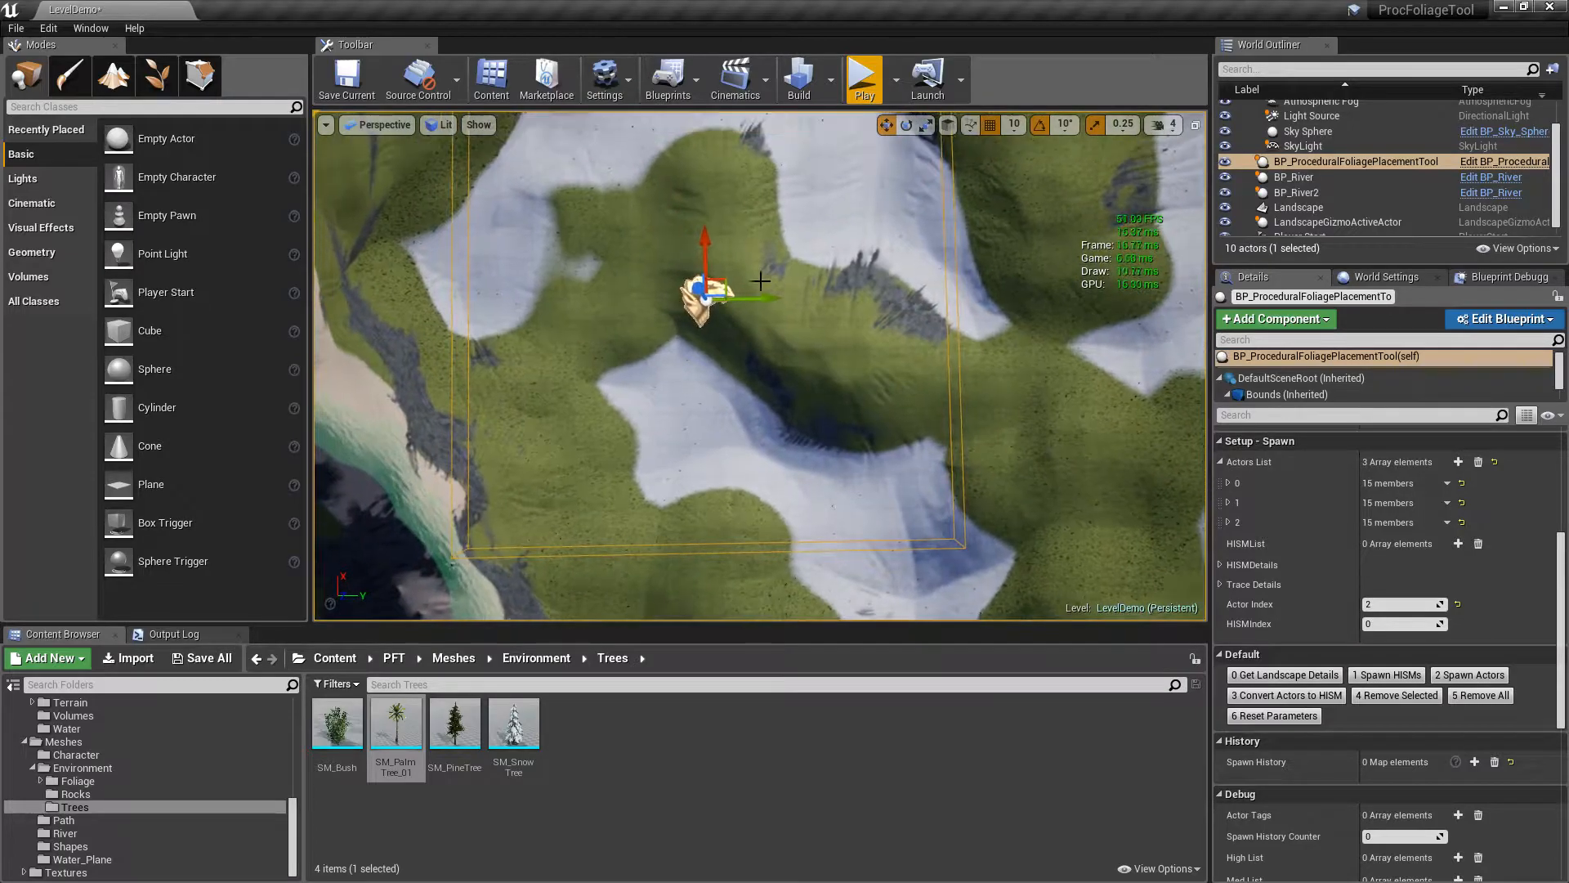
left_click_drag(766, 300, 845, 299)
left_click_drag(774, 233, 774, 240)
right_click_drag(774, 239, 609, 94)
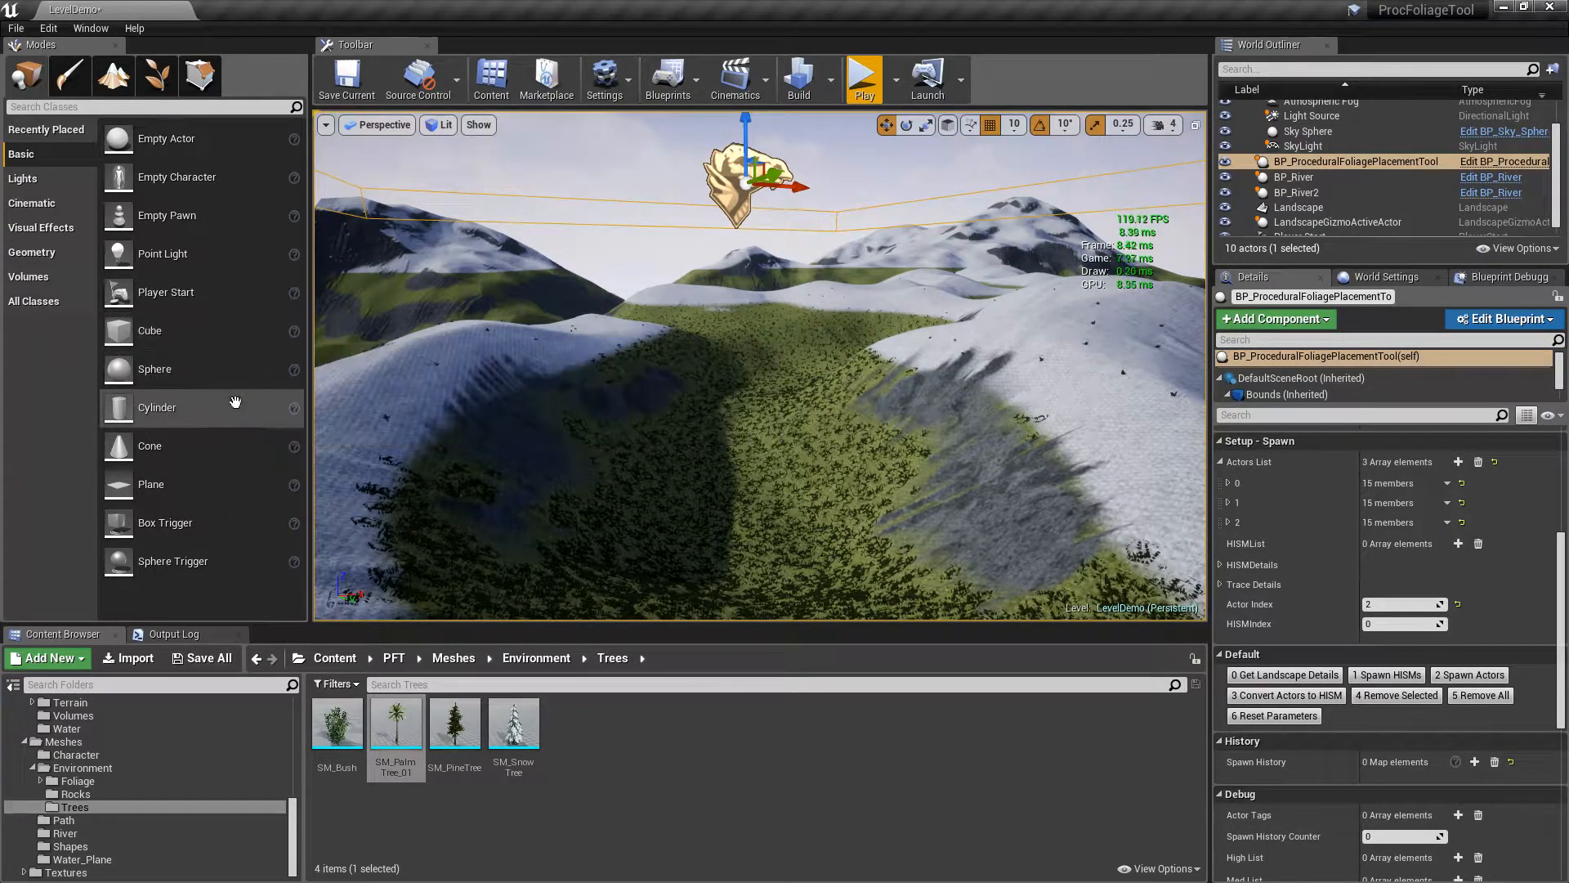
Place a cube on the valley floor, scale it to X 40, Y 40, Z 10, and shift it slightly along X
left_click_drag(772, 449, 773, 450)
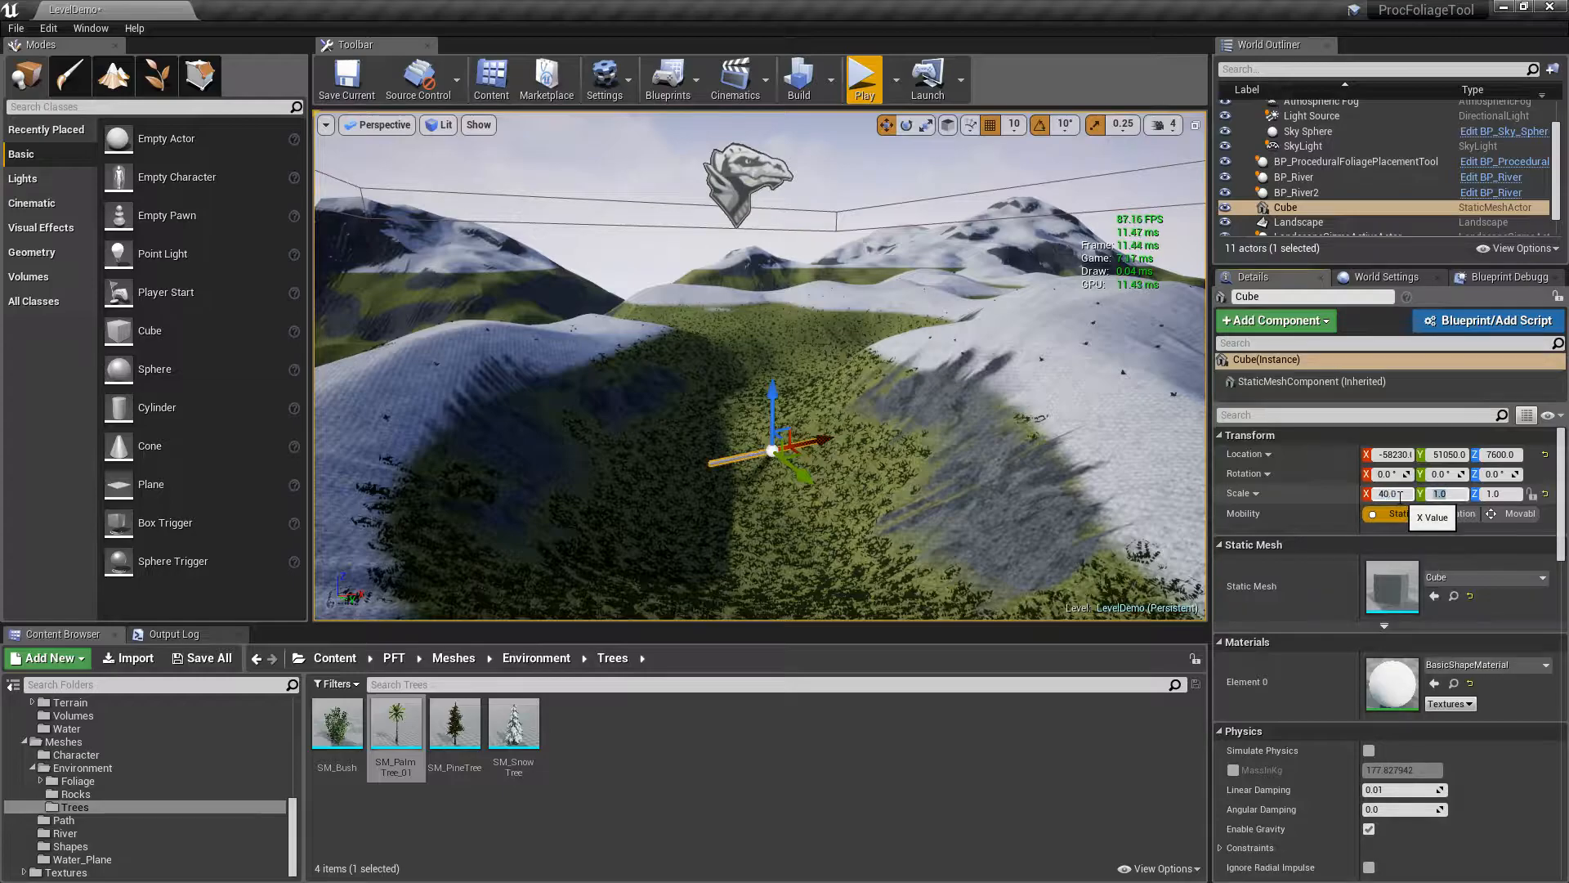
key("Return")
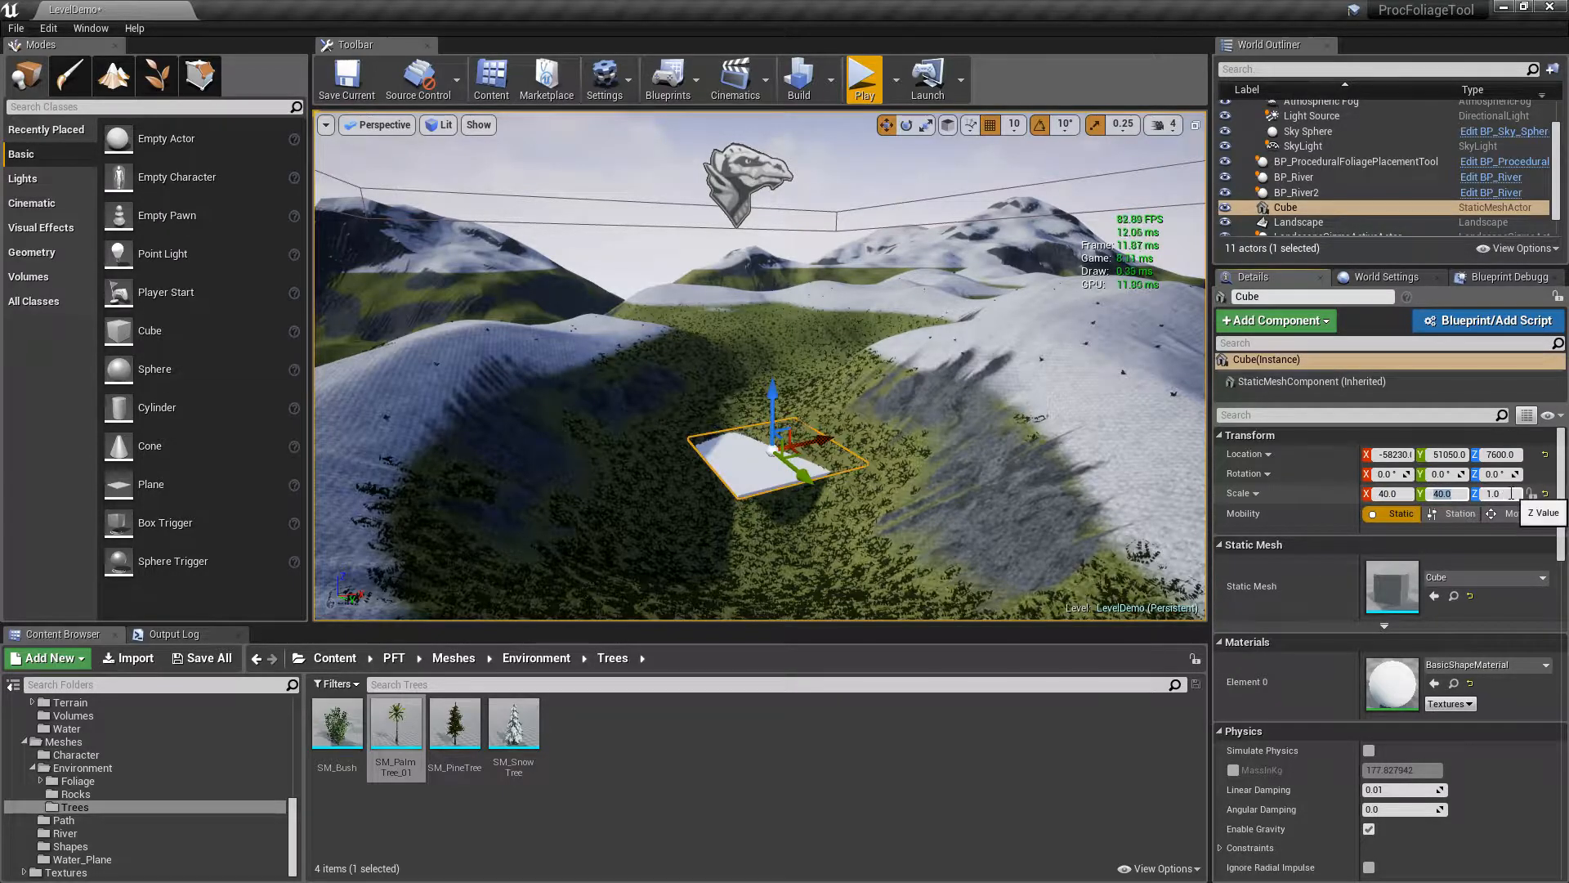
type("10")
key("Return")
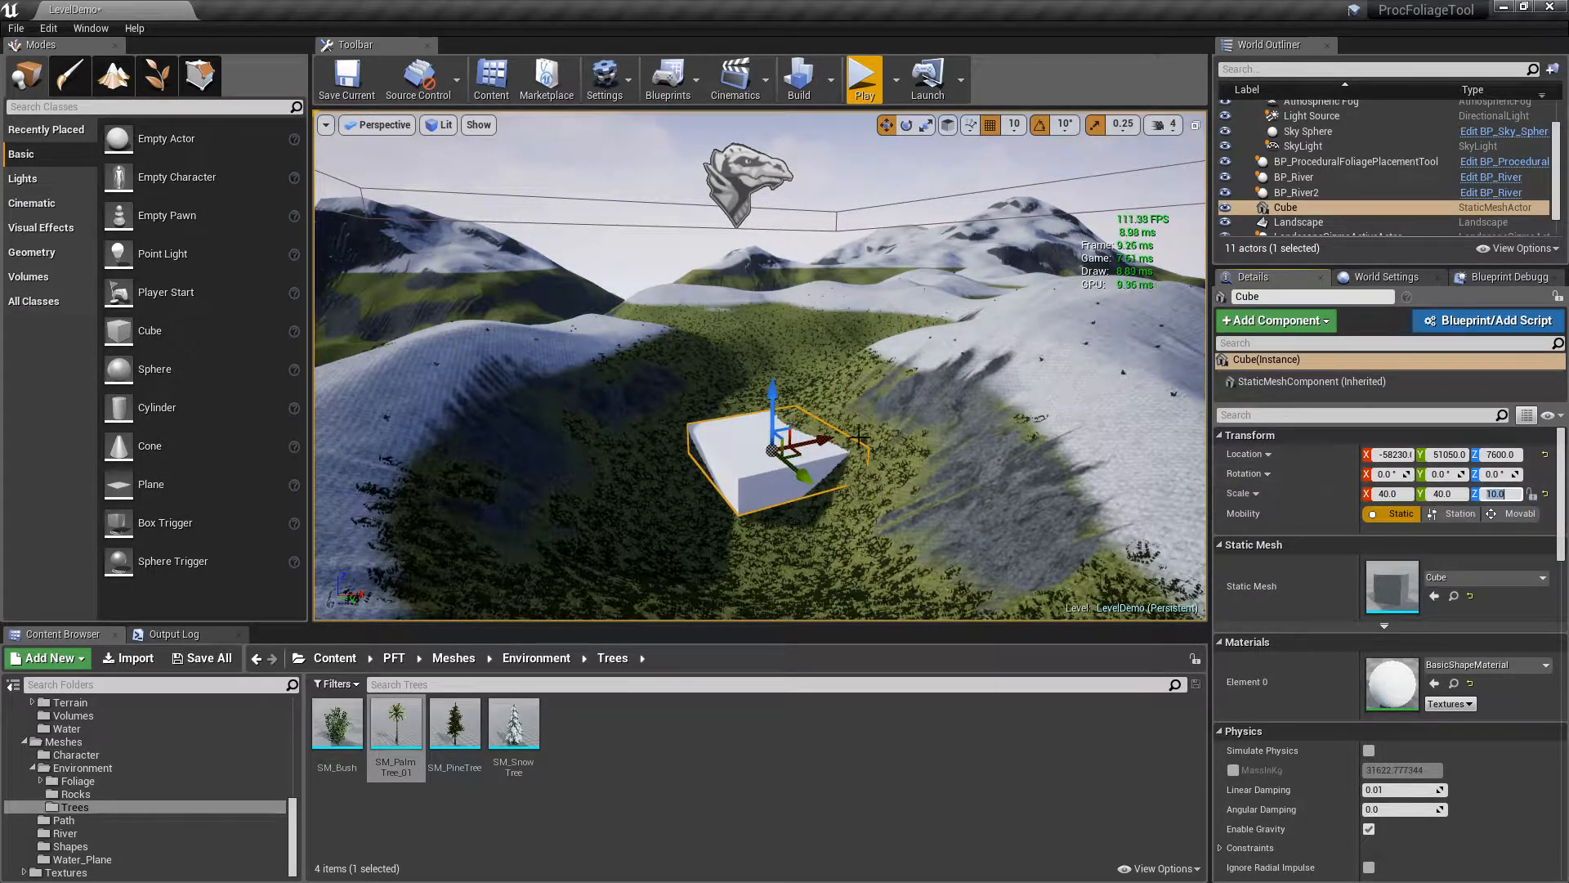
left_click_drag(815, 441, 810, 443)
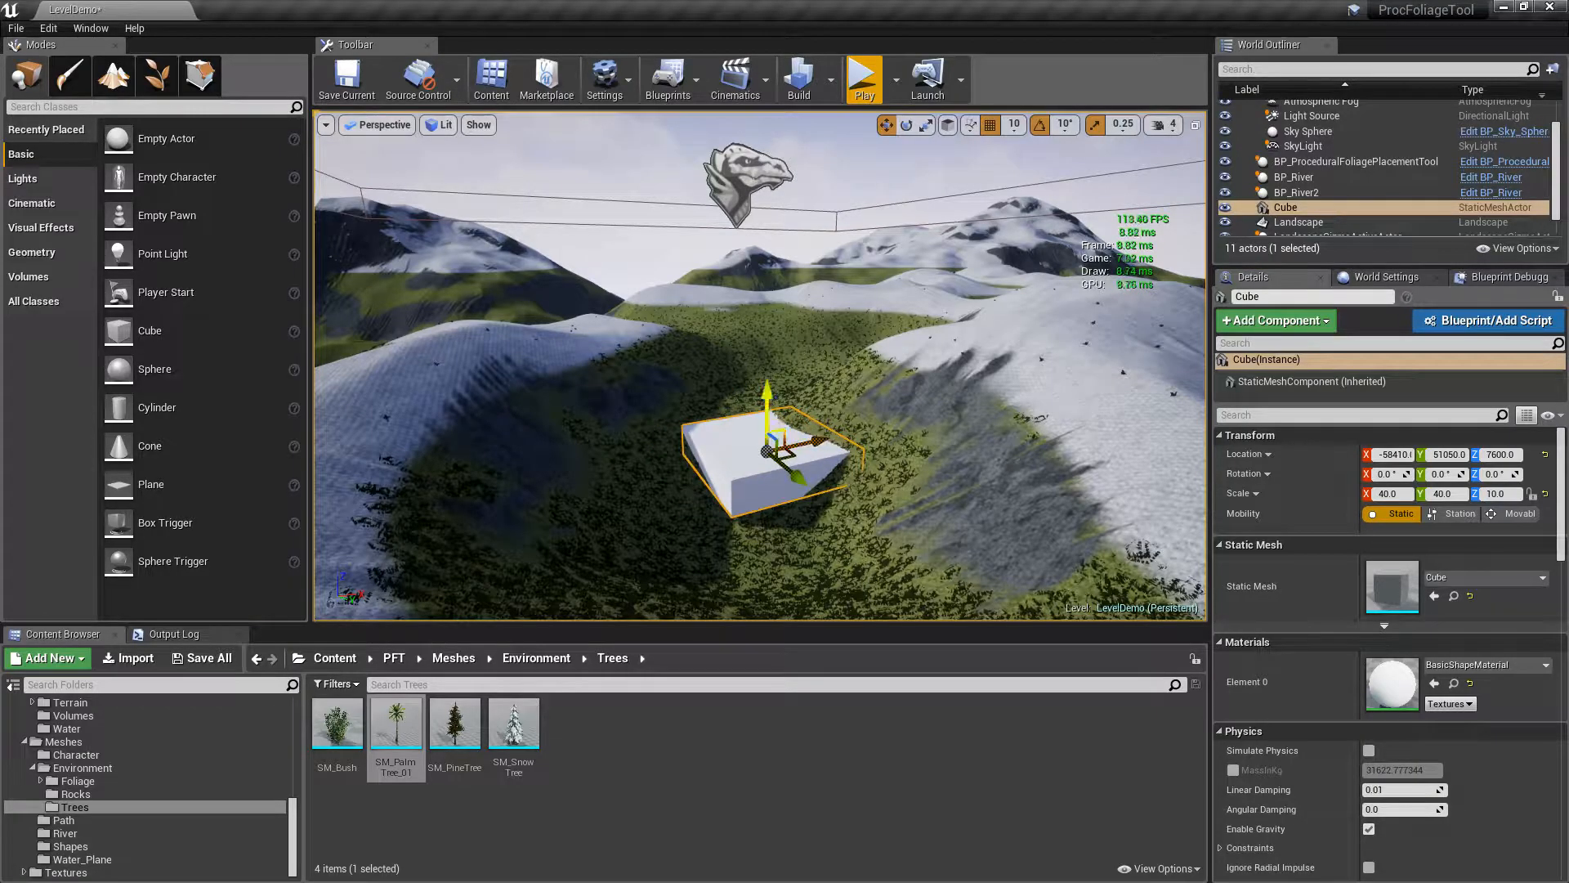
Place a cylinder scaled to 20 on all axes beyond the cube, and add an enlarged cone across the valley from it
left_click_drag(139, 407, 459, 402)
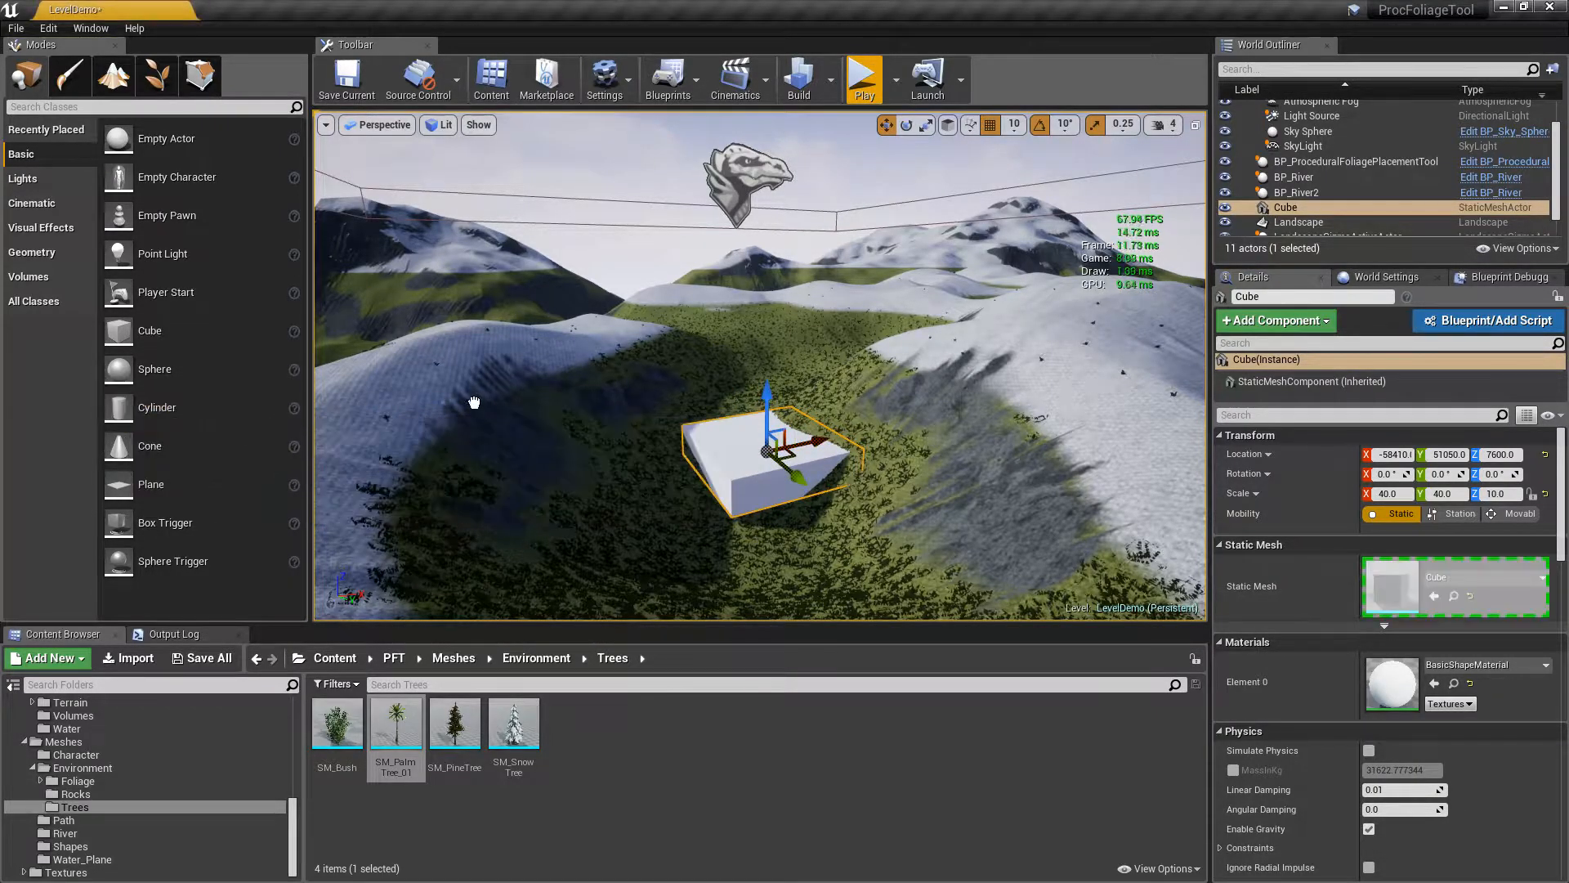
left_click_drag(695, 369, 695, 370)
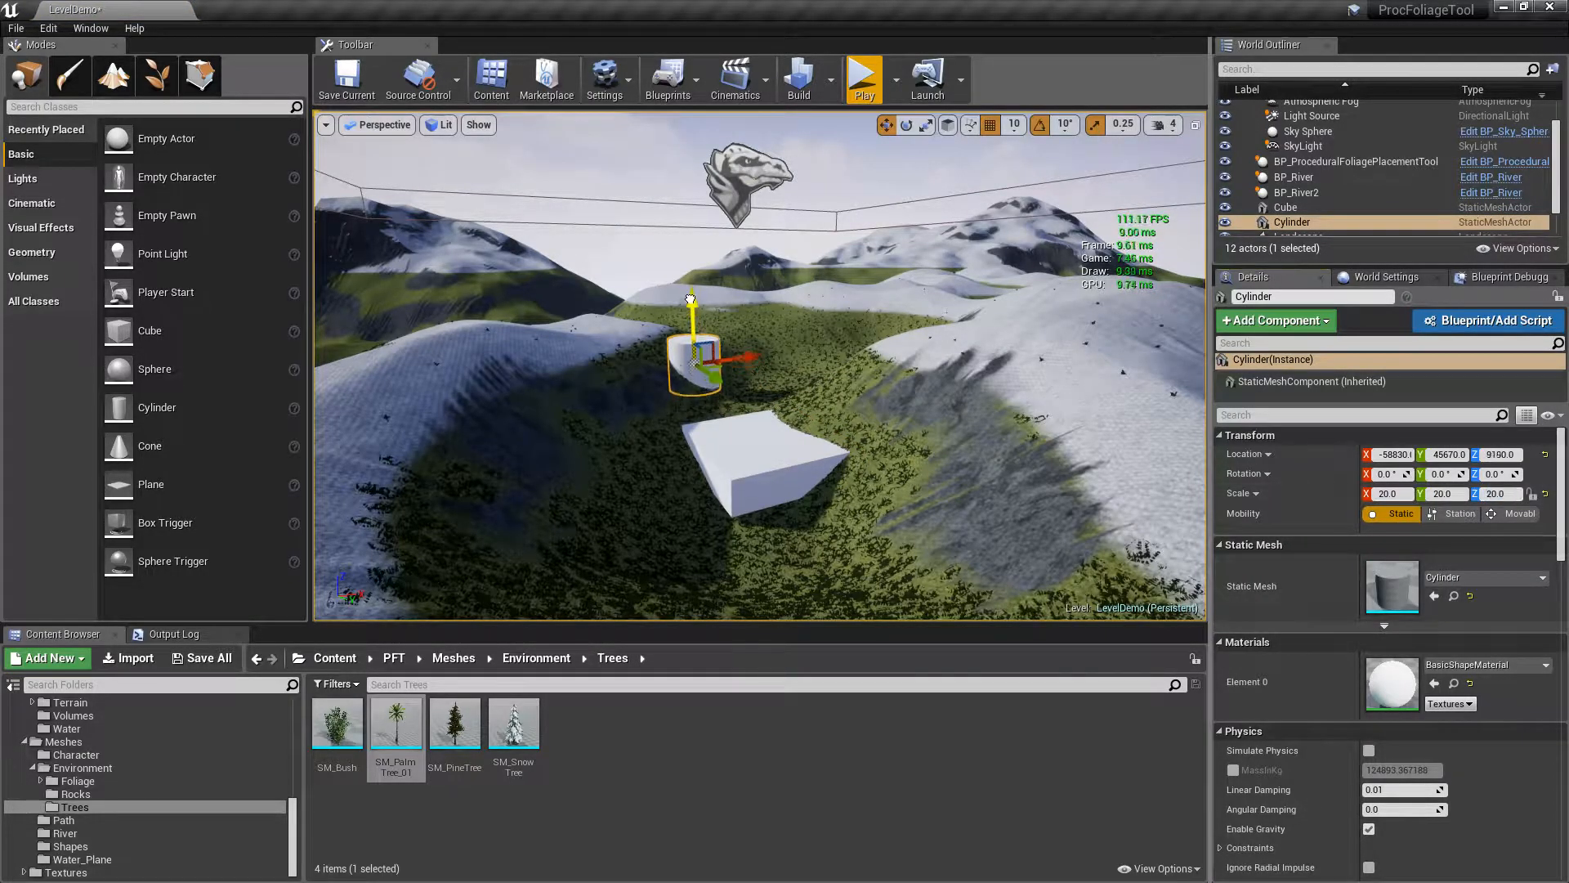
right_click_drag(559, 329, 748, 372)
left_click_drag(261, 472, 536, 434)
left_click(1404, 494)
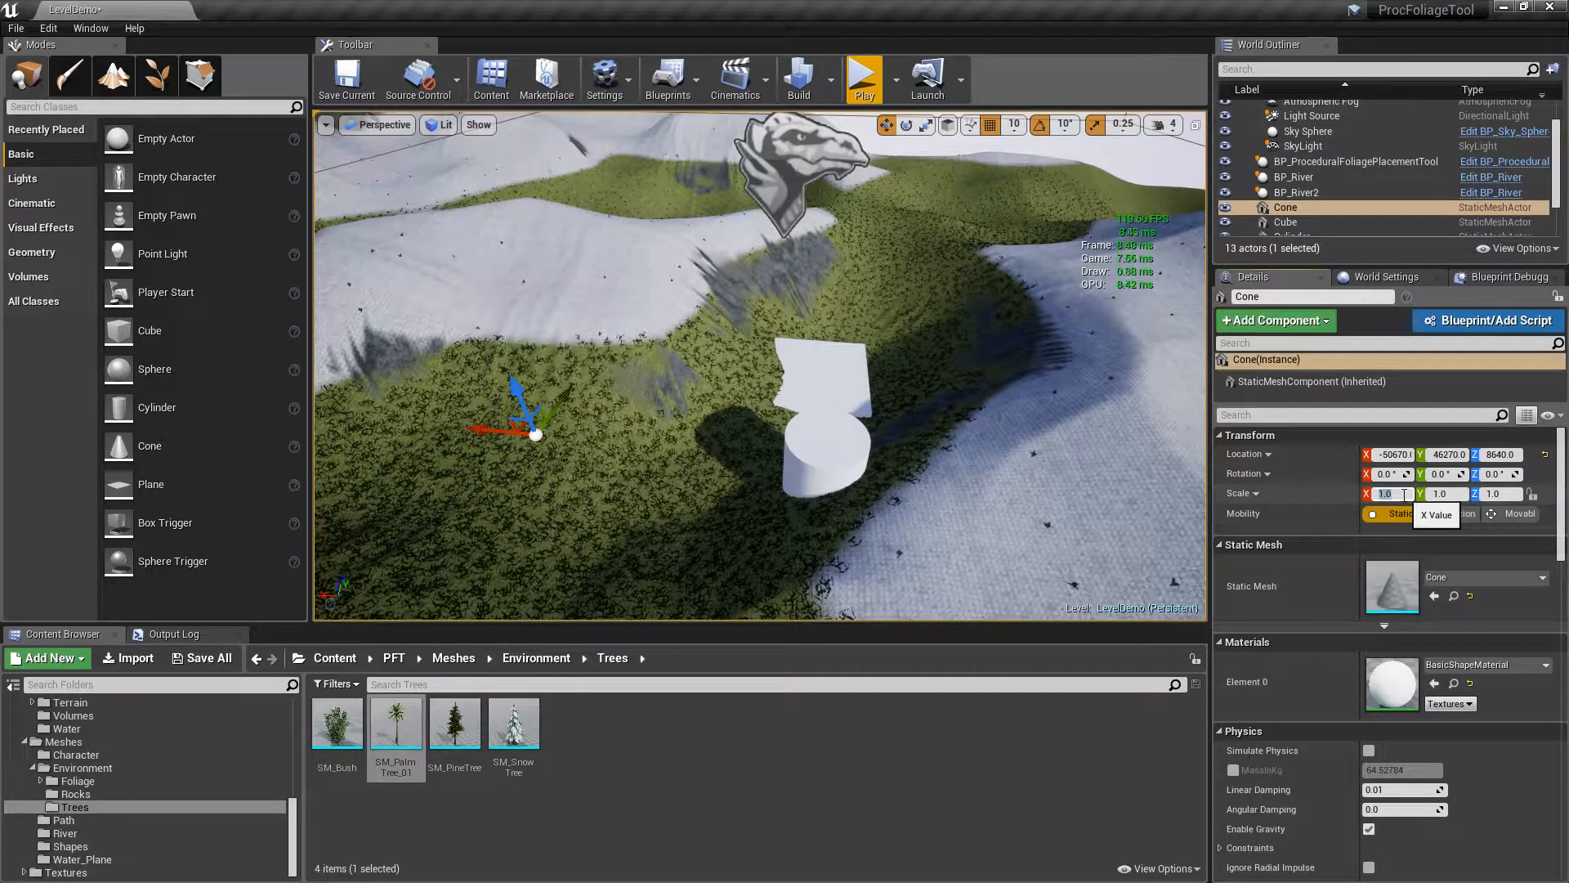
right_click_drag(507, 361, 368, 359)
Set the foliage placement tool's Actor Index to 0 and spawn its pine tree actors three times
left_click(675, 390)
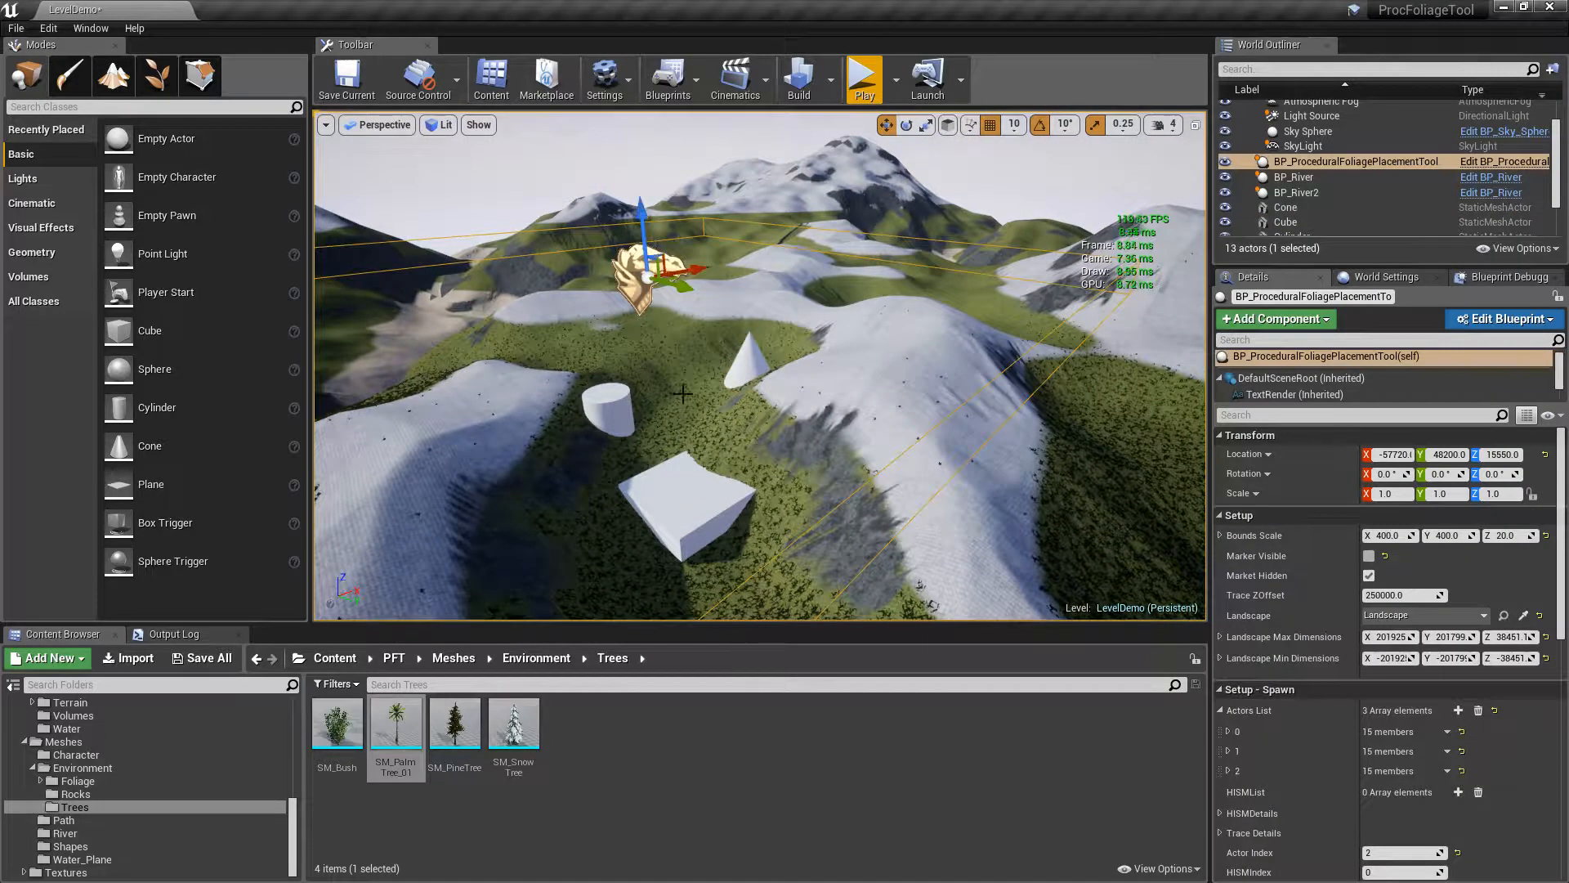
scroll(1278, 739, "down", 4)
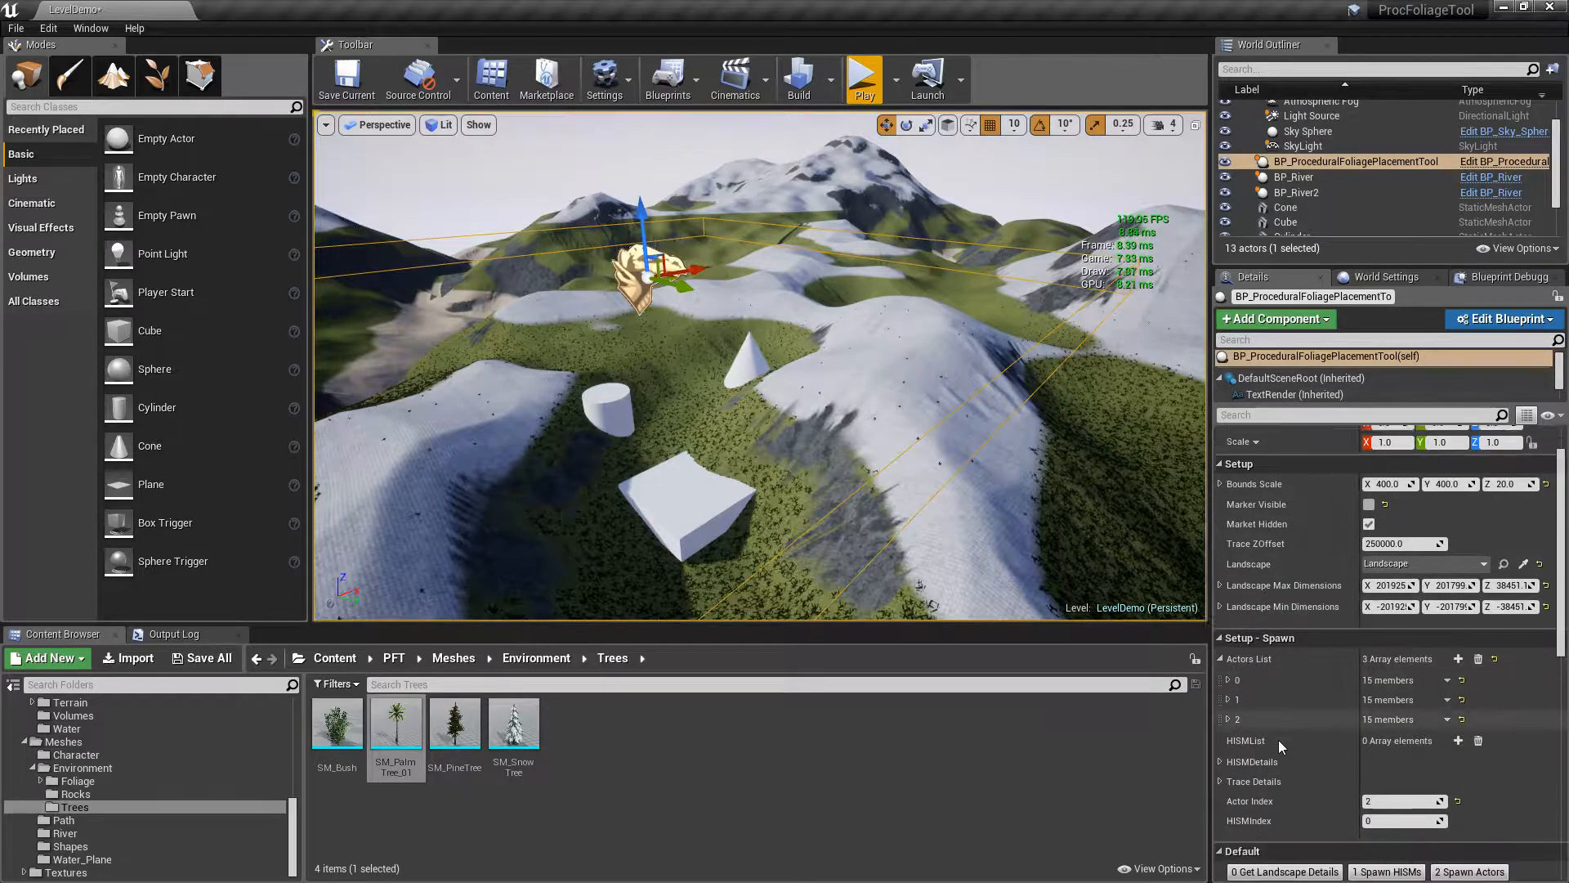
left_click(1391, 671)
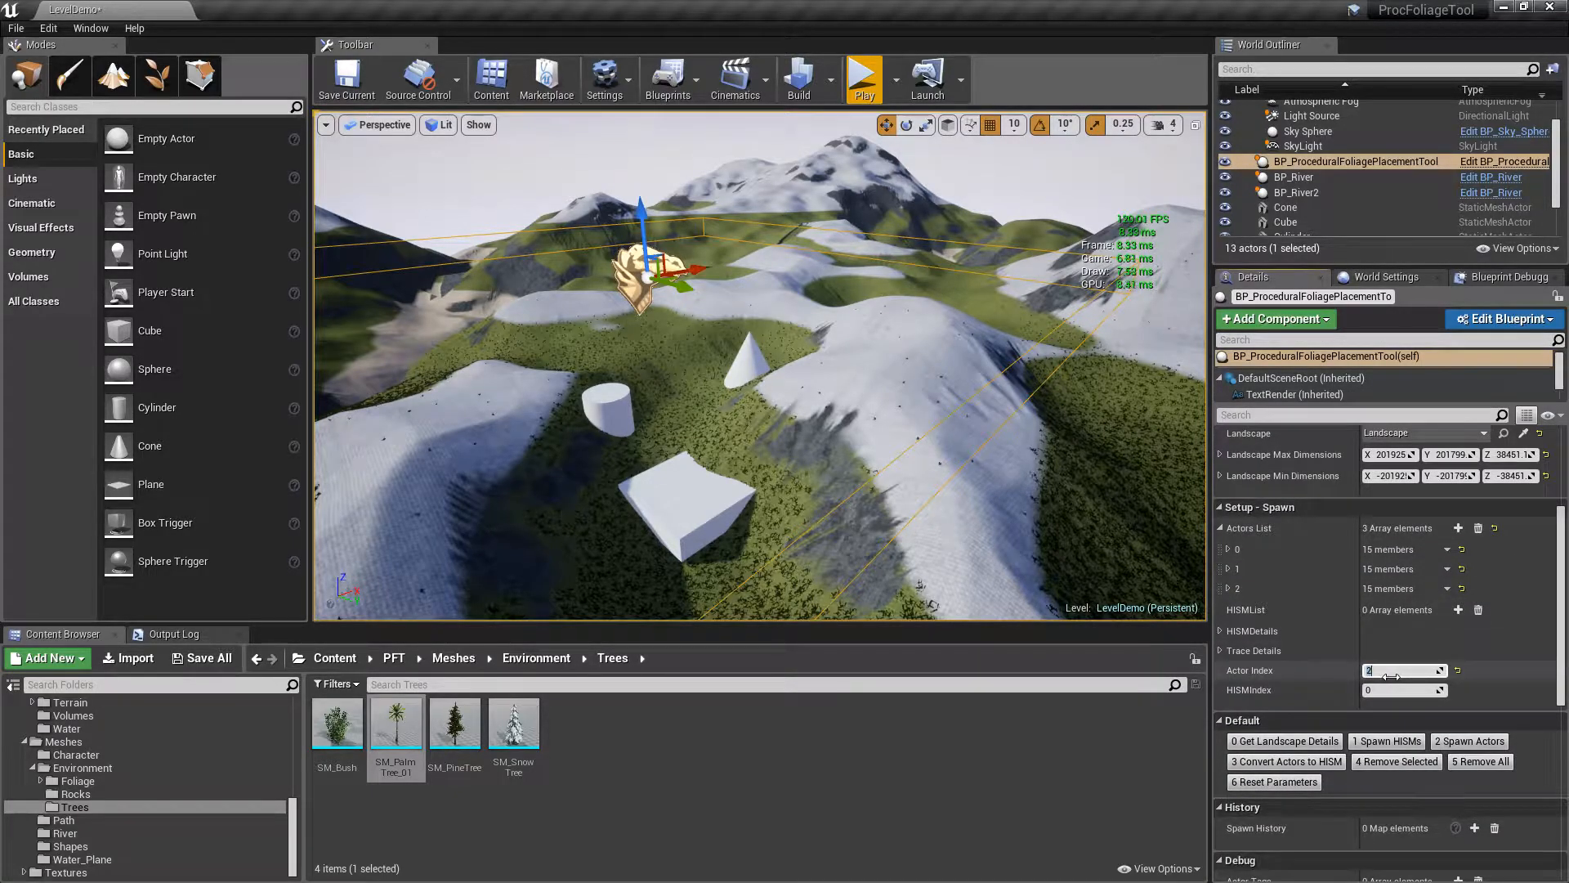
type("0")
scroll(1461, 654, "down", 2)
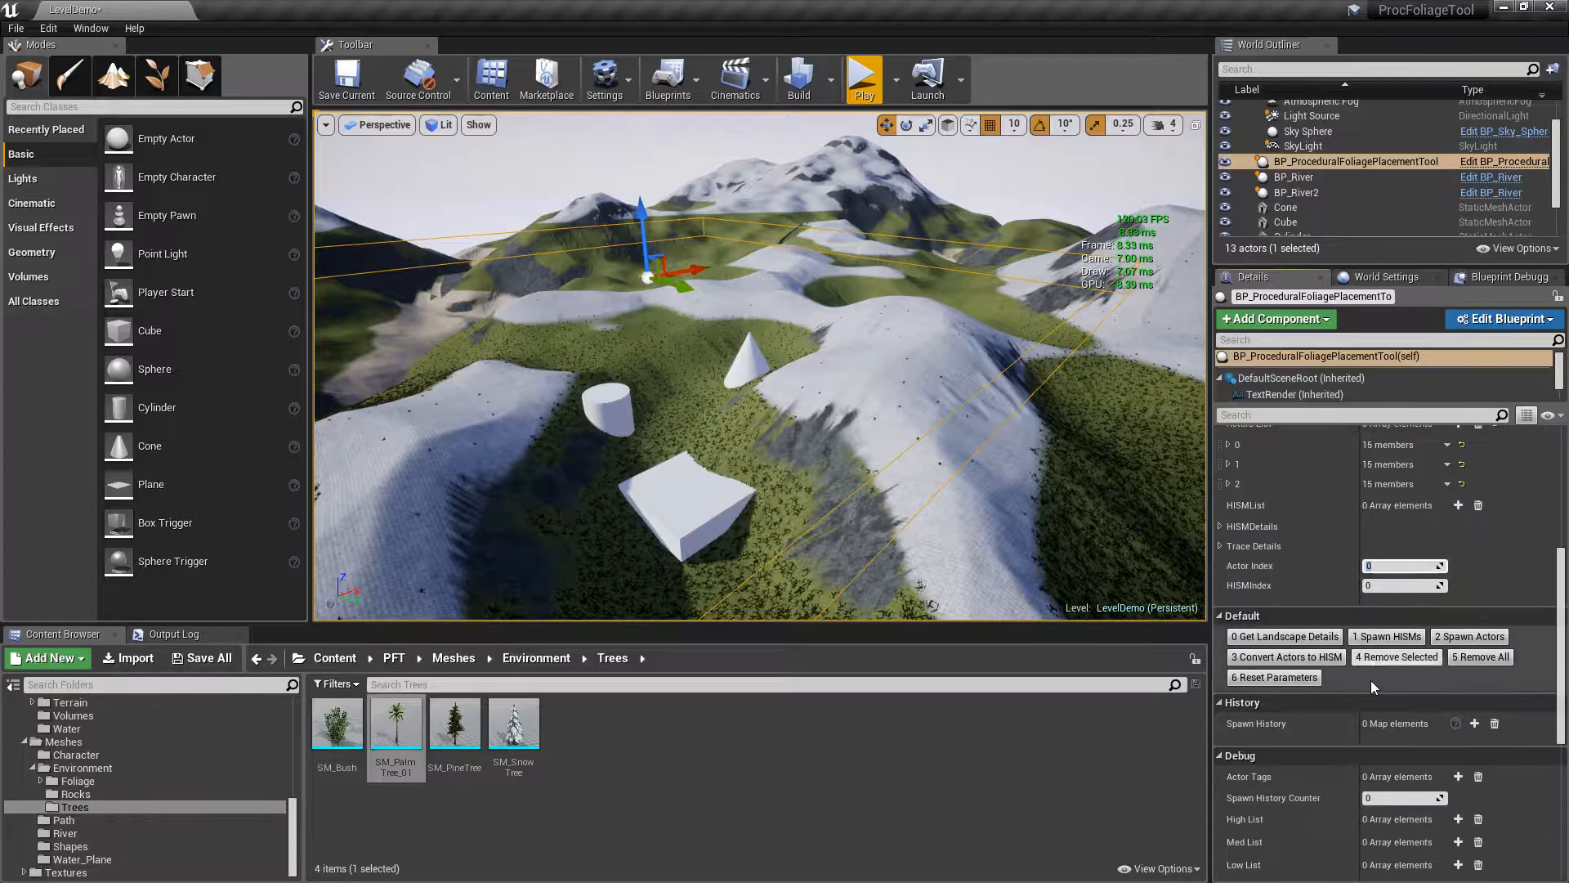
left_click(1471, 637)
left_click(1473, 643)
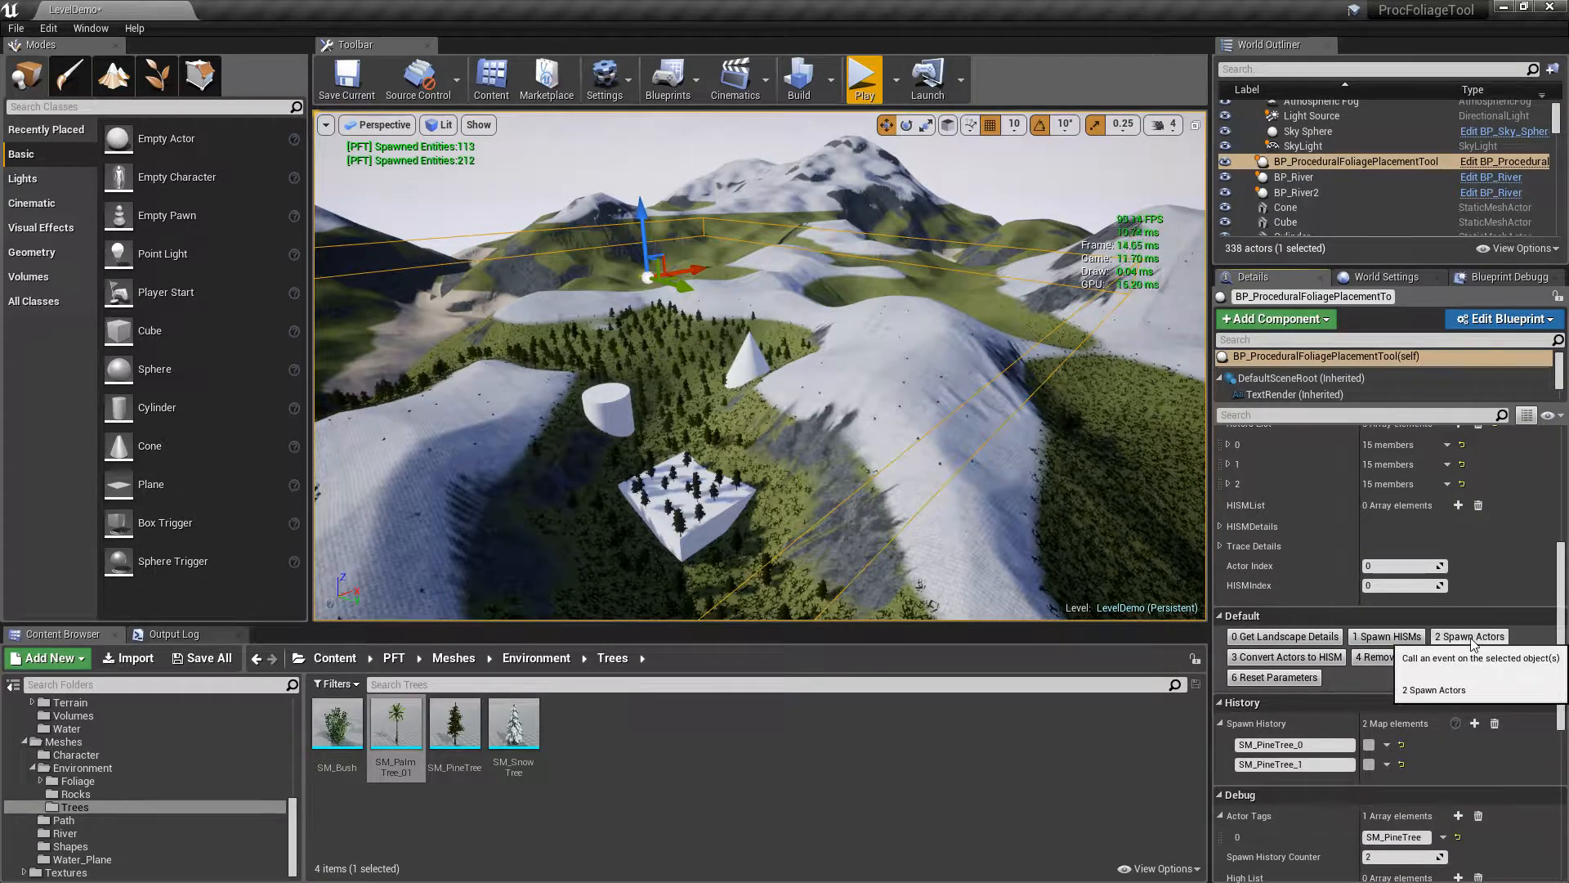
left_click(1473, 637)
Inspect the pine trees around the cube, cylinder and cone up close, and remove all spawned actors
scroll(1202, 528, "up", 6)
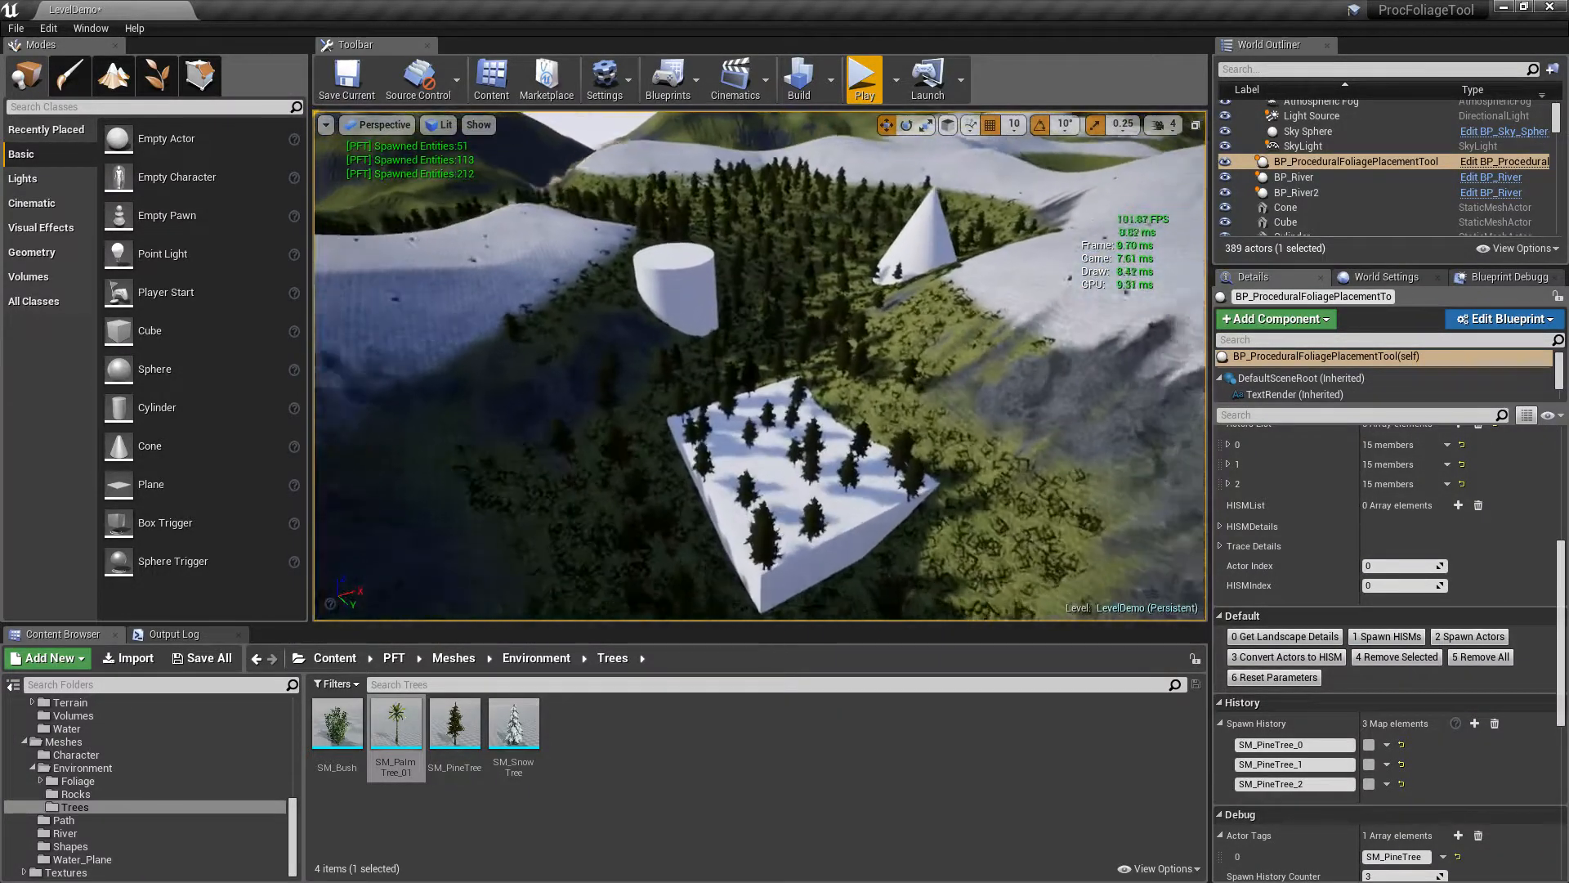
right_click_drag(1201, 528, 1128, 434)
right_click_drag(670, 245, 674, 278)
right_click_drag(776, 282, 776, 282)
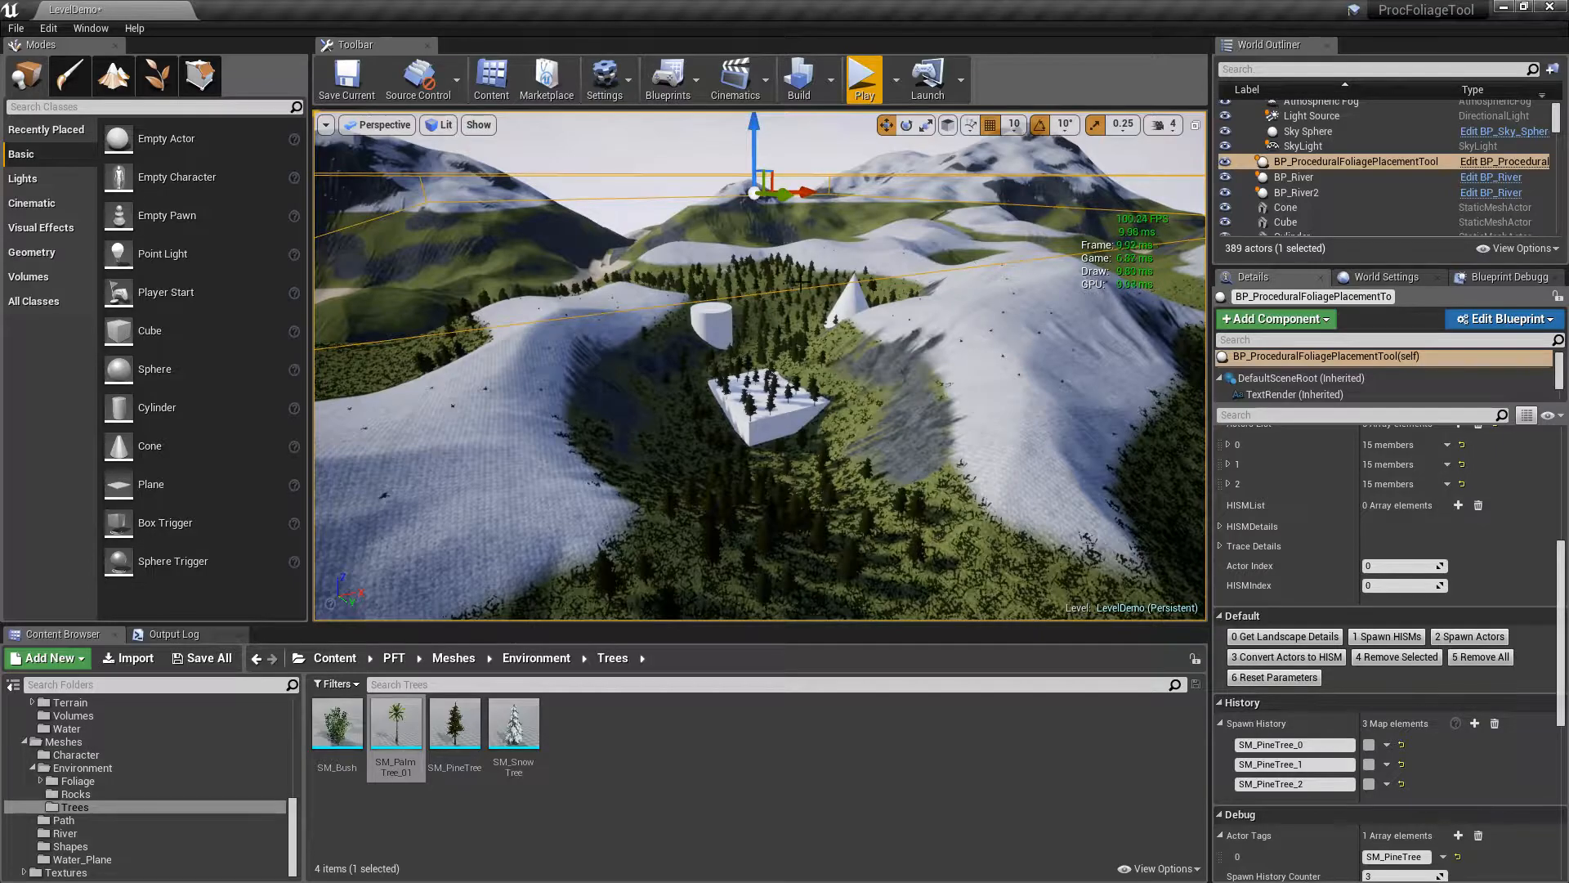
left_click(1481, 656)
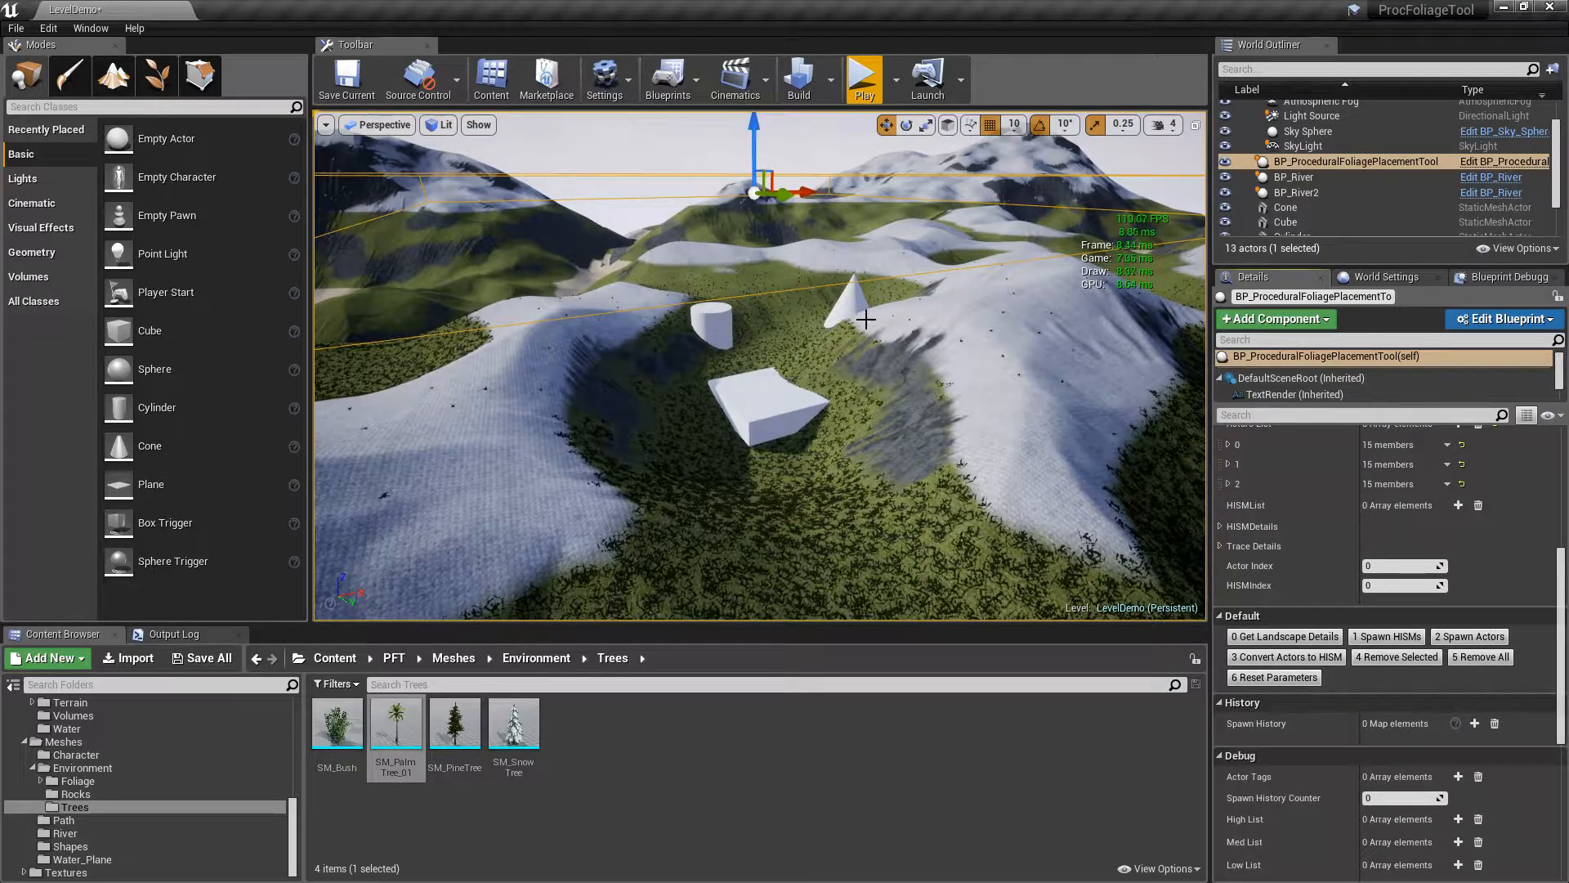
Add a third "Do not spawn on tags" element named pftObstacle to the pine tree entry in the Actors List
scroll(1316, 531, "up", 3)
left_click(1228, 522)
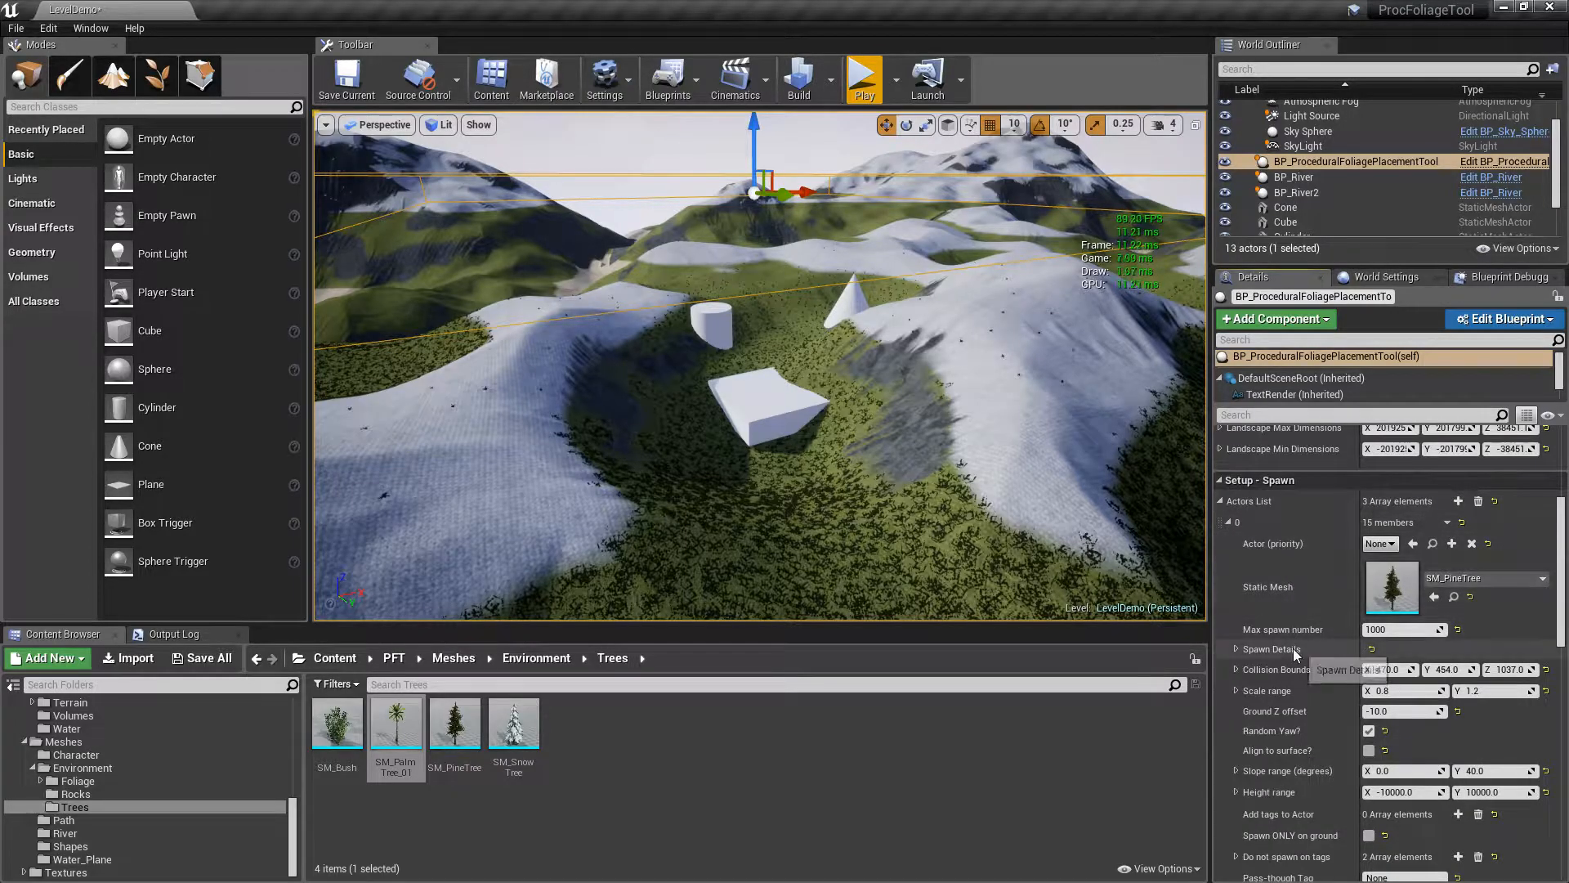
scroll(1293, 649, "down", 2)
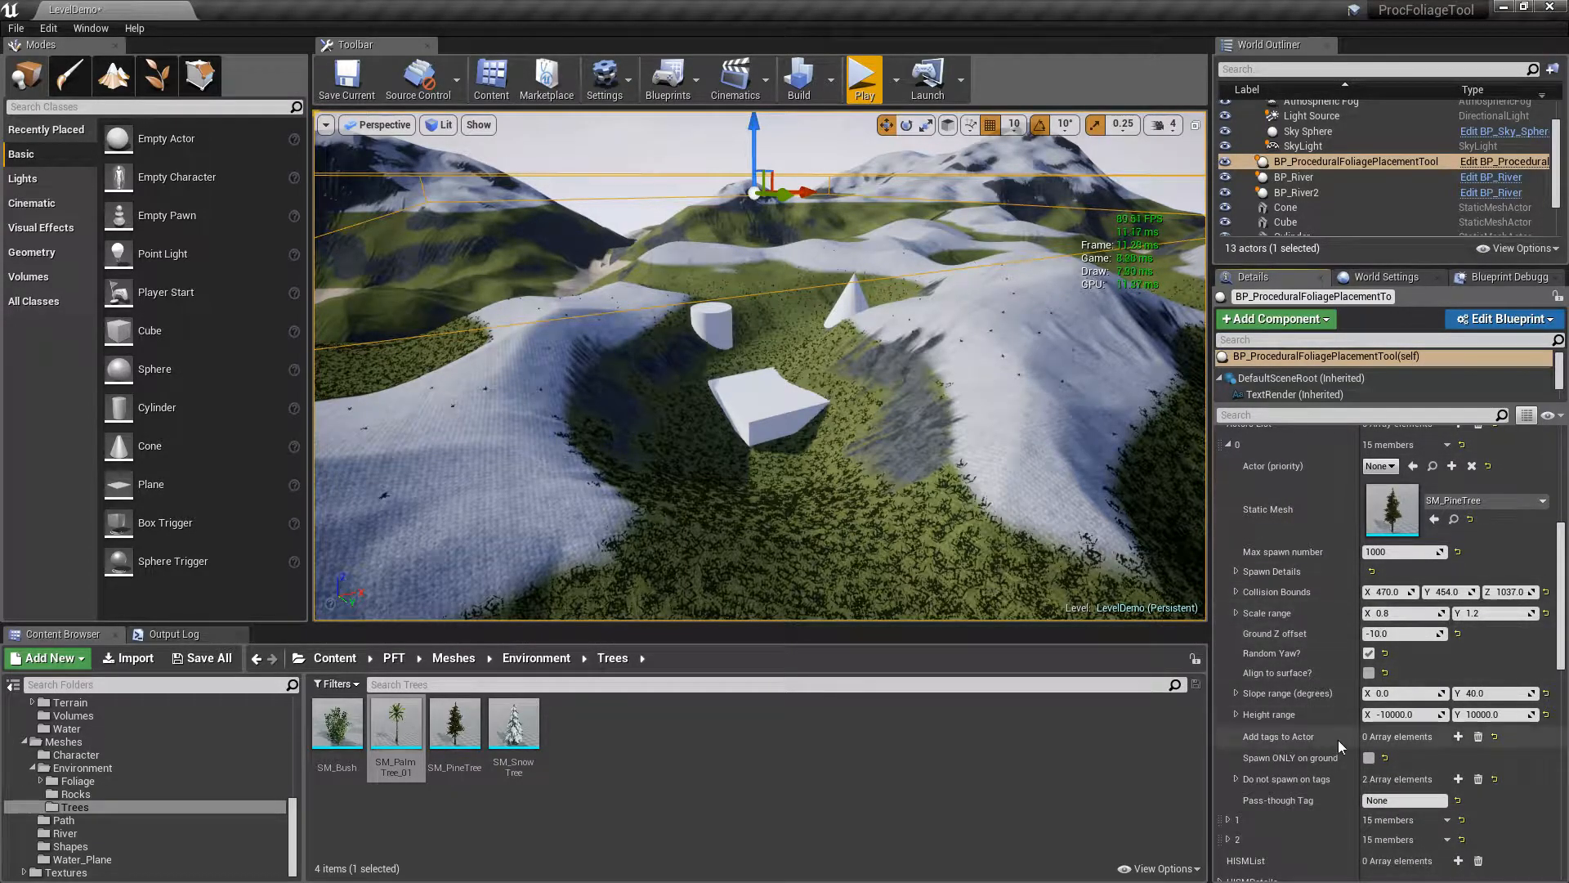
scroll(1287, 769, "down", 2)
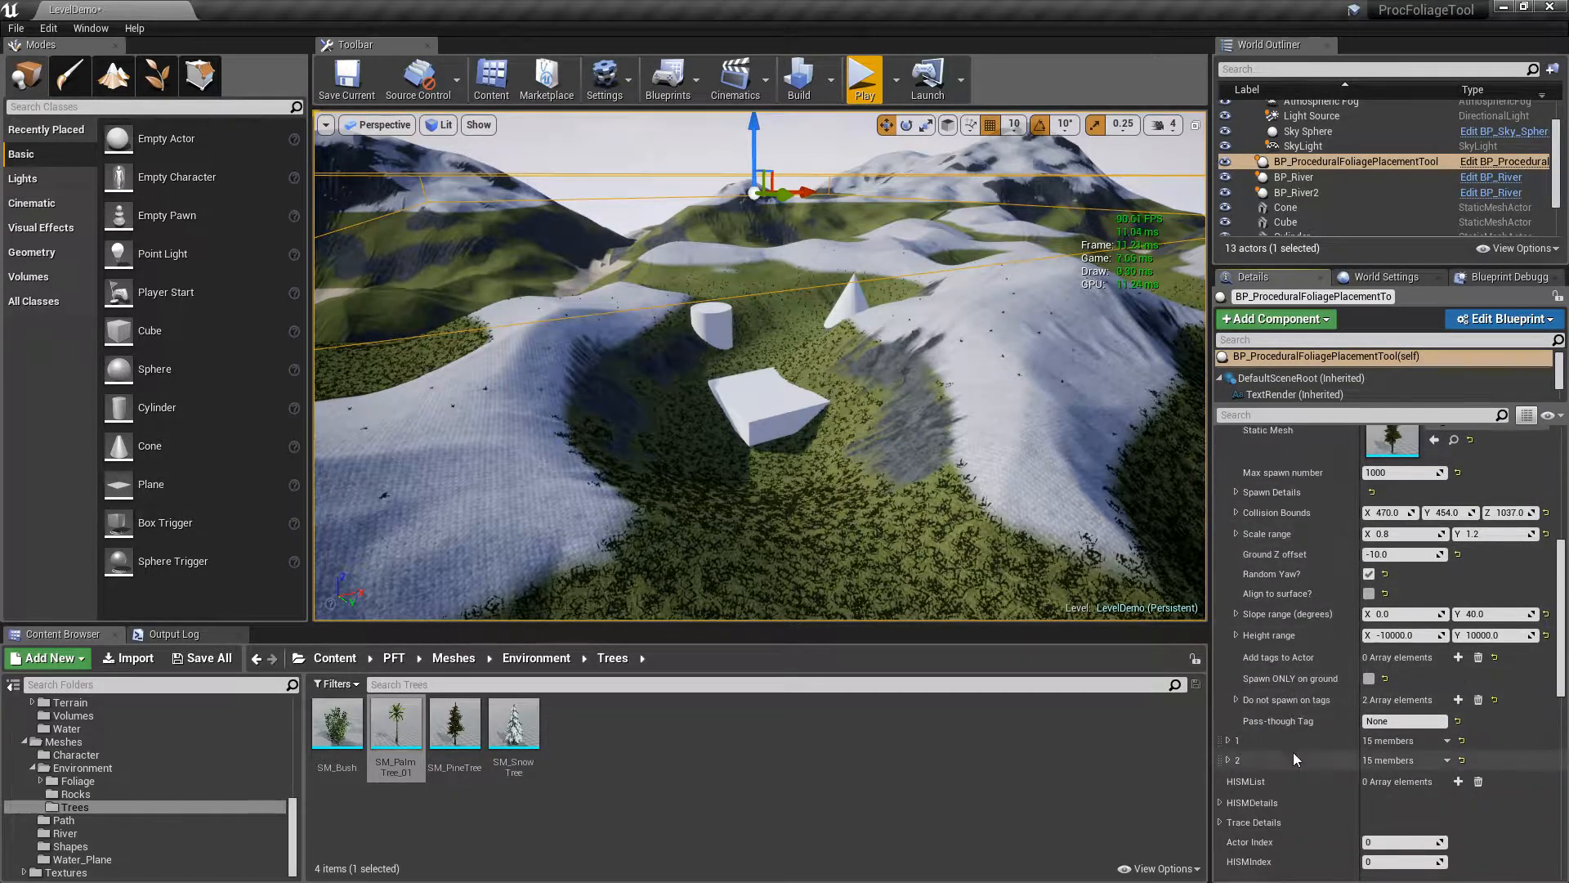
left_click(1236, 701)
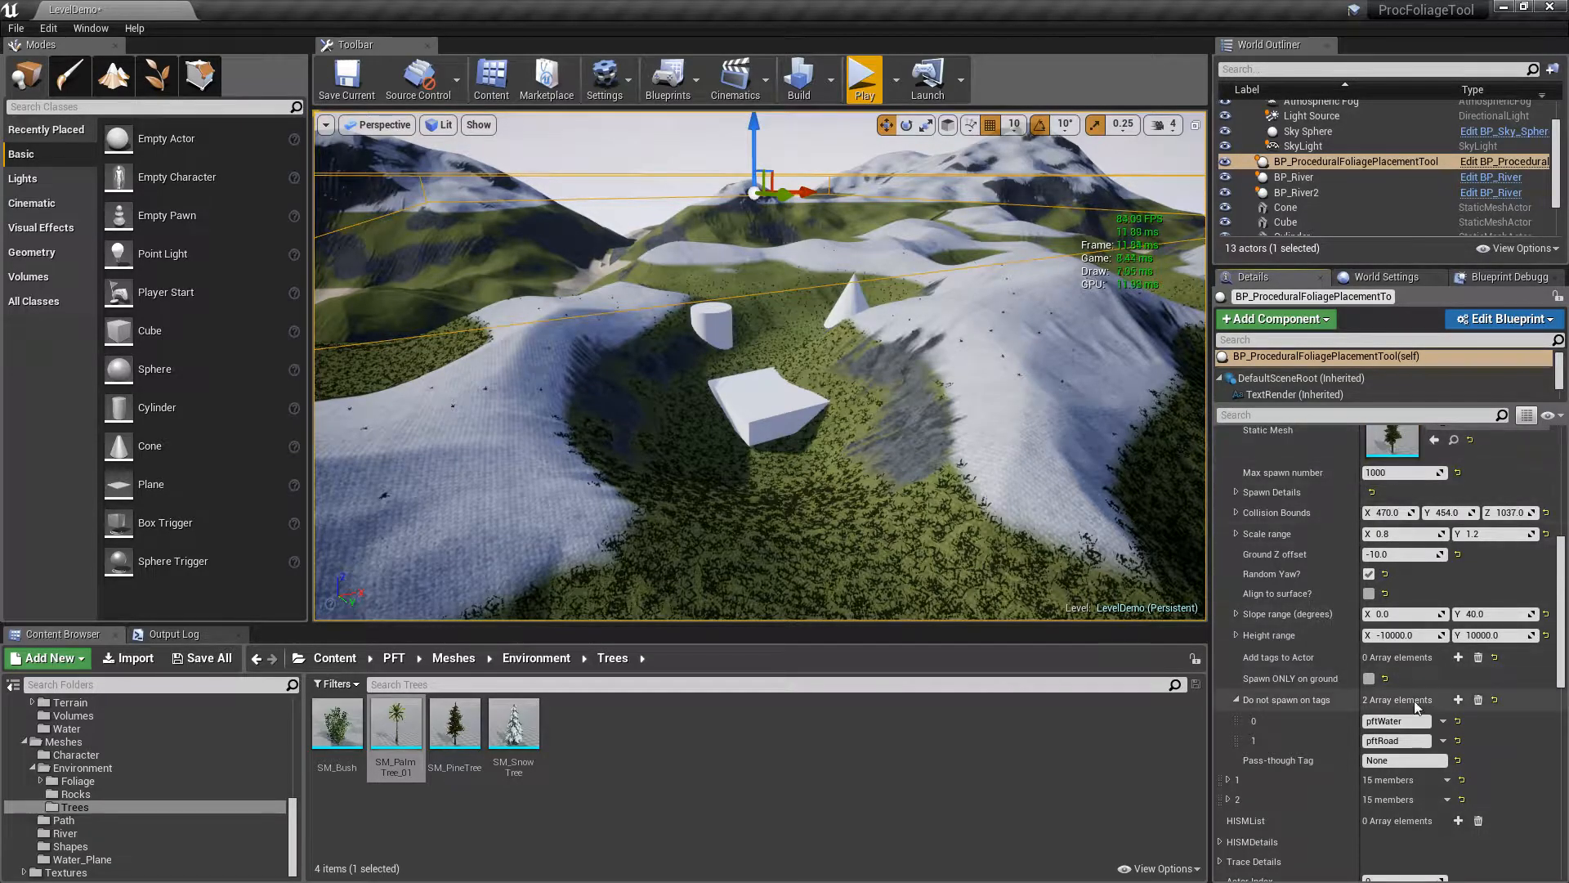
left_click(1458, 700)
left_click(1399, 759)
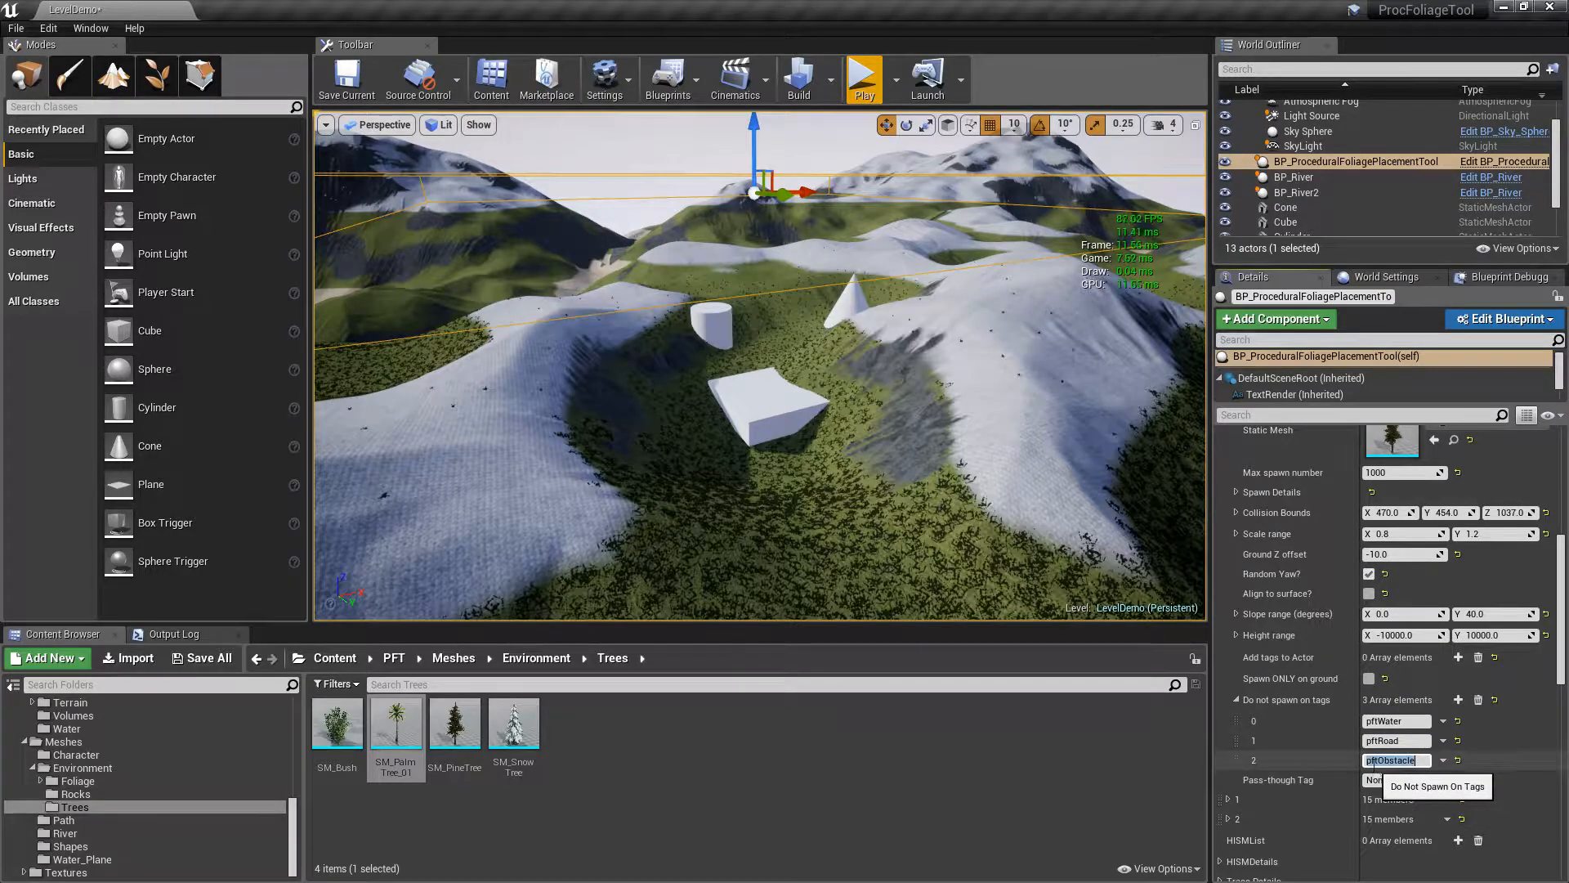
Add the actor tag pftObstacle to the cube in the valley
left_click(788, 400)
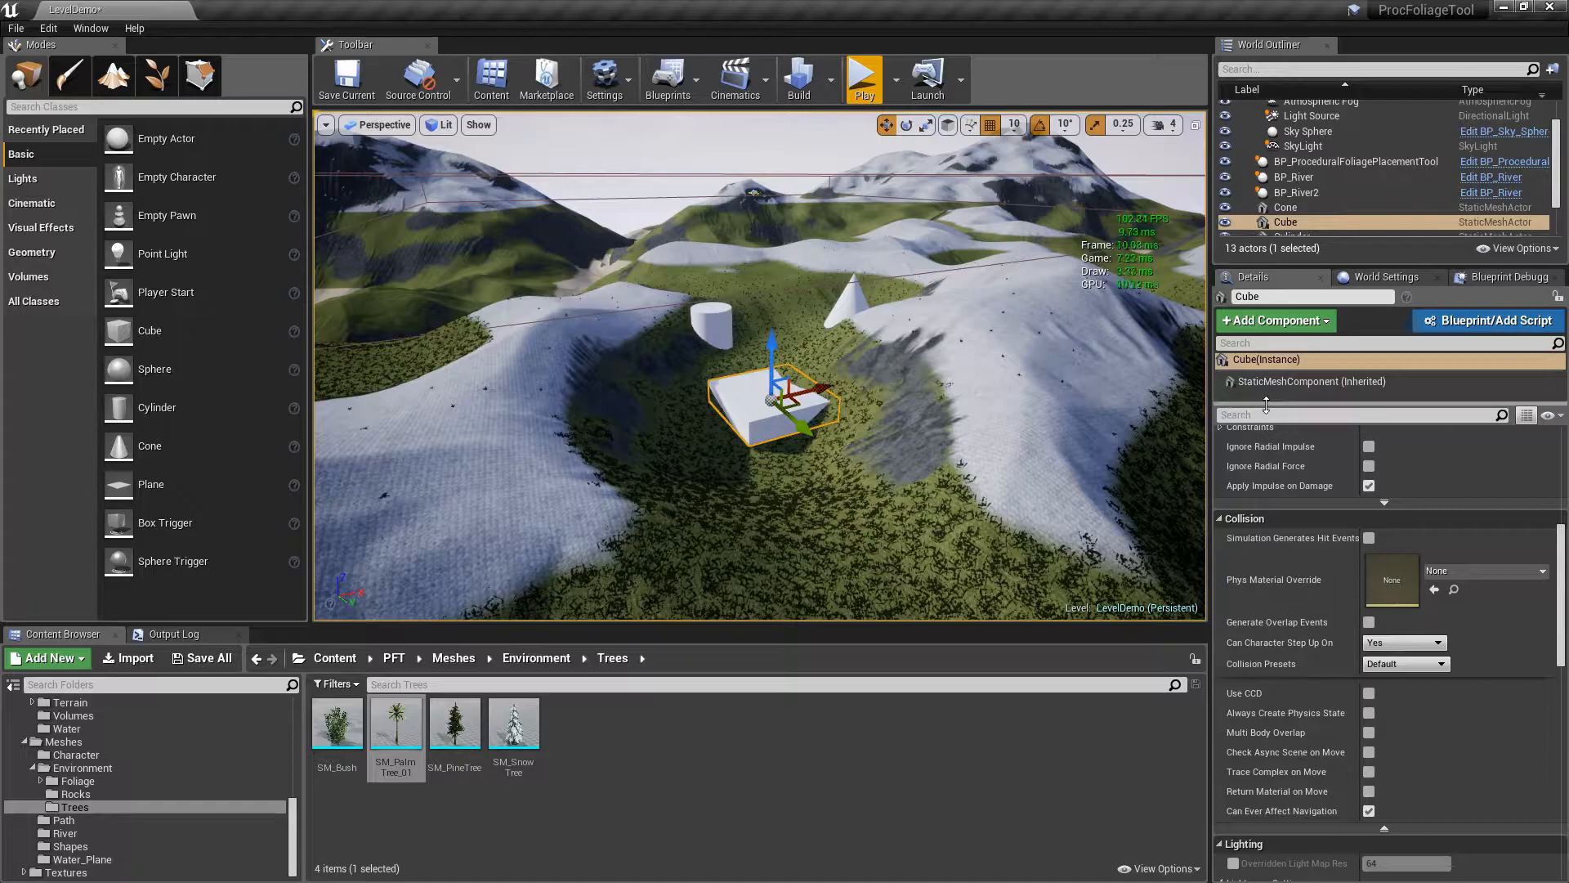
left_click(1230, 415)
type("tag")
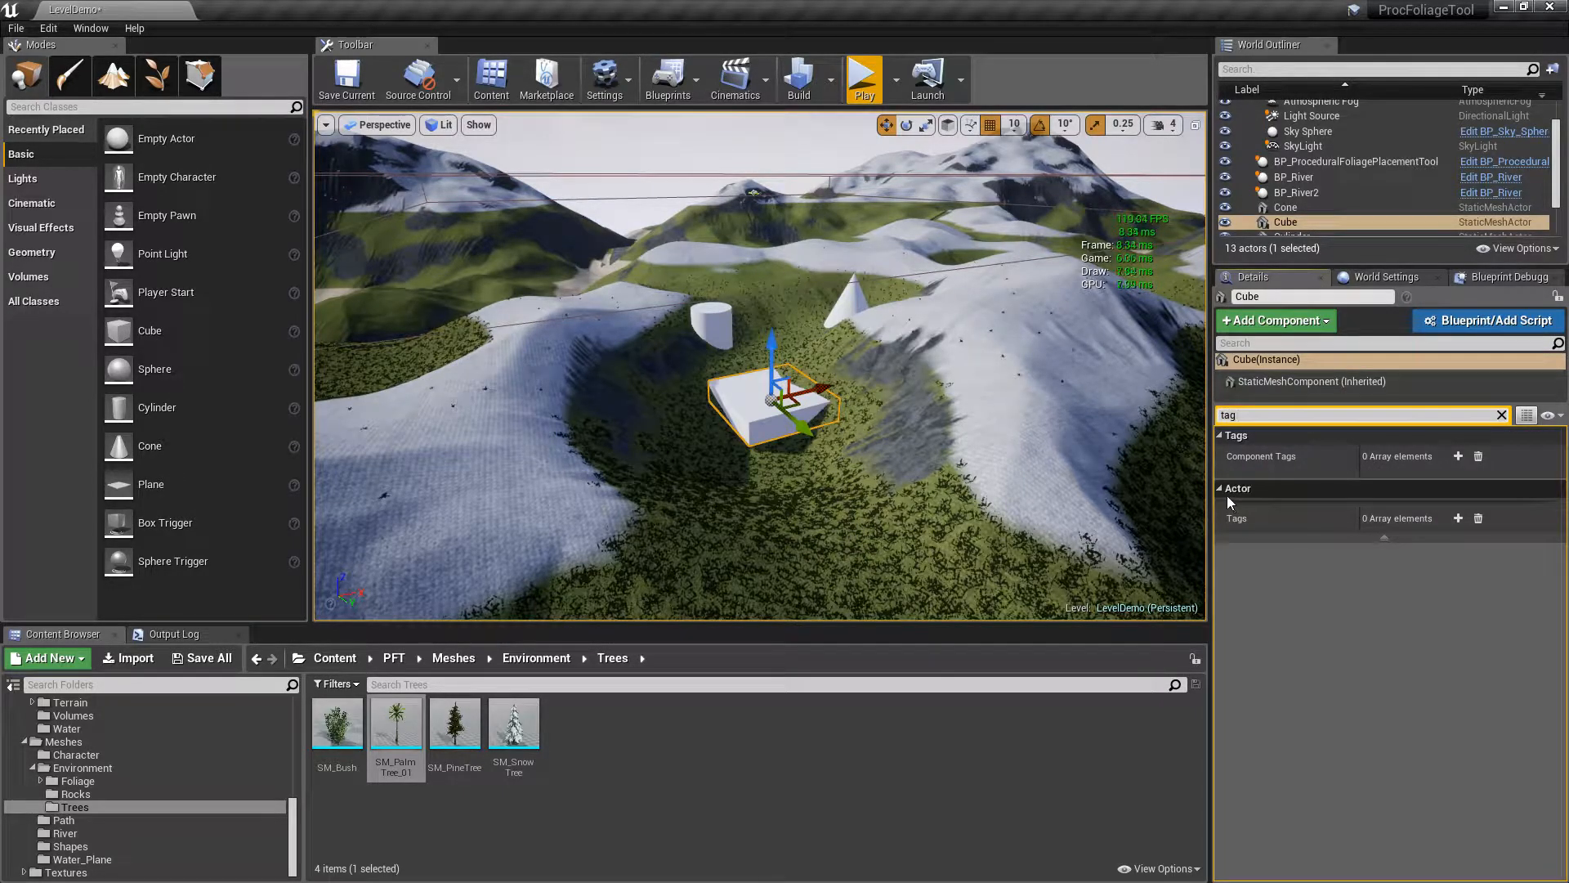
left_click(1459, 518)
left_click(1406, 540)
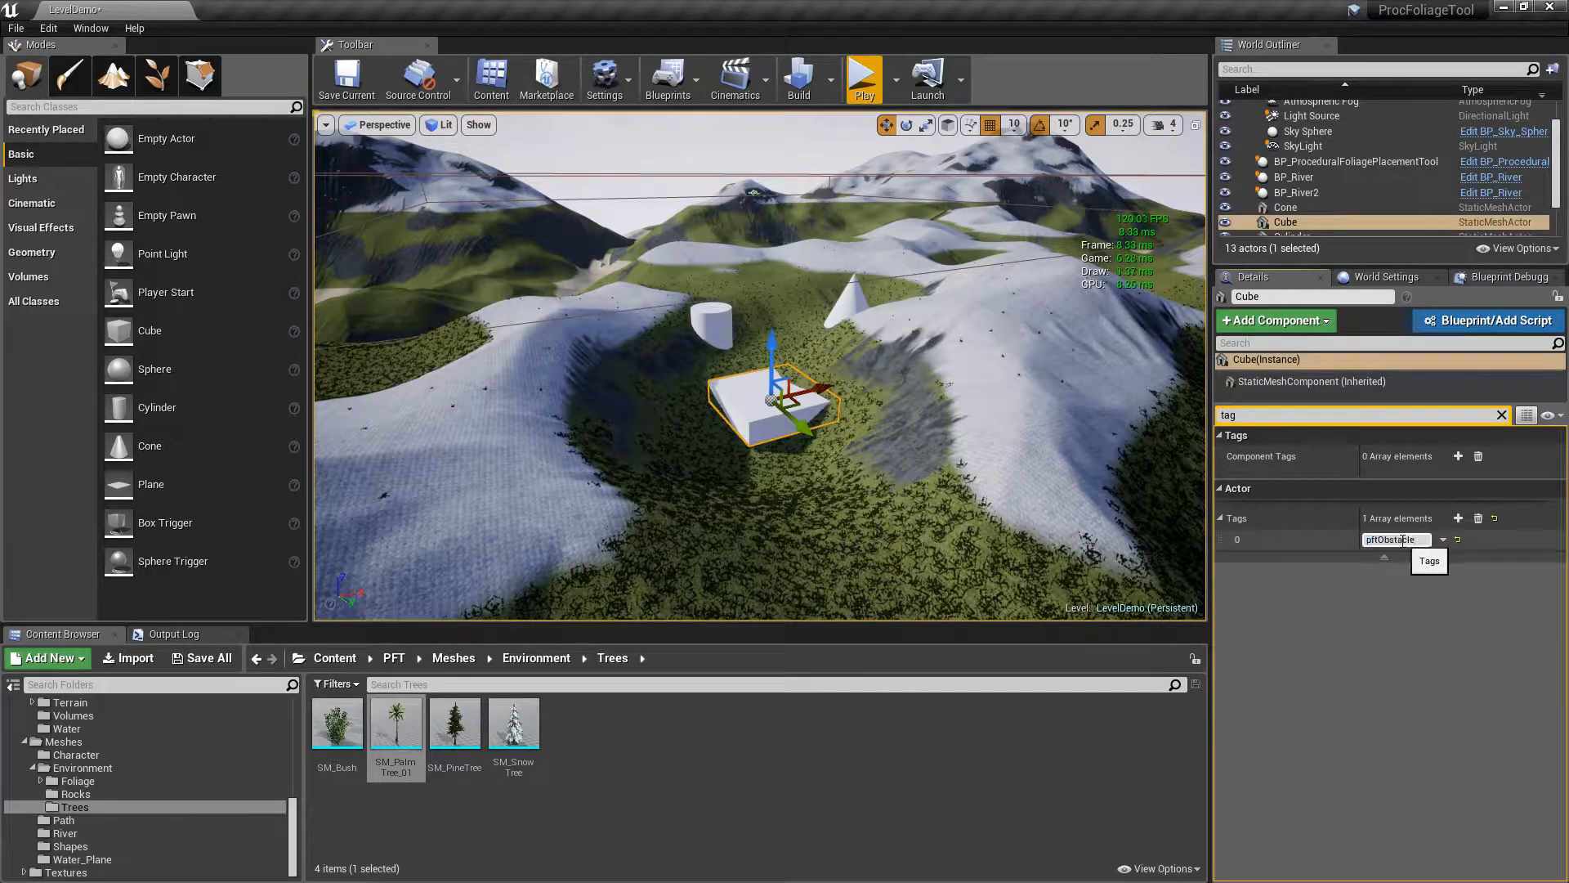
type("pftObstacle")
key("Return")
Reselect the foliage placement tool, clear its property filter and spawn the pine tree actors again
left_click(753, 193)
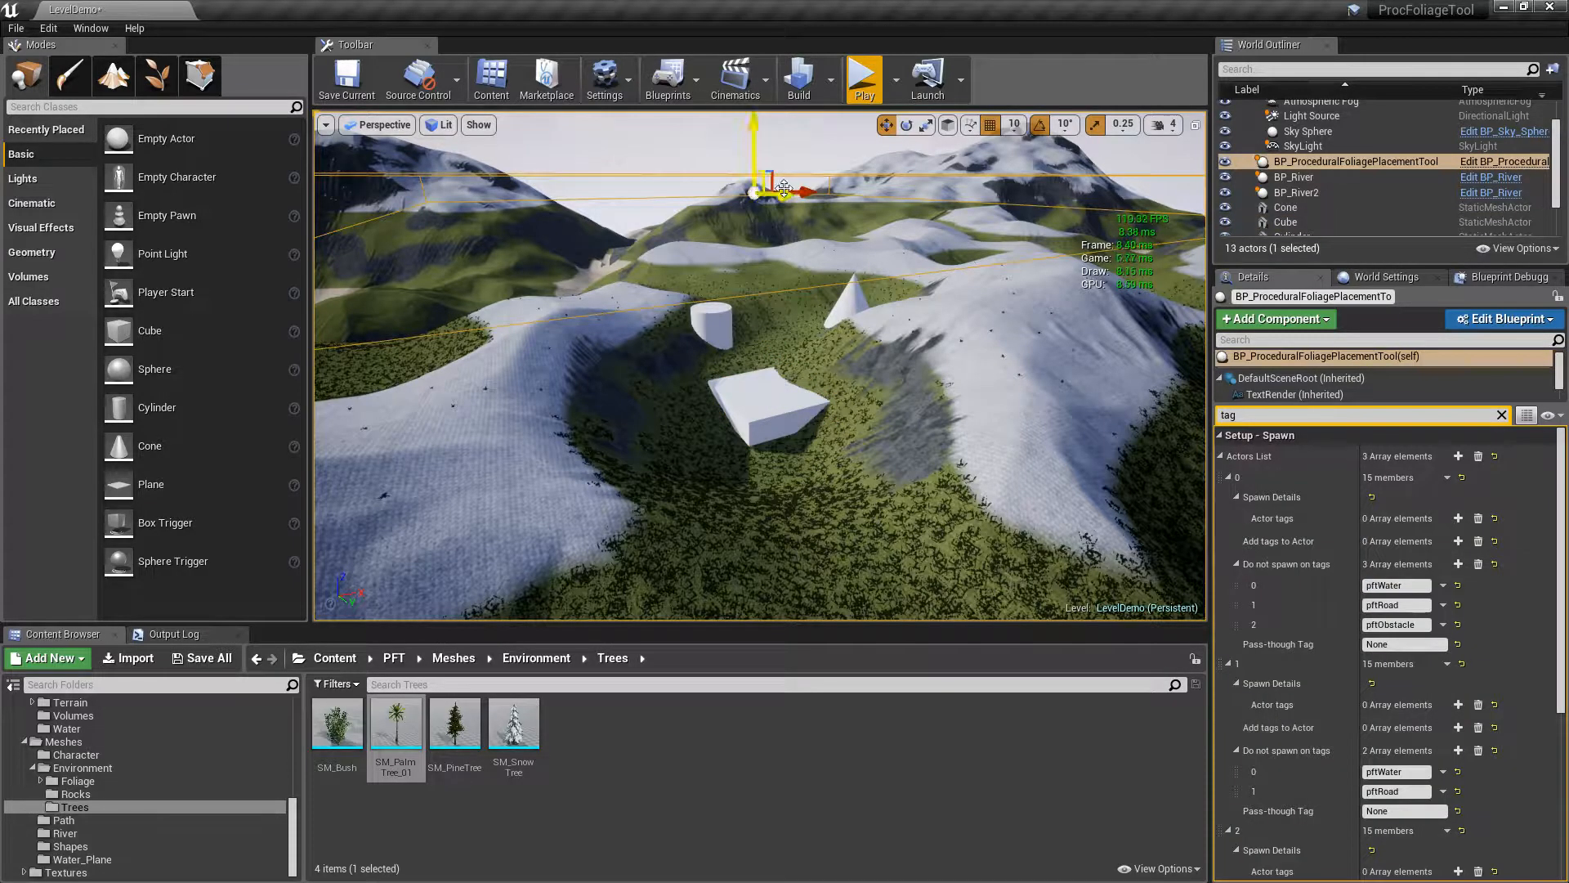
left_click(1503, 416)
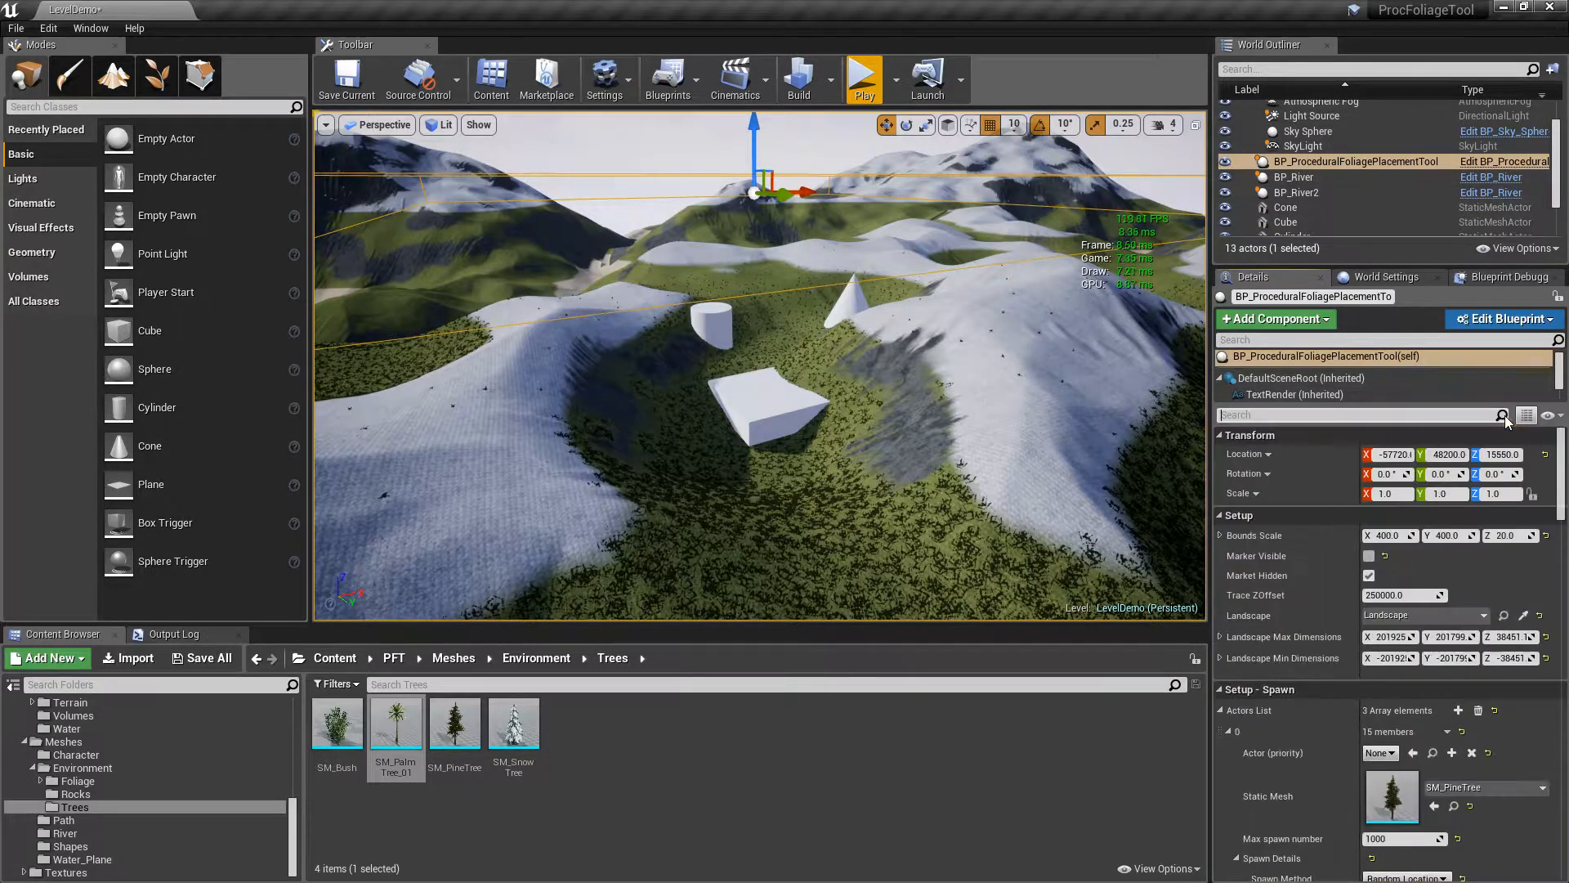
left_click(1218, 688)
left_click(1488, 731)
left_click(1487, 731)
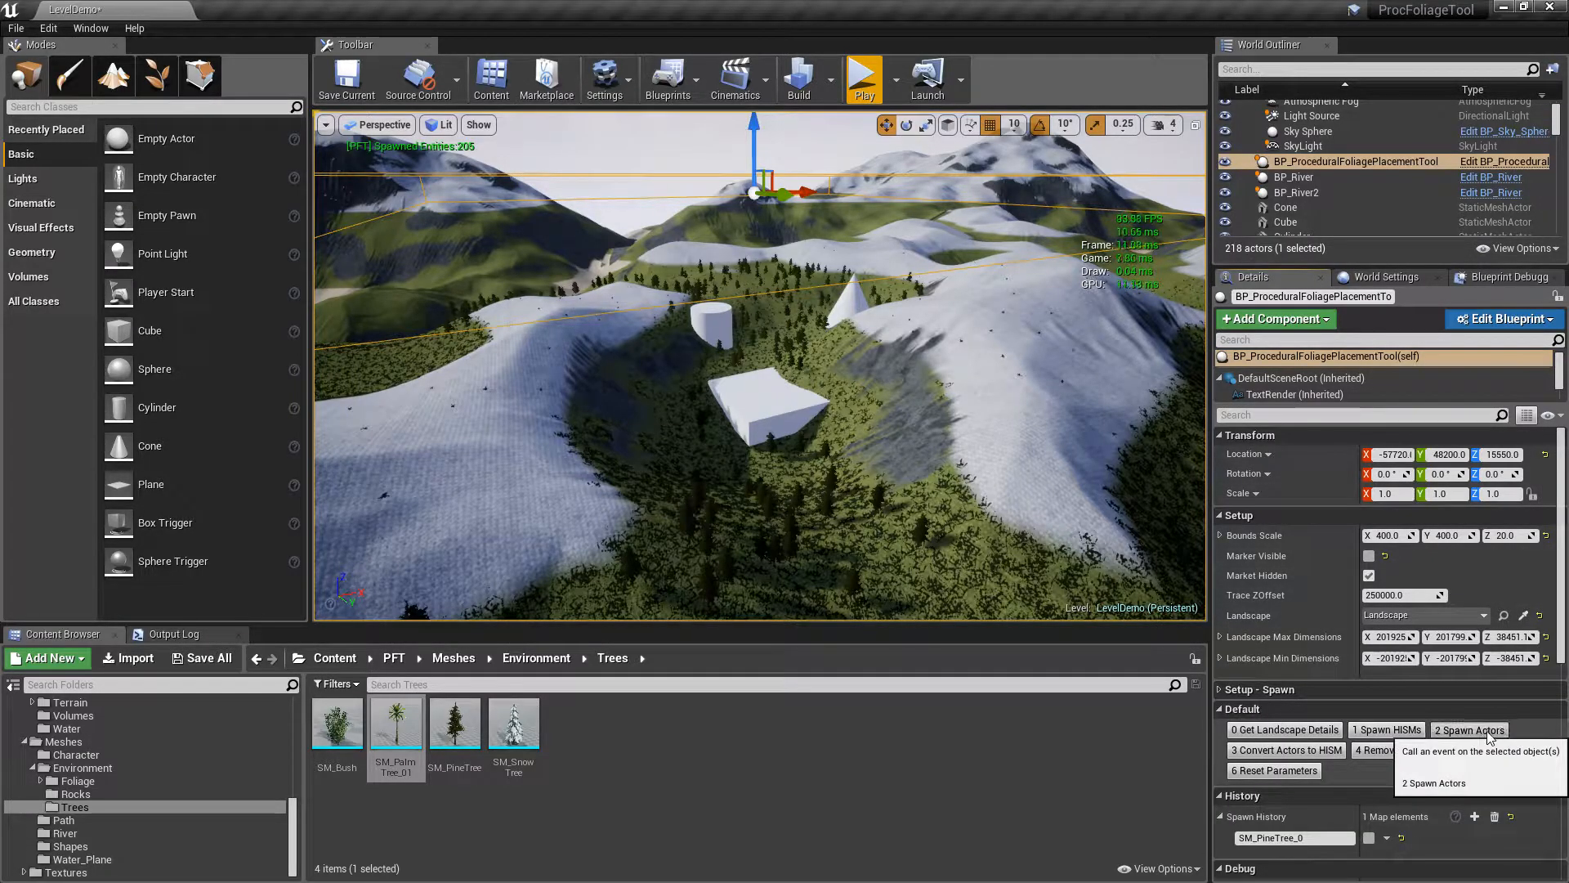
Spawn several more batches of pine tree actors in the valley with the foliage placement tool
left_click(1488, 731)
left_click(1488, 730)
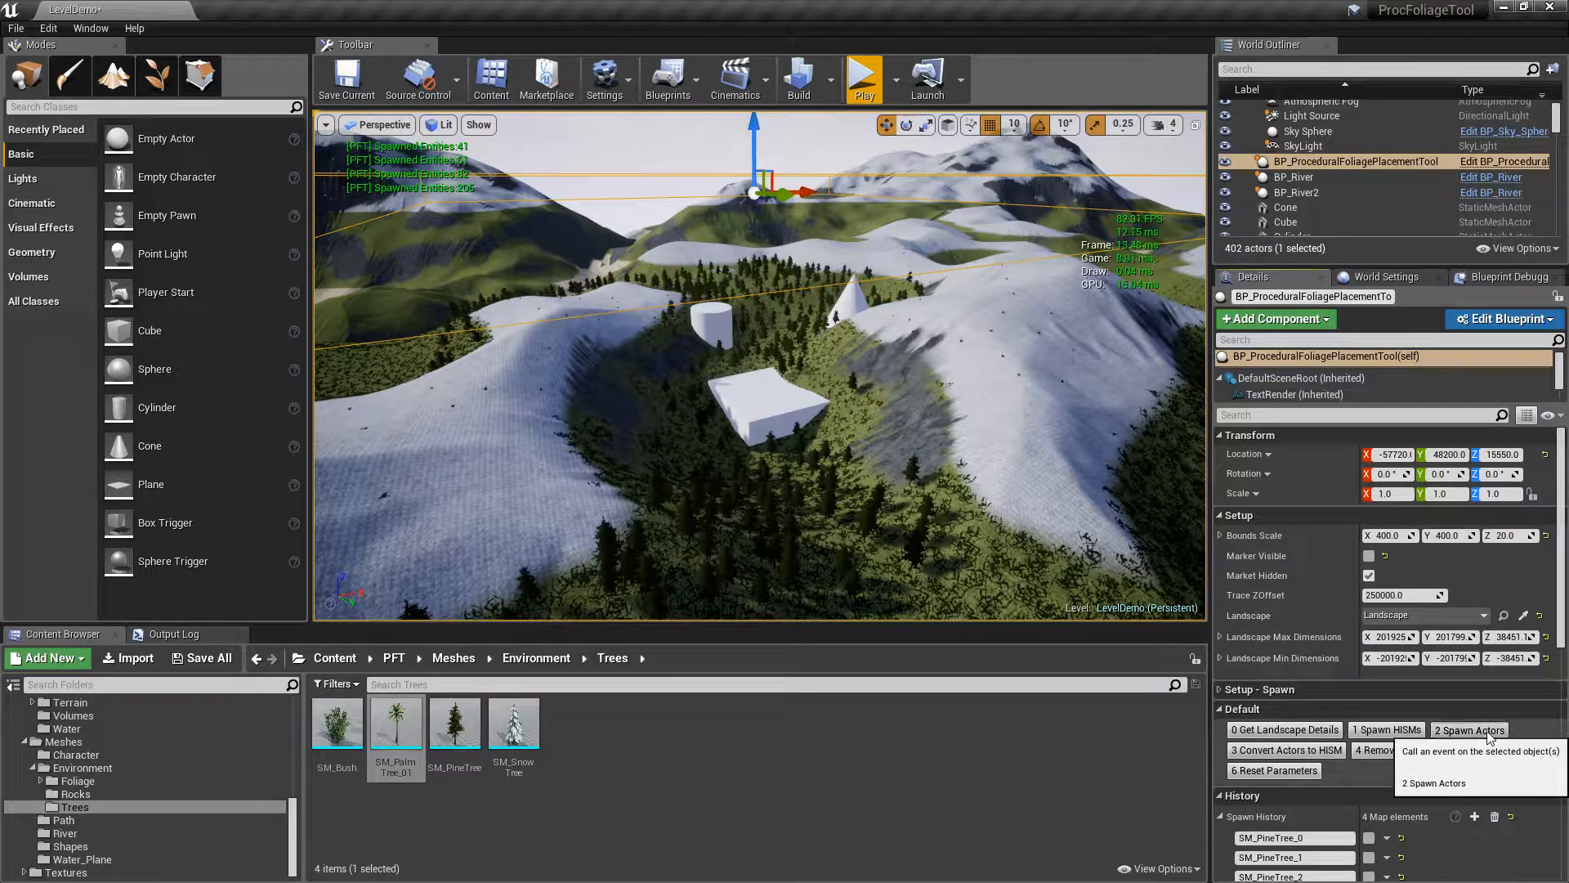
left_click(1488, 731)
left_click(1488, 730)
left_click(1488, 731)
left_click(1488, 730)
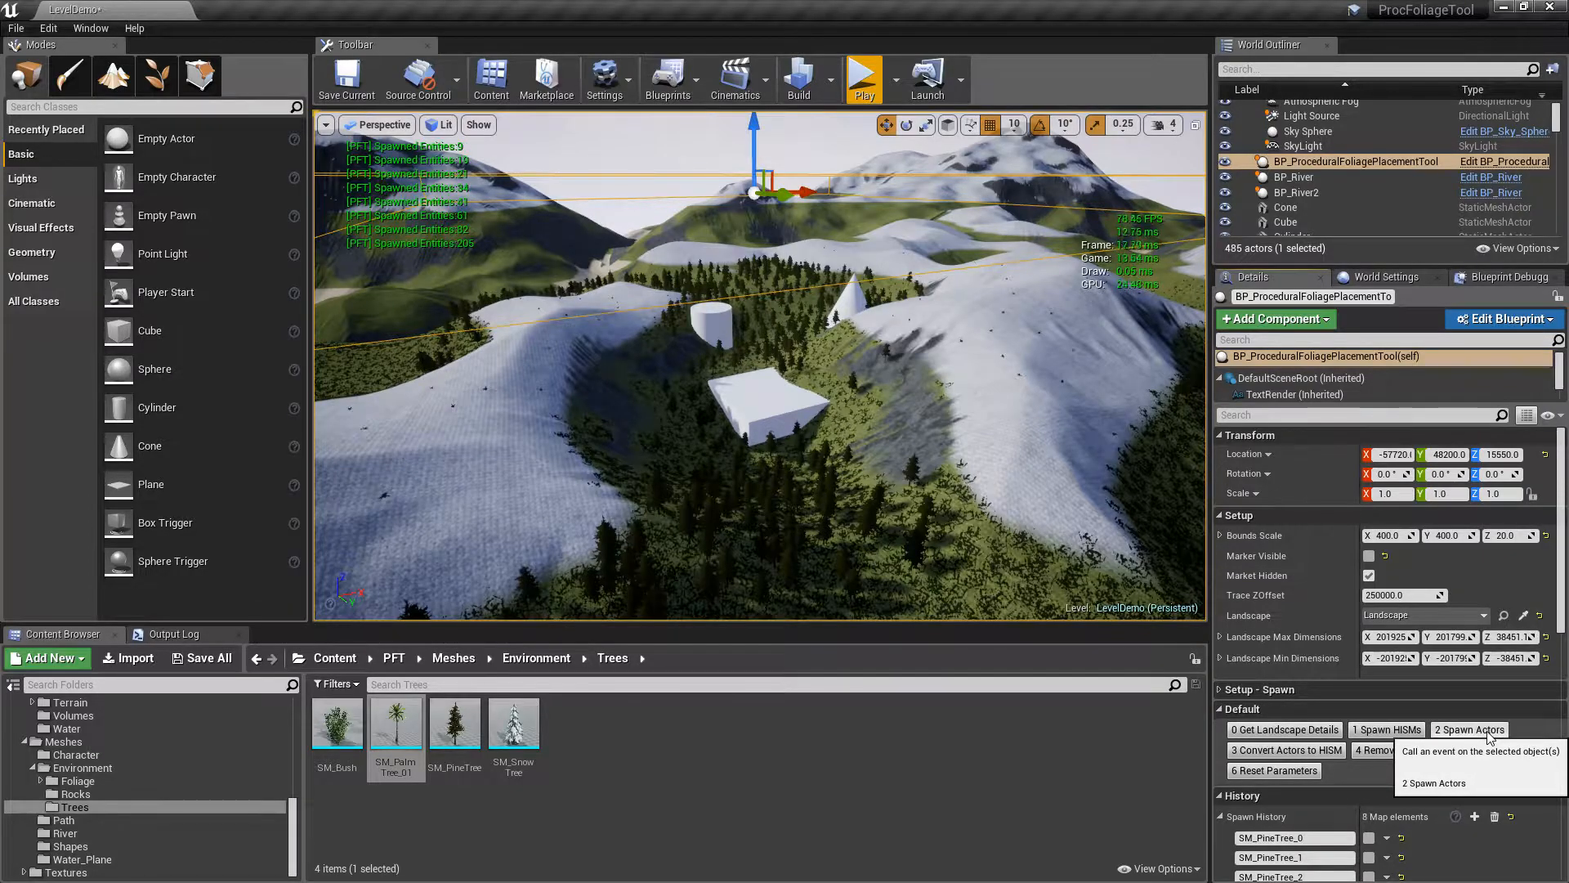
left_click(1487, 731)
left_click(1488, 730)
left_click(1488, 731)
left_click(1487, 730)
left_click(1488, 731)
left_click(1488, 731)
Examine the top of the cube for pine trees up close, and remove all spawned actors
key("w")
right_click_drag(864, 373, 948, 499)
right_click(864, 374)
right_click_drag(593, 360, 409, 278)
key("d")
key("Escape")
key("w")
right_click_drag(760, 366, 854, 400)
key("s")
right_click_drag(760, 406, 783, 399)
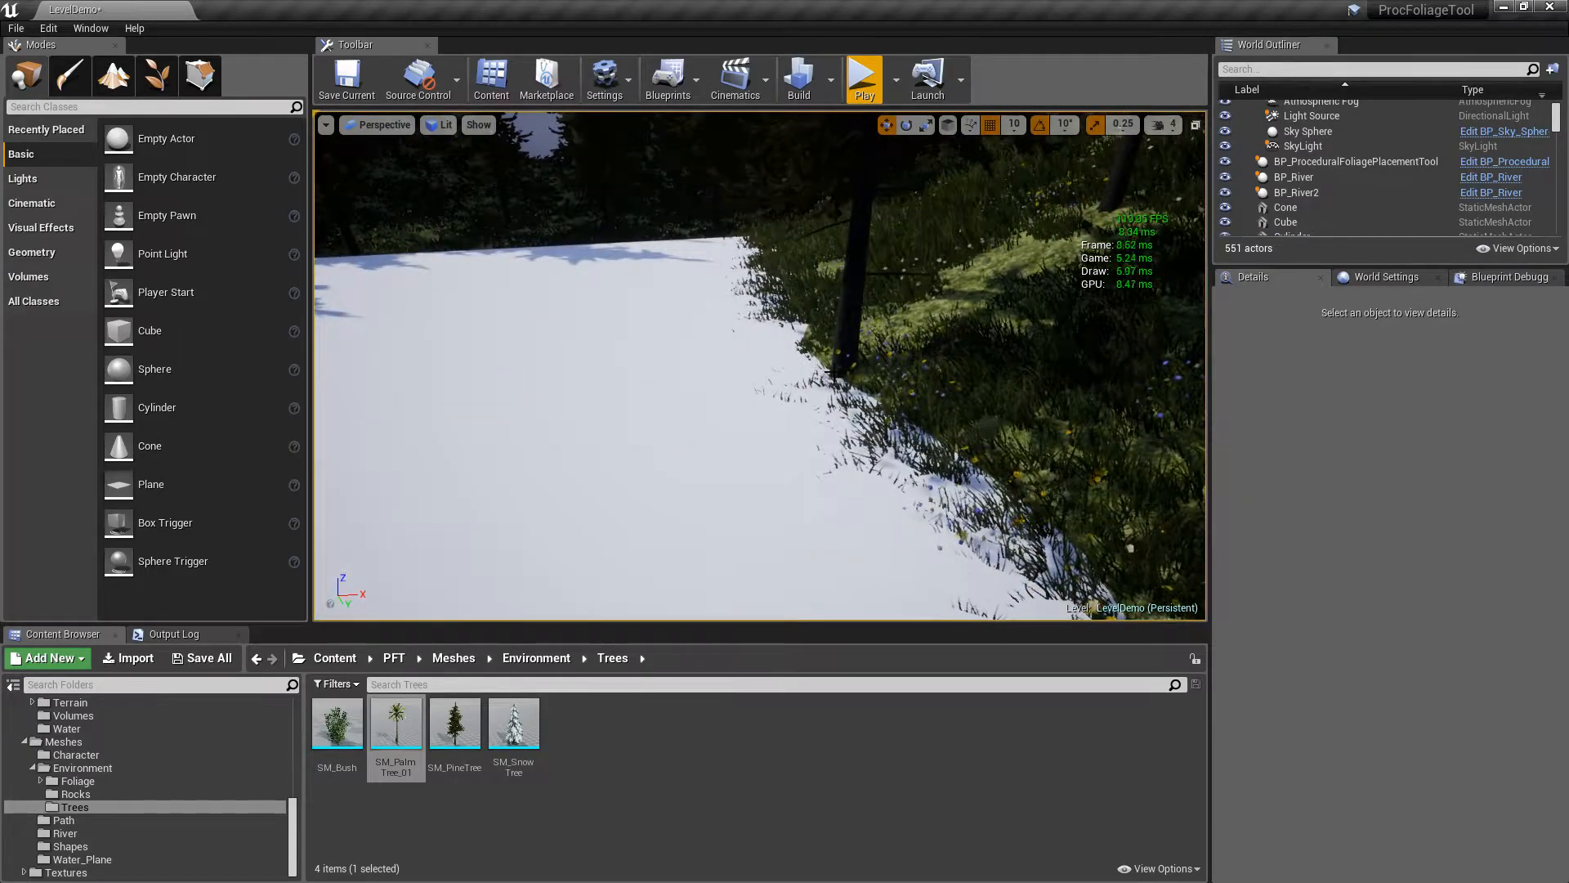
right_click_drag(783, 399, 765, 243)
key("w")
key("s")
key("s")
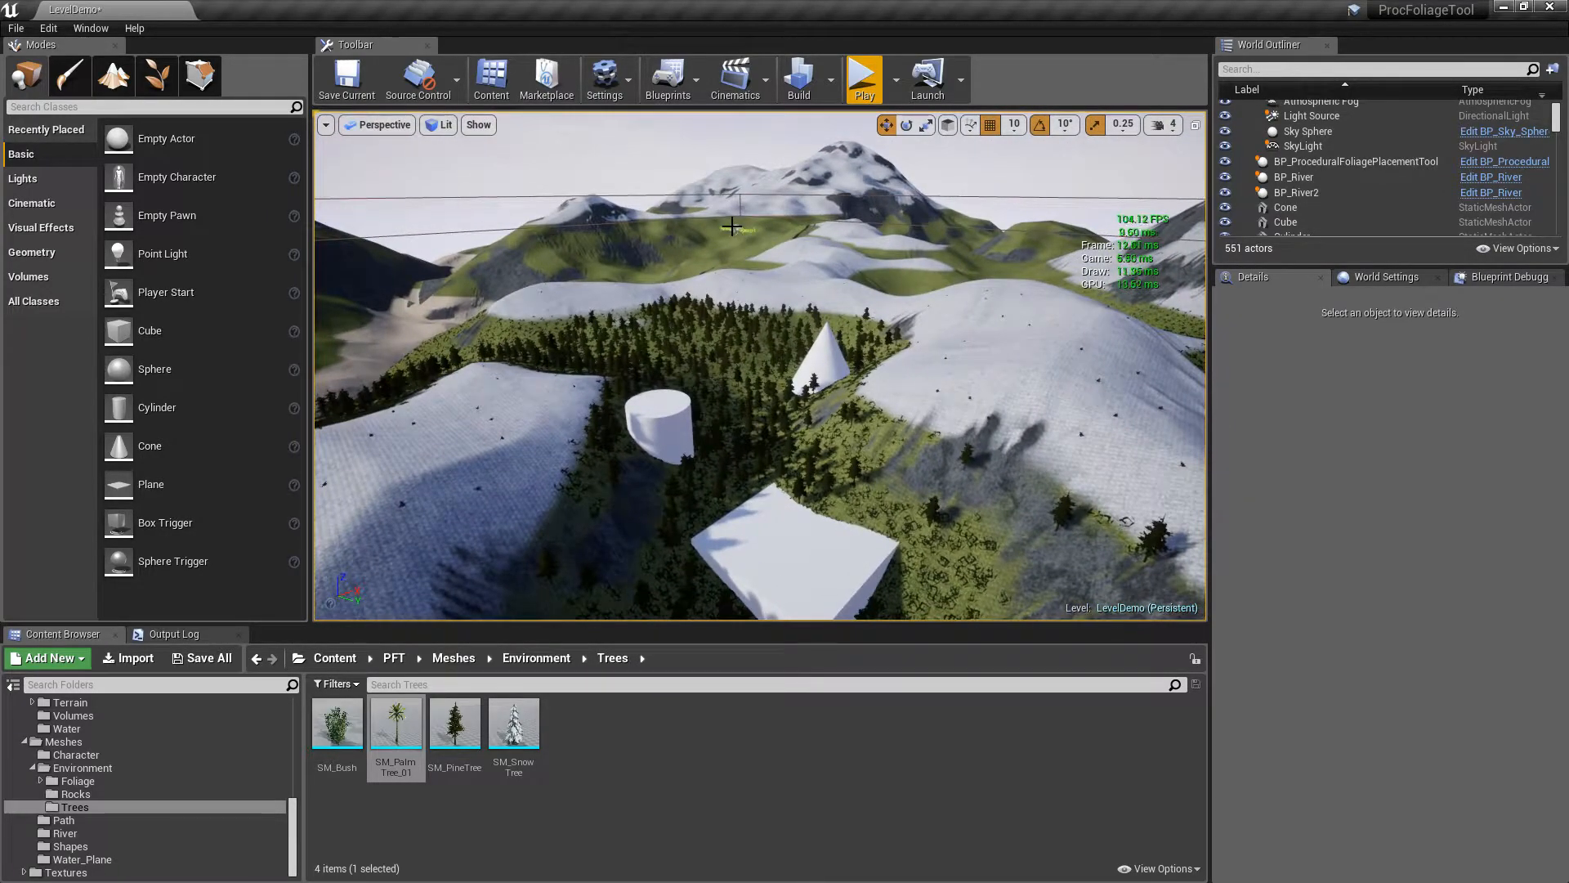
left_click(731, 227)
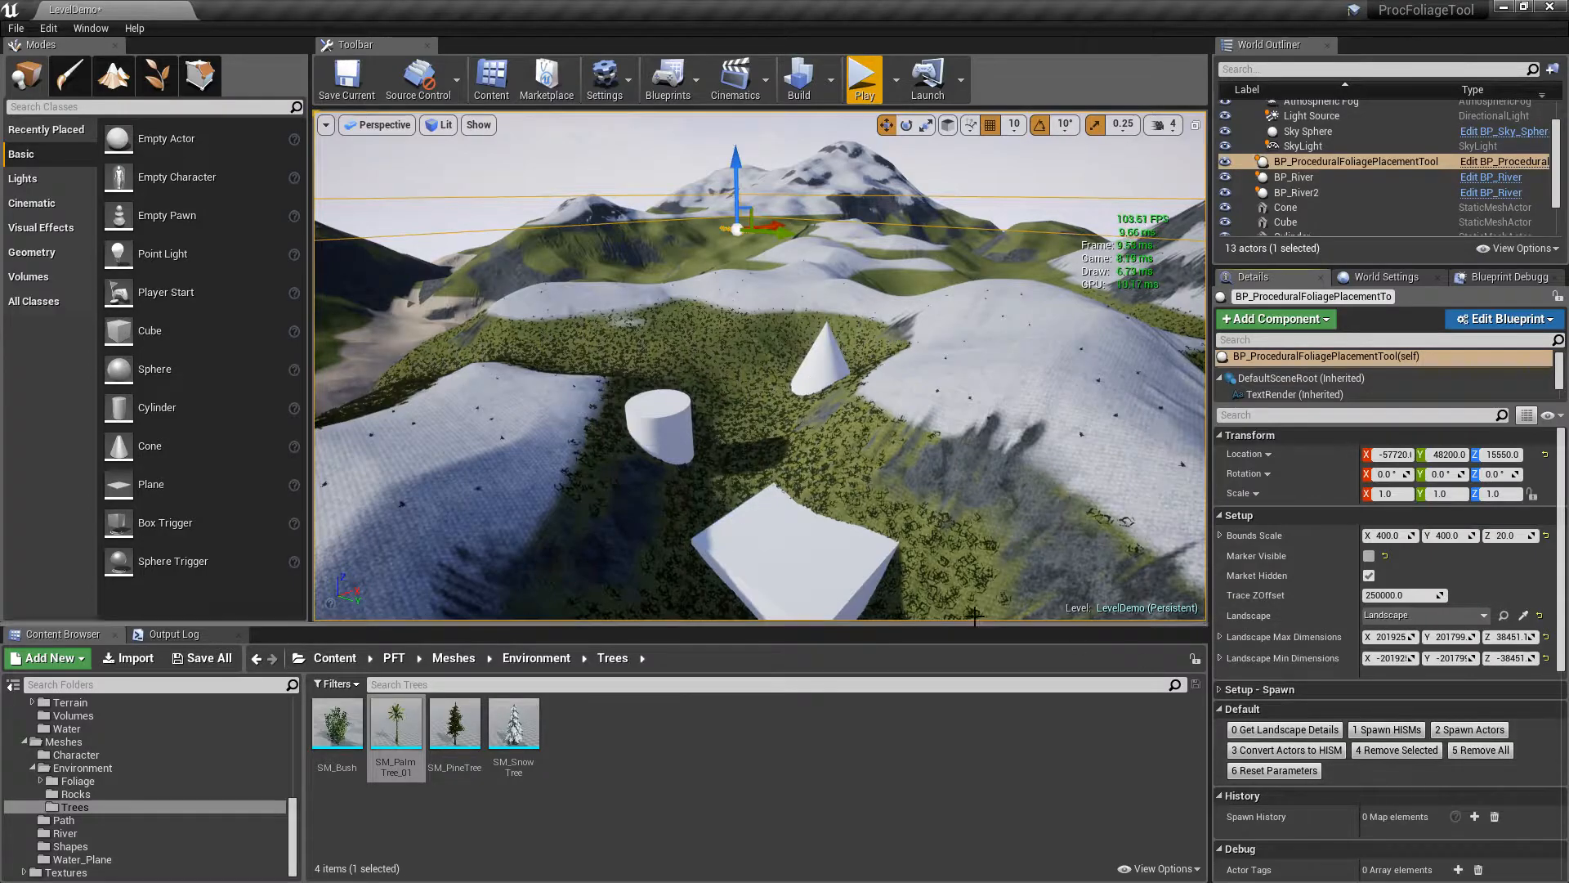
Scale the cube to 100 in X and 120 in Y, and raise it to a Z location of 8200
left_click(850, 570)
left_click(1408, 494)
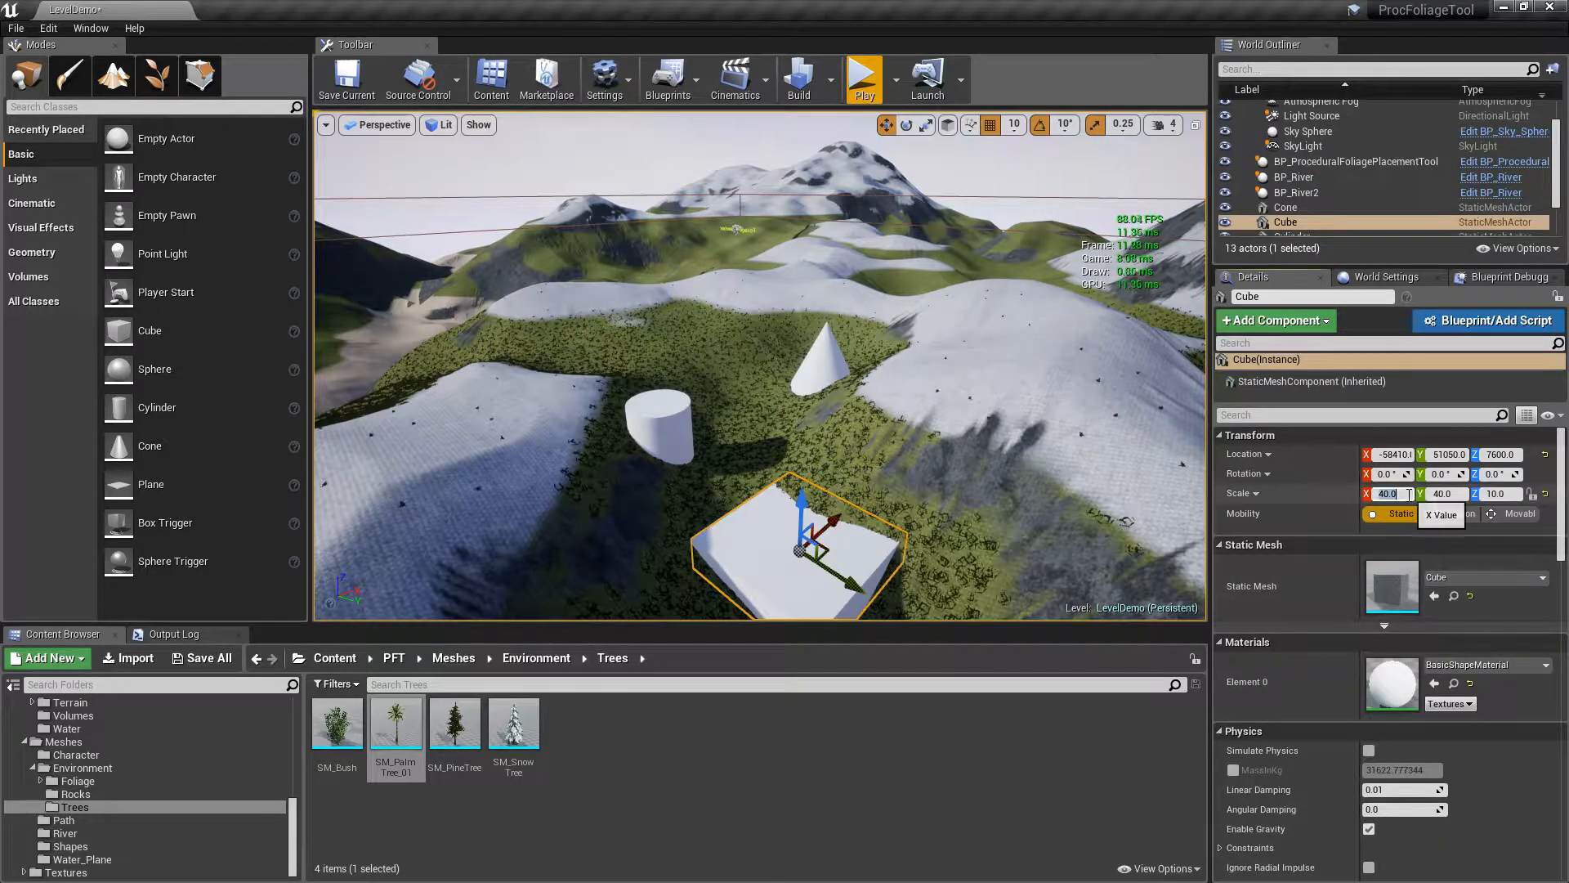
type("100")
key("Tab")
type("120")
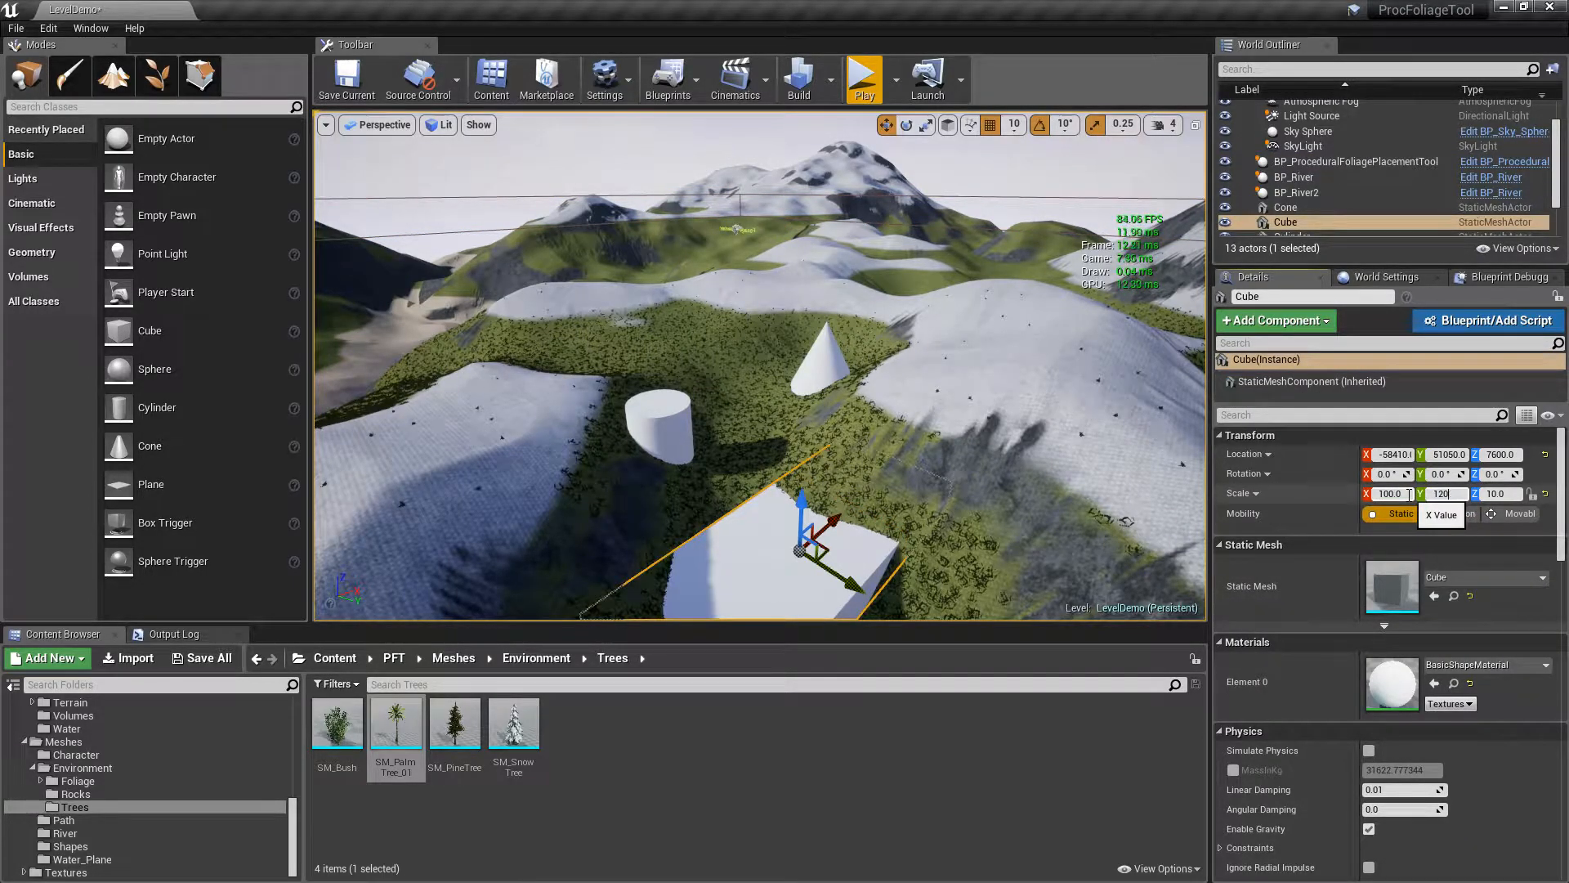
type("00")
key("Return")
right_click_drag(1144, 392, 1055, 445)
left_click_drag(839, 448, 839, 420)
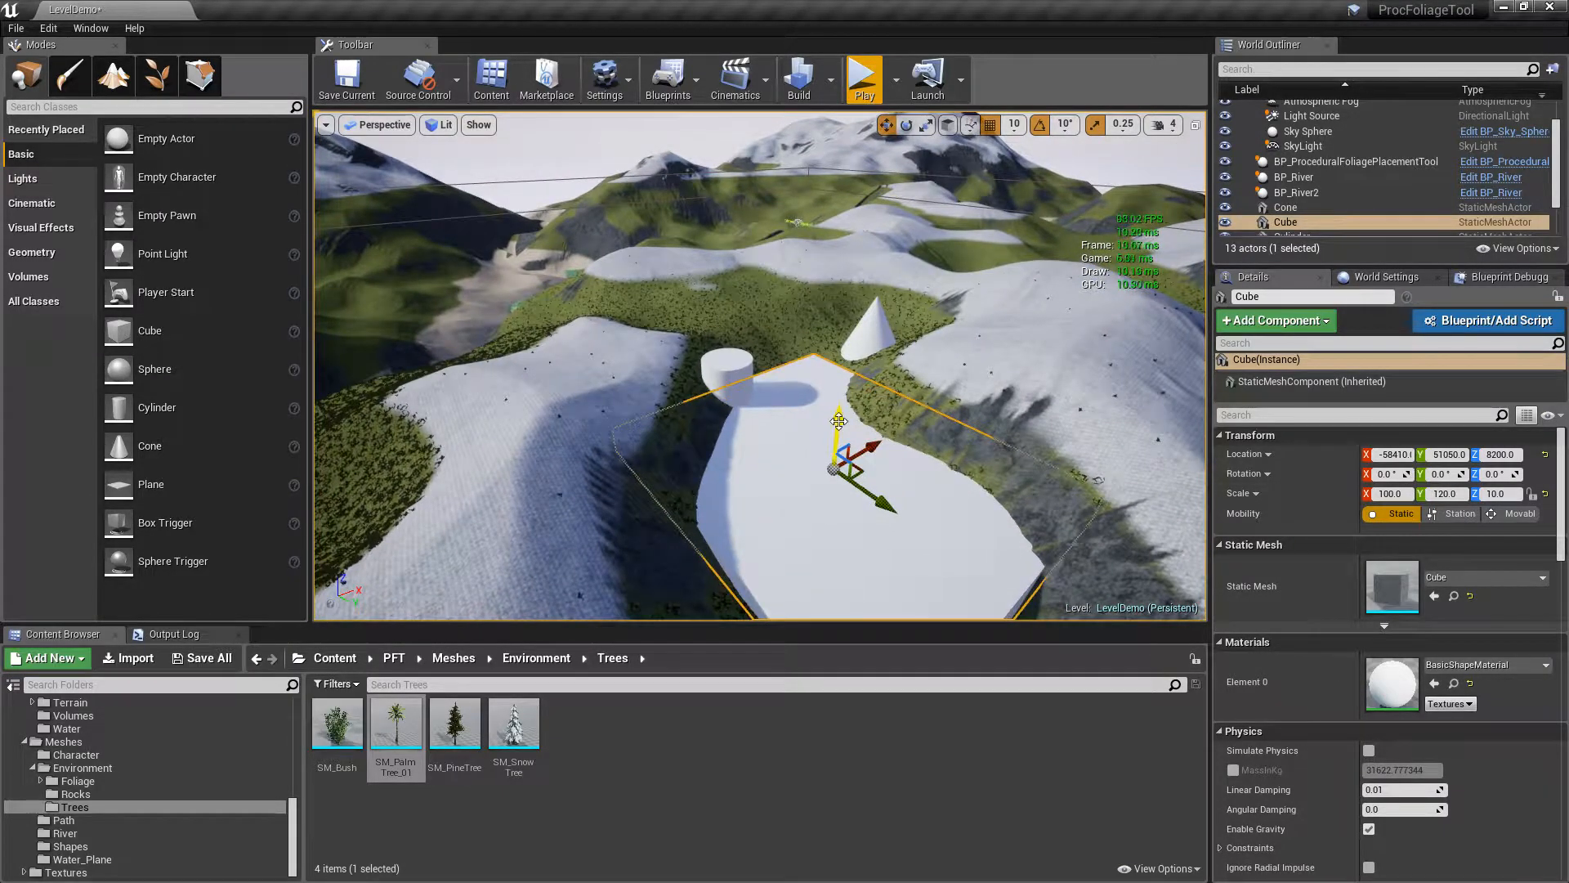
Reselect the foliage placement tool and spawn several batches of pine tree actors around the enlarged cube
left_click(791, 220)
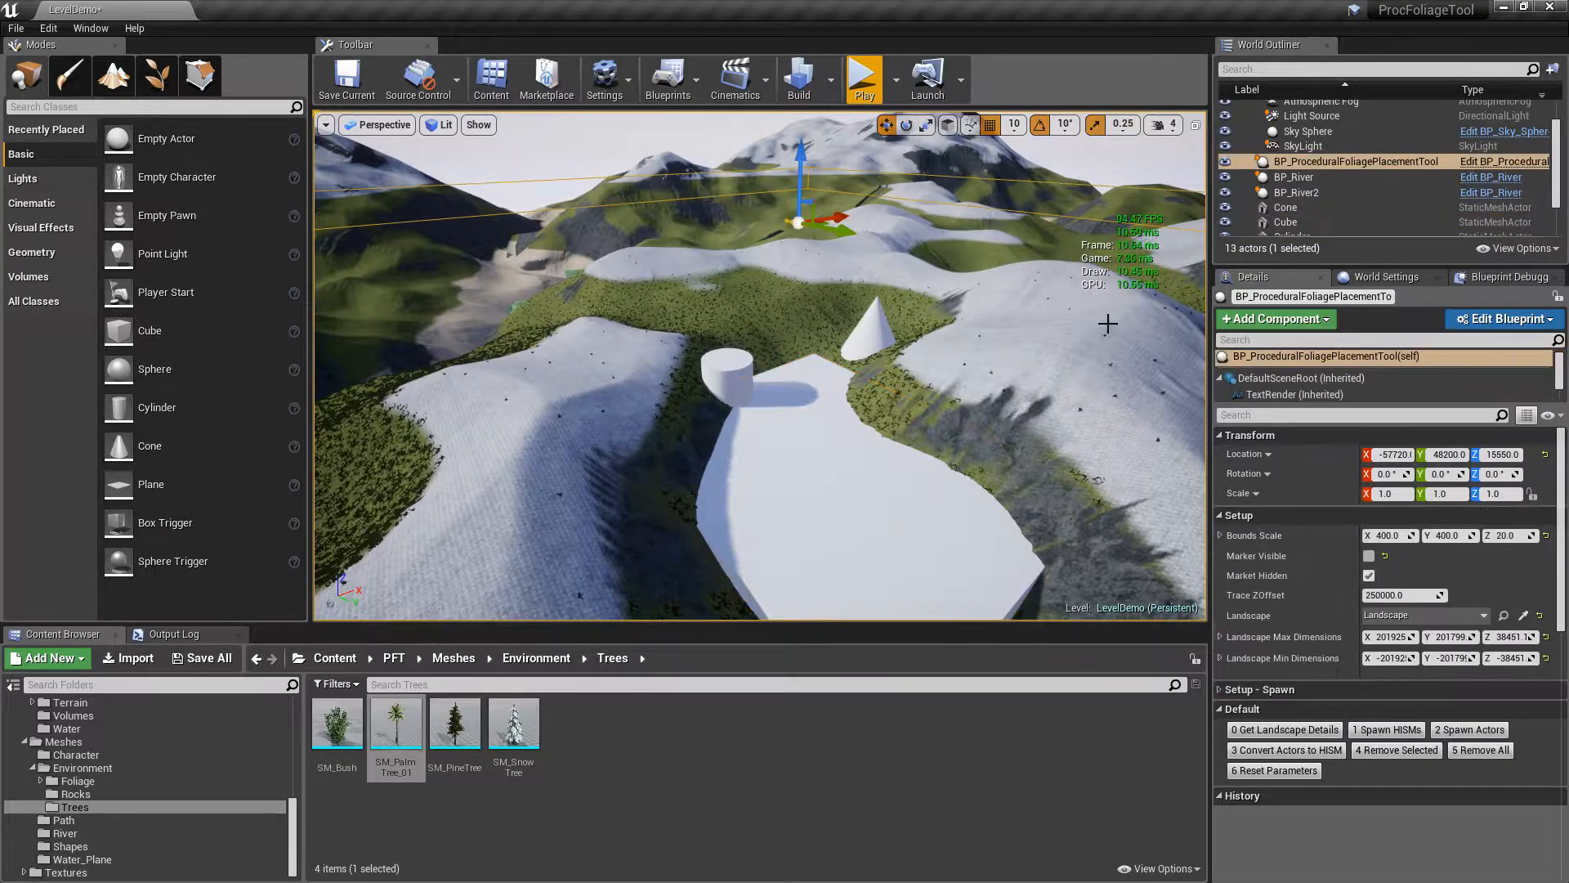
left_click(1488, 734)
left_click(1488, 731)
left_click(1487, 731)
left_click(1487, 731)
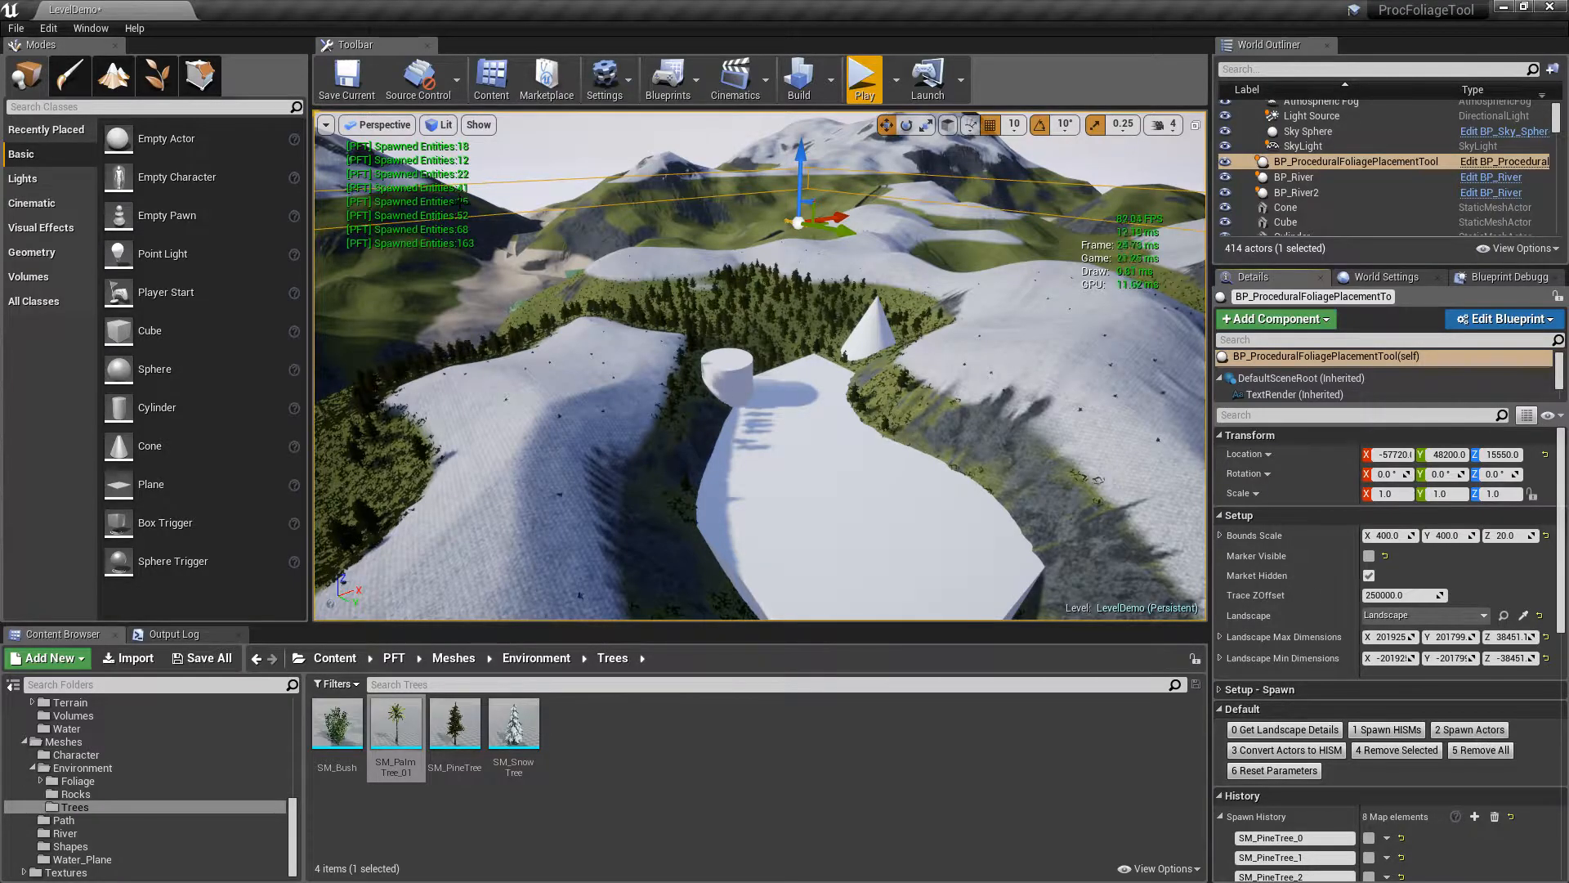
Examine the surface and edges of the enlarged cube for pine trees, and reselect the foliage placement tool
key("w")
right_click_drag(601, 238, 760, 258)
key("s")
key("w")
key("w")
right_click(1051, 346)
right_click_drag(1051, 347, 879, 397)
key("w")
key("w")
key("s")
key("w")
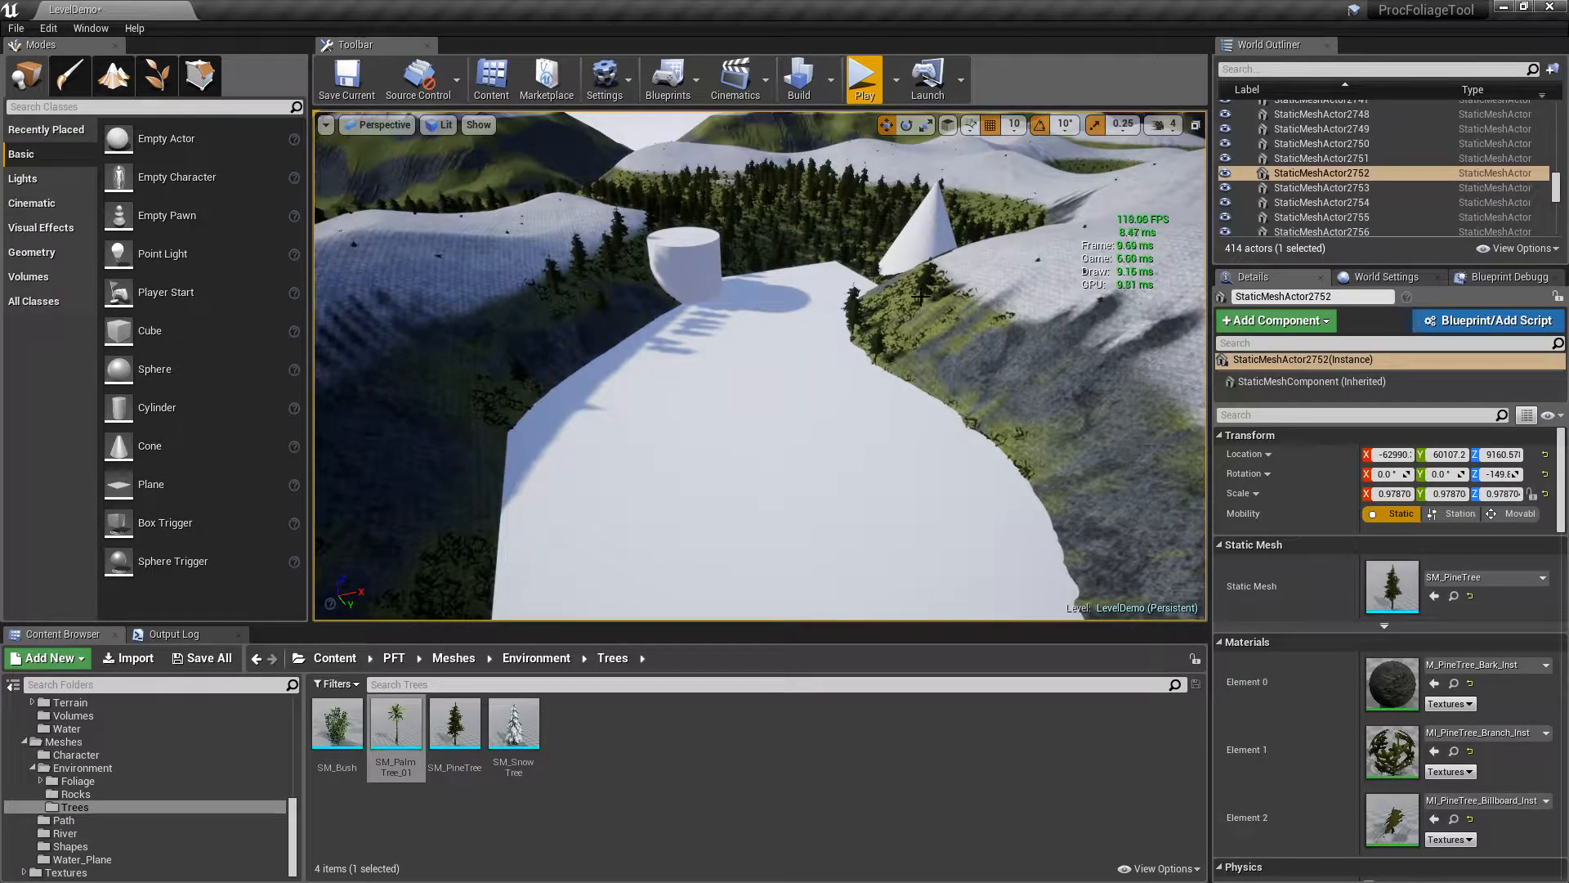
key("s")
right_click_drag(803, 343, 743, 254)
left_click(709, 218)
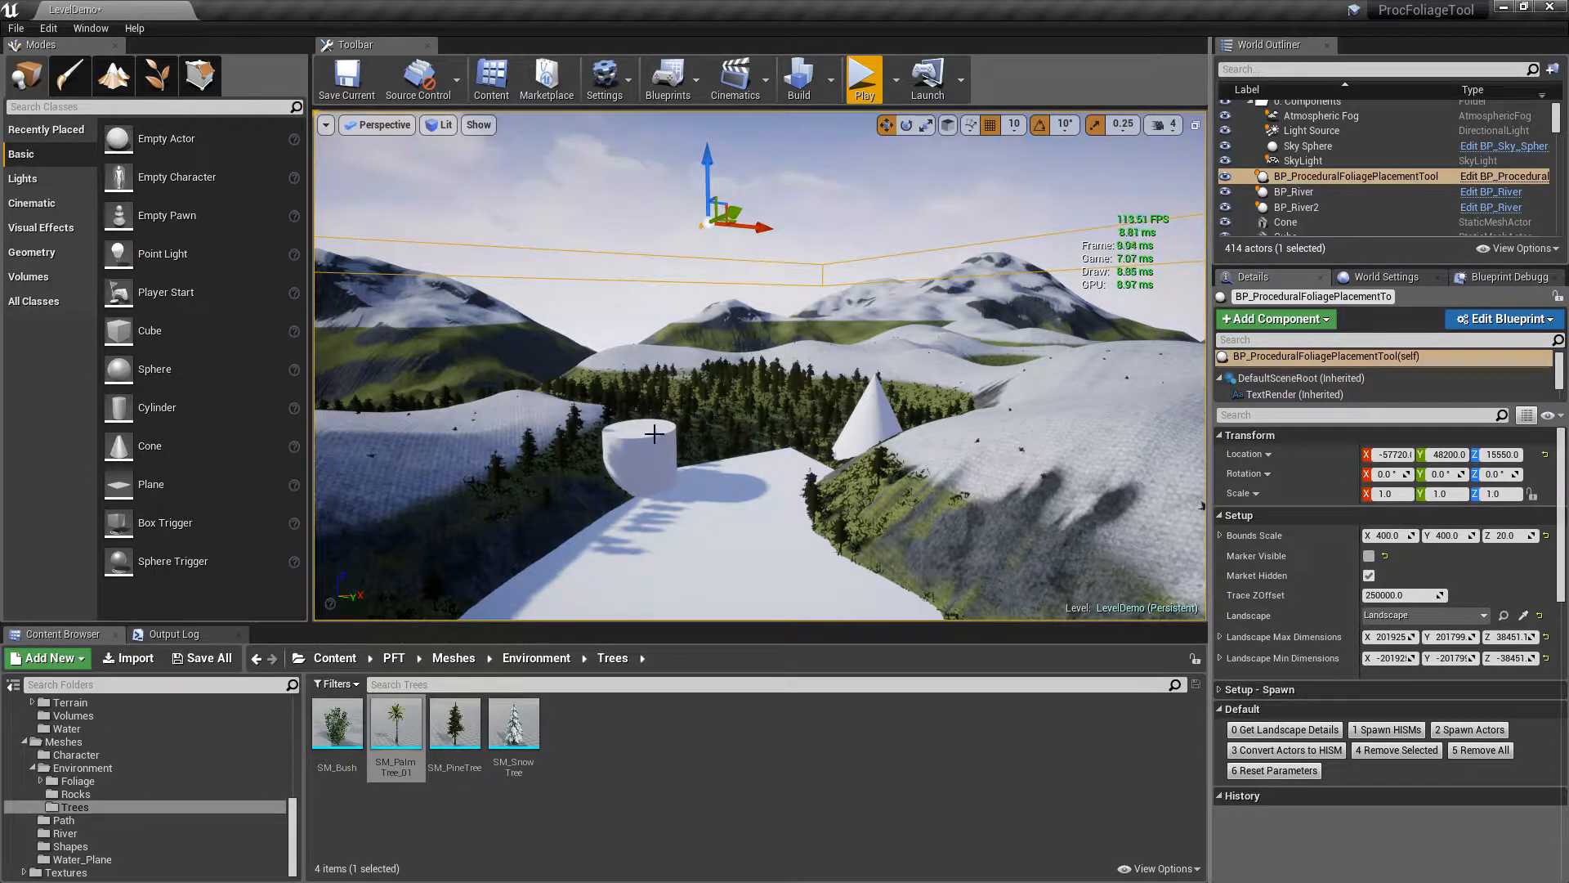
Set the cube's X and Y scale to 30
left_click(722, 517)
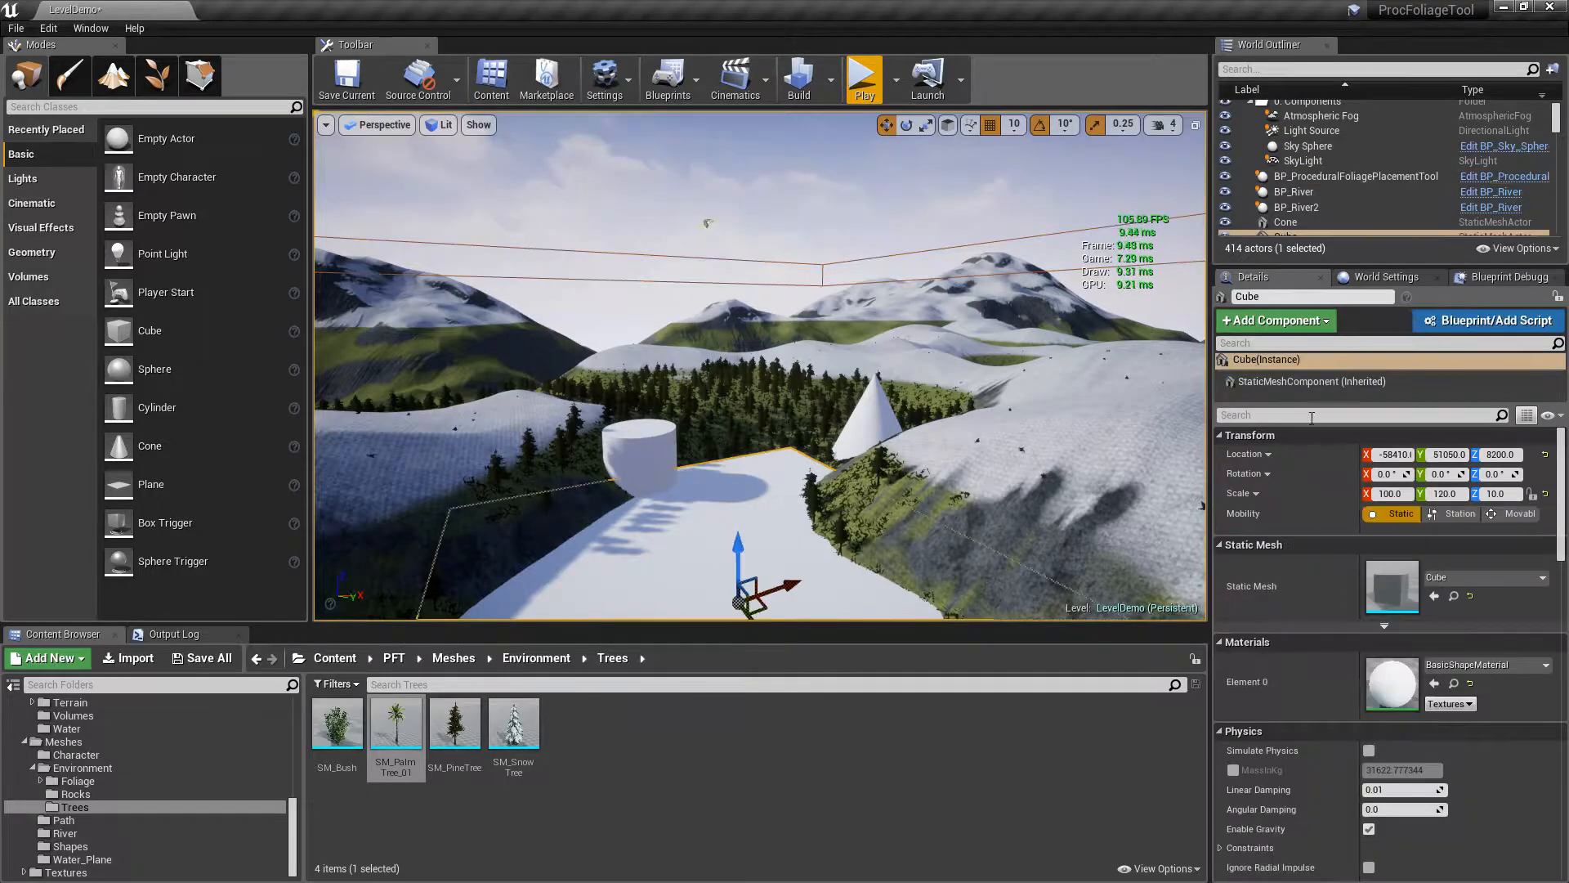
left_click(1390, 493)
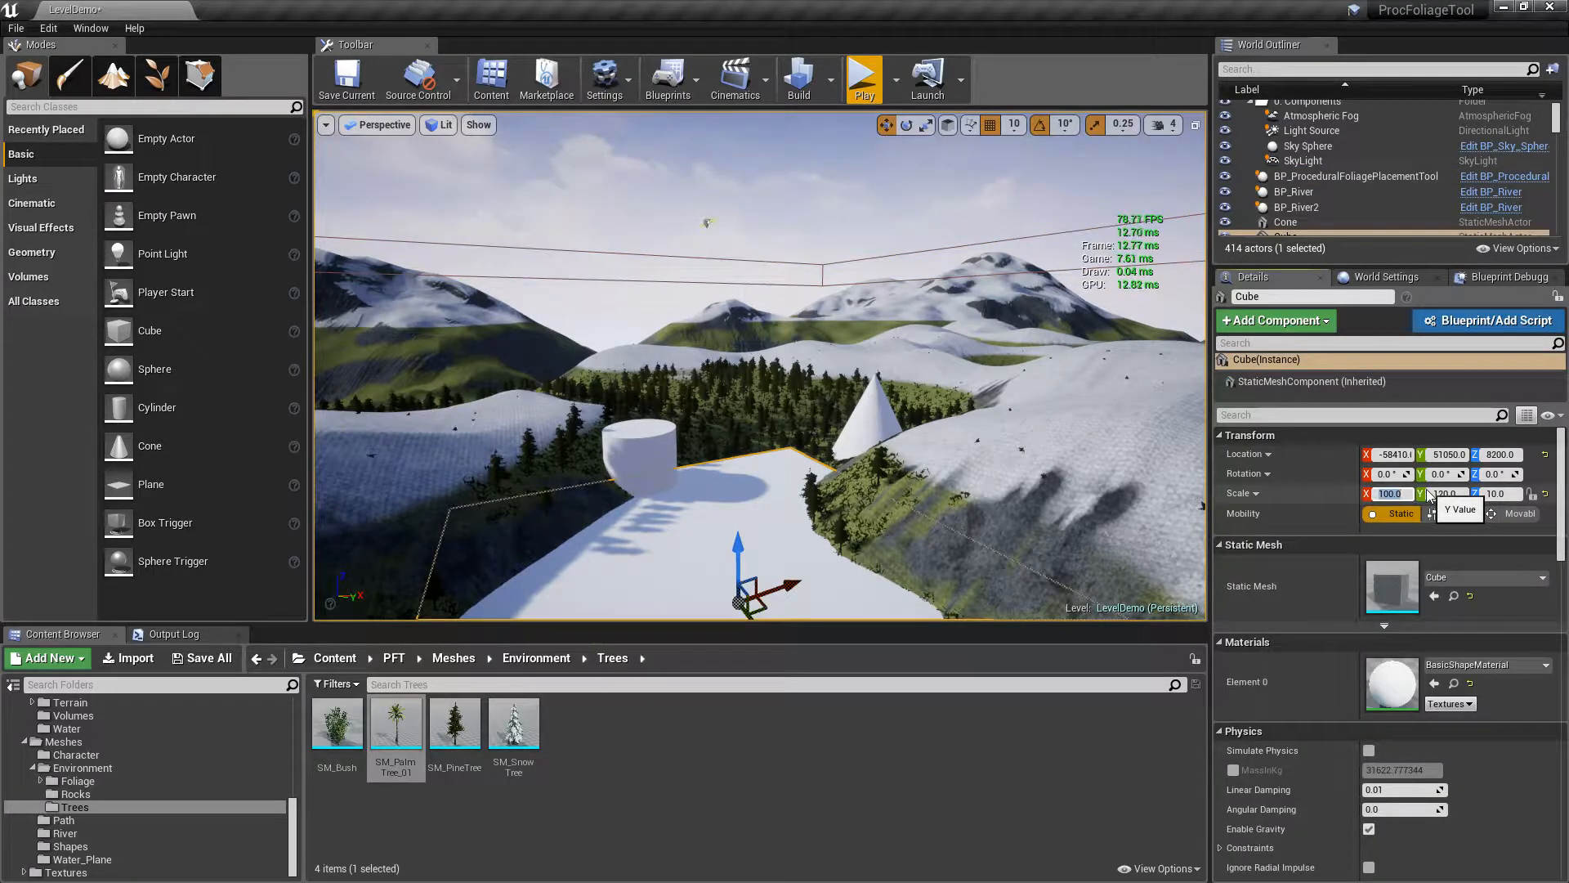
type("30")
key("Tab")
type("30")
key("Return")
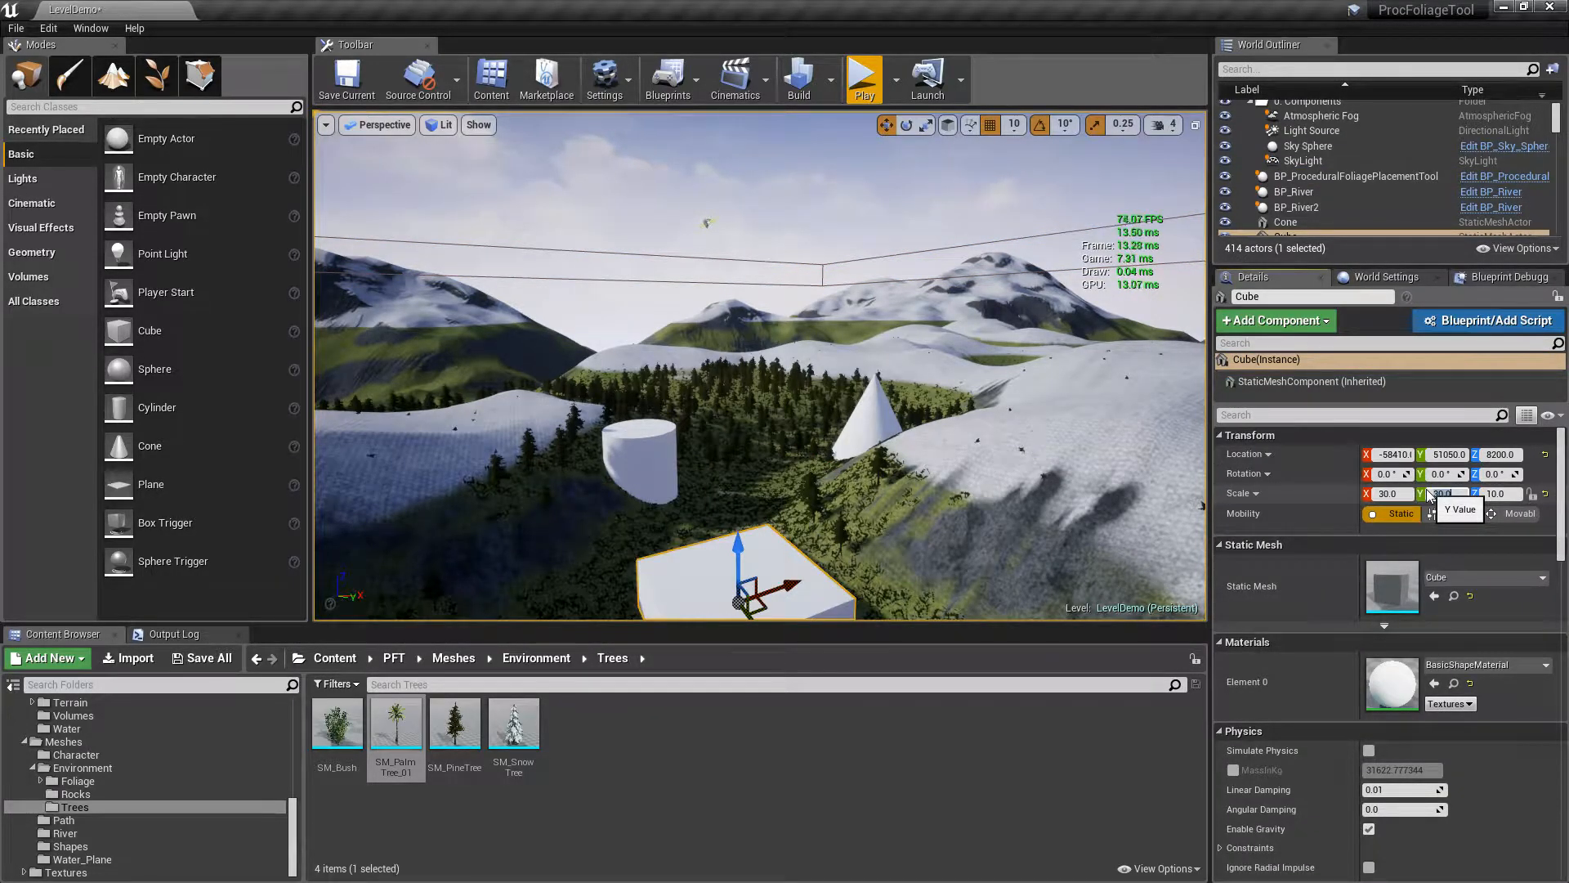
left_click(1432, 495)
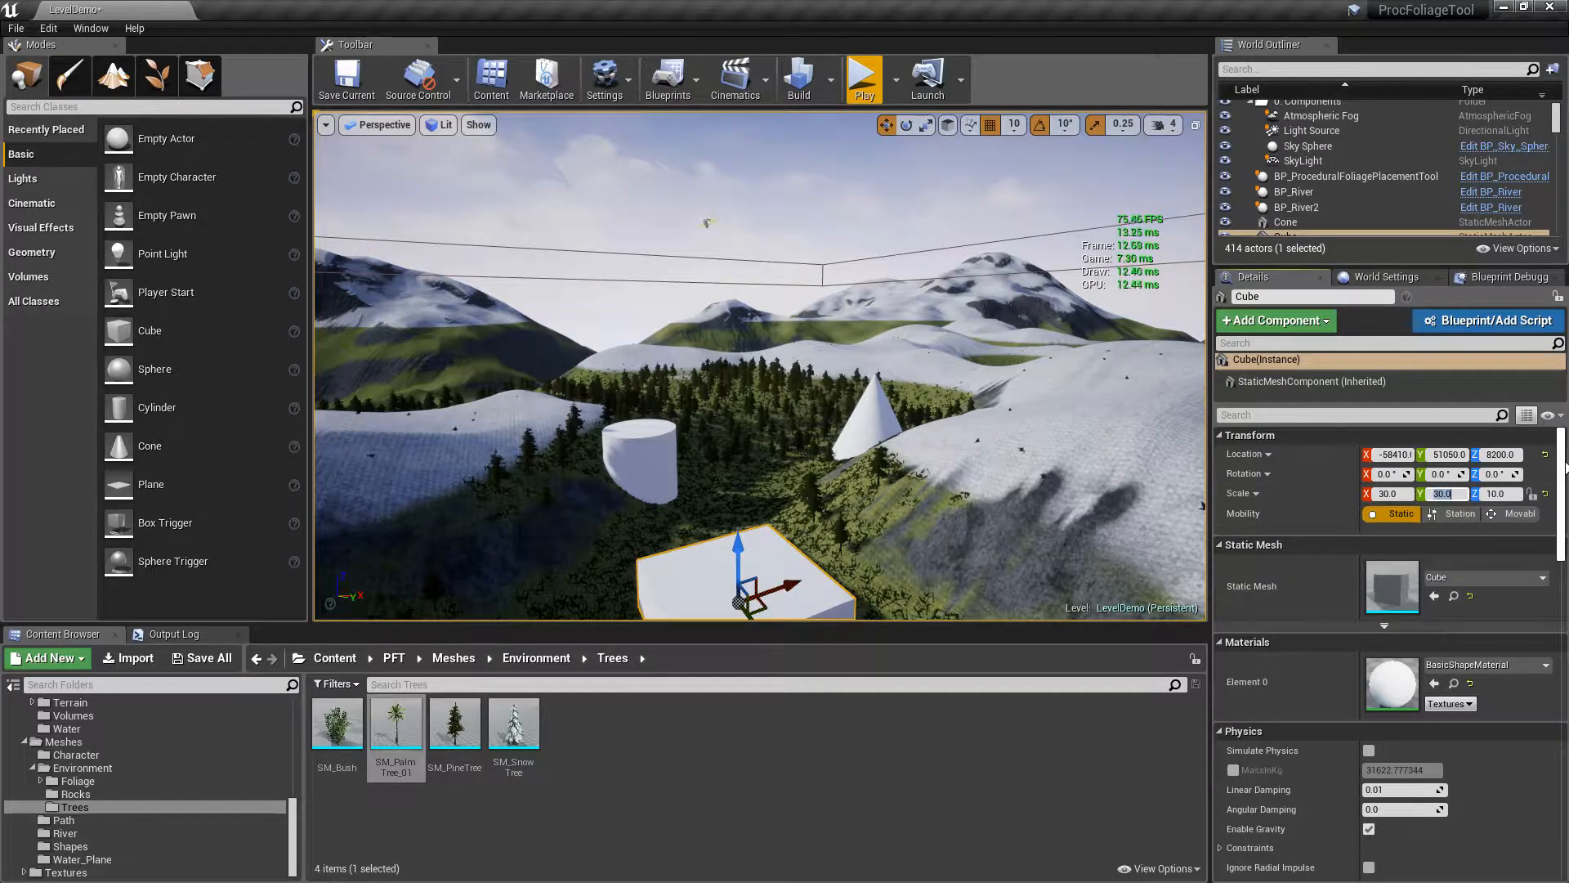
Select the cylinder, cone and cube in turn to point them out as obstacles, and clear the selection
left_click(643, 457)
left_click(871, 414)
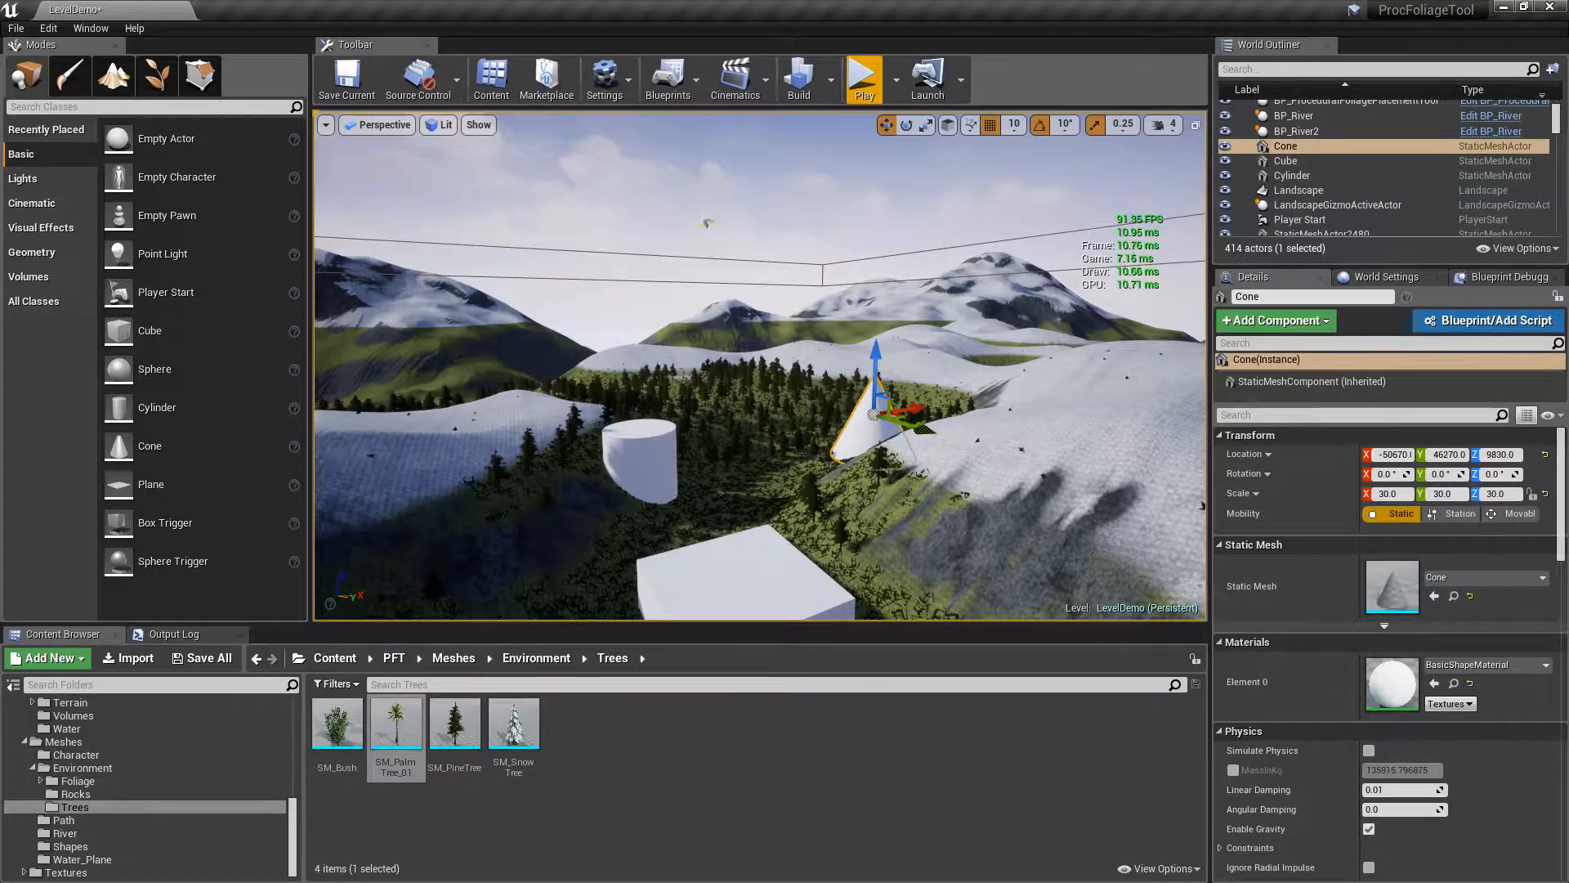
left_click(729, 576)
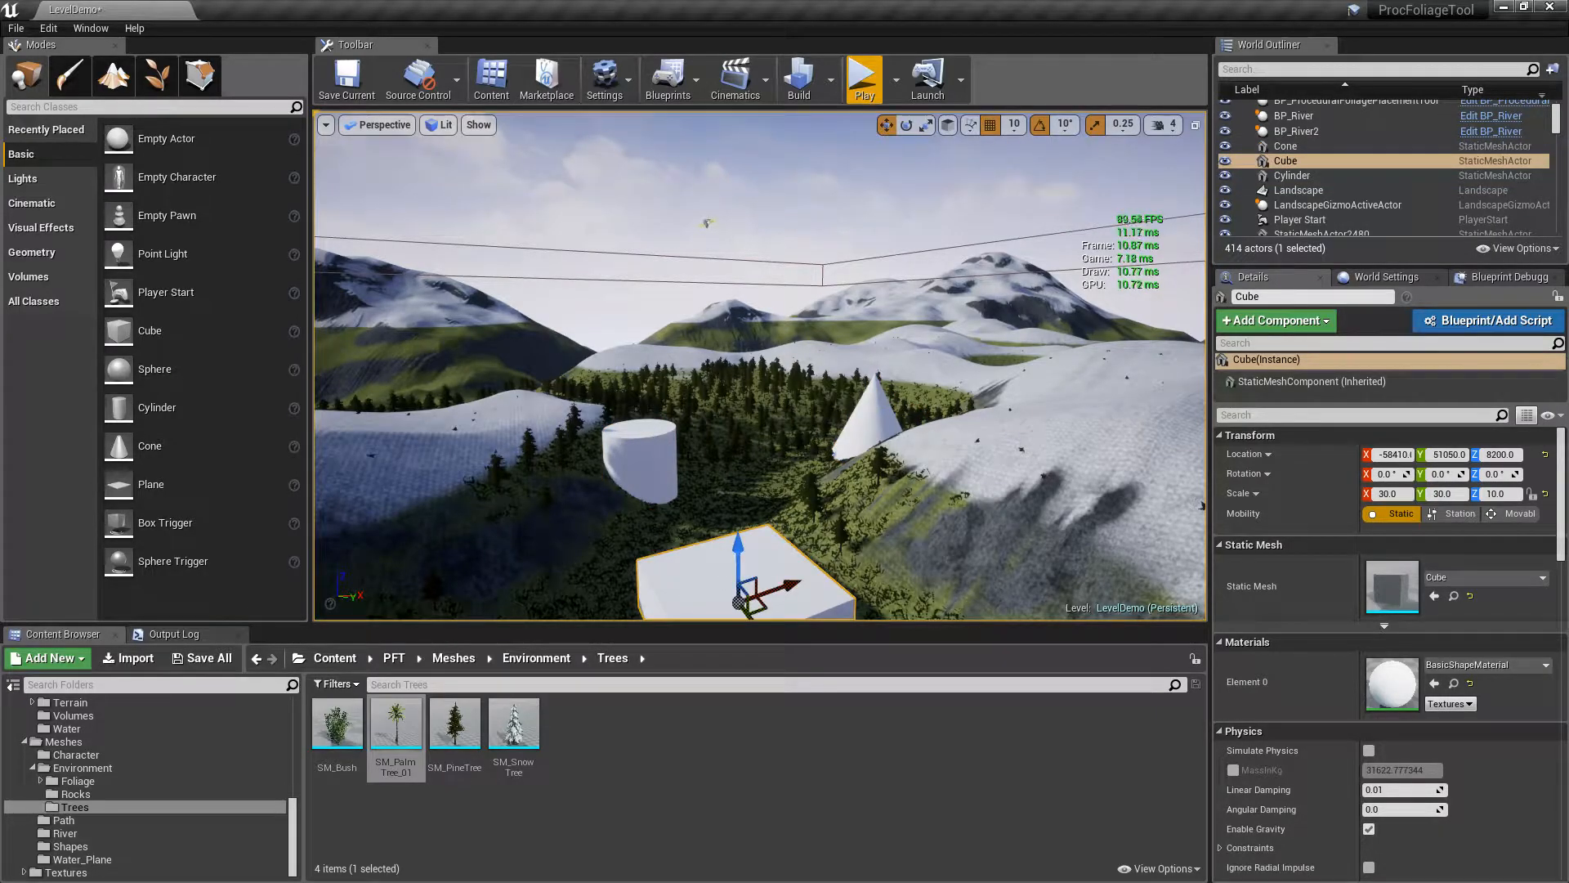
left_click(645, 449)
left_click(866, 415)
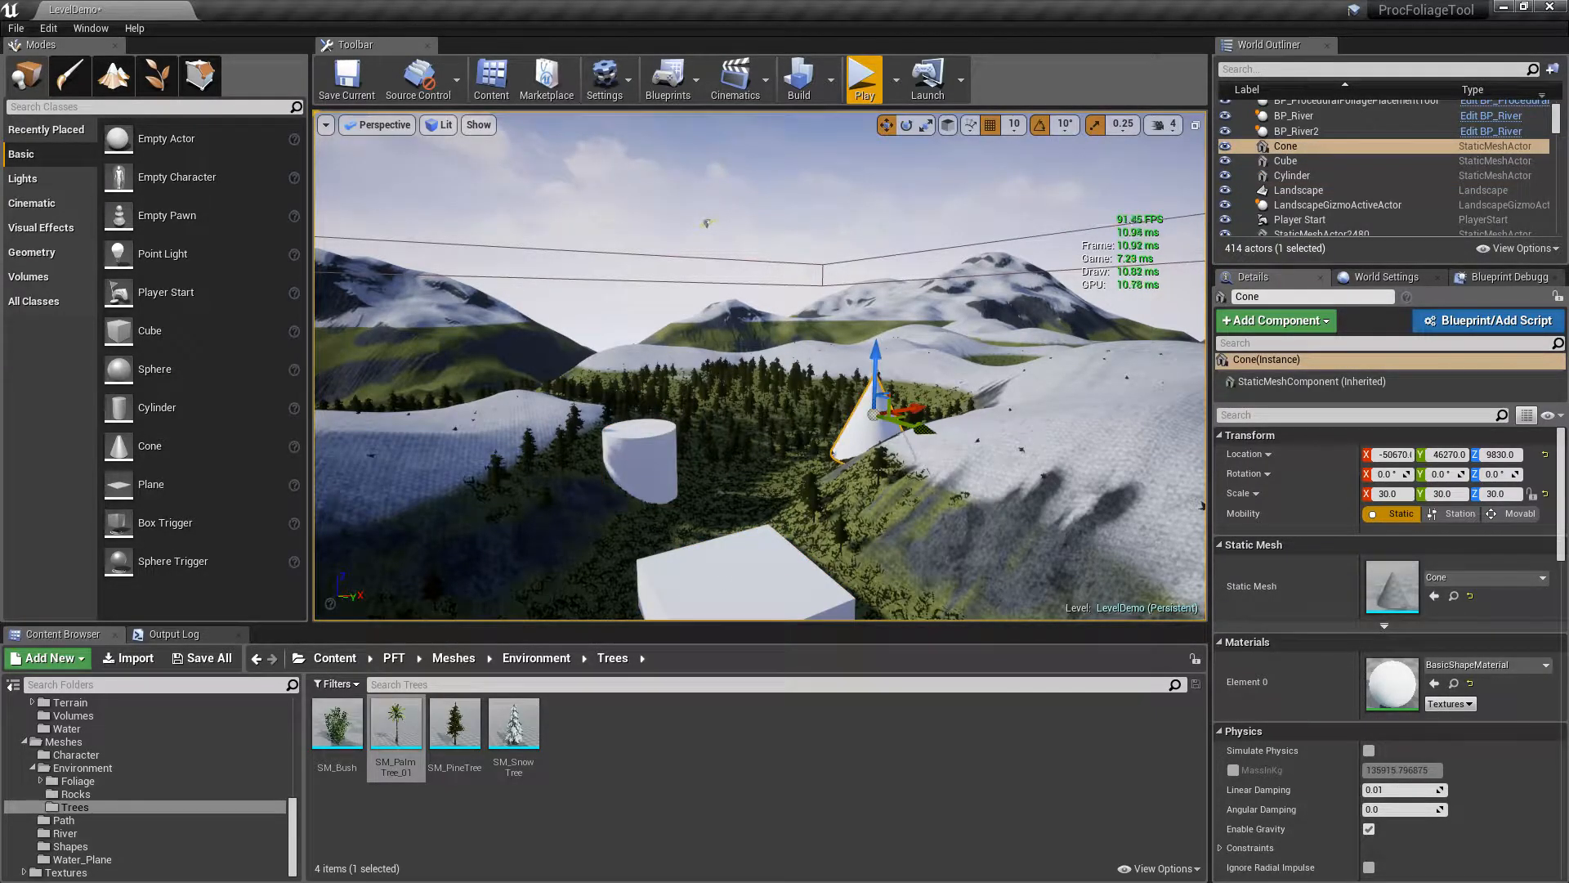
key("Escape")
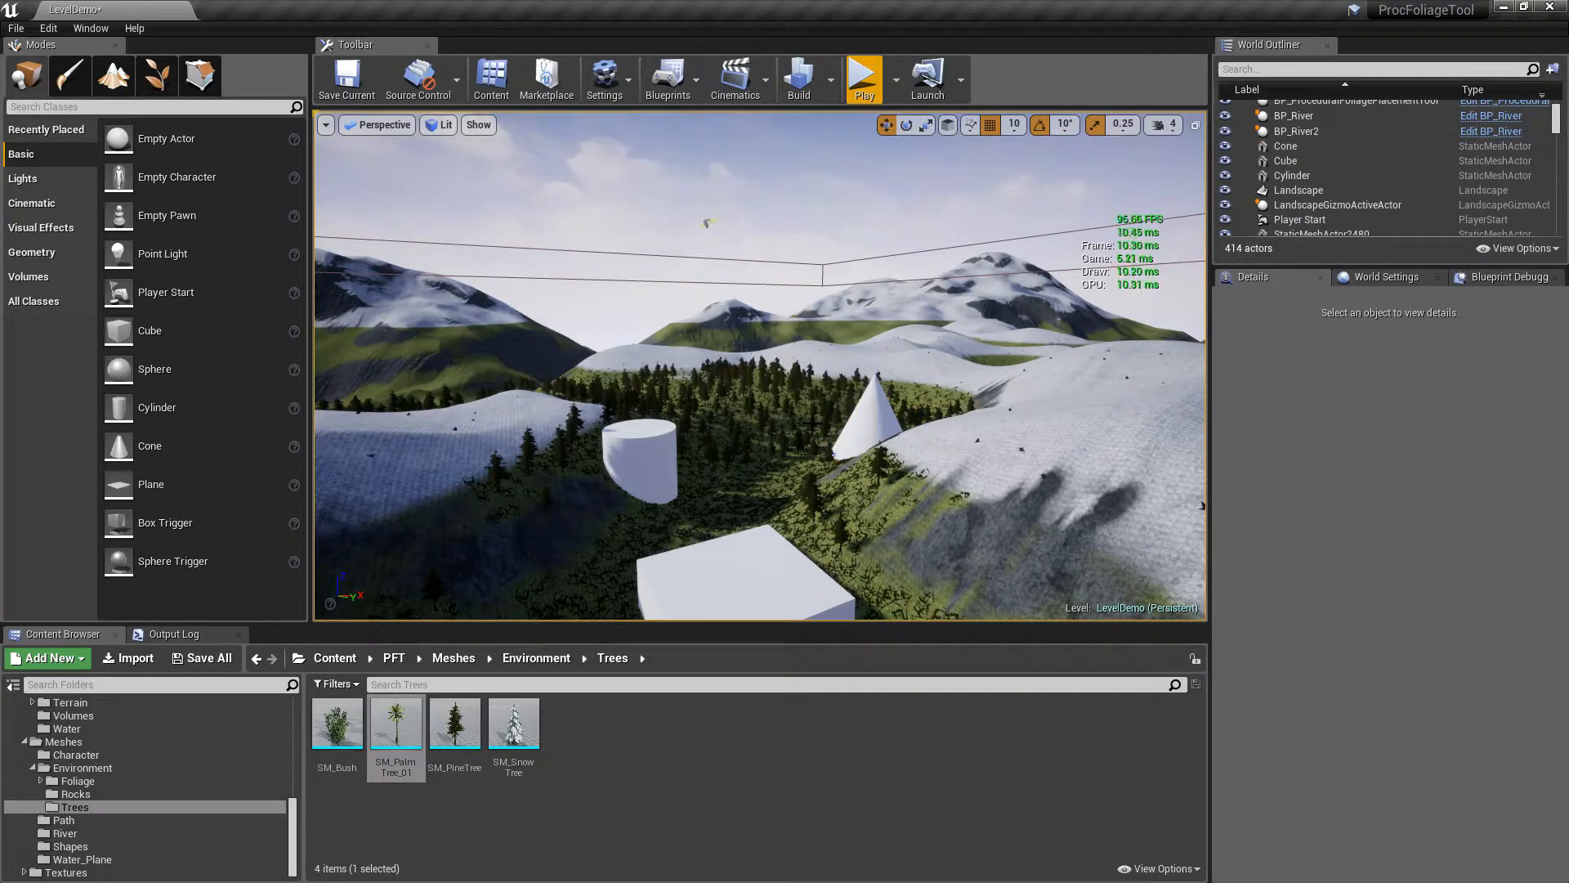
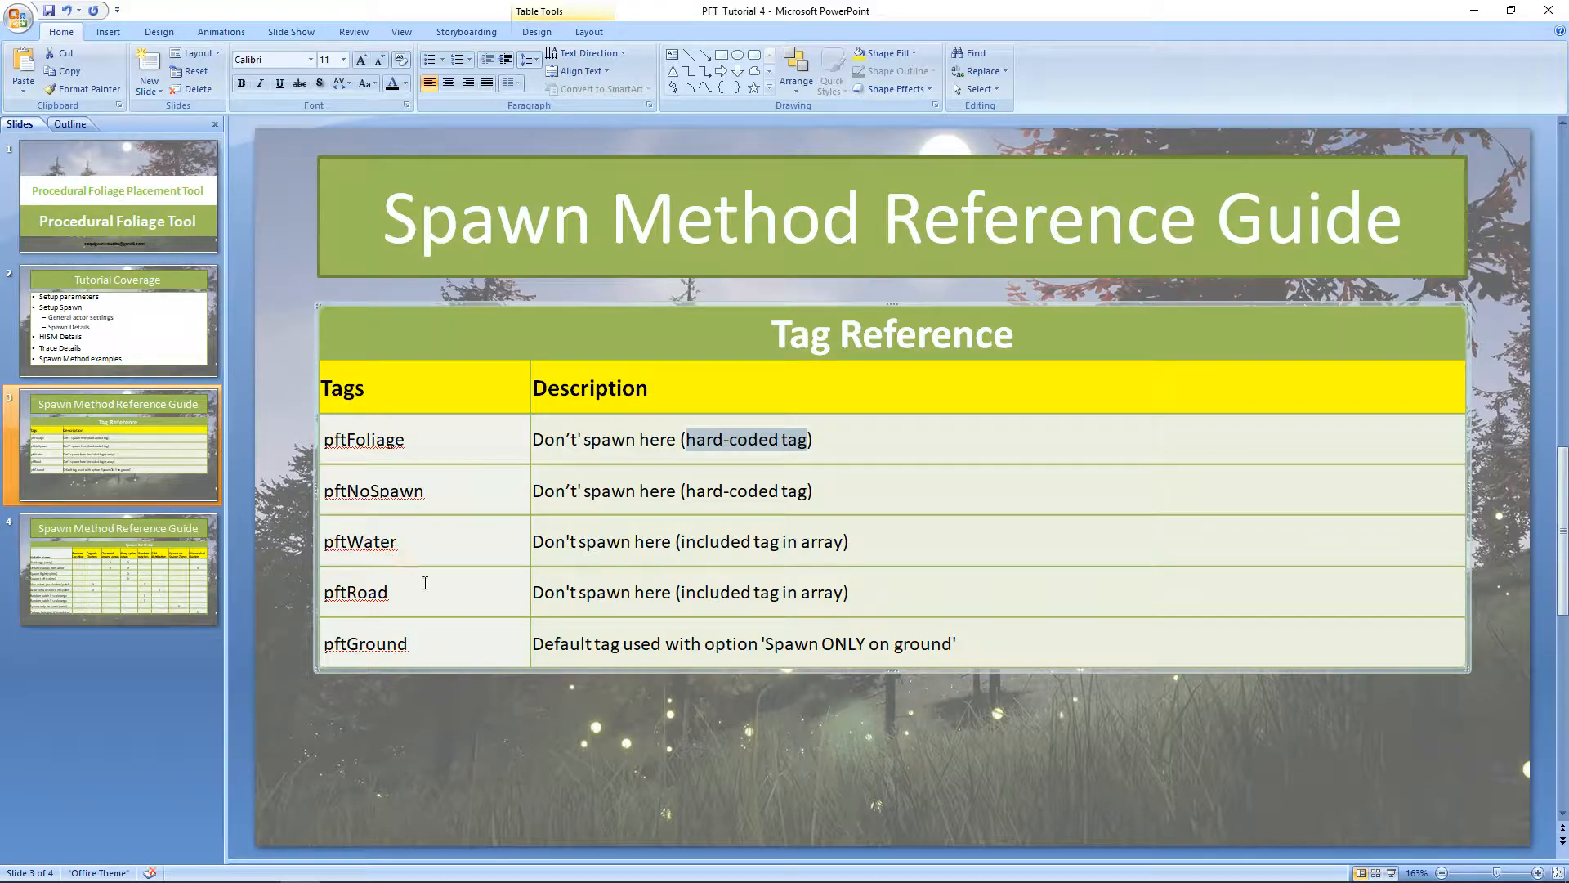
Highlight the pftWater and pftRoad descriptions on the PowerPoint tag slide, and look up the river's actor tags in the Unreal level
left_click_drag(898, 585, 649, 535)
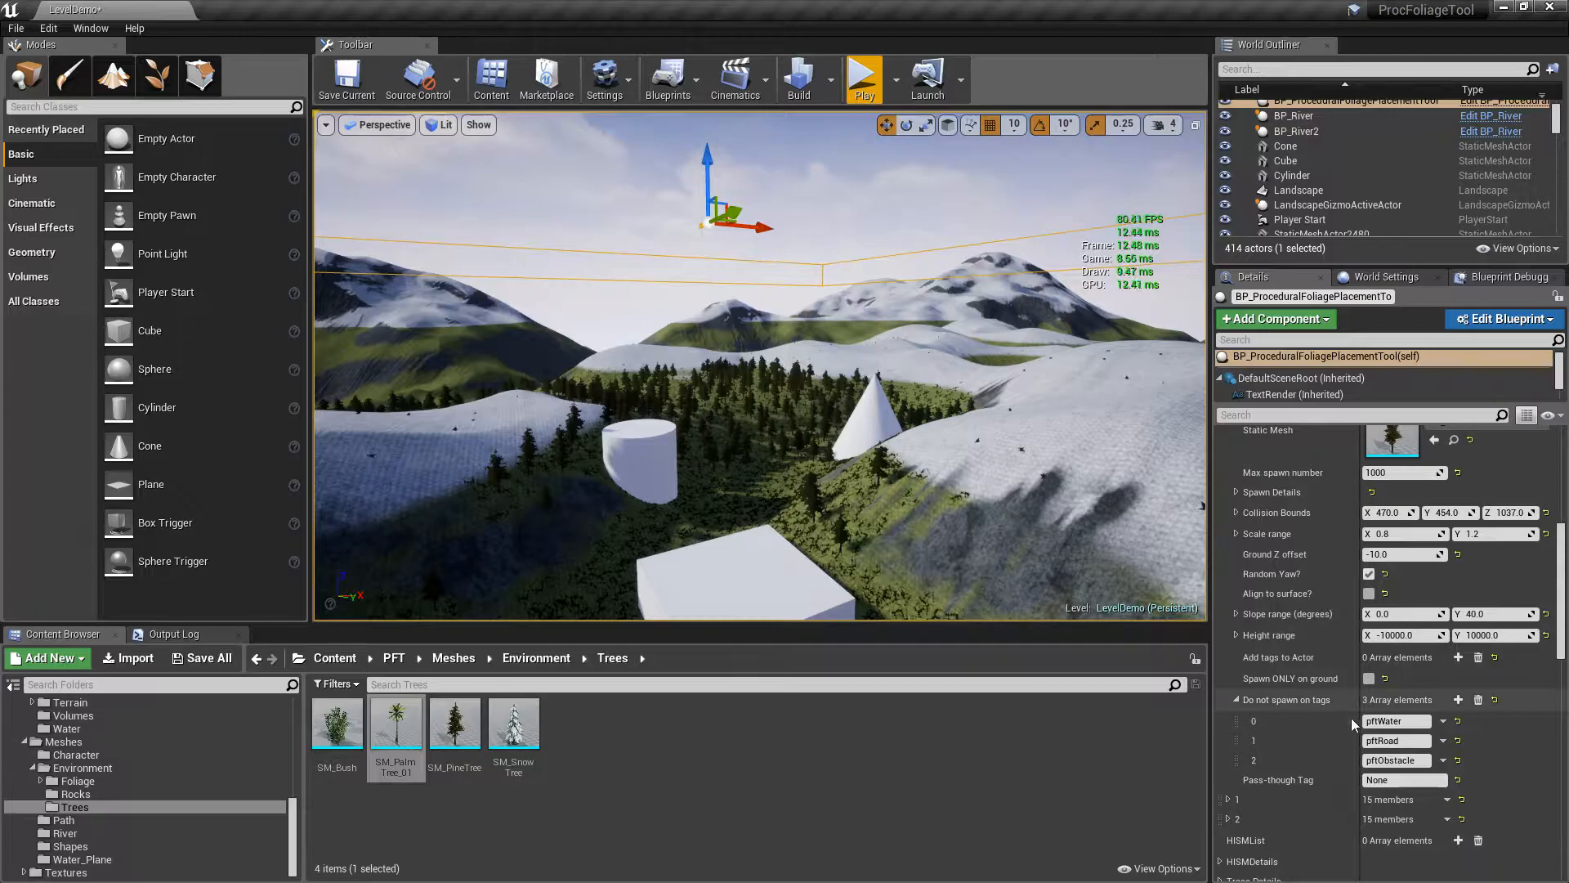
right_click_drag(1063, 490, 1017, 509)
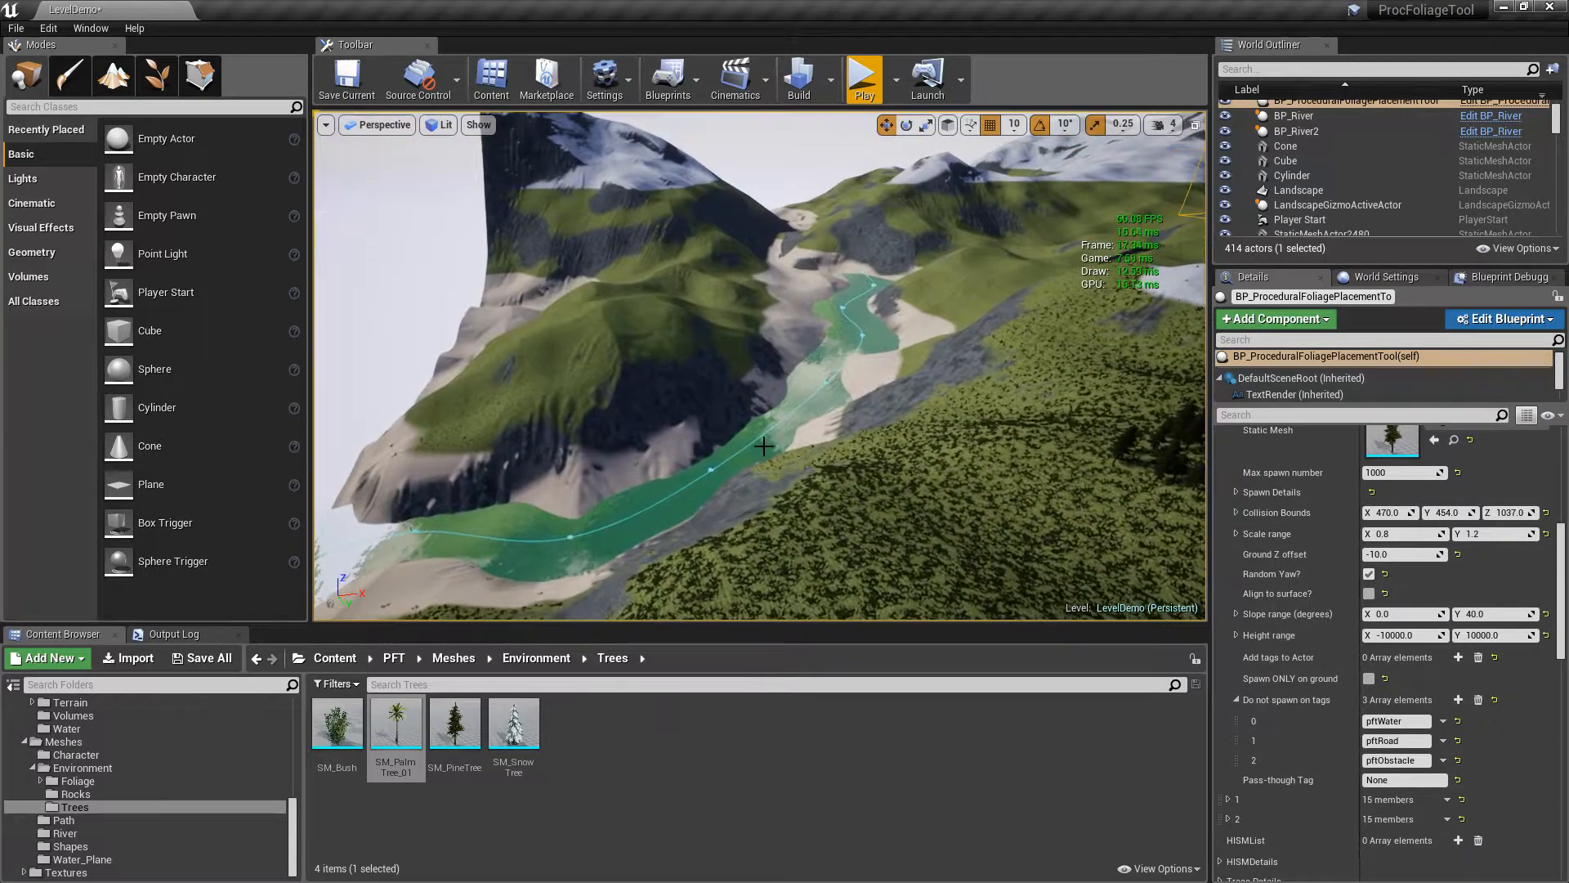
left_click(805, 396)
left_click(1282, 415)
type("tag")
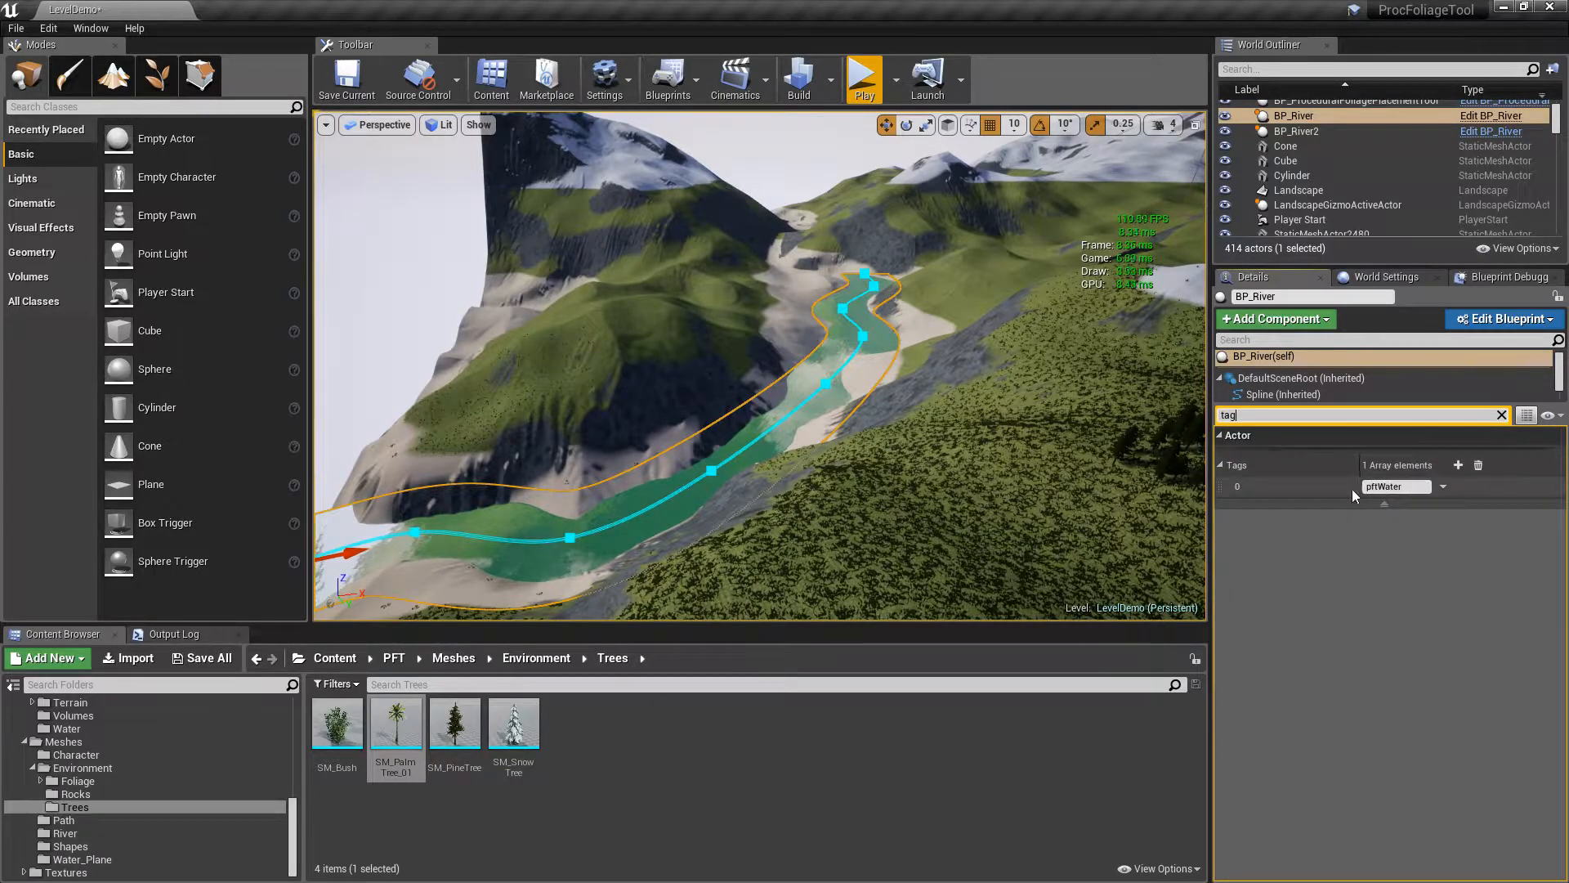
right_click_drag(1062, 483, 1152, 572)
left_click(1502, 415)
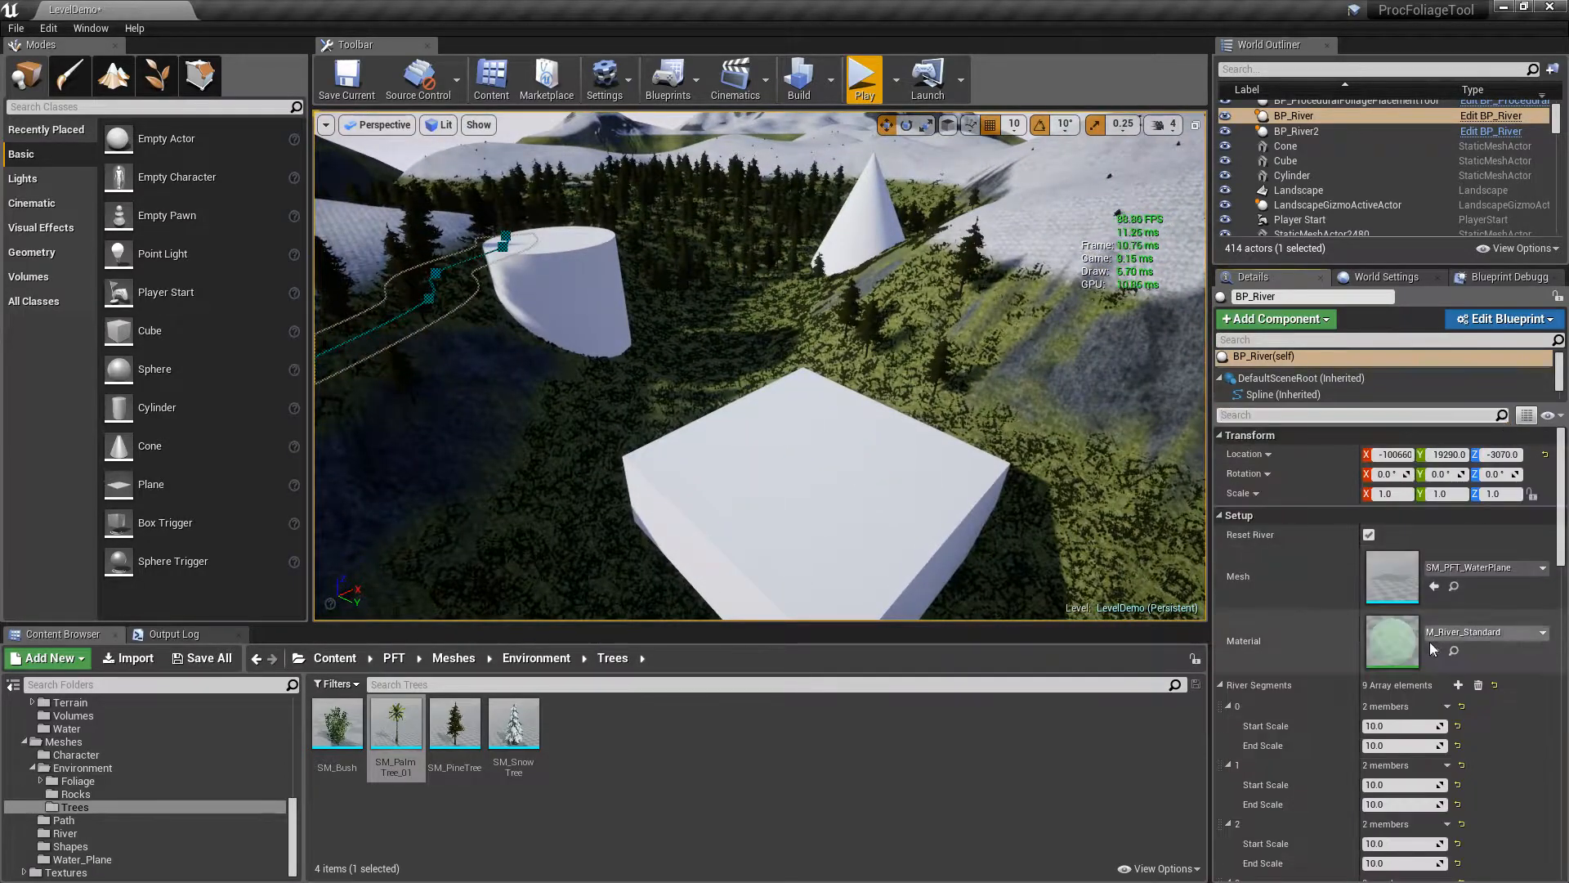
Reselect the foliage placement tool, and highlight the pftGround tag and its 'Spawn ONLY on ground' option on the PowerPoint tag slide
right_click_drag(777, 409, 763, 228)
left_click(755, 219)
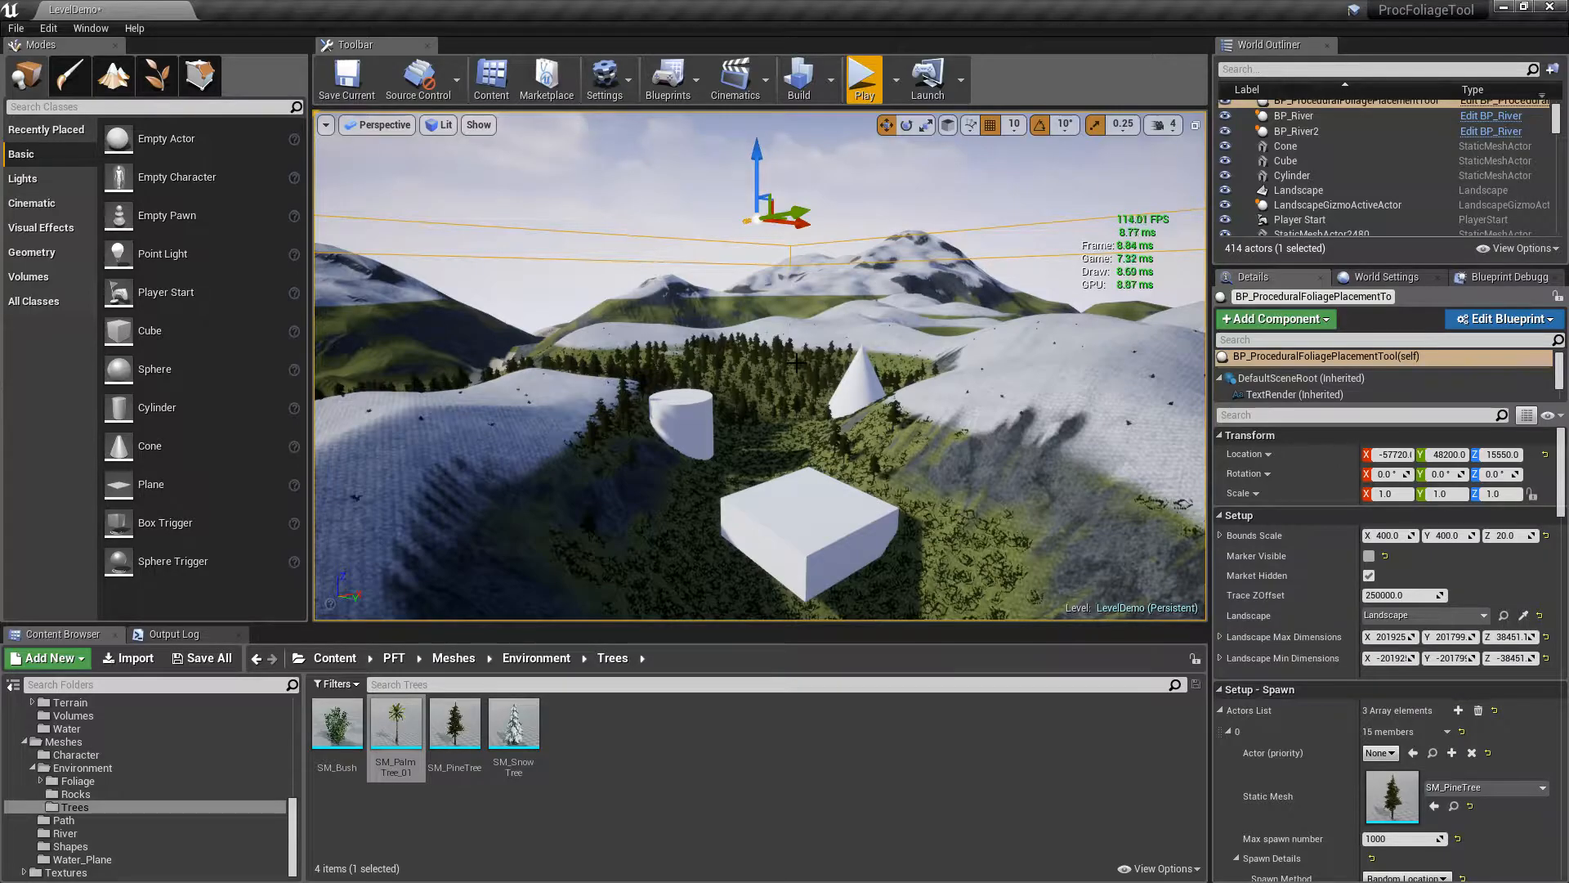
key("alt+Tab")
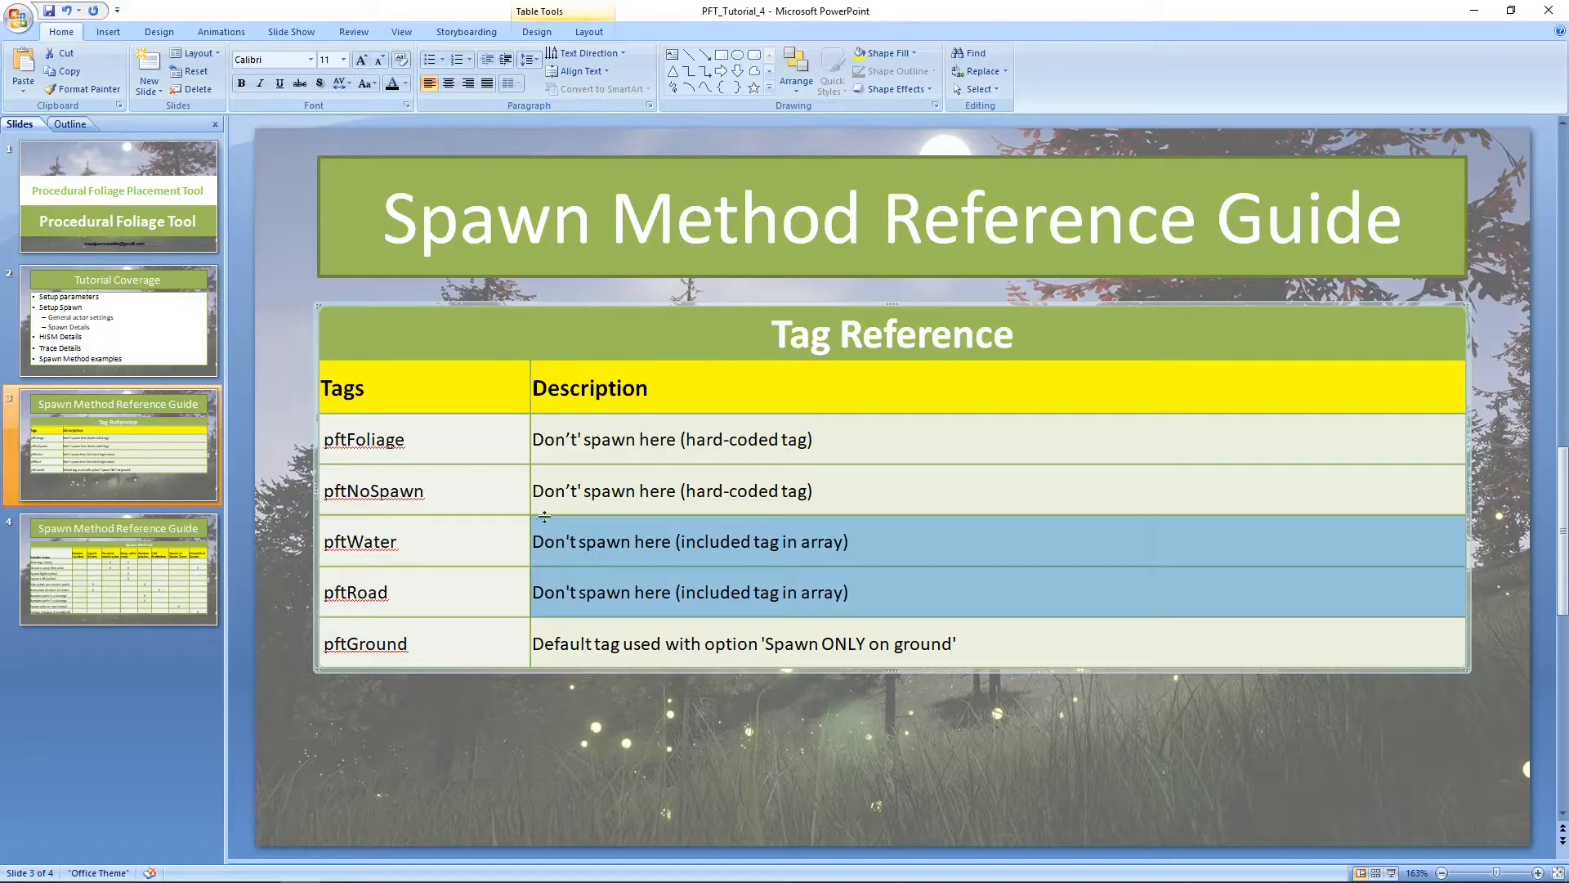
double_click(357, 648)
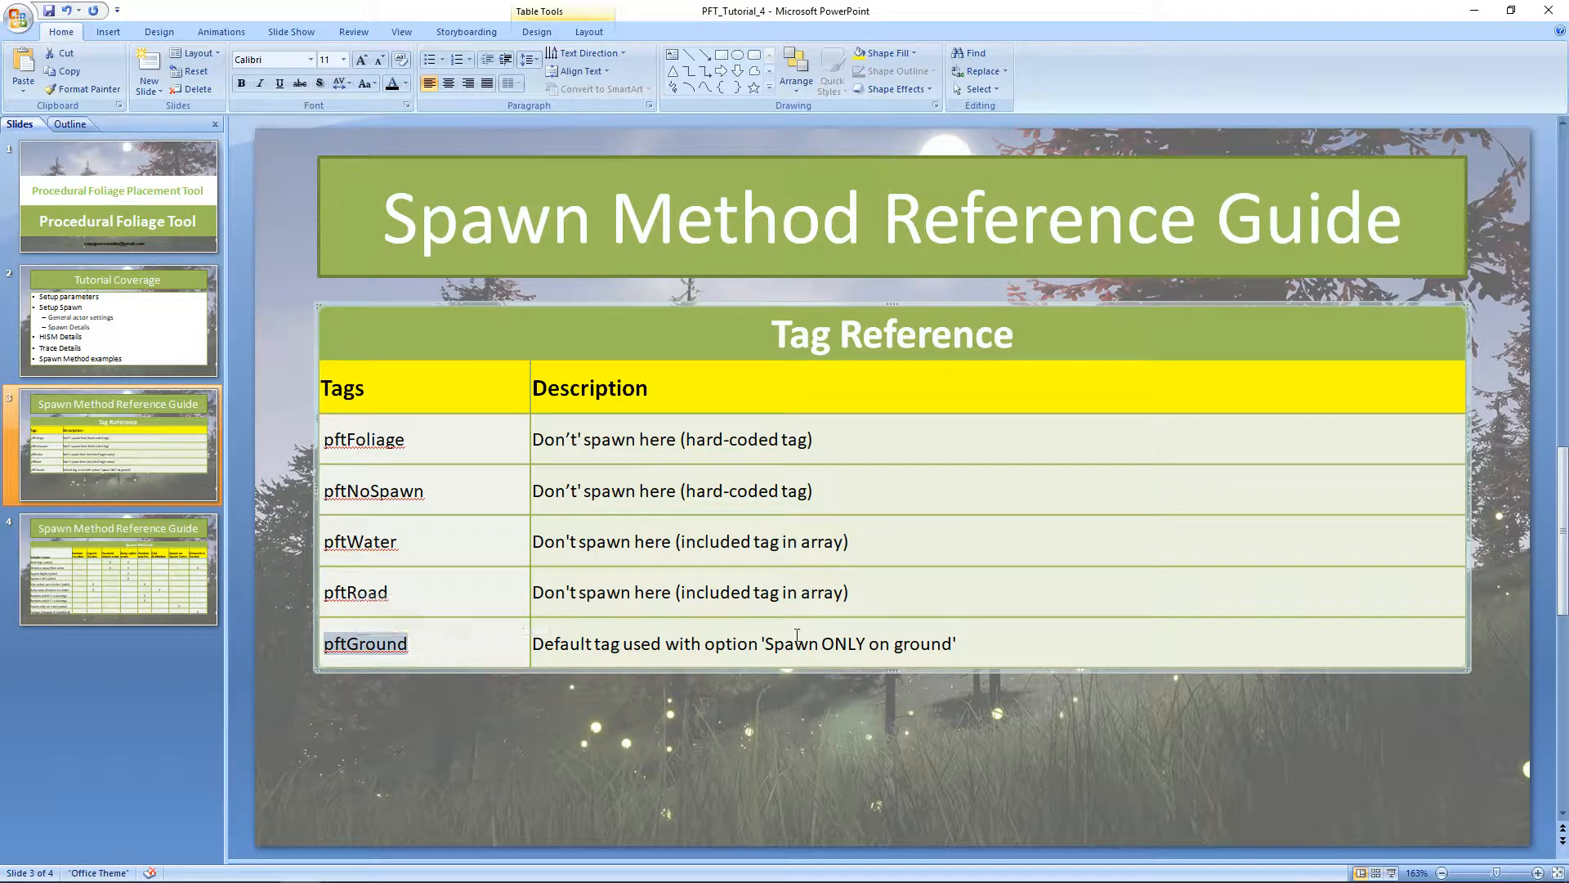
left_click_drag(772, 646, 920, 646)
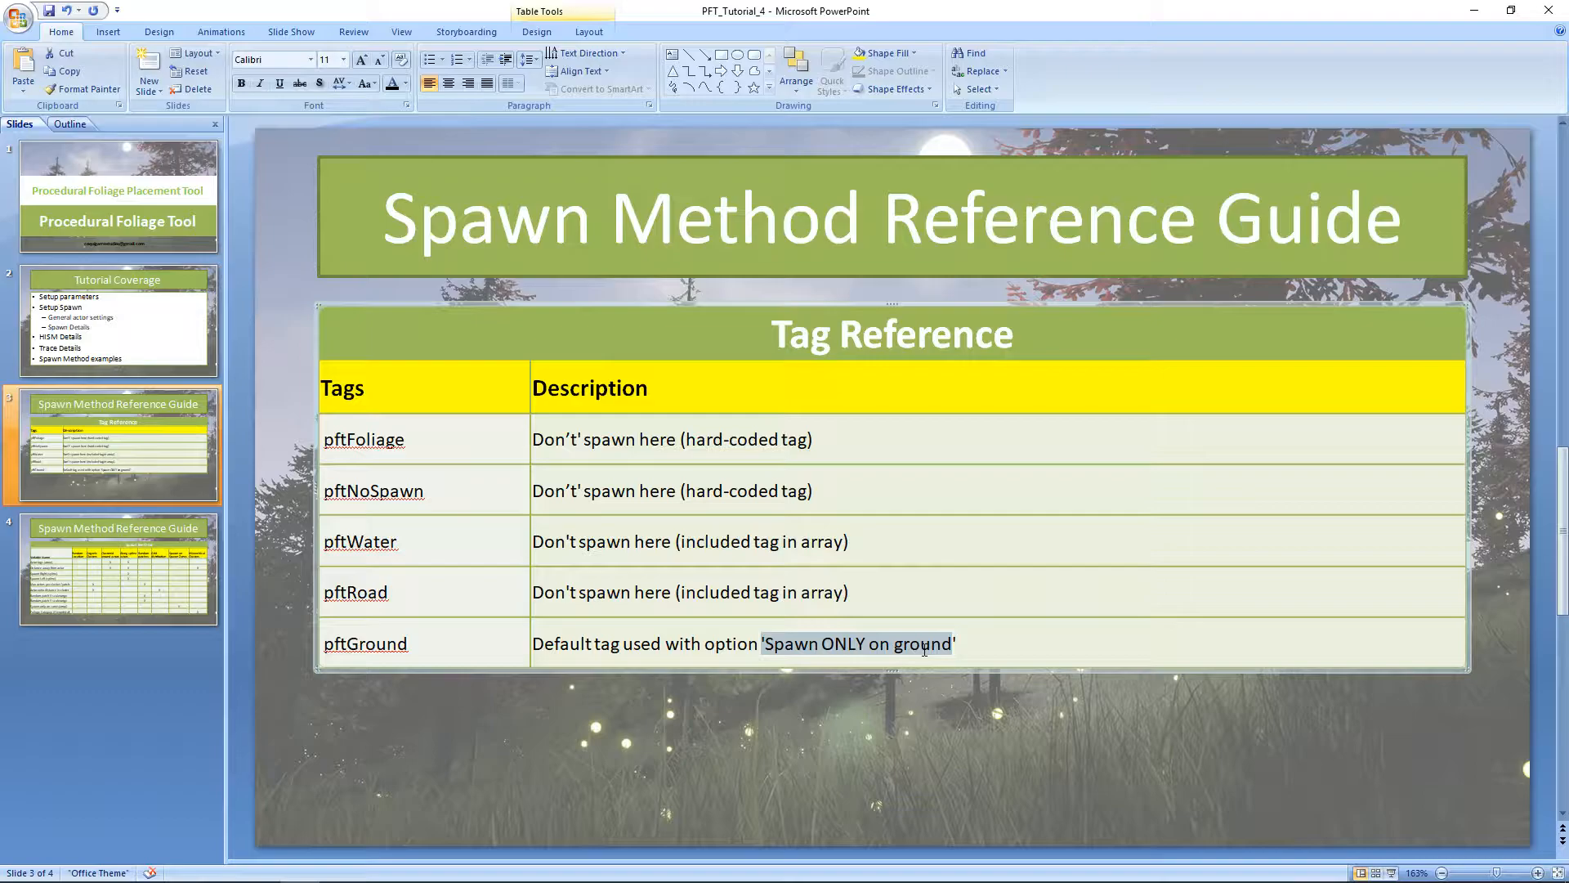
key("alt+Tab")
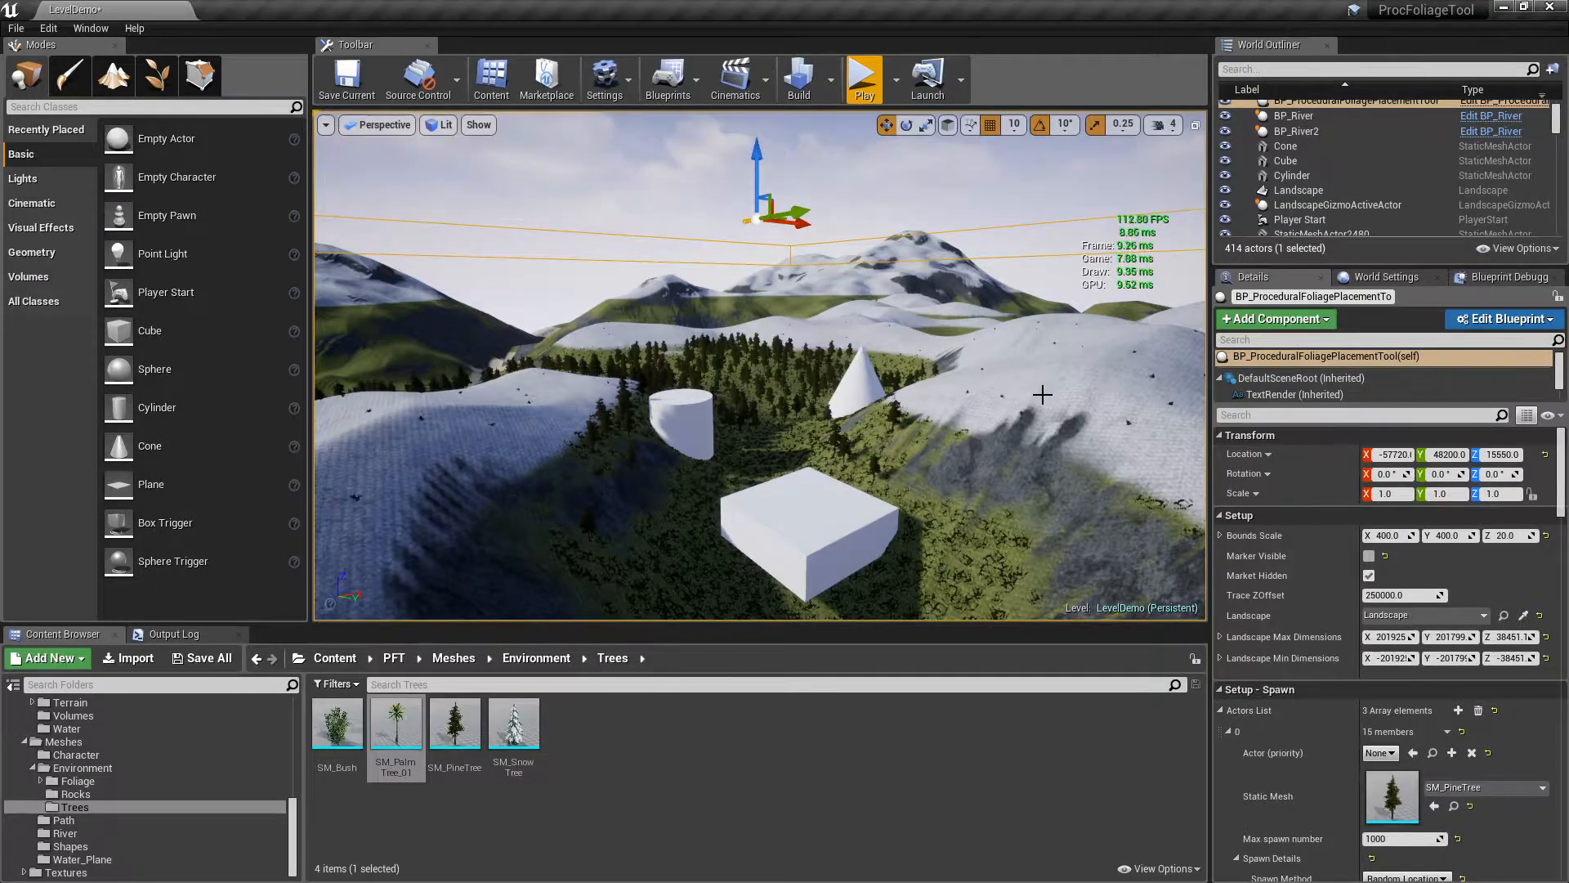
Remove all actor tags from the cube, clear the property filter and reselect the foliage placement tool
left_click_drag(1562, 433, 1562, 483)
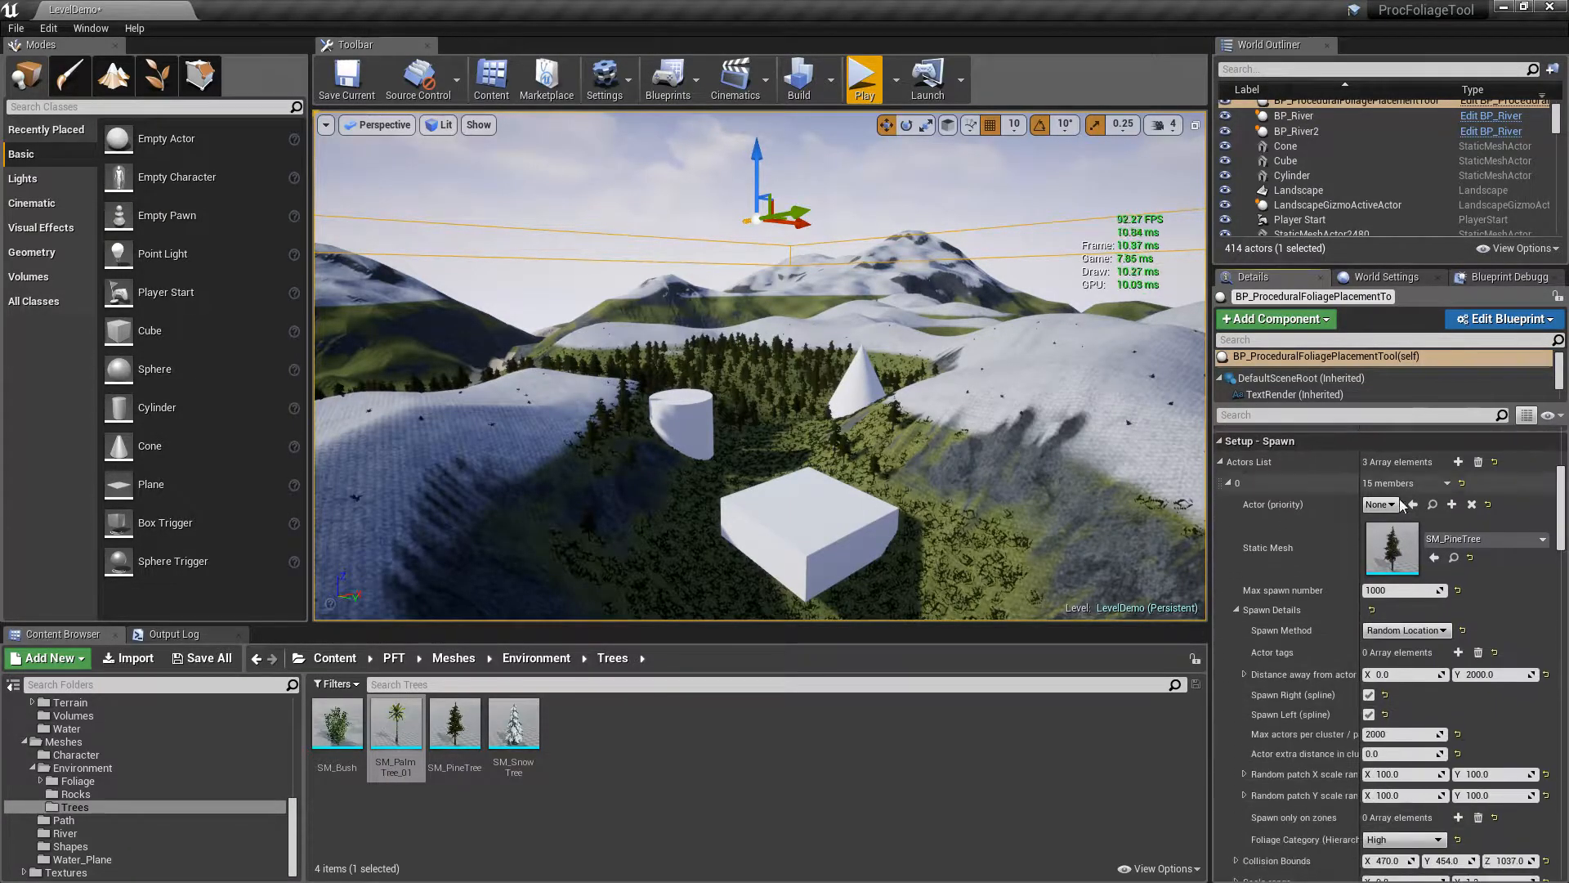
left_click(827, 498)
scroll(1300, 523, "up", 5)
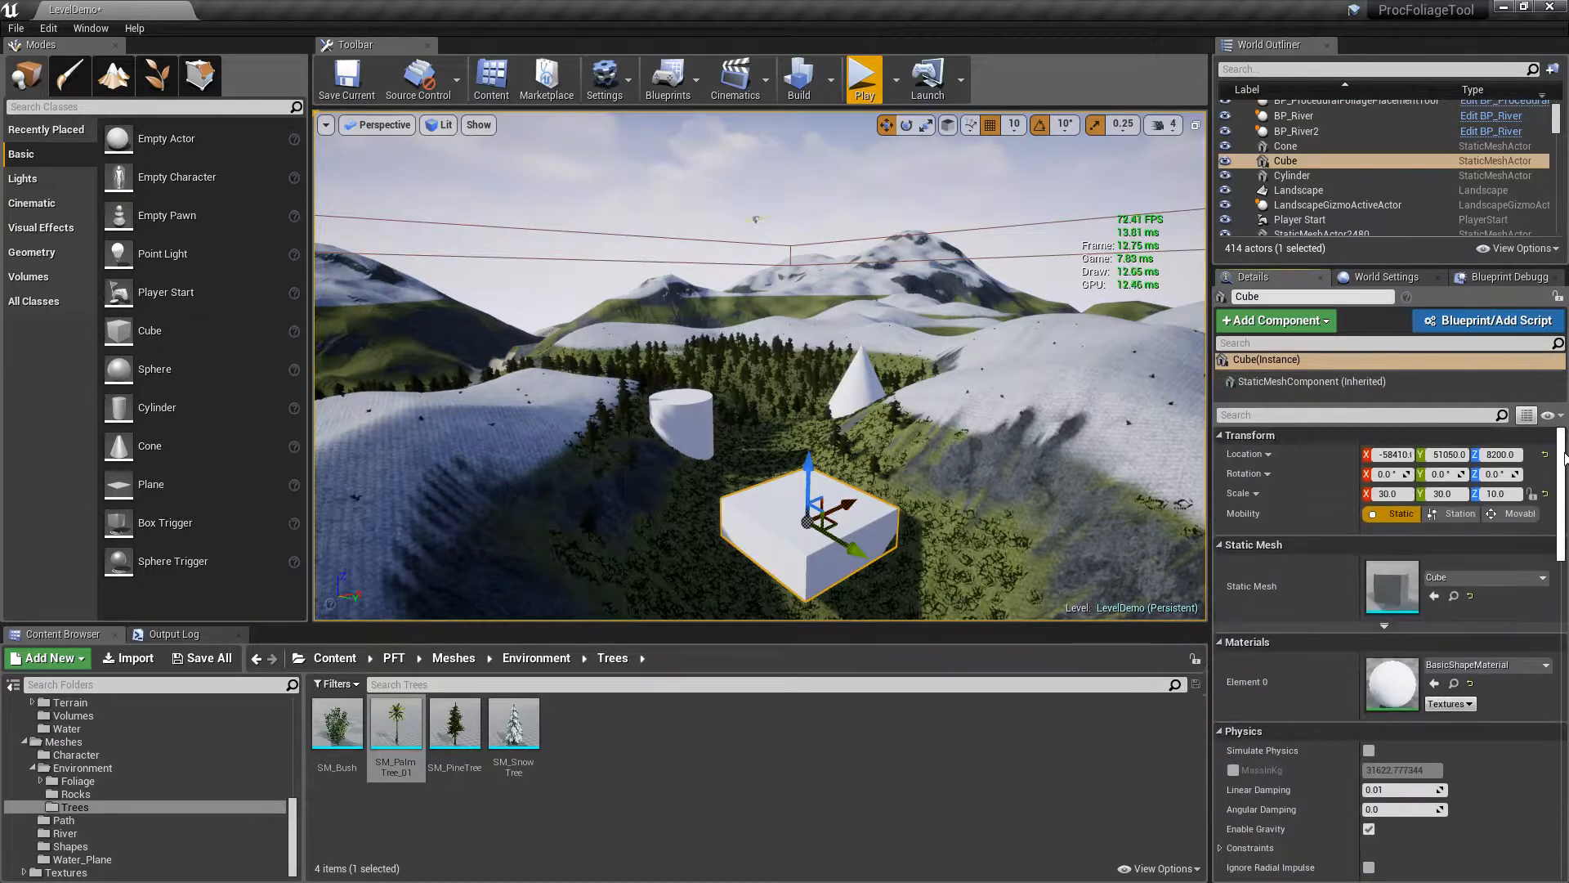
left_click(1270, 415)
type("tag")
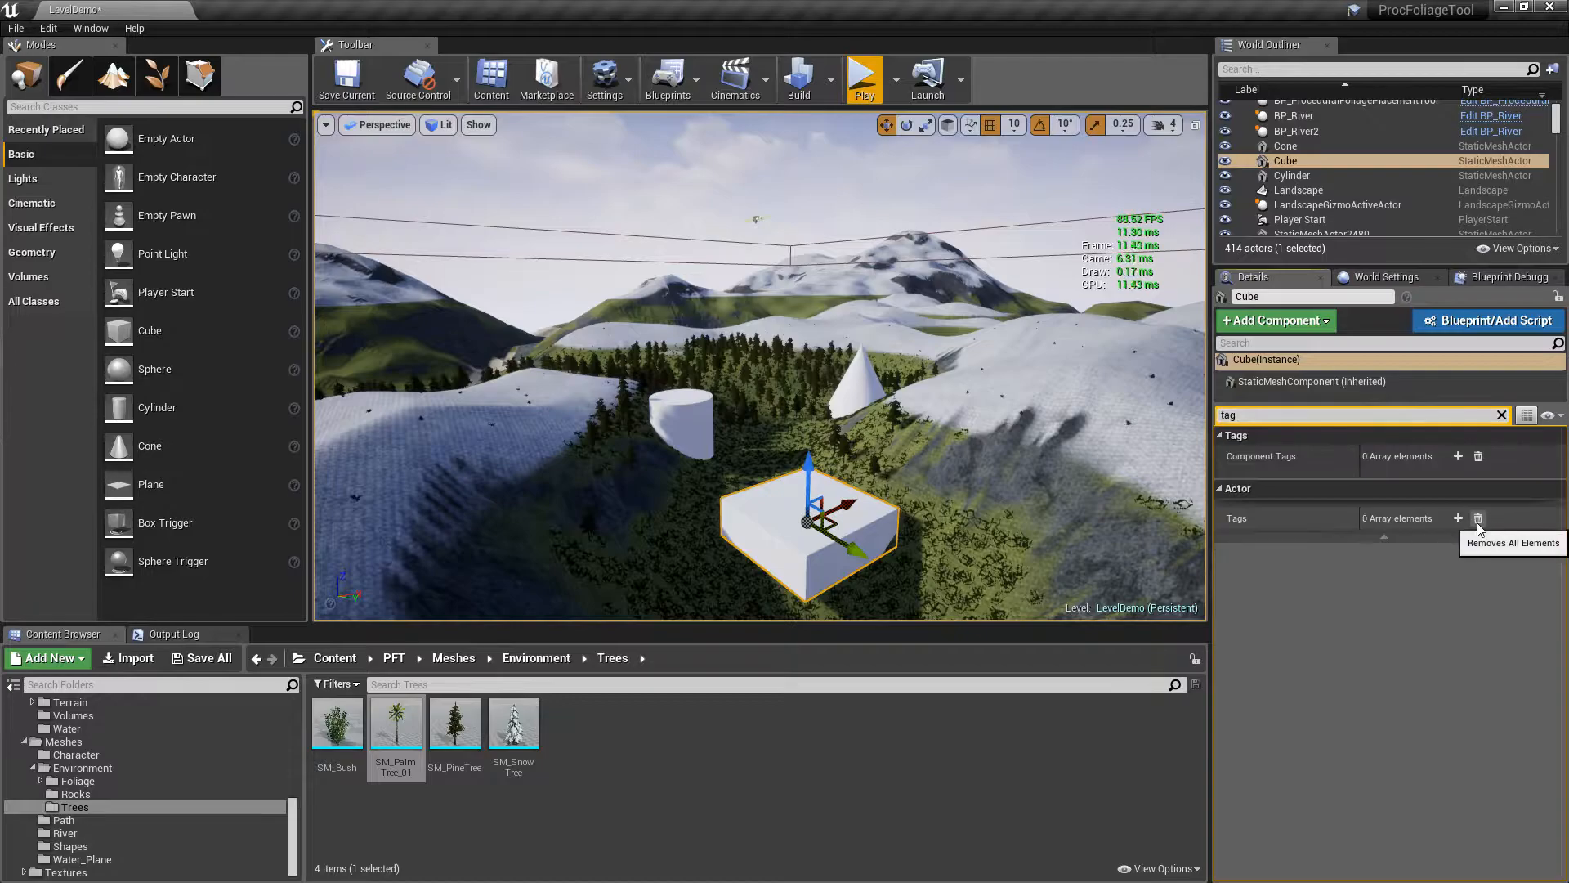
left_click(1502, 415)
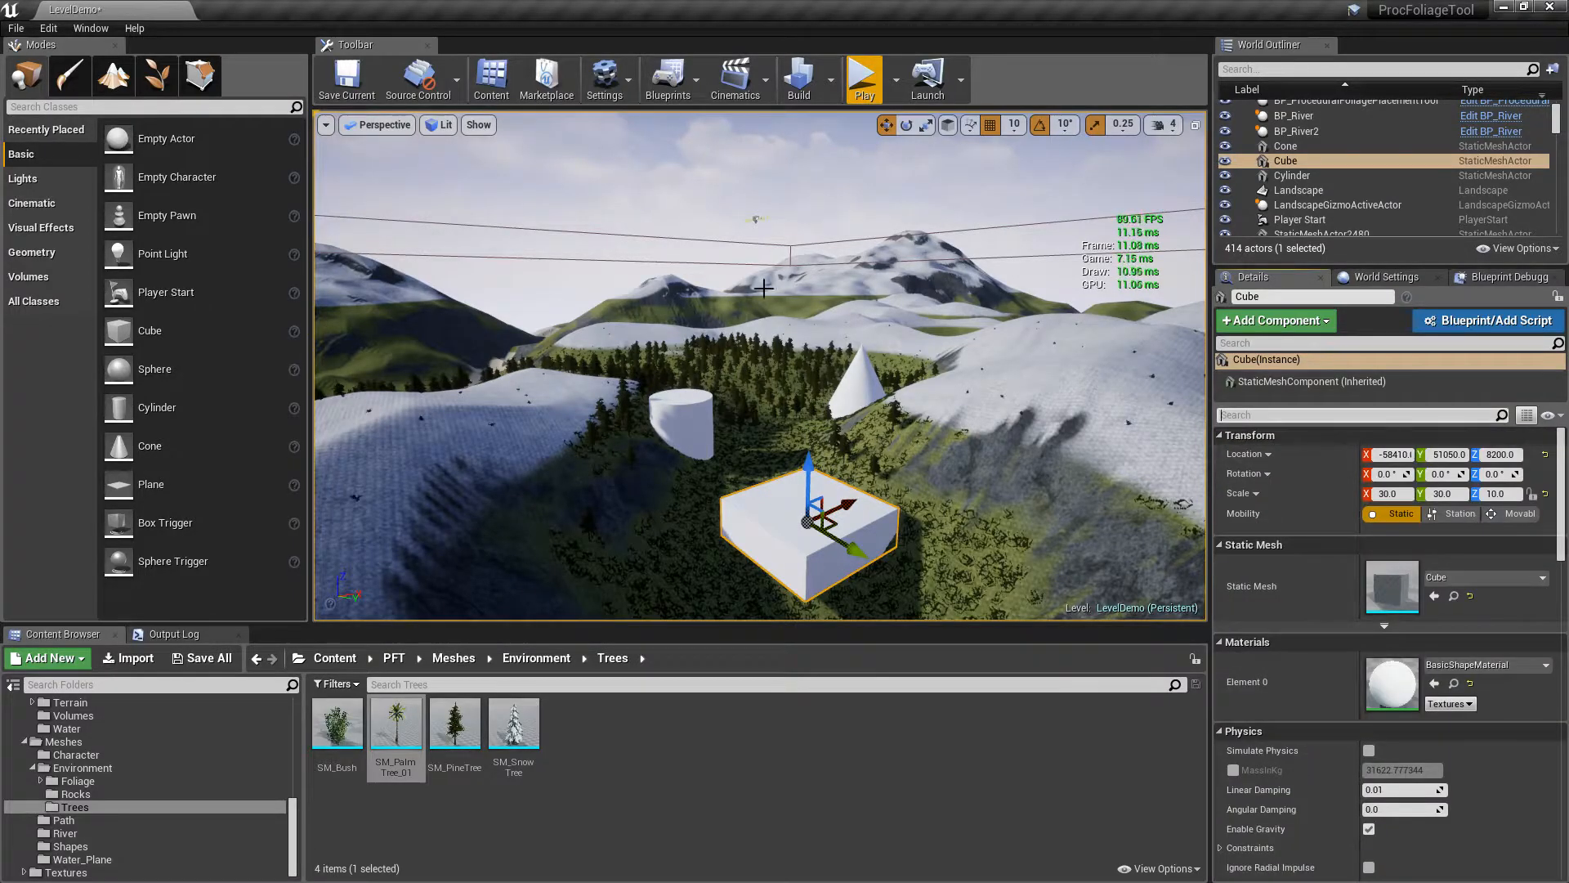
left_click(752, 219)
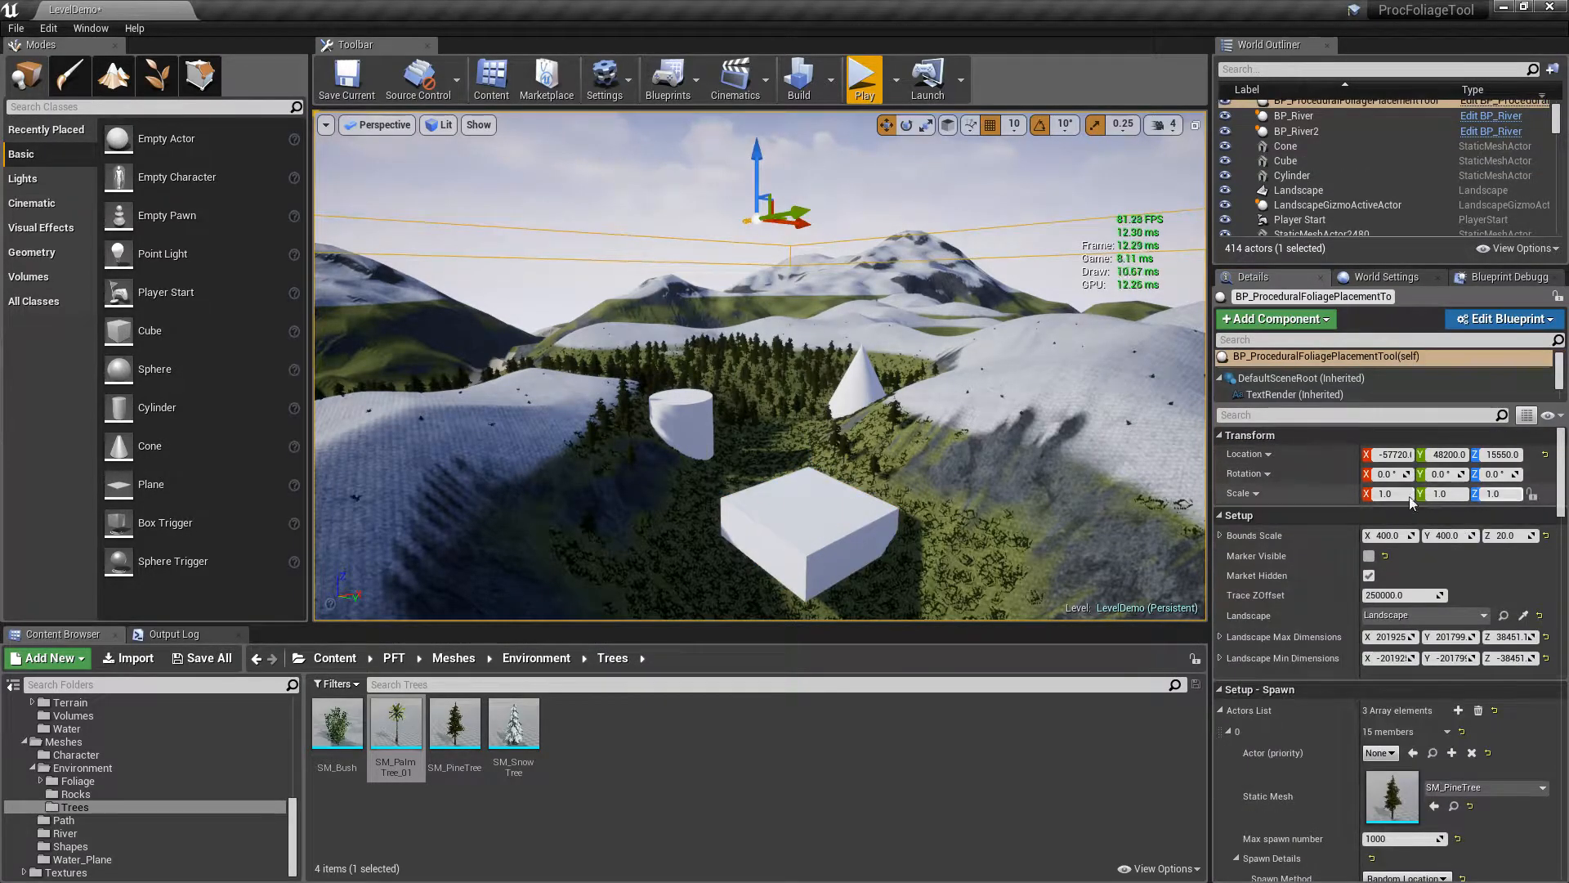
Focus on the cube in the level and set its X and Y scale to 50
left_click(830, 531)
key("f")
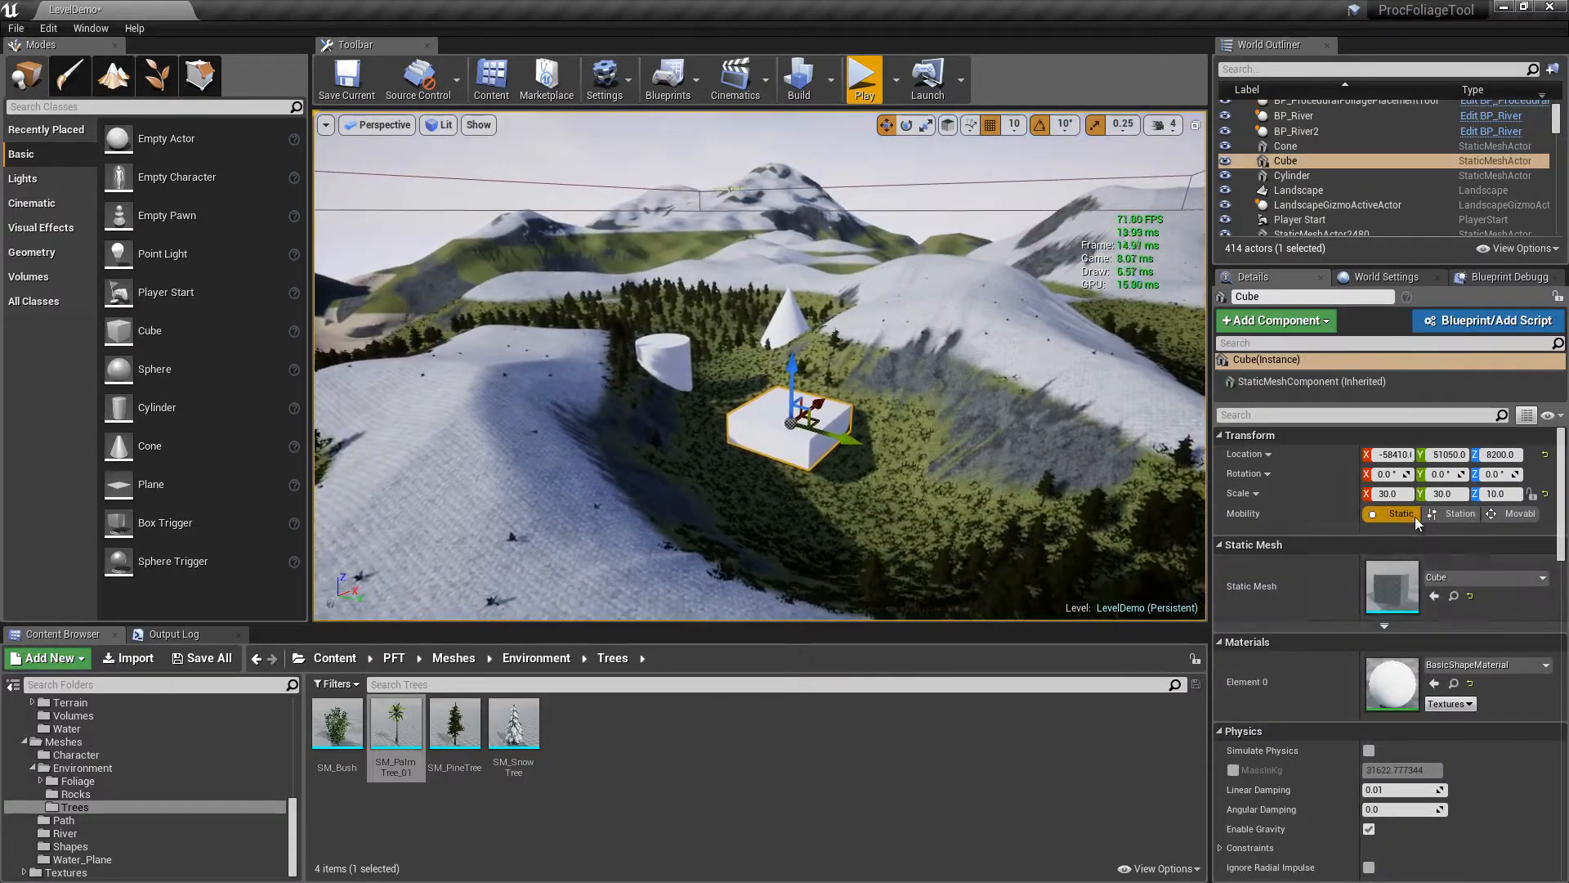
left_click(1406, 494)
type("50")
key("Tab")
type("50")
key("Return")
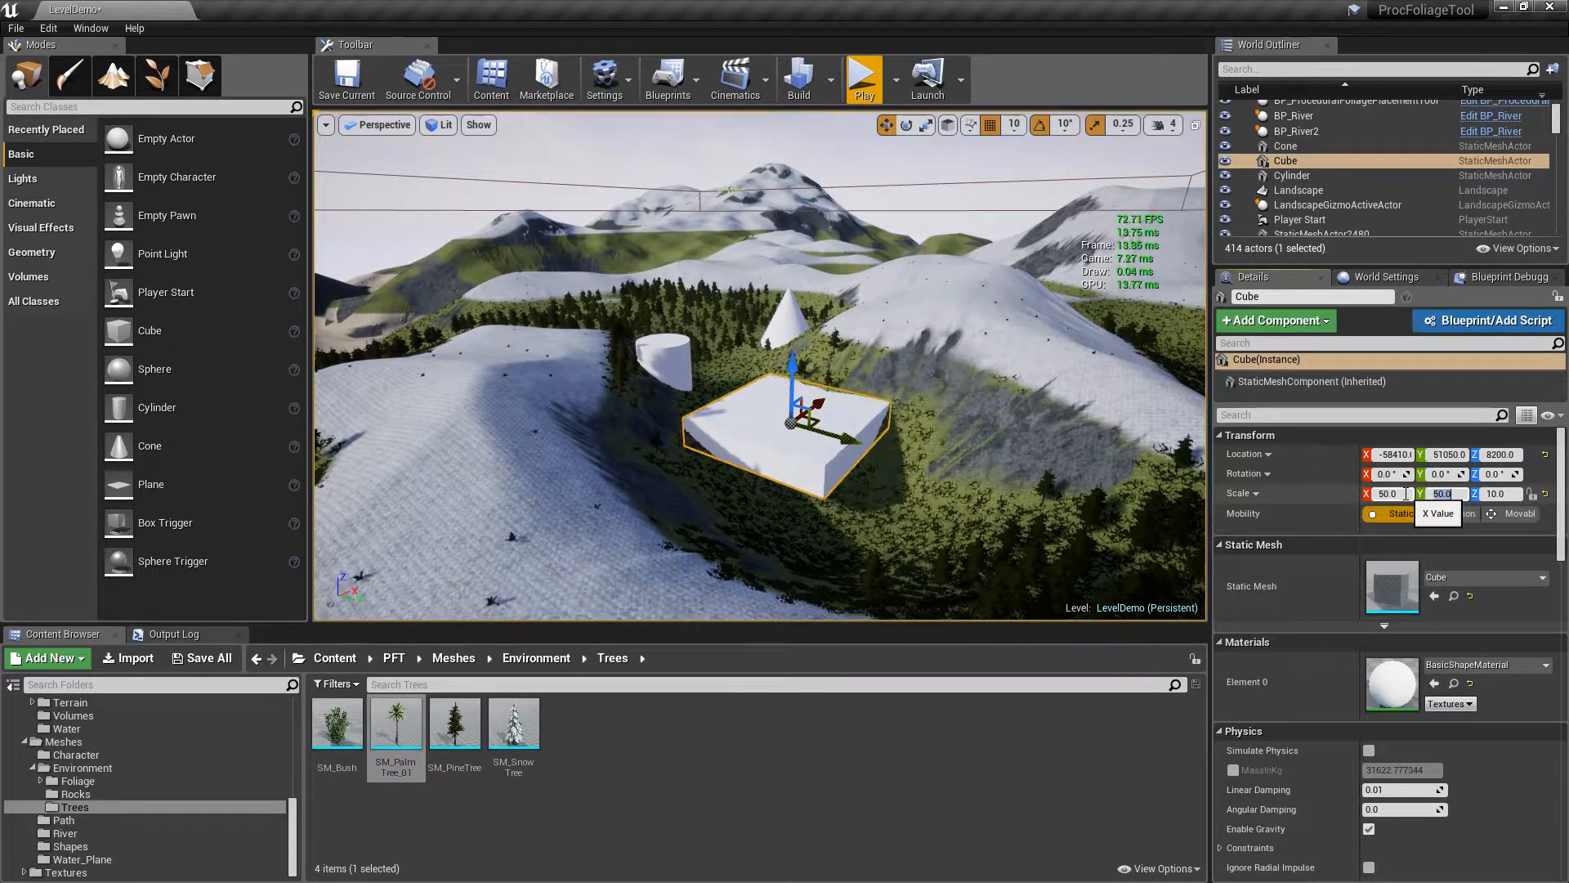
Reselect the foliage placement tool and spawn its actors around the enlarged cube
left_click(729, 190)
scroll(1350, 544, "down", 3)
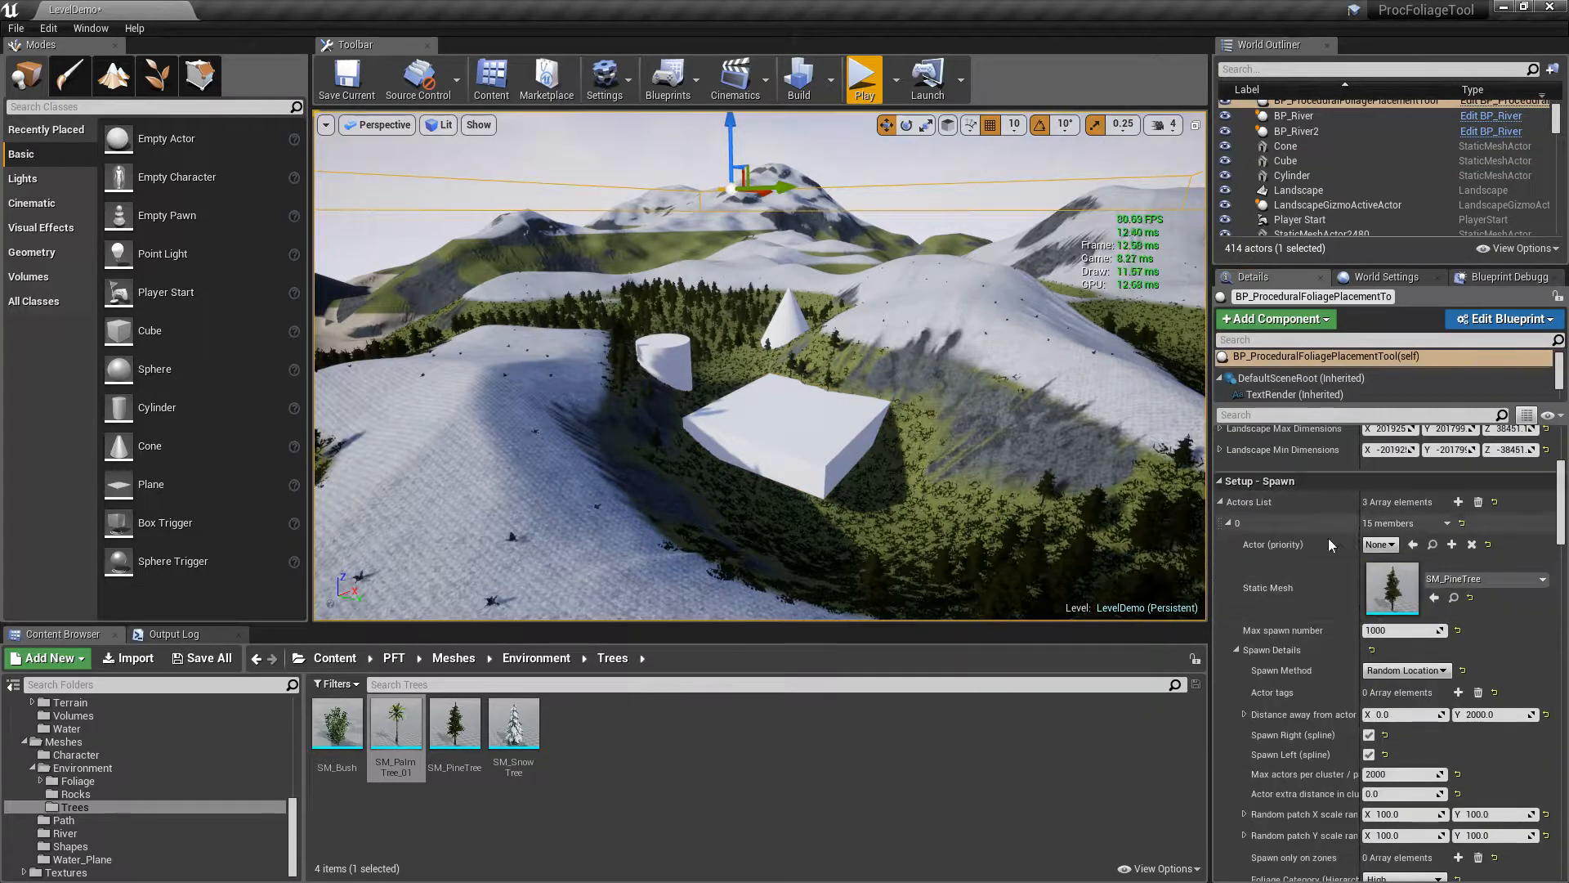
left_click(1221, 502)
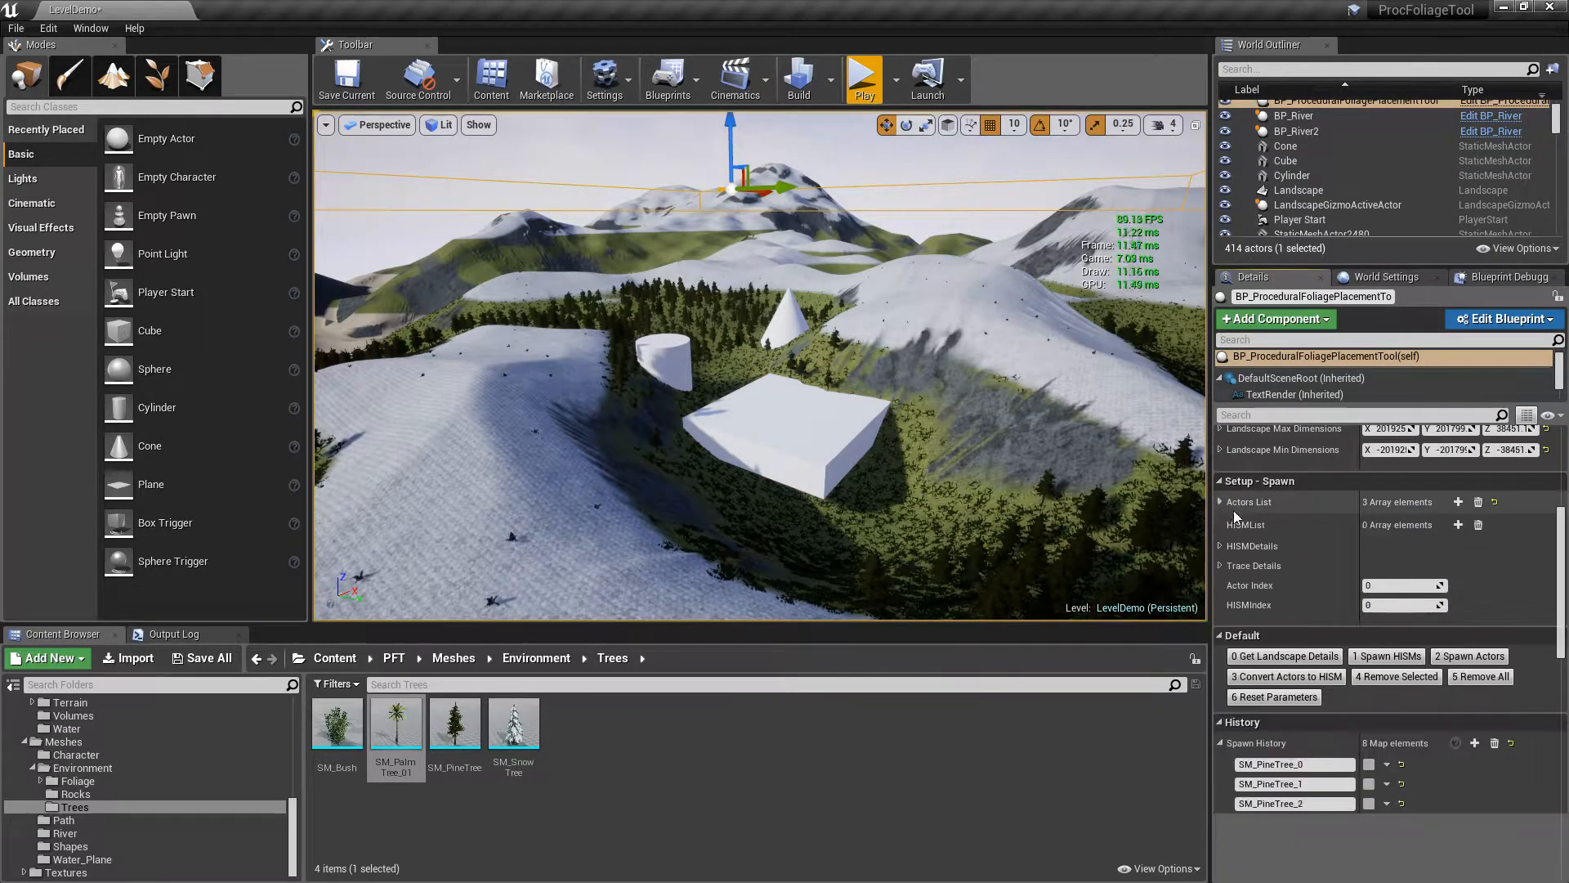
left_click(1496, 659)
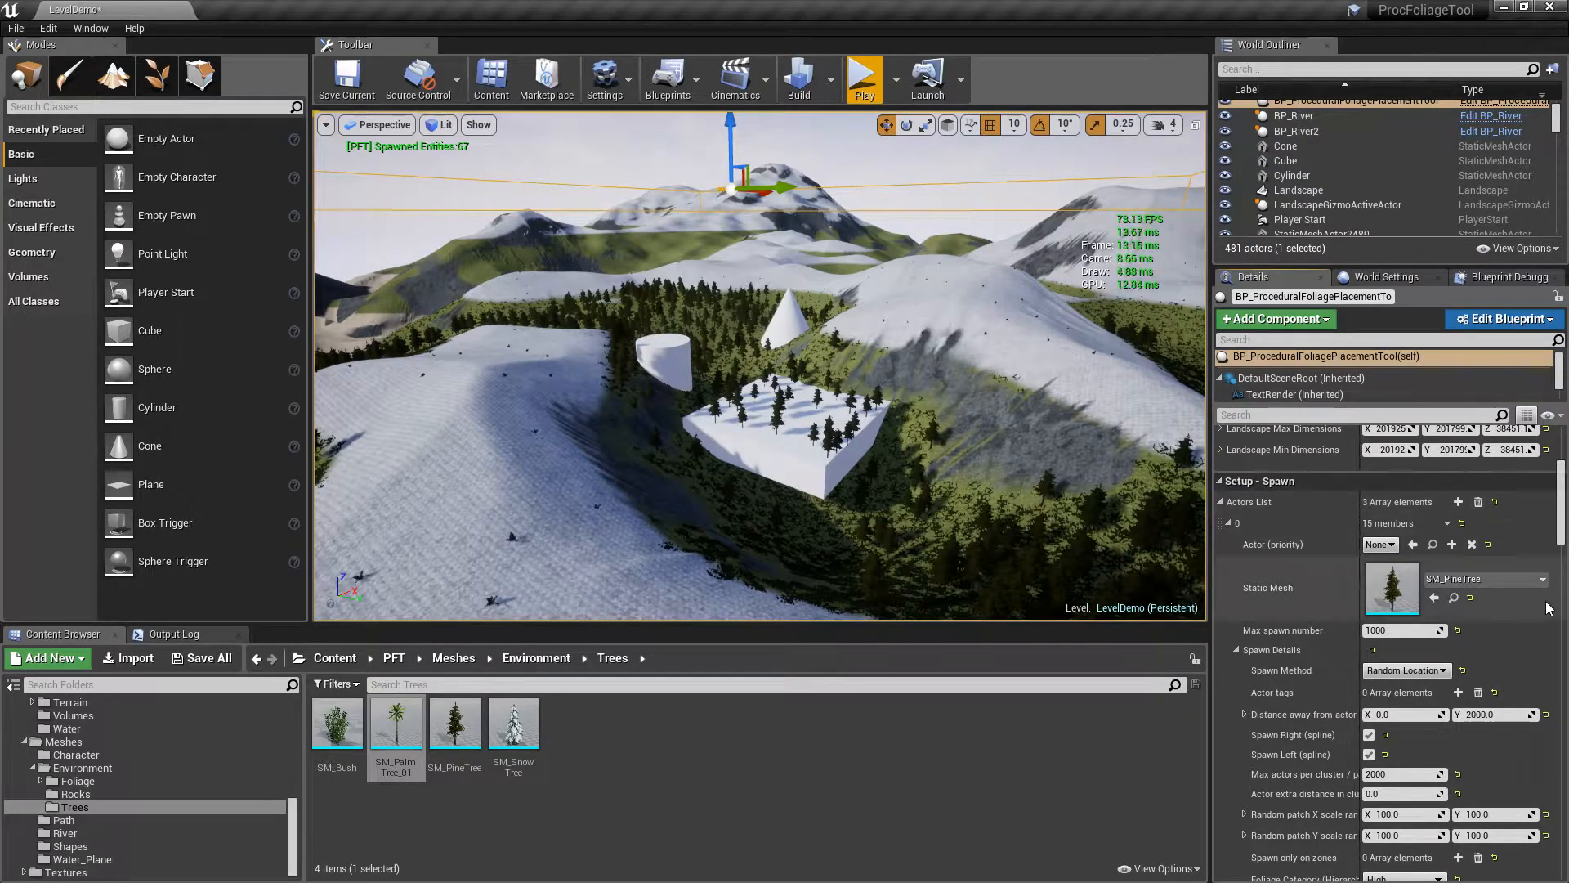
Collapse the spawn setup and remove all actors spawned by the foliage placement tool
left_click(1243, 481)
left_click(1480, 542)
scroll(1279, 575, "up", 5)
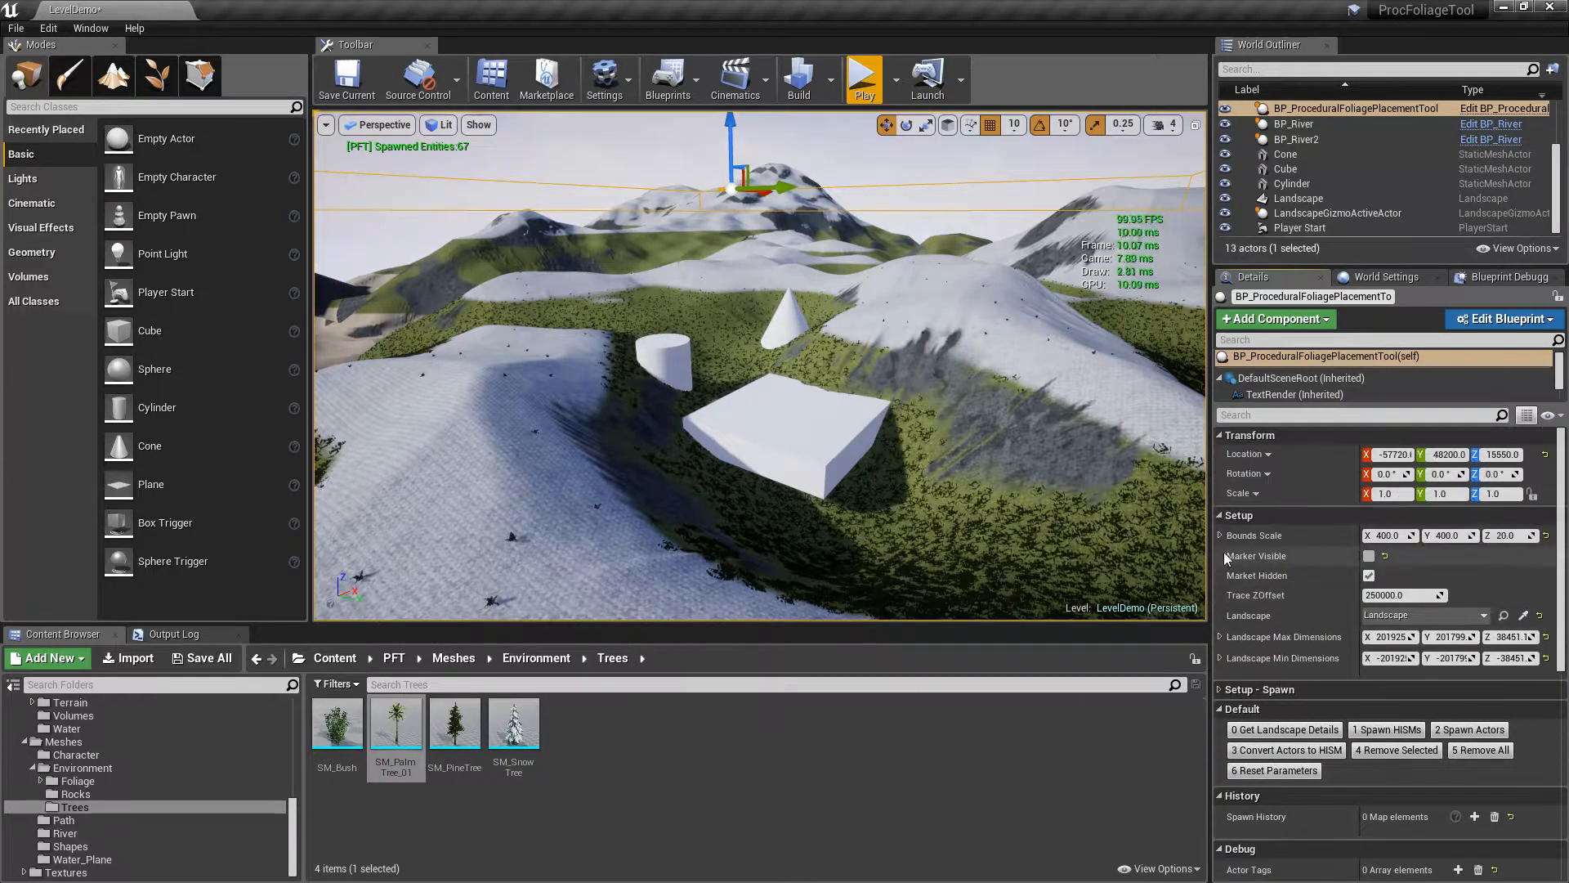
Enable 'Spawn ONLY on ground' for the SM_PineTree entry in the foliage tool's actors list
scroll(1218, 638, "down", 1)
left_click(1218, 639)
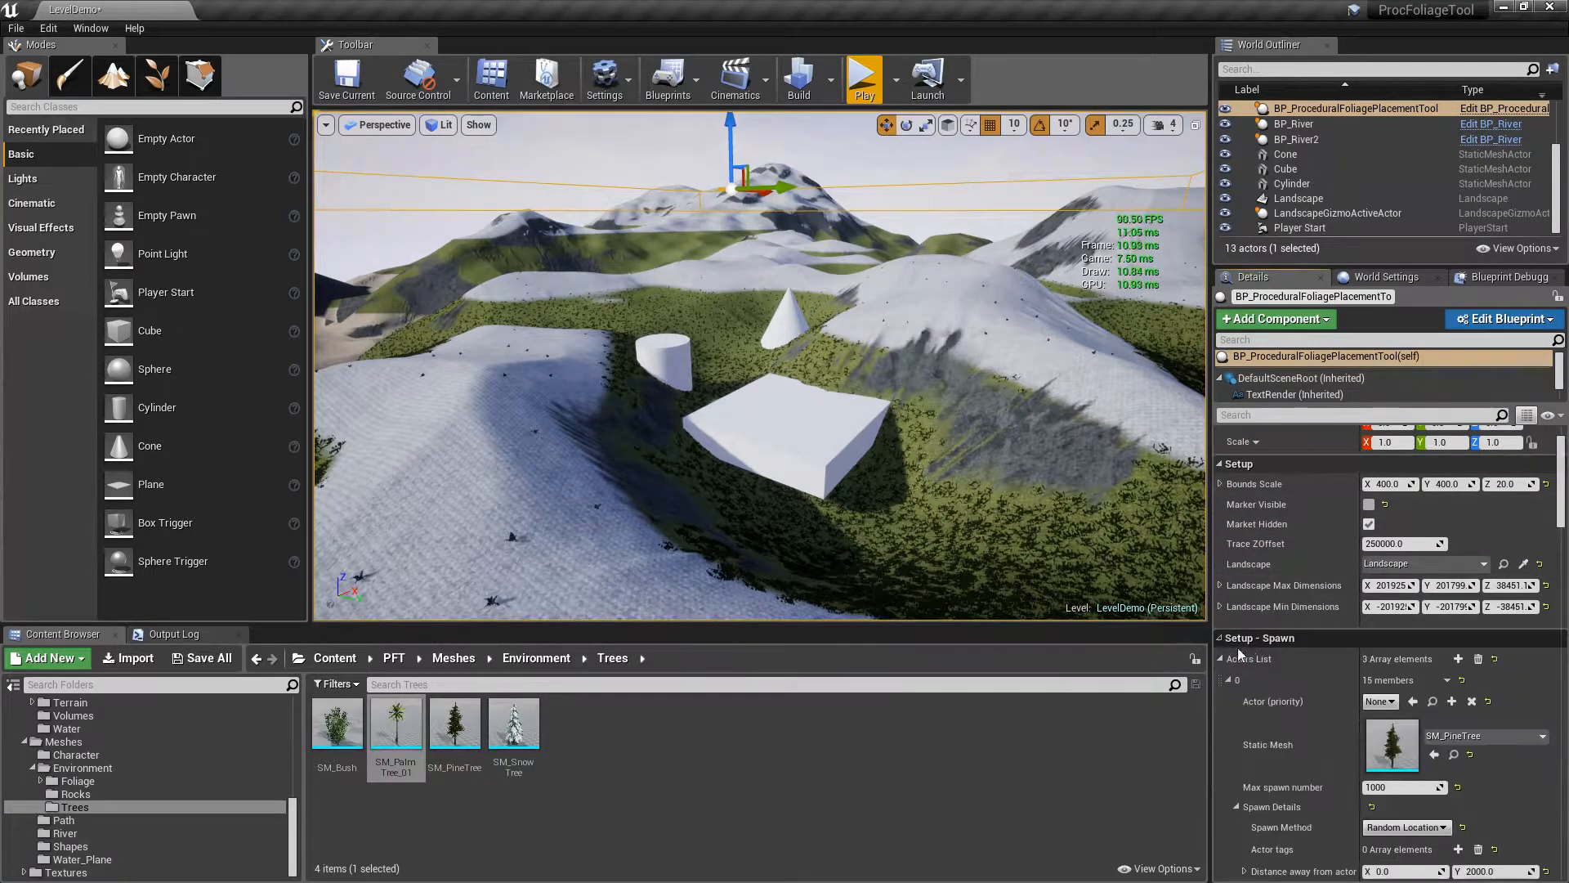
scroll(1308, 654, "down", 10)
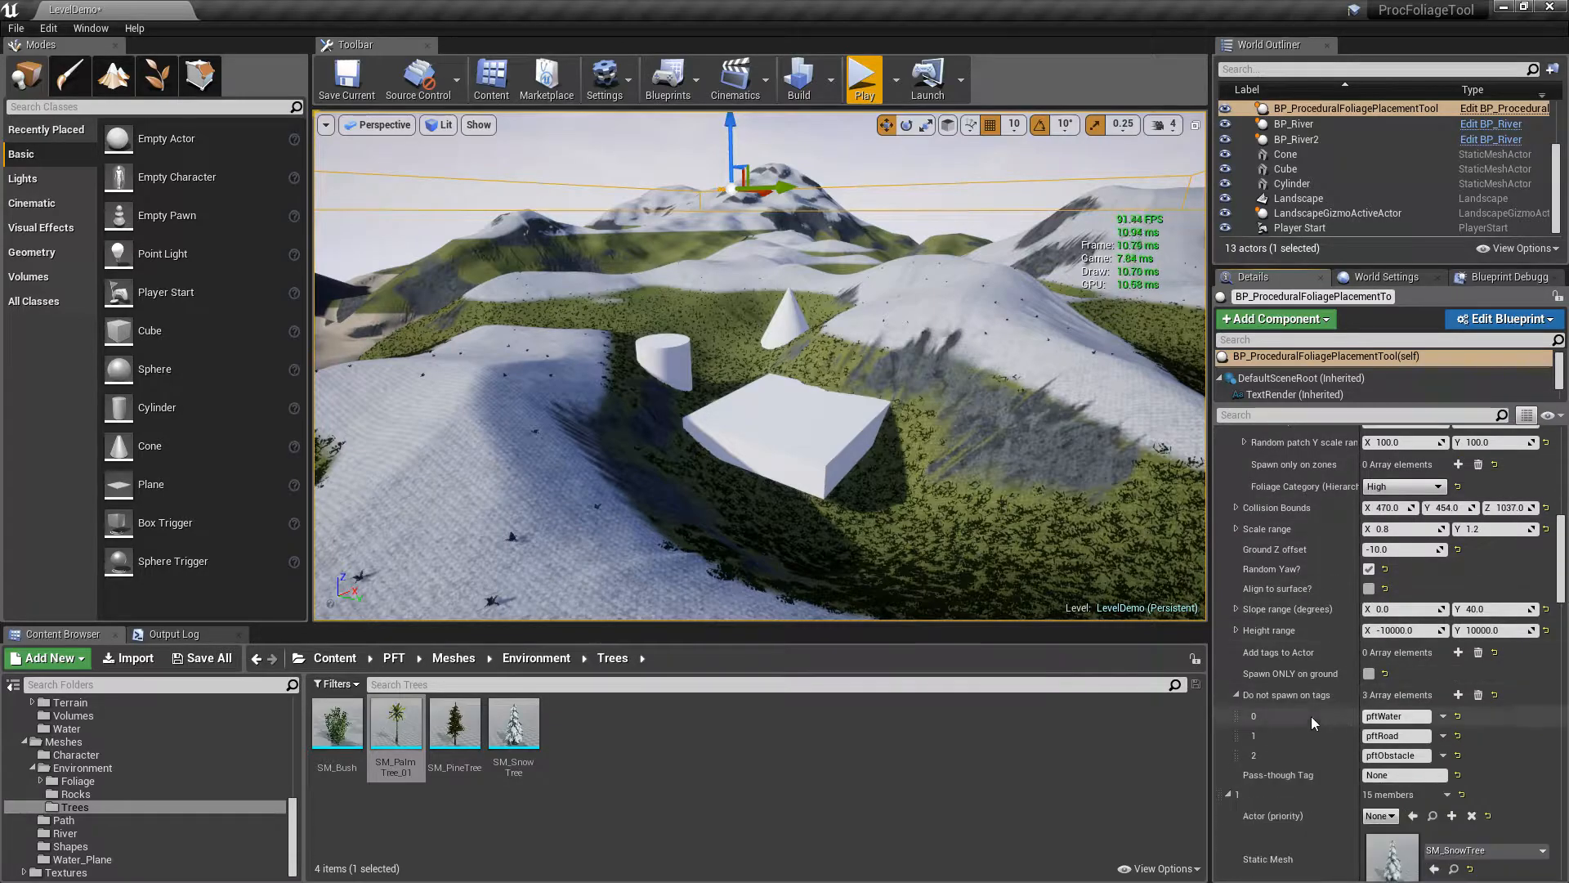
left_click(1236, 695)
mouse_move(1371, 678)
left_click(1371, 675)
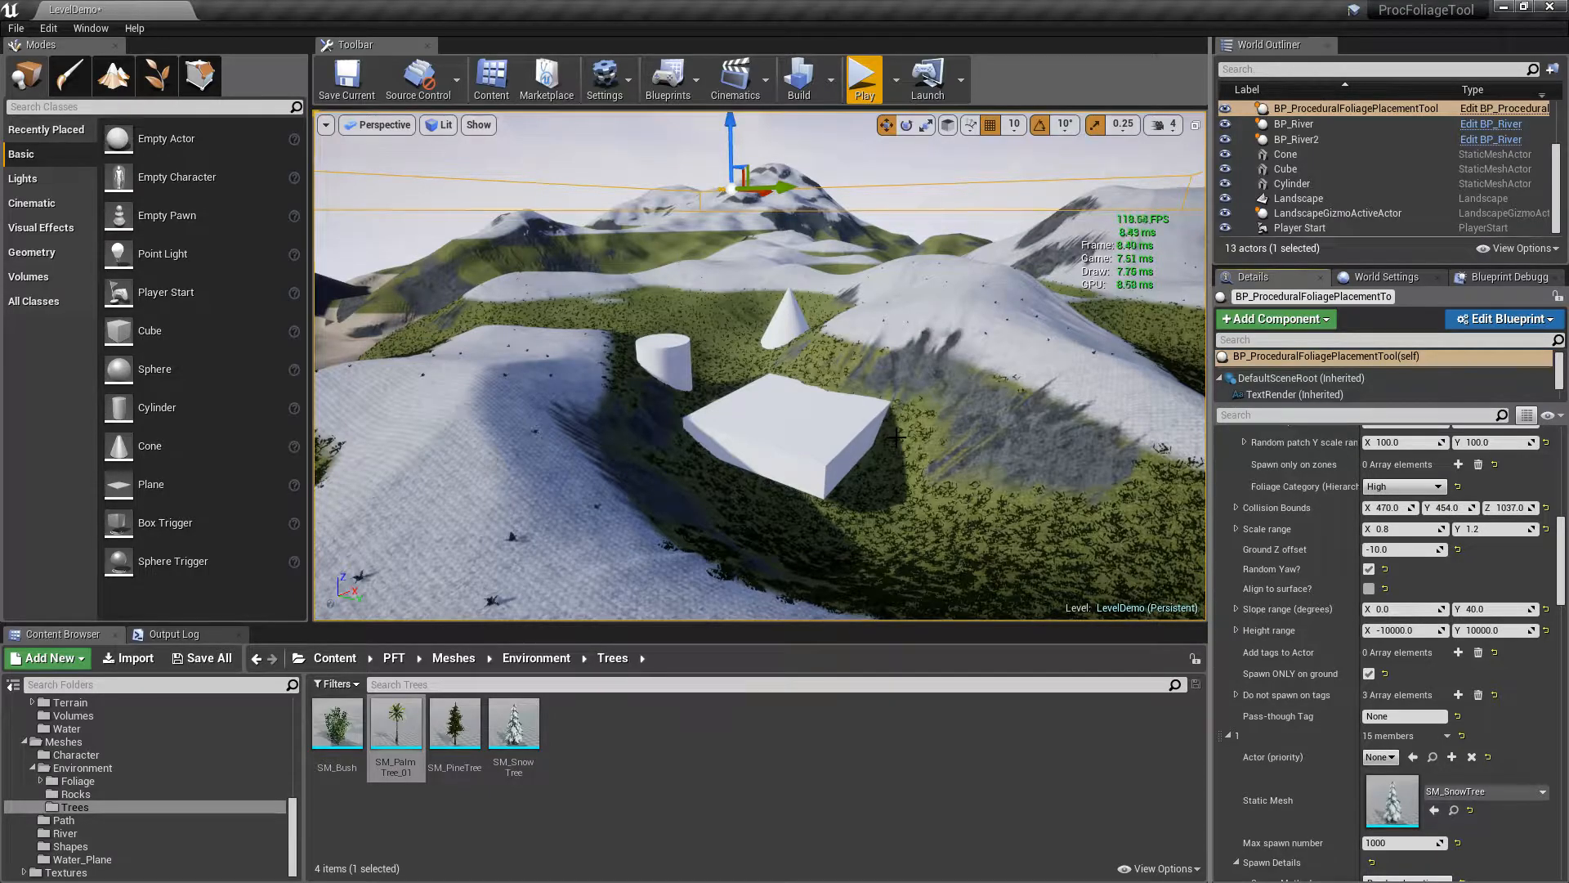
Collapse the spawn setup and spawn the actors with ground-only spawning enabled for the pine tree
scroll(1224, 488, "up", 6)
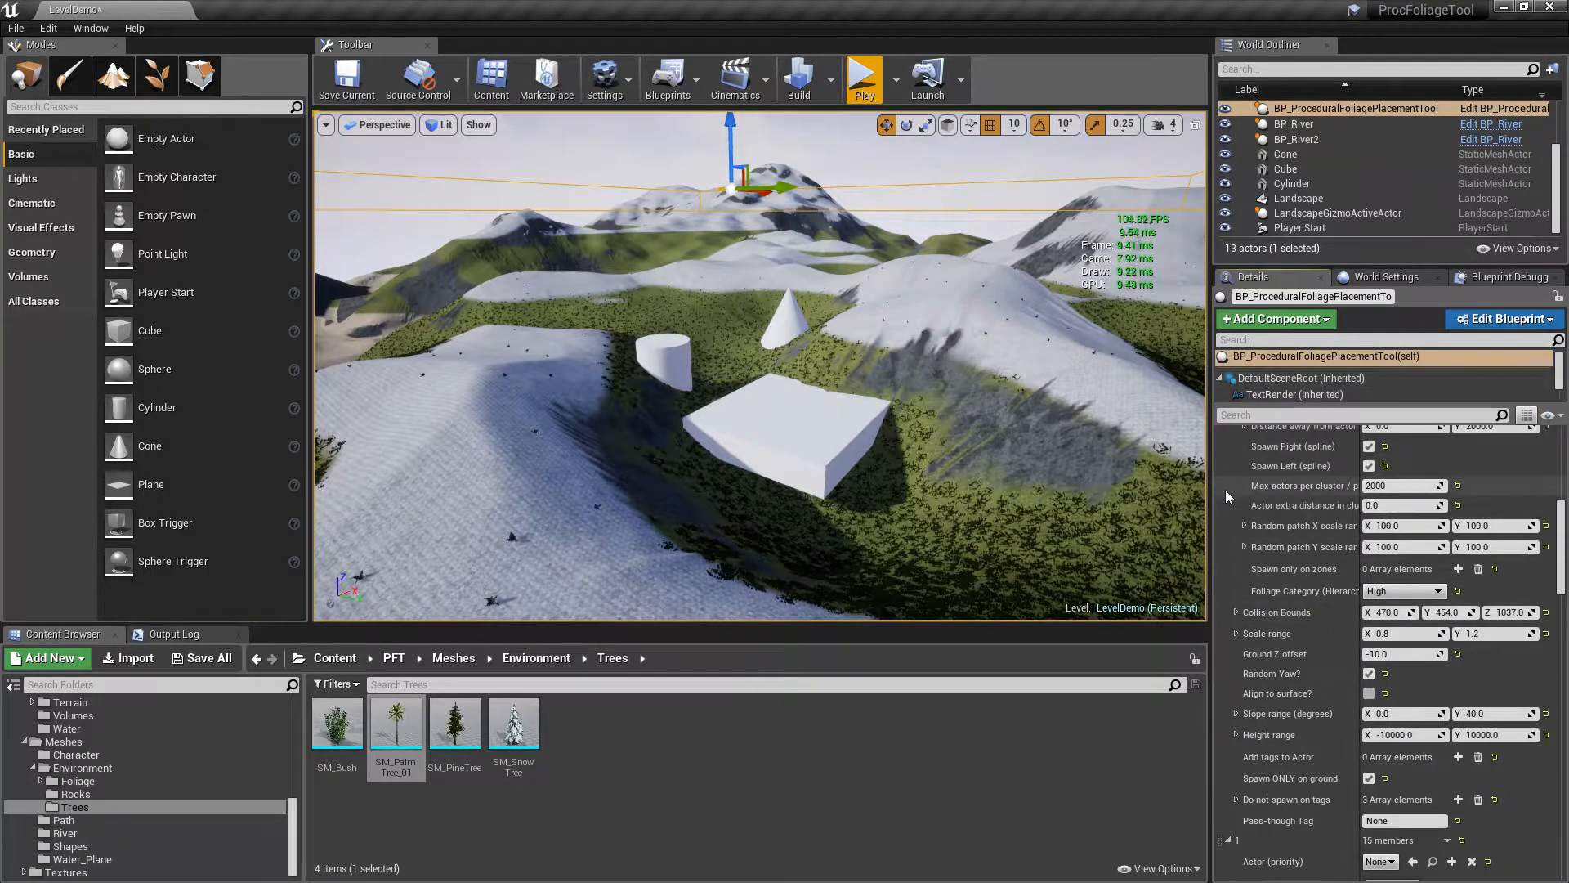
scroll(1224, 488, "up", 6)
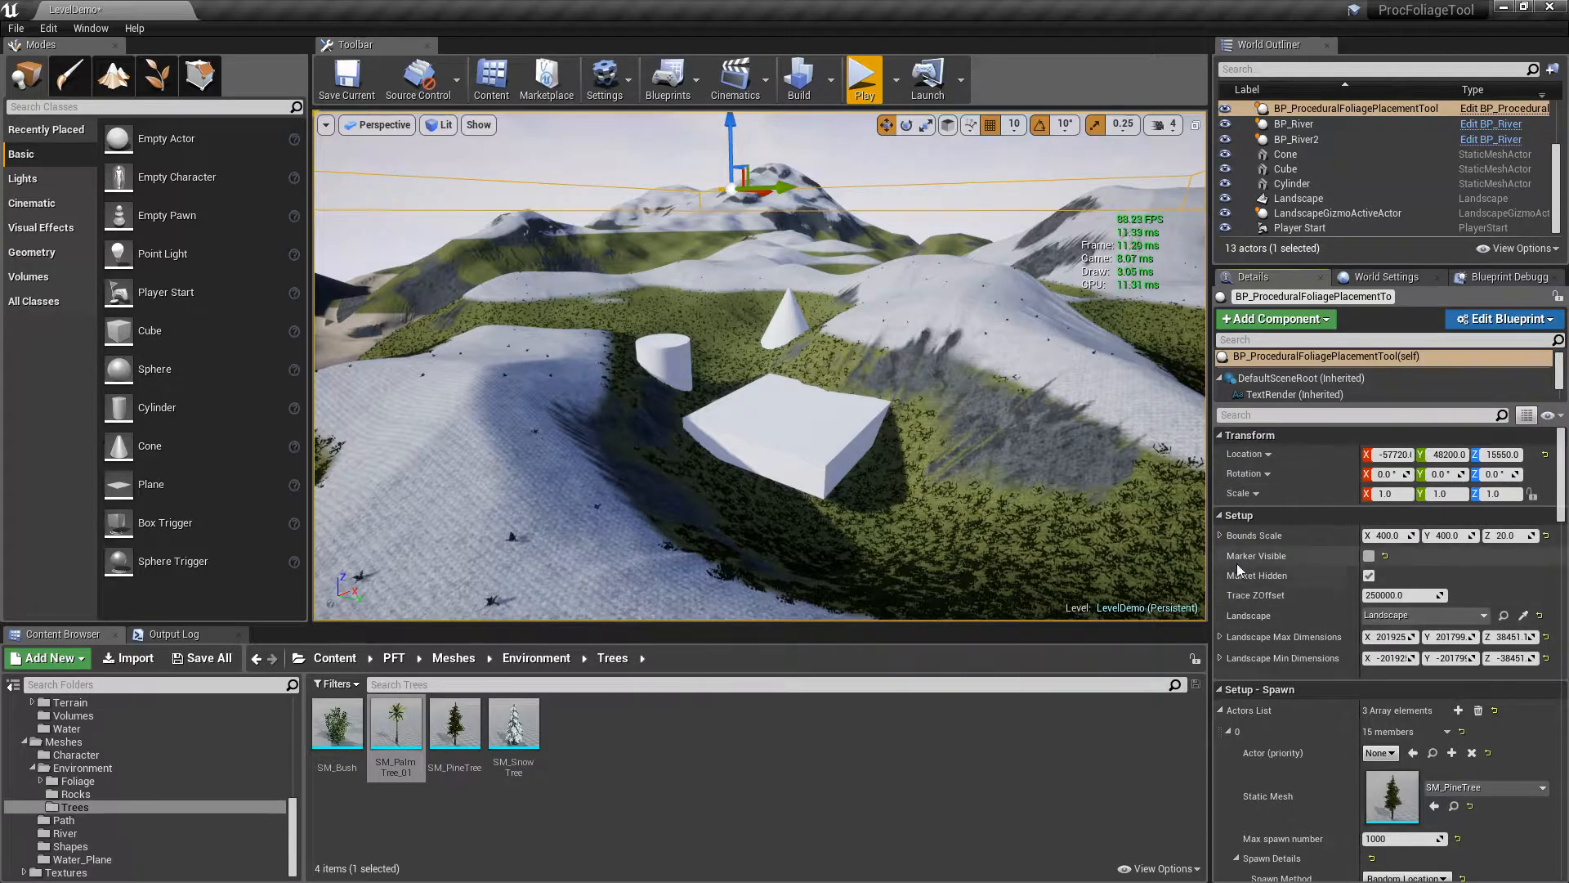
left_click(1221, 693)
left_click(1471, 729)
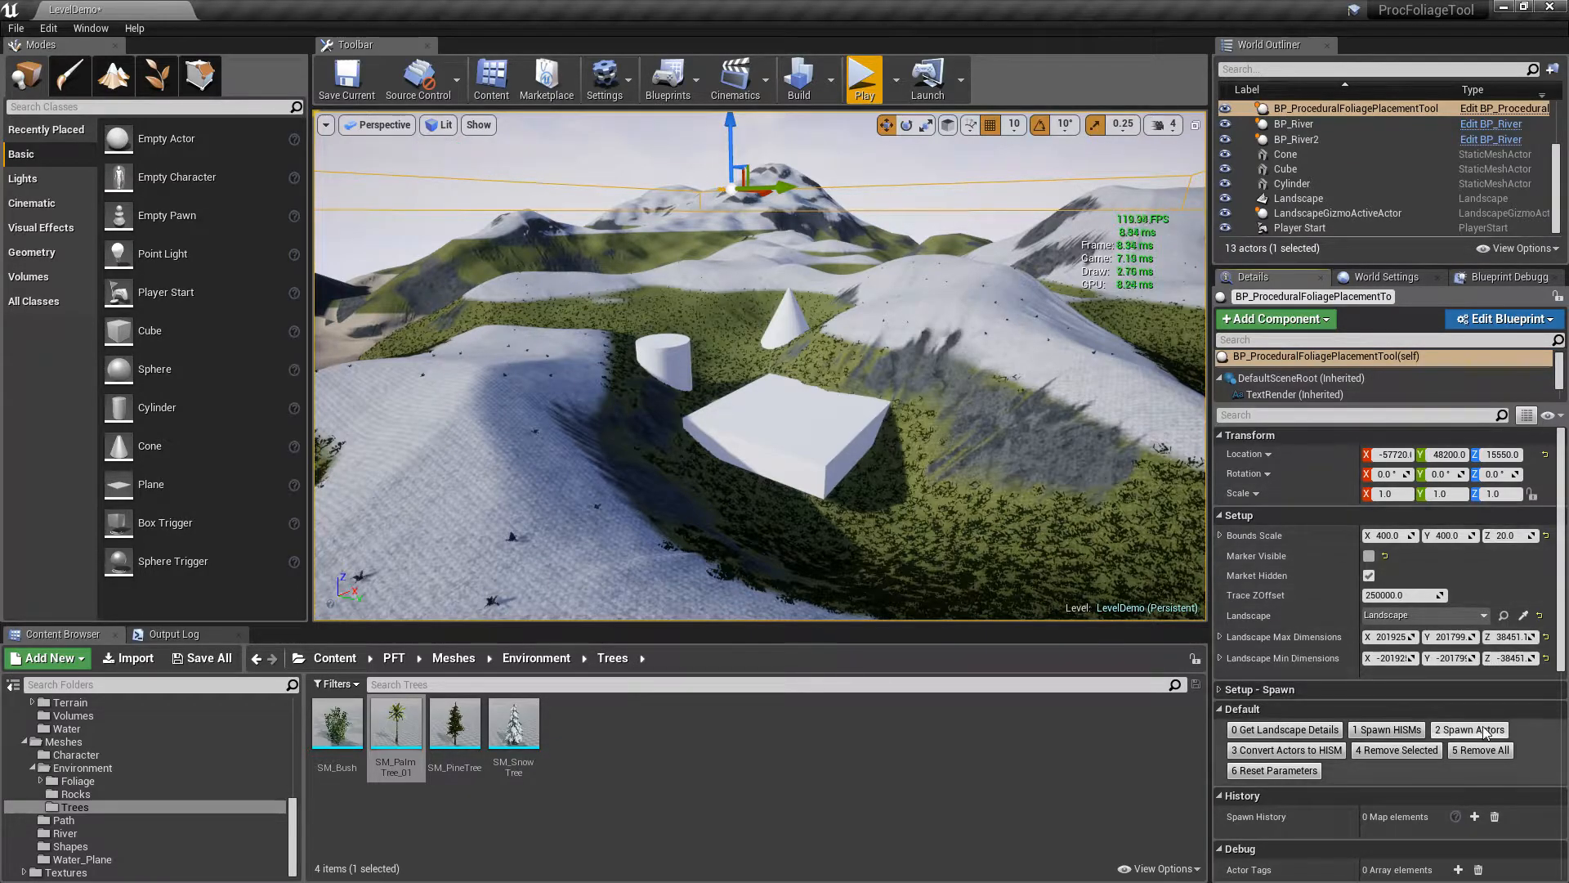
Add the actor tag pftGround to the landscape, and clear the property filter
key("w")
right_click_drag(971, 312, 970, 310)
key("q")
left_click(989, 355)
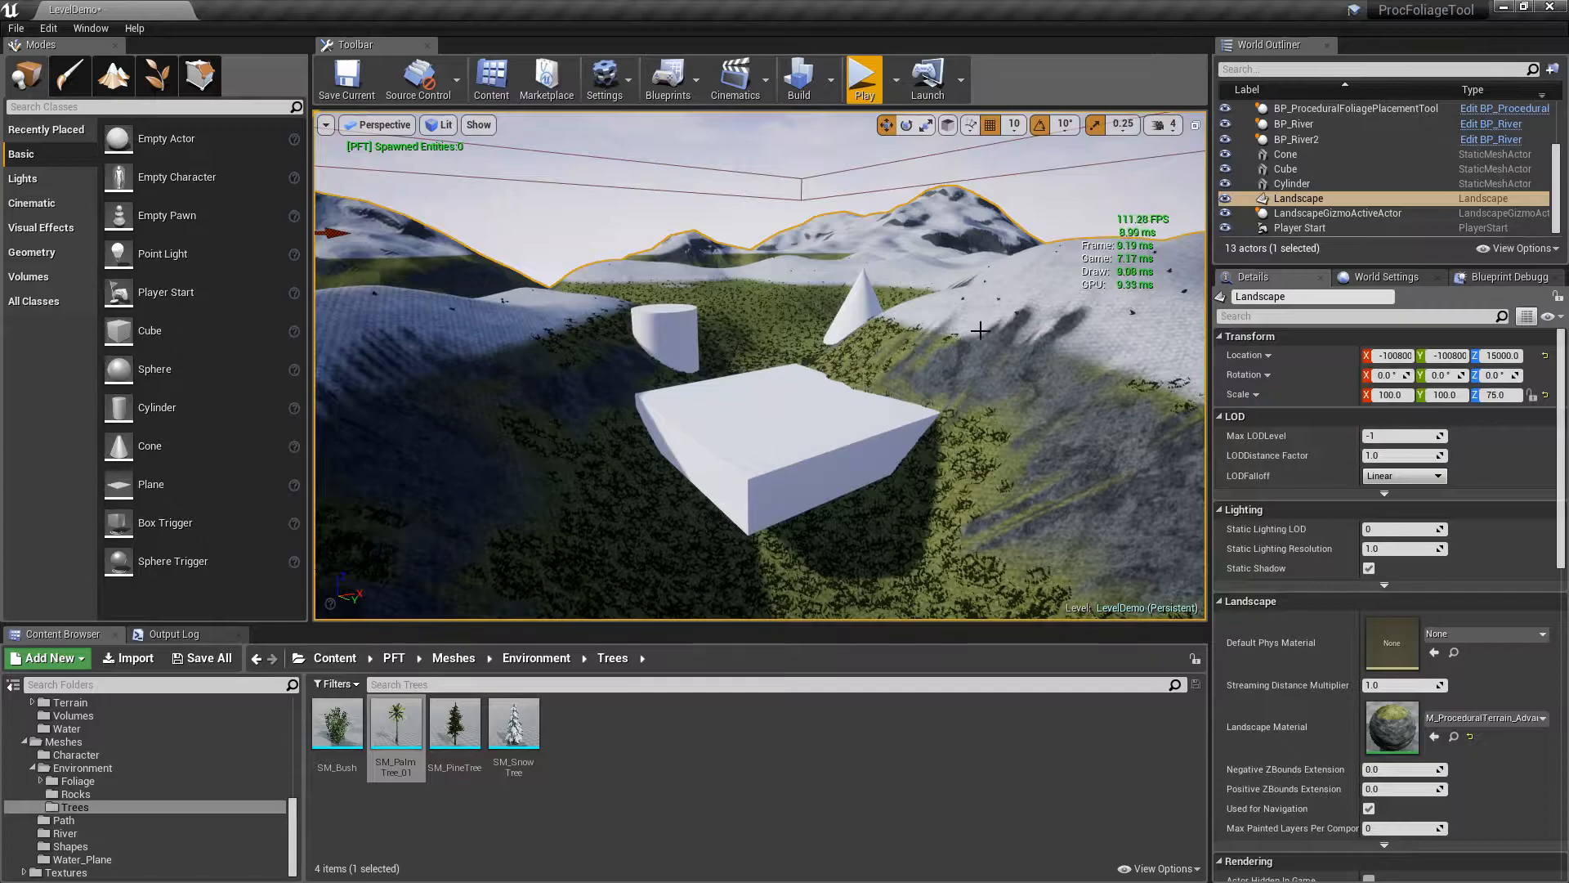
left_click(1249, 317)
type("tag")
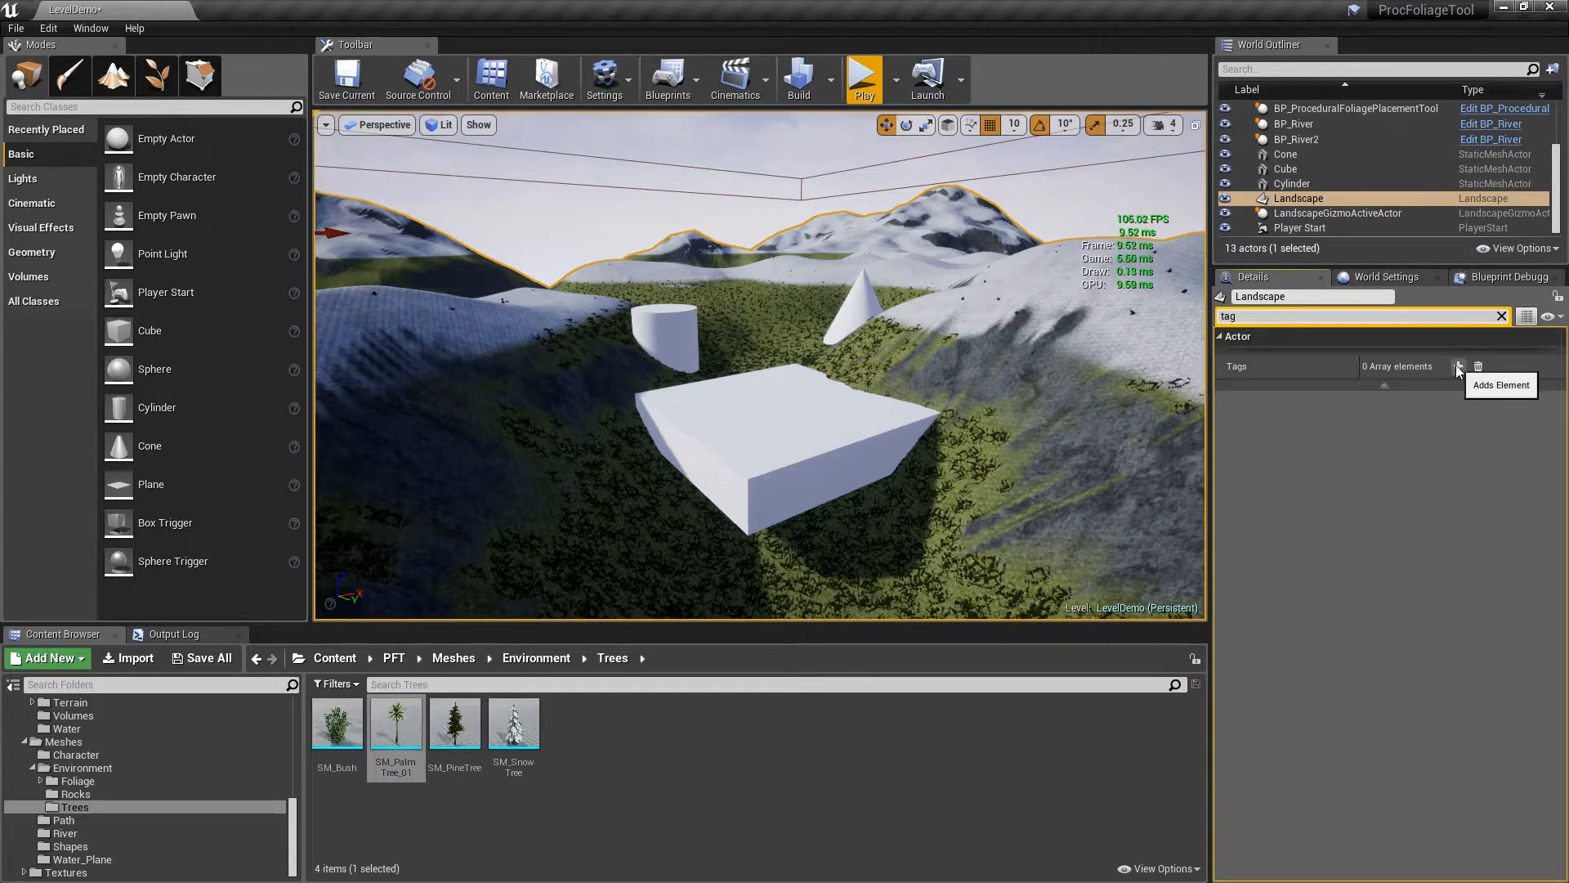
left_click(1458, 366)
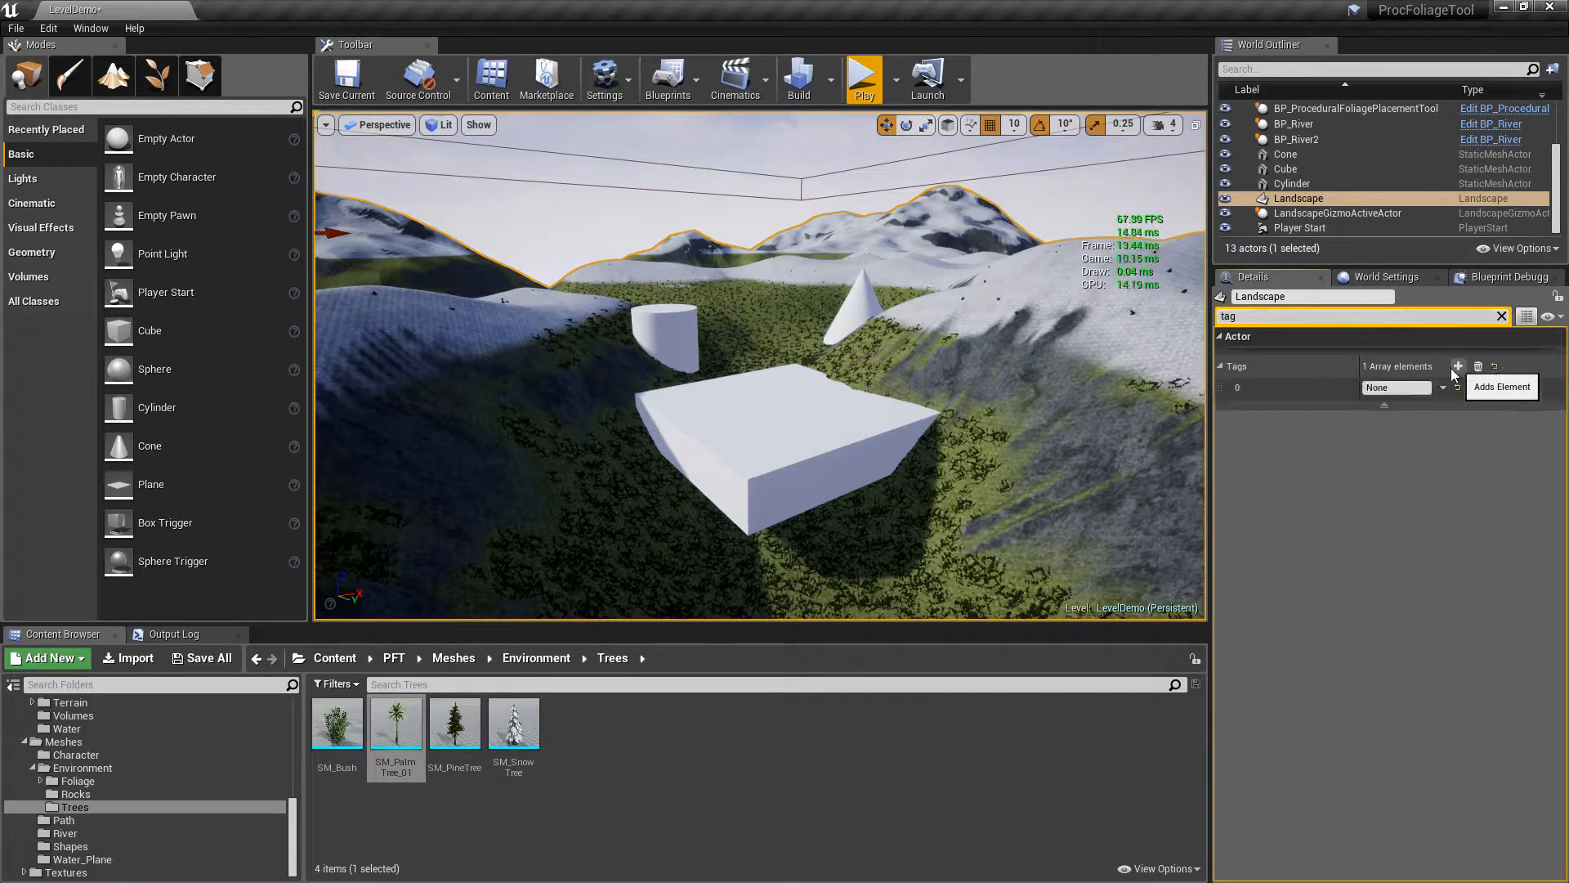
left_click(1397, 387)
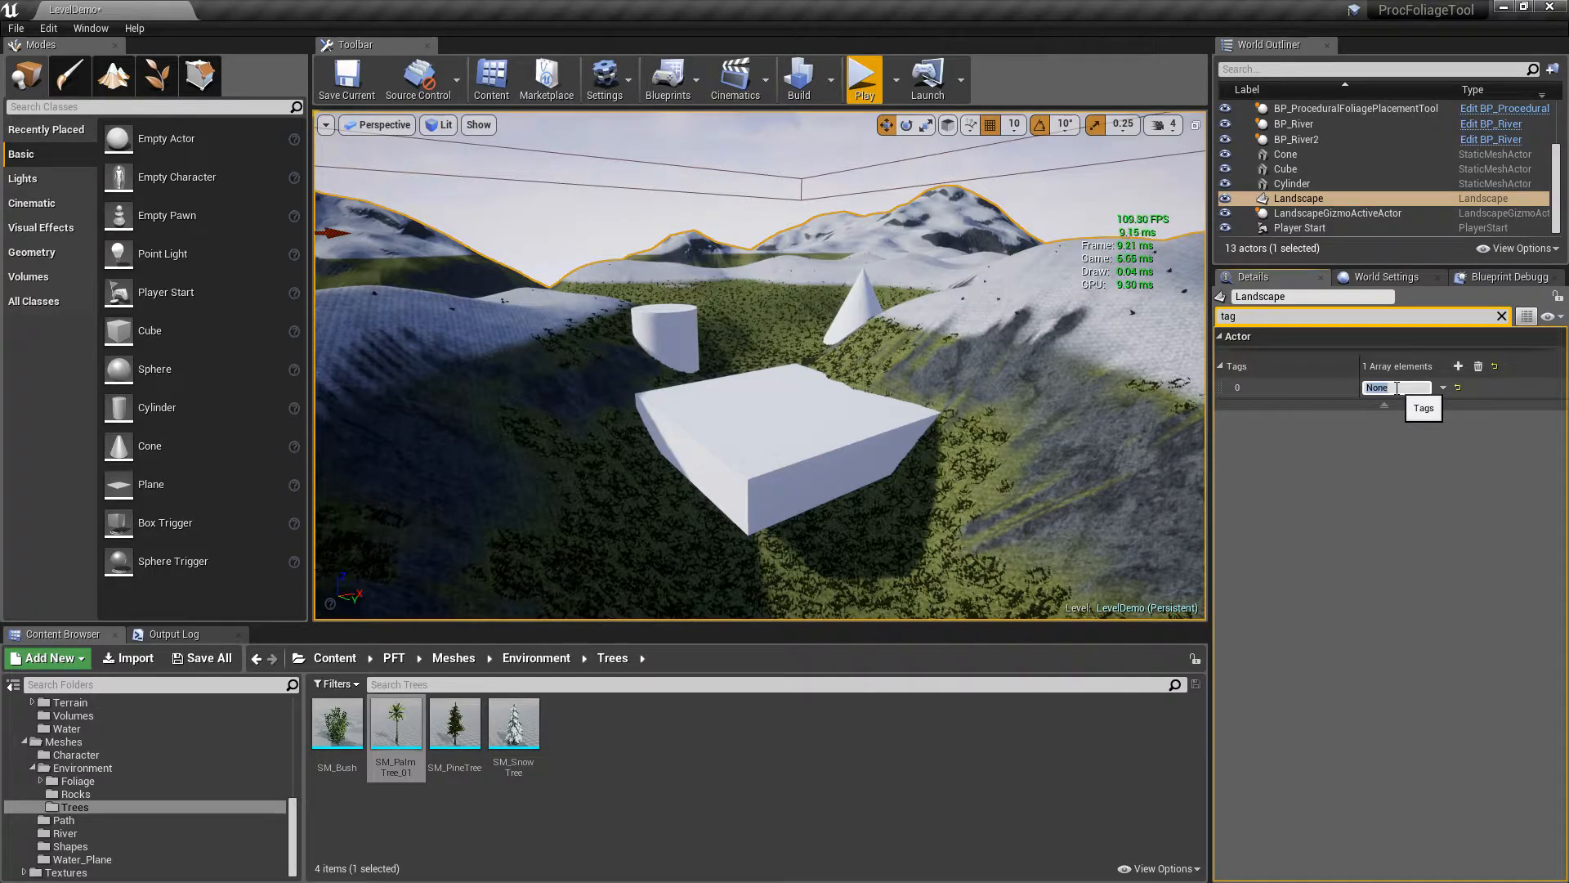
type("pftGround")
key("Return")
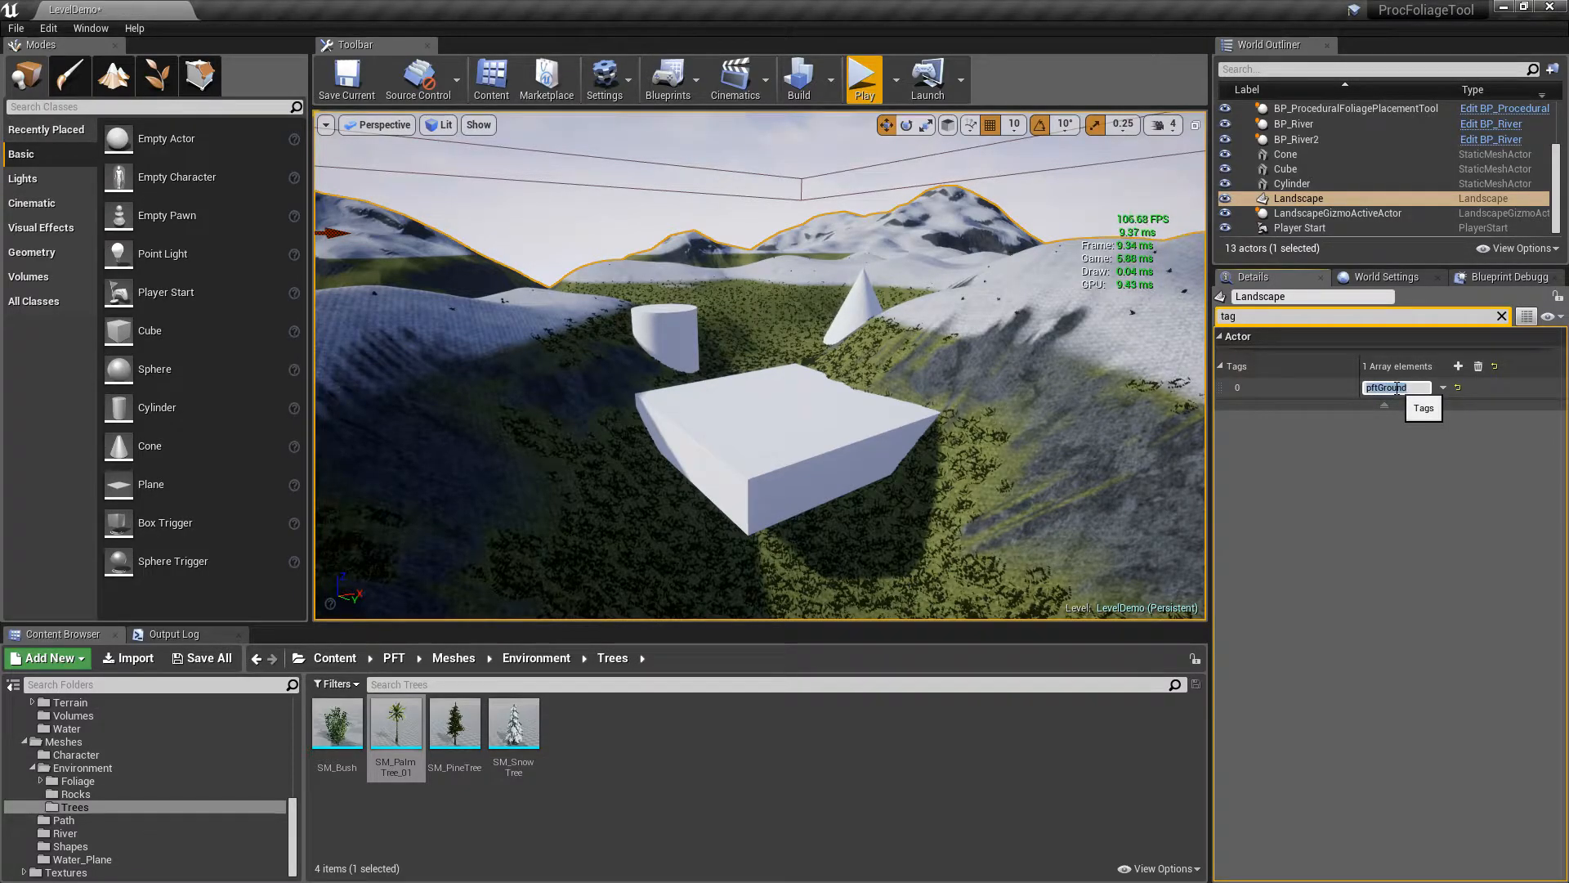
left_click(1502, 316)
Reselect the foliage placement tool in the viewport and save the current level
right_click_drag(771, 305, 759, 267)
left_click(759, 267)
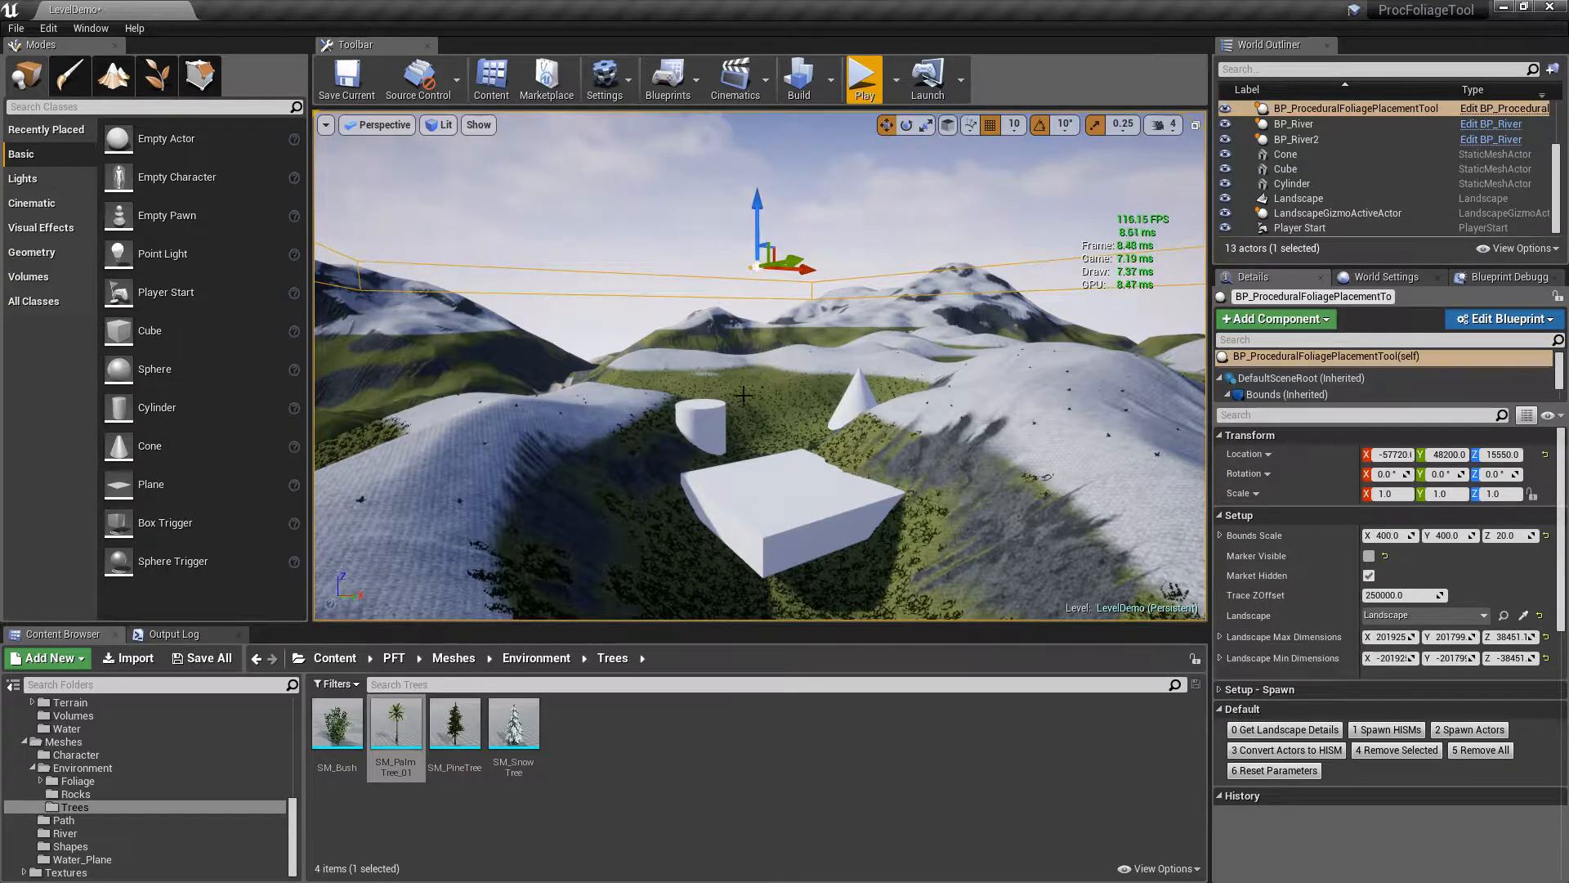
left_click(346, 86)
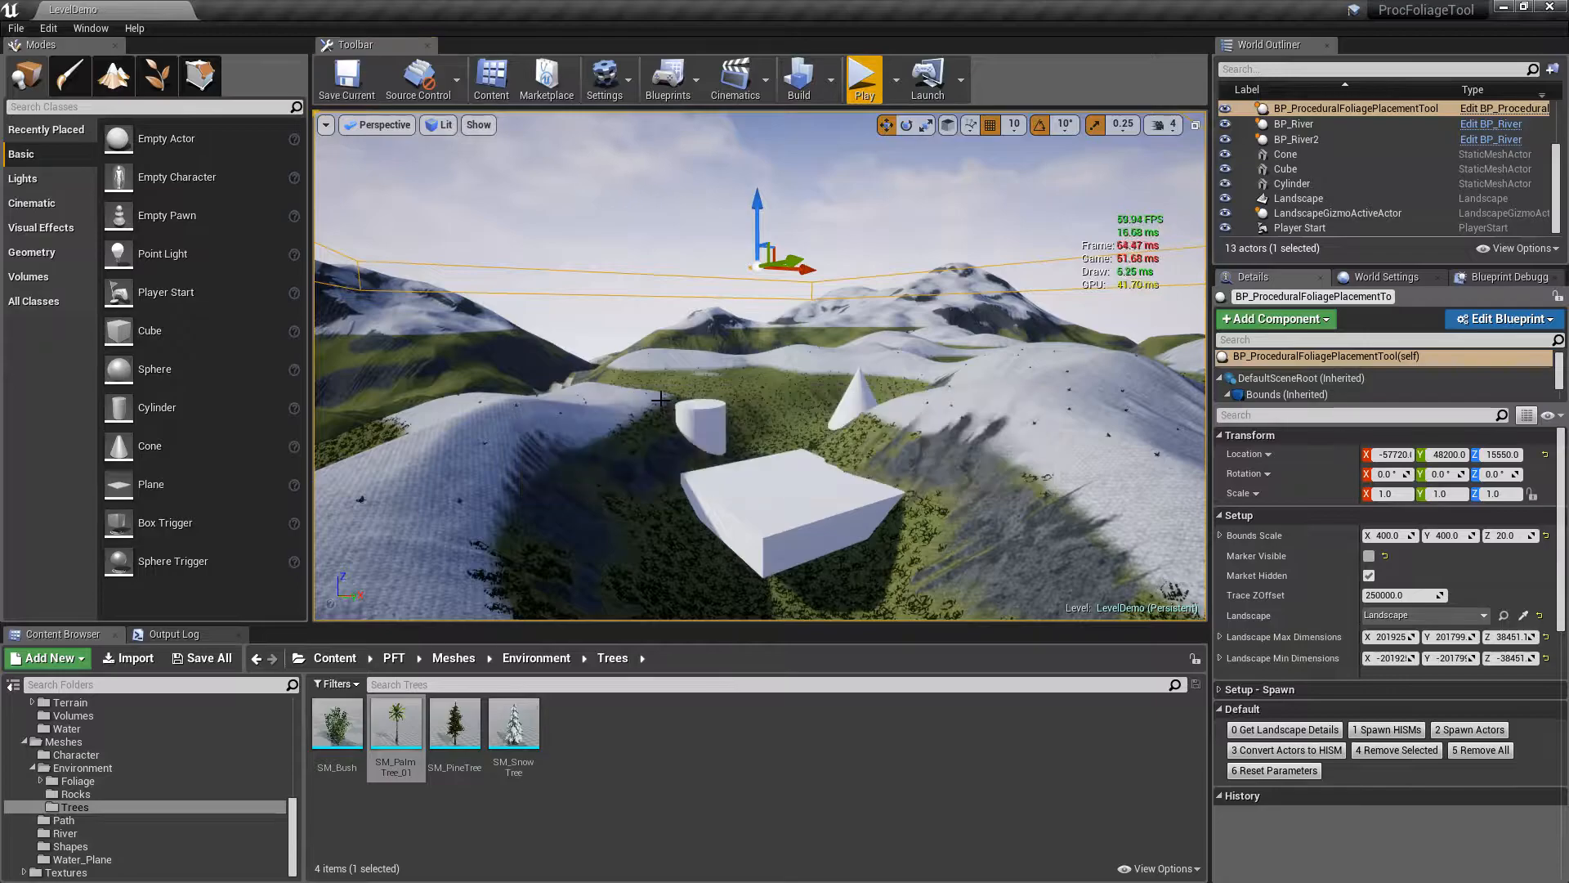
Spawn the pine tree actors repeatedly on the tagged landscape, and inspect their placement around the cube, cylinder and cone
left_click(1469, 730)
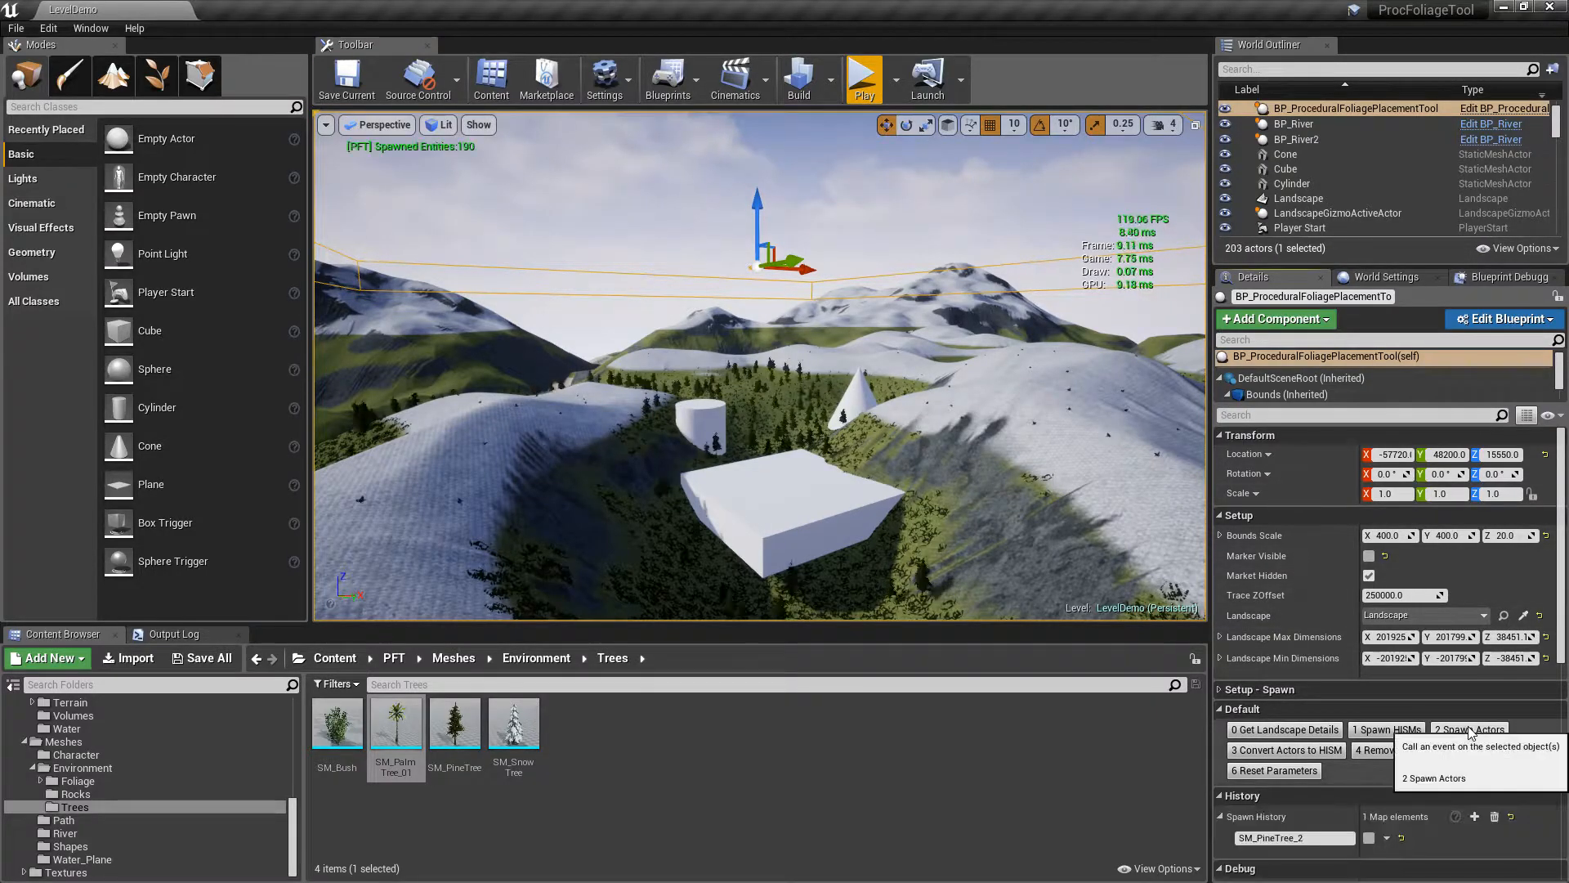
left_click(1468, 730)
left_click(1469, 730)
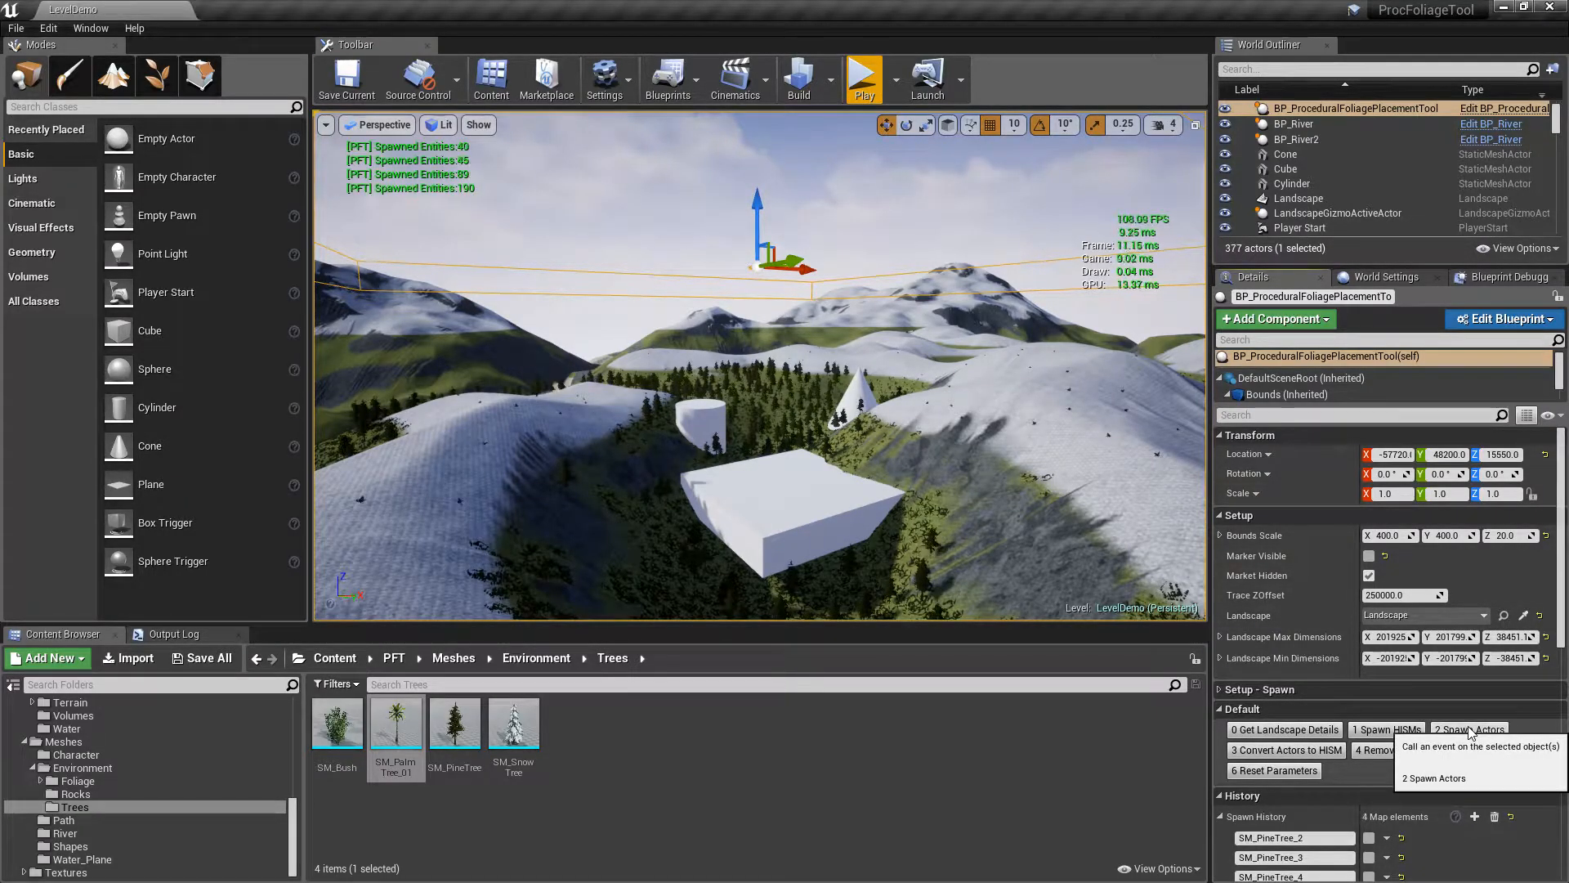
left_click(1469, 730)
left_click(1469, 730)
left_click(1469, 730)
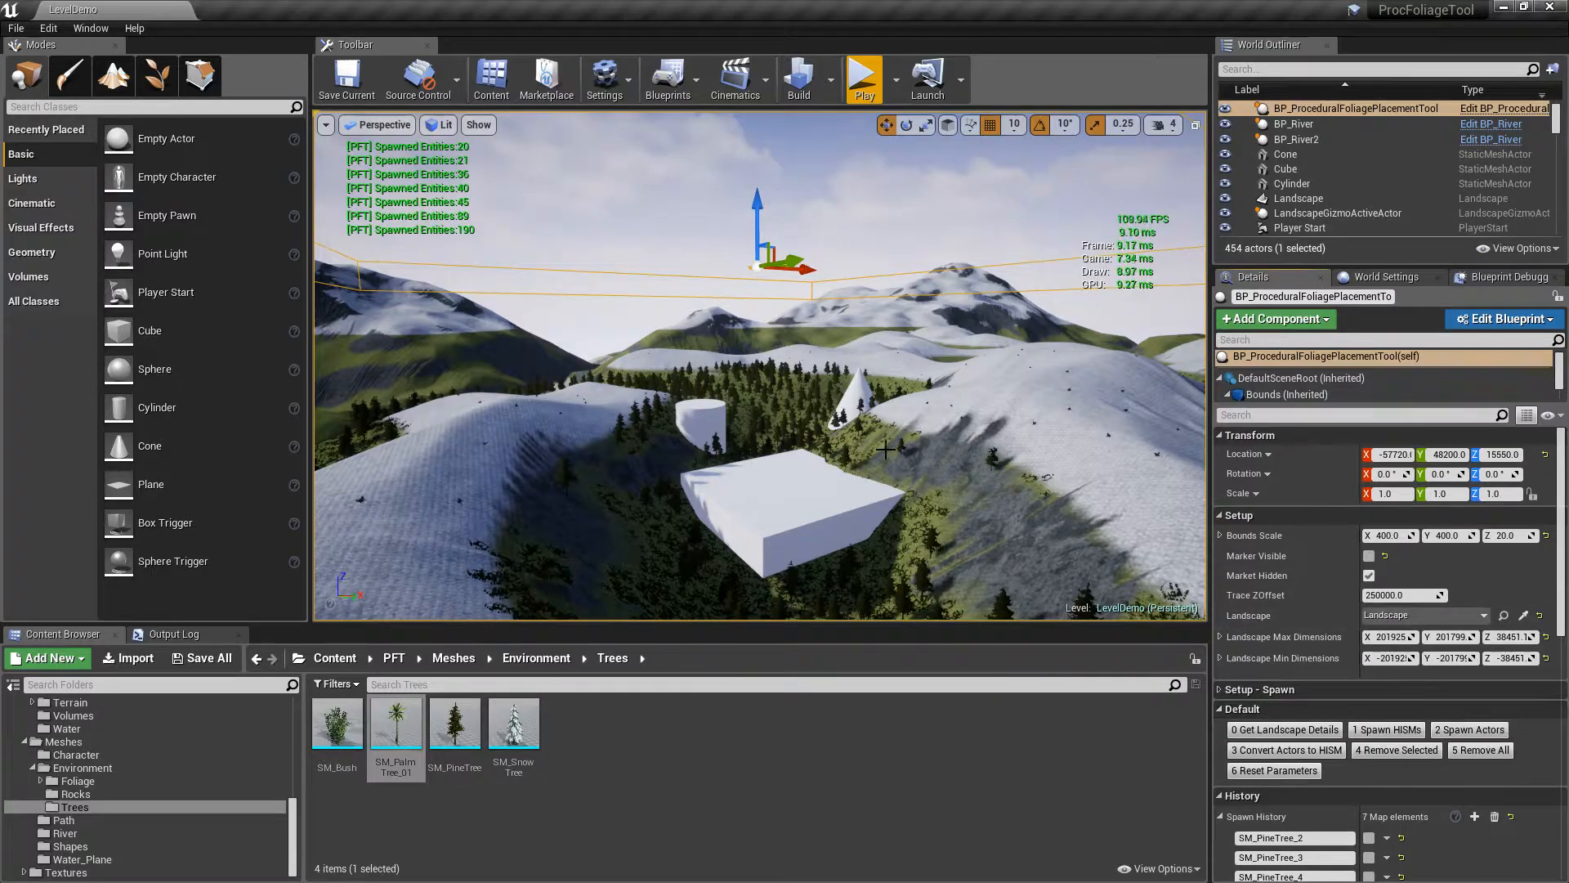
right_click_drag(975, 460, 1038, 482)
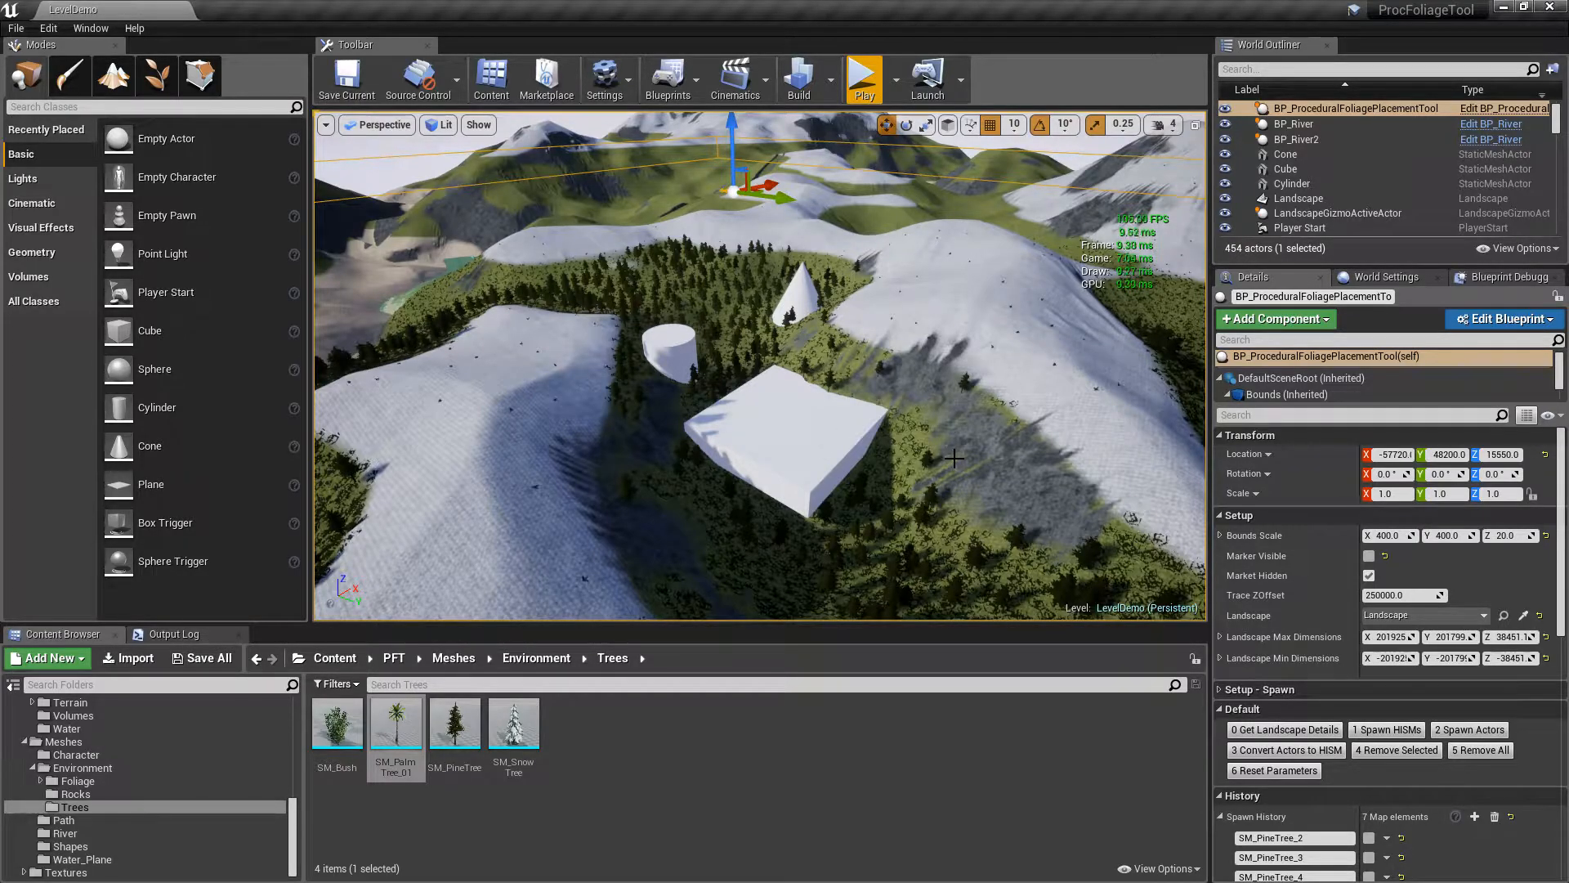
right_click_drag(761, 366, 704, 347)
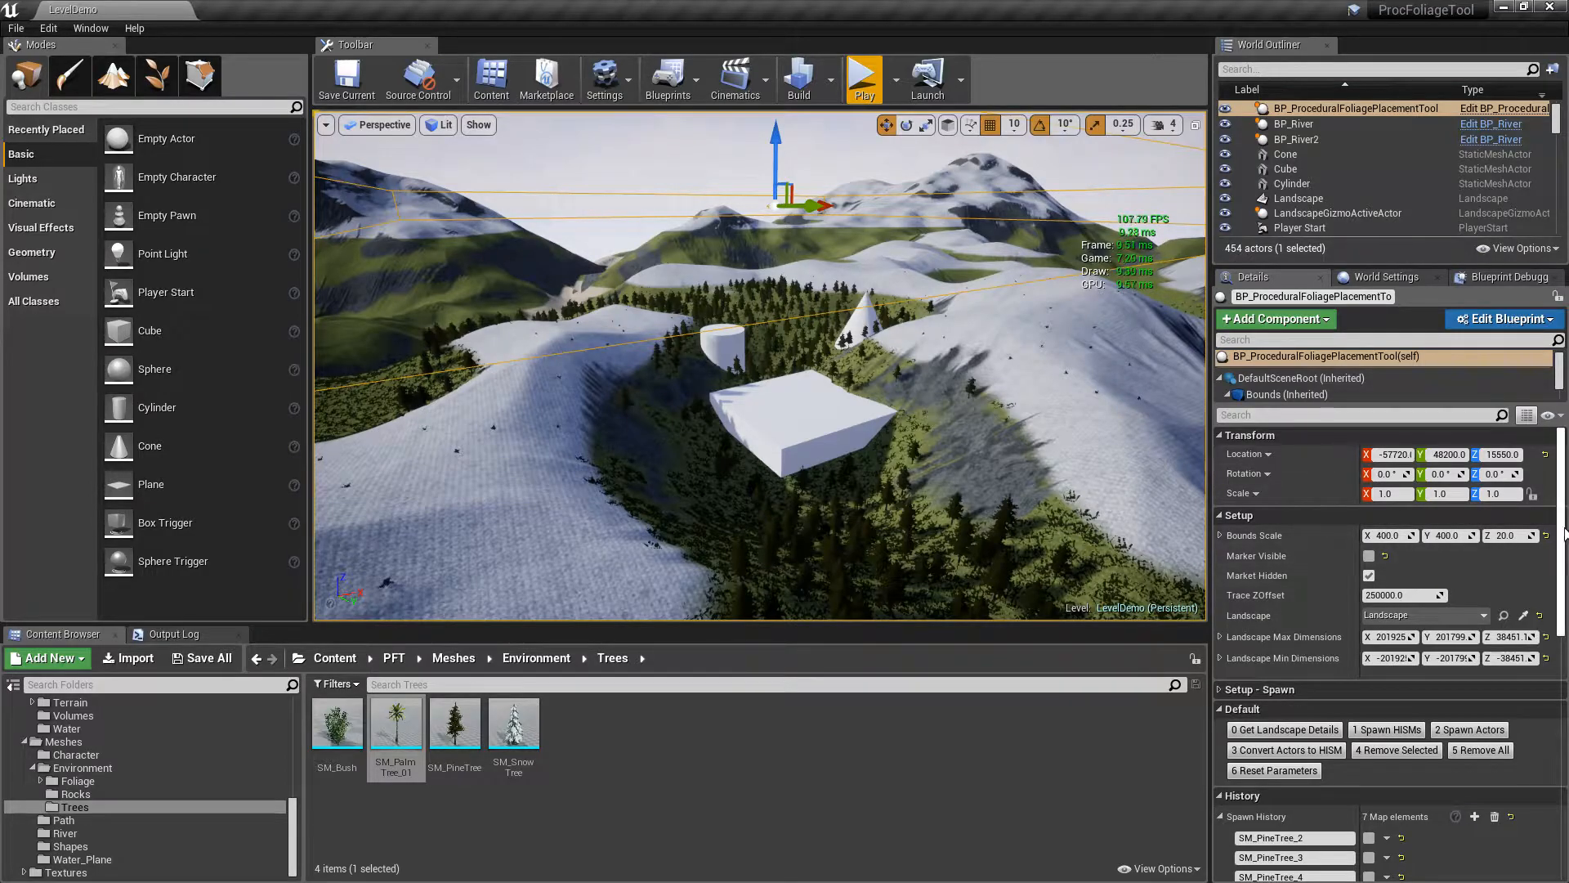
Remove all spawned actors and set the SM_PineTree entry's maximum slope range to 80 degrees
scroll(1228, 669, "down", 2)
left_click(1218, 613)
scroll(1279, 646, "down", 2)
left_click(1221, 530)
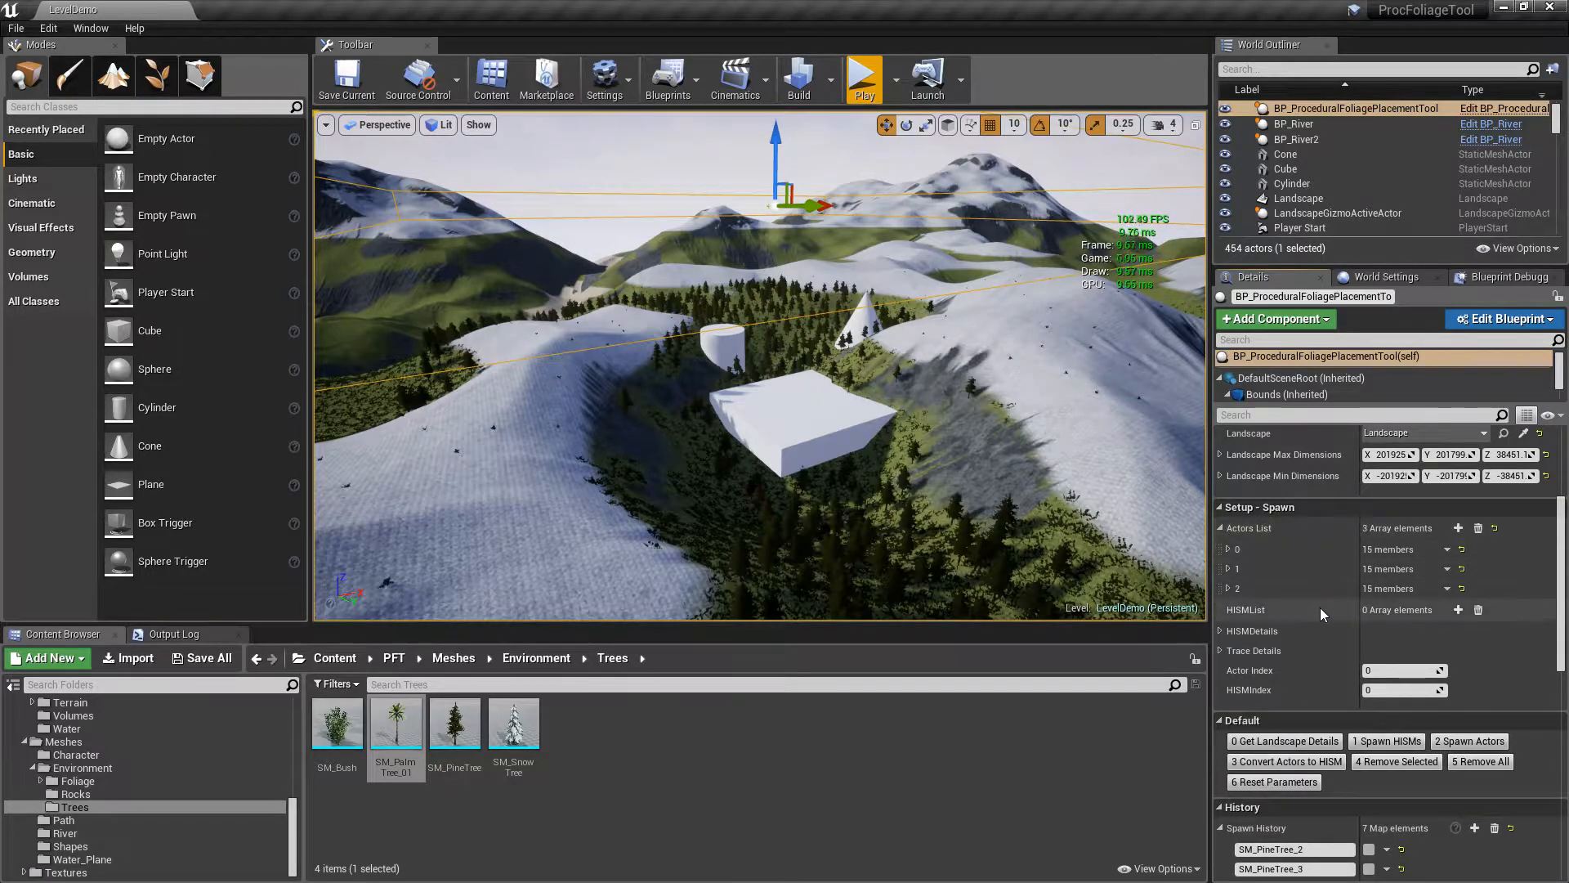
left_click(1228, 549)
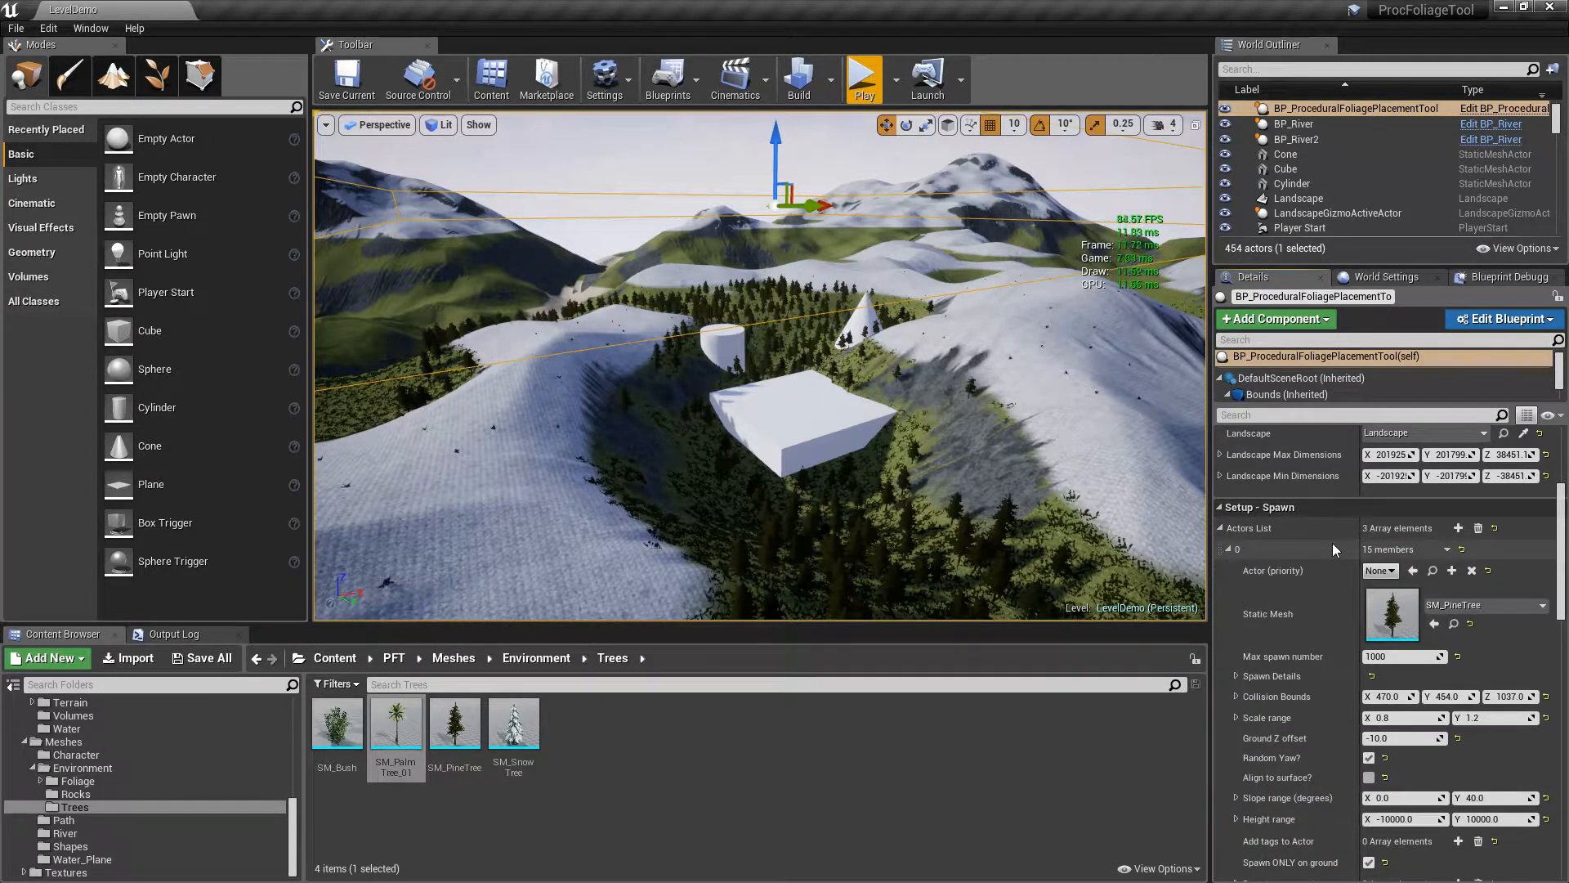
scroll(988, 444, "up", 5)
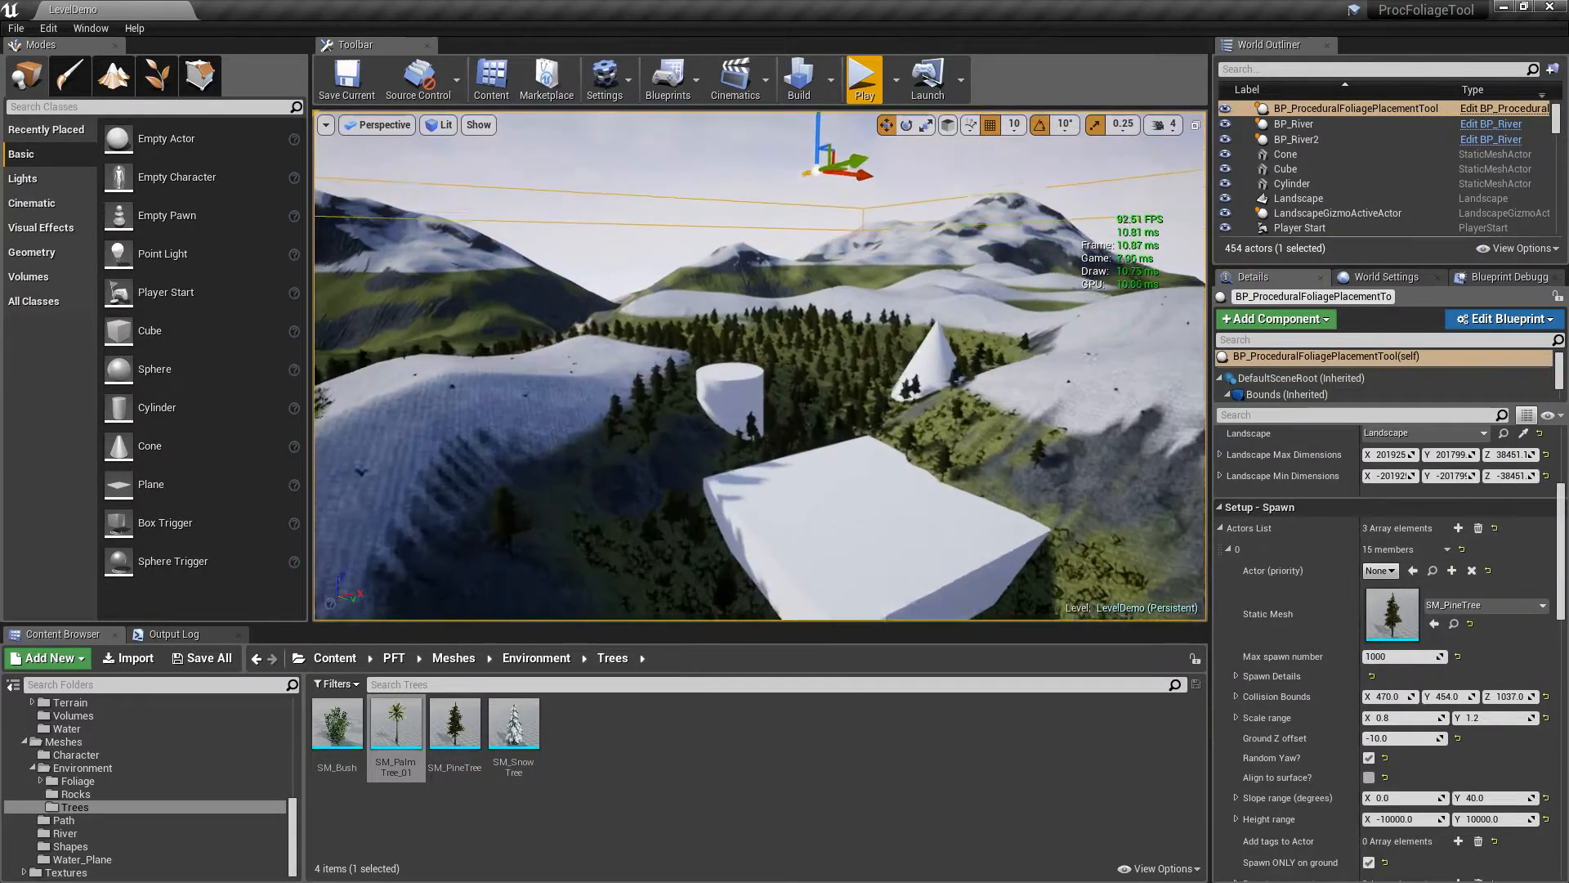
scroll(760, 366, "up", 5)
scroll(760, 366, "up", 1)
left_click_drag(1561, 555, 1561, 690)
left_click(1481, 573)
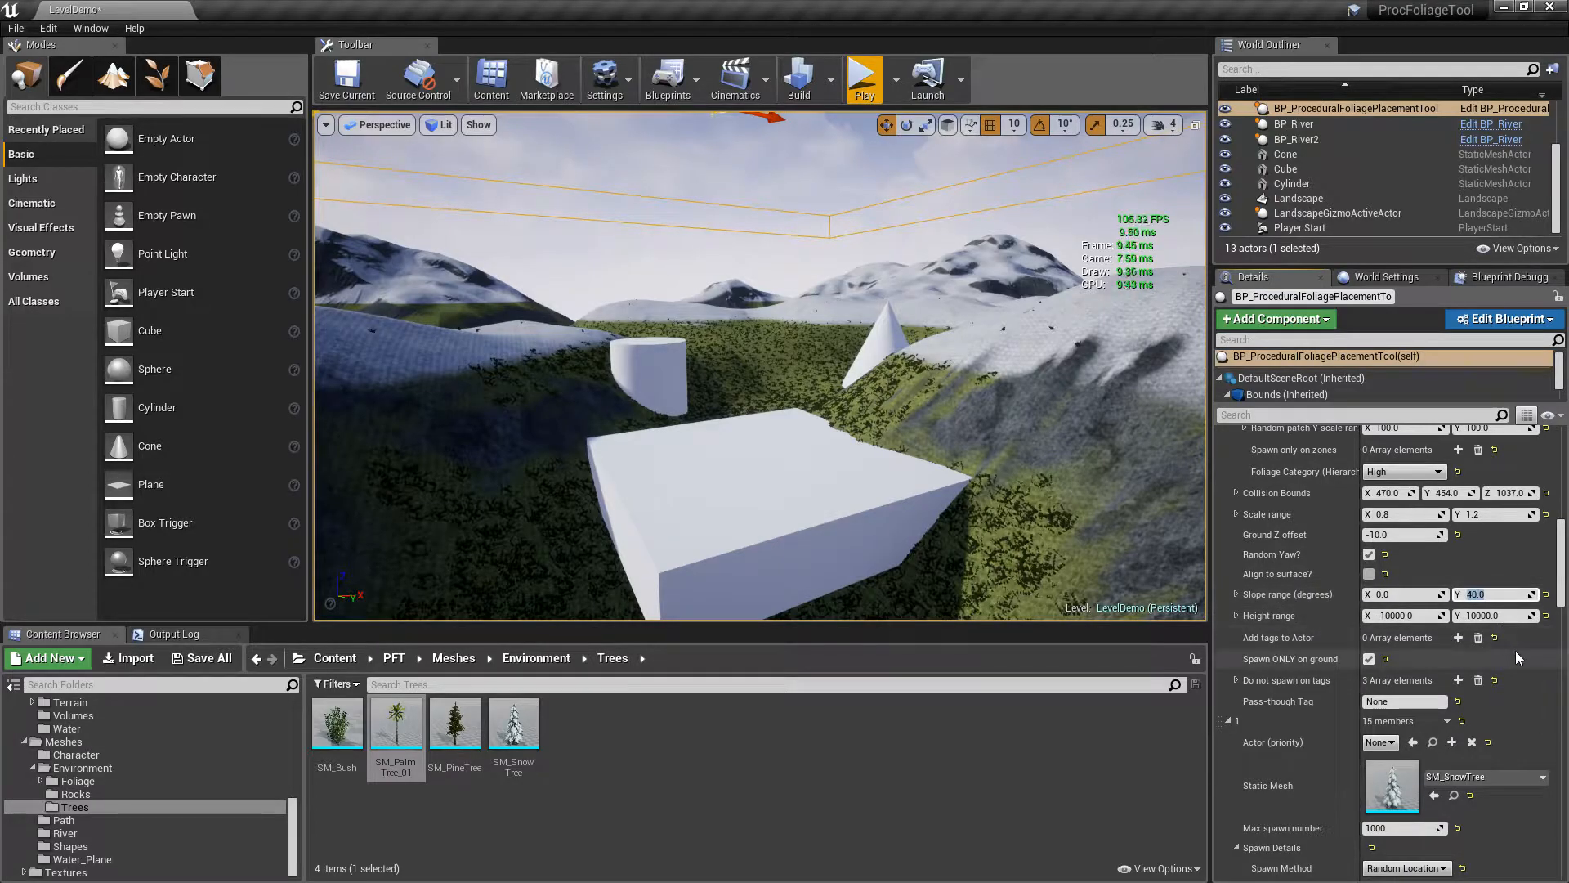
type("80")
key("Return")
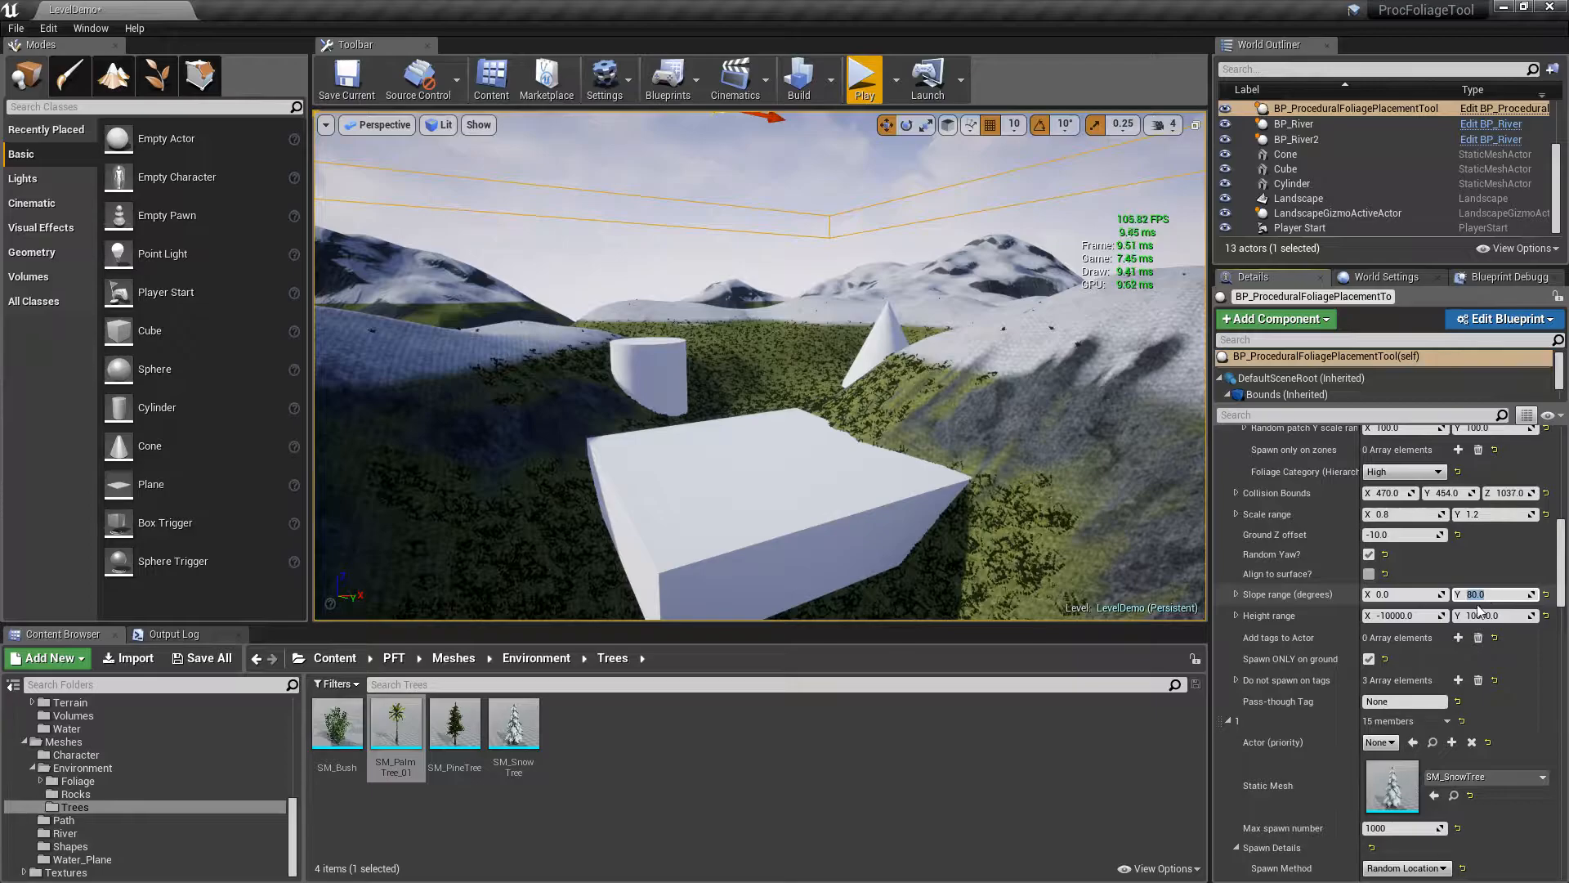
Spawn pine trees with the wider slope range to inspect them on the hillside, and remove all spawned actors
left_click_drag(1563, 546, 1560, 772)
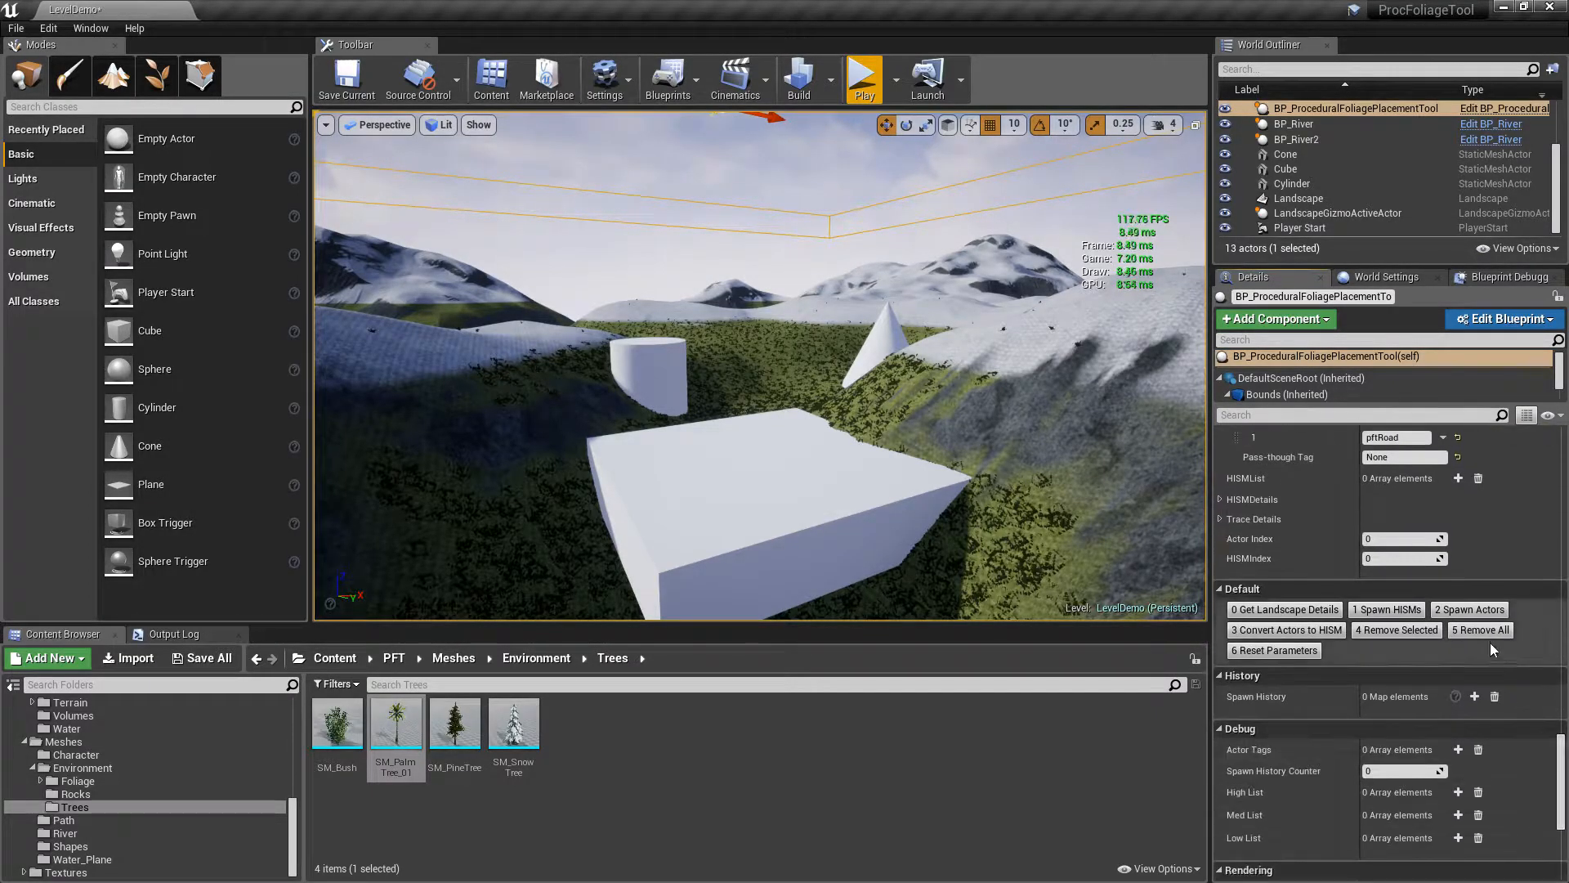
left_click(1473, 609)
right_click_drag(933, 377, 933, 376)
right_click_drag(807, 389, 807, 389)
right_click_drag(736, 249, 736, 249)
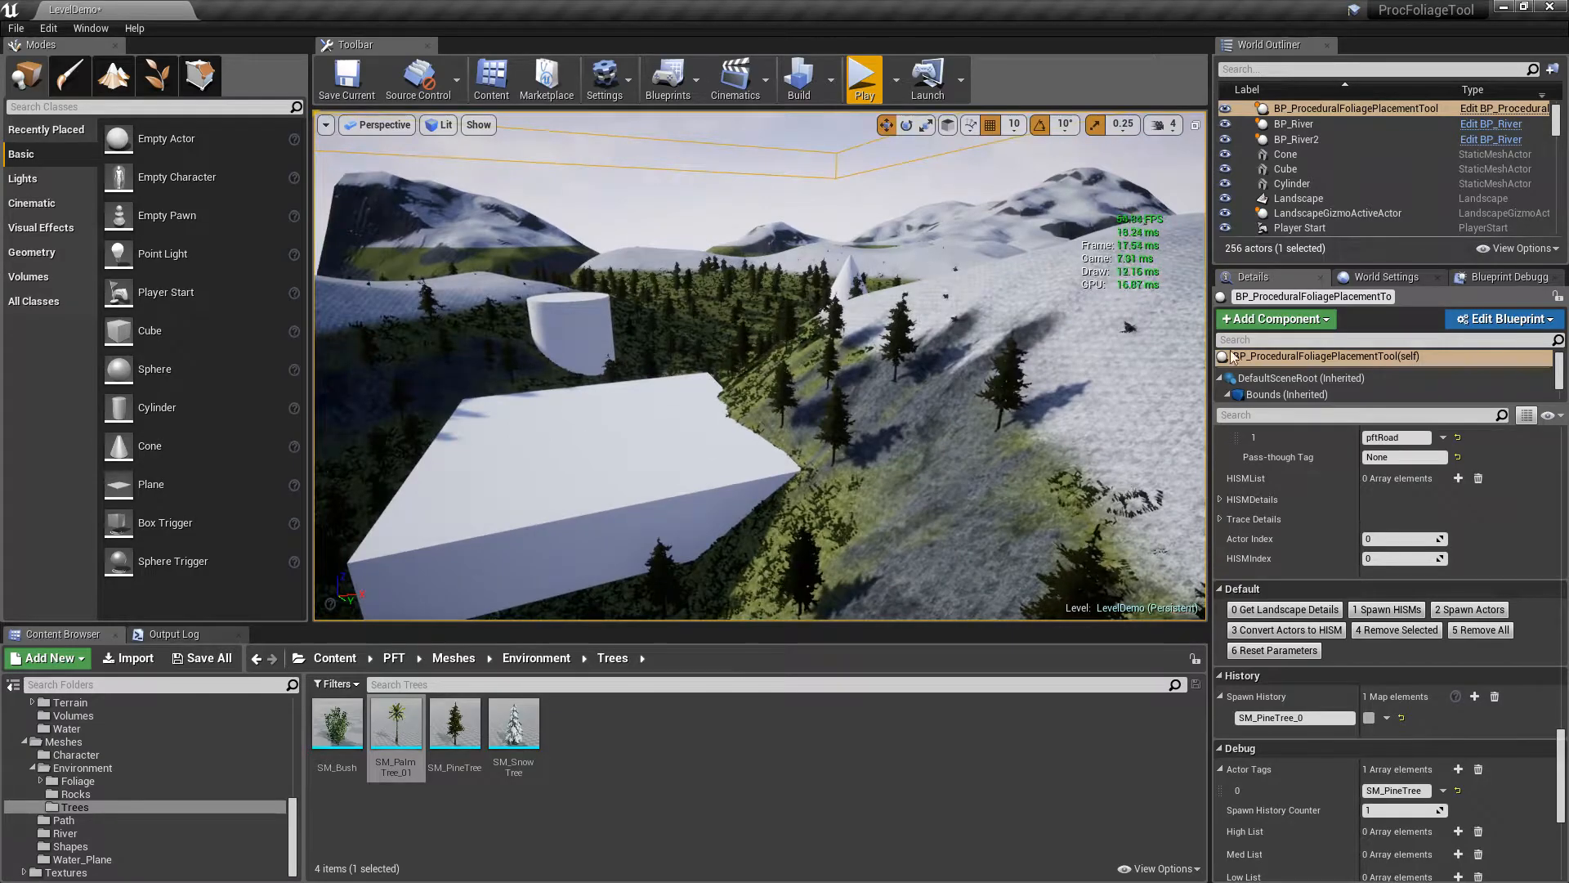
left_click(1479, 631)
Enable 'Align to surface' for the SM_PineTree entry, and collapse its spawn details and the actors list
left_click_drag(1562, 756, 1563, 517)
scroll(1272, 645, "up", 3)
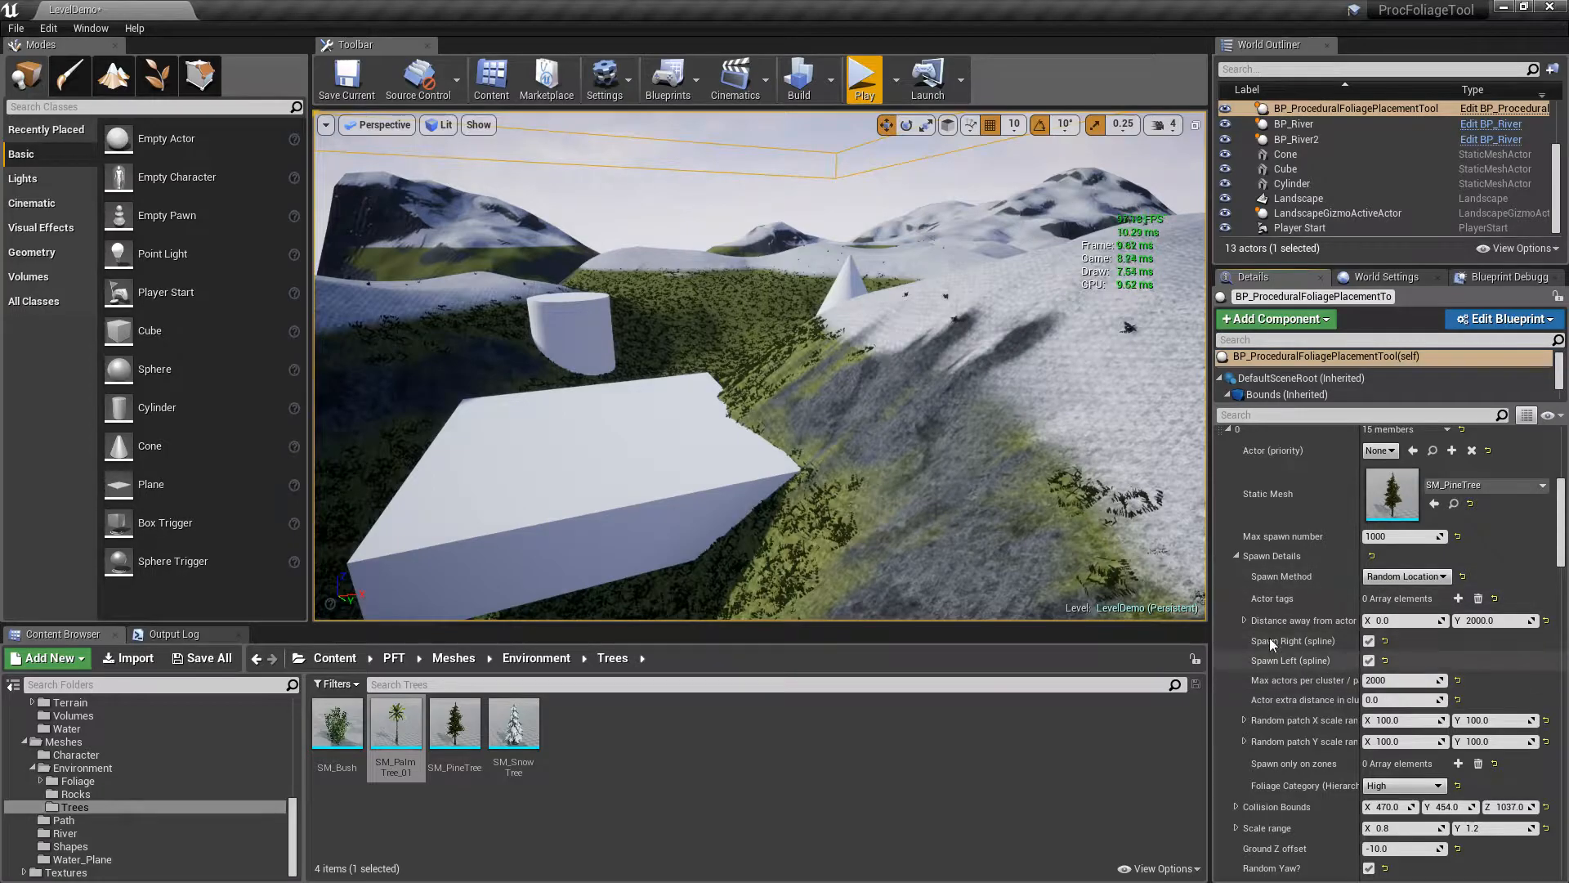
left_click(1236, 556)
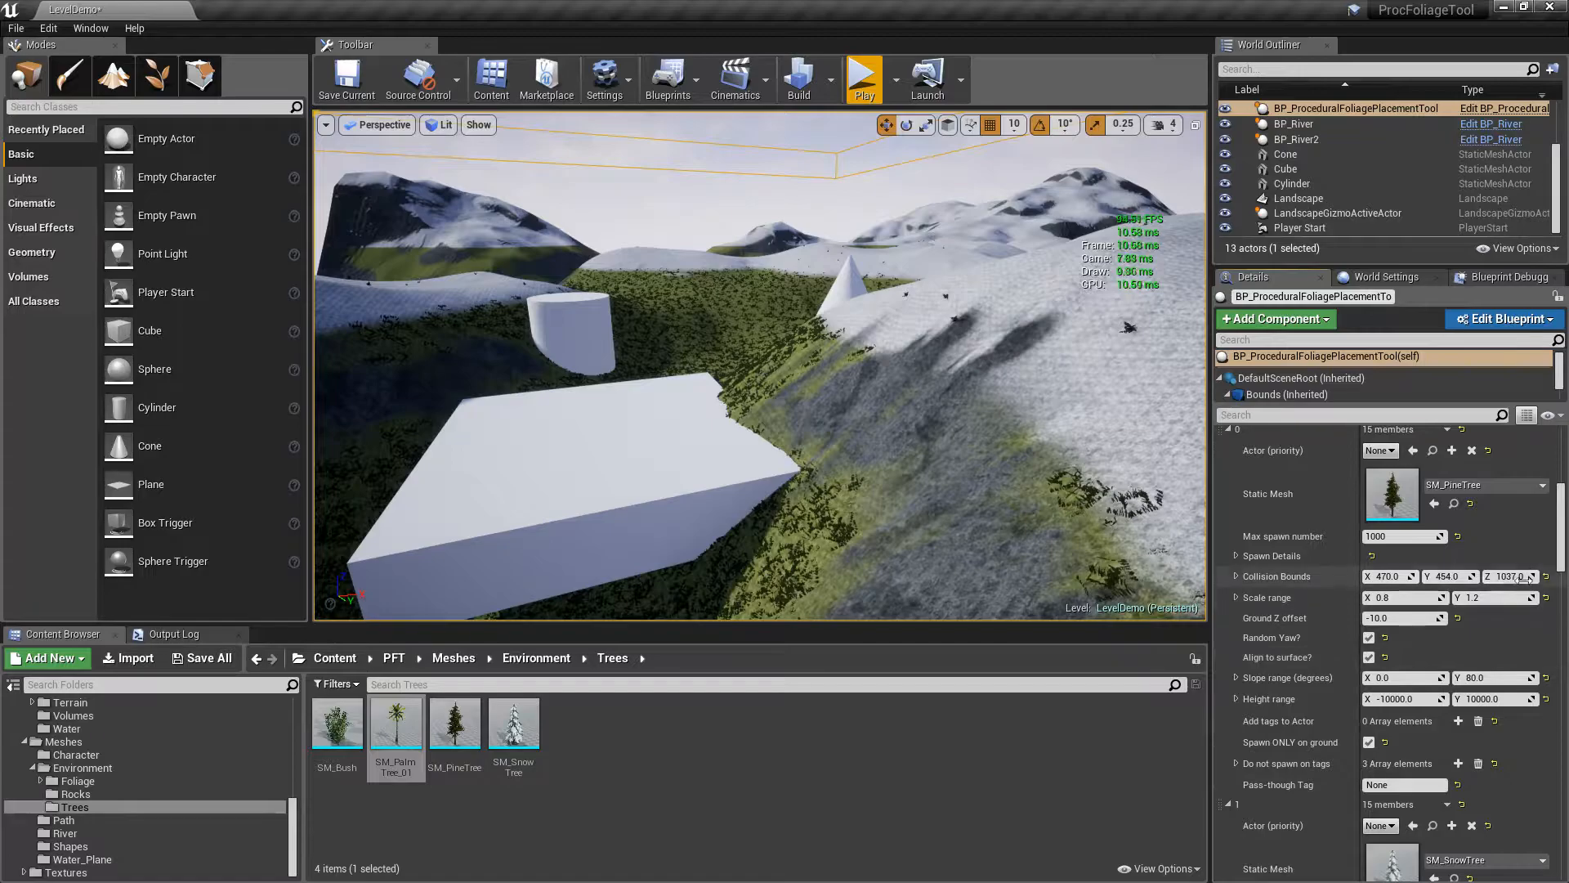
scroll(1267, 541, "up", 4)
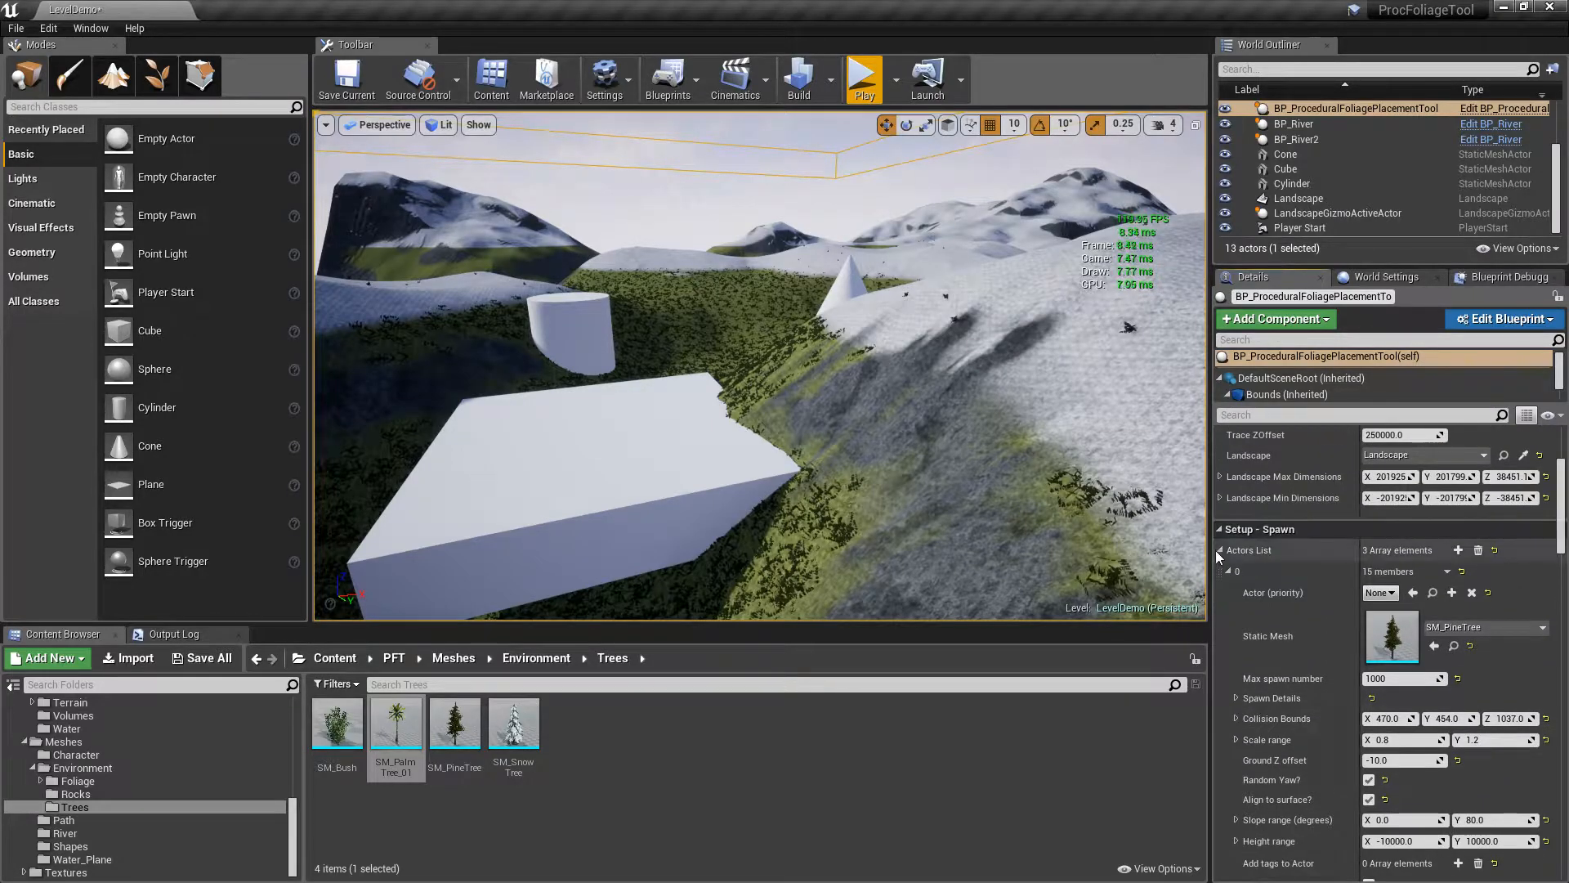
left_click(1220, 550)
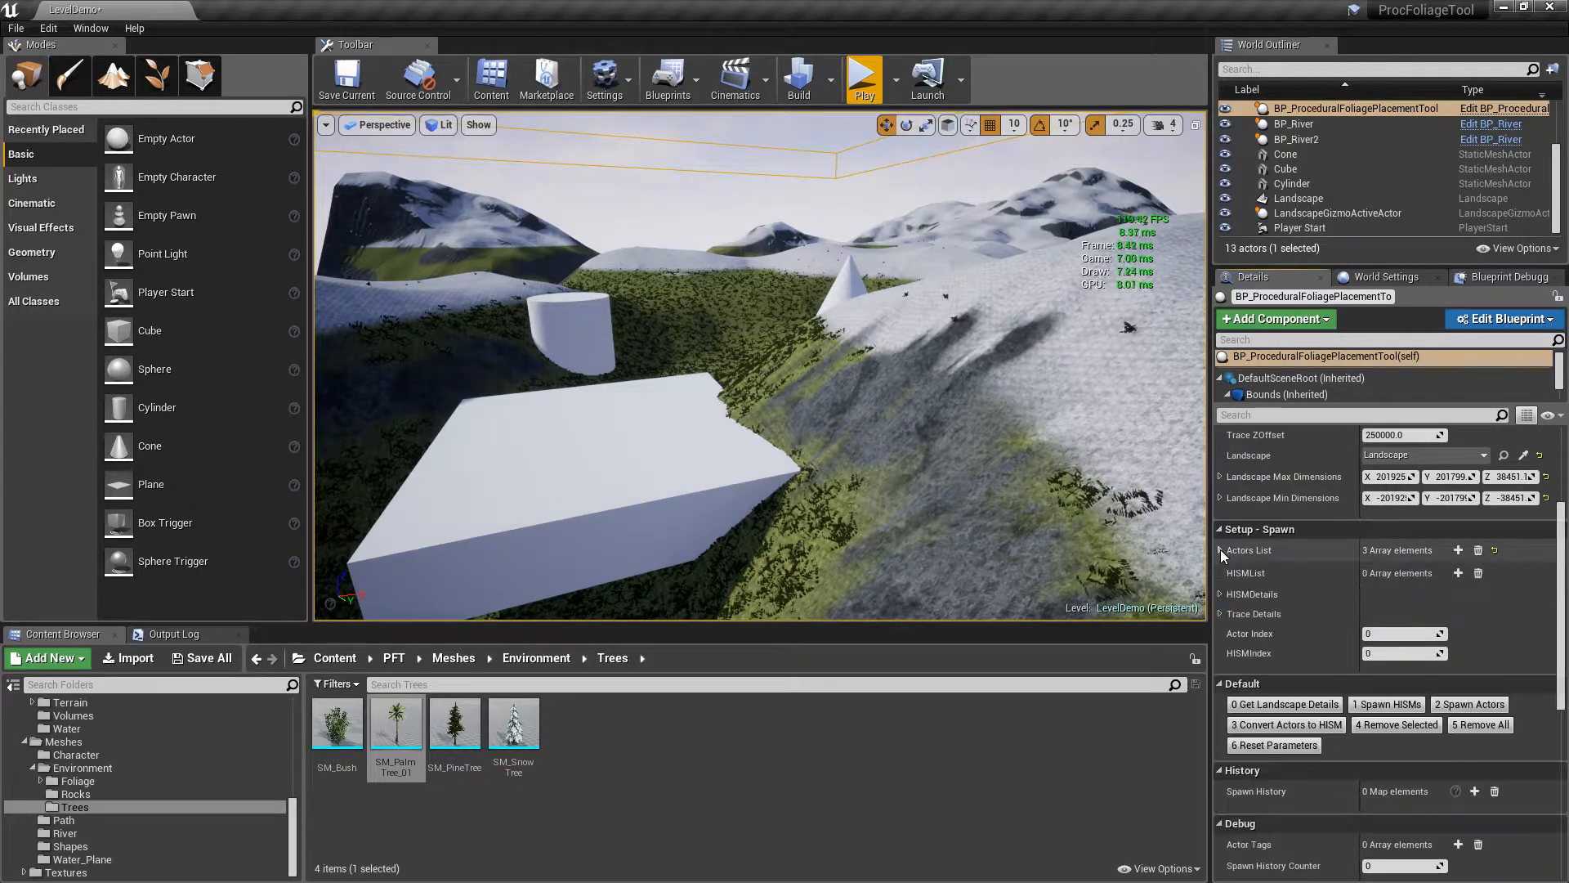
Spawn the surface-aligned pine tree actors, and inspect their tilt on the hillsides around the cube
left_click(1469, 705)
right_click_drag(760, 365, 889, 424)
right_click_drag(945, 370, 925, 323)
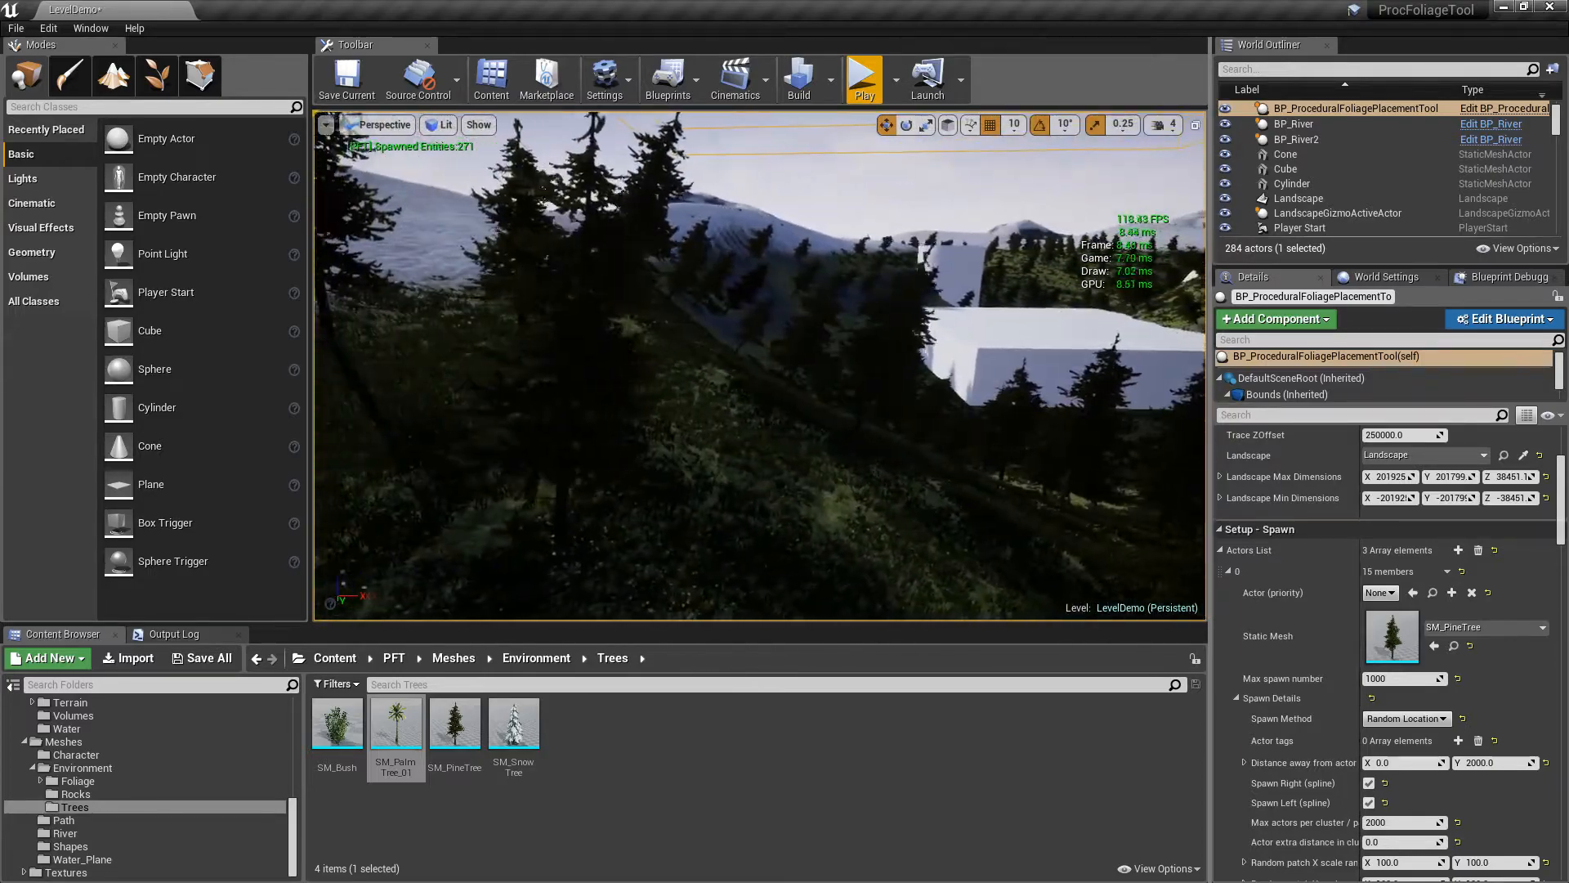
right_click_drag(925, 324, 907, 327)
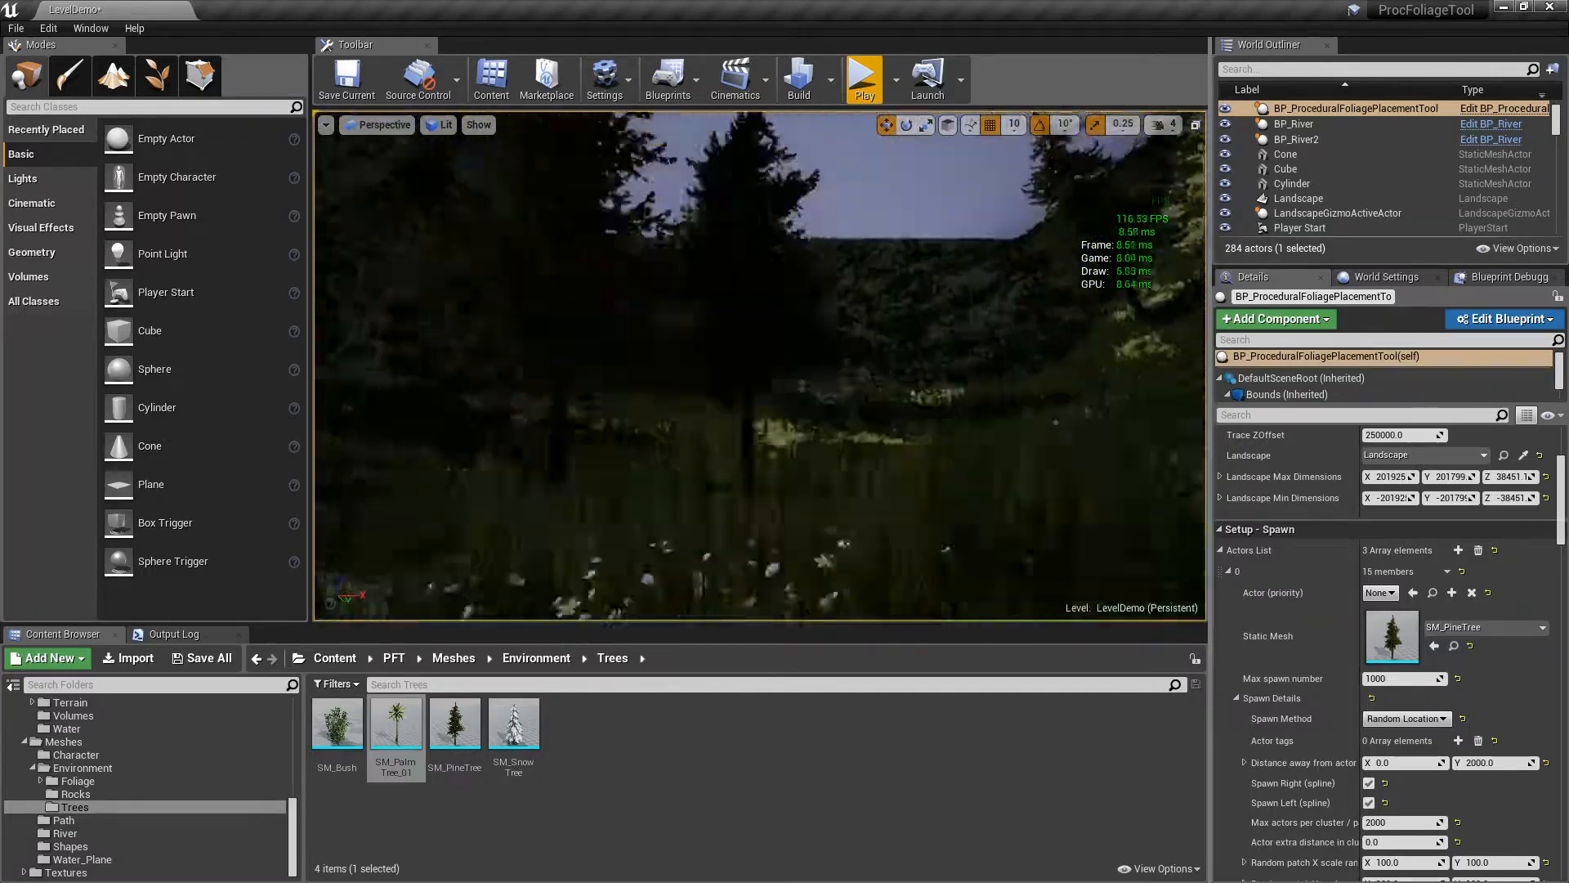
right_click_drag(908, 327, 941, 334)
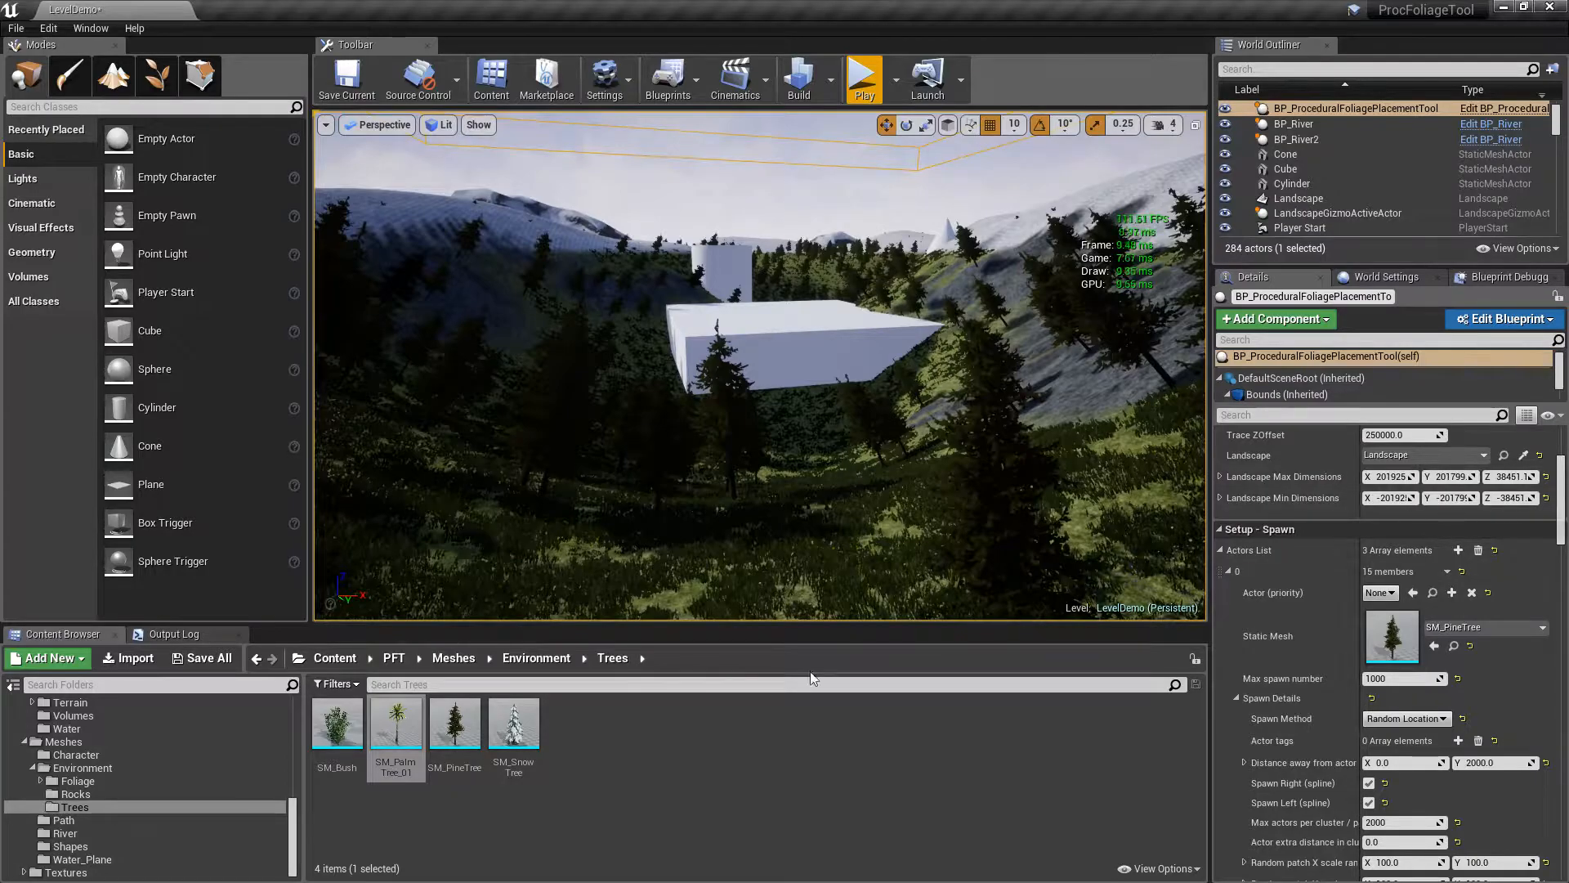
Disable 'Align to surface' and set the maximum slope range to 40 degrees for the SM_PineTree entry
left_click_drag(1565, 462, 1565, 484)
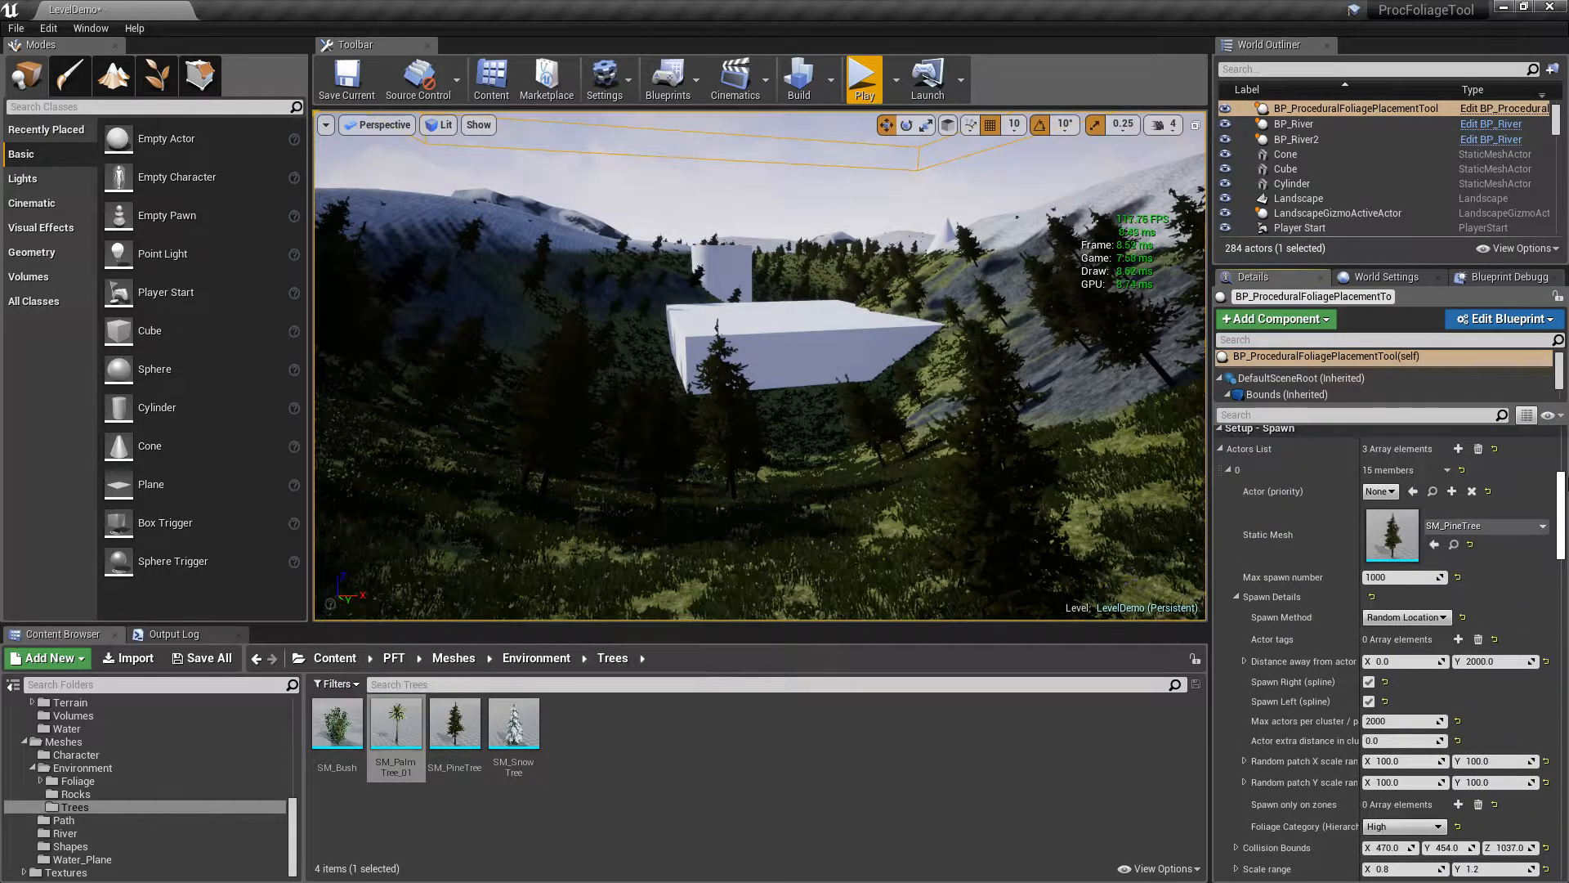
left_click(1229, 470)
left_click(1228, 489)
left_click(1228, 507)
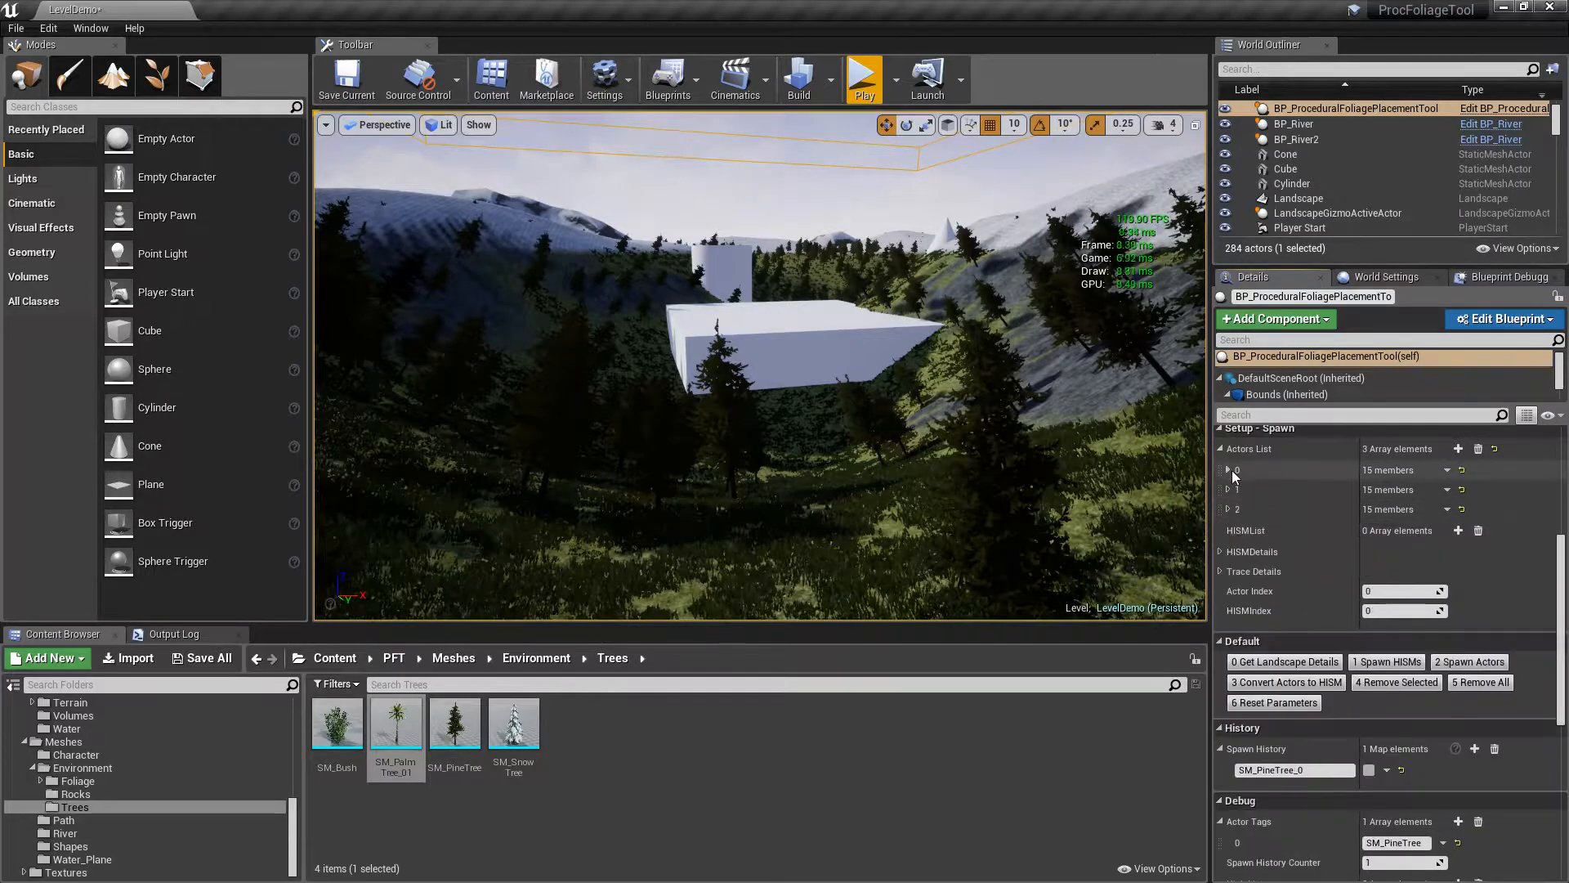
left_click(1229, 470)
scroll(1341, 640, "down", 3)
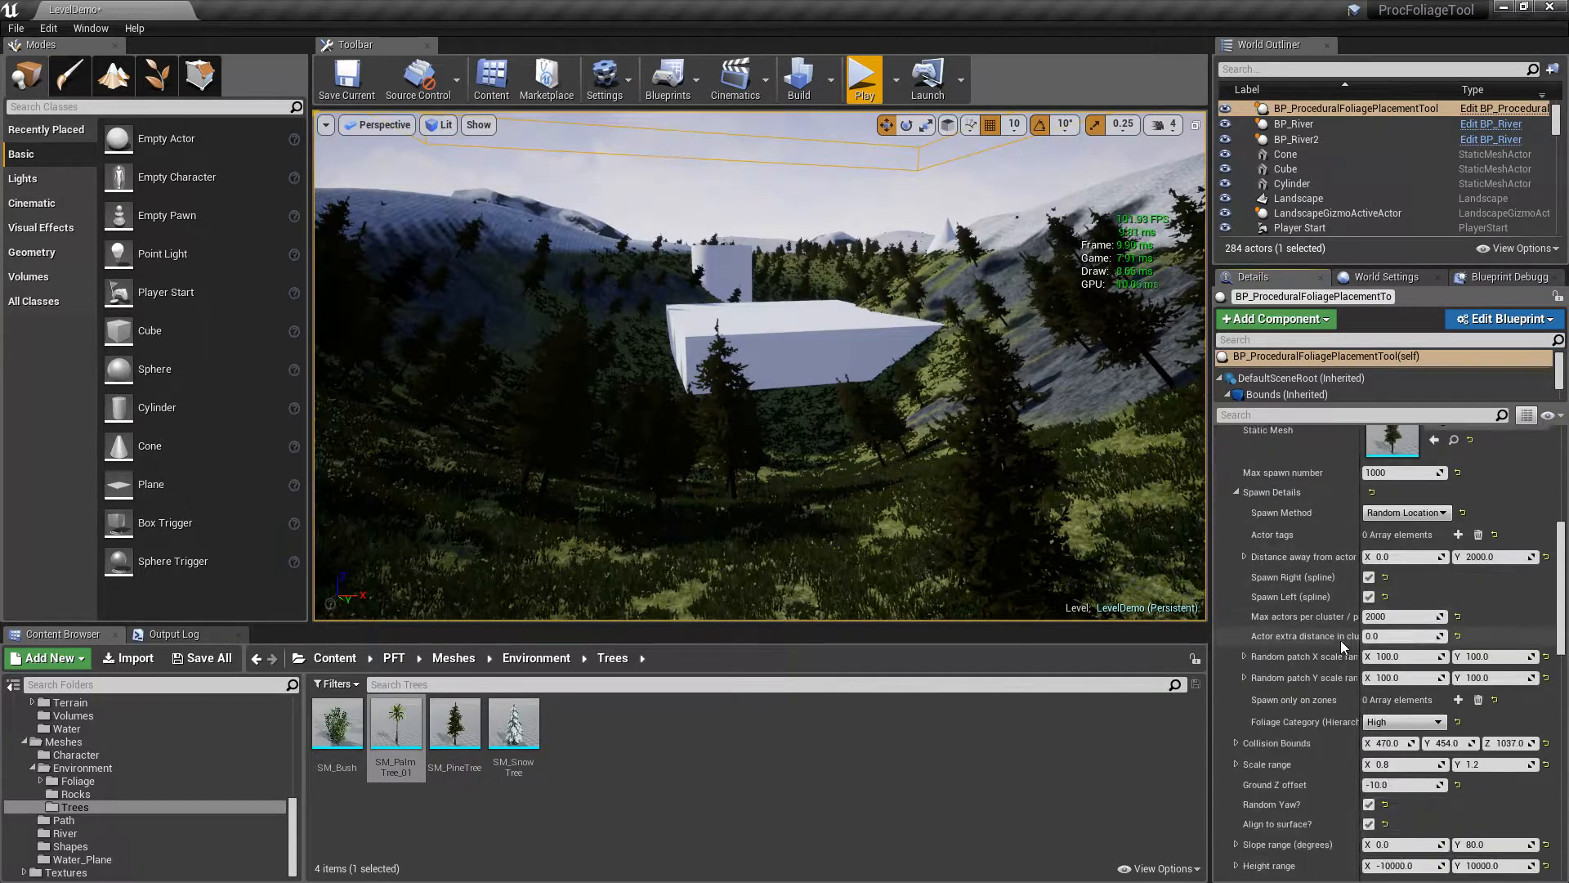
scroll(1341, 640, "down", 4)
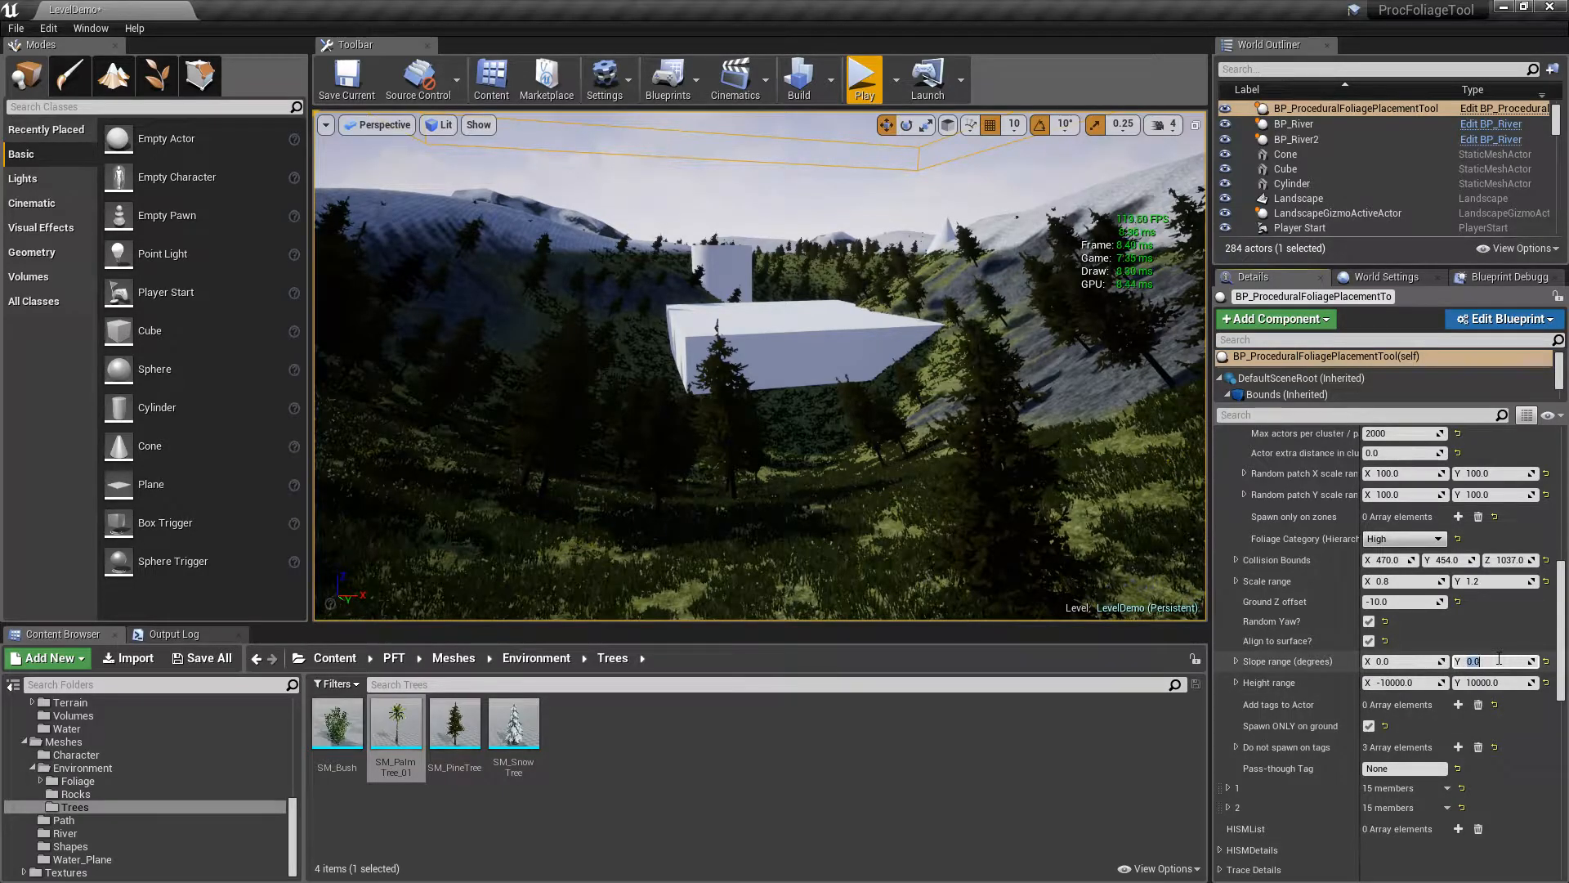
left_click(1371, 641)
Remove all spawned actors and save the LevelDemo map
left_click_drag(1563, 564, 1564, 746)
left_click(1490, 537)
key("ctrl+shift+s")
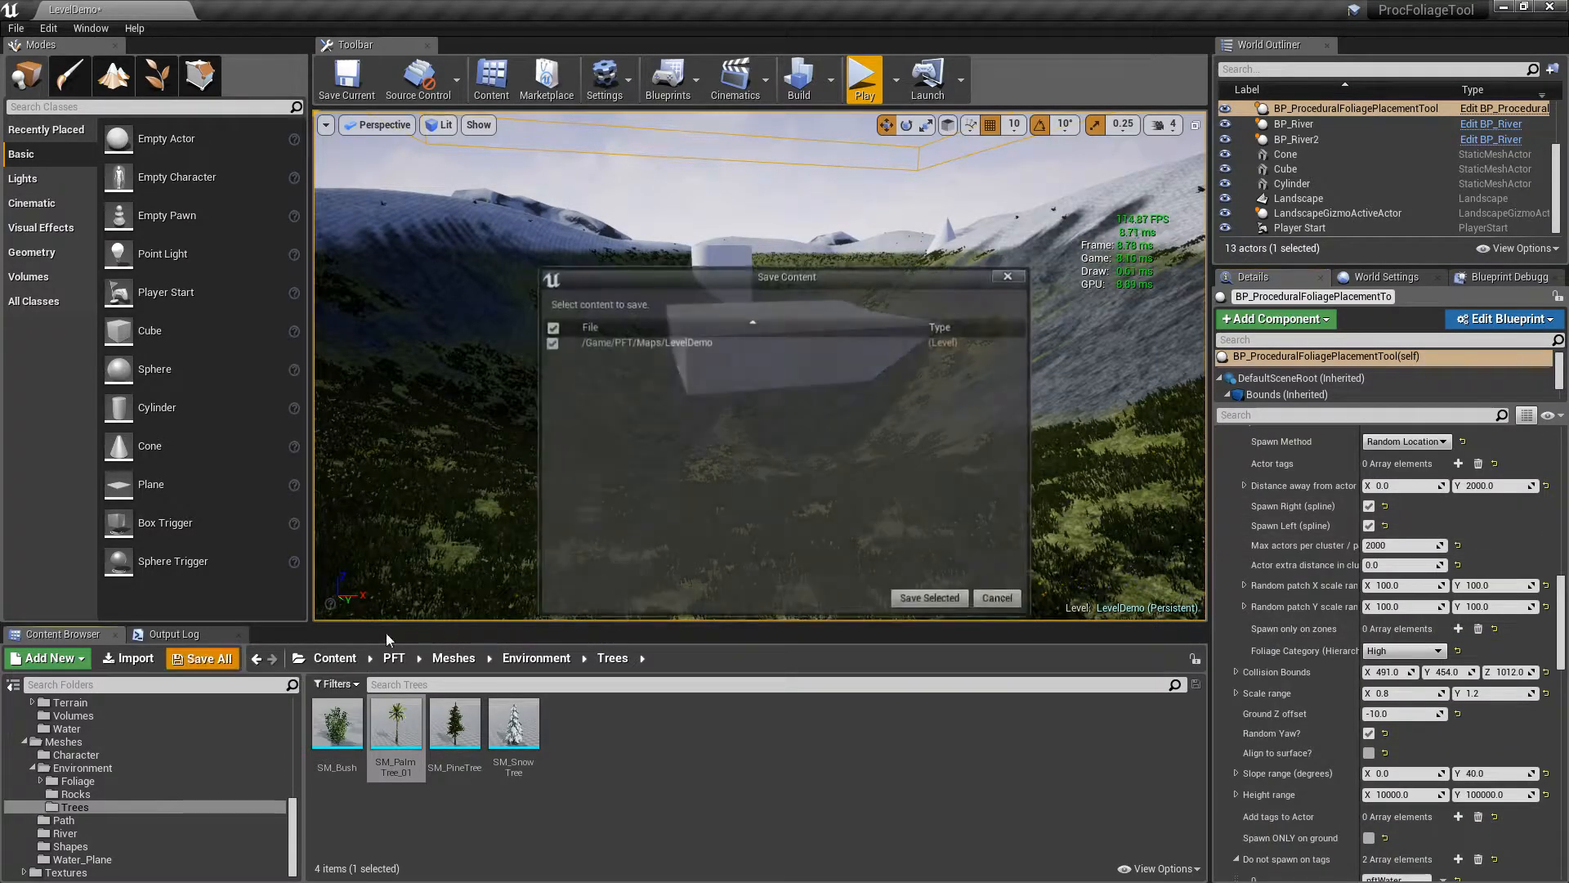
left_click(939, 598)
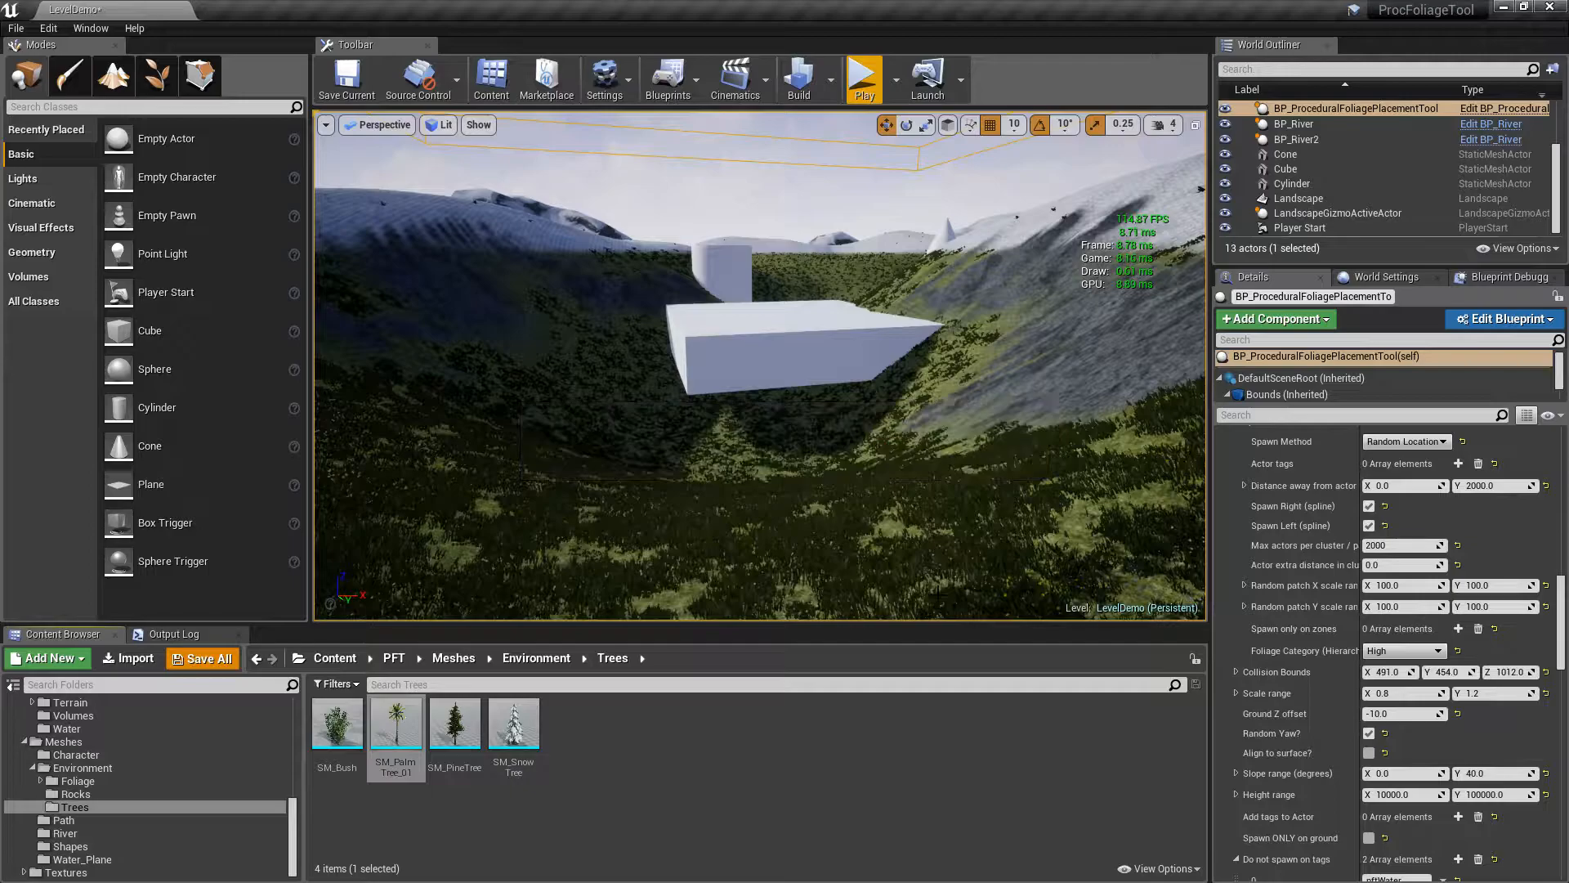
Collapse the SM_SnowTree and SM_PalmTree_01 entries in the actors list
left_click_drag(1563, 631, 1562, 515)
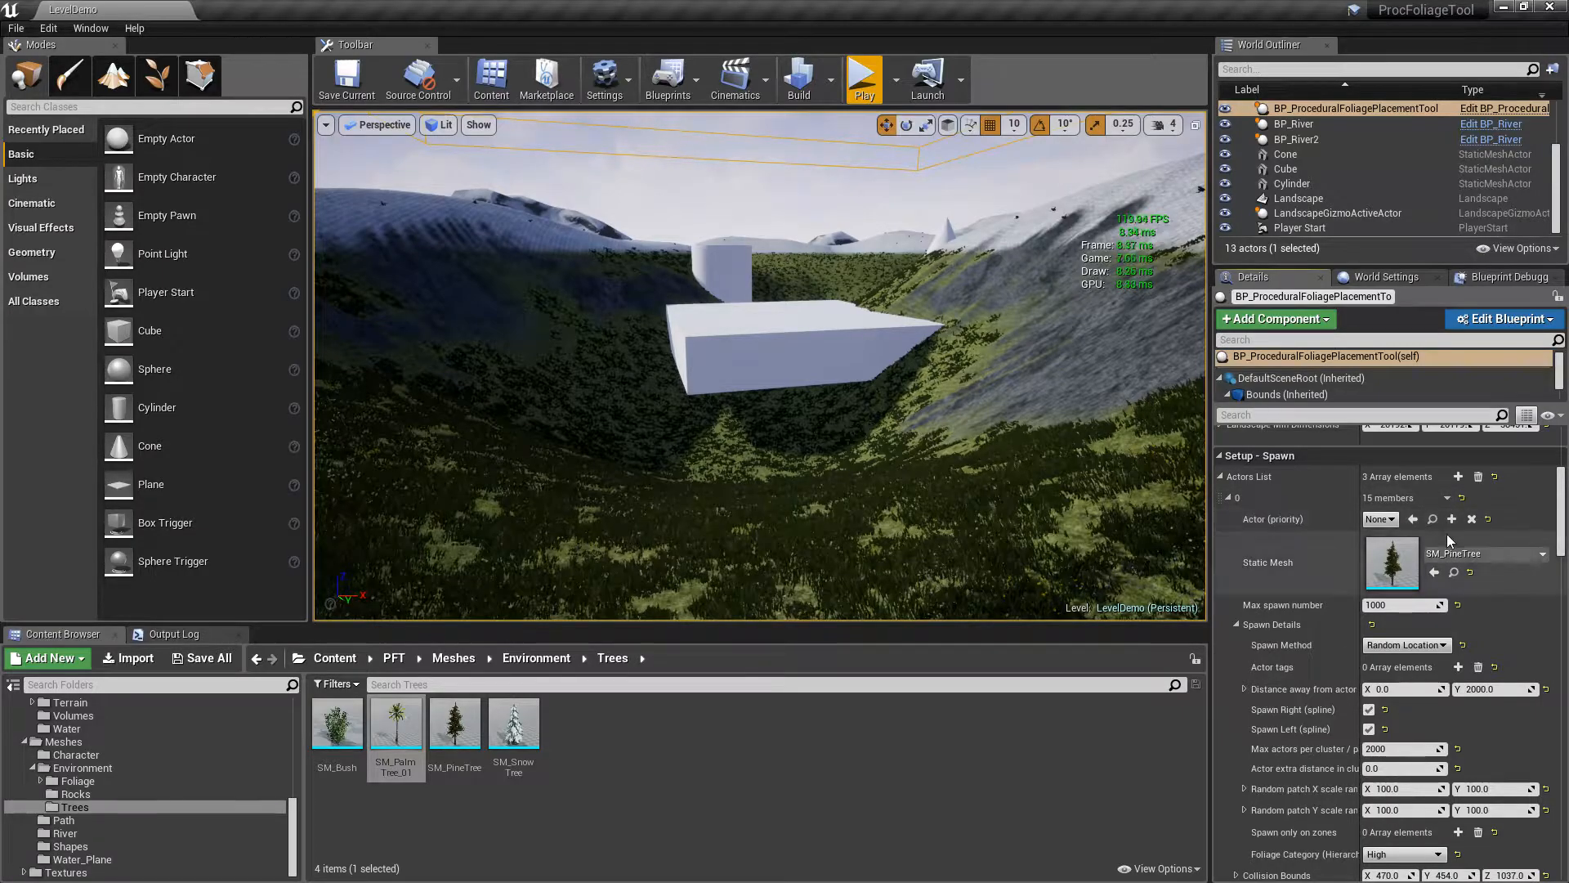
left_click_drag(1563, 503, 1567, 555)
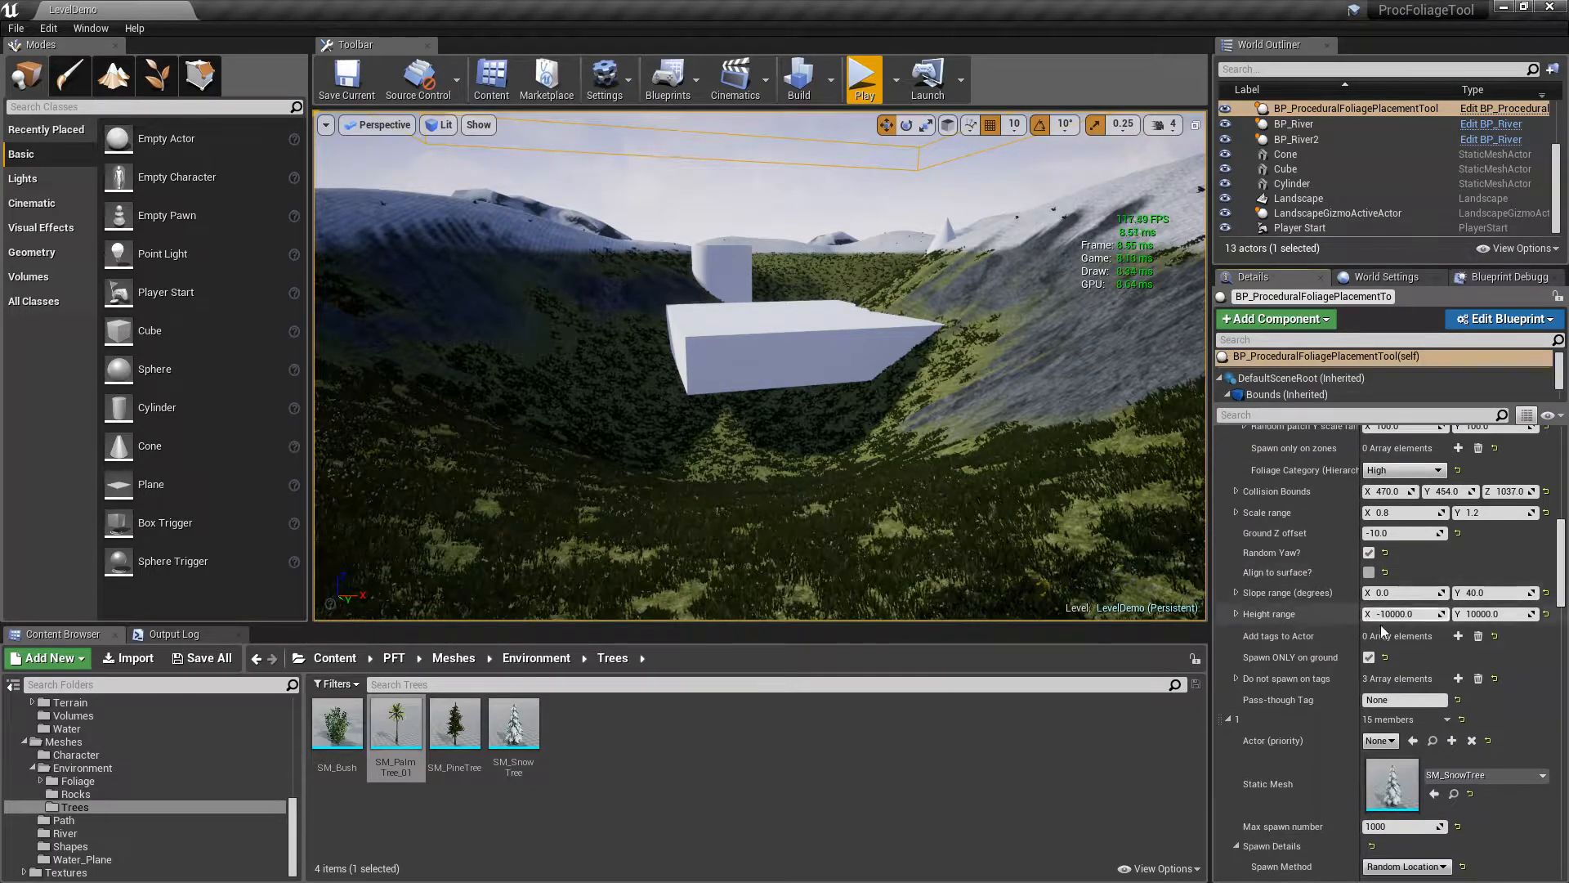
left_click(1228, 719)
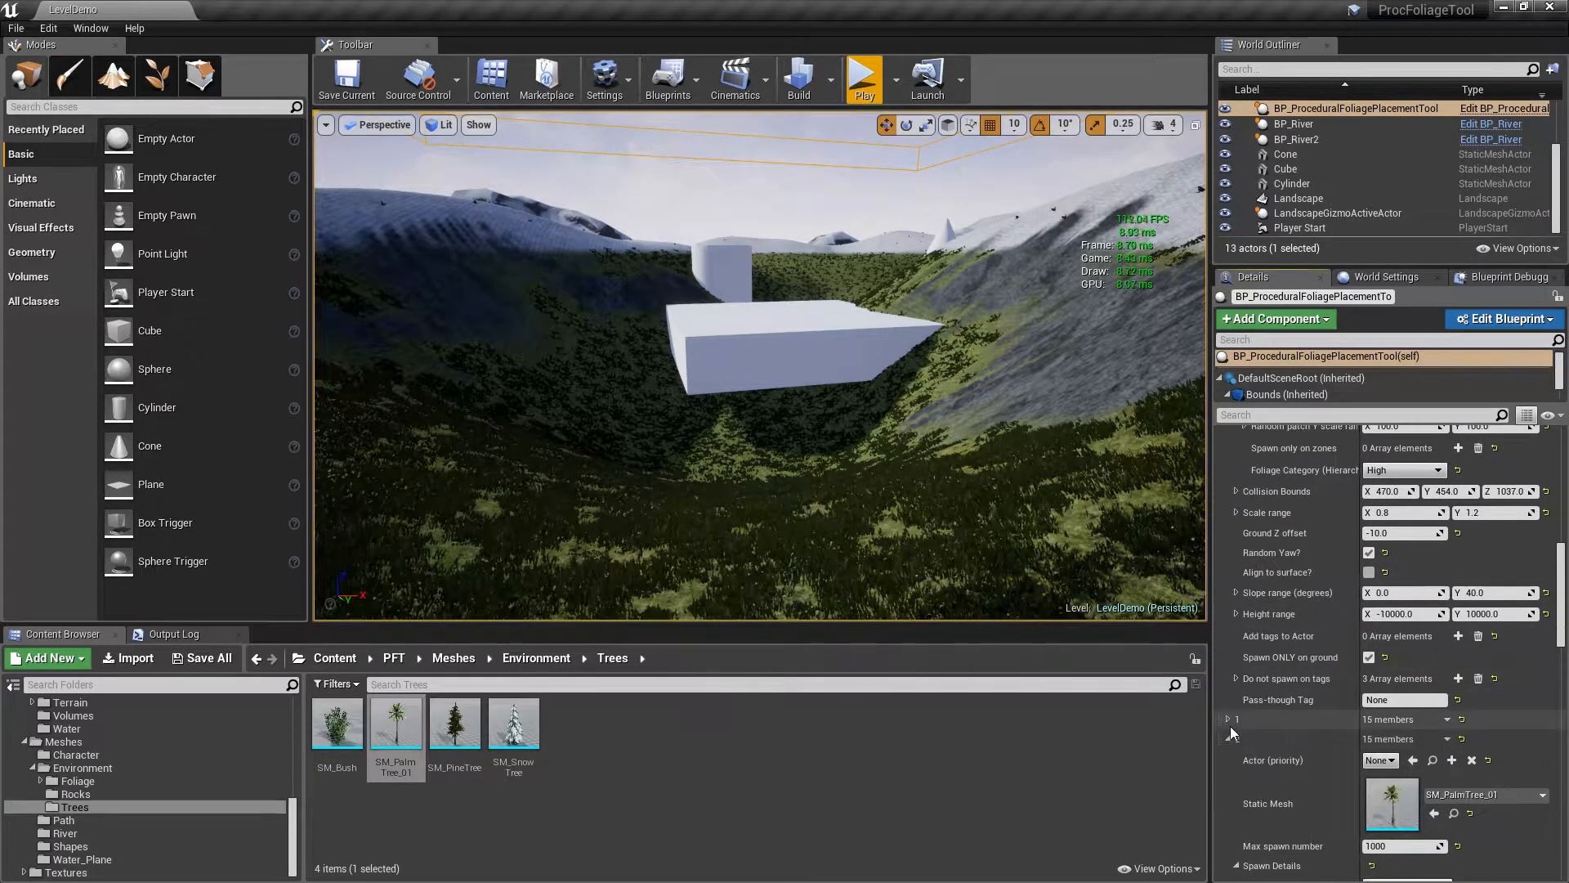
Place the procedural foliage placement tool over the river valley and make its marker visible
right_click_drag(760, 366, 694, 401)
right_click_drag(932, 303, 993, 328)
left_click_drag(973, 313, 455, 392)
right_click_drag(455, 393, 347, 475)
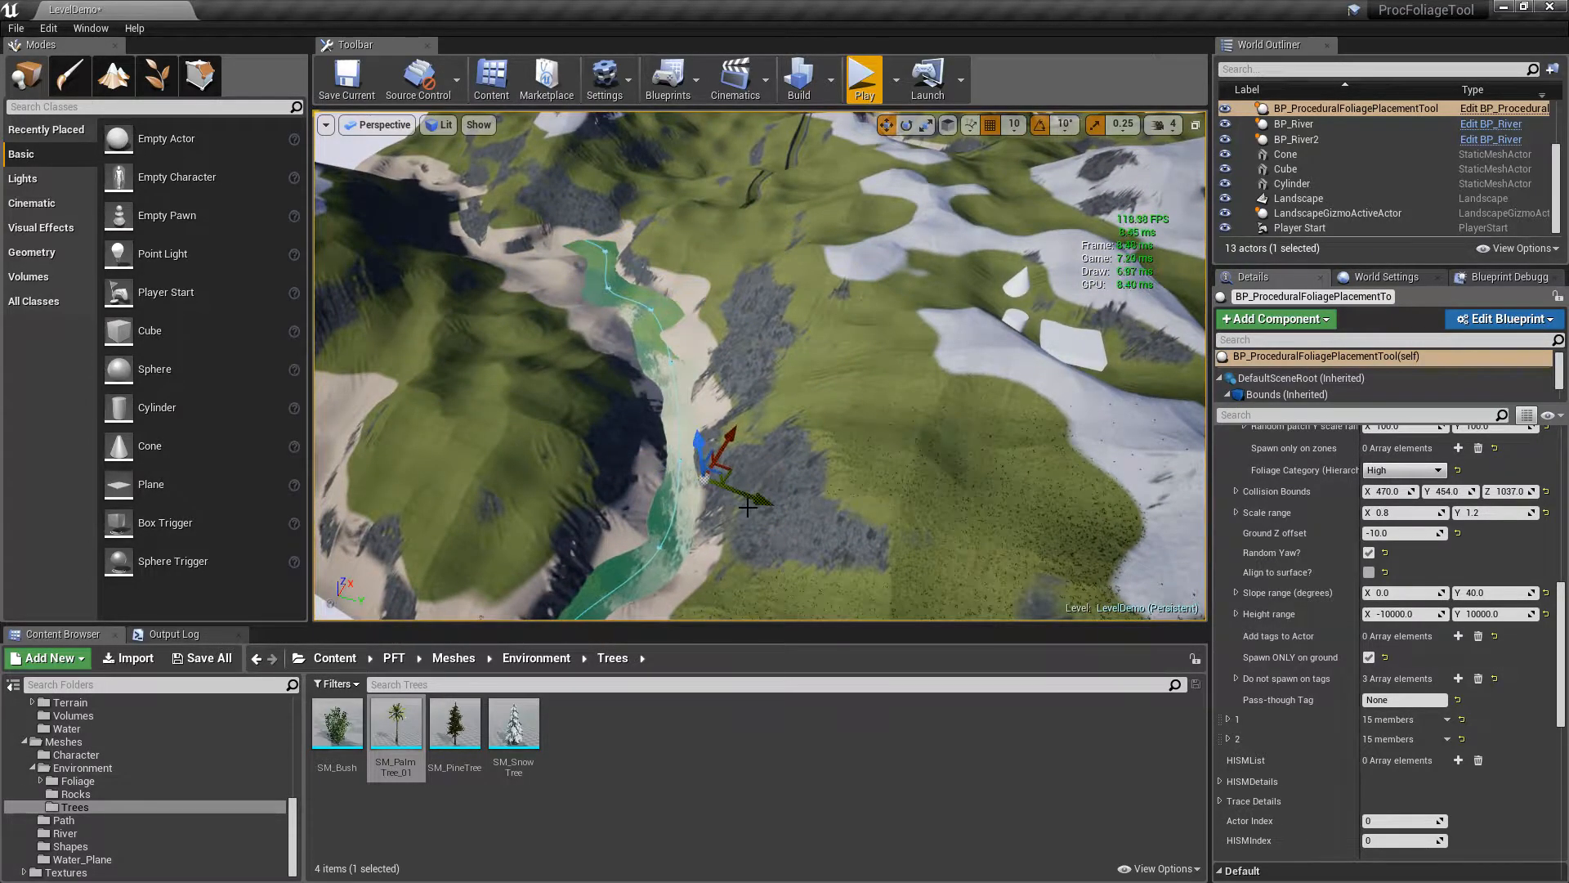
mouse_move(767, 475)
right_mouse_down()
mouse_move(752, 484)
mouse_move(747, 466)
mouse_move(757, 495)
mouse_move(766, 476)
right_mouse_up()
key("w")
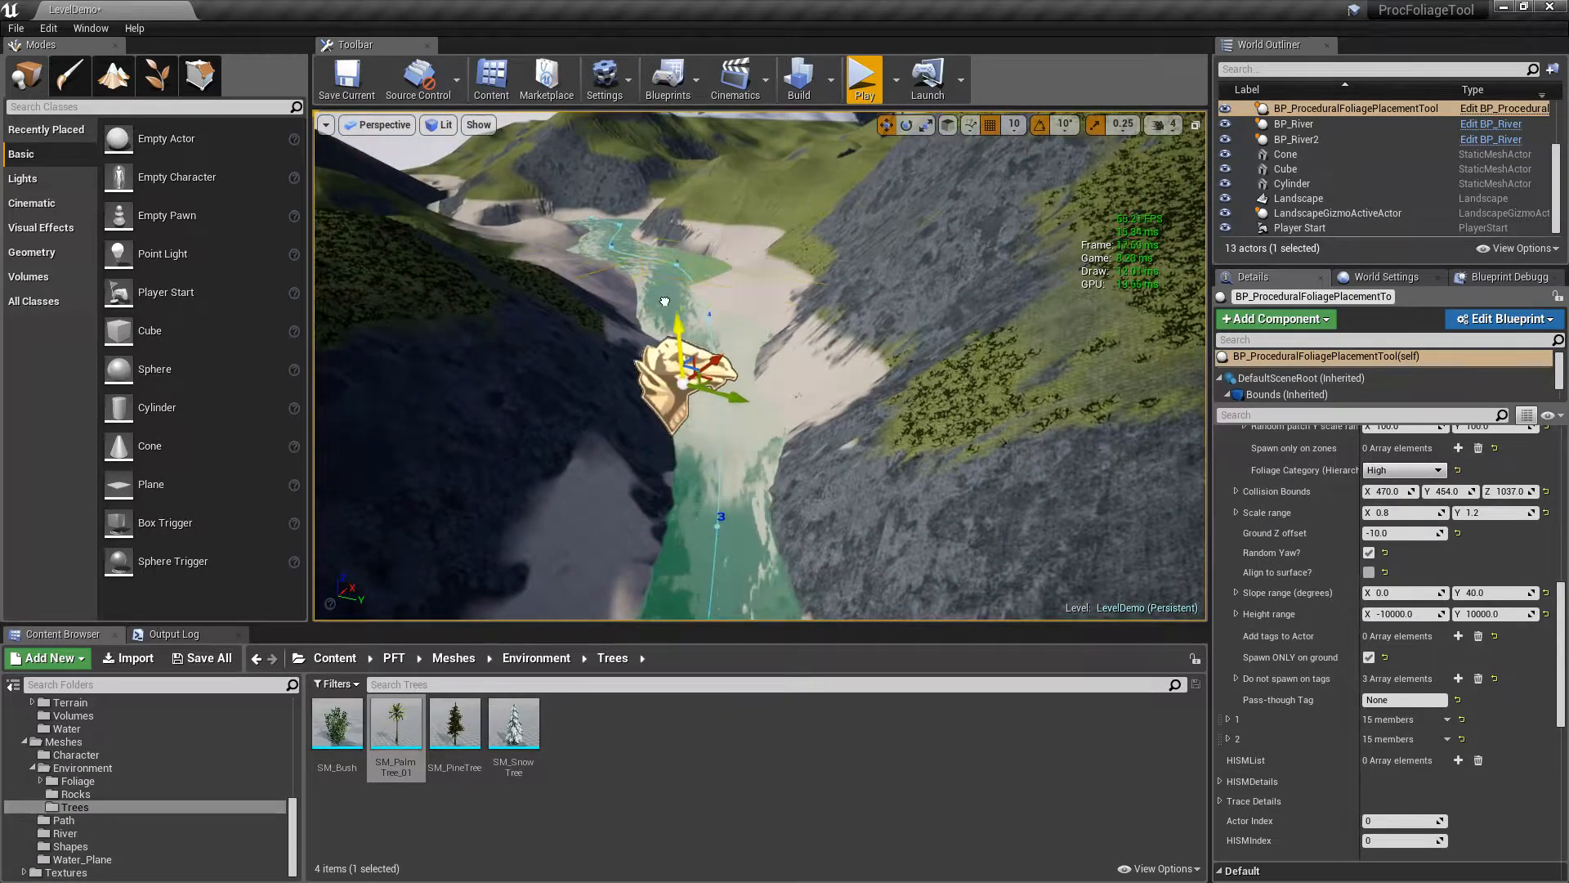
scroll(1349, 531, "up", 15)
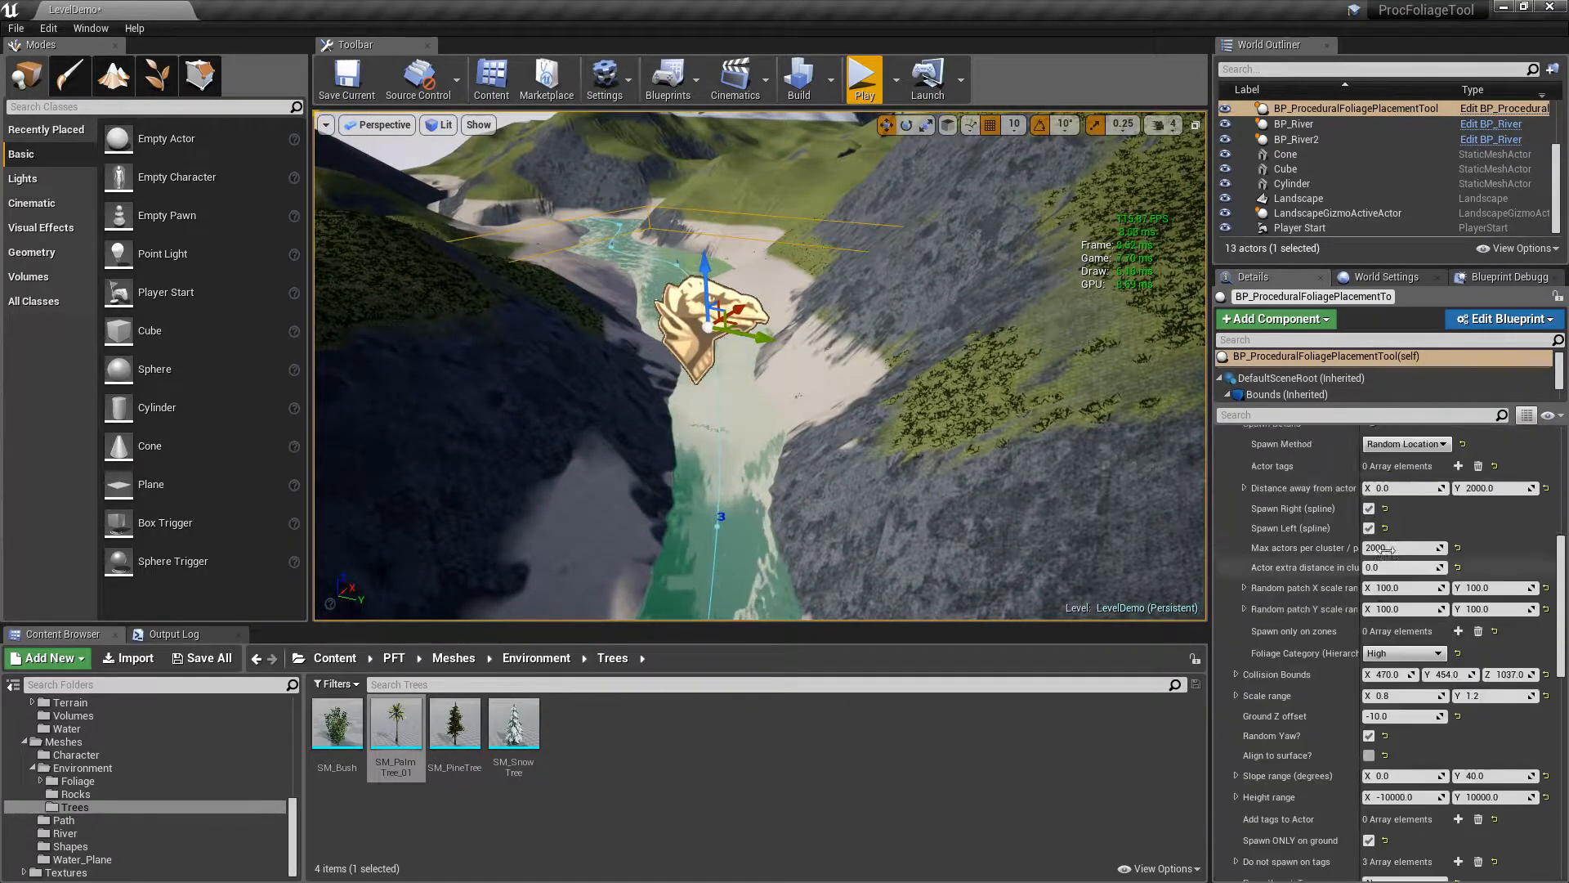
left_click(1372, 514)
mouse_move(880, 324)
right_mouse_down()
mouse_move(826, 351)
mouse_move(735, 303)
mouse_move(880, 324)
mouse_move(785, 327)
mouse_move(776, 270)
mouse_move(880, 324)
right_mouse_up()
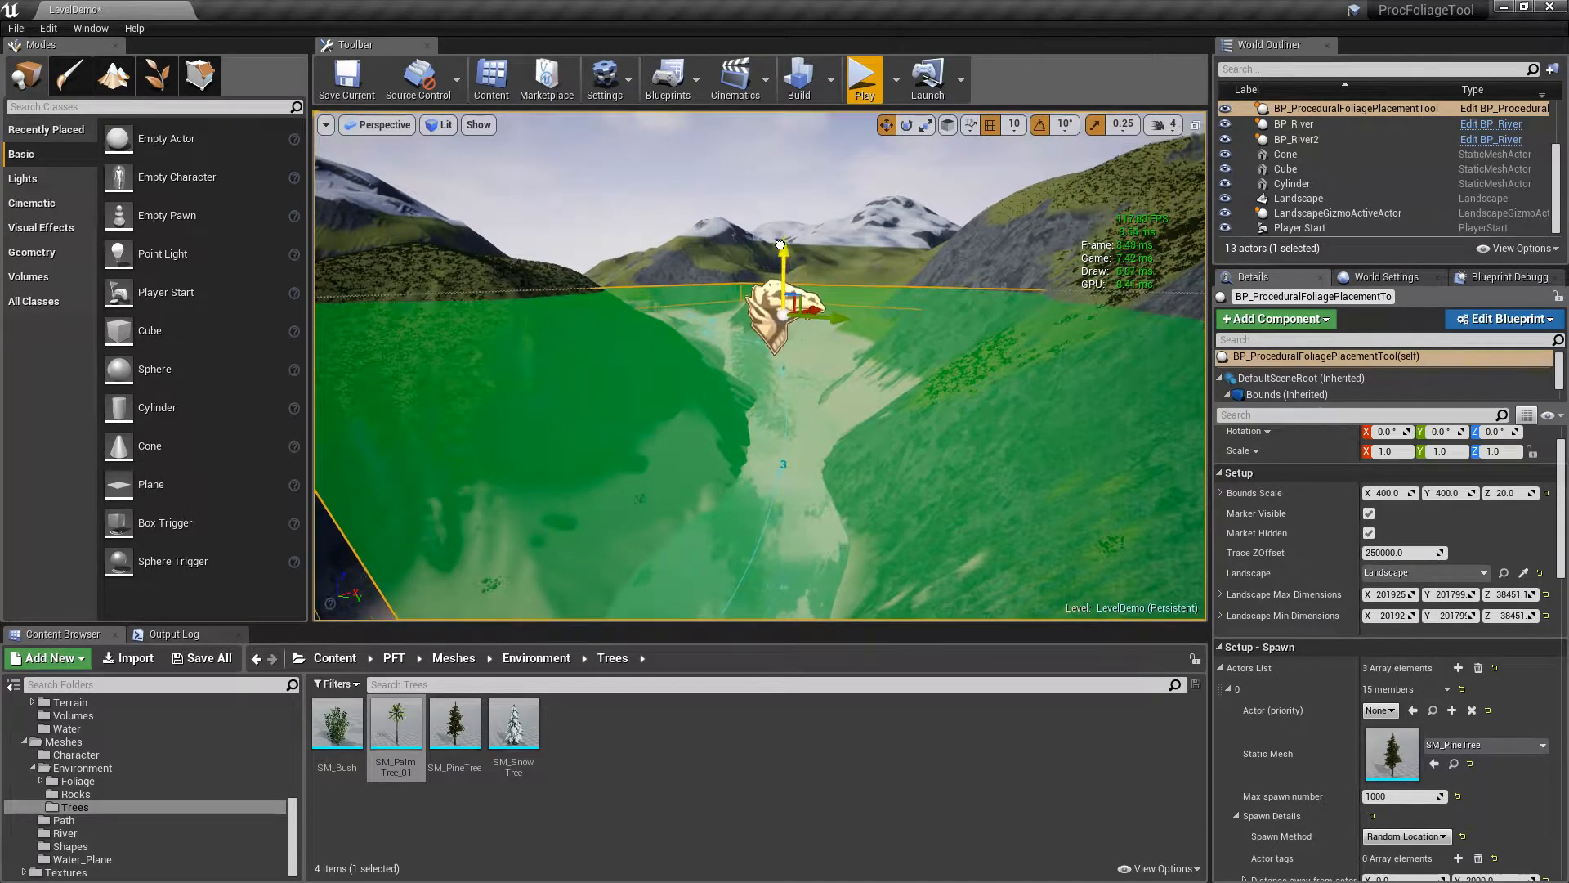
Spawn the pine tree actors around the river with the ground-only setting enabled
left_click(1221, 668)
scroll(1474, 677, "down", 3)
left_click(1471, 718)
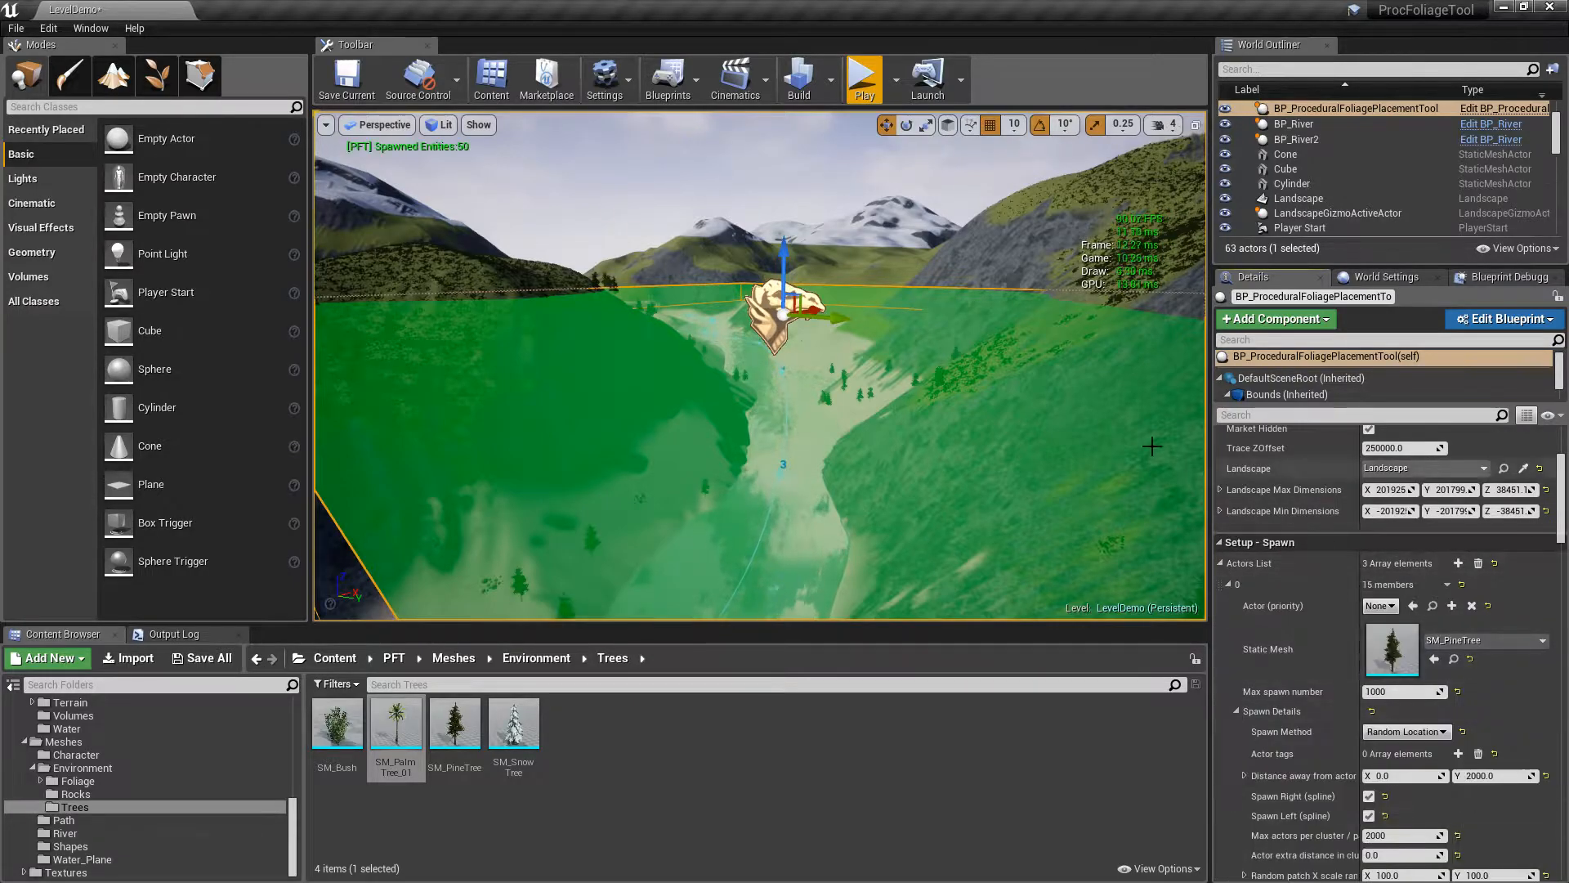
Inspect the spawned pine trees along the riverbanks, and adjust the placement tool's height above the valley
mouse_move(991, 385)
right_mouse_down()
mouse_move(974, 421)
mouse_move(969, 390)
right_mouse_up()
key("w")
key("s")
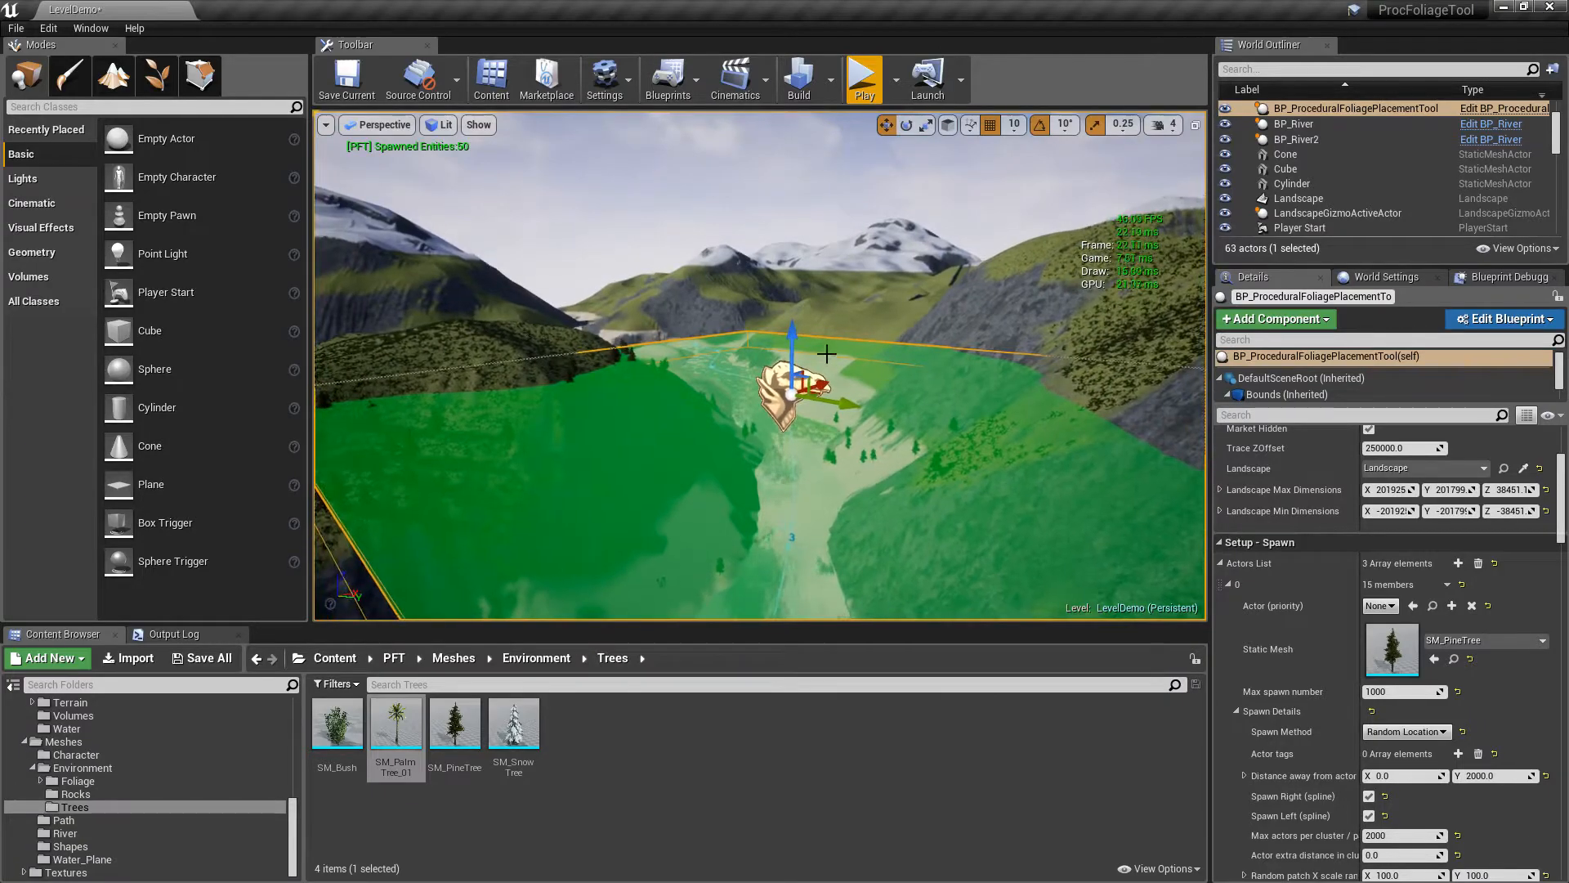
key("w")
mouse_move(790, 309)
right_mouse_down()
mouse_move(785, 343)
mouse_move(793, 319)
mouse_move(871, 327)
mouse_move(815, 337)
right_mouse_up()
key("s")
key("w")
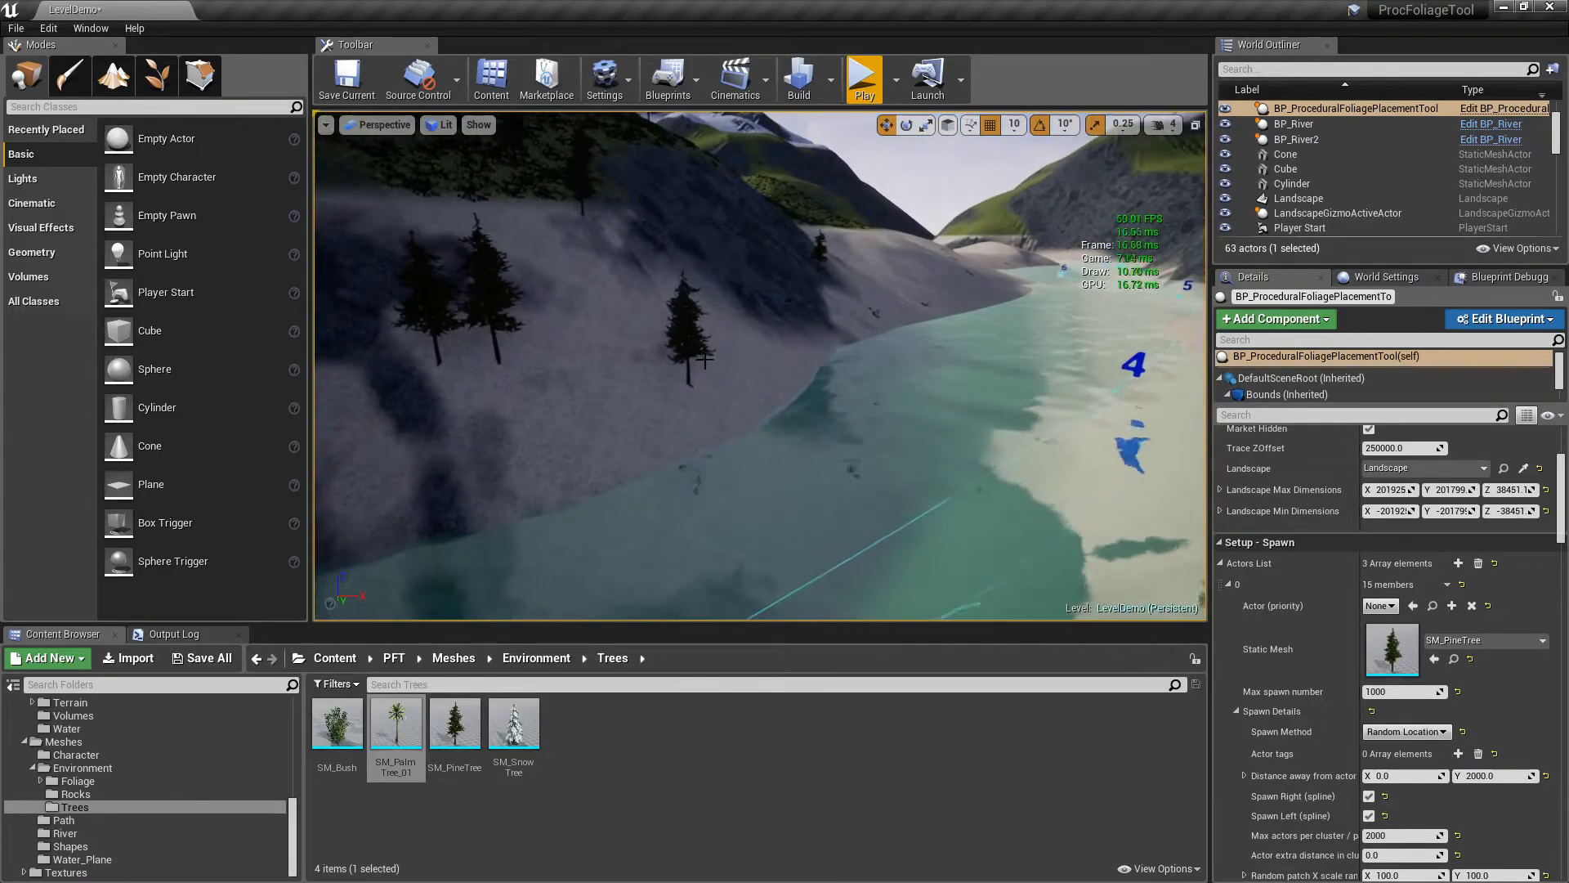
mouse_move(742, 377)
right_mouse_down()
mouse_move(677, 364)
mouse_move(650, 382)
mouse_move(687, 360)
mouse_move(737, 581)
right_mouse_up()
key("w")
key("e")
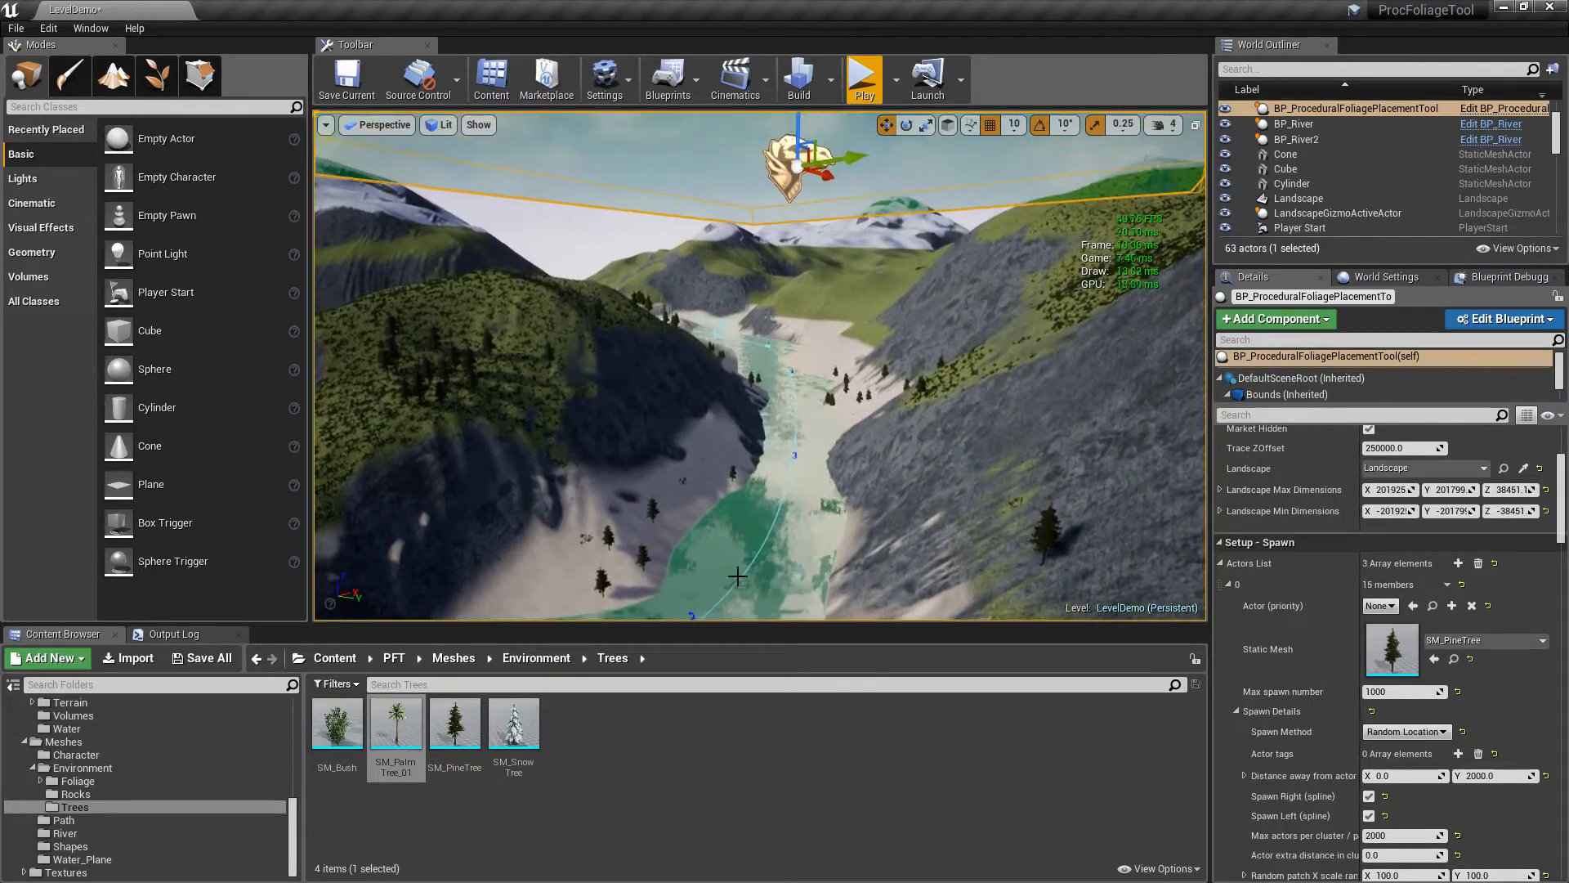
left_click_drag(799, 135, 816, 221)
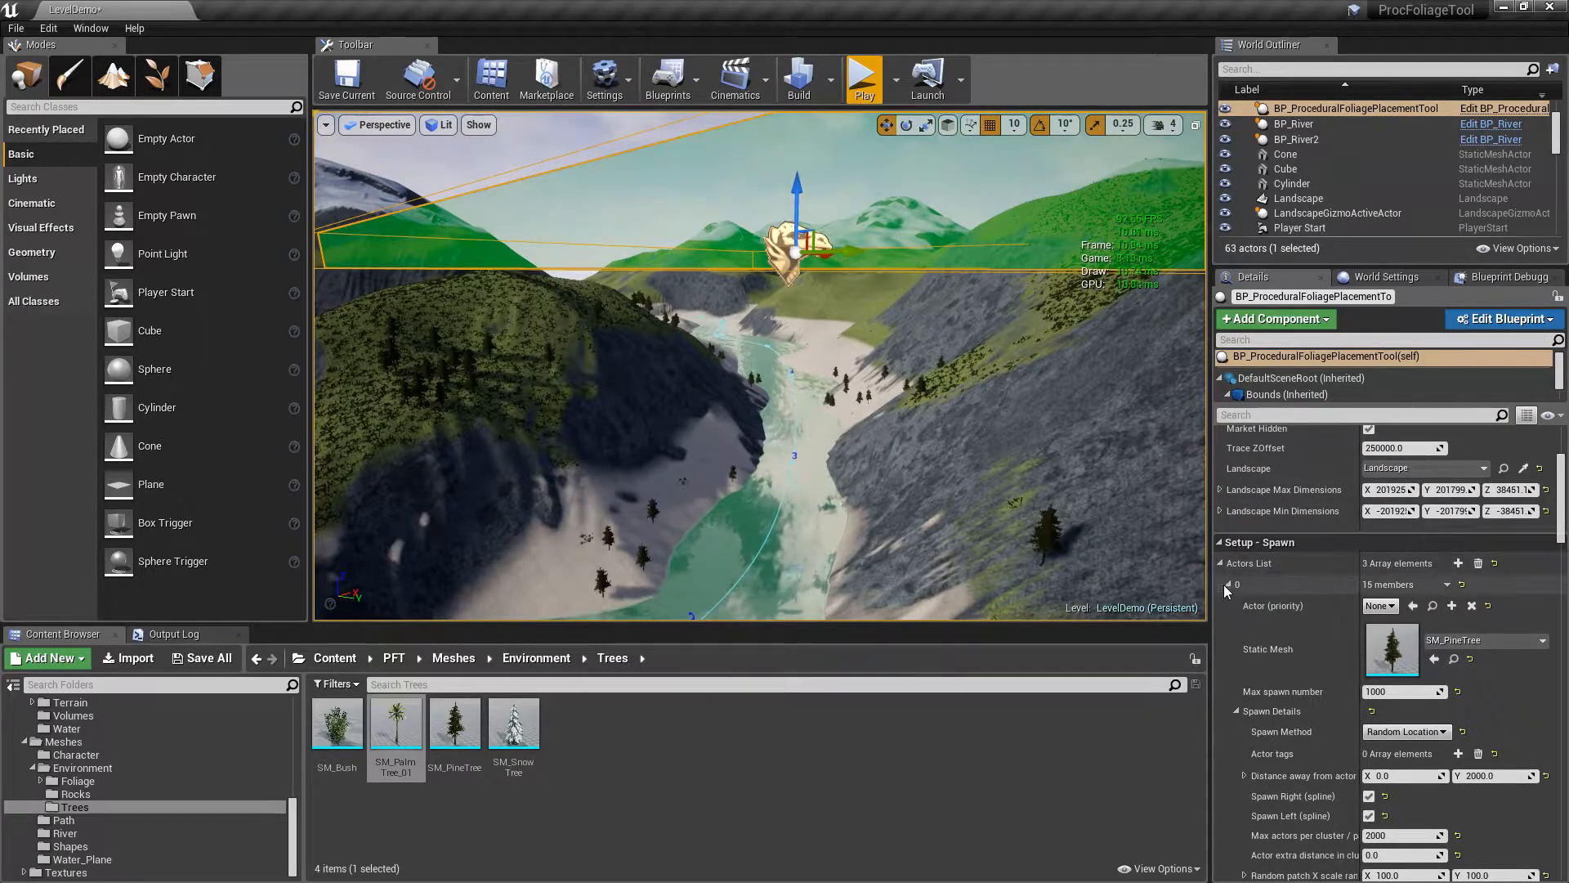
Disable 'Spawn ONLY on ground' for the SM_PineTree entry and remove pftWater from its 'Do not spawn on tags' list
scroll(1355, 653, "down", 2)
scroll(1286, 675, "down", 3)
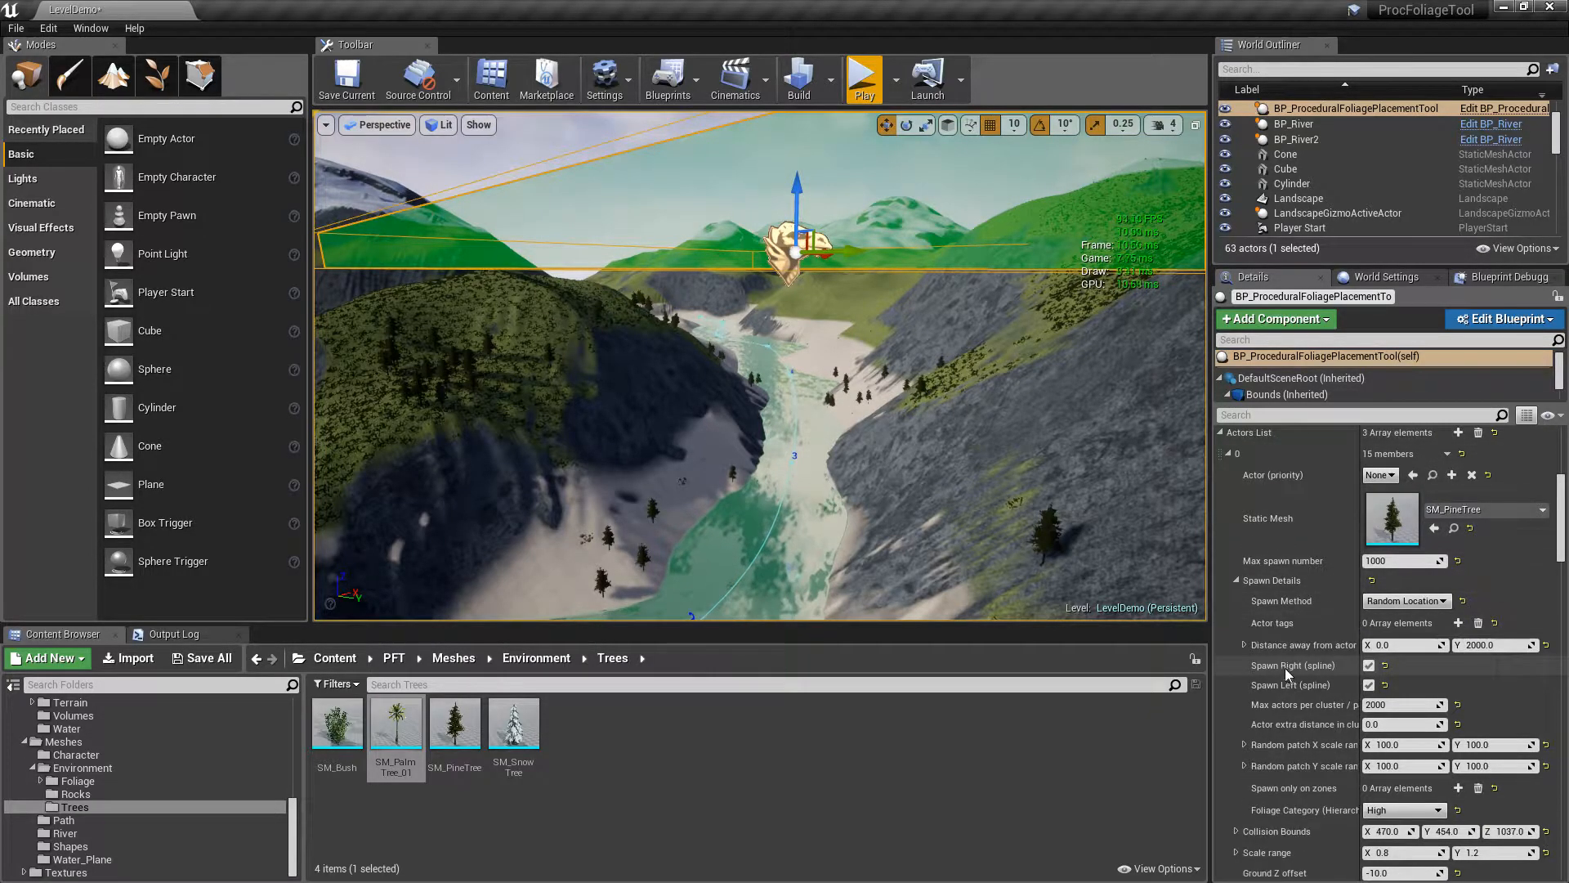
left_click(1237, 580)
scroll(1382, 703, "down", 4)
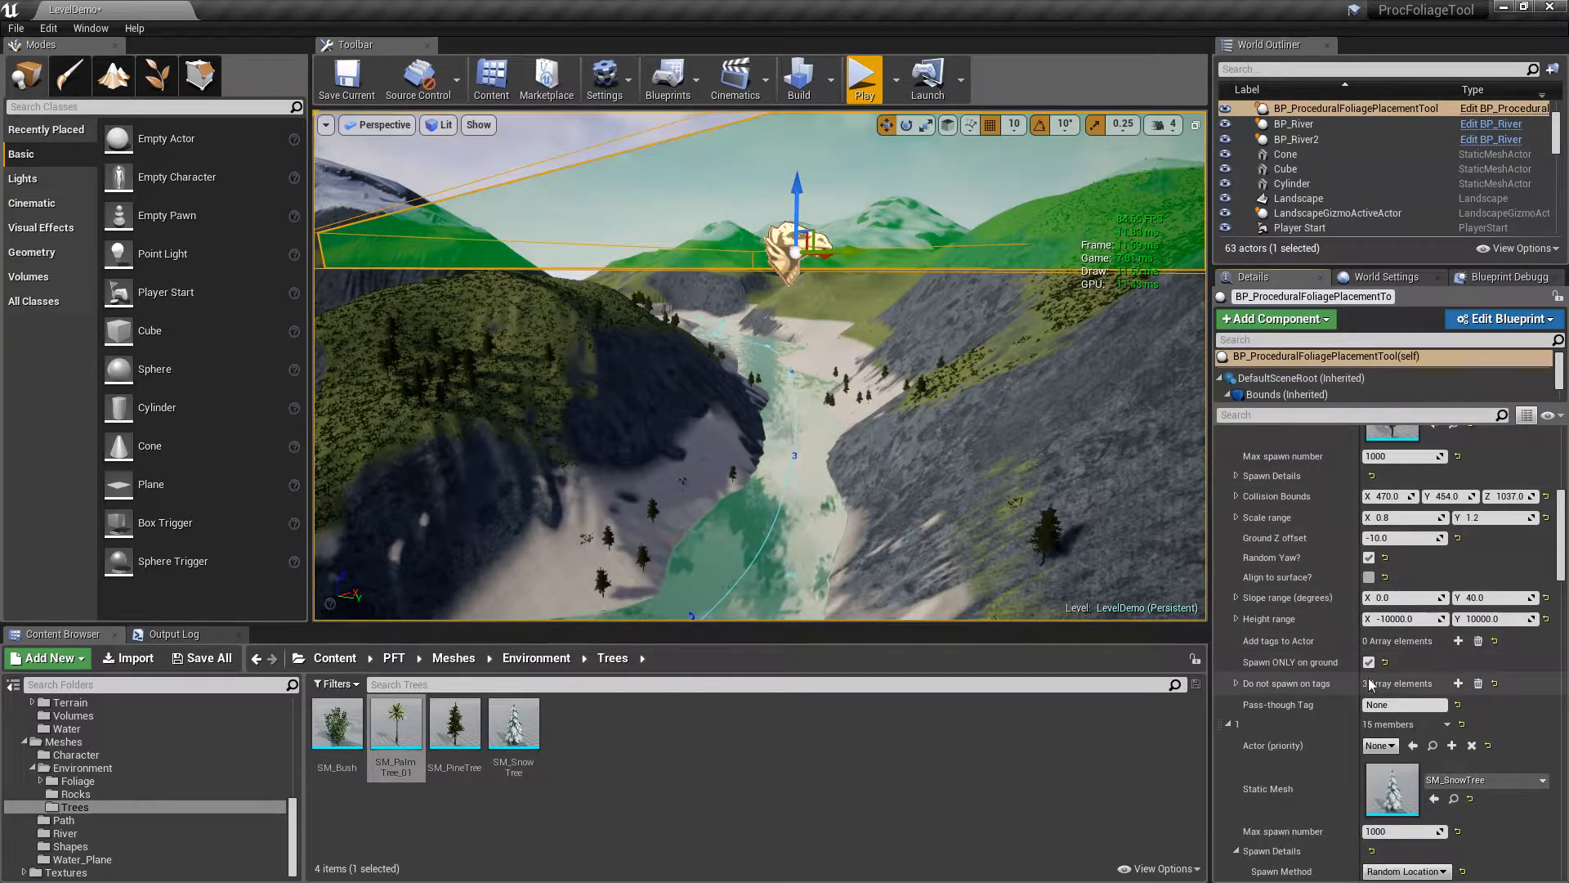
left_click(1229, 726)
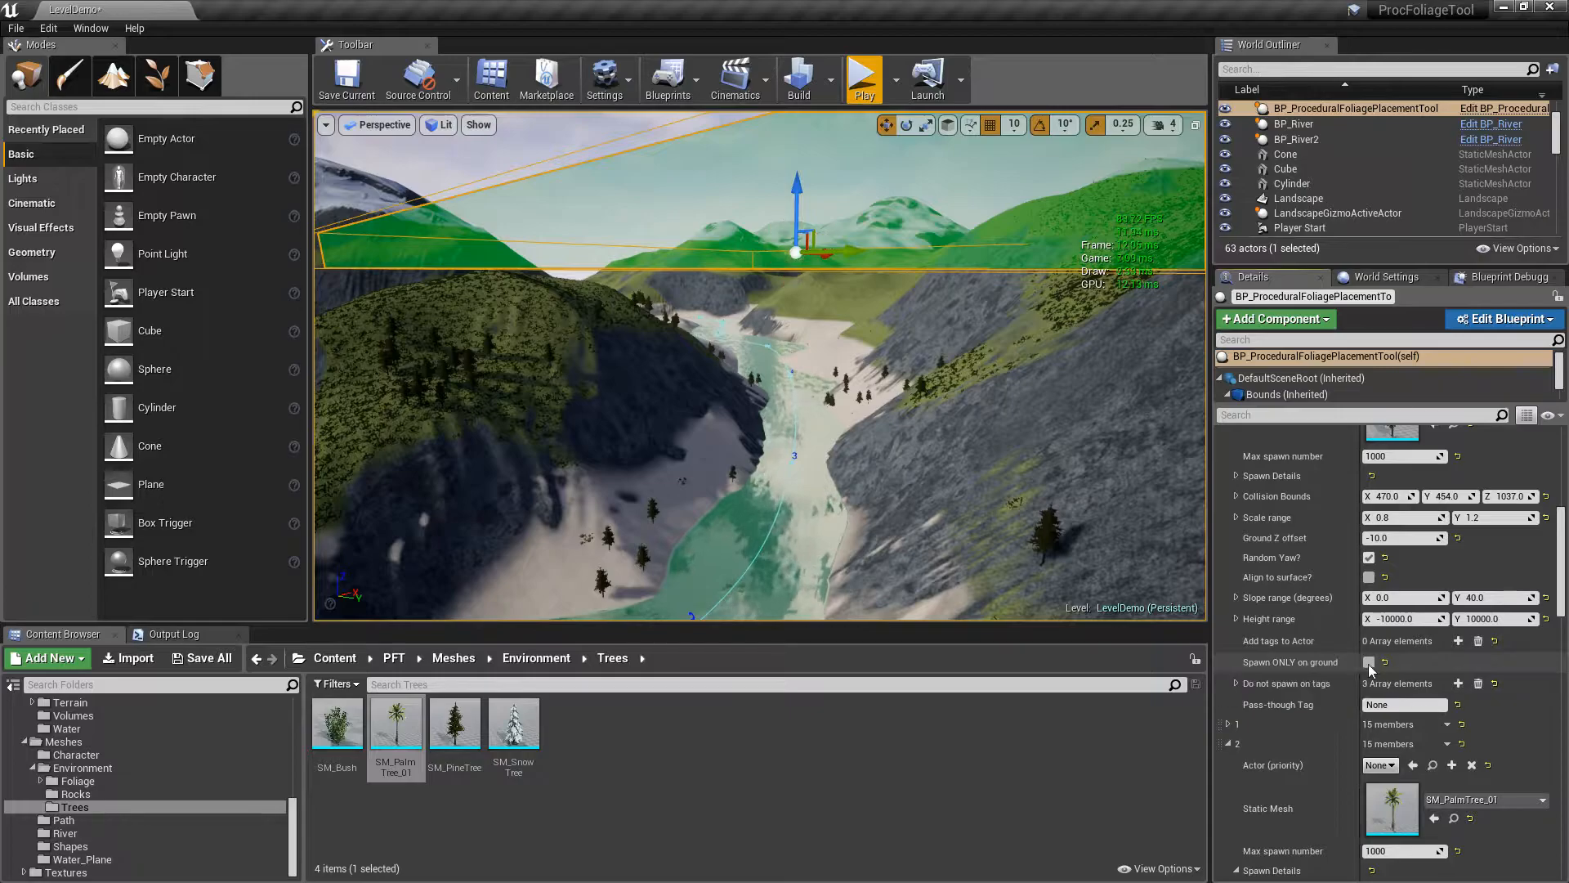
left_click(1237, 684)
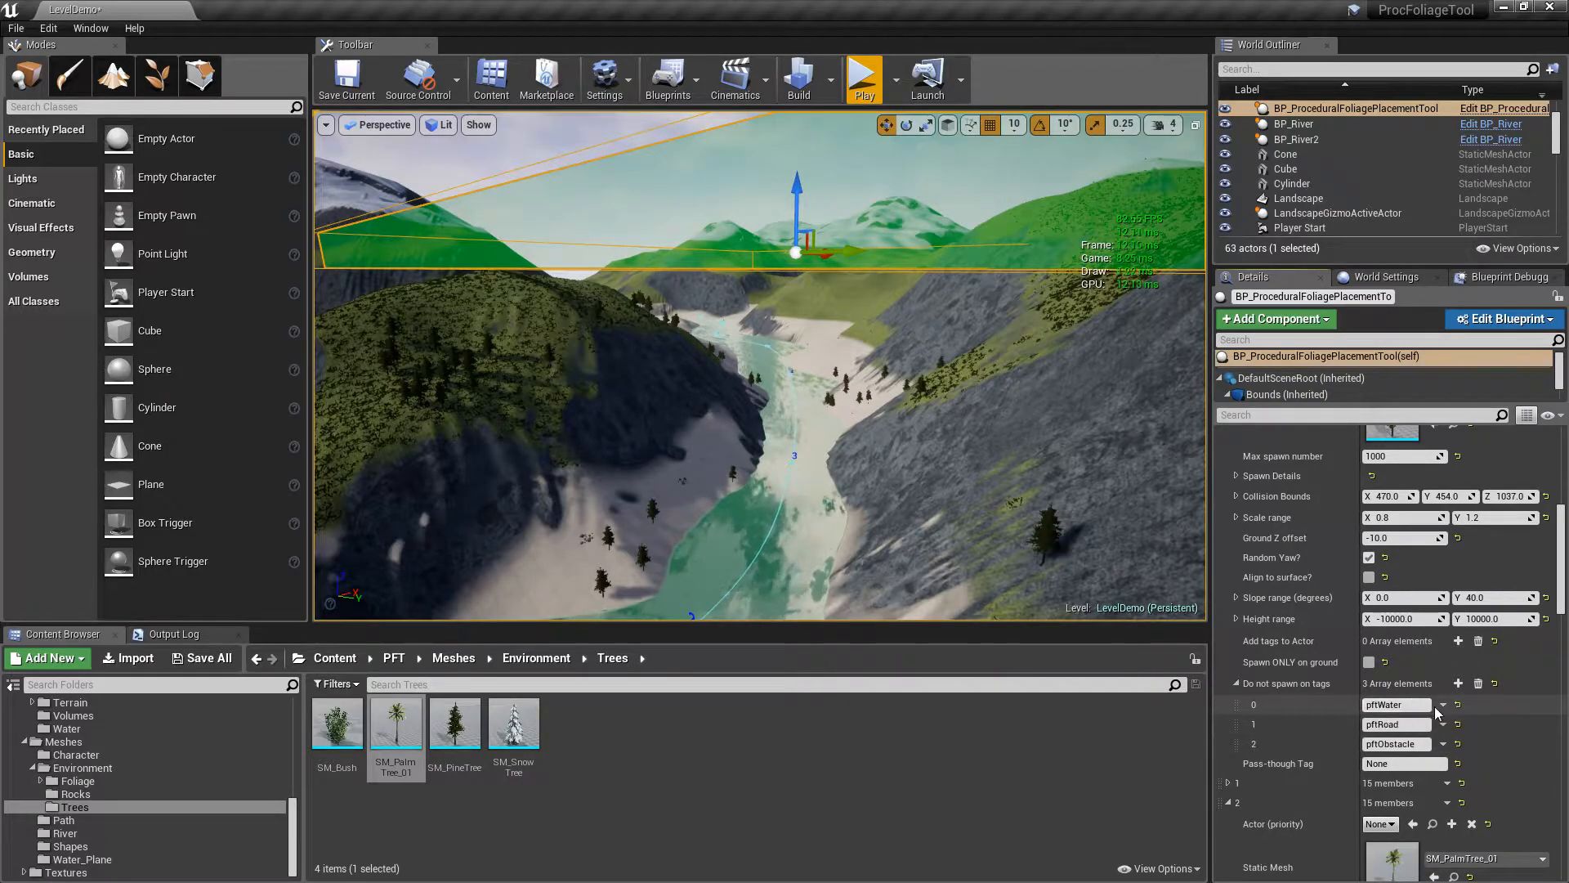
left_click(1465, 739)
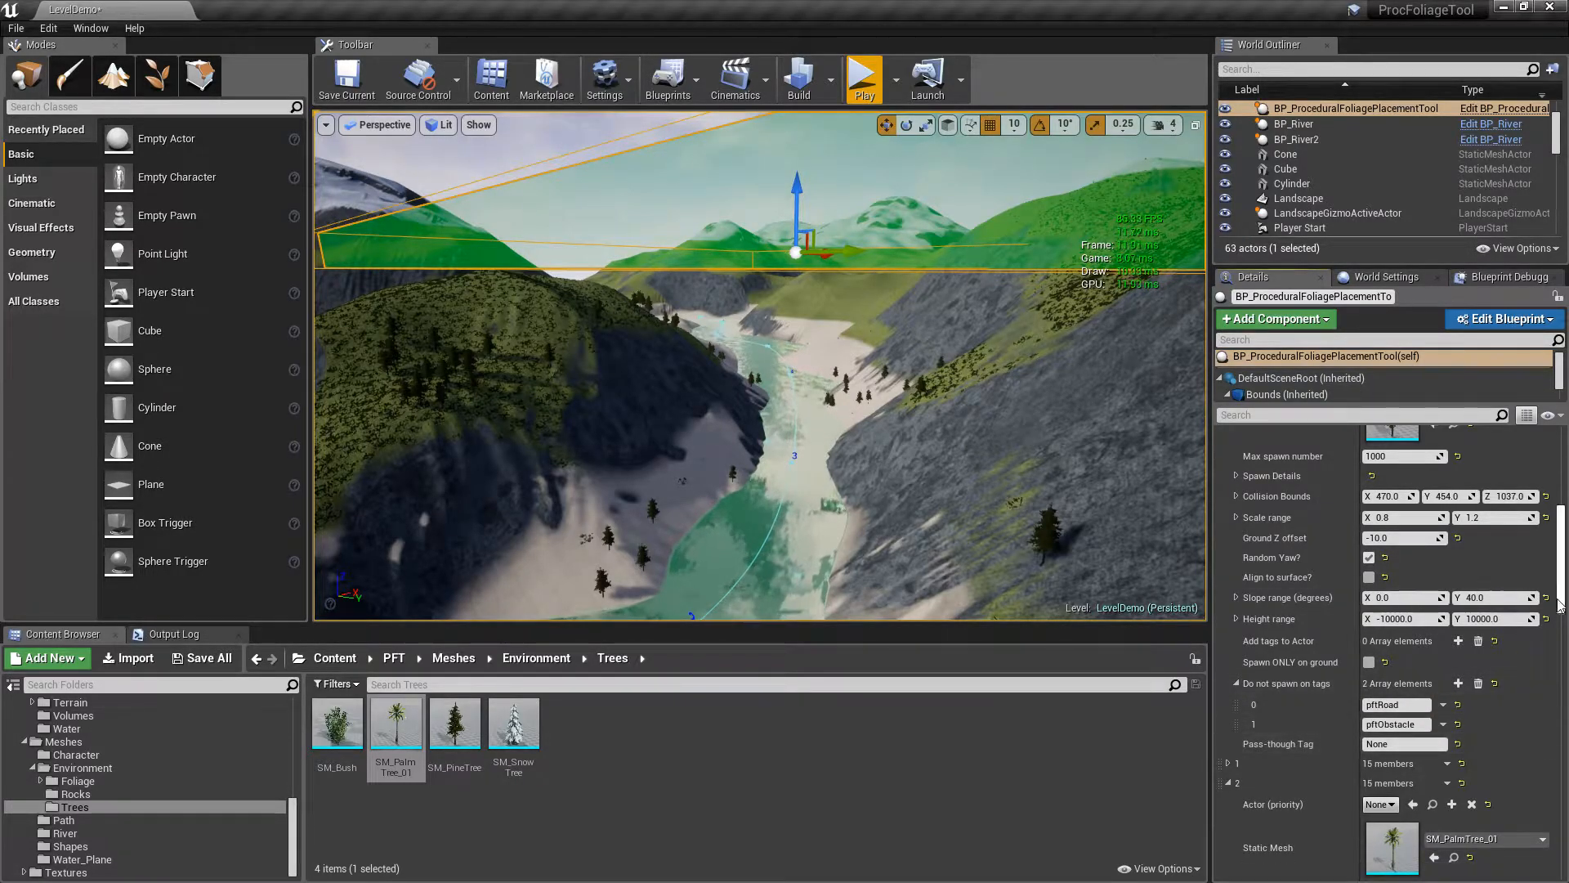
Remove all spawned actors and respawn the pine trees over the river with the new tag settings
left_click_drag(1562, 592, 1565, 686)
left_click(1482, 781)
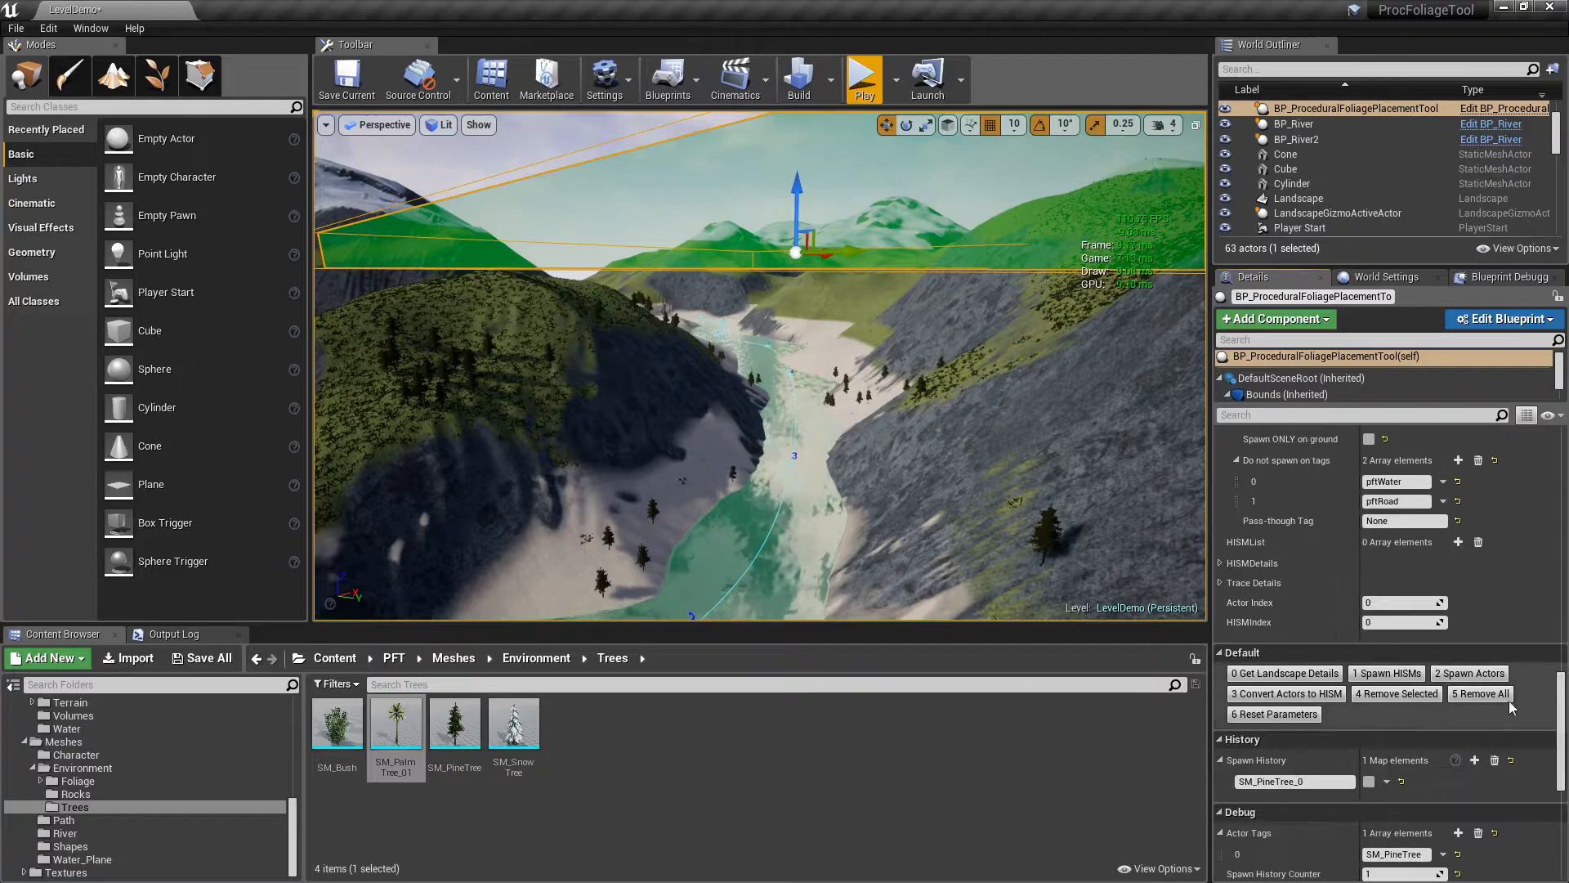
left_click(1498, 676)
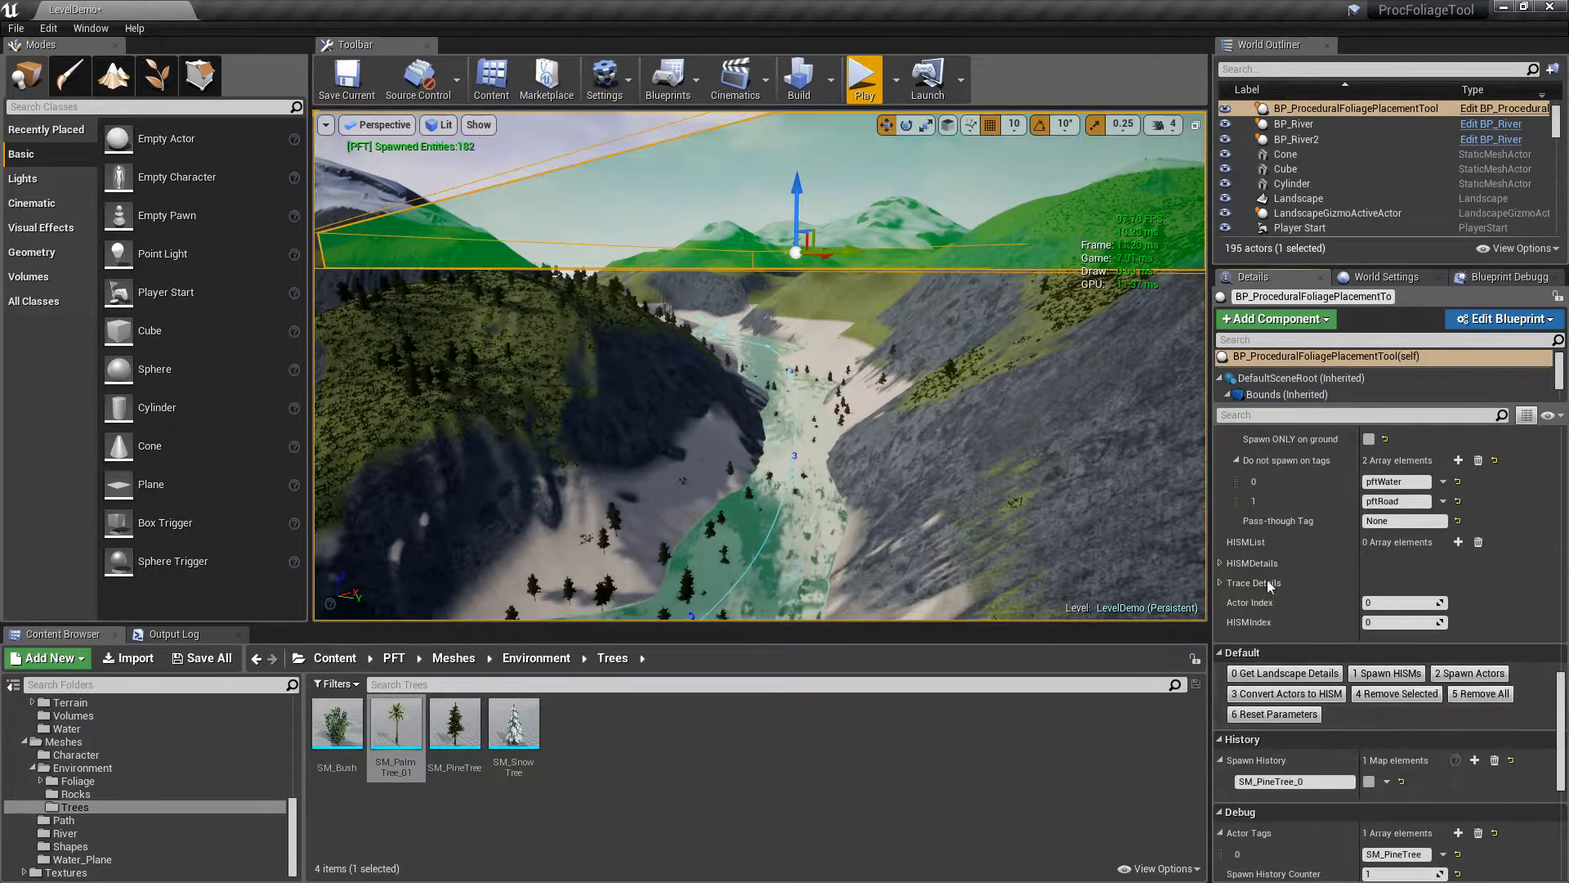
Inspect the pine tree placement in the river water and on its banks, selecting BP_River for reference
right_click_drag(804, 373, 804, 373)
right_click_drag(940, 284, 940, 284)
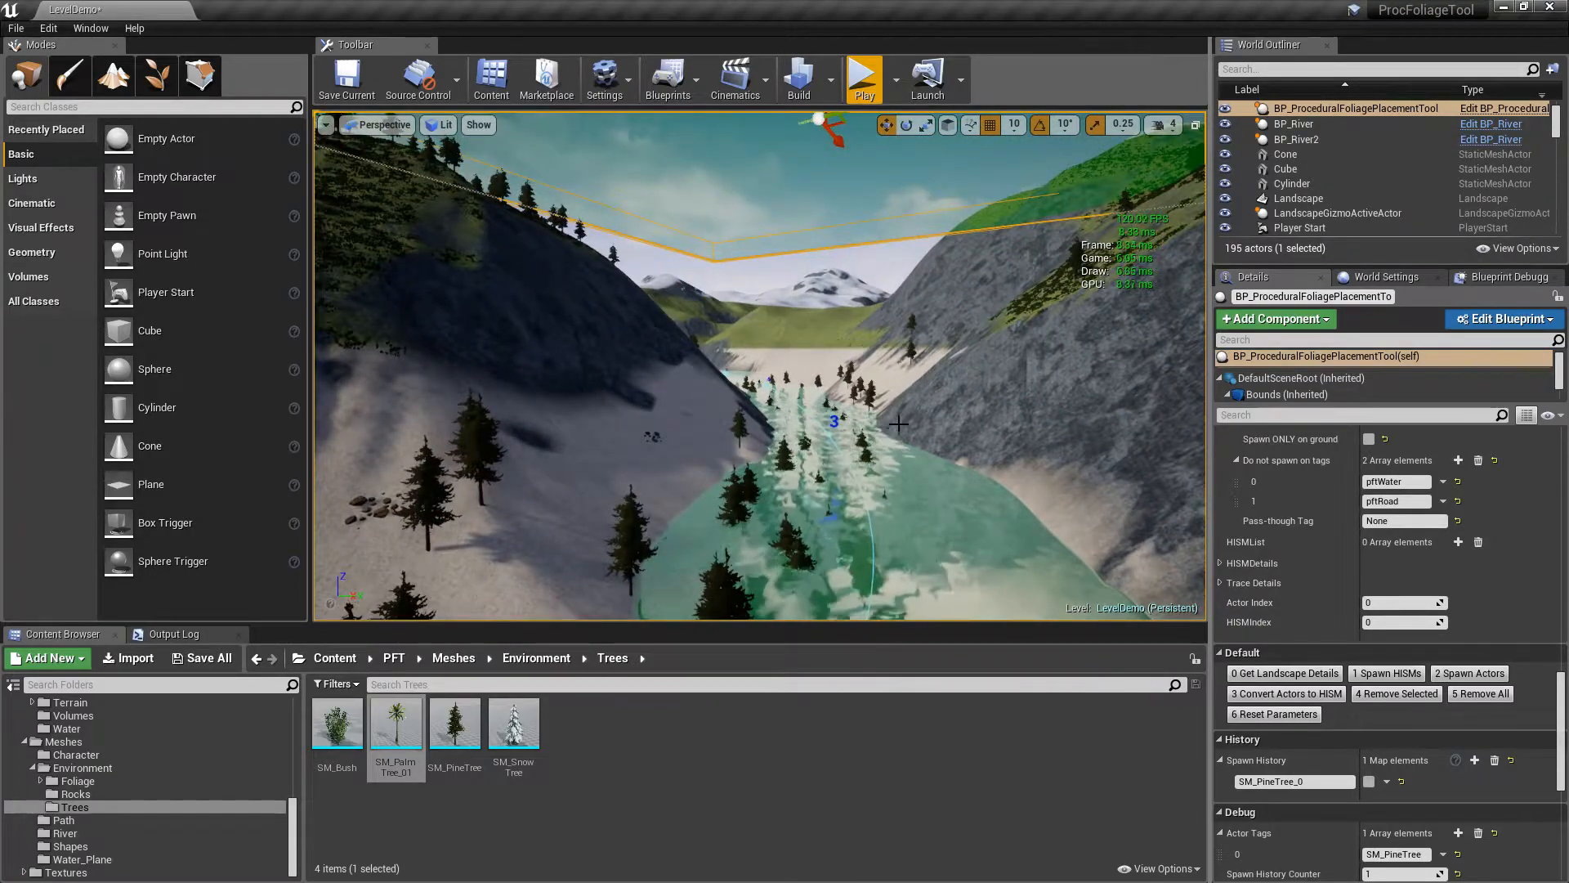
right_click_drag(950, 402, 955, 362)
left_click(873, 473)
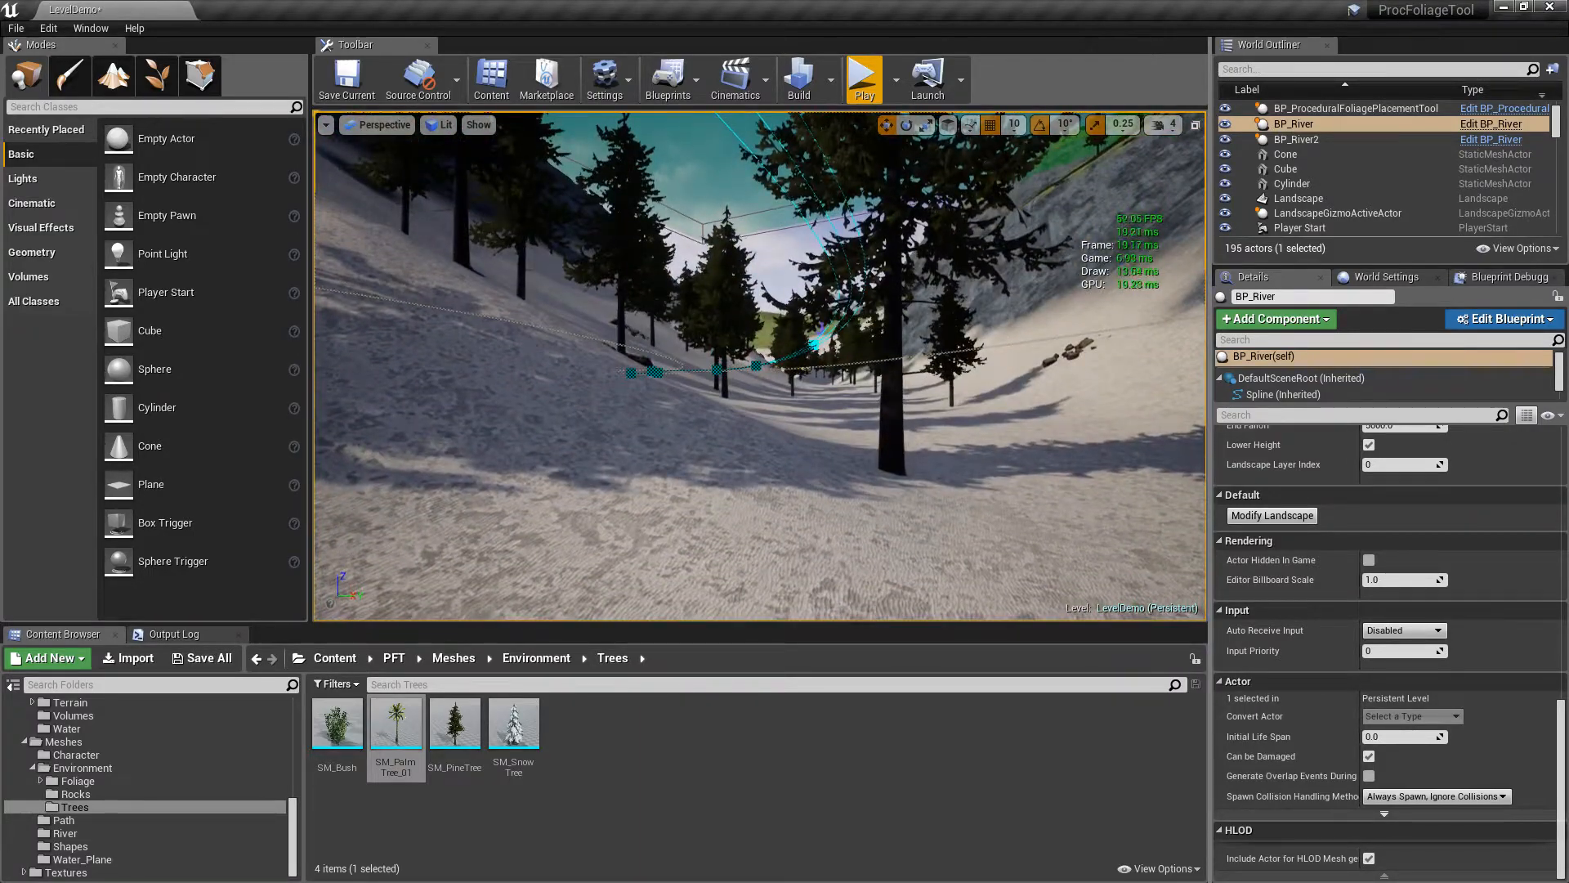
key("f")
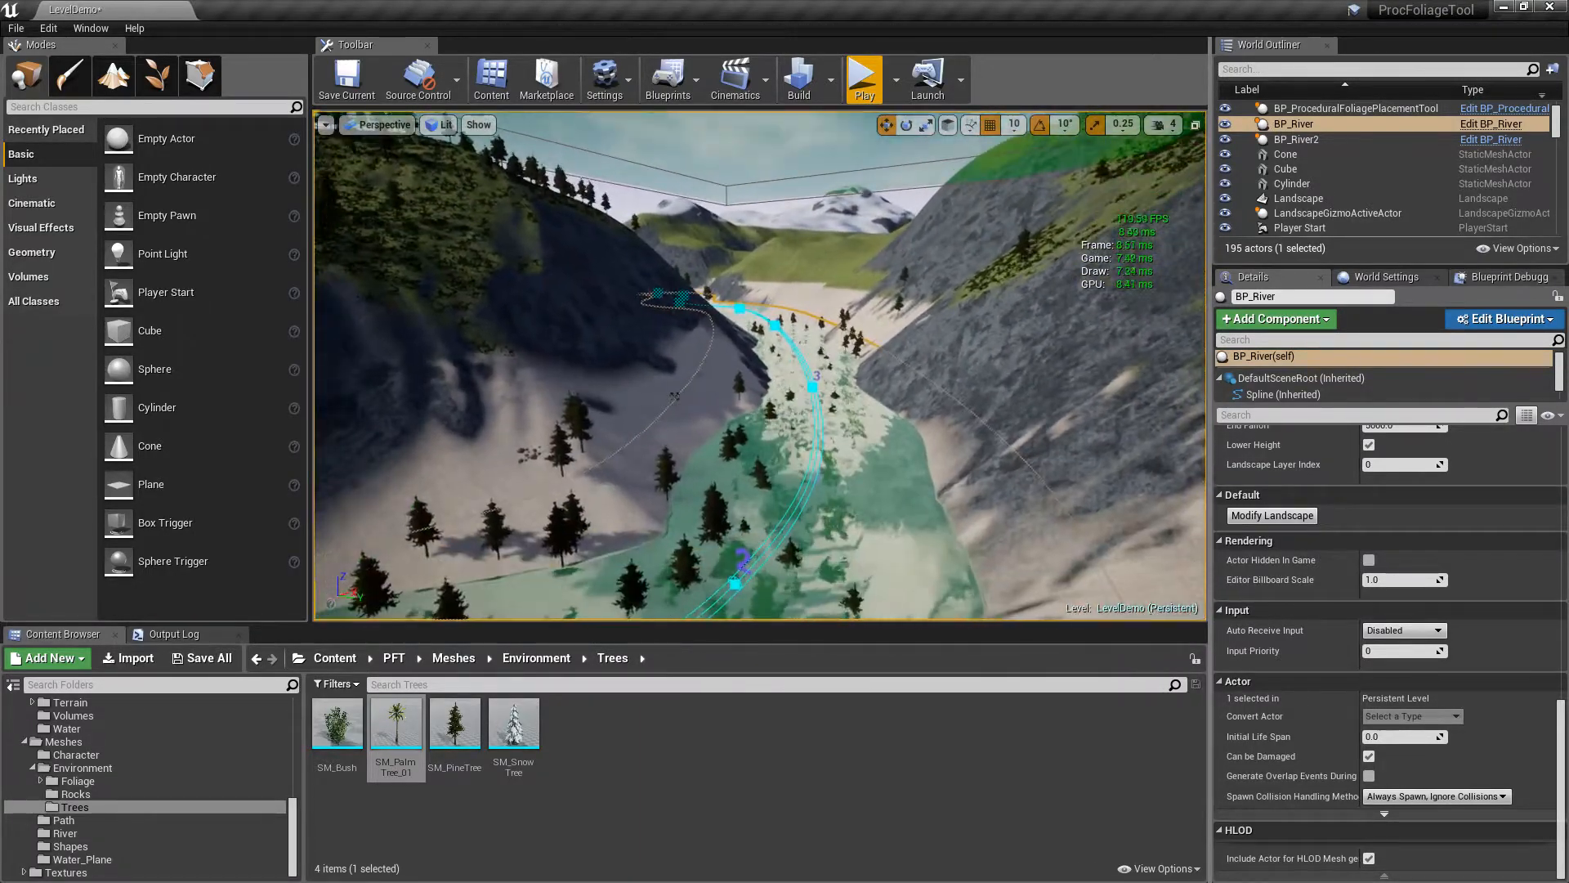
right_click_drag(950, 402, 950, 402)
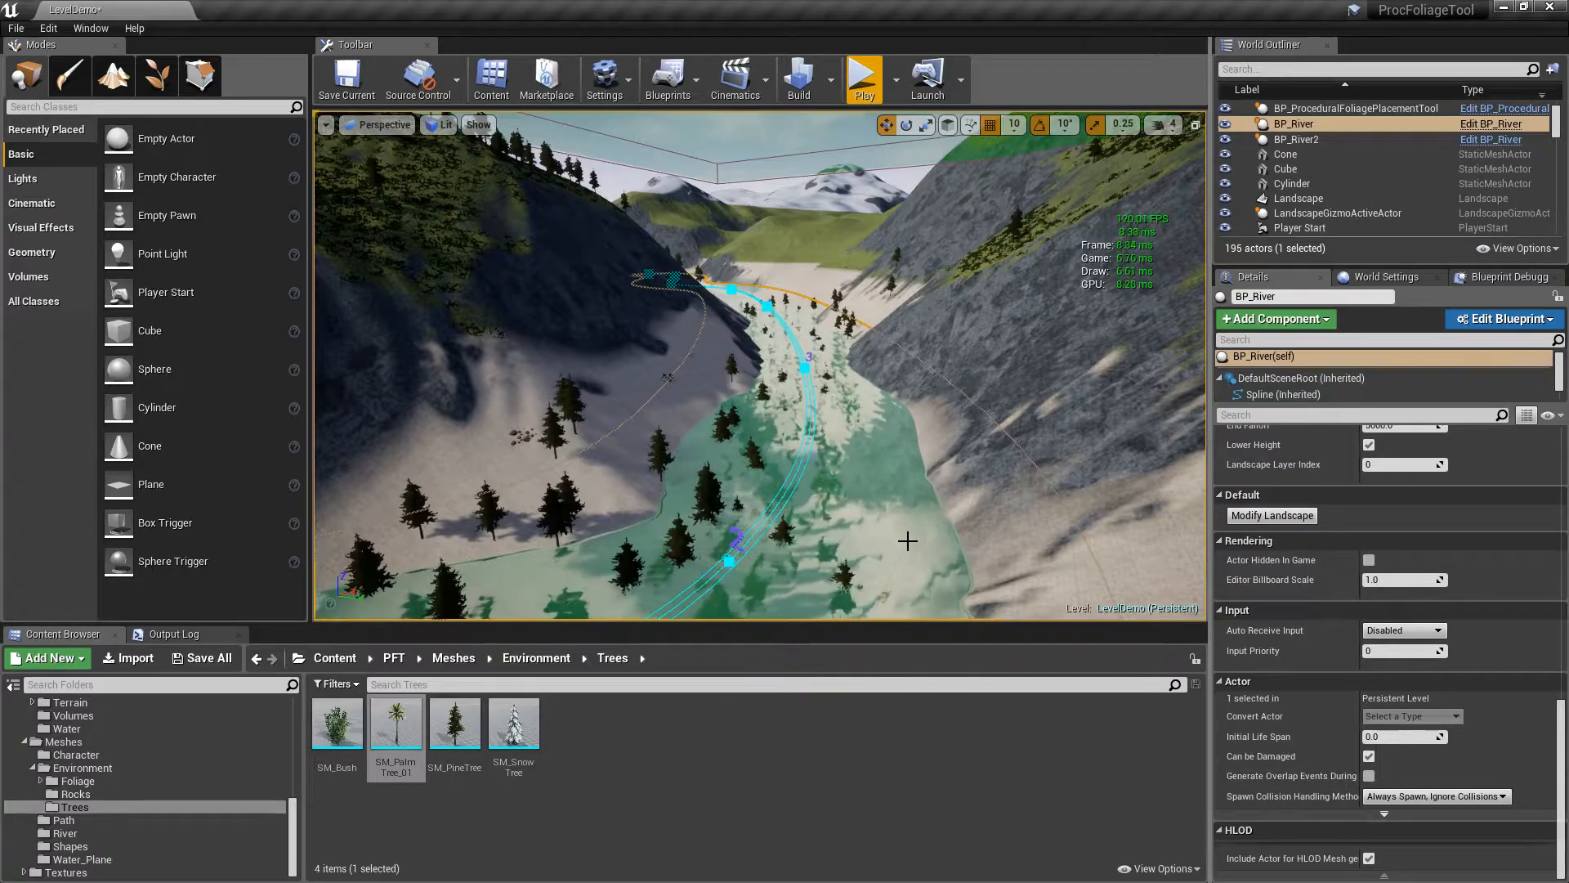
right_click_drag(861, 496, 853, 505)
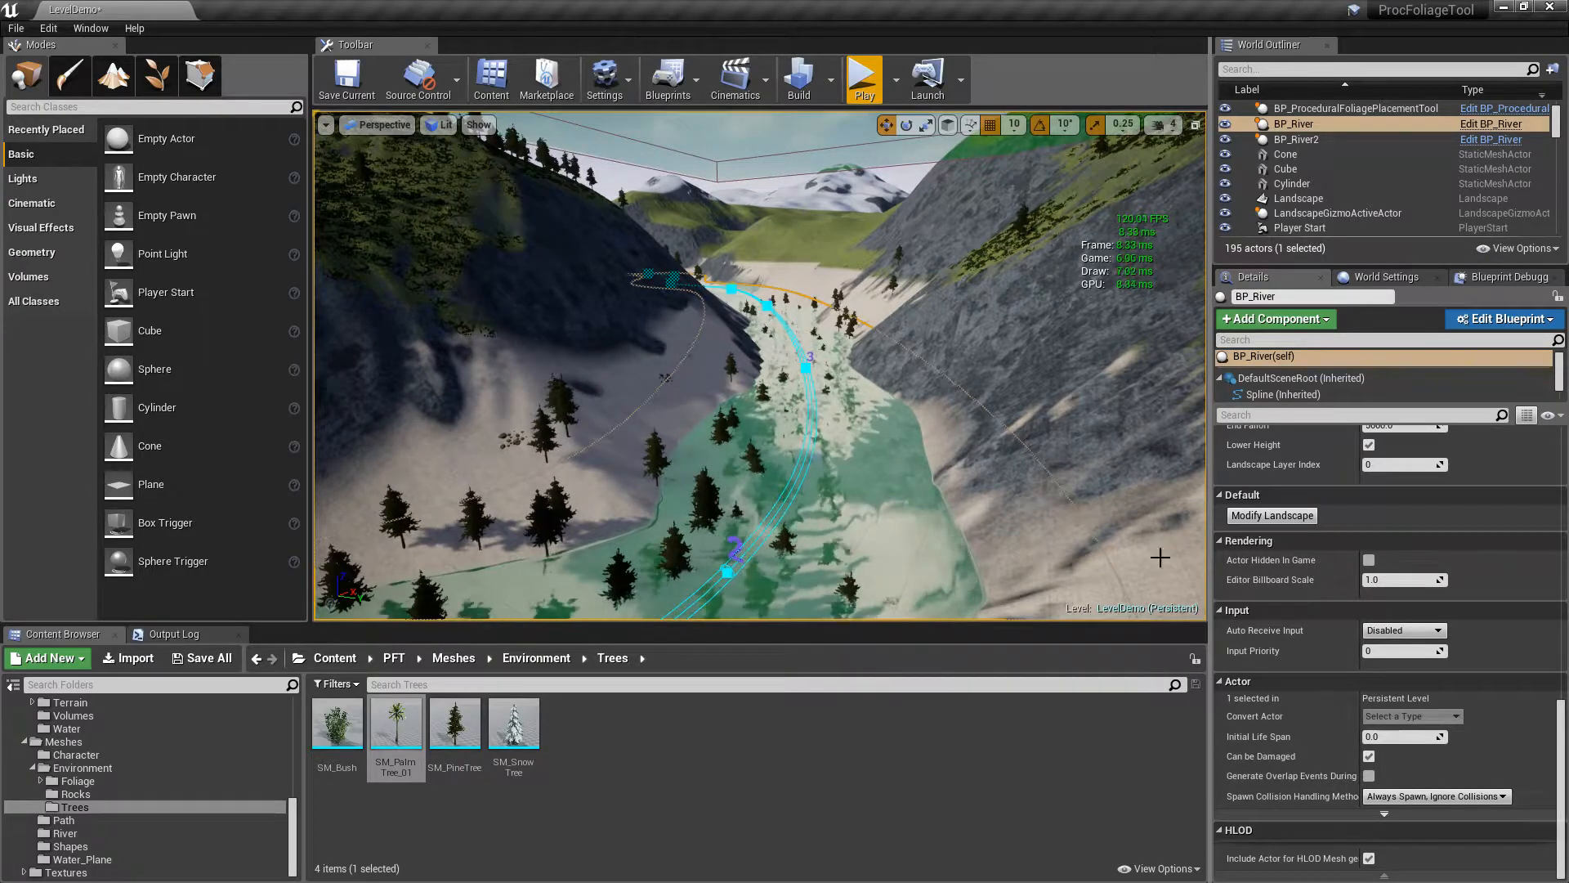
Select the procedural foliage placement tool above the valley and remove all of its spawned trees
left_click_drag(1563, 725, 1565, 457)
mouse_move(825, 207)
right_mouse_down()
mouse_move(826, 176)
mouse_move(825, 207)
right_mouse_up()
left_click(825, 206)
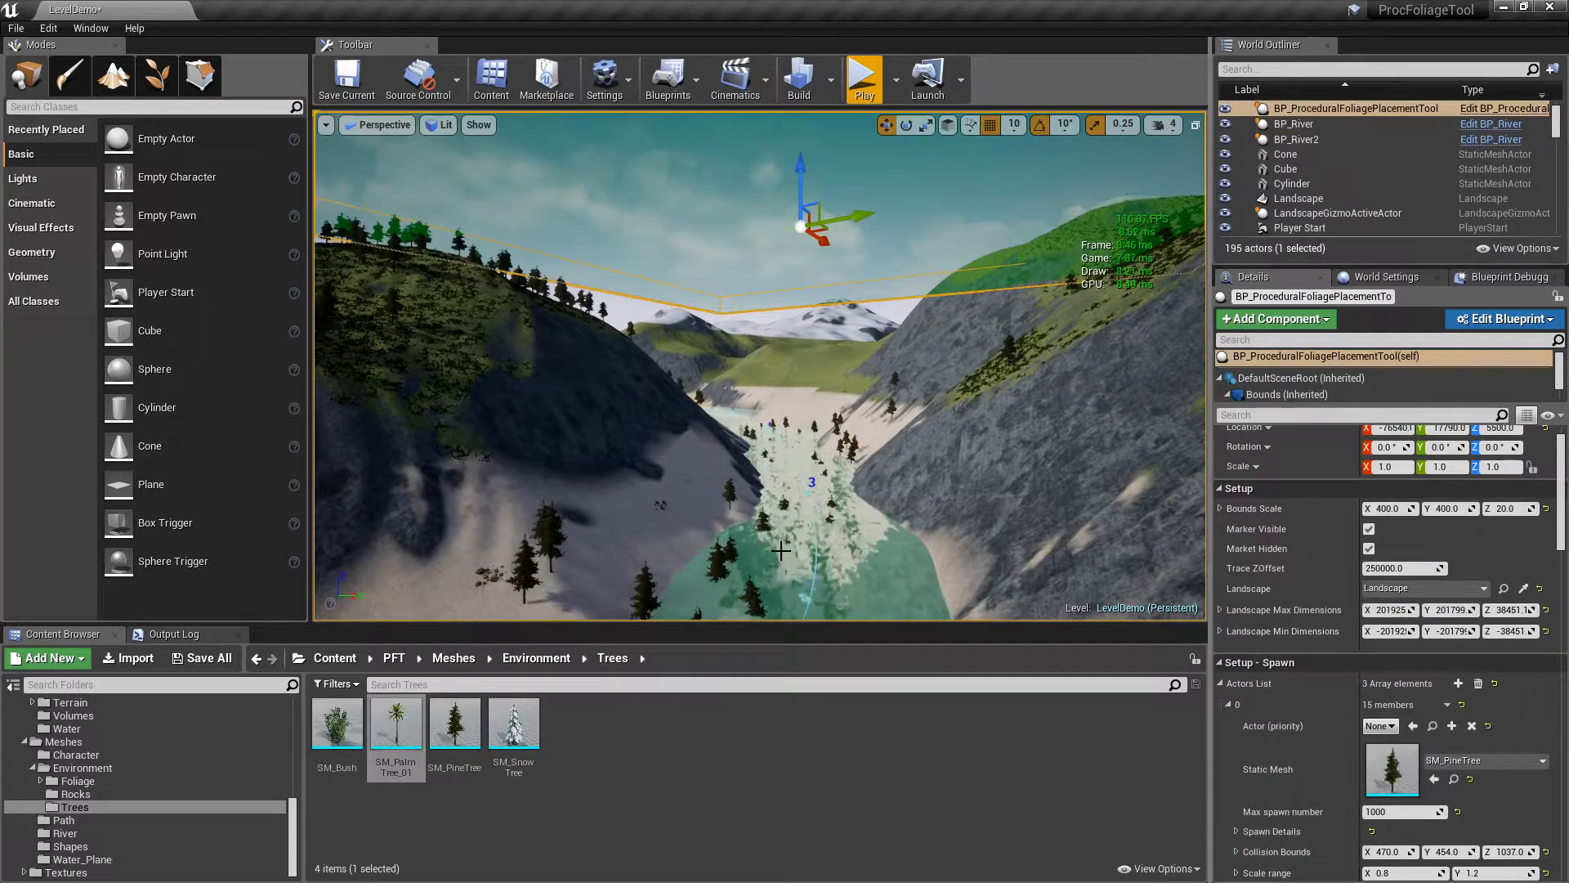
left_click_drag(1563, 491, 1563, 605)
scroll(1480, 721, "down", 15)
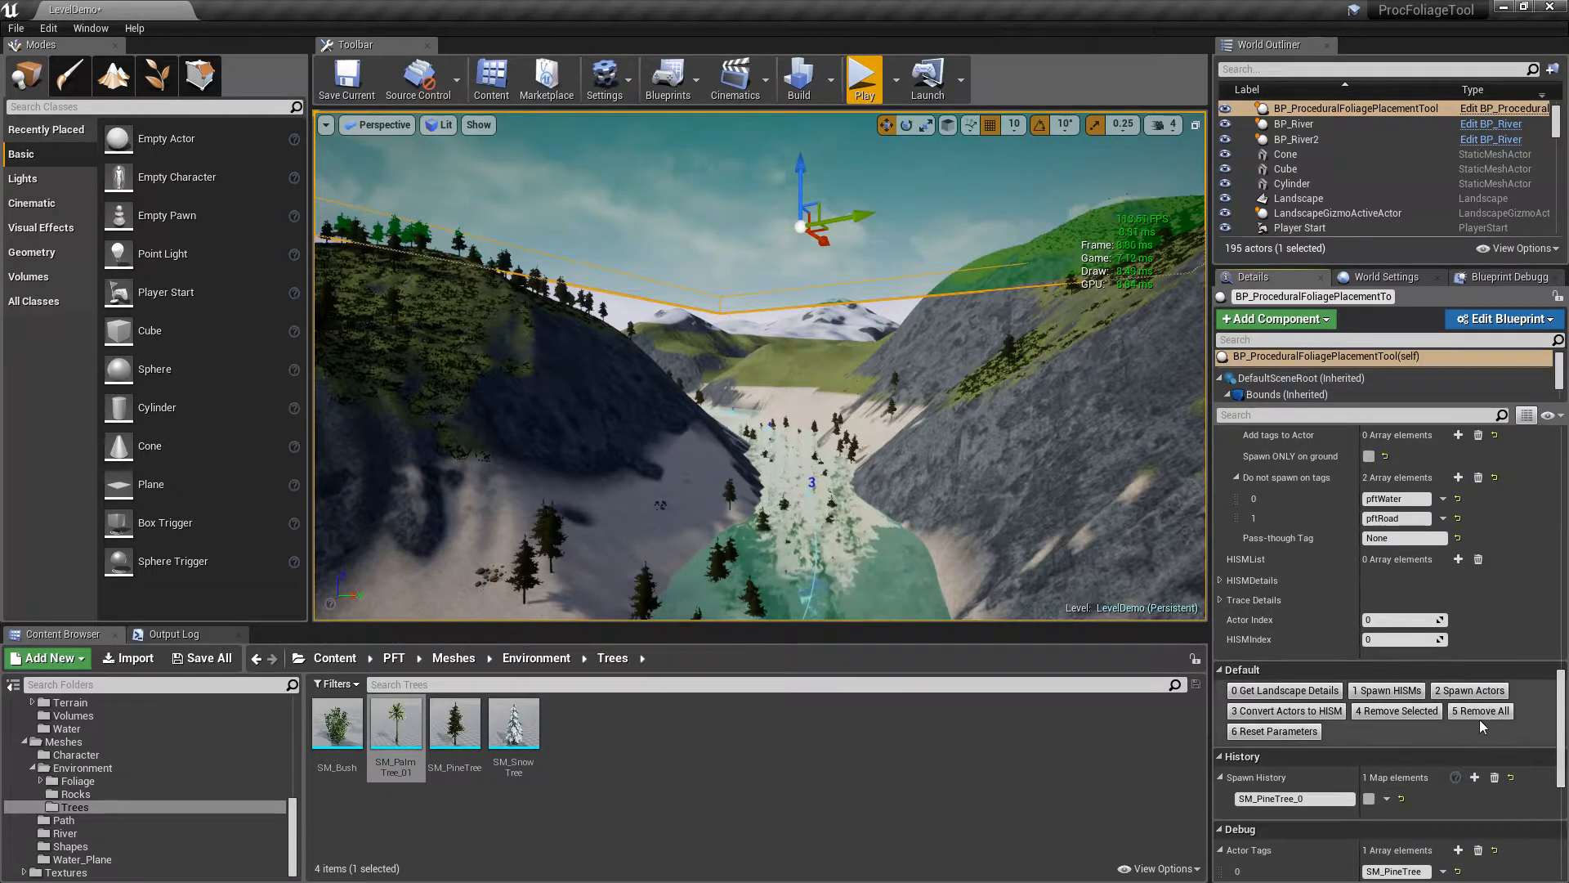
left_click(1480, 712)
Place a new cube above the river in the middle of the valley
right_click_drag(824, 394, 842, 409)
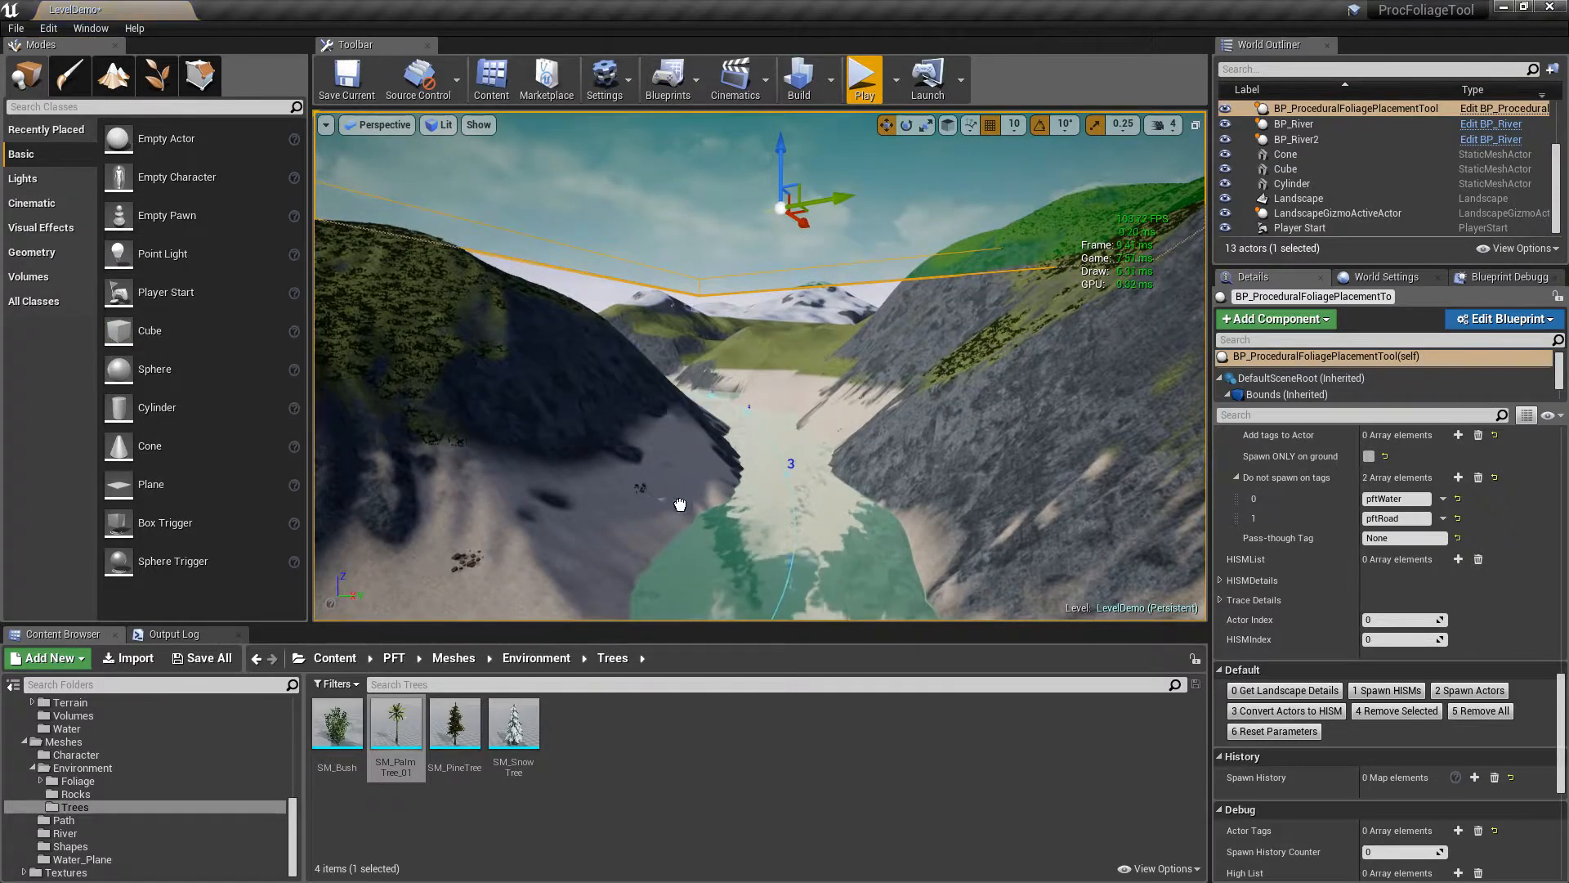
left_click_drag(793, 536, 797, 531)
left_click_drag(798, 474, 798, 398)
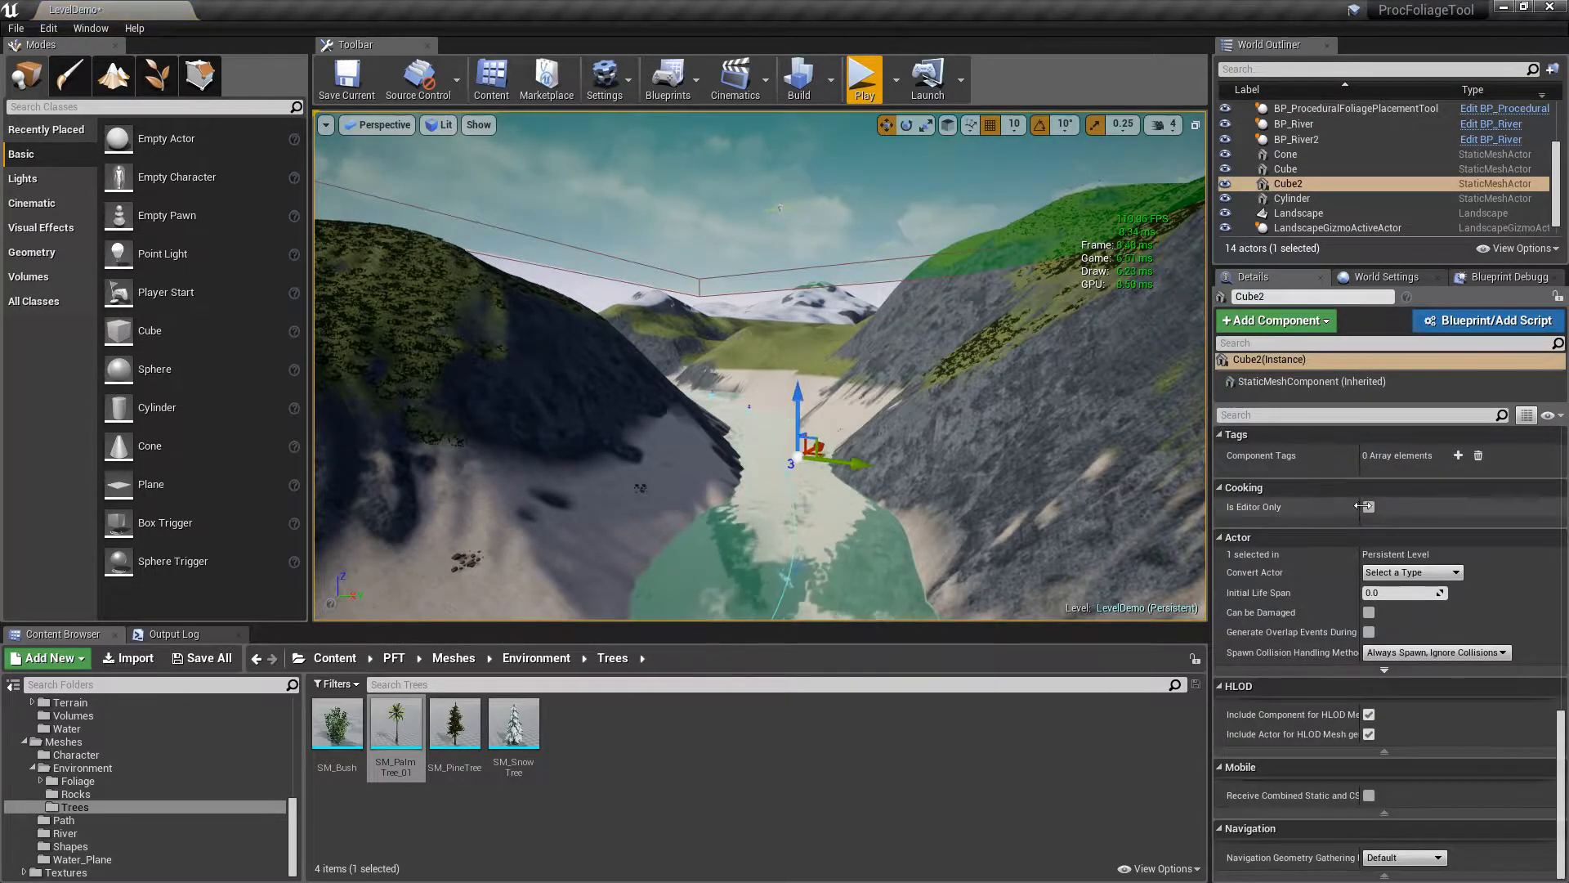
Scale the new cube to 100 in X and Y and raise it to a Z location of -890
scroll(1549, 551, "up", 10)
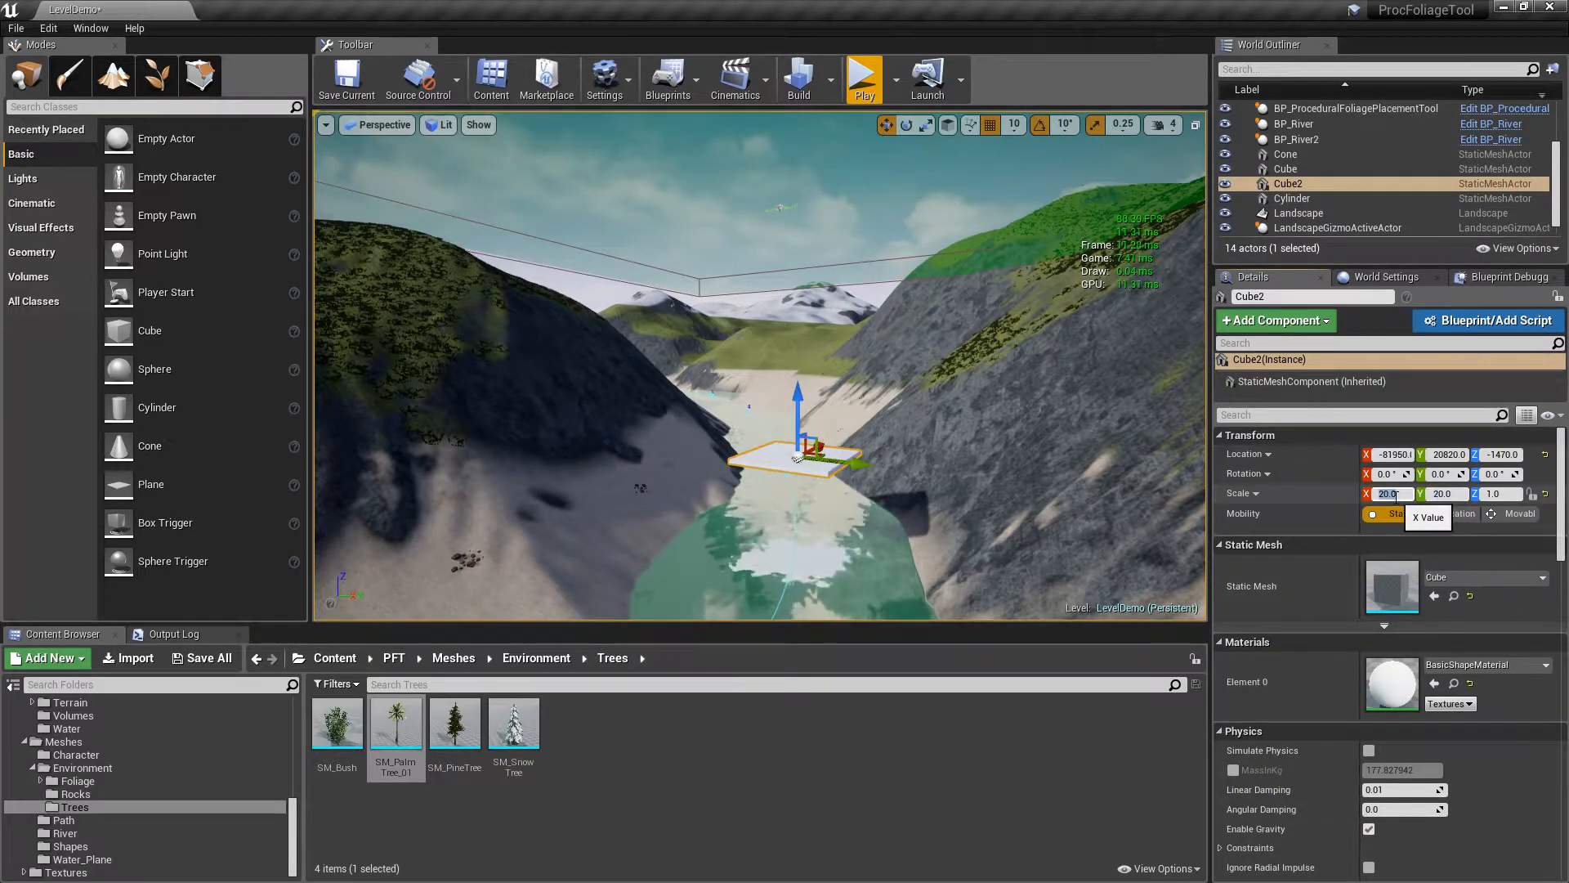
key("Return")
right_click_drag(900, 392, 1022, 455)
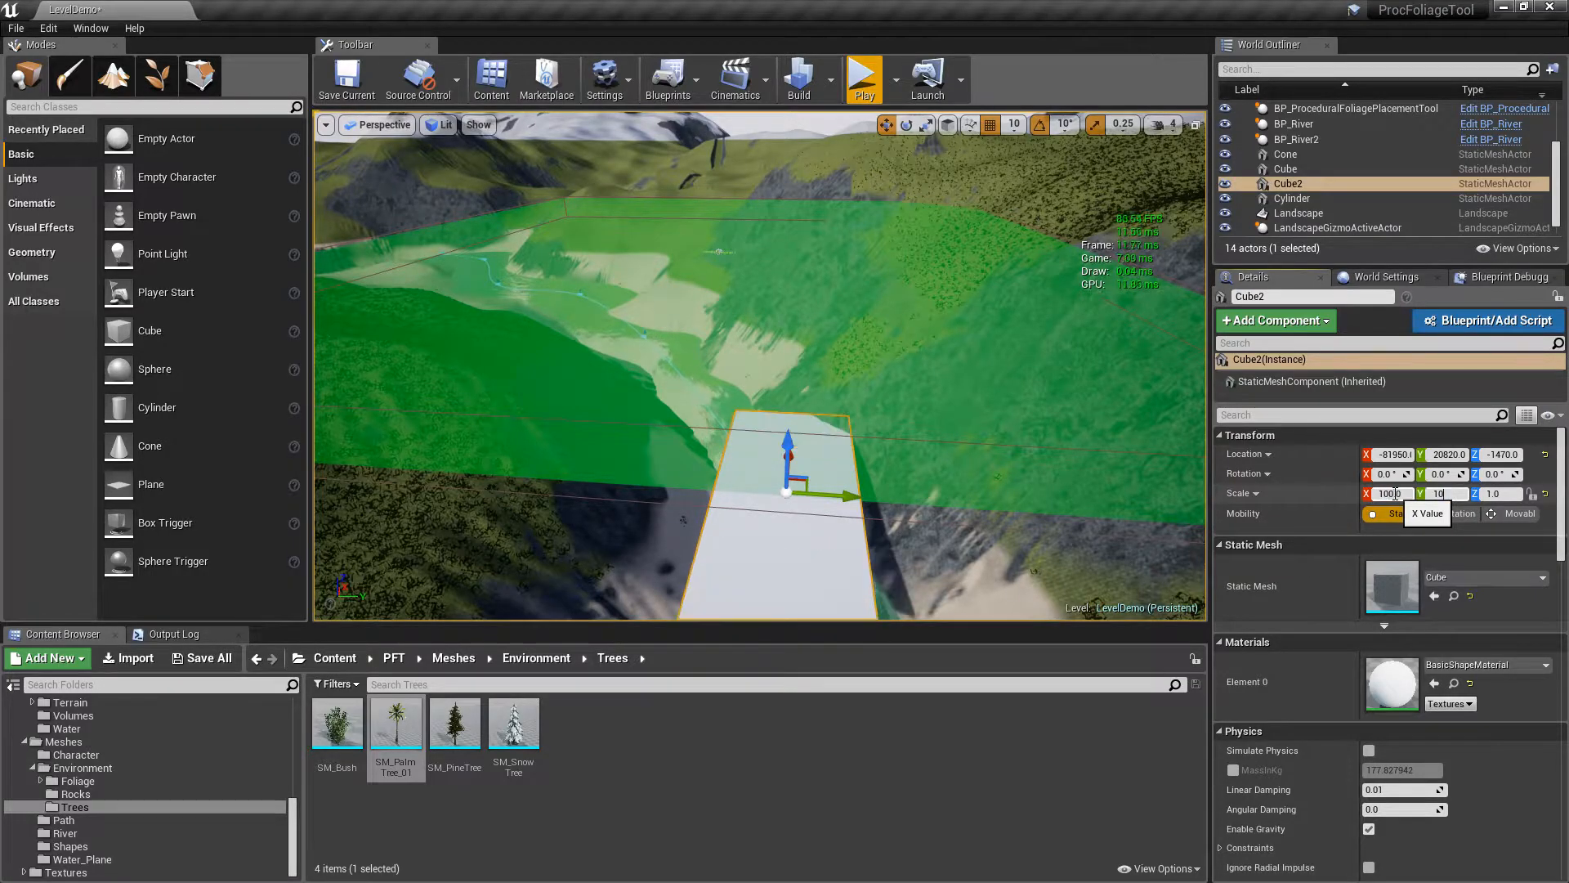
right_click_drag(949, 361, 772, 283)
left_click_drag(772, 282, 772, 250)
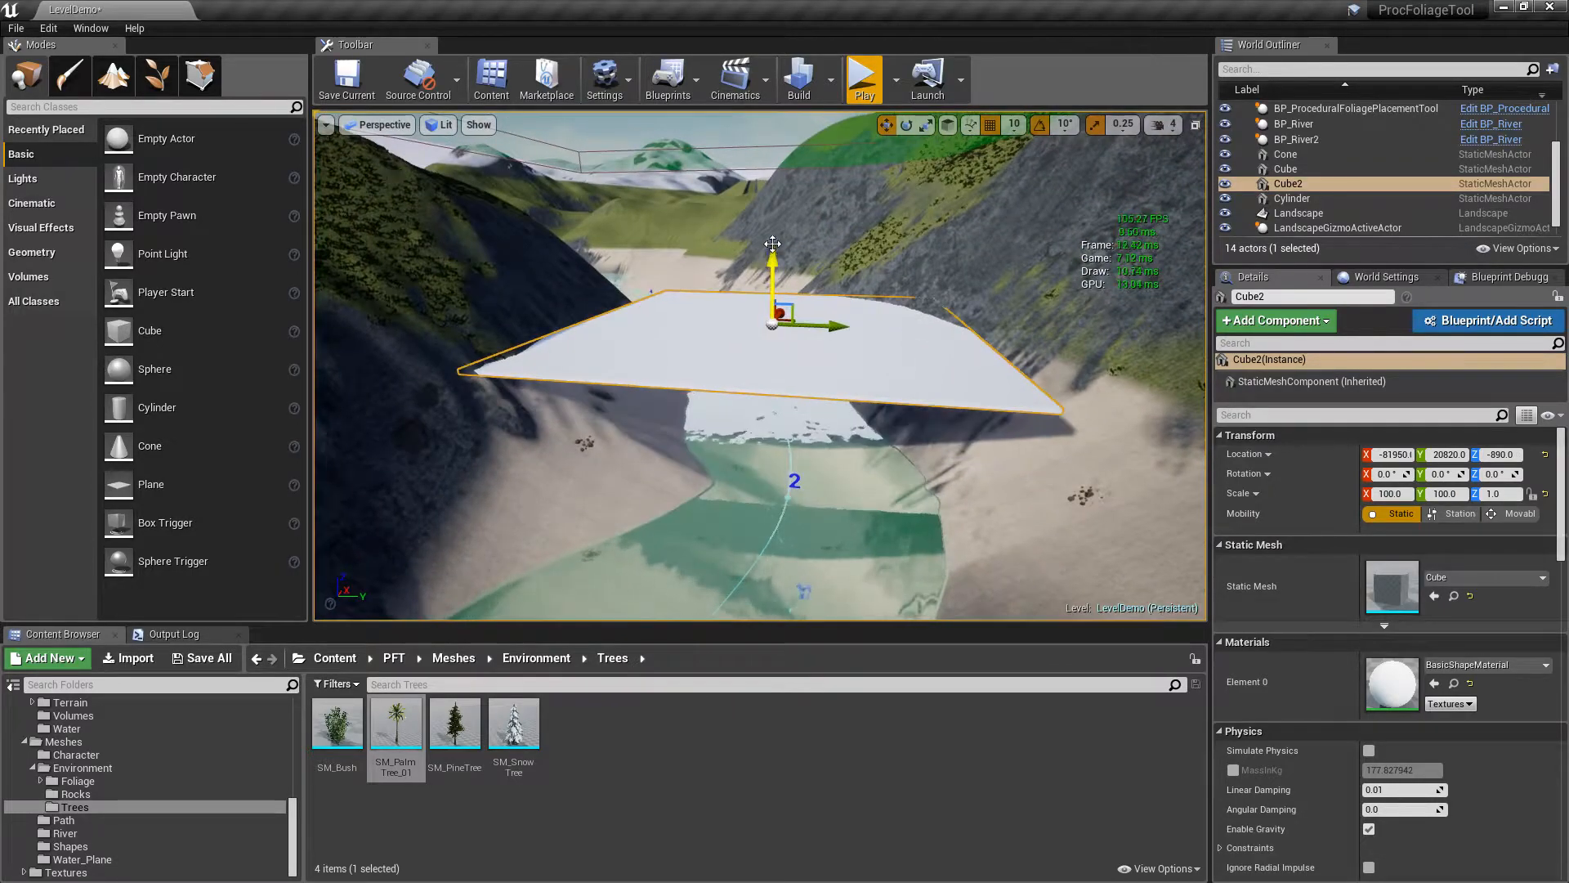
Spawn the pine trees as actors from the placement tool and inspect their placement on the cube over the river
right_click_drag(773, 250, 792, 238)
left_click(790, 238)
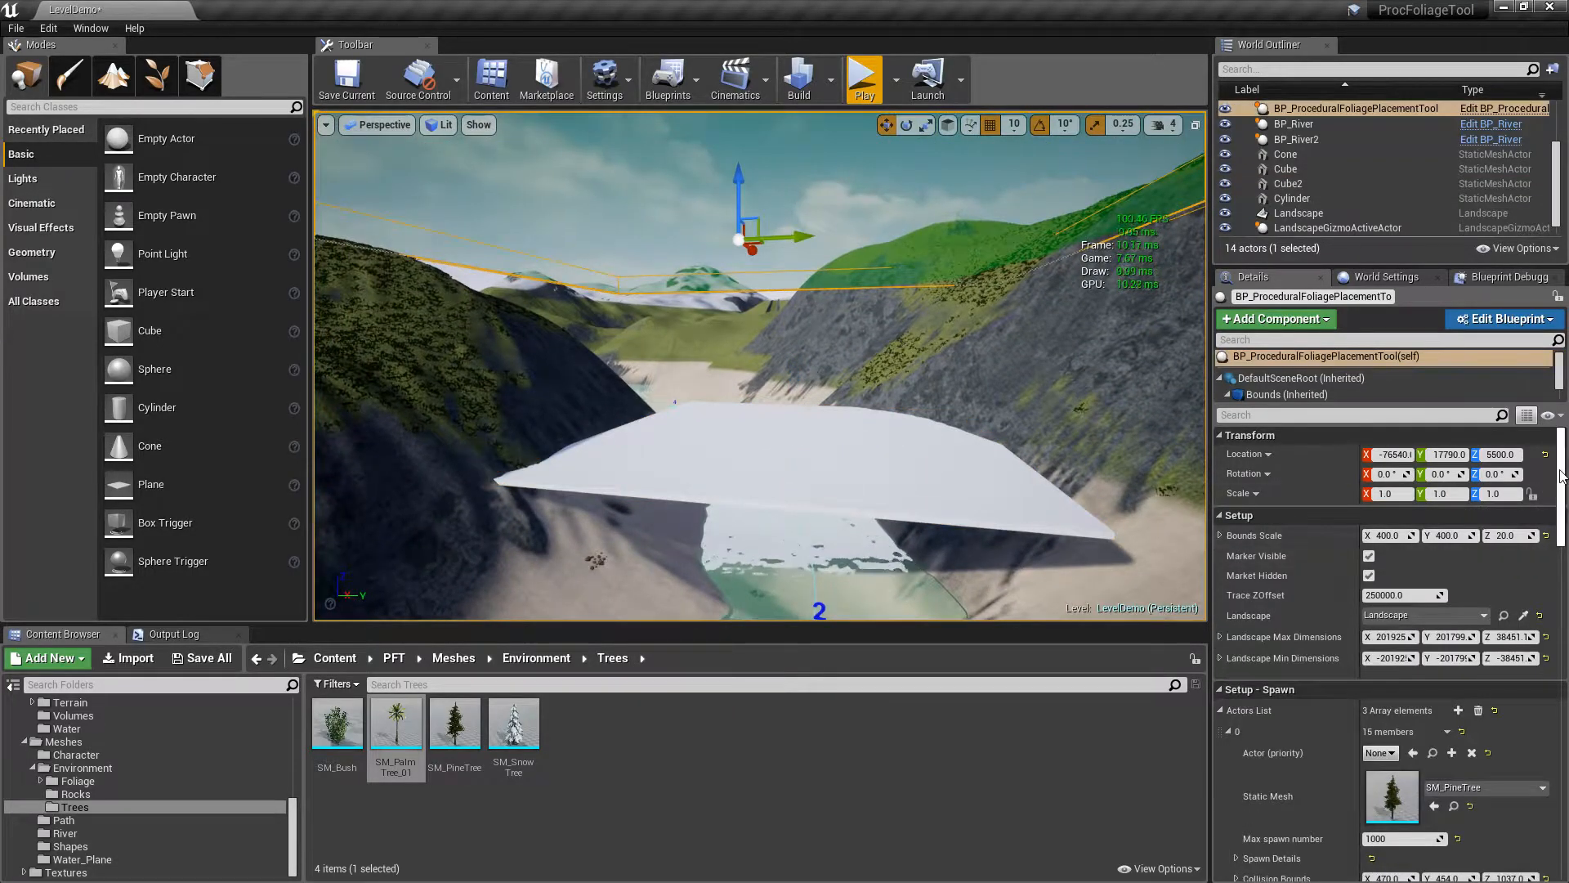
scroll(1285, 506, "down", 5)
scroll(1488, 684, "down", 10)
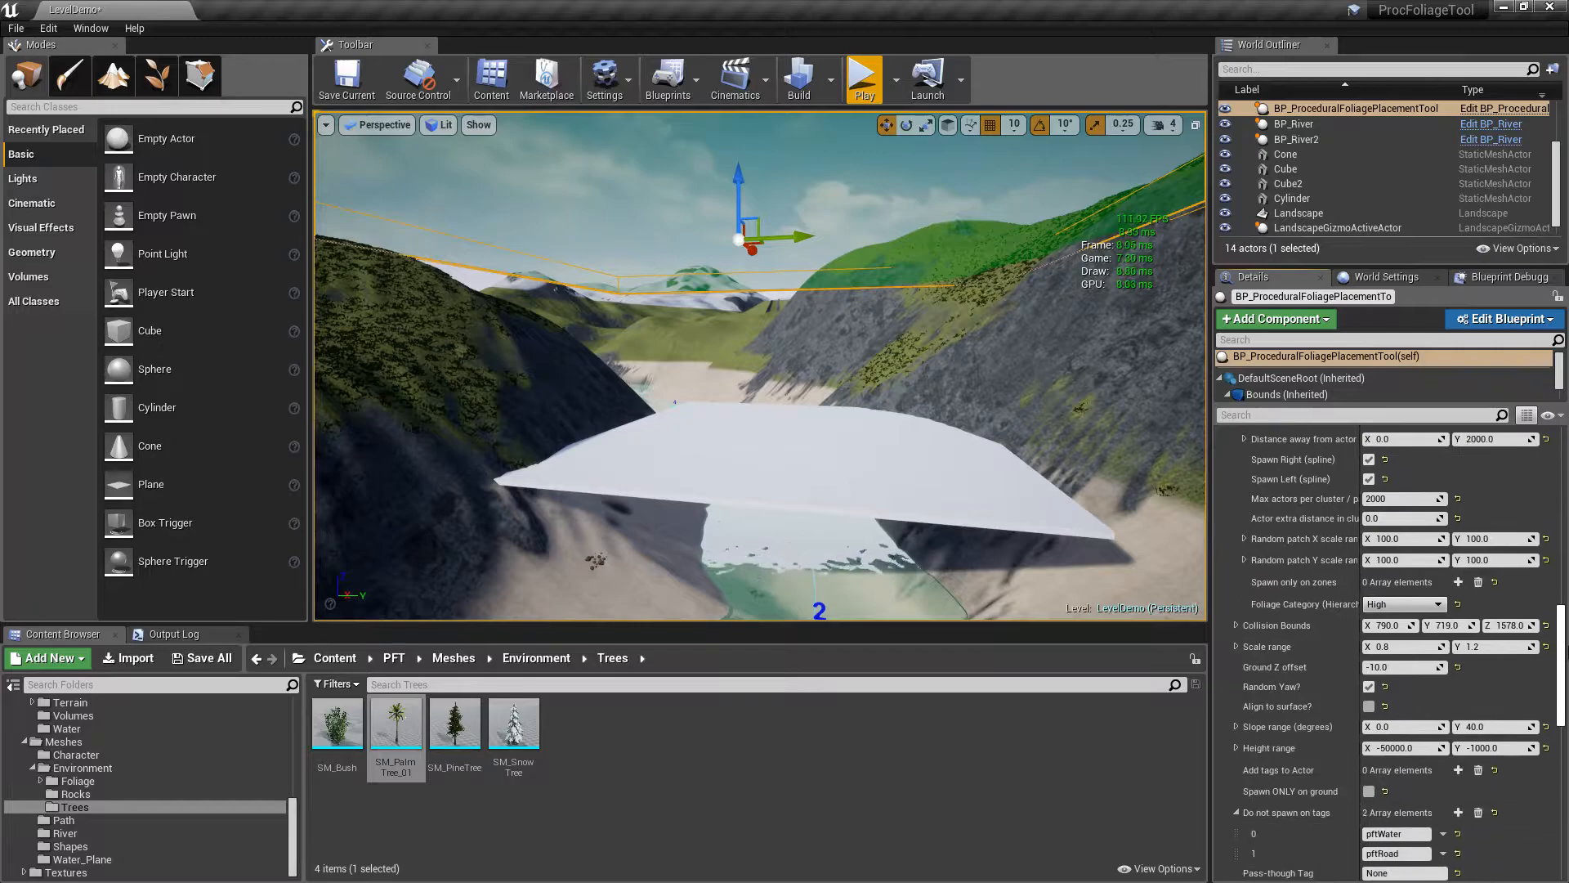
left_click(1489, 683)
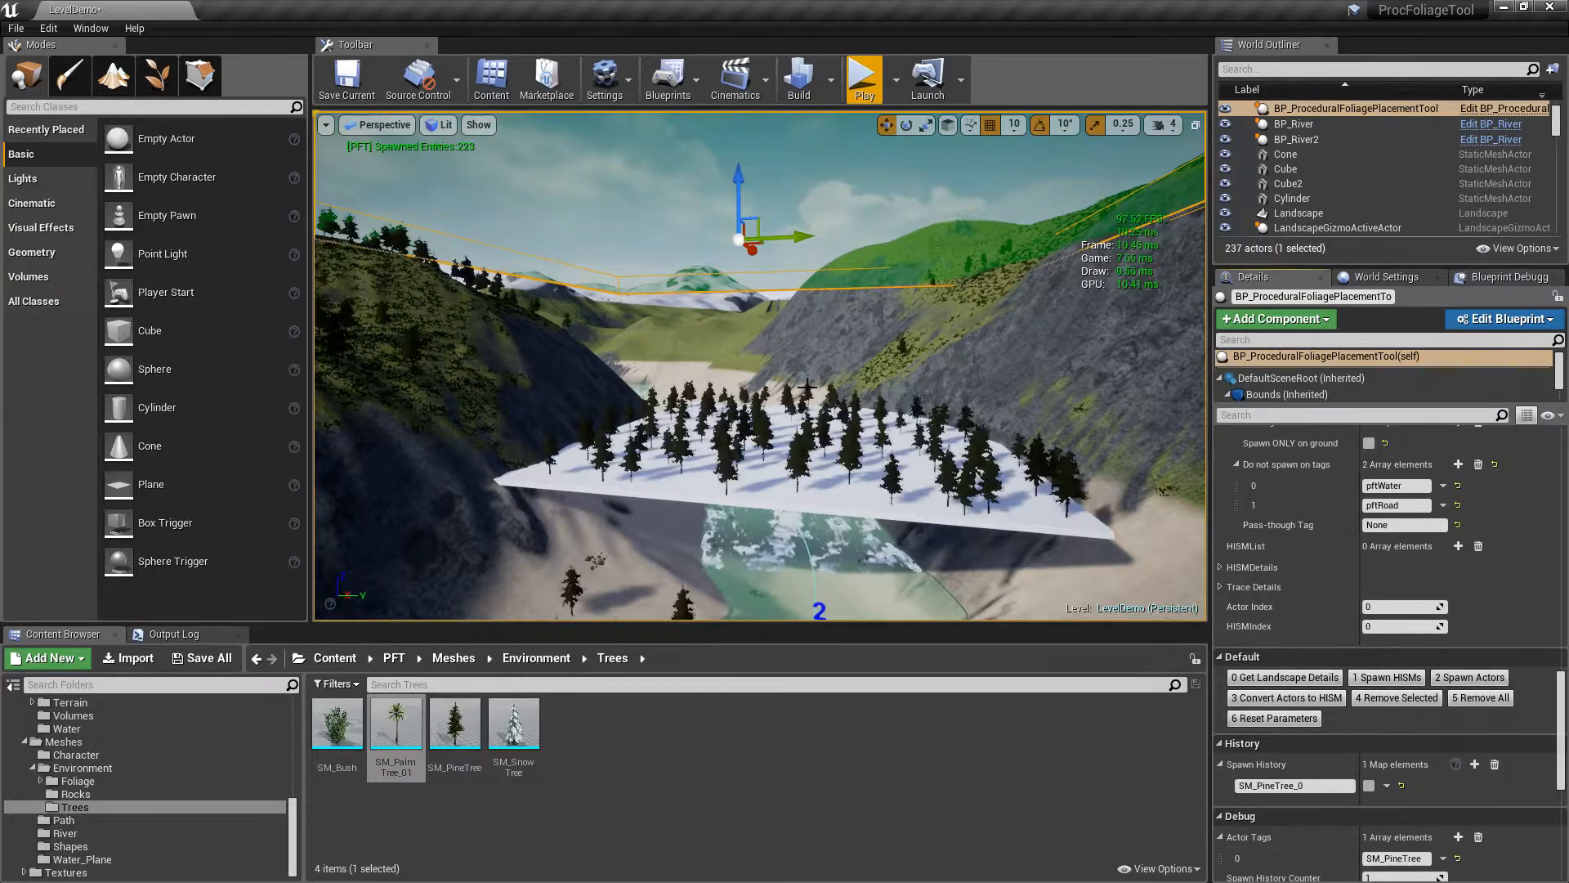
right_click_drag(916, 336, 916, 317)
right_click_drag(795, 462, 794, 462)
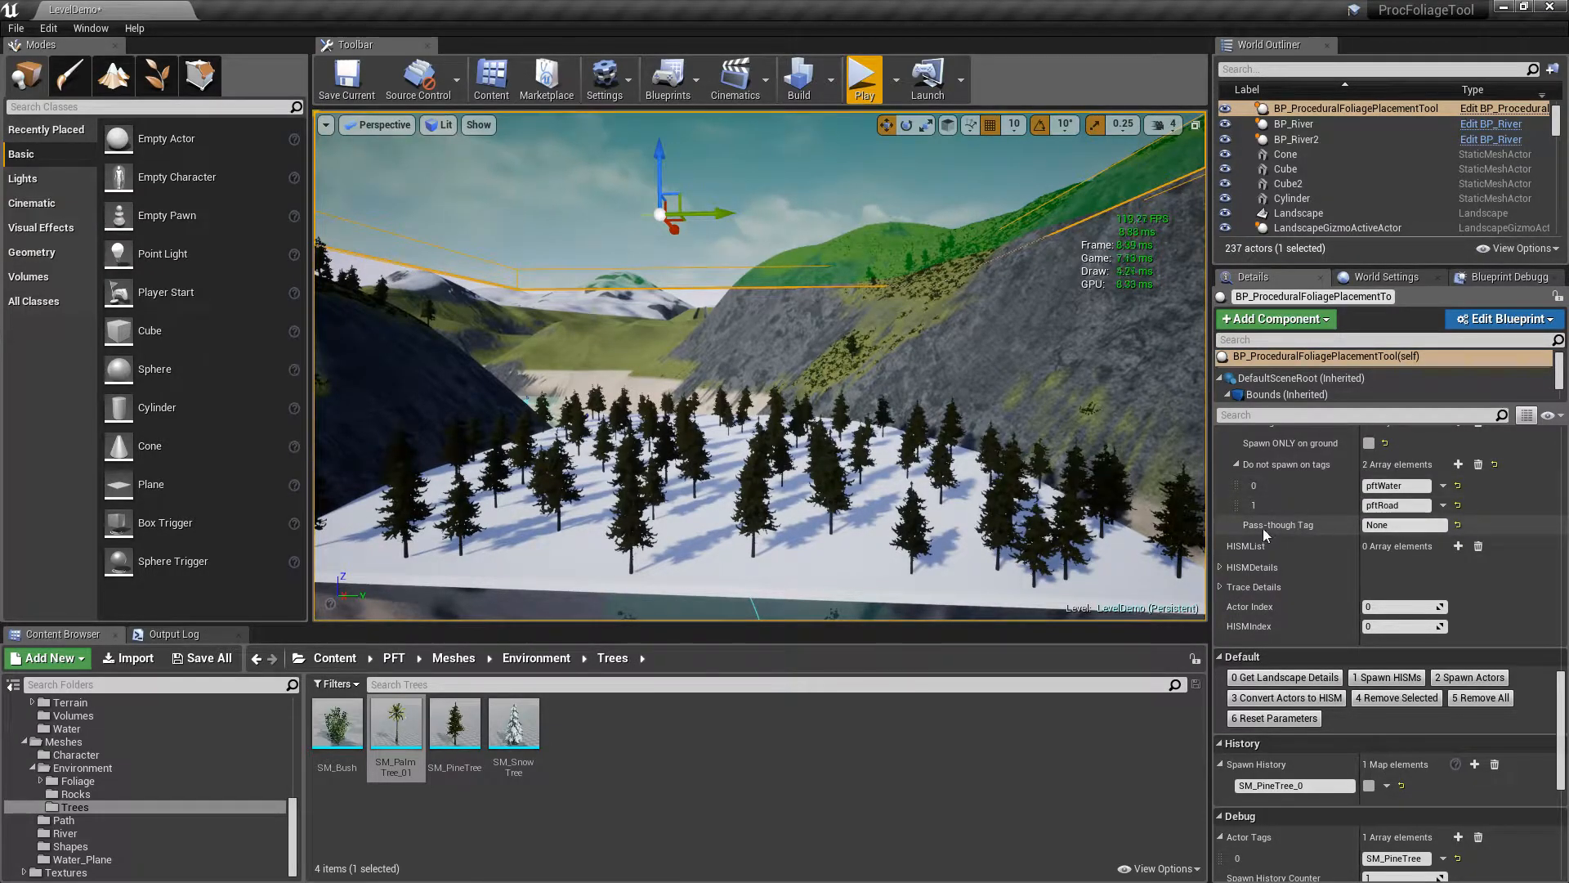
Set the Pass-though Tag to pftPass in the last Actors List entry and add the actor tag pftPass to the river cube
left_click(1415, 525)
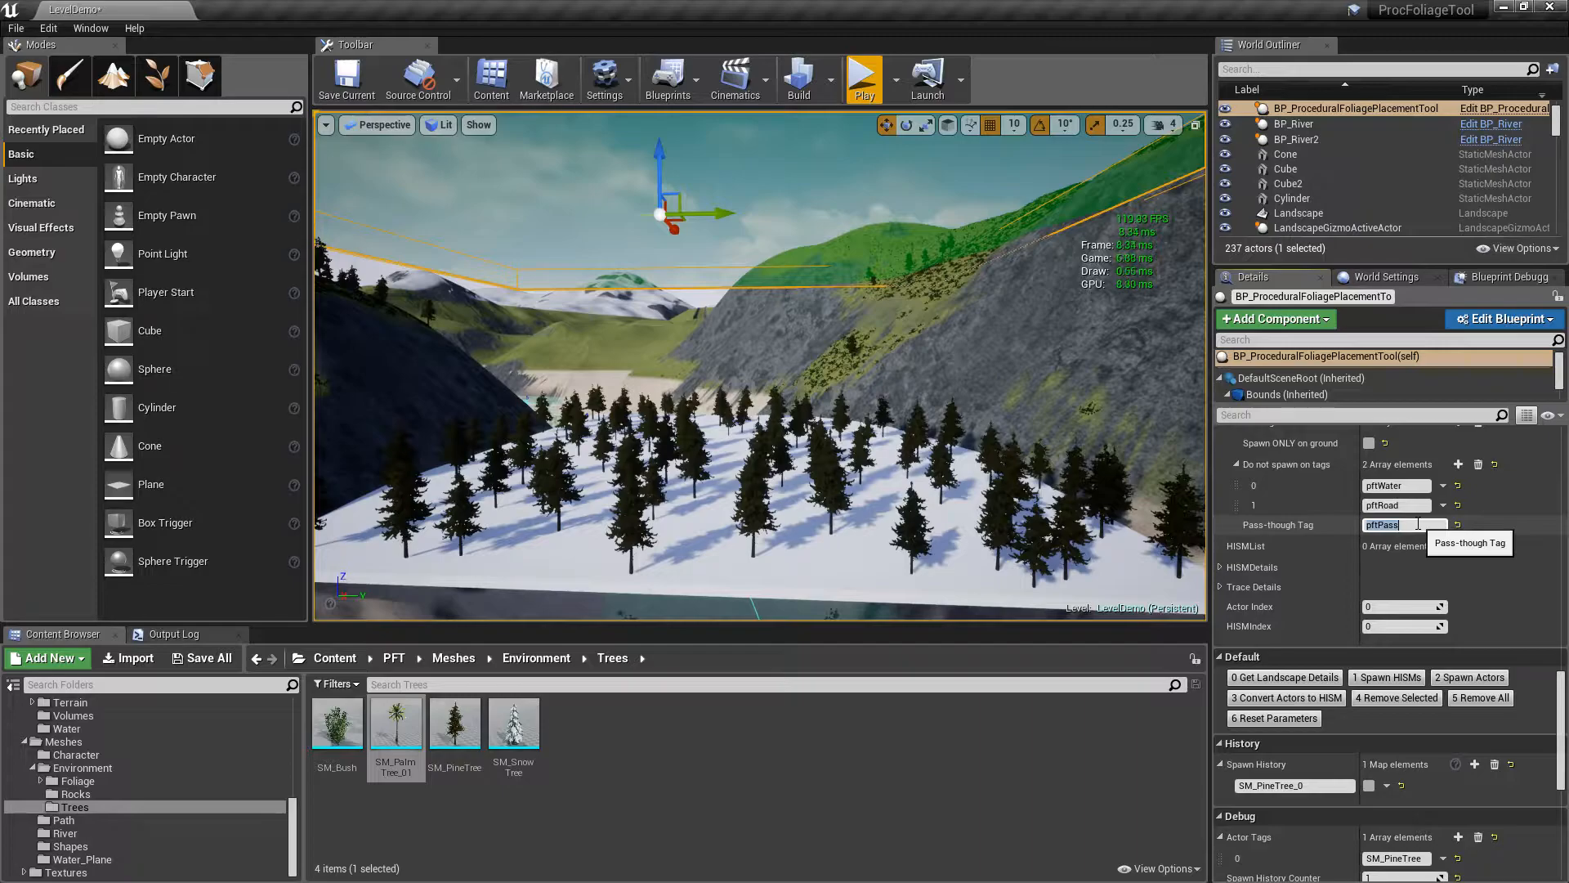
left_click(843, 547)
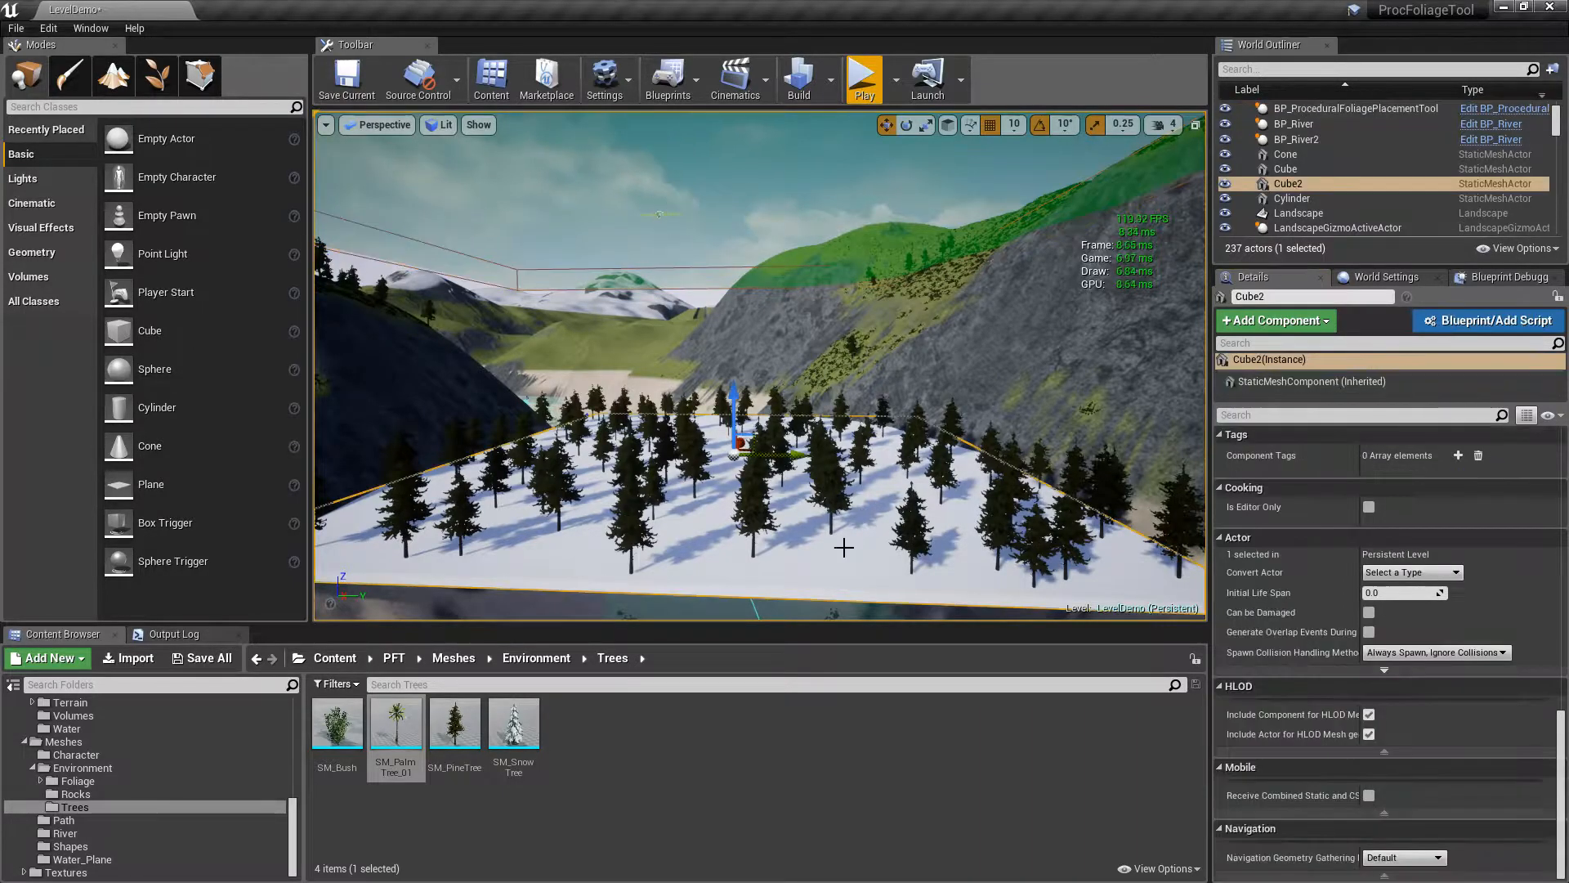
left_click(1347, 417)
type("tag")
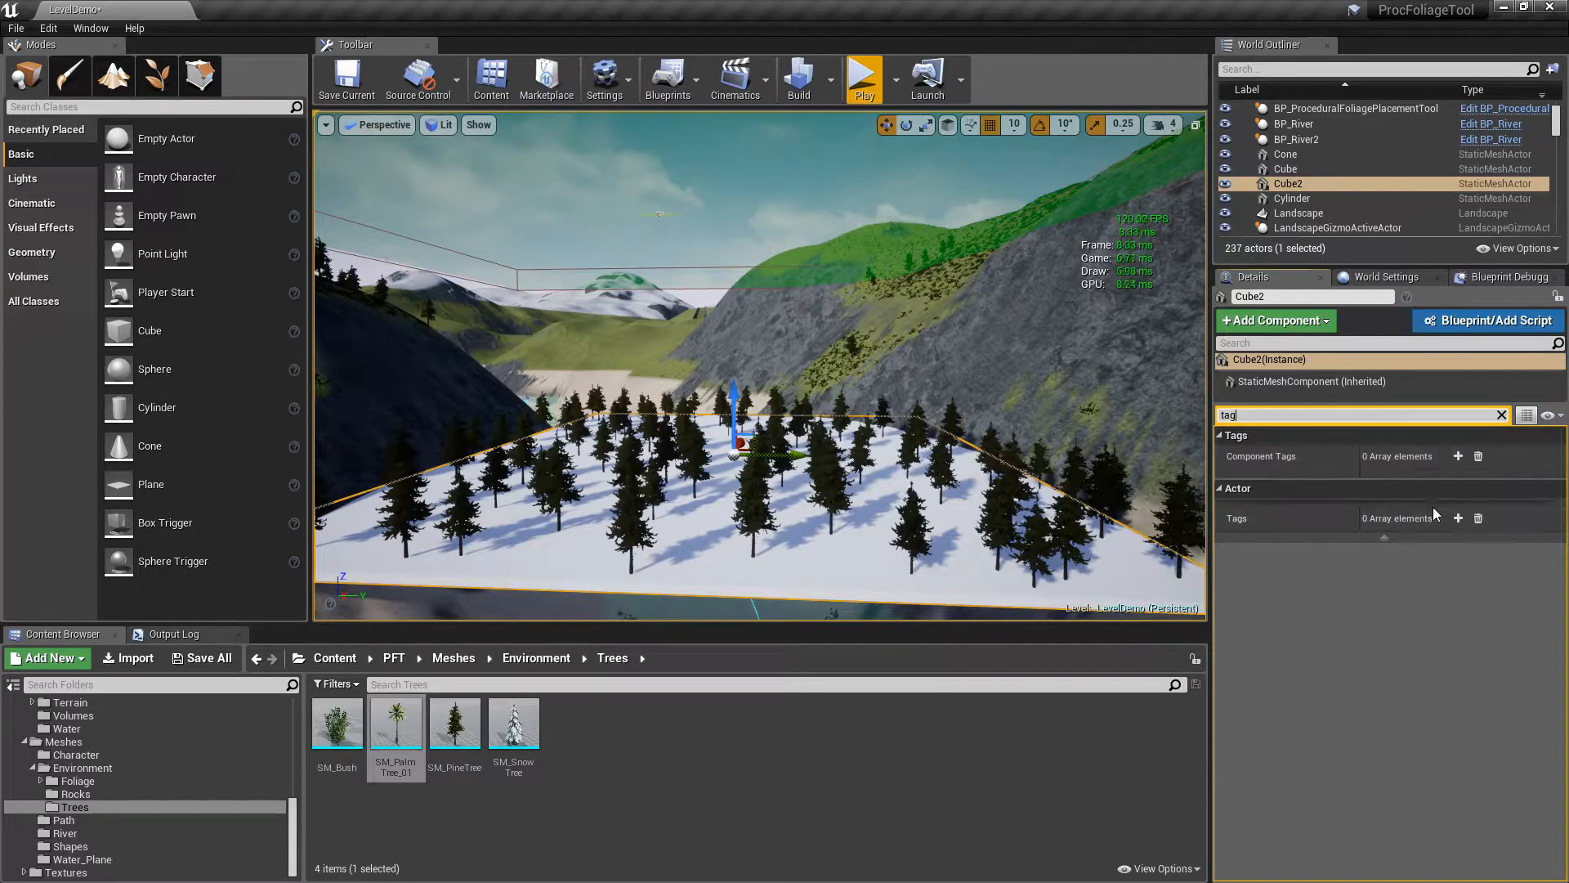
left_click(1458, 518)
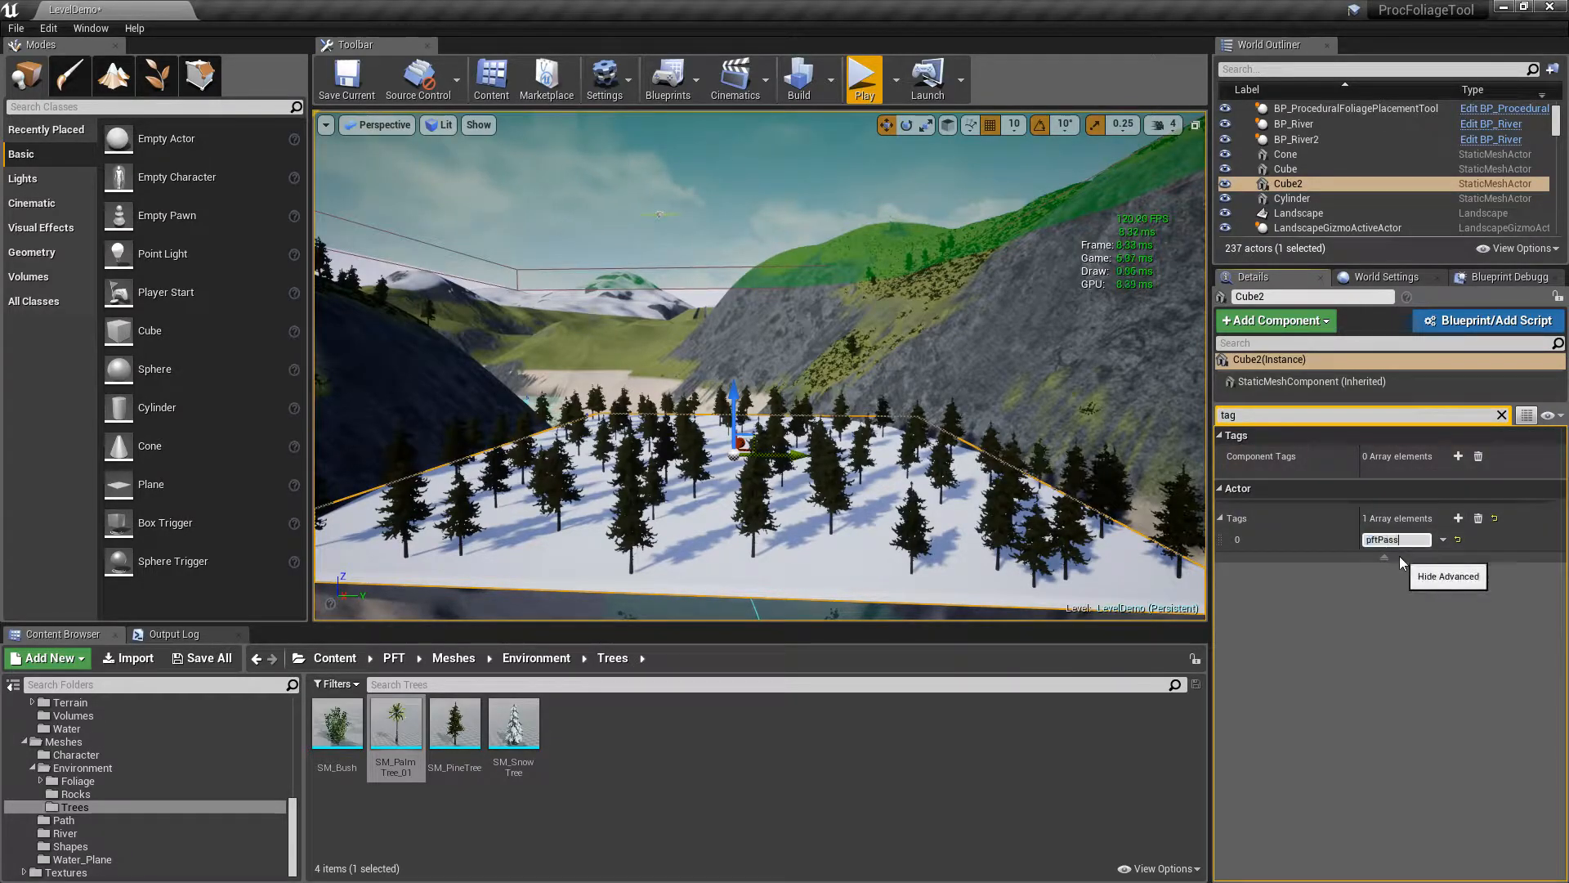
key("Return")
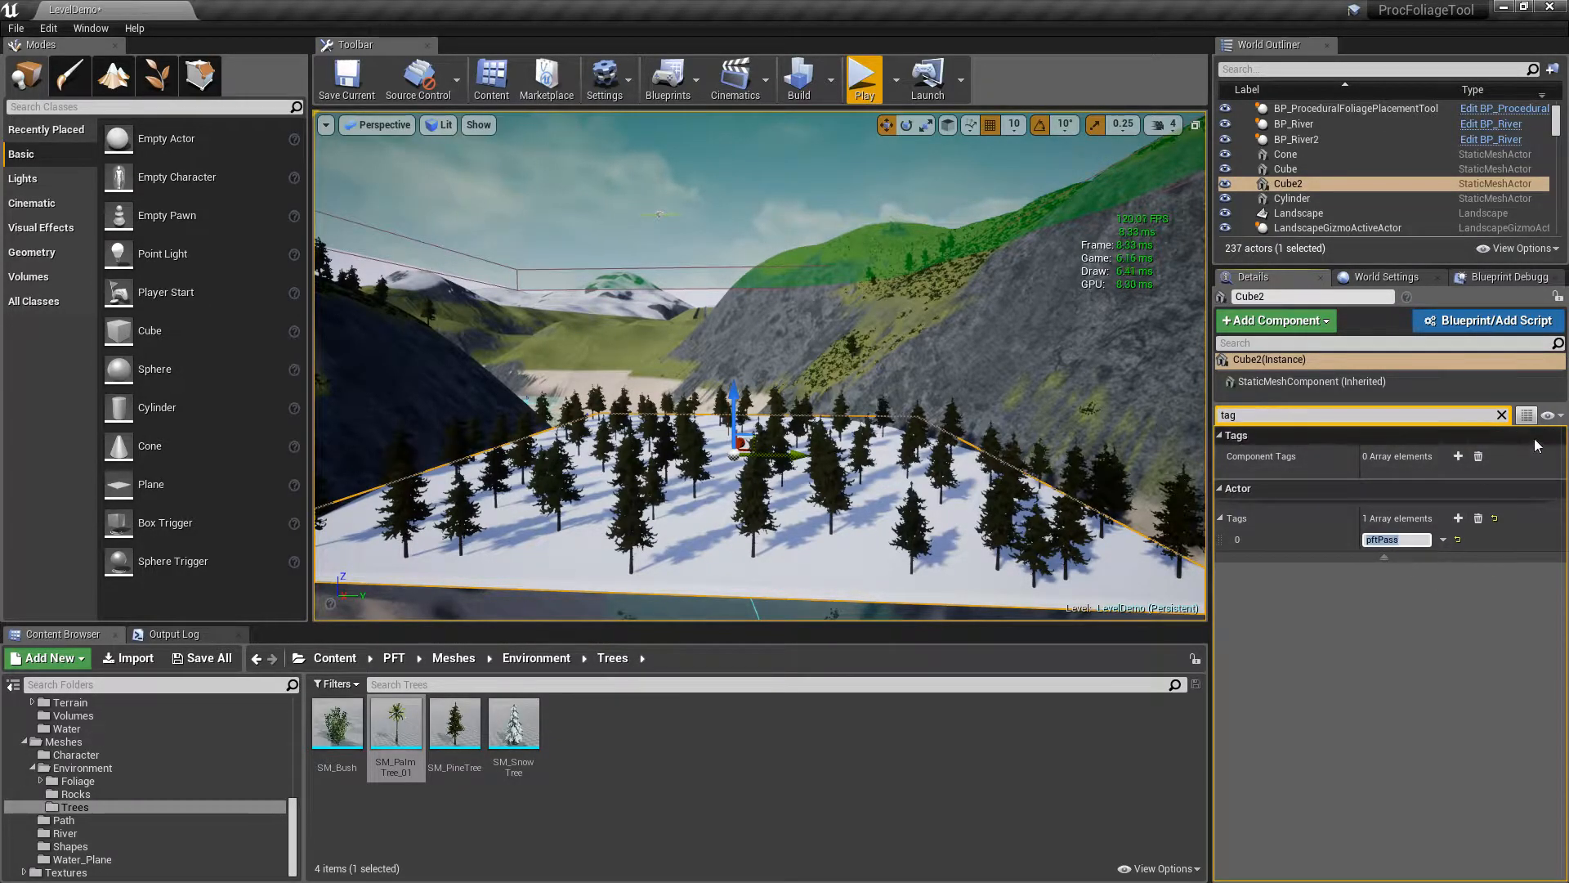
left_click(1502, 414)
Remove the spawned trees and spawn the actors again with the pftPass tag in place
left_click(667, 206)
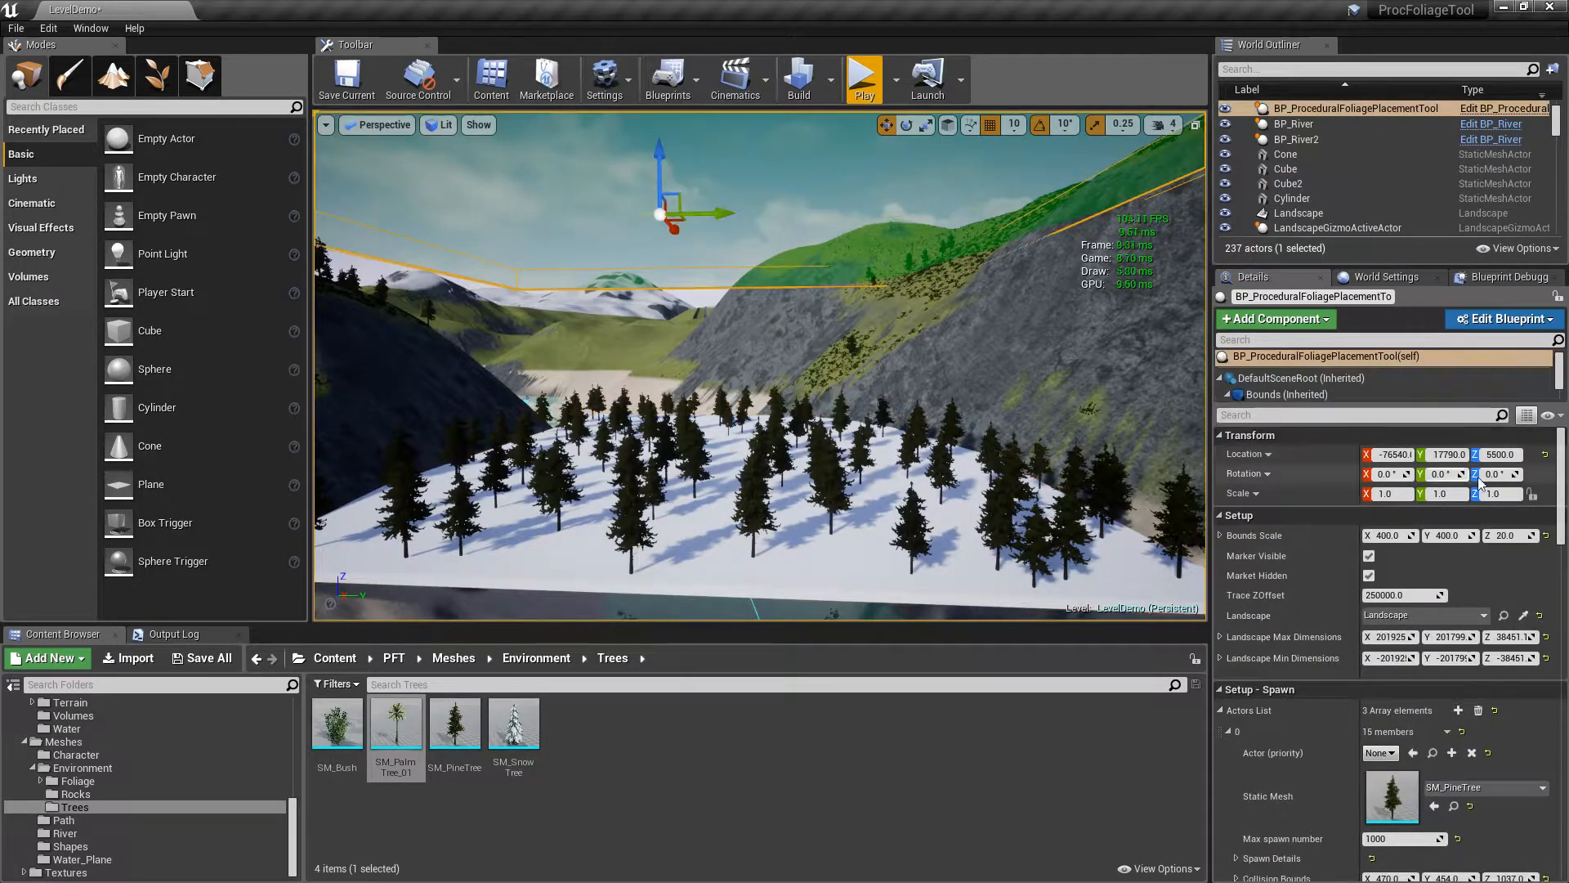
left_click_drag(1565, 459, 1560, 719)
left_click(1400, 608)
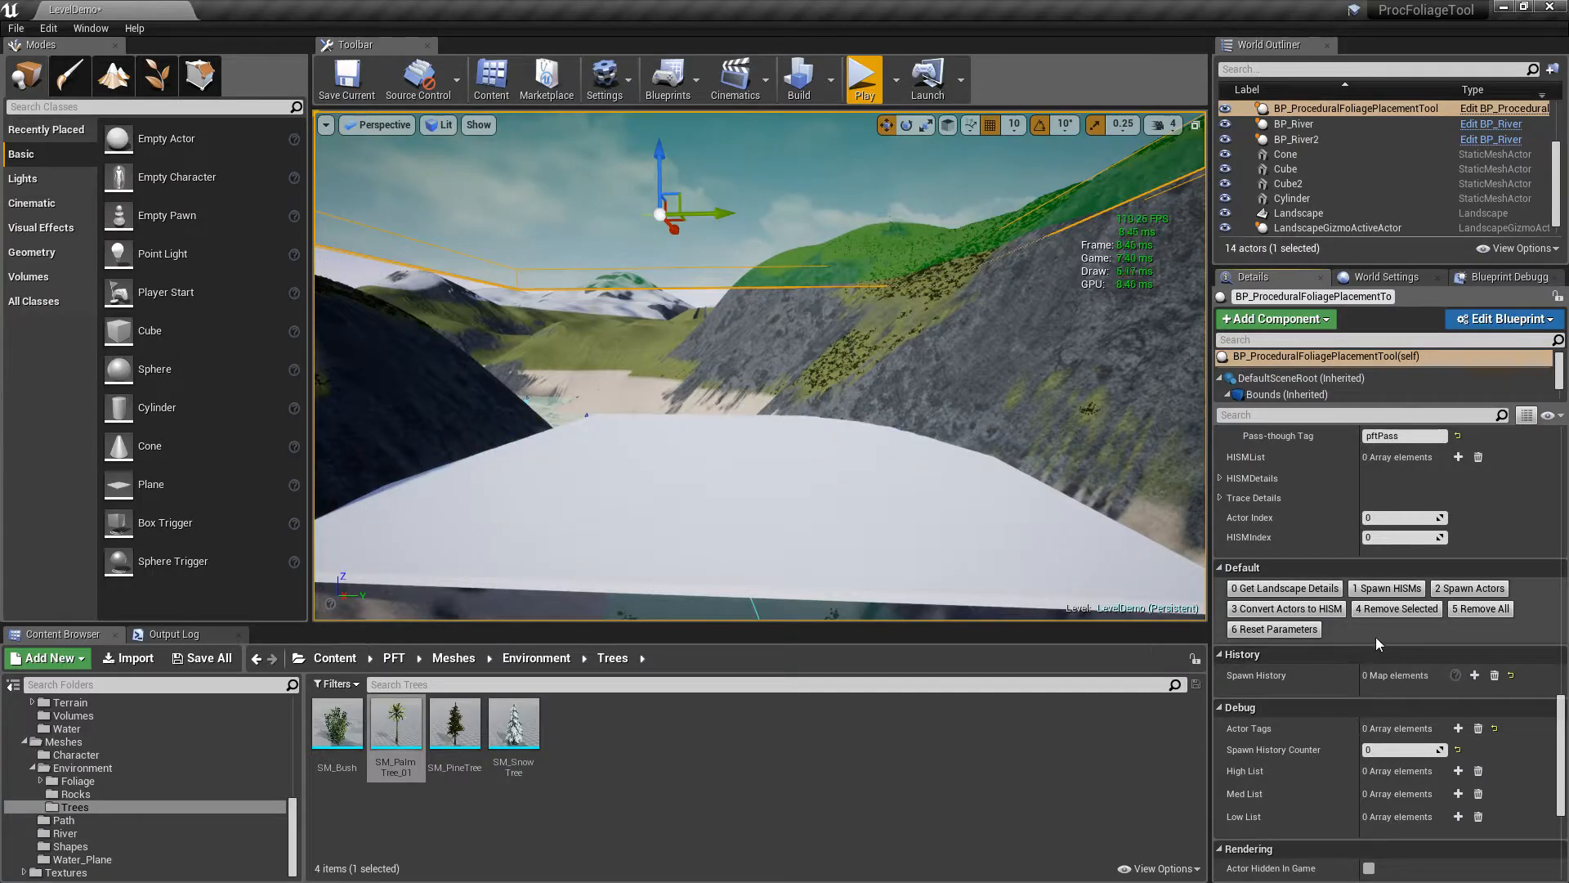
left_click(1468, 586)
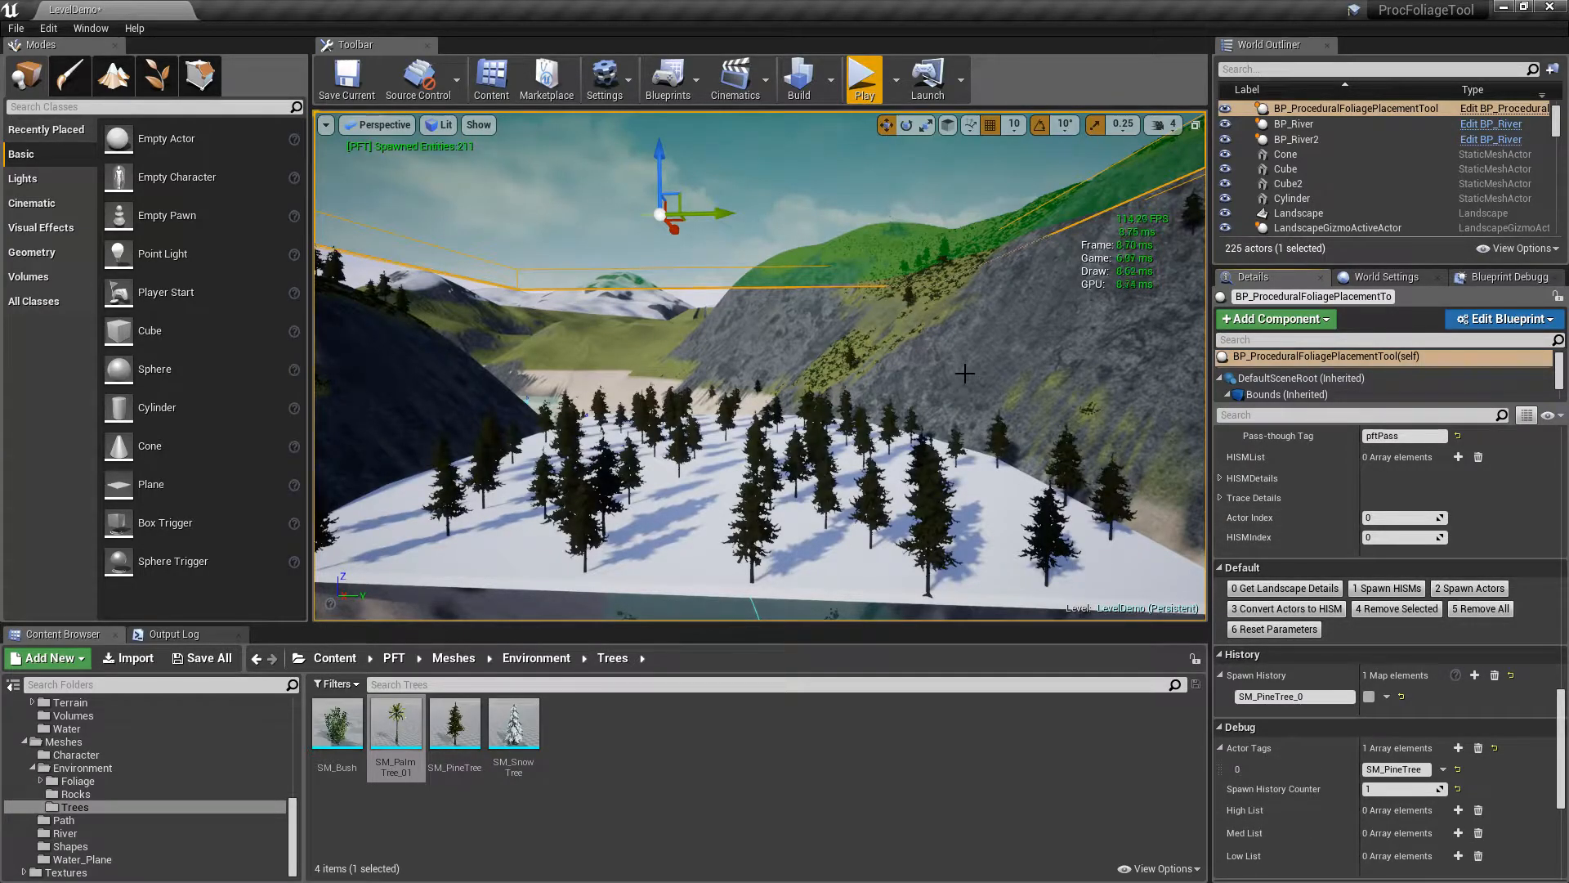
Examine from several heights how the pine trees are distributed on the cube and along the river beneath it
key("q")
right_click_drag(946, 342, 946, 342)
key("e")
key("e")
key("q")
key("q")
key("s")
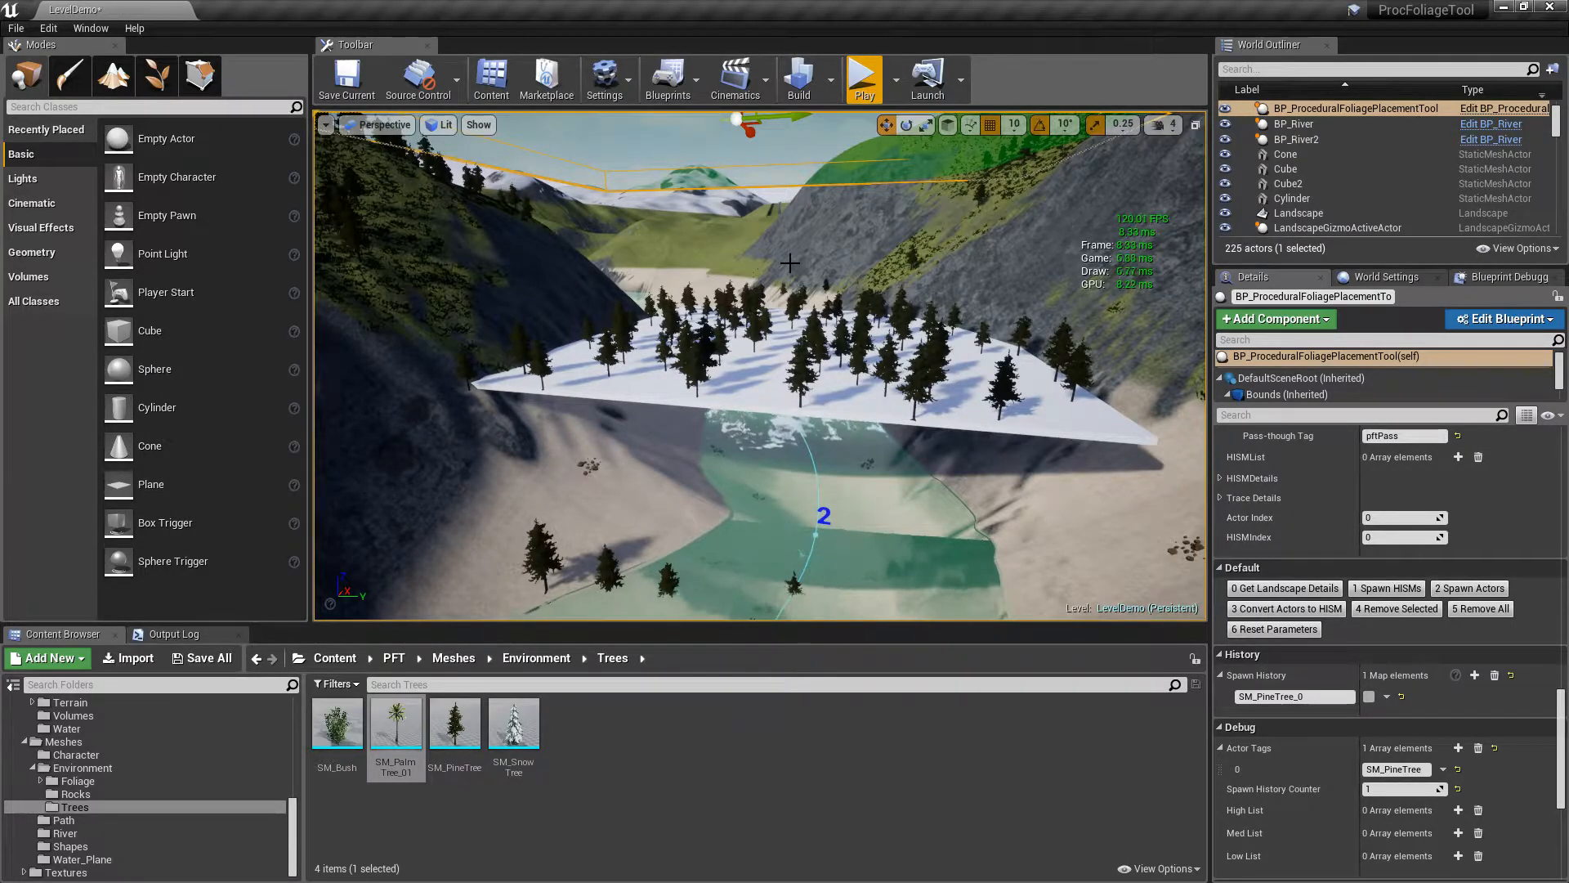
right_click_drag(845, 265, 845, 265)
key("q")
key("w")
key("s")
key("e")
key("e")
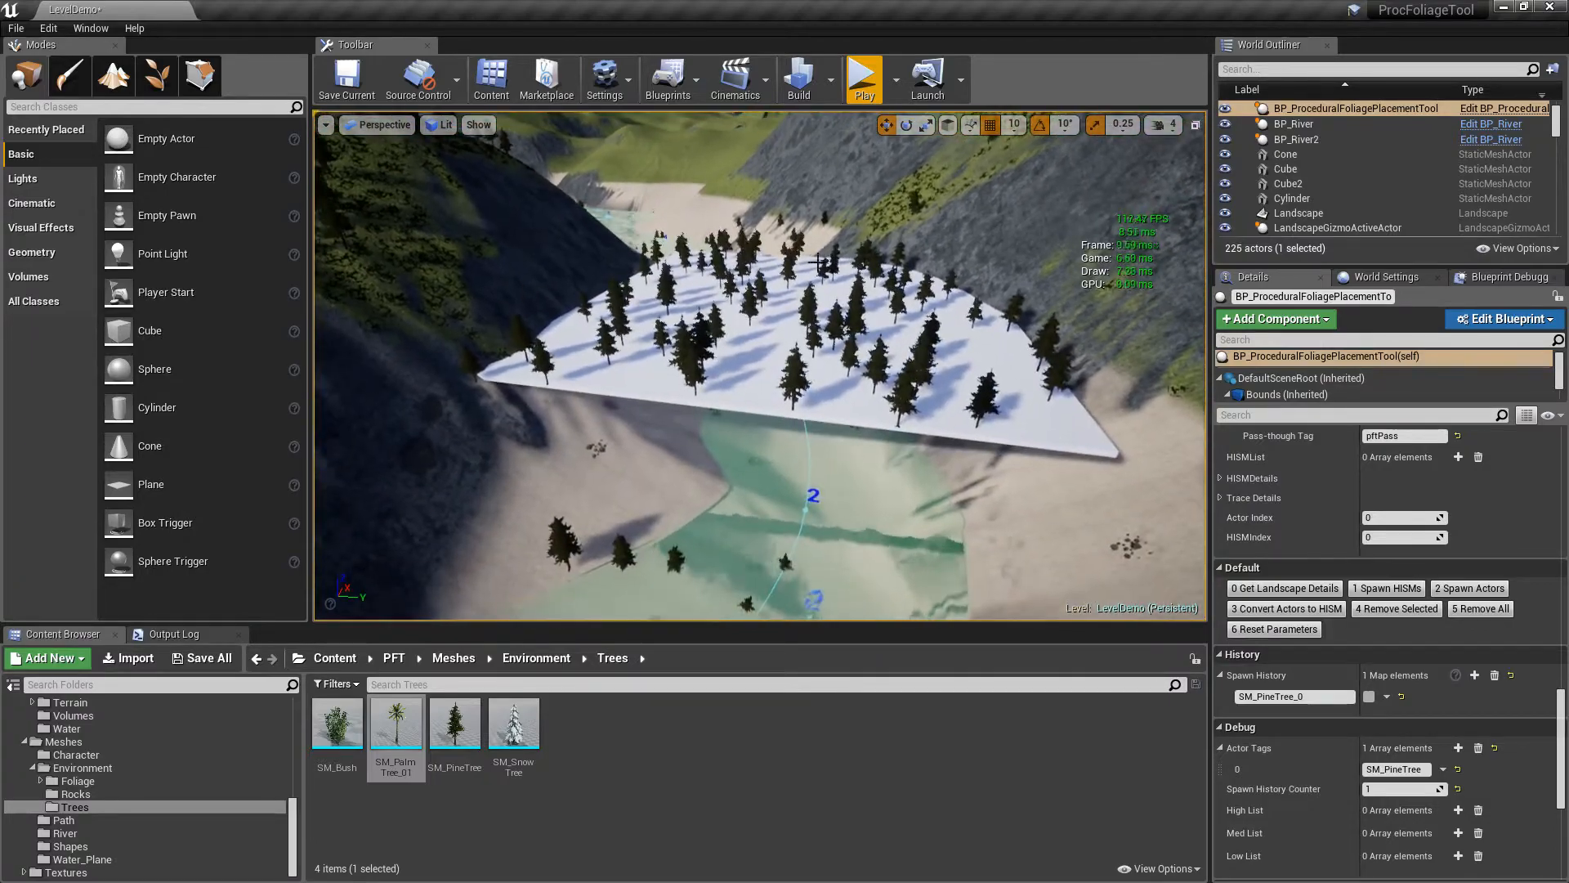
Remove all spawned trees, and set the river cube's collision preset to Custom with its Visibility trace response on Overlap
left_click(1496, 610)
left_click(779, 331)
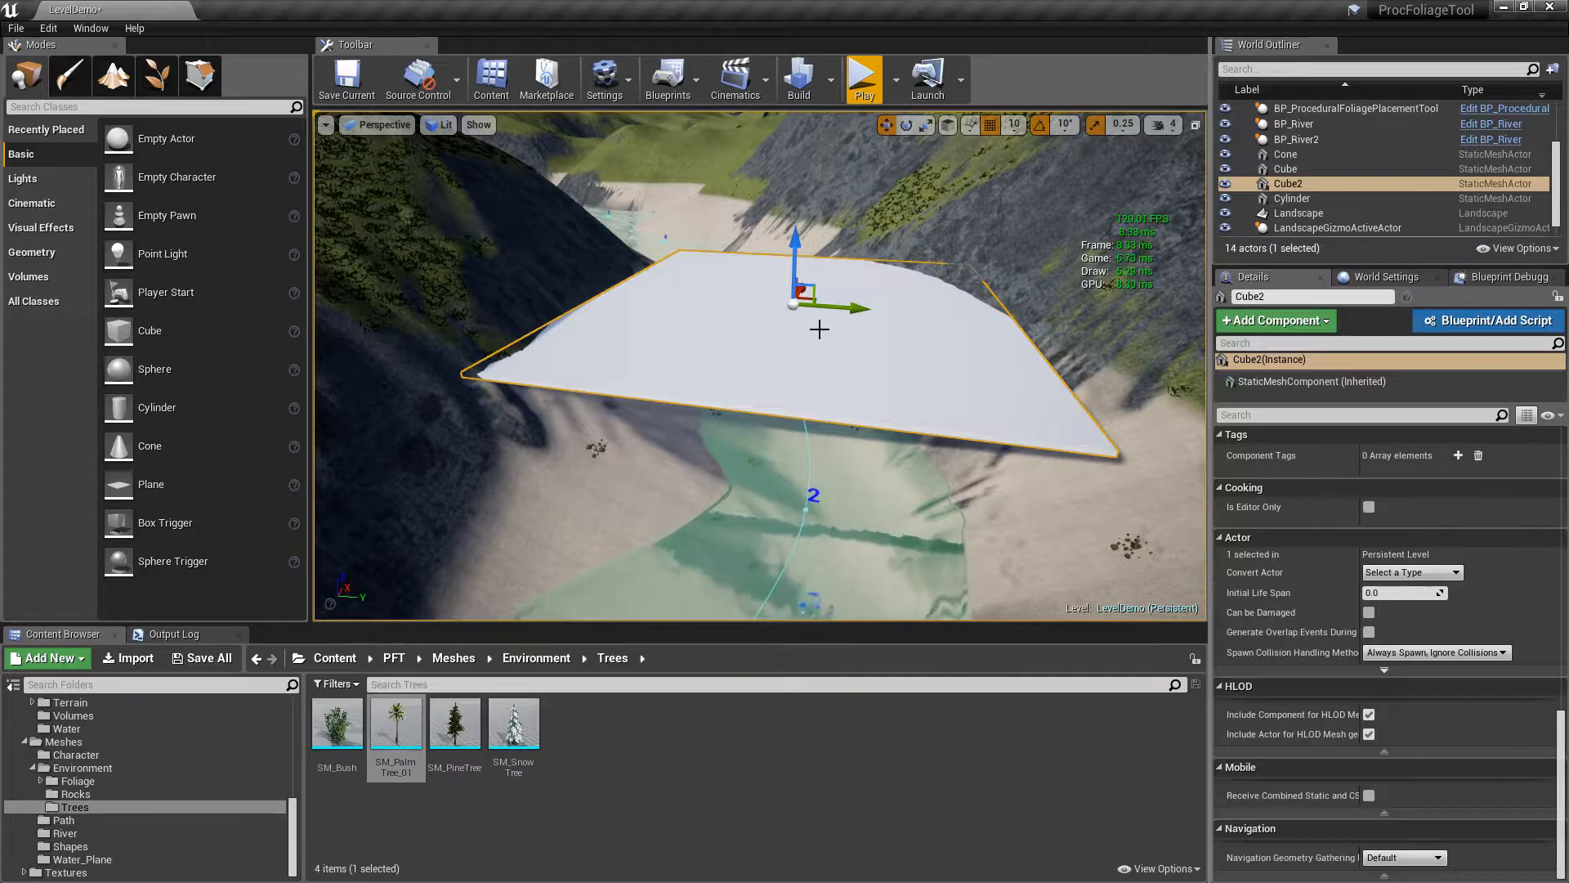
left_click(1562, 478)
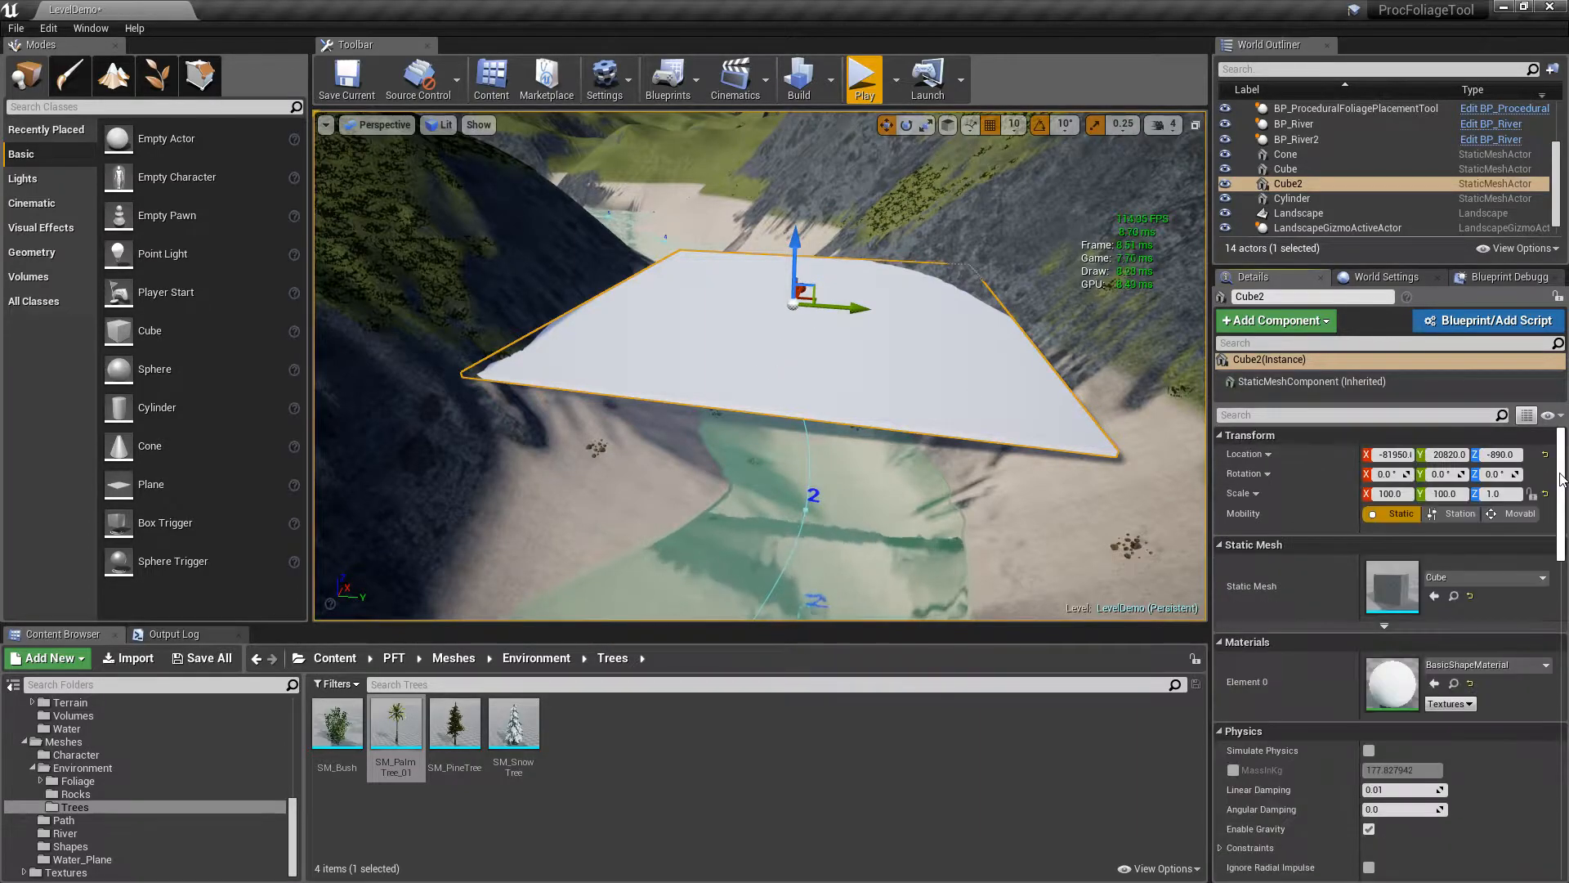
left_click_drag(1562, 482, 1557, 580)
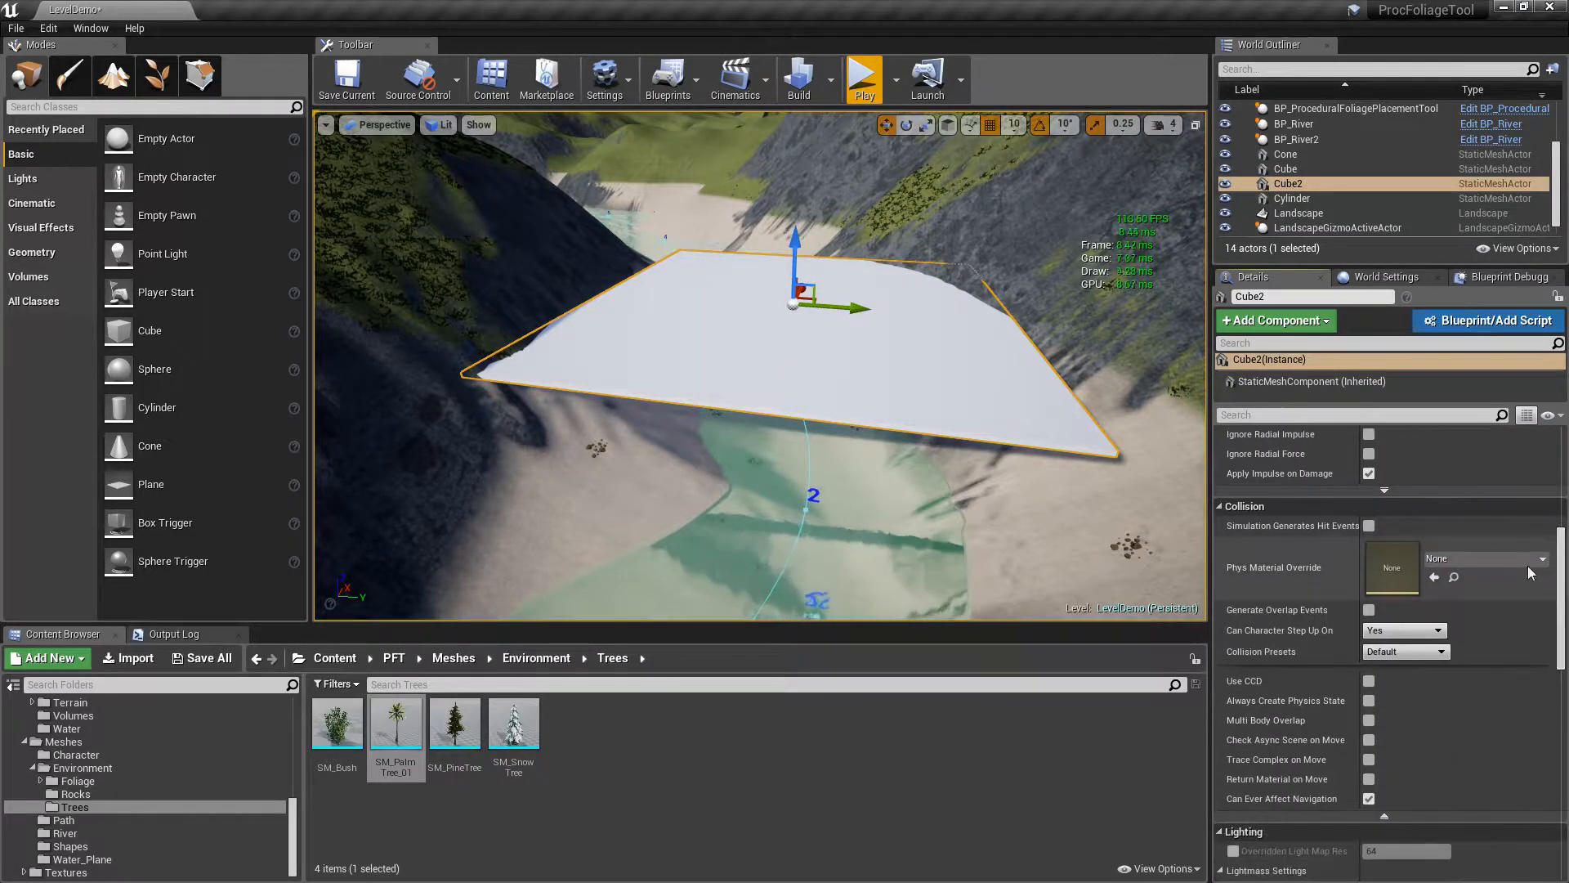
left_click(1422, 651)
left_click(1391, 677)
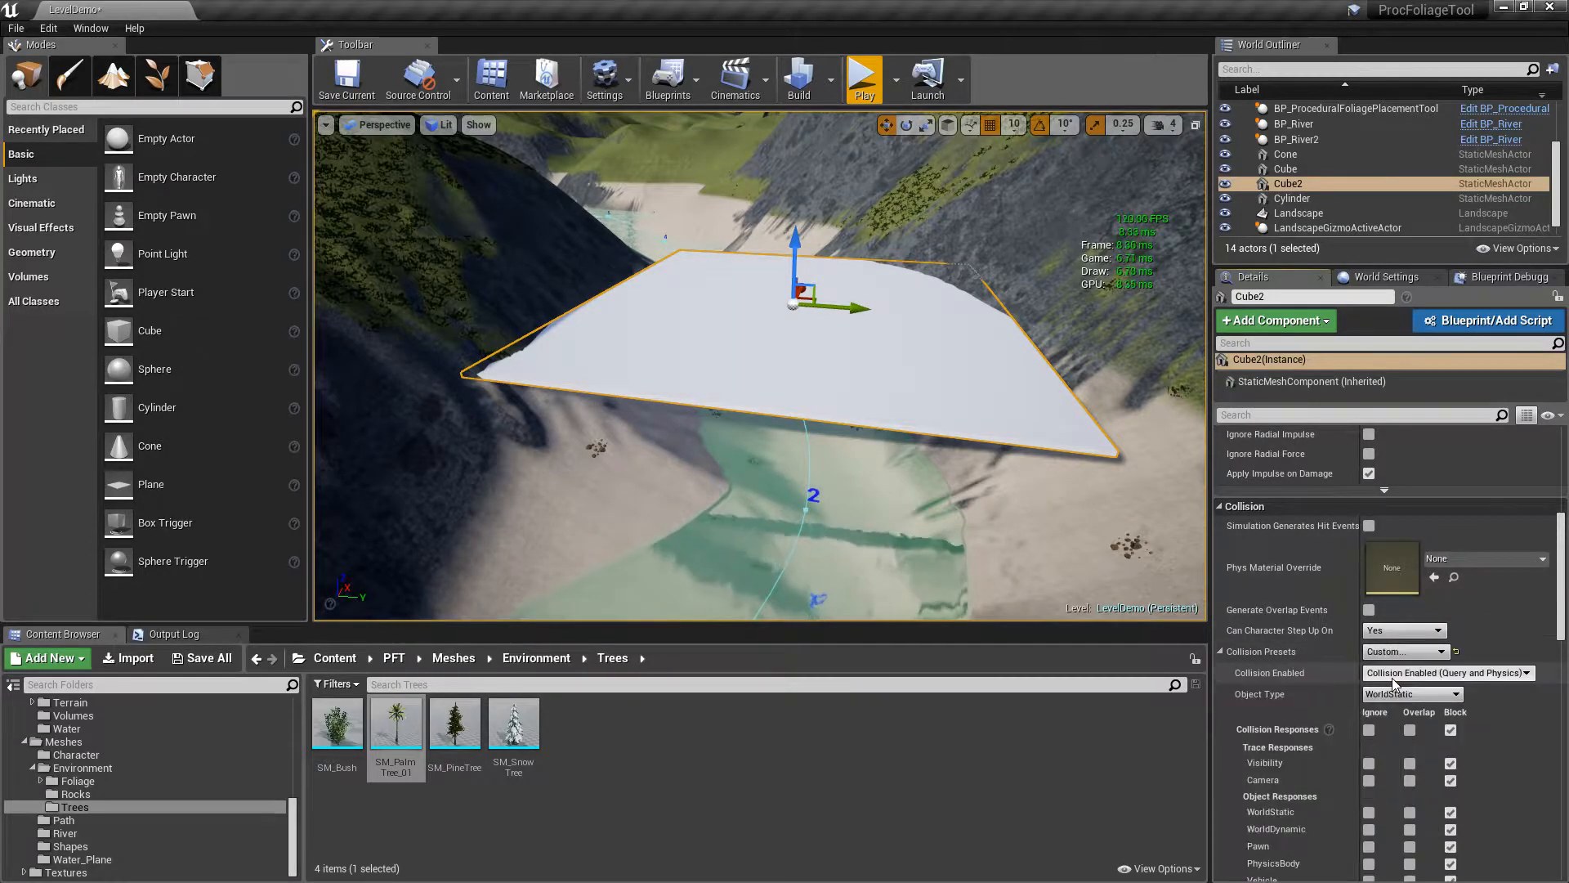
mouse_move(1564, 537)
left_mouse_down()
mouse_move(1562, 593)
mouse_move(1562, 558)
left_mouse_up()
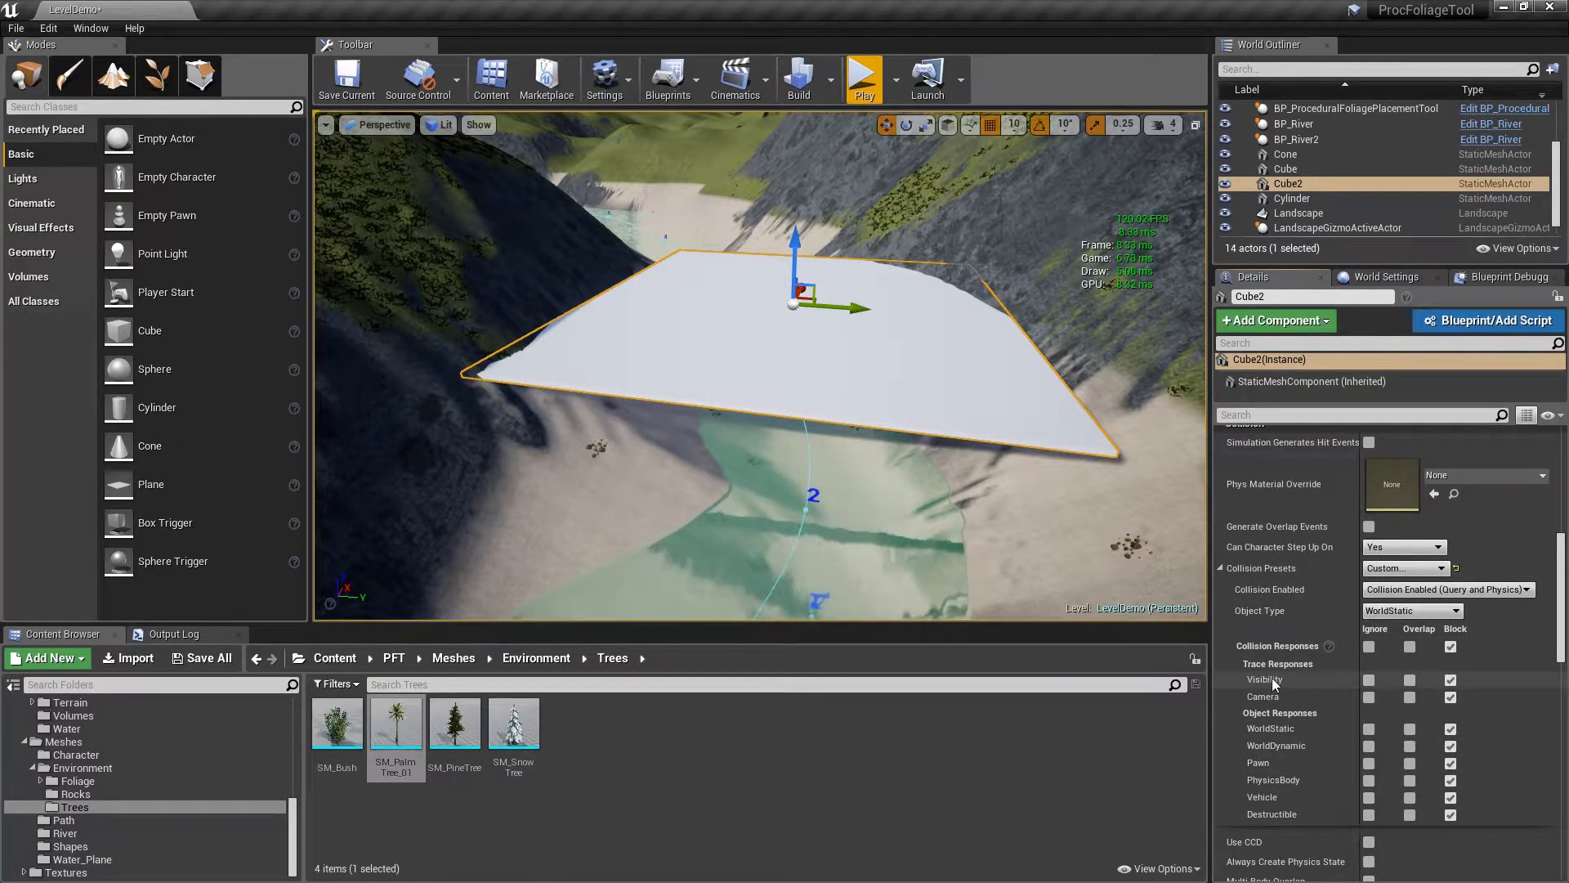
left_click(1410, 680)
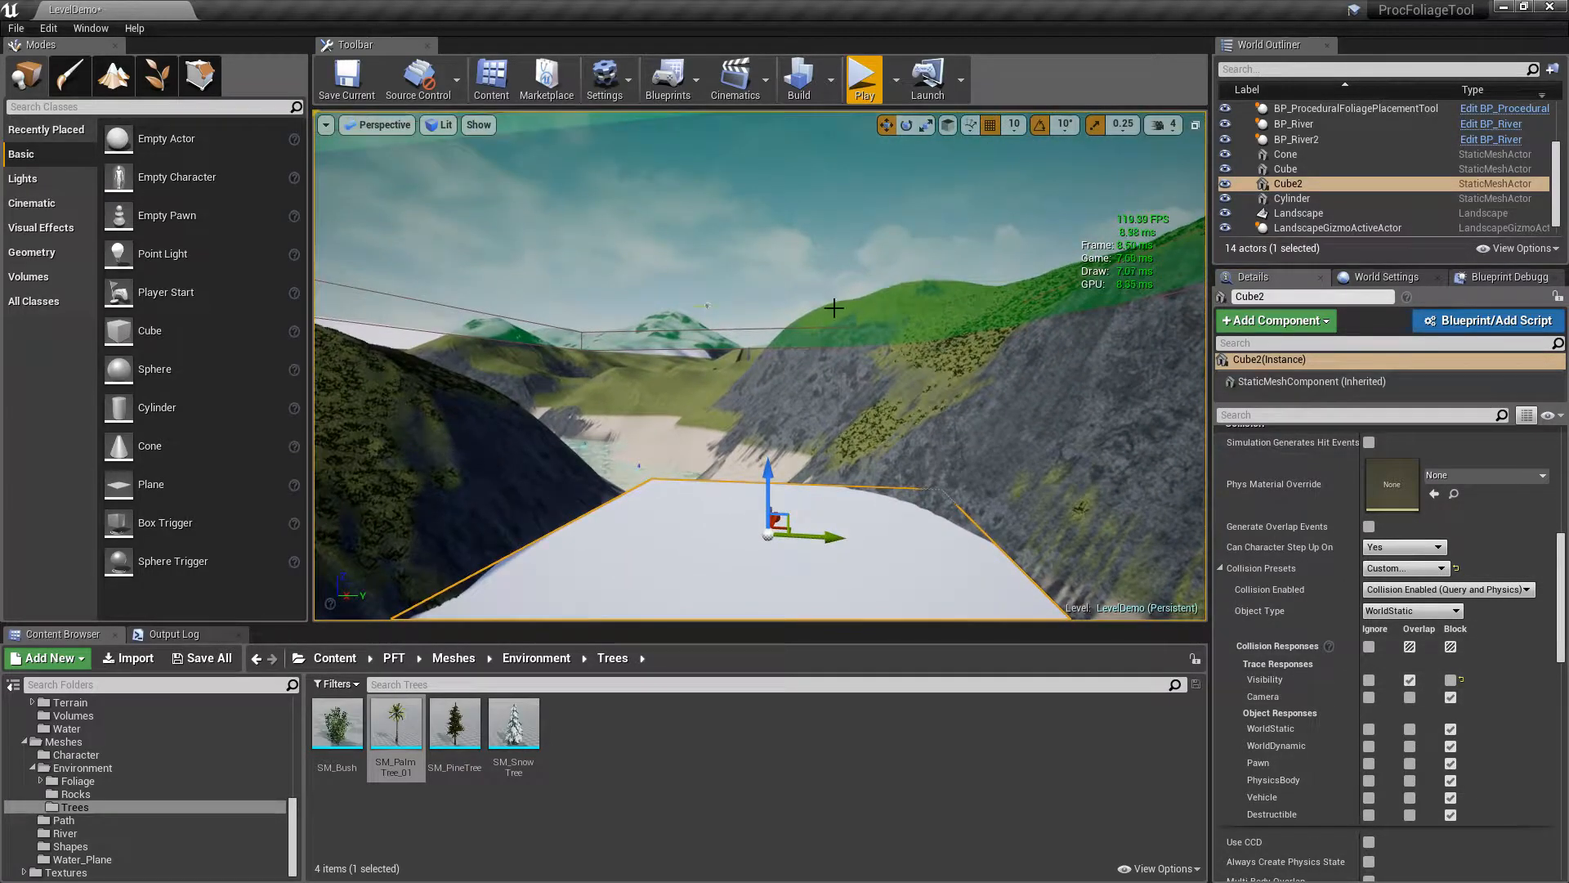
Spawn the pine trees with the cube's new collision response and inspect the area above and below the cube
left_click(803, 300)
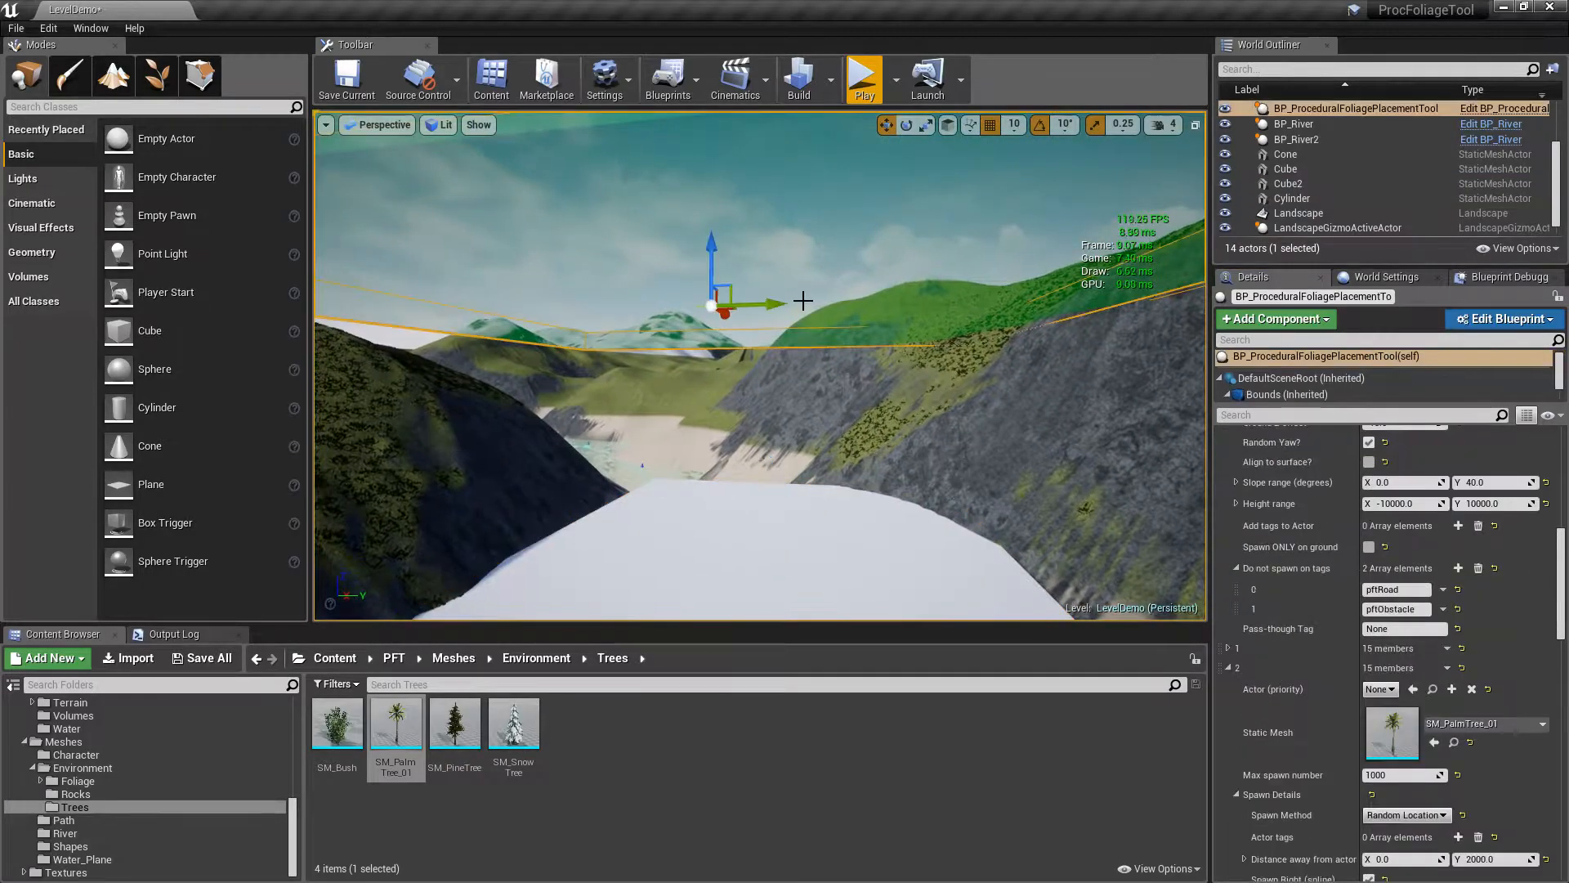
scroll(1540, 697, "down", 15)
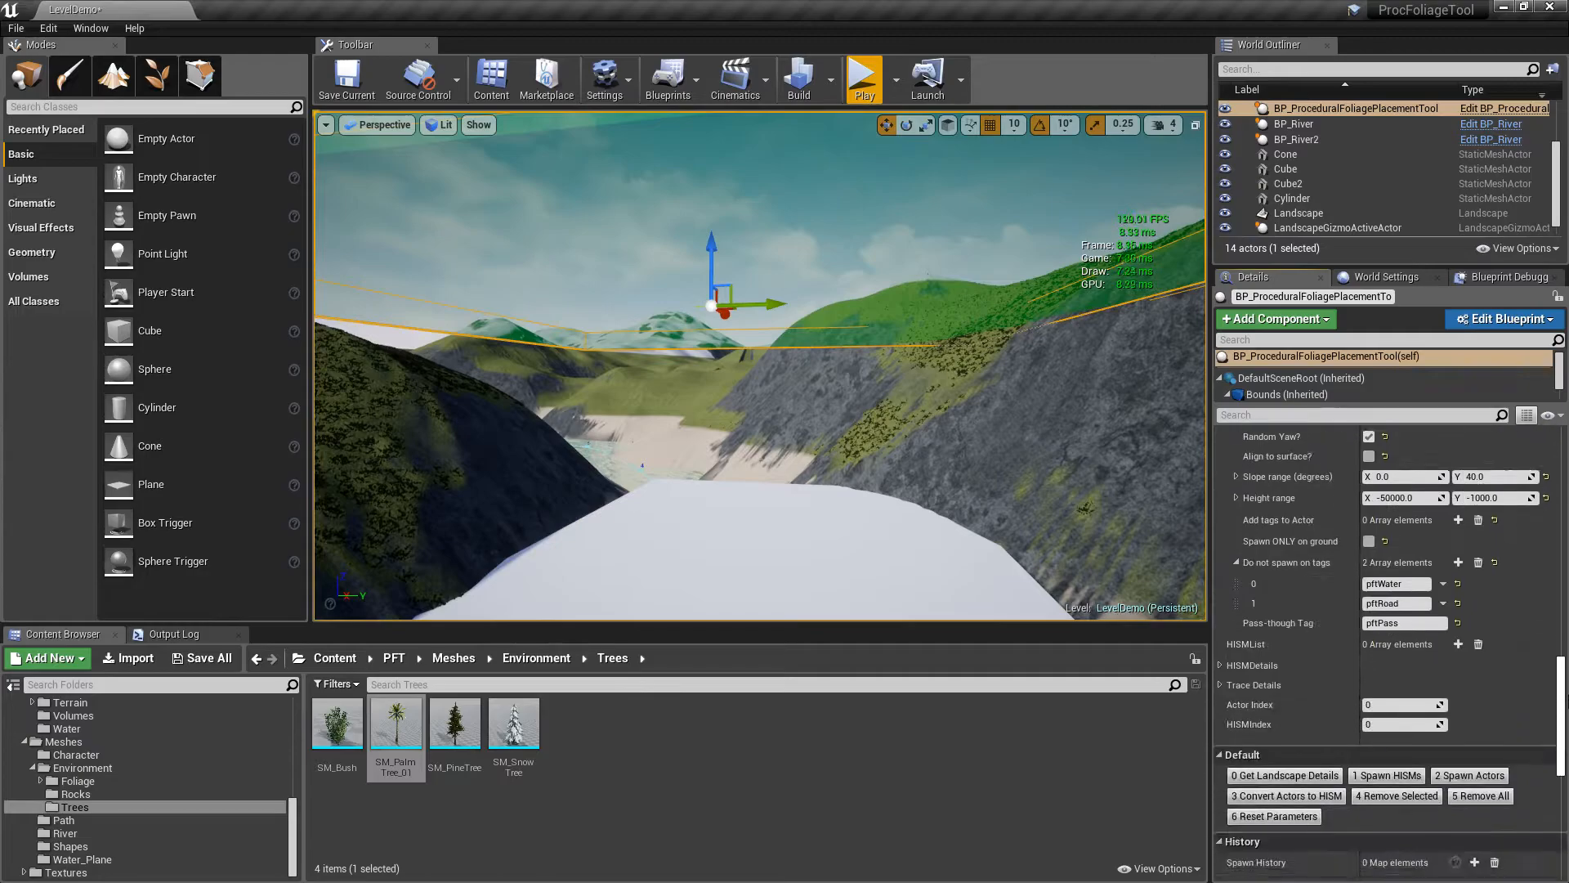
left_click(1471, 654)
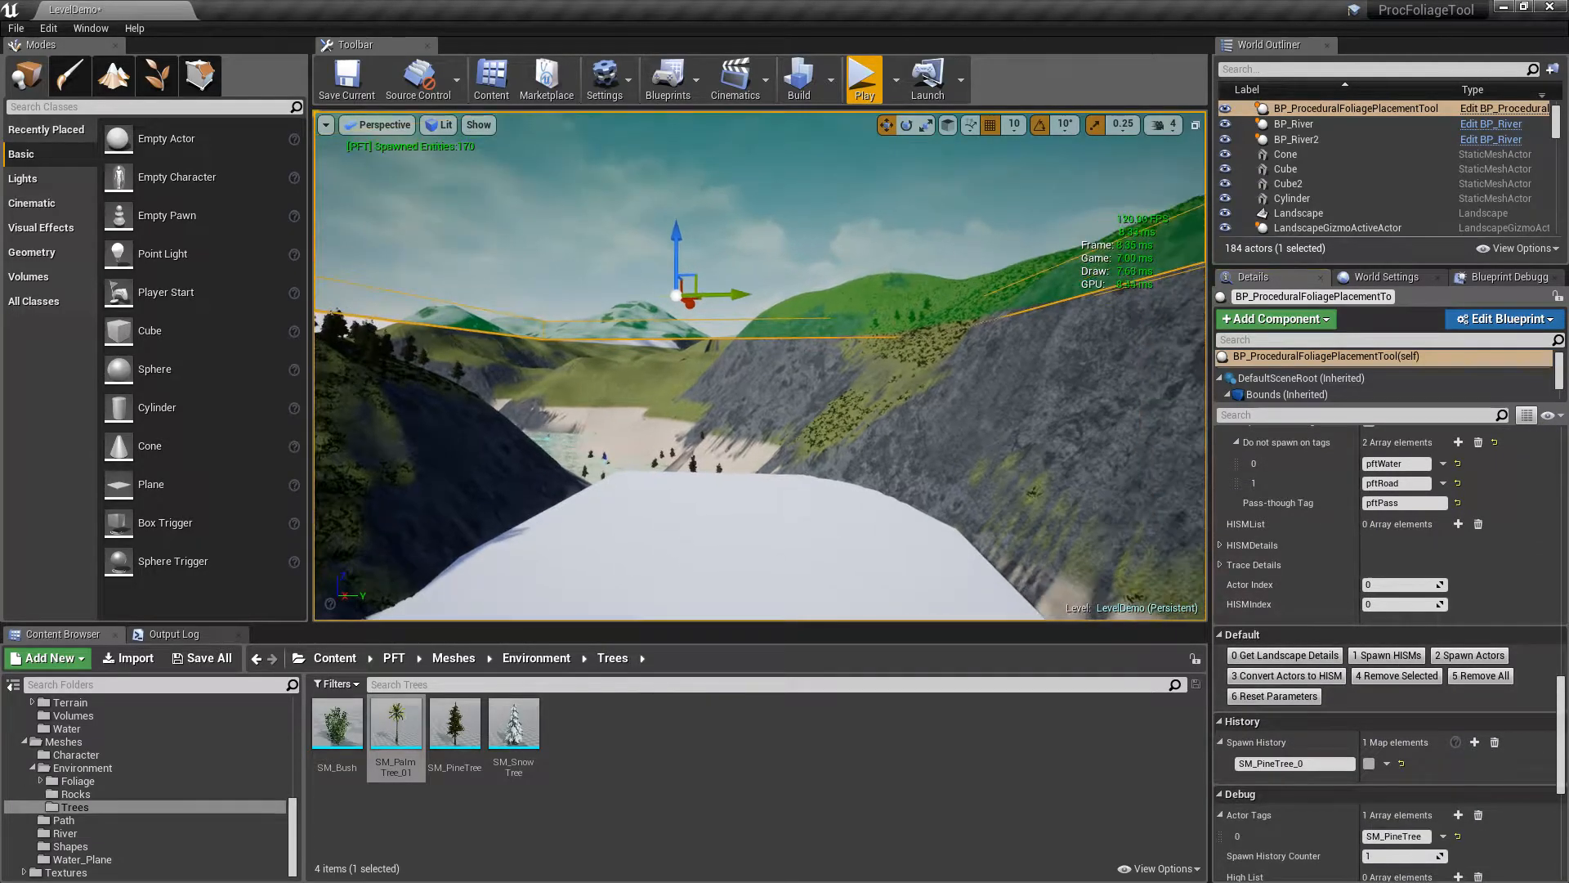
key("w")
right_click_drag(759, 365, 799, 346)
key("w")
key("s")
left_click(805, 335)
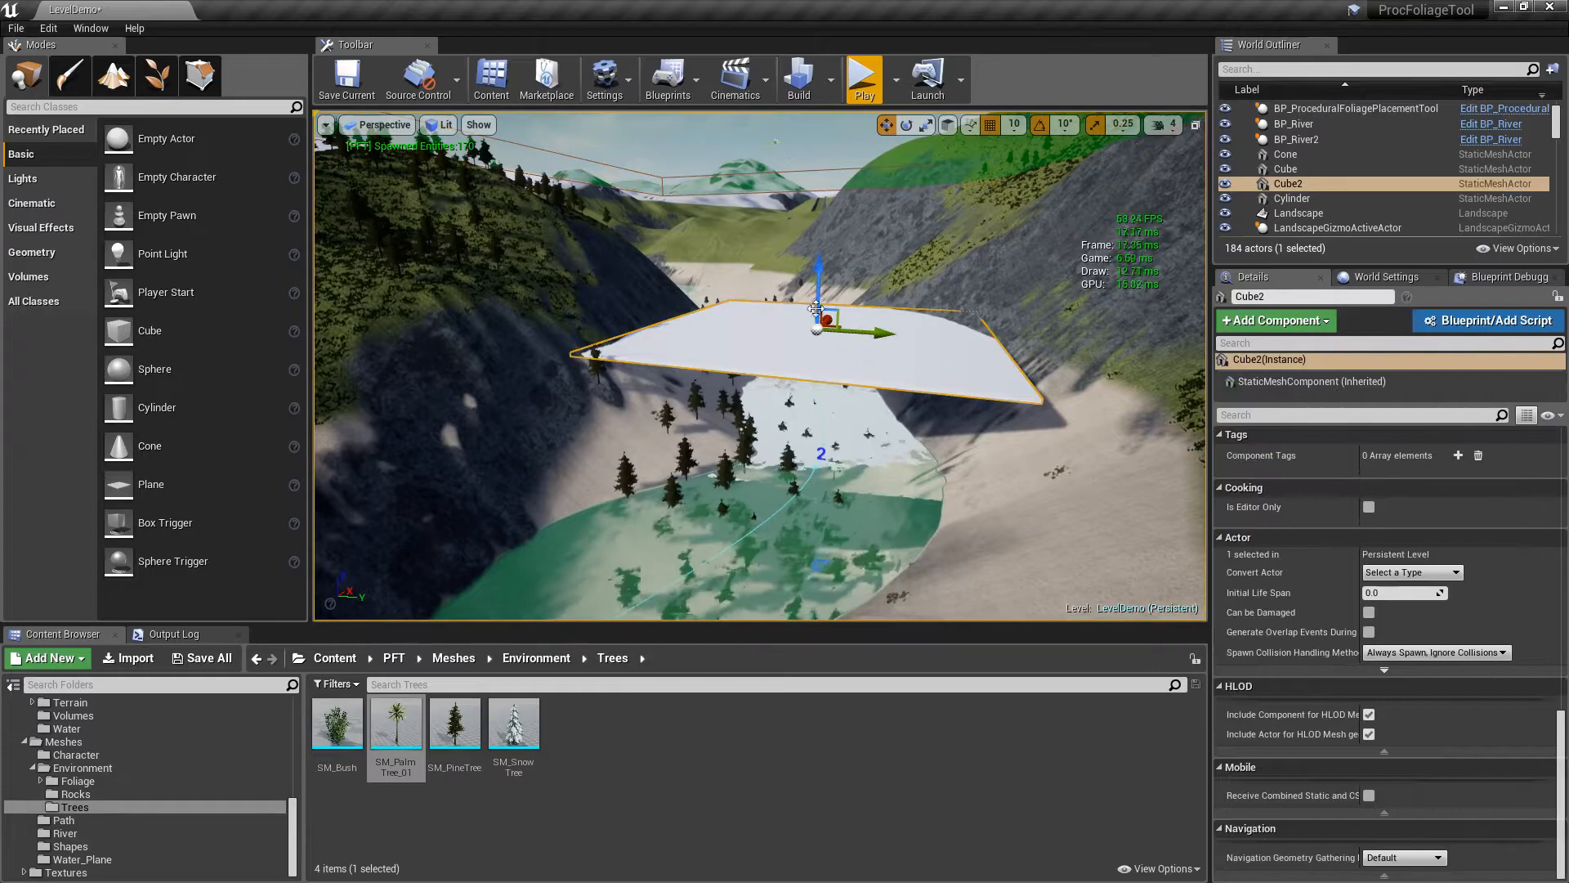
right_click_drag(791, 457, 778, 359)
Reselect the placement tool and spawn further batches of pine trees around the river
left_click(777, 291)
key("w")
left_click(1496, 775)
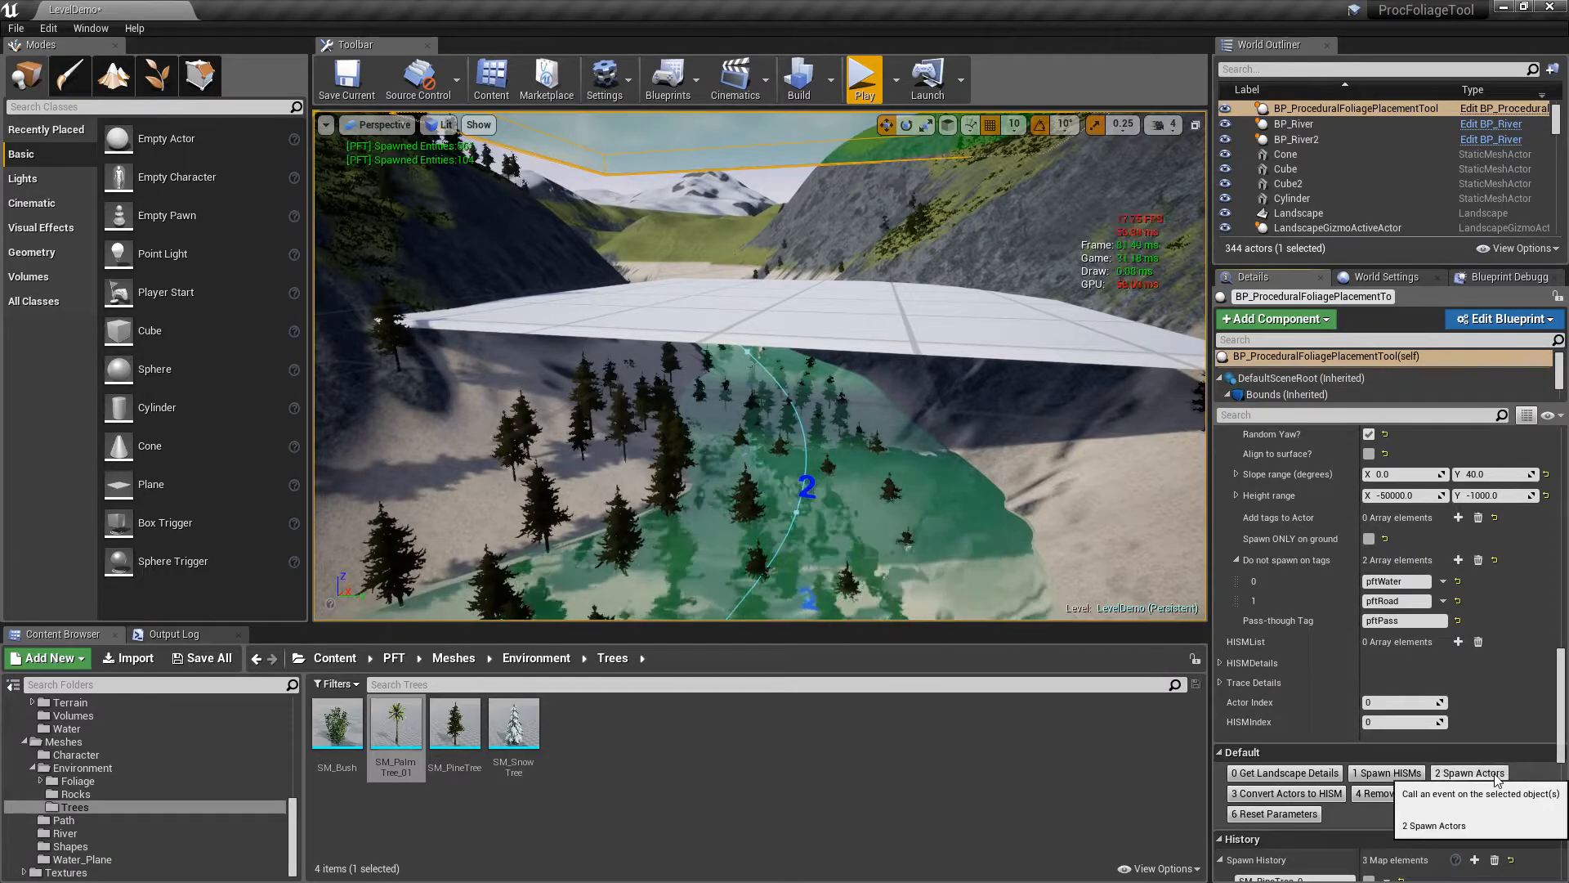
left_click(1496, 774)
Examine the denser pine tree placement beneath the cube and in the river, selecting the cube for reference
key("w")
right_click_drag(761, 365, 1030, 302)
key("s")
key("w")
right_click_drag(760, 365, 981, 323)
key("a")
key("s")
key("w")
key("q")
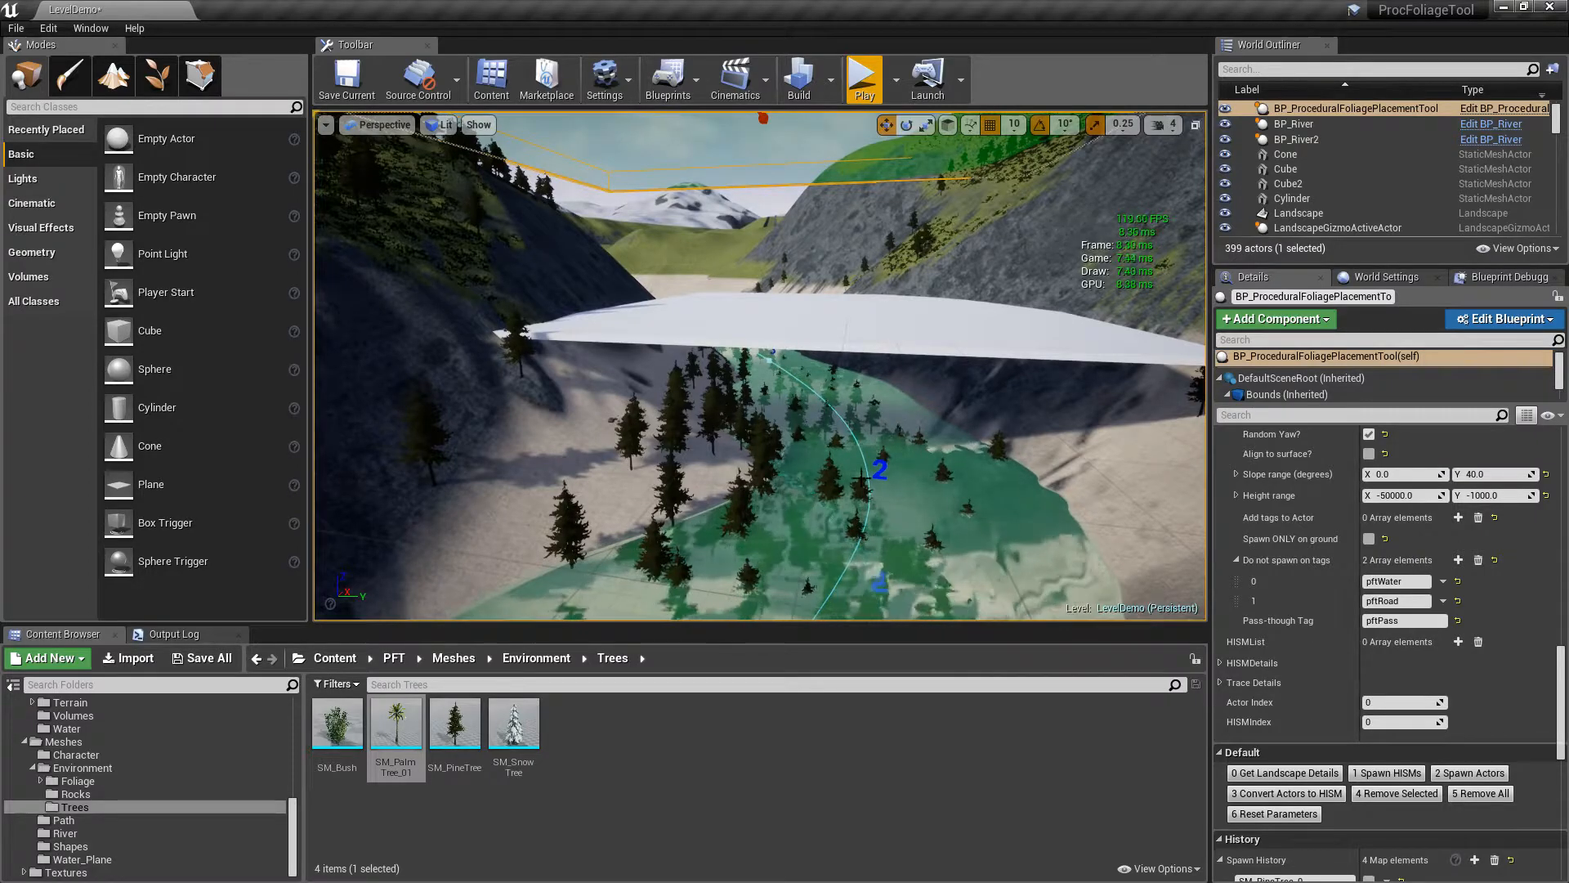
left_click(896, 323)
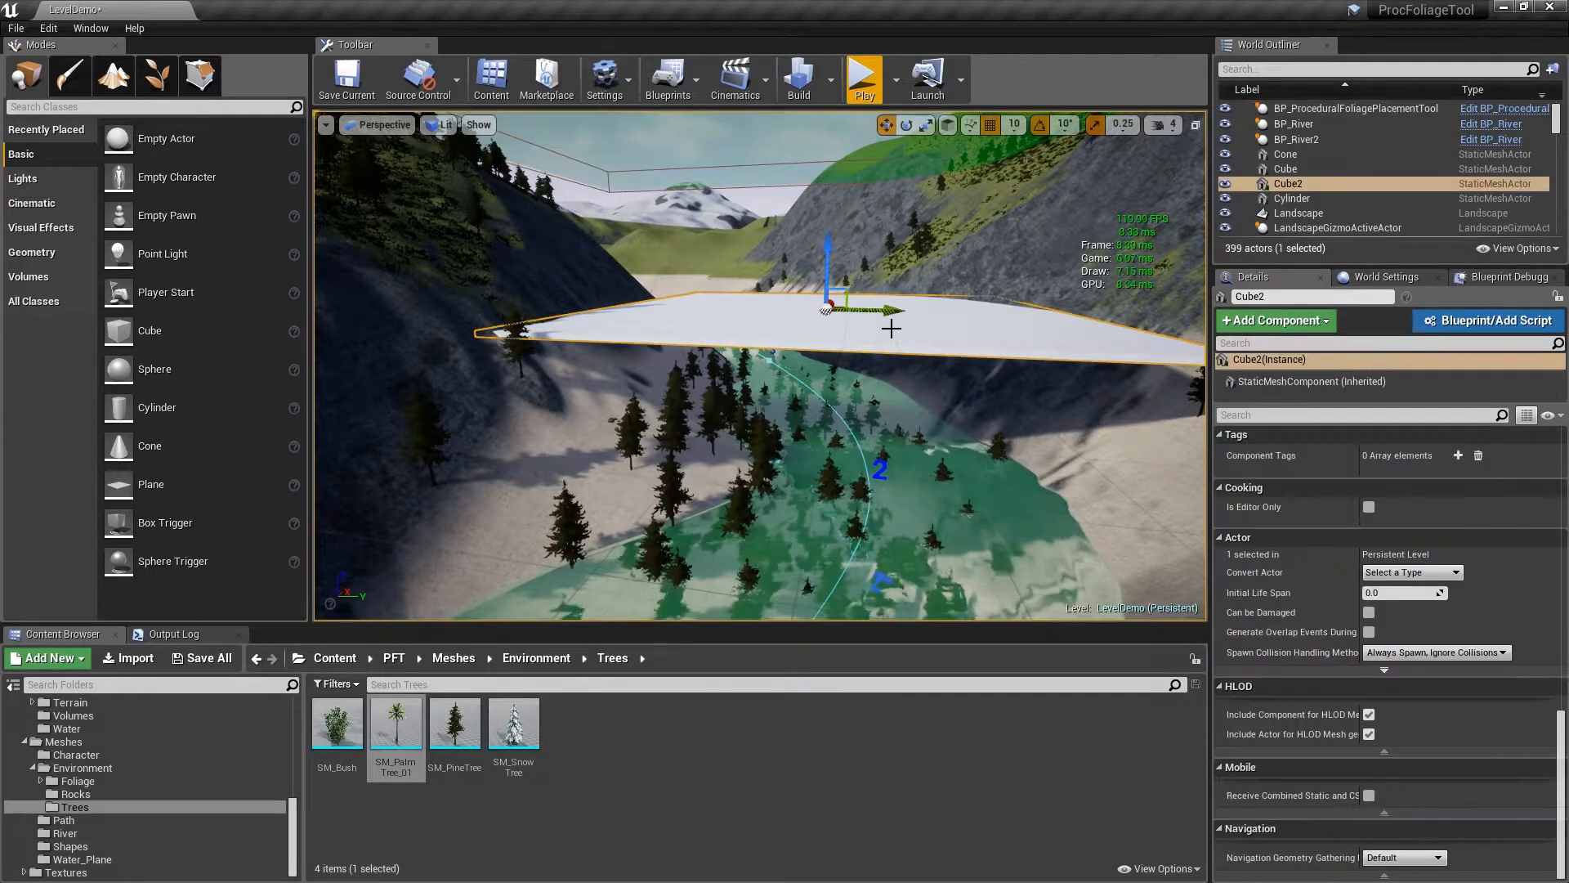
right_click_drag(914, 472, 917, 486)
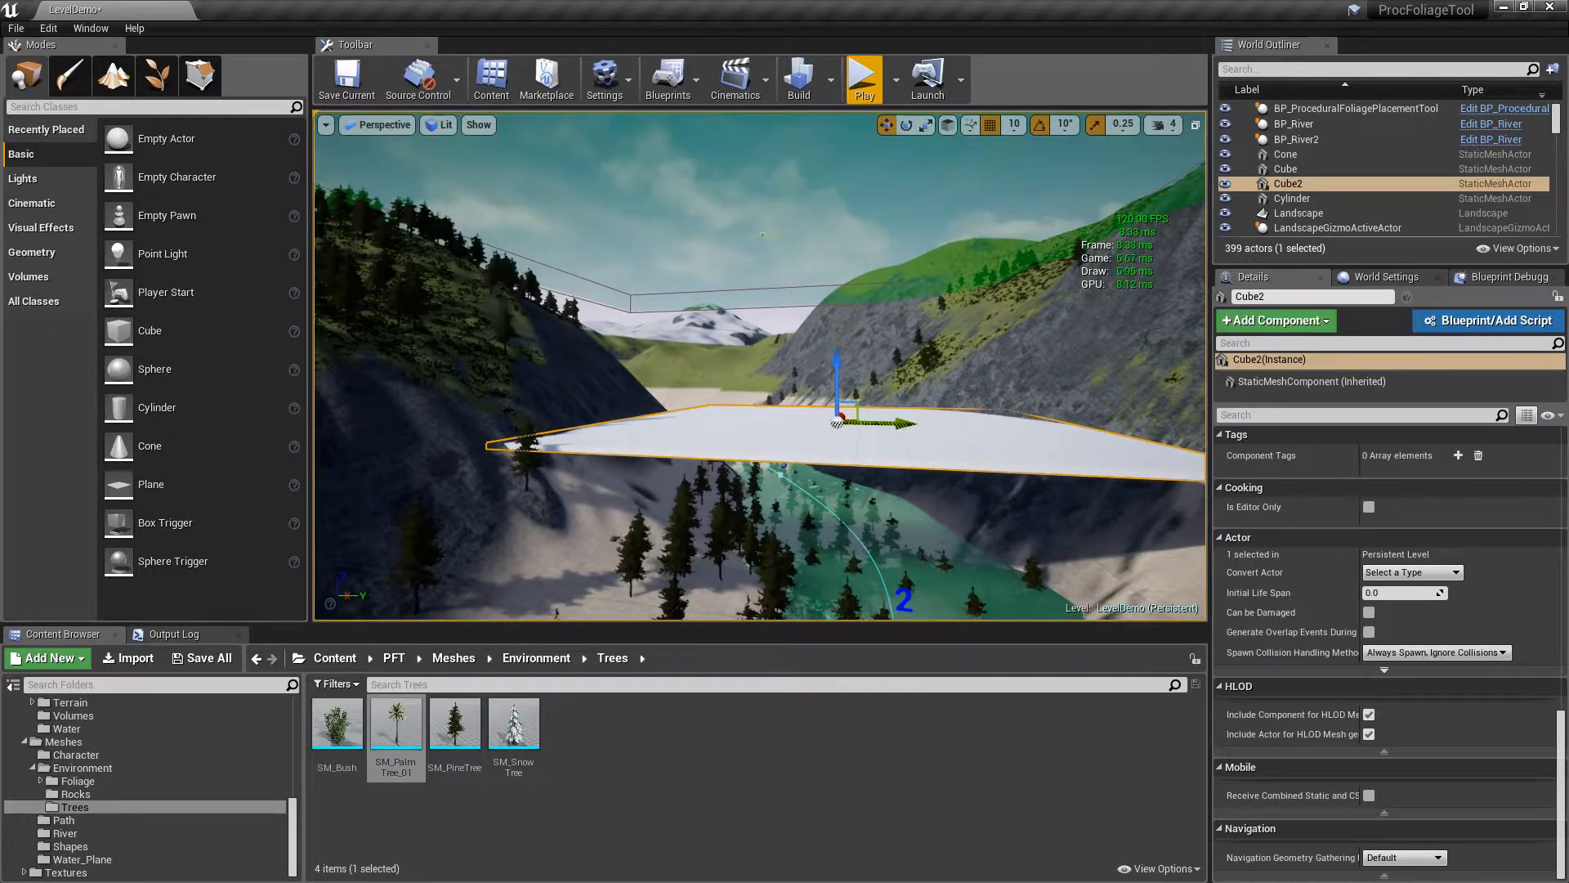
Compare the river cube with the placement tool's Do not spawn on tags and Pass-though Tag settings
left_click(842, 237)
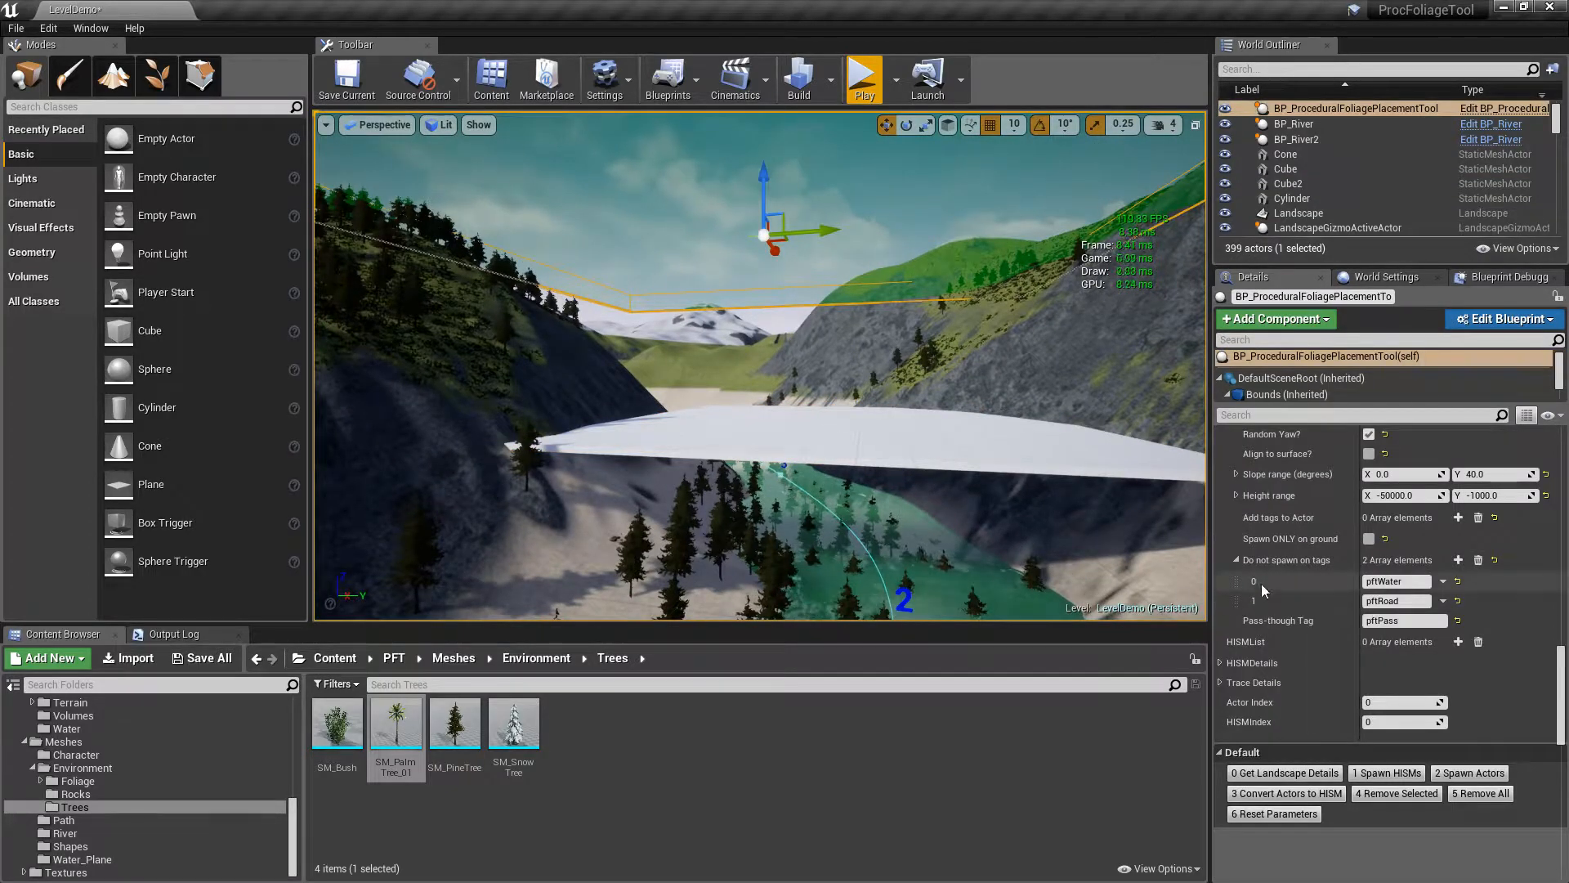
left_click(860, 426)
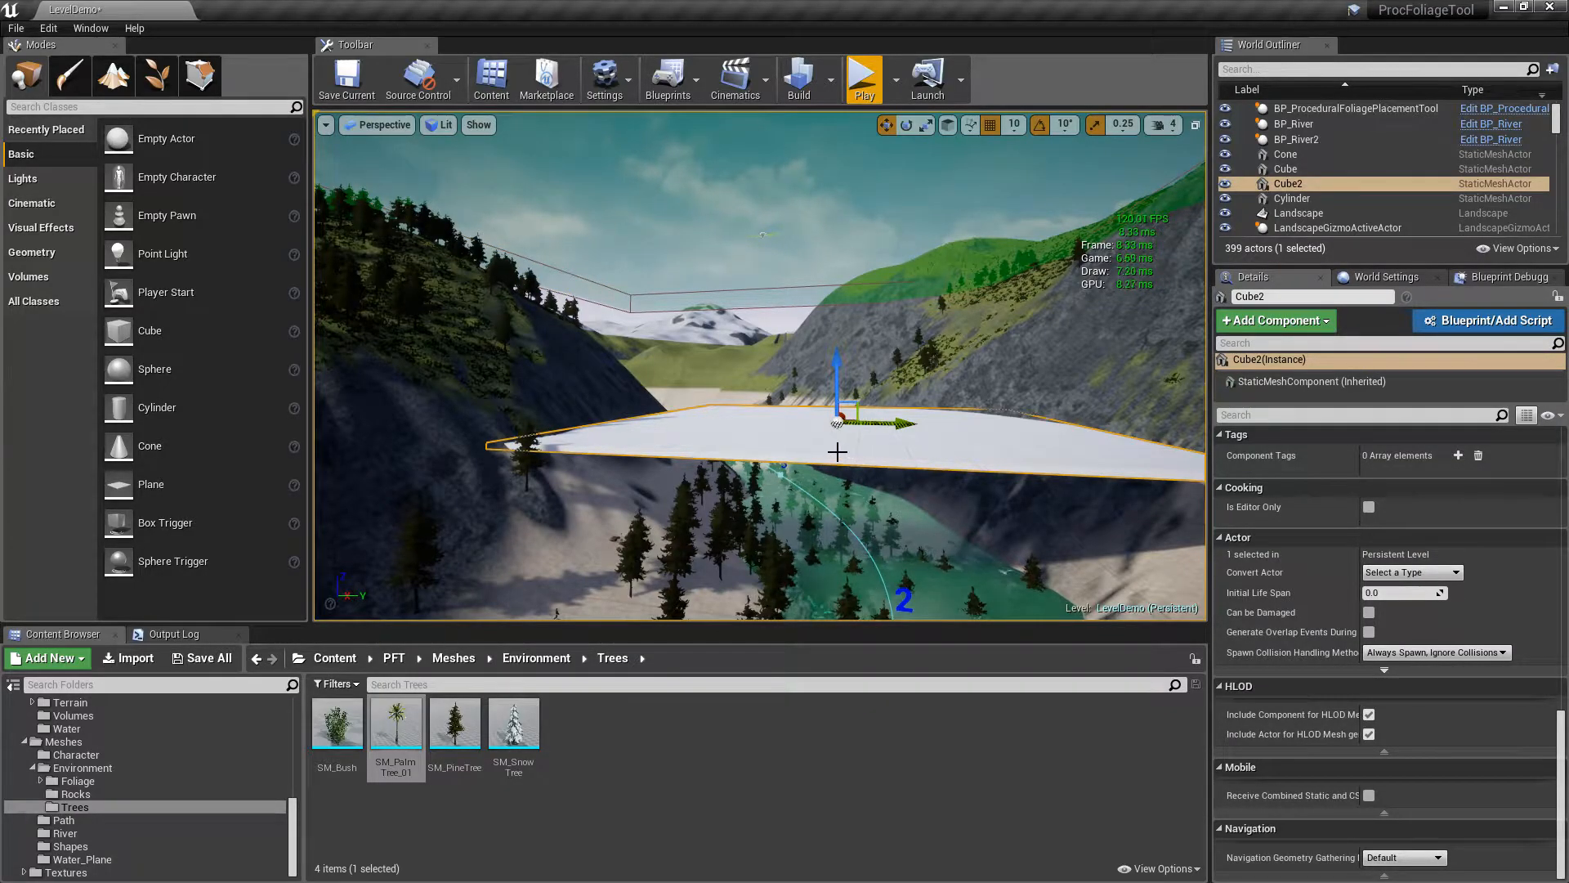
left_click(803, 242)
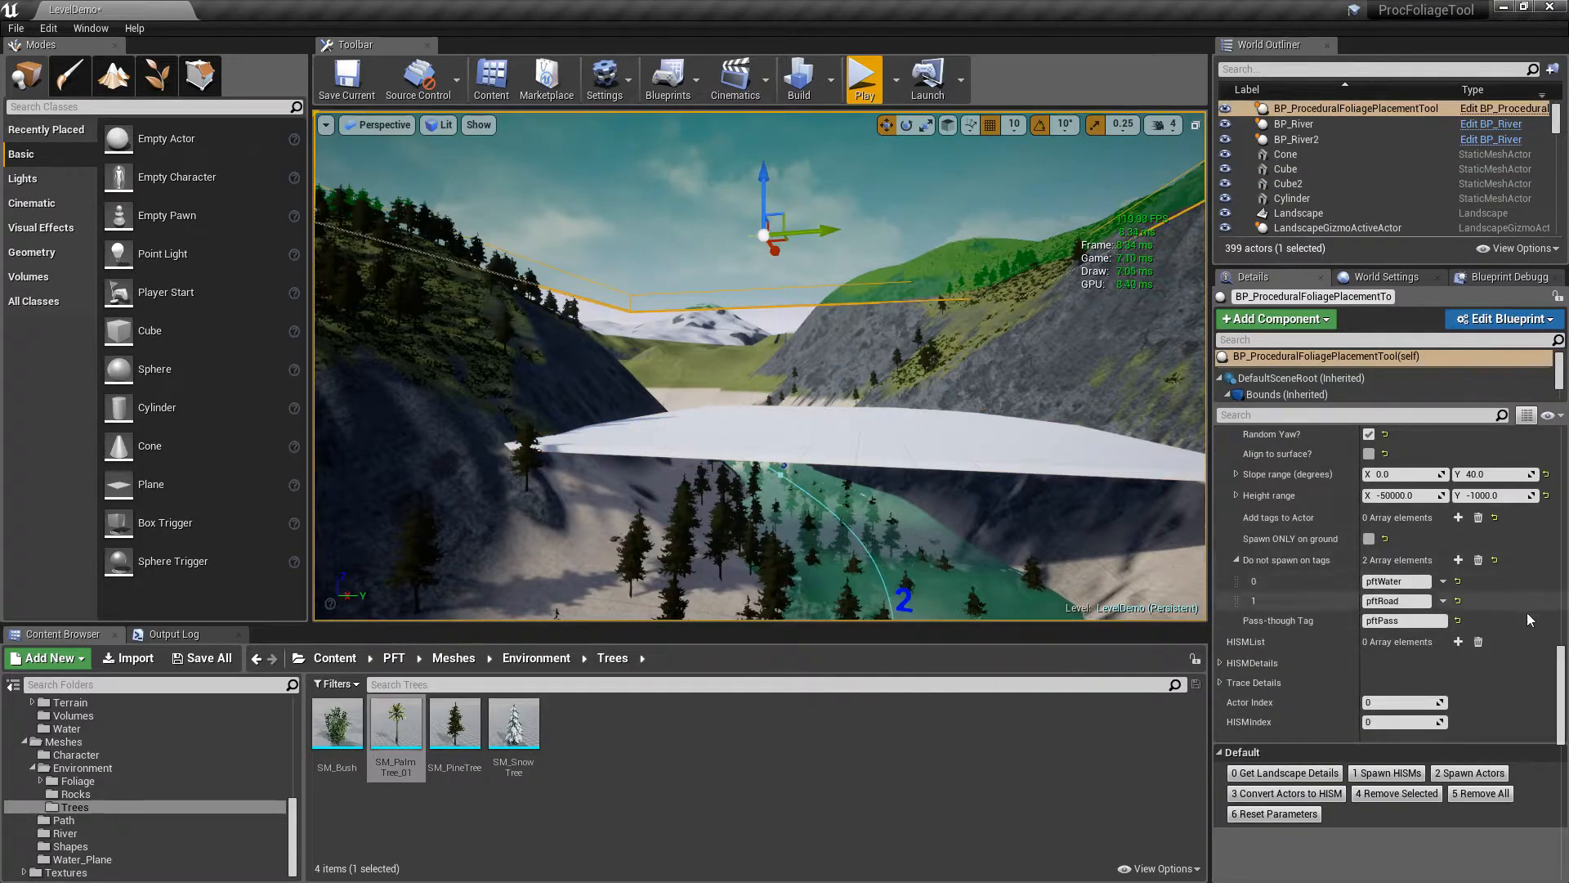
left_click(1426, 620)
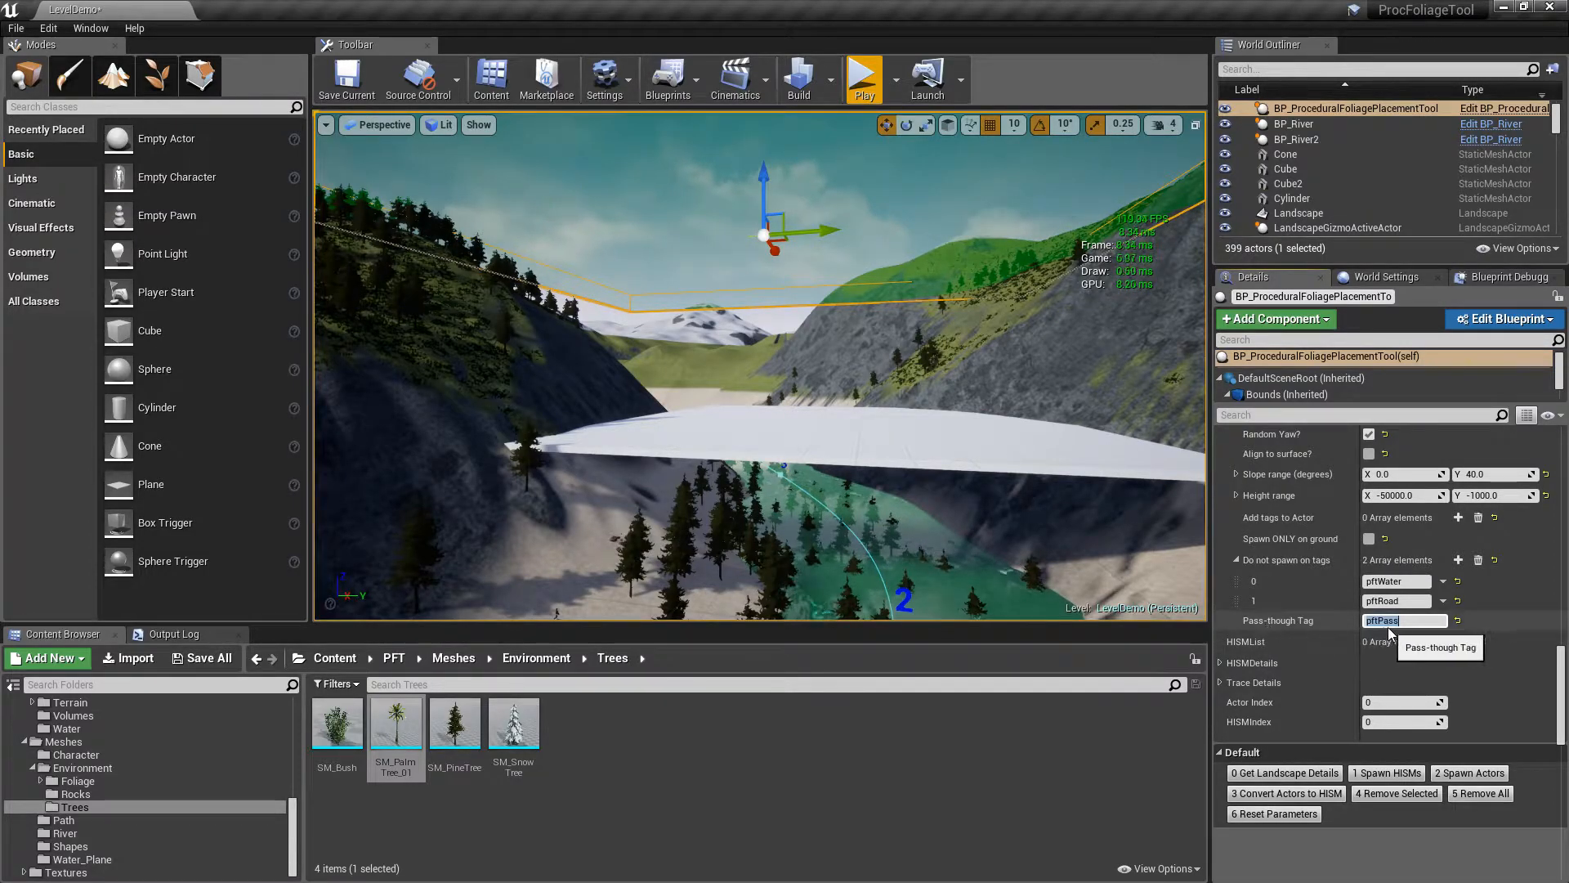
key("Delete")
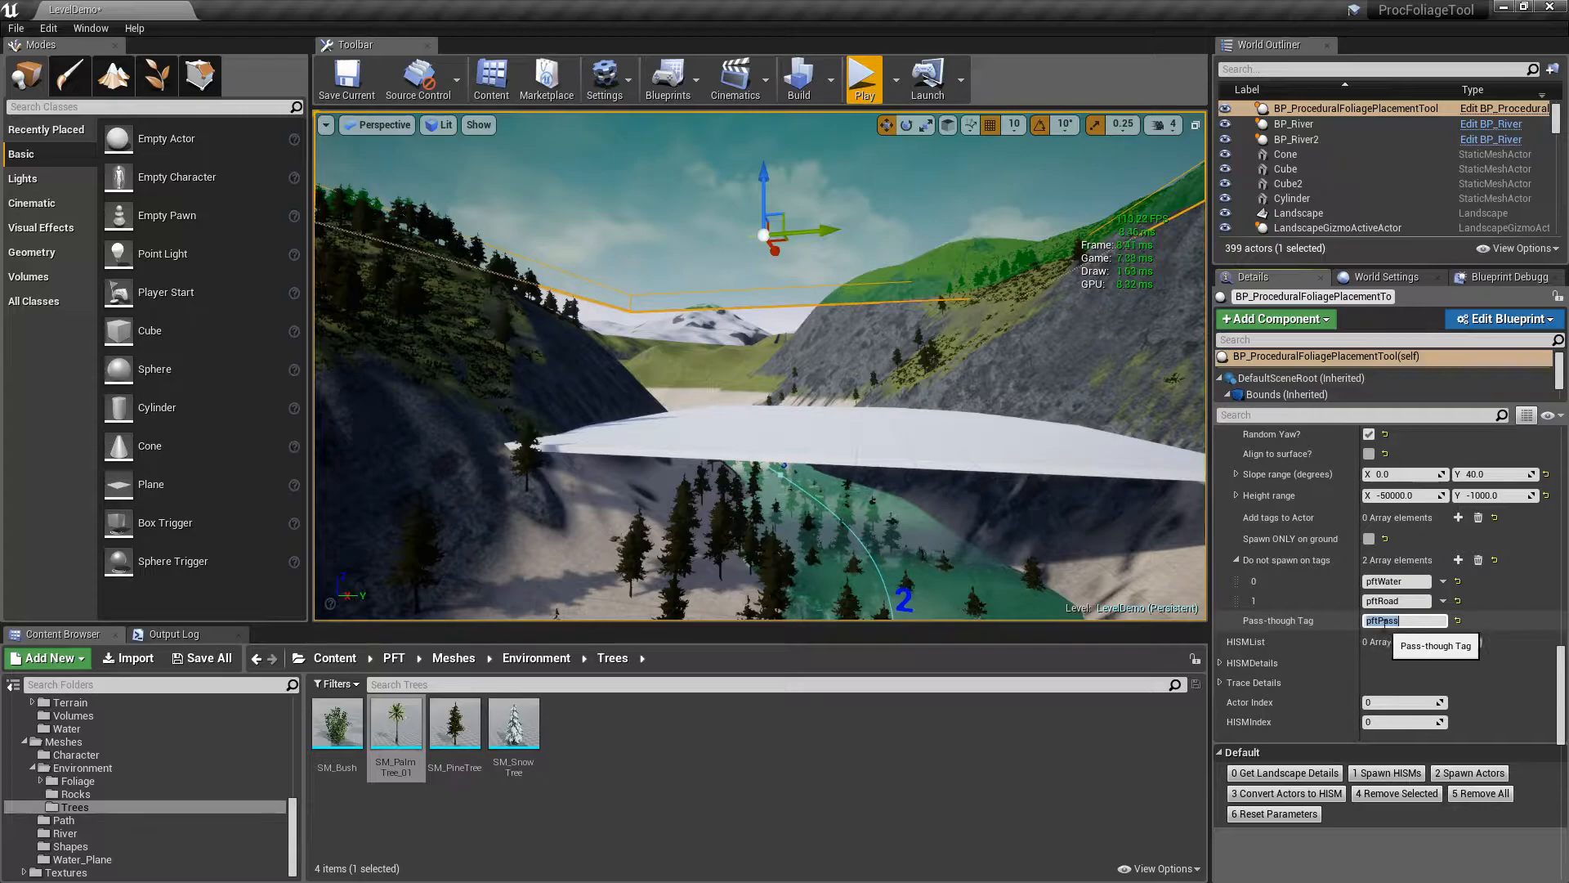
key("Return")
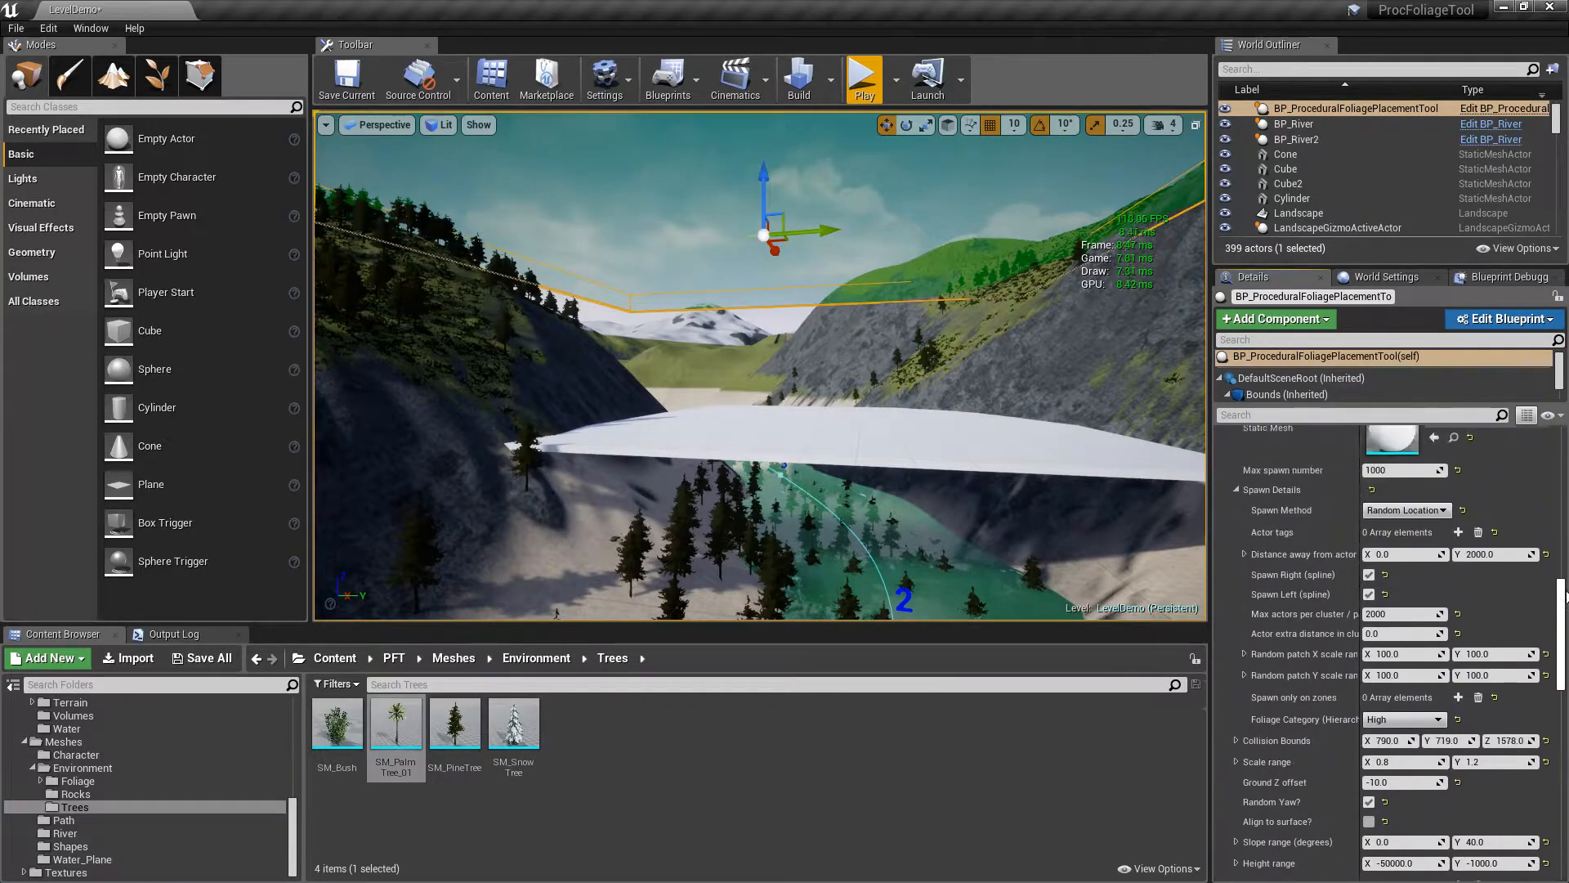
Collapse the expanded Actors List entries, briefly reviewing the SM_PineTree settings of entry 0
left_click(1231, 646)
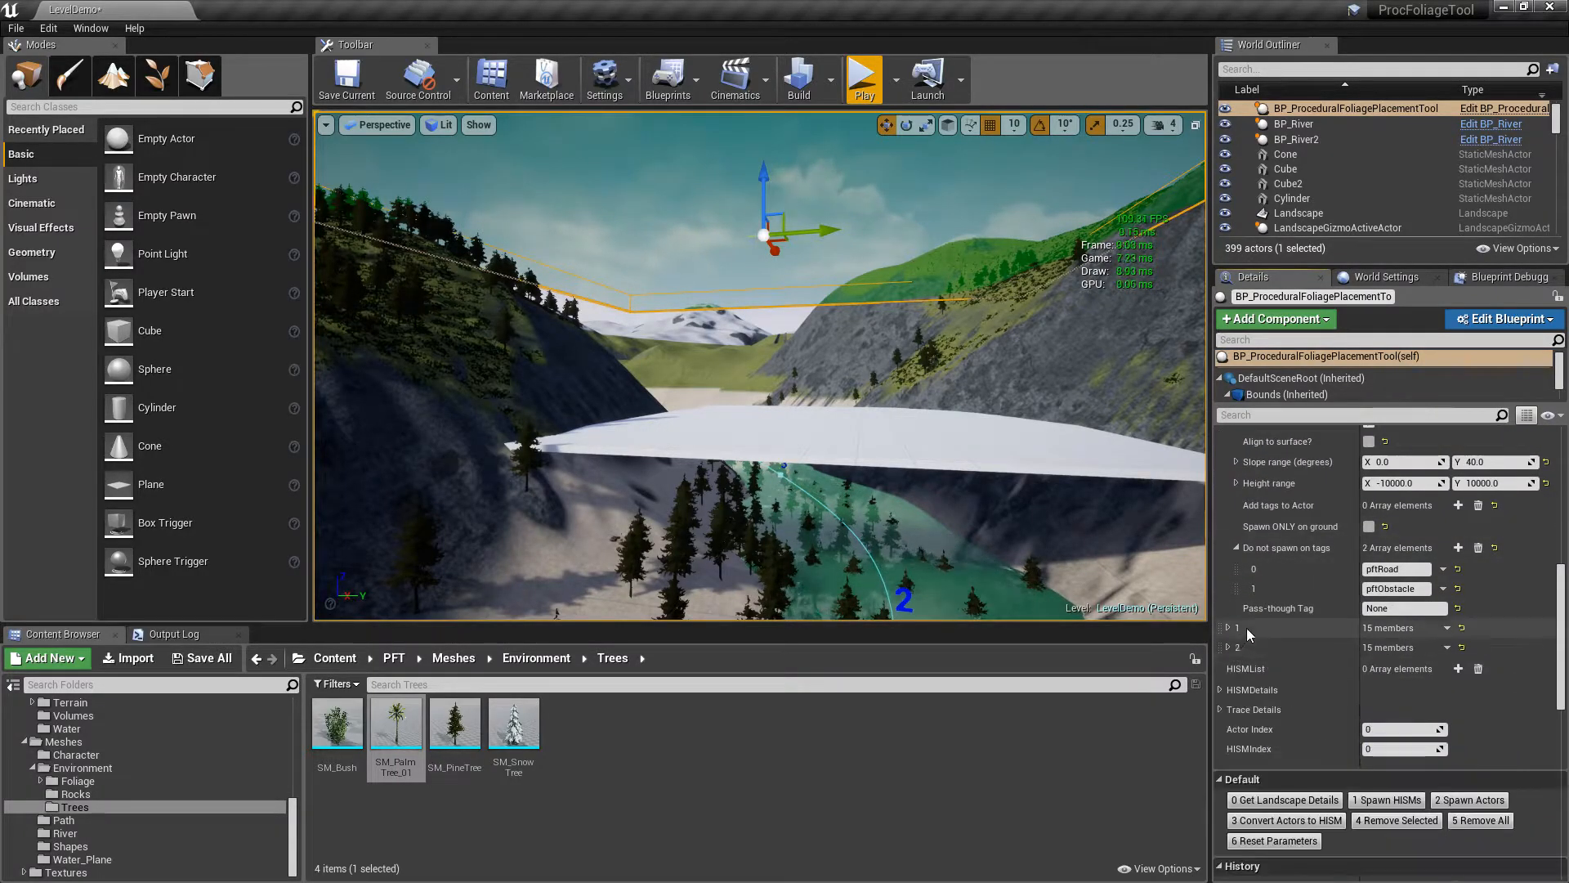
scroll(1245, 628, "up", 5)
left_click(1228, 449)
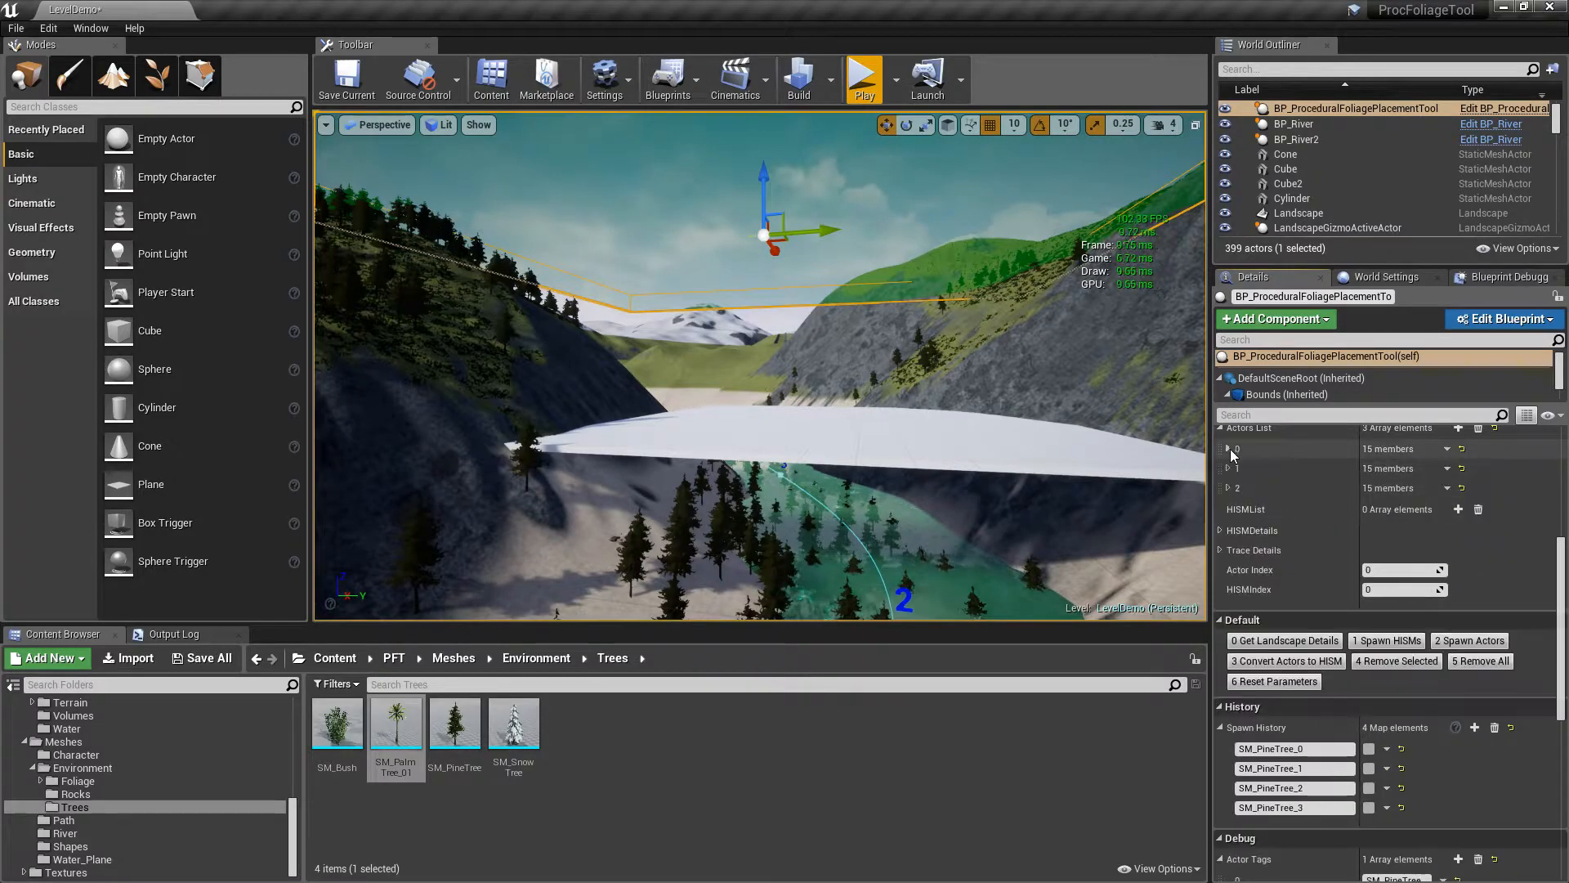
left_click(1231, 450)
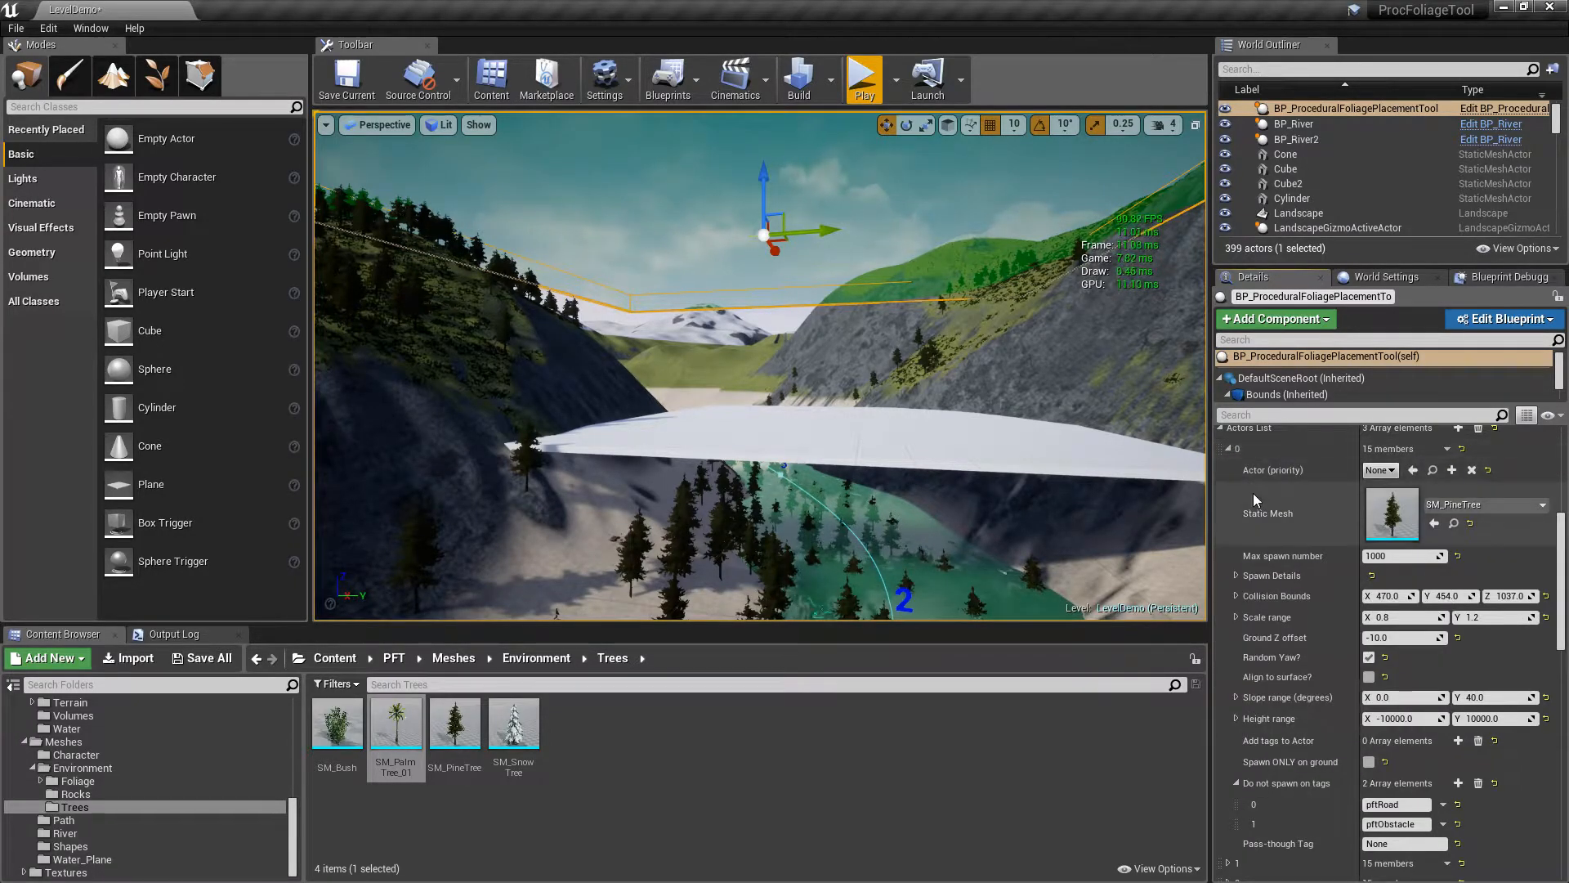
left_click(1230, 448)
Switch to the PowerPoint presentation and read the Tutorial Coverage slide
mouse_move(1027, 459)
right_mouse_down()
mouse_move(1014, 441)
mouse_move(998, 458)
mouse_move(1046, 454)
right_mouse_up()
key("alt+Tab")
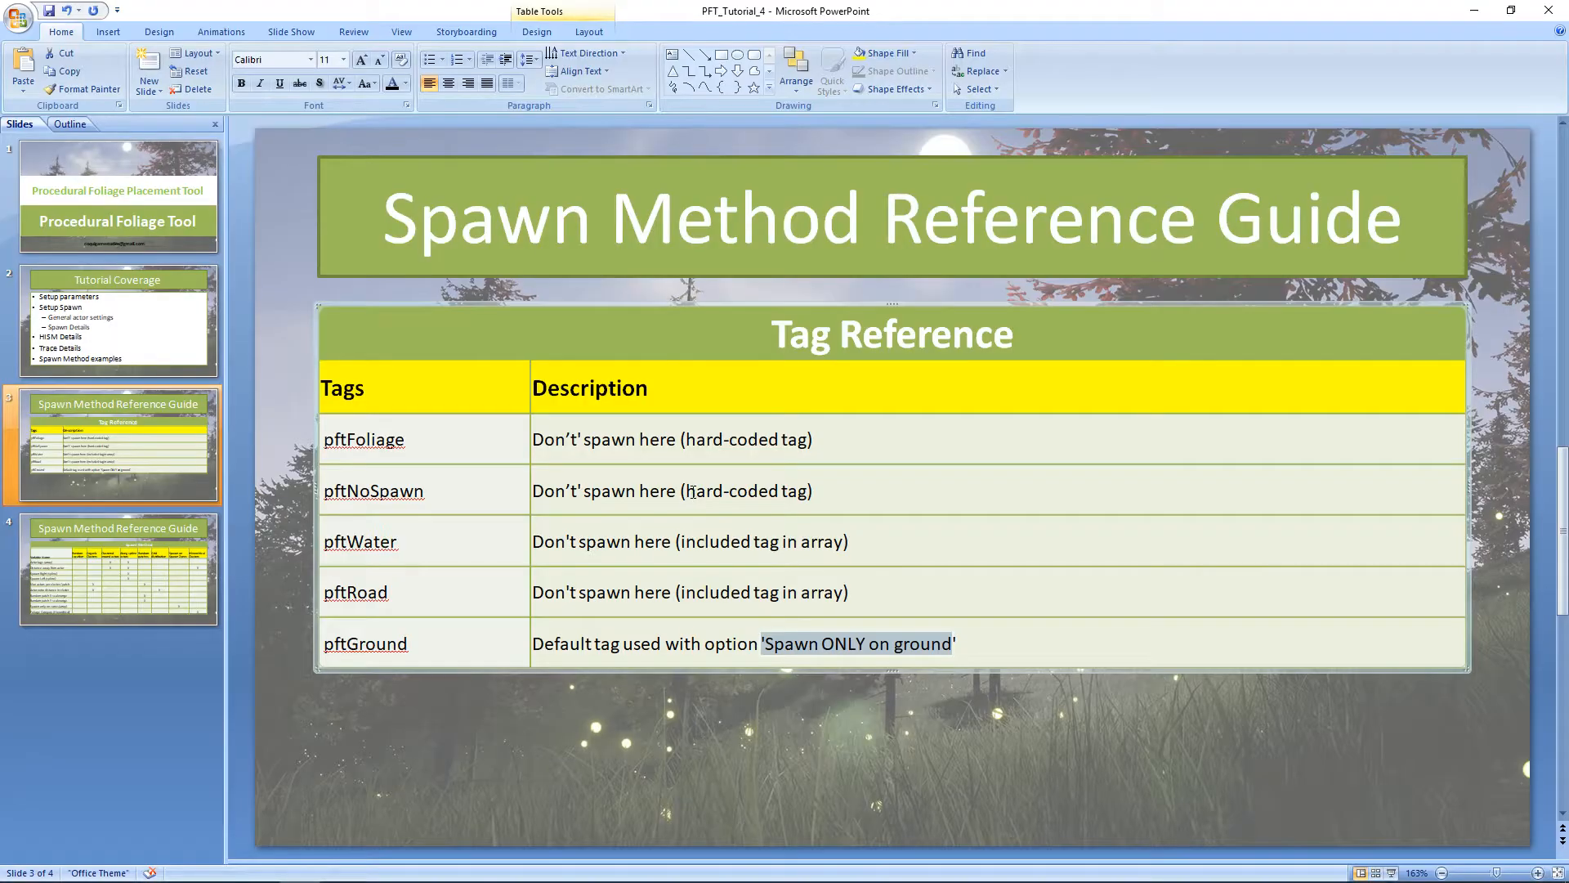
left_click(133, 308)
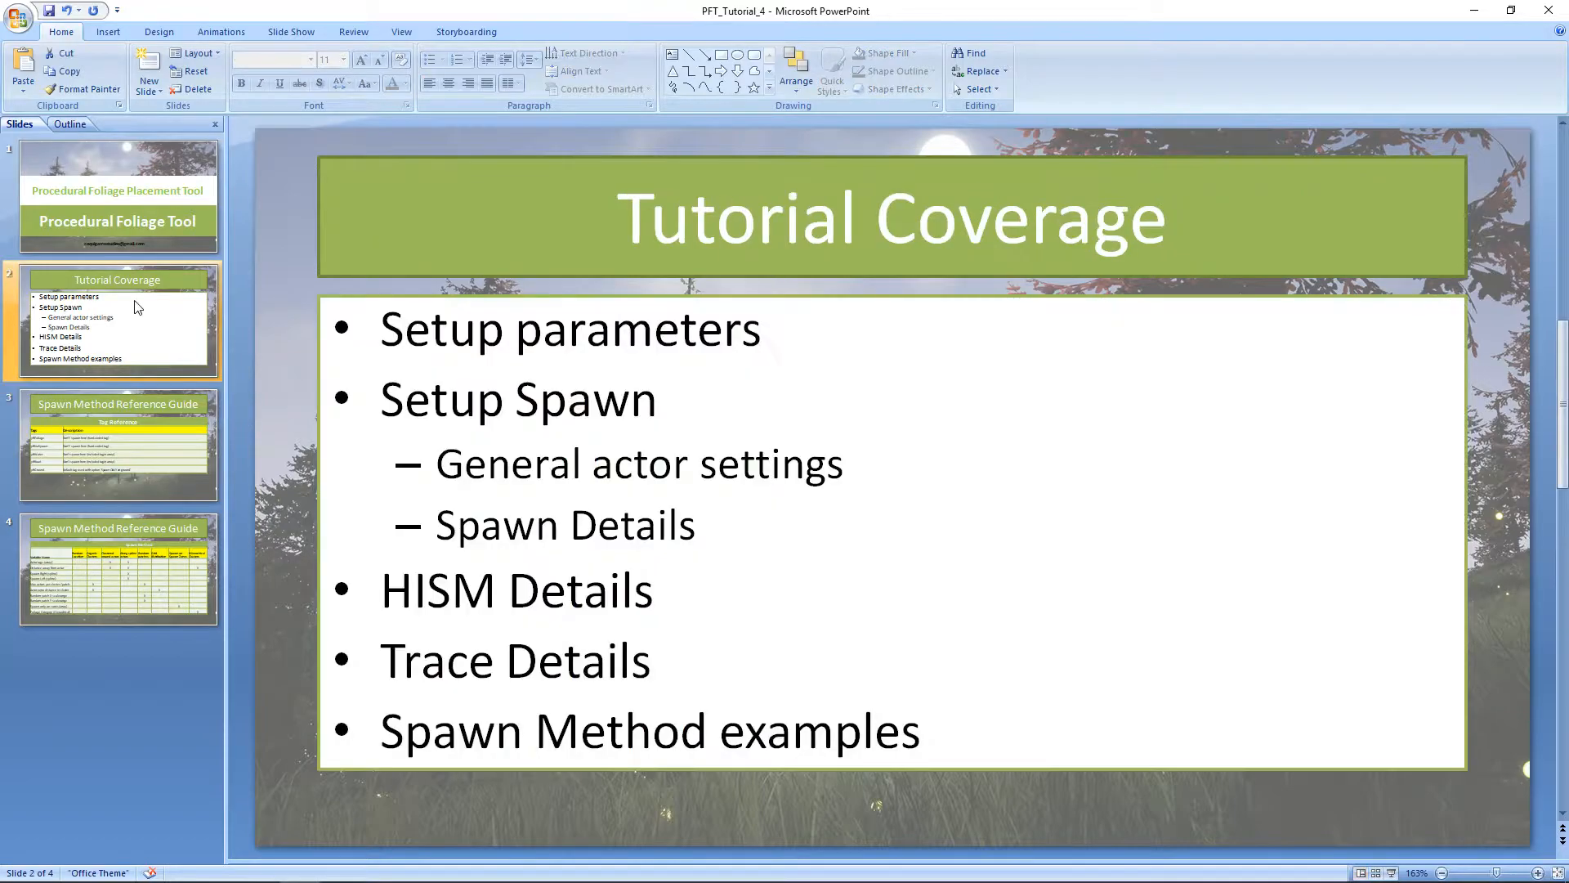
Return to Unreal Editor and move the placement tool's bounds from the river valley onto the grassy, snow-patched hills
left_click_drag(720, 533, 459, 392)
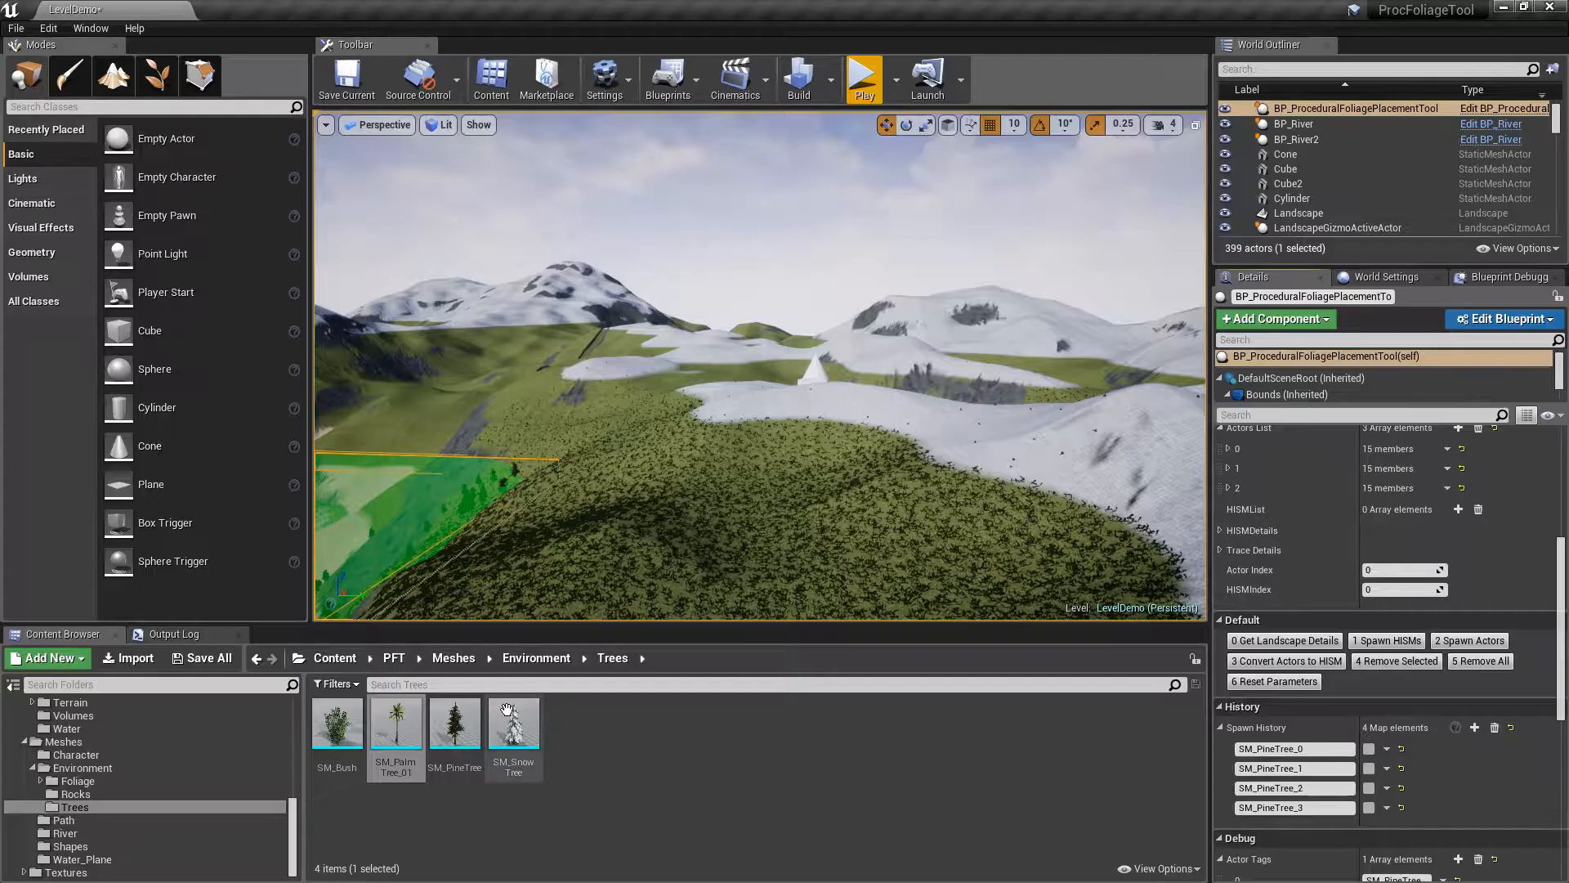
key("f")
right_click_drag(761, 365, 932, 342)
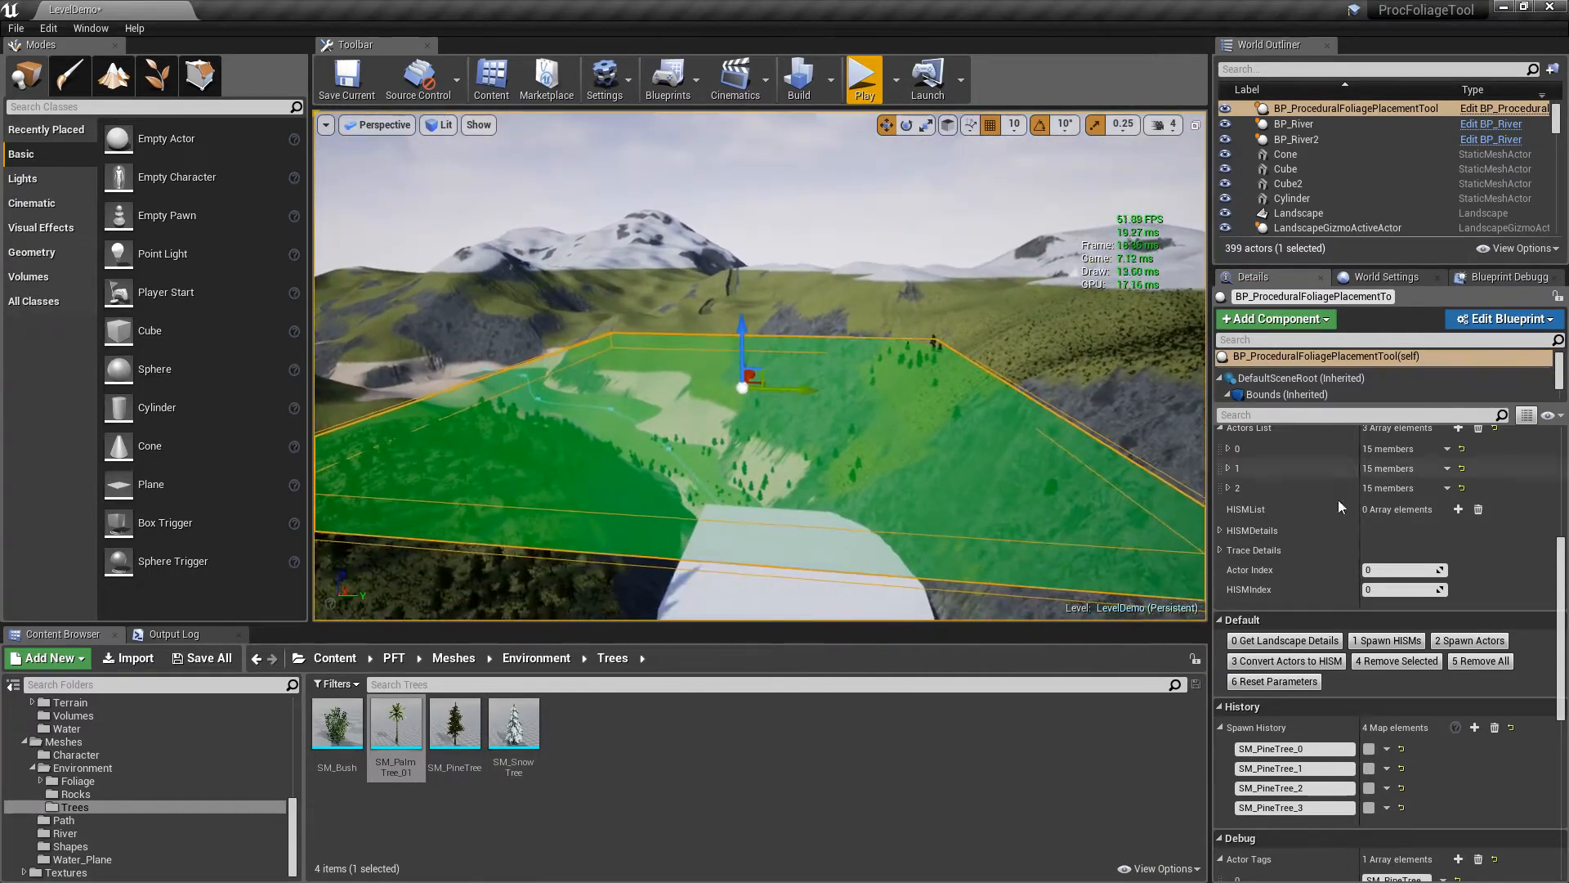
scroll(1274, 534, "up", 3)
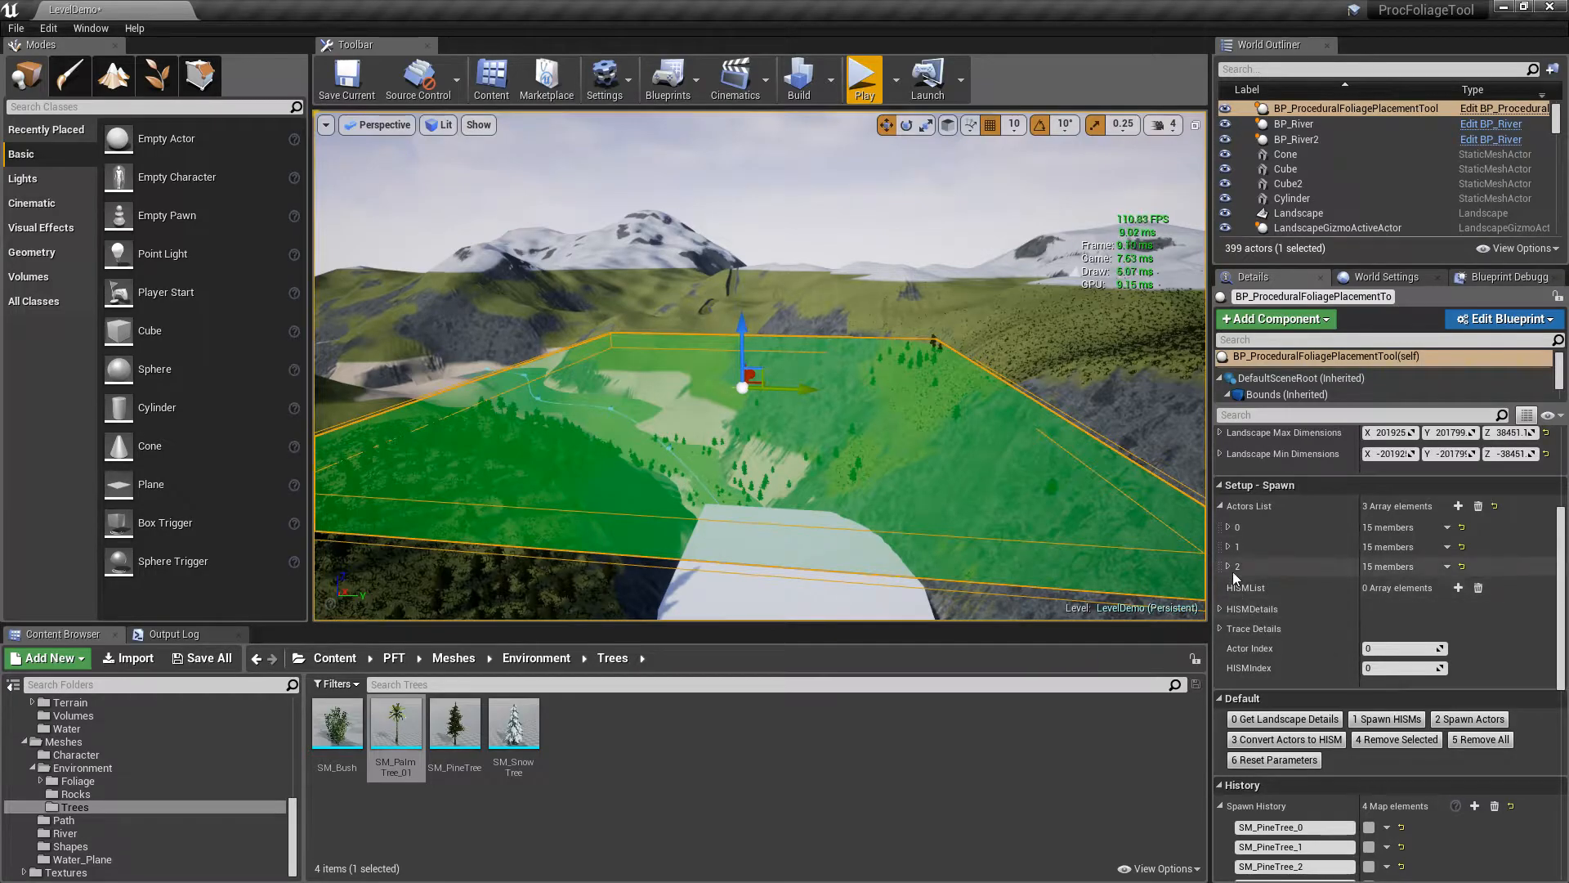
right_click_drag(828, 409, 973, 386)
left_click_drag(636, 554, 1094, 559)
key("f")
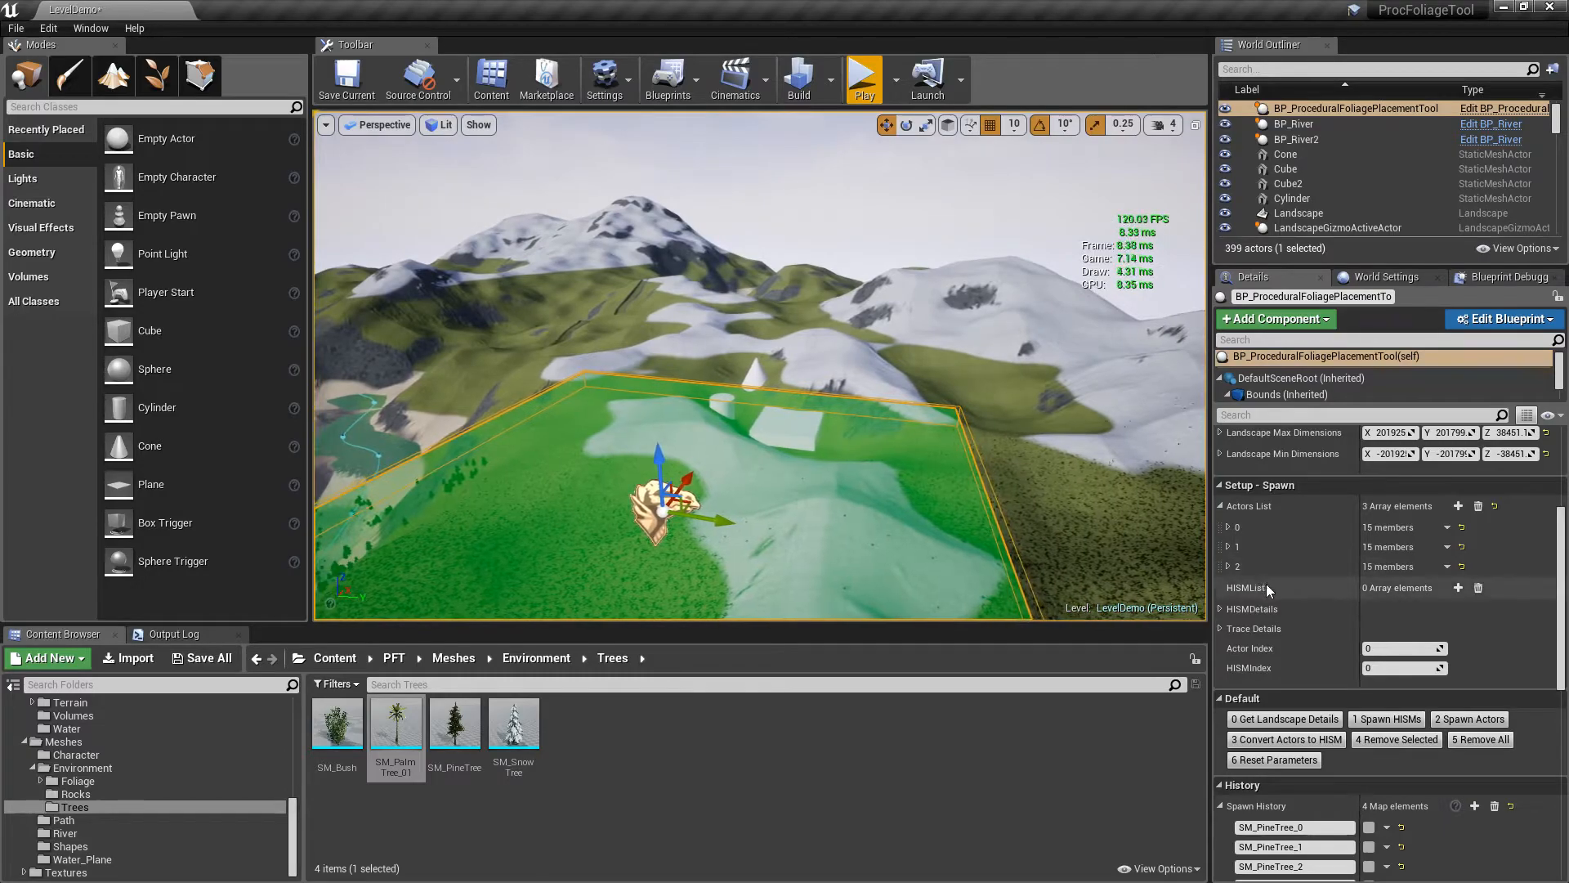
Add an entry to the HISMList and assign SM_PineTree as its static mesh
left_click(1458, 588)
left_click(1228, 609)
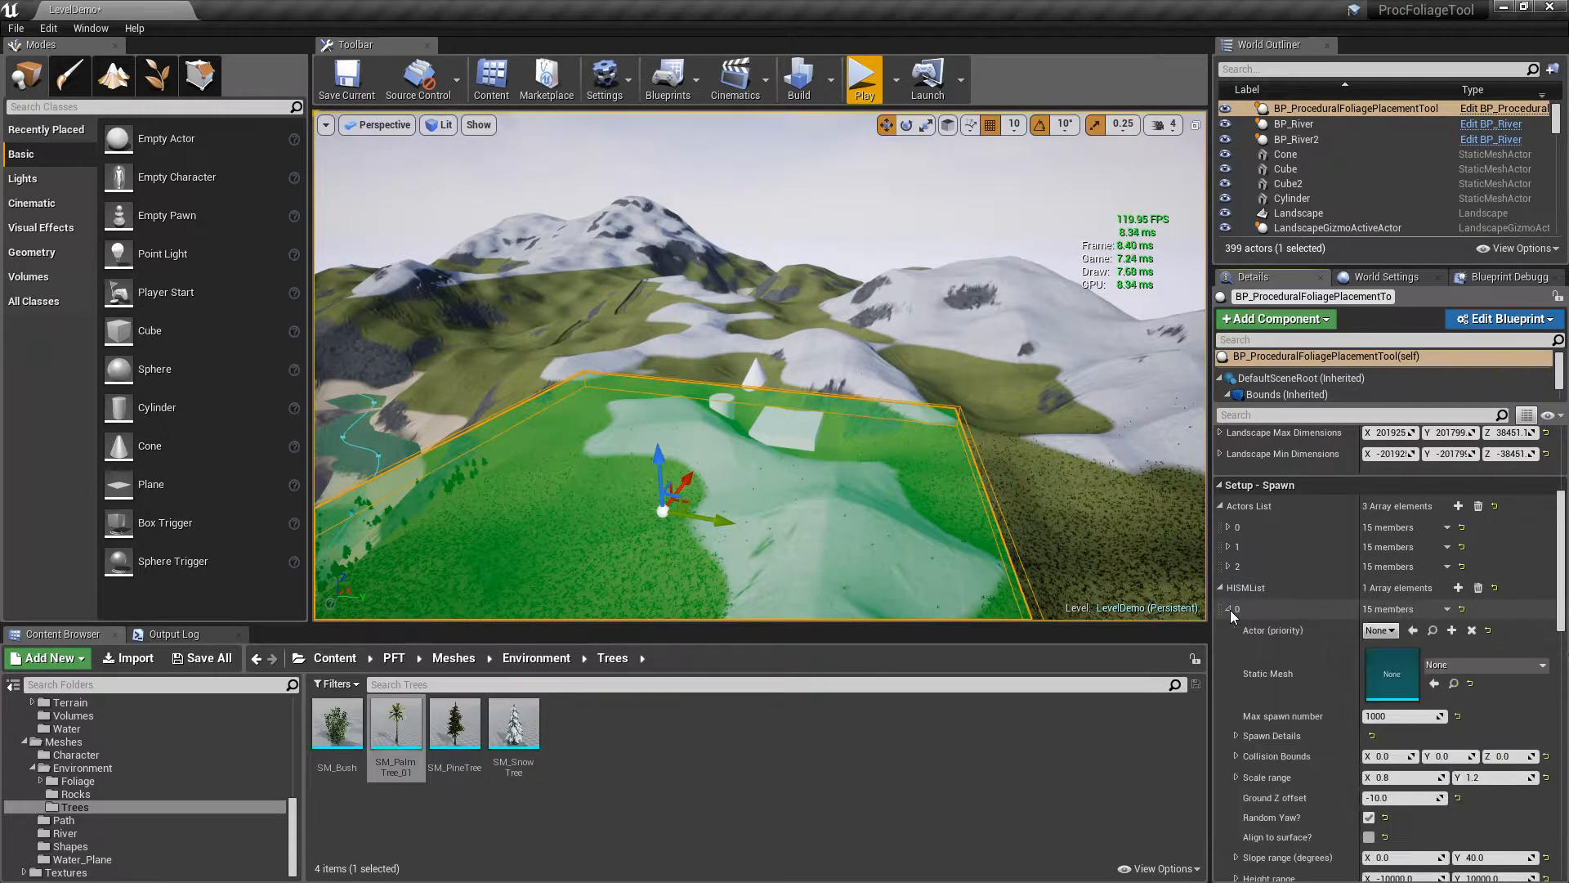
scroll(1308, 654, "down", 2)
left_click(1463, 587)
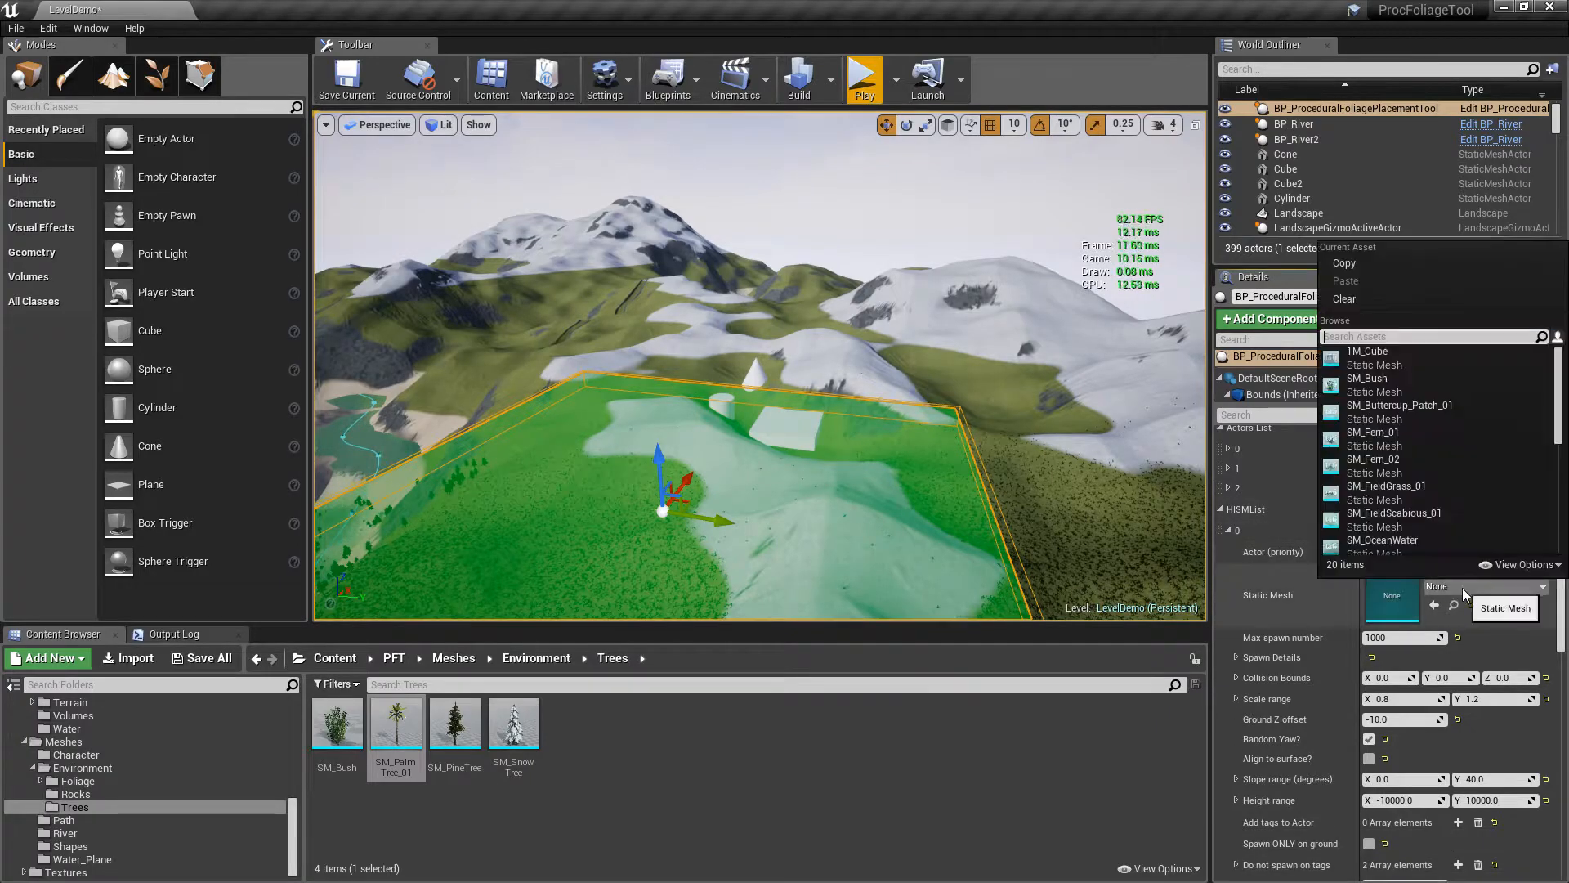
type("pine")
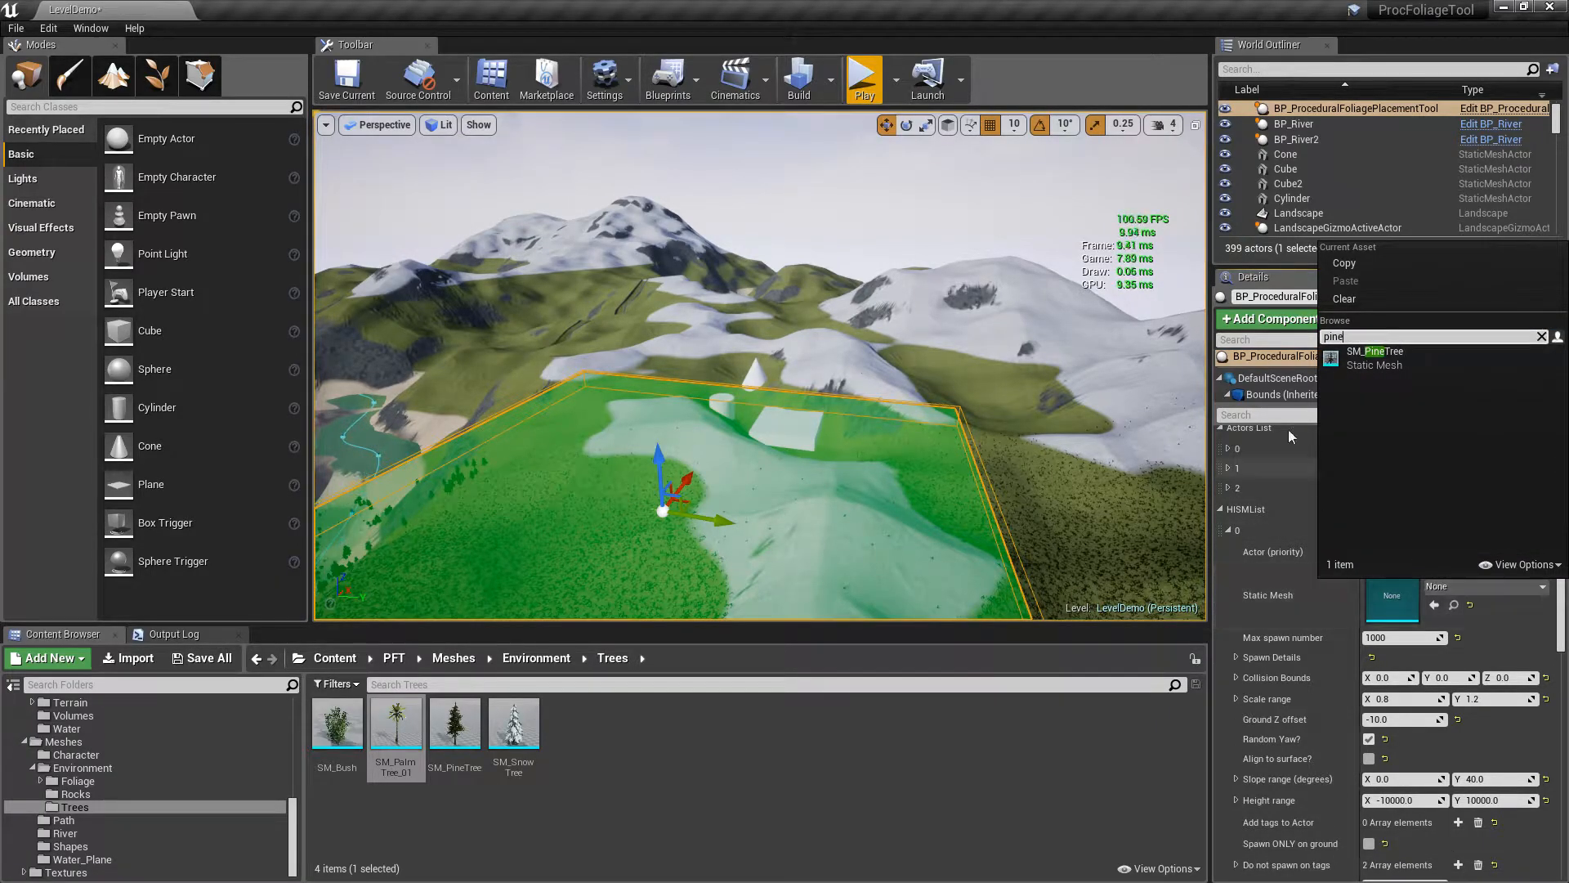
left_click(1435, 358)
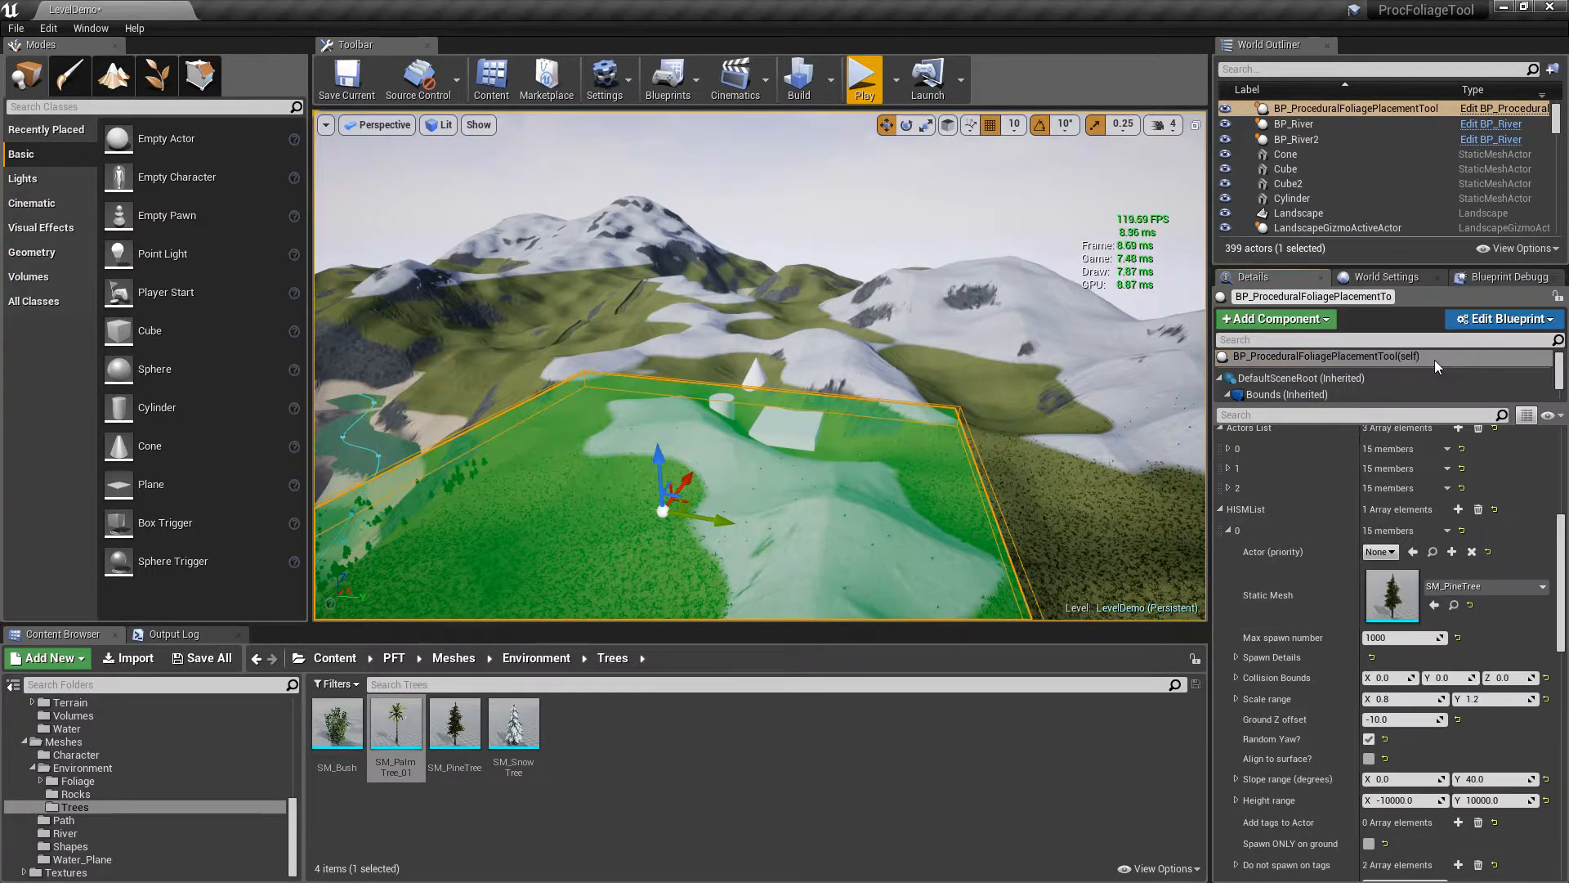
Set the HISM entry's Collision Bounds to X 470, Y 454 and Z 1037, matching the pine tree mesh's approximate size
left_click(458, 721)
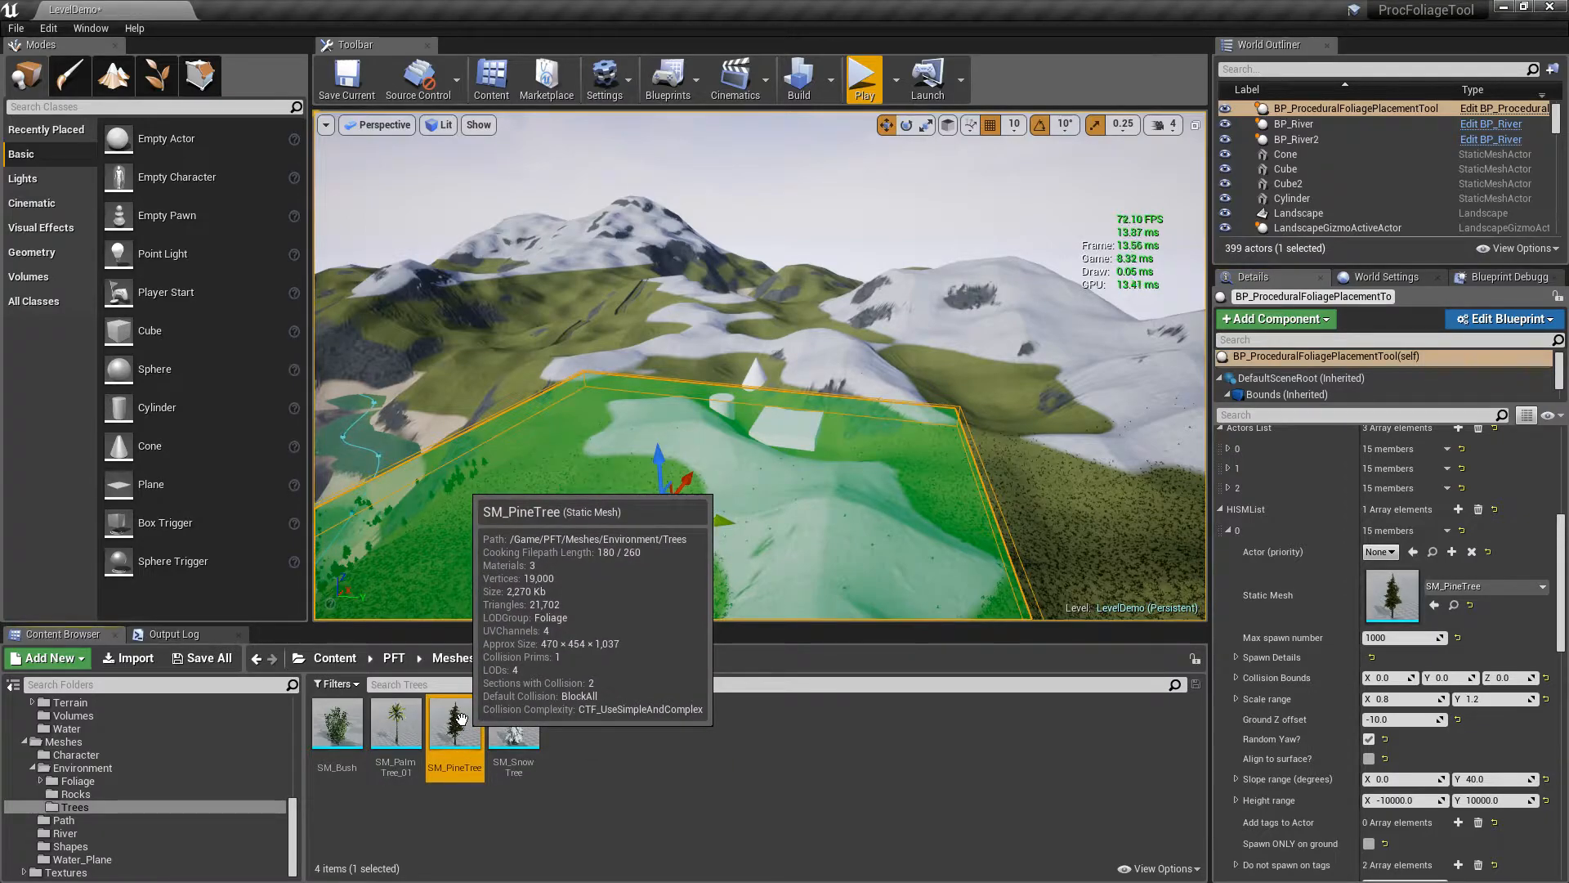
left_click(1386, 678)
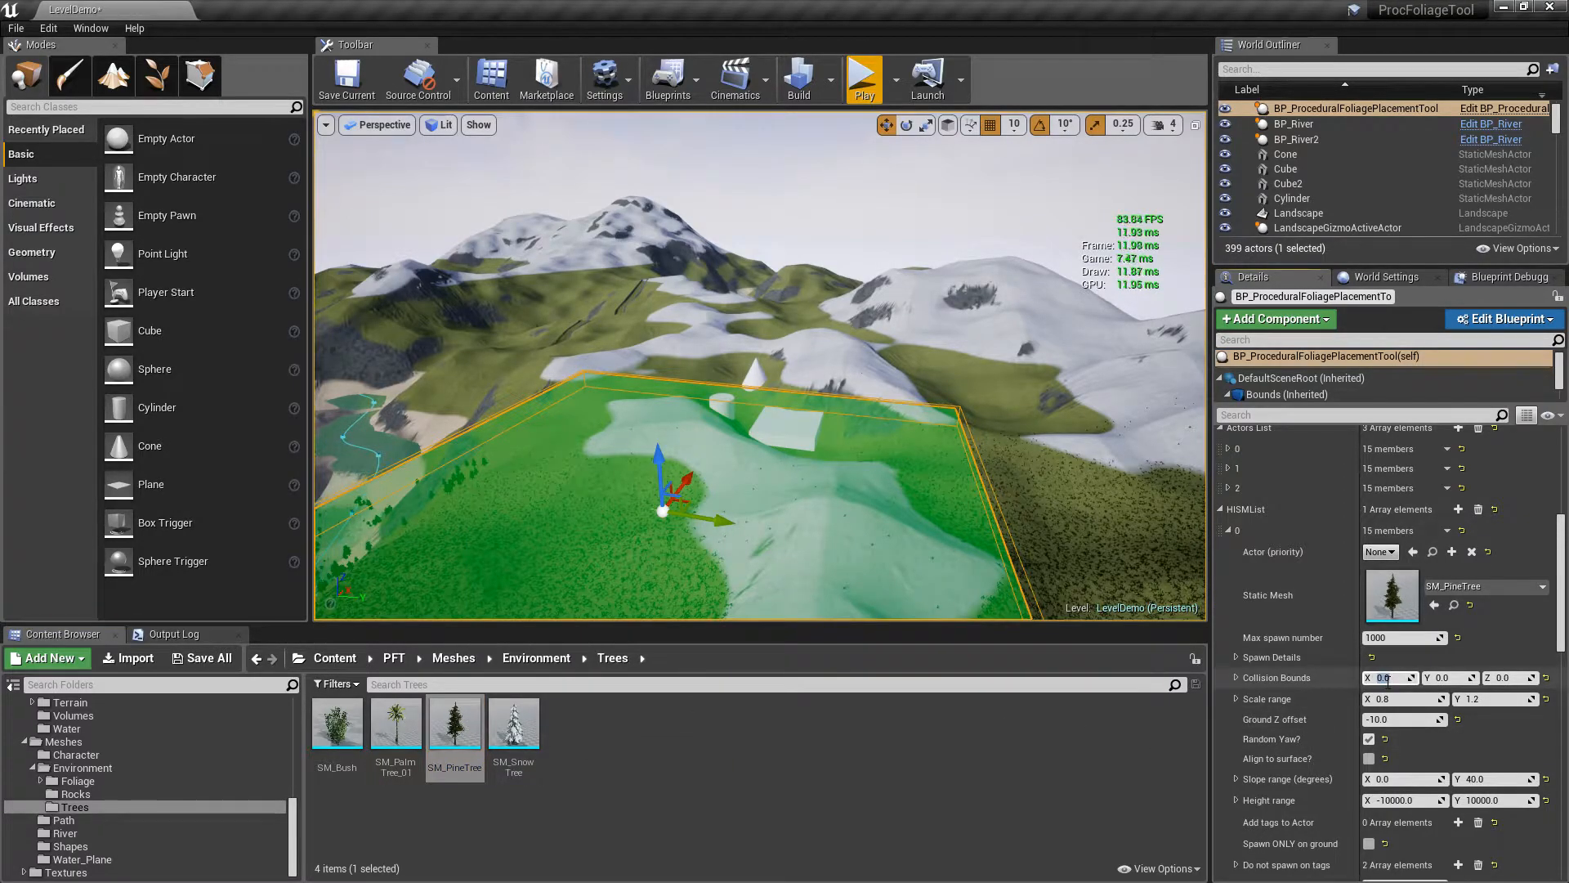
key("Tab")
key("Tab")
type("1037")
key("Return")
Shift the placement tool slightly across the hills and spawn the HISM pine trees
left_click_drag(717, 514, 734, 516)
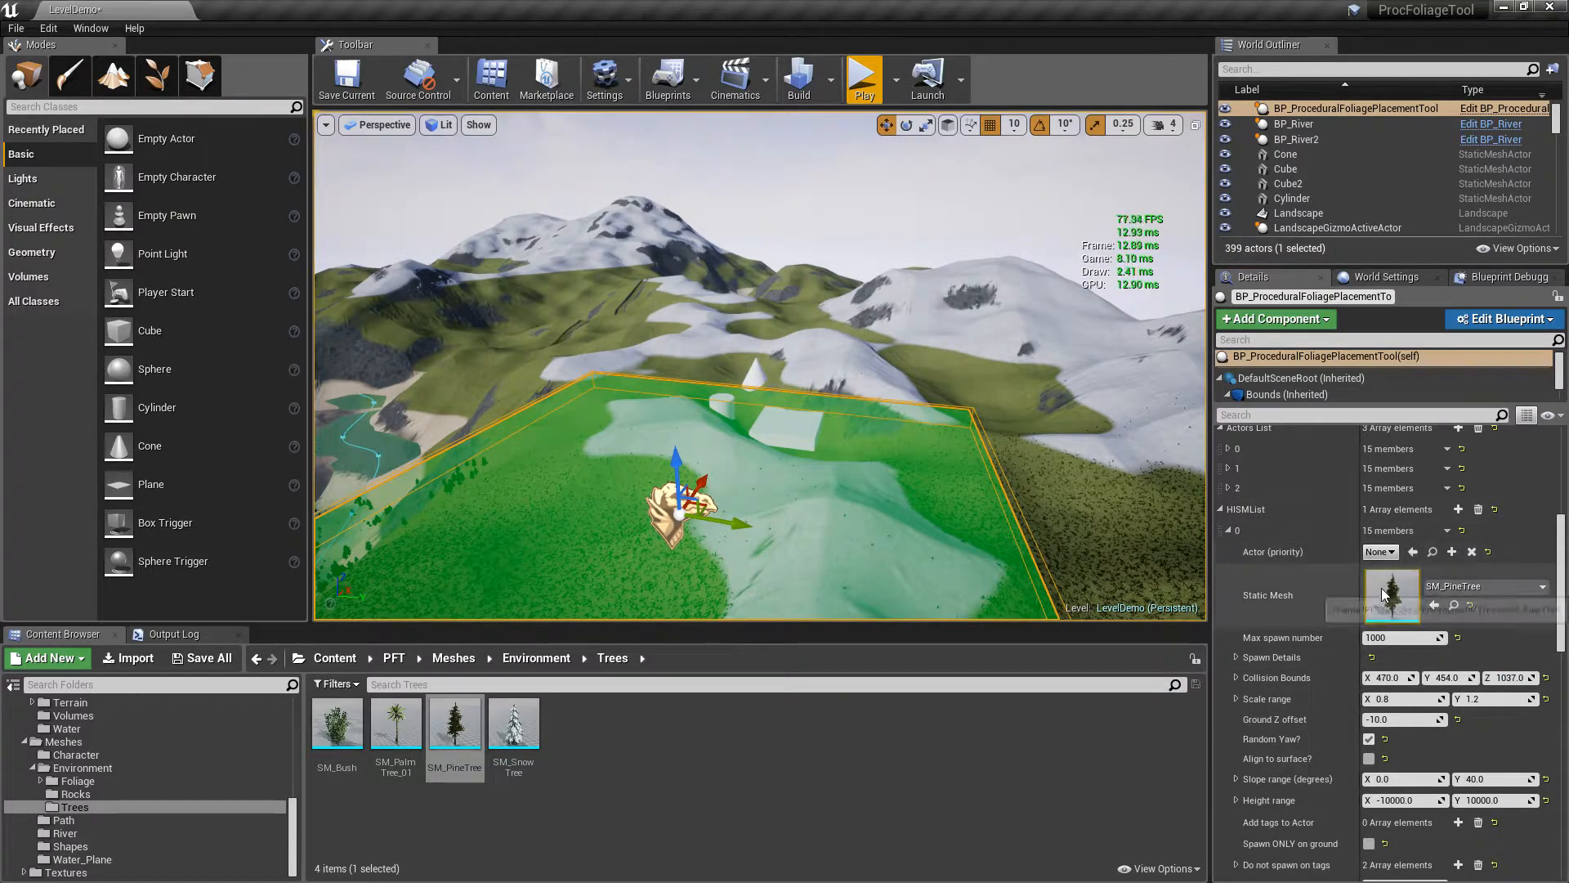
scroll(1398, 638, "down", 2)
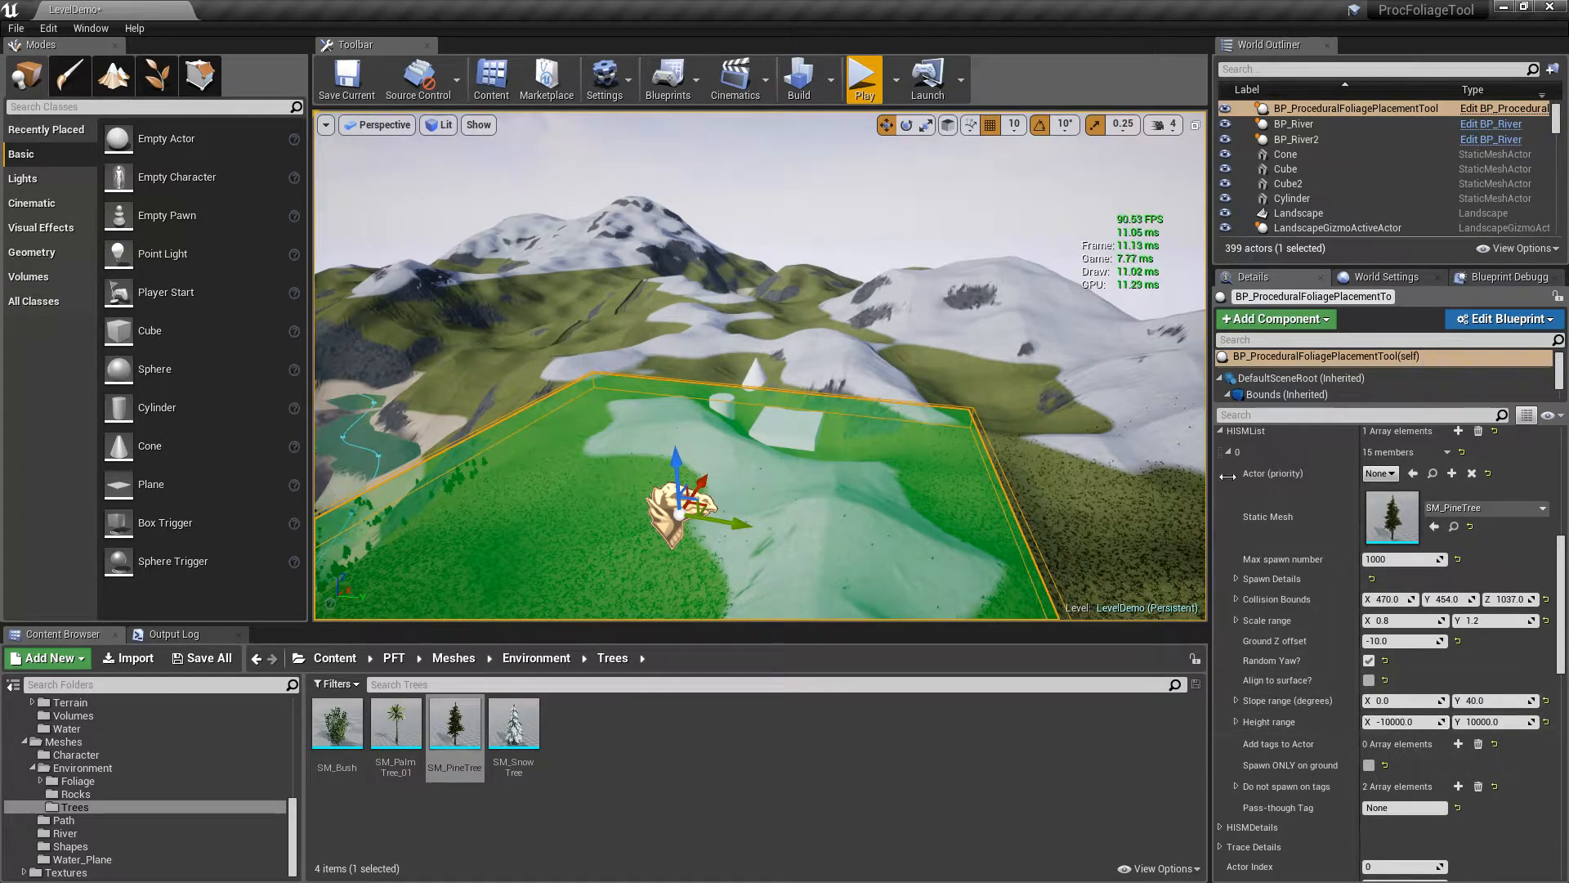
left_click_drag(1558, 550, 1556, 643)
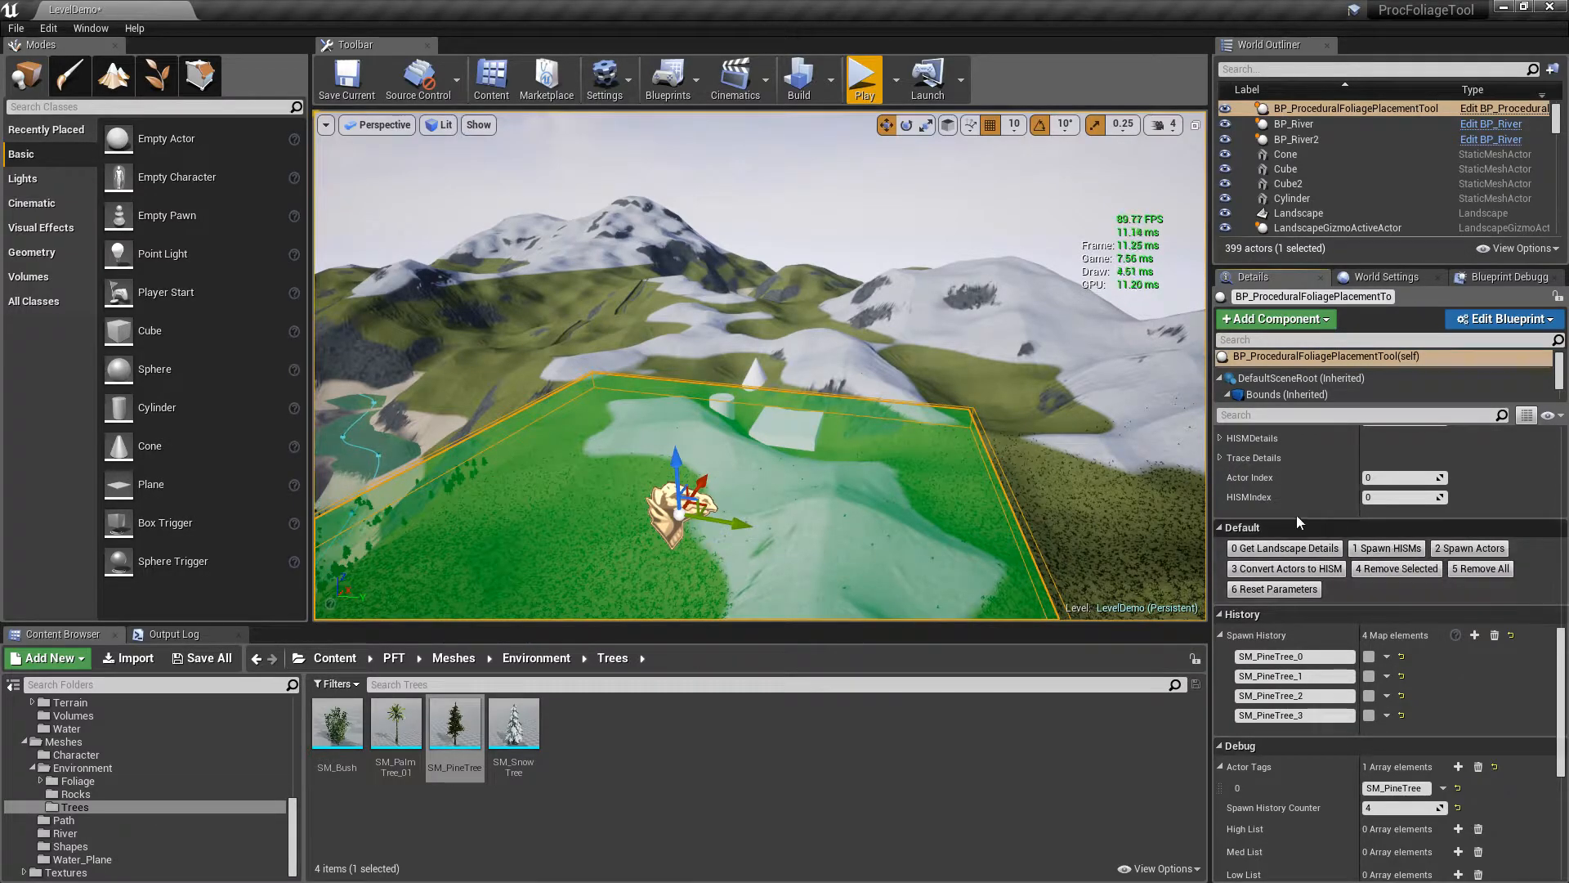
left_click(1384, 548)
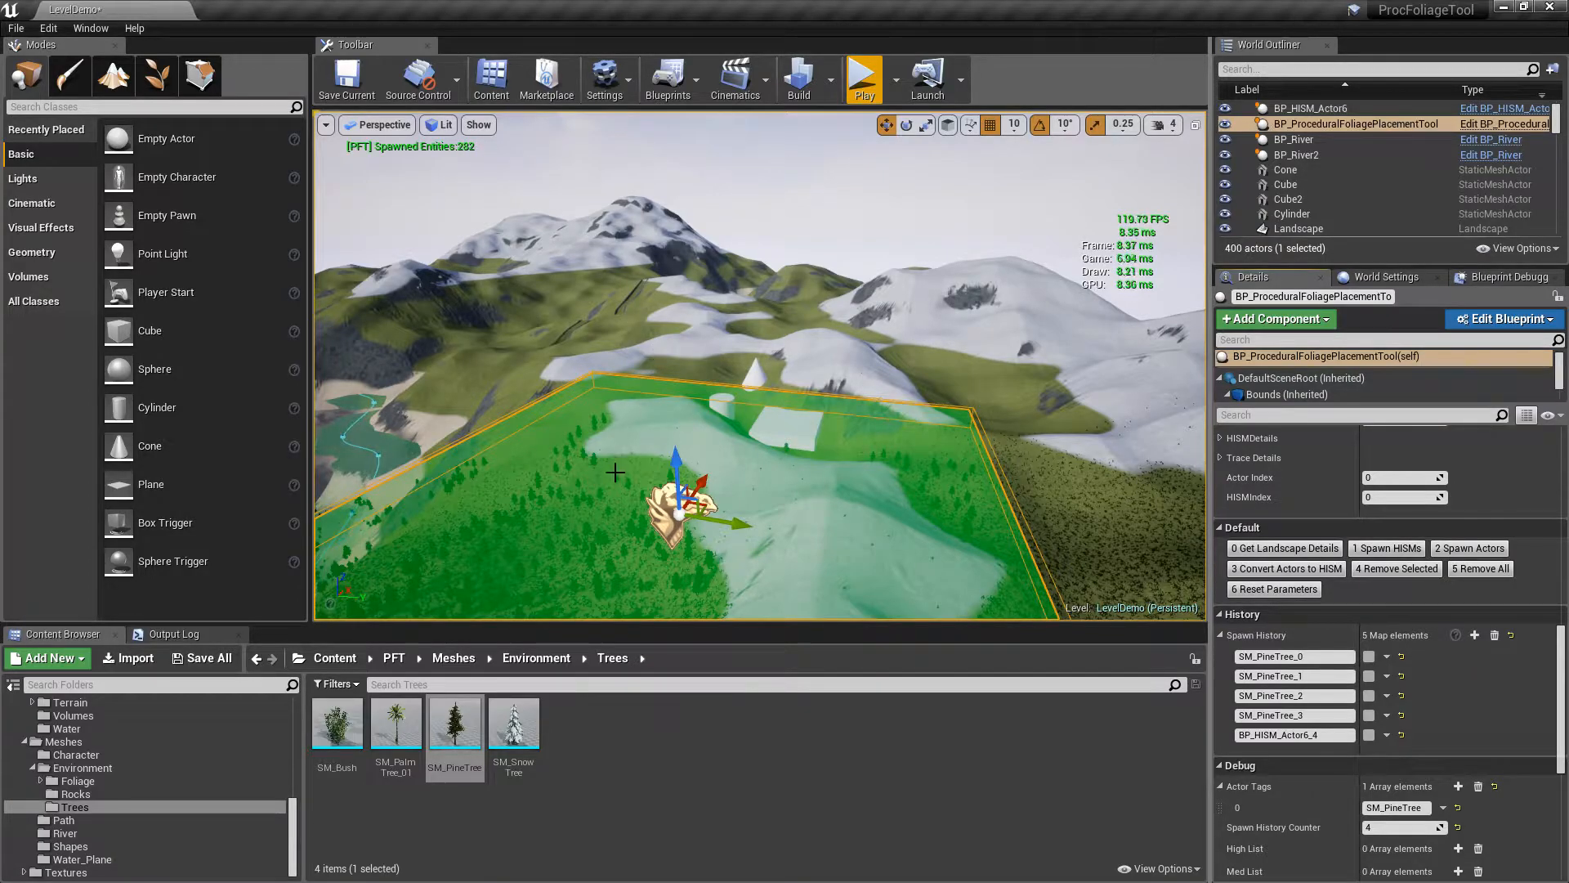
Select the spawned HISM actor and inspect how its pine tree instances are grouped on the hillside
right_click_drag(989, 420, 783, 443)
left_click(783, 443)
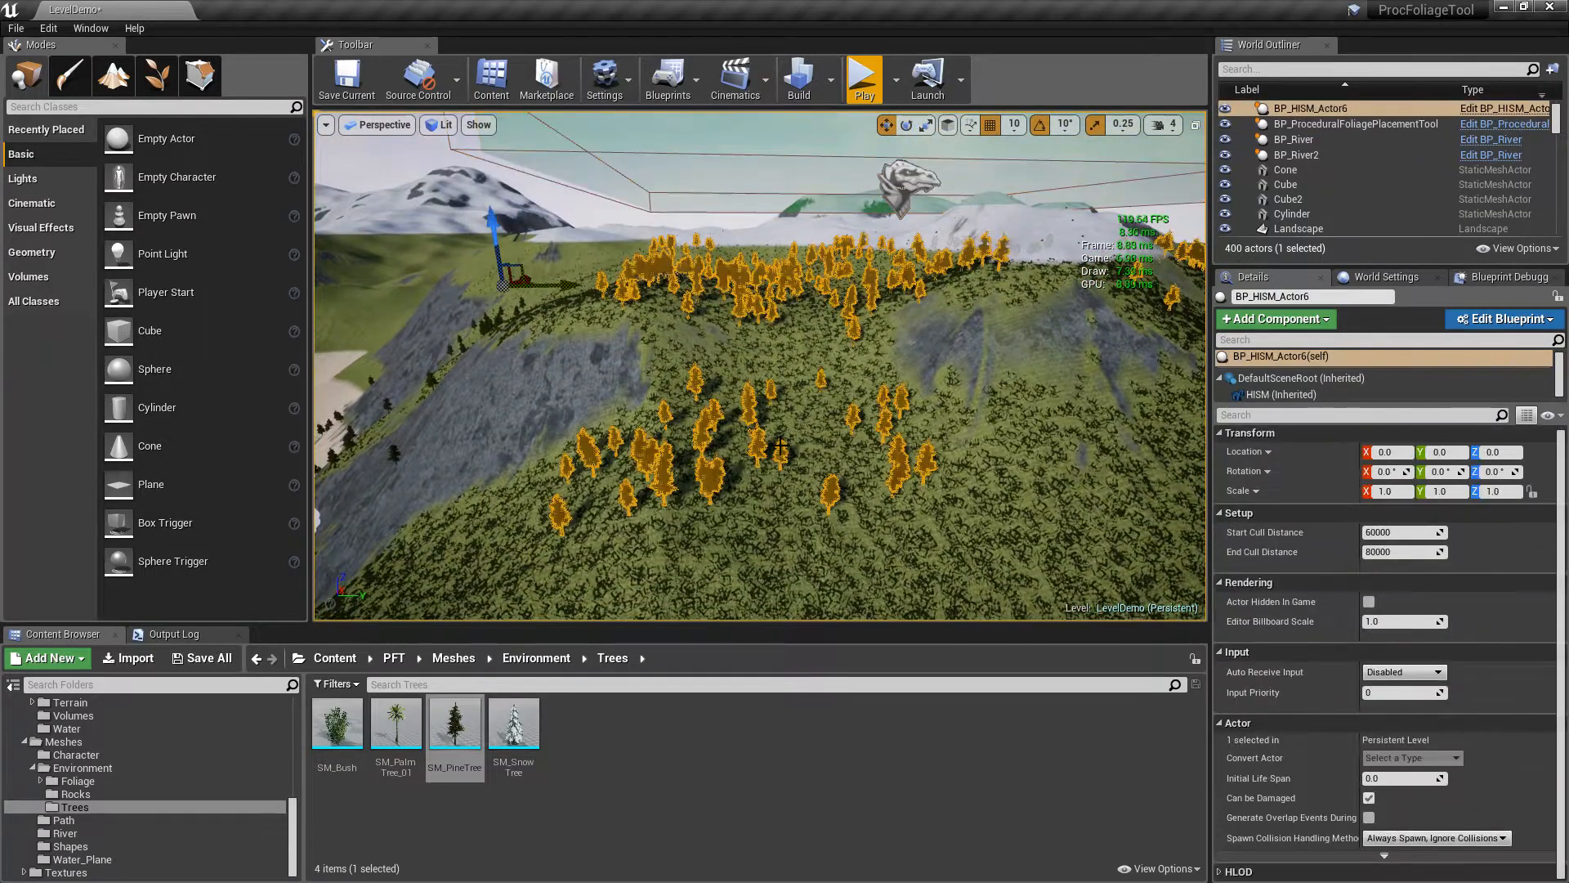
right_click_drag(880, 289, 888, 397)
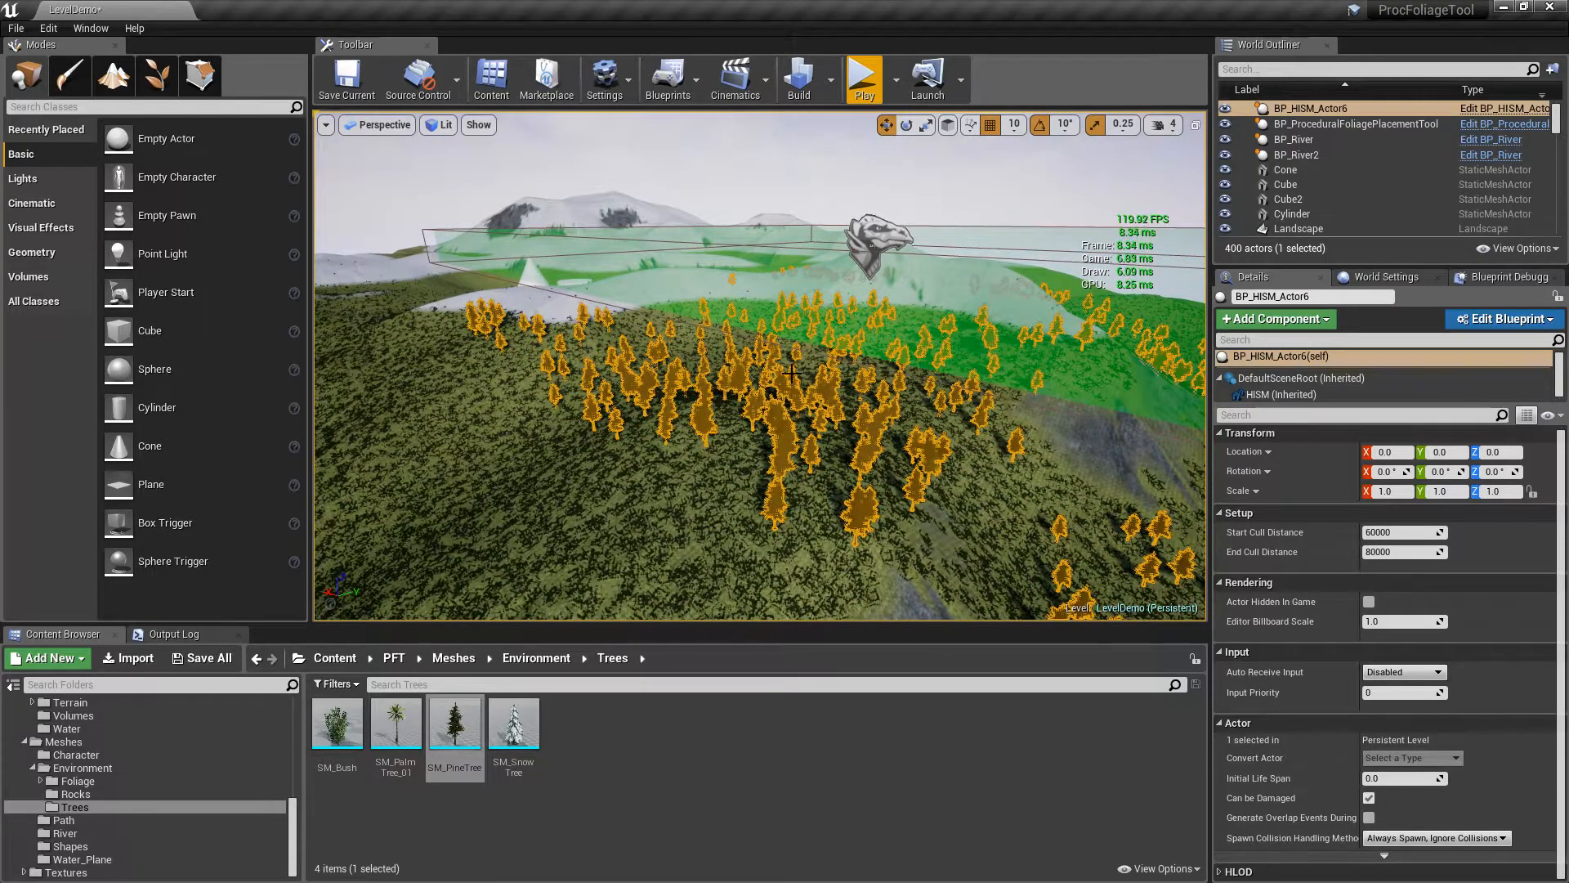
key("Escape")
Reselect the placement tool and collapse its HISMList and Actors List
left_click(887, 235)
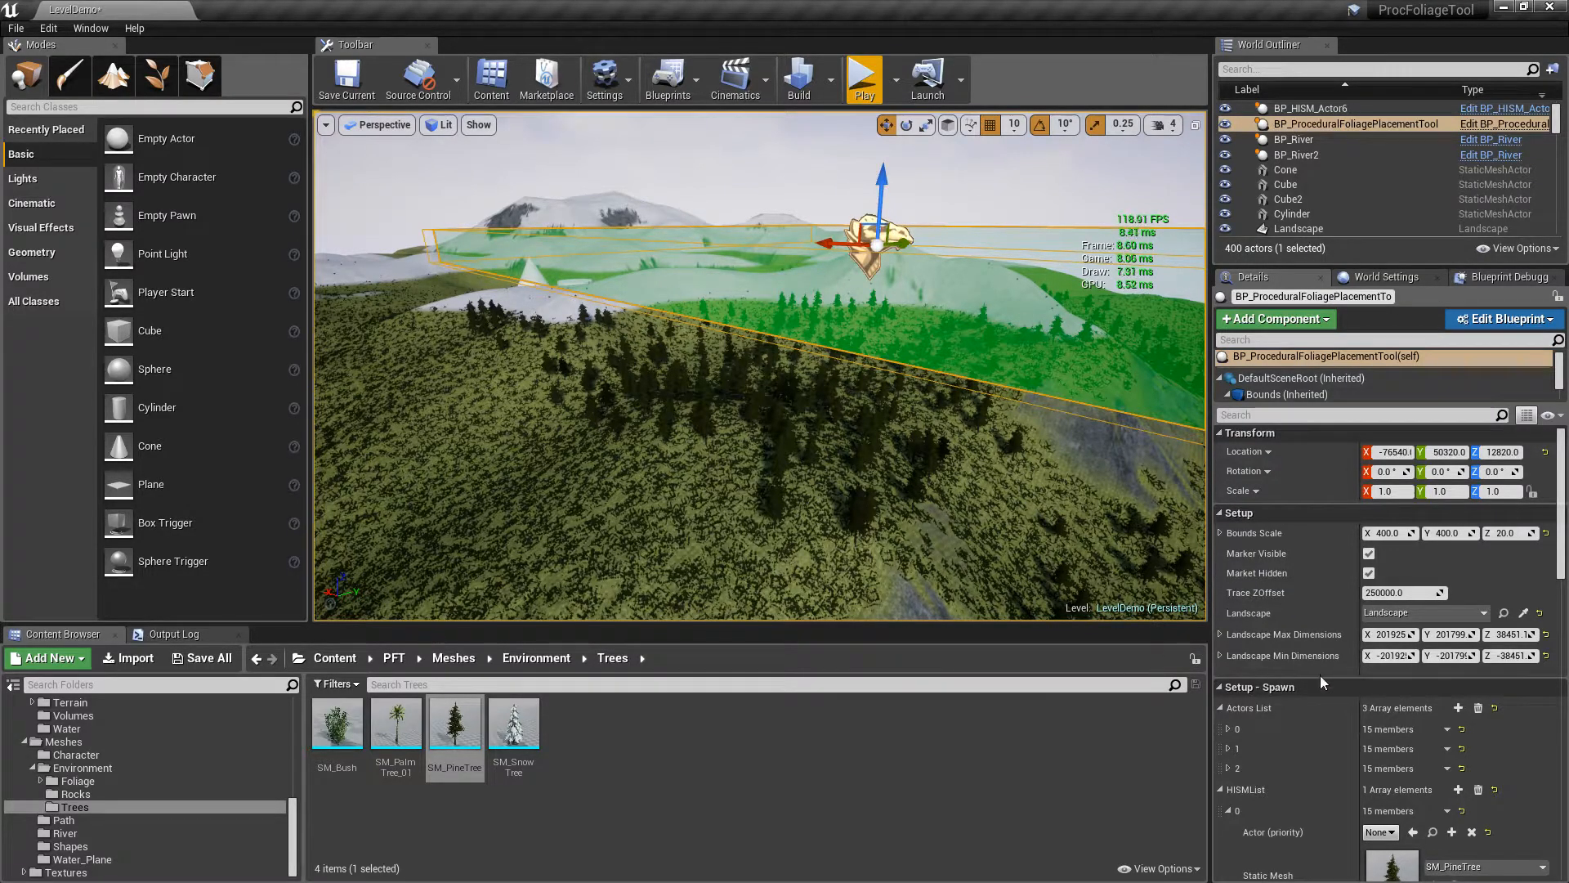
scroll(1300, 673, "down", 2)
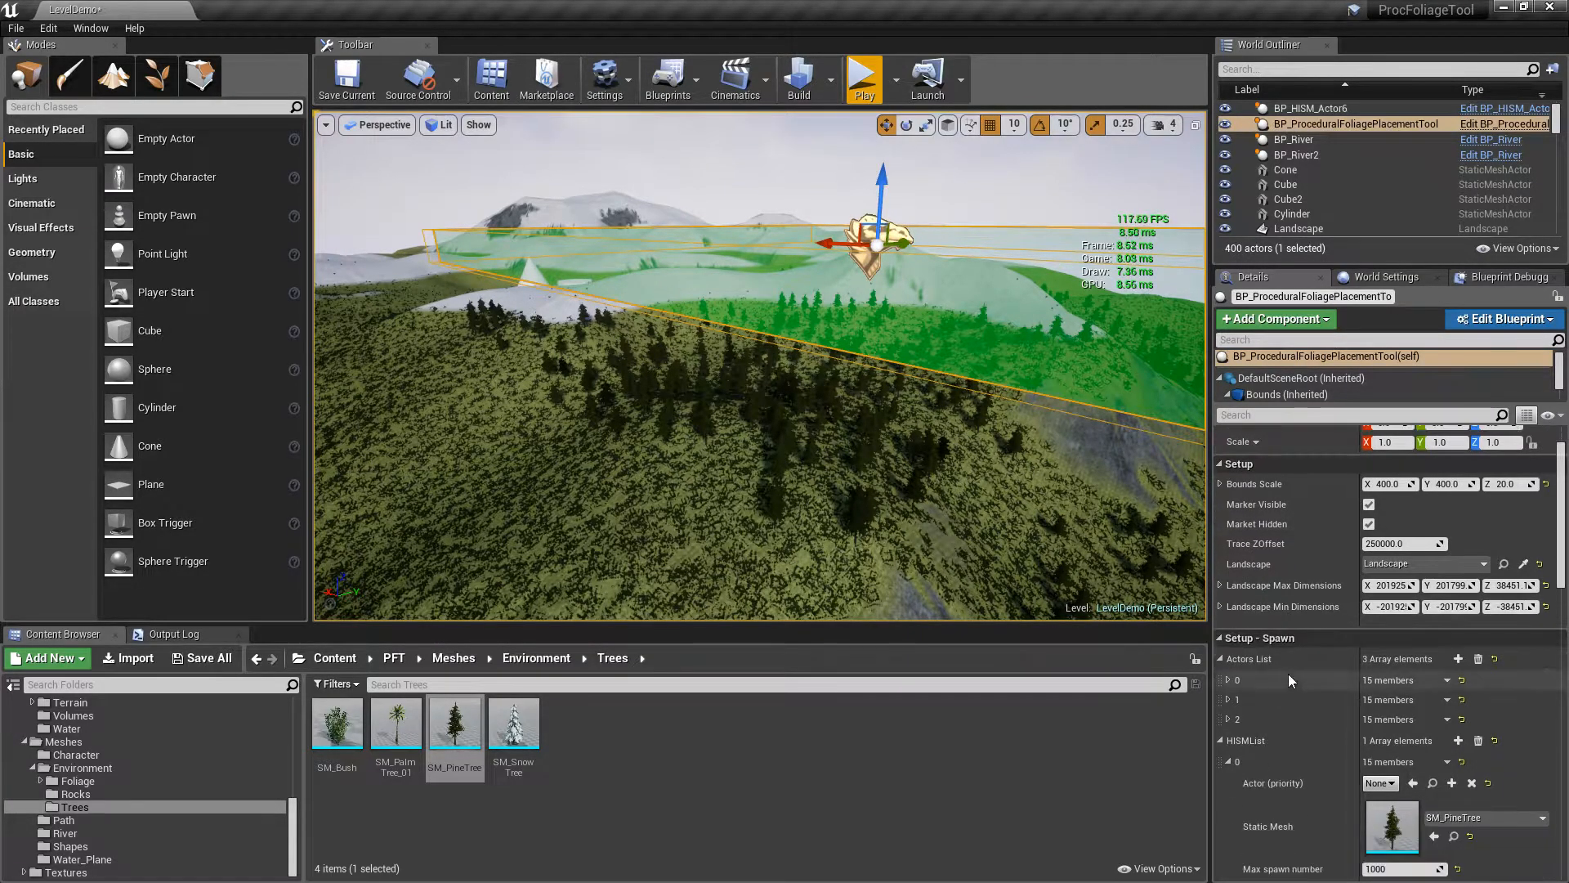
left_click(1219, 740)
left_click(1219, 659)
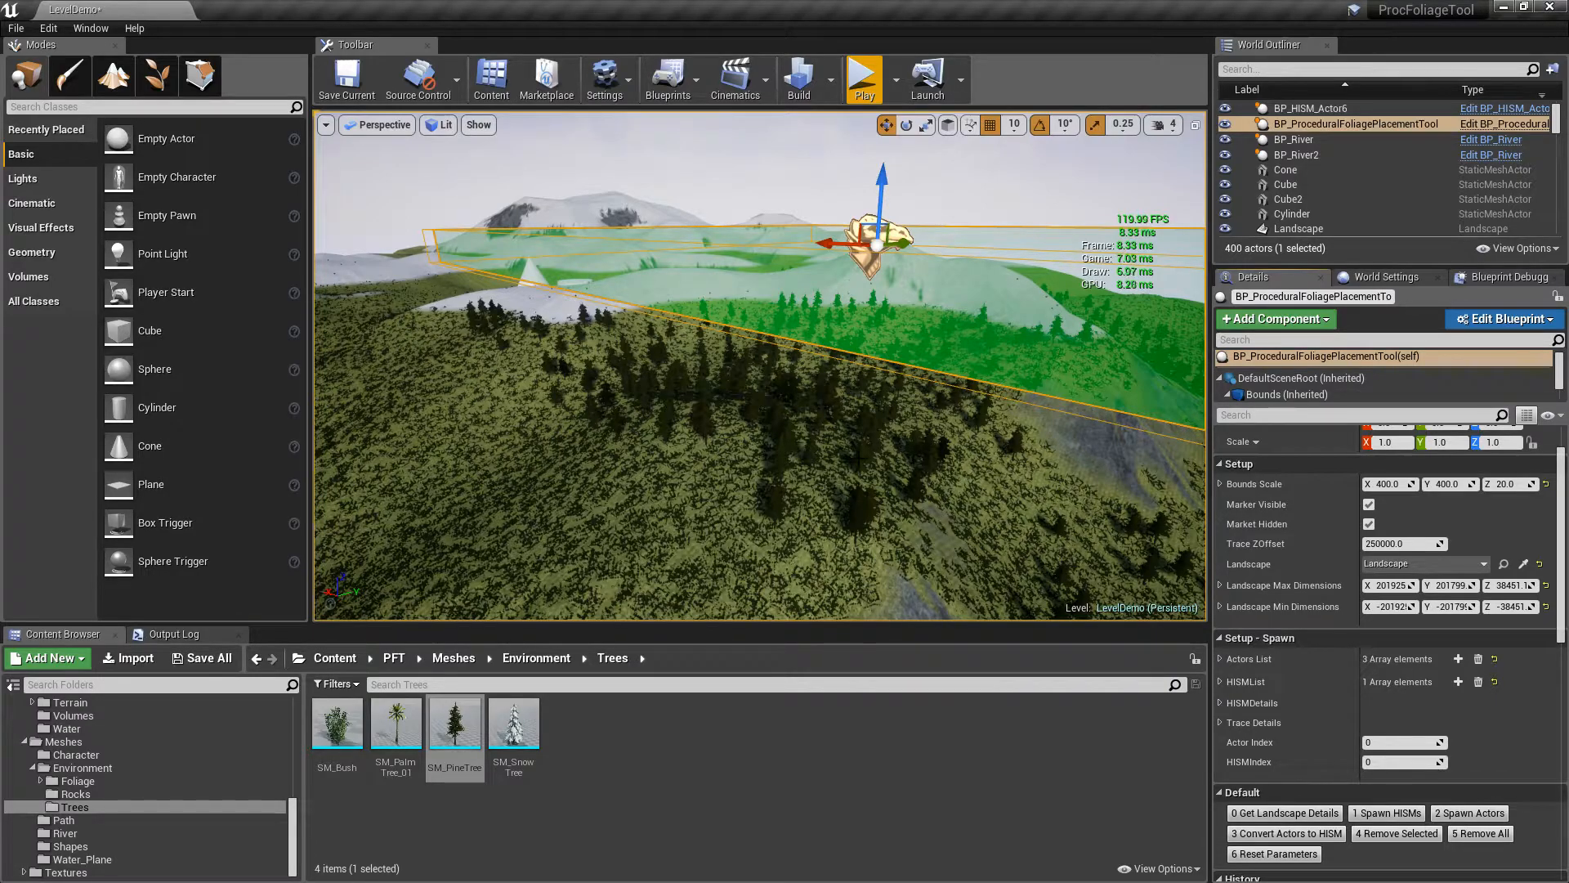
Review the pine tree entry's spawn settings in the HISMList, and collapse the list again
left_click(1219, 682)
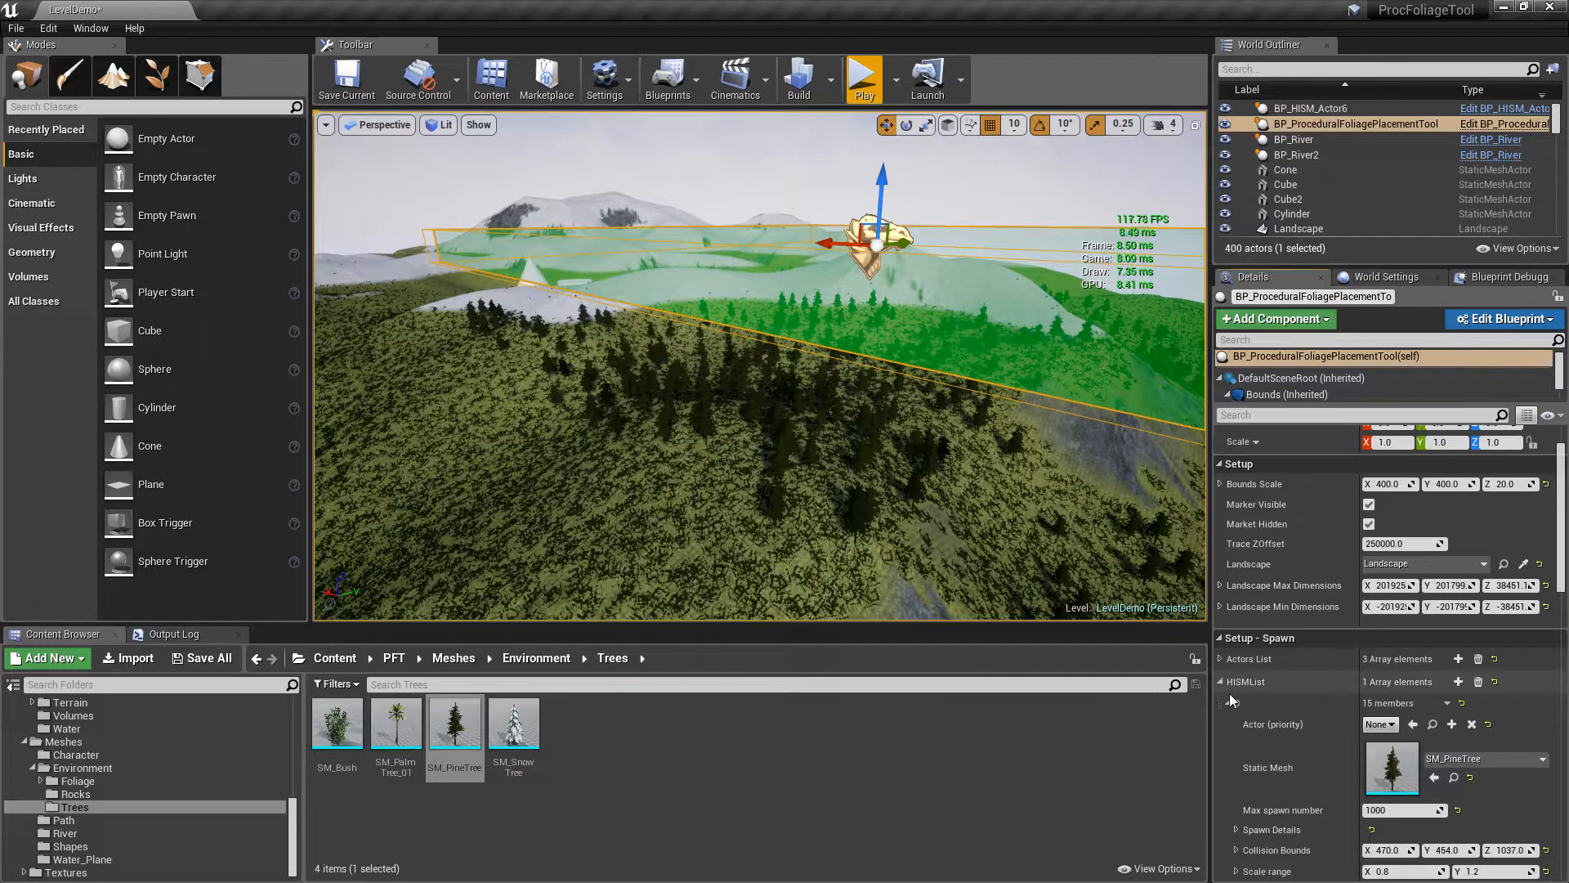
scroll(1316, 701, "down", 5)
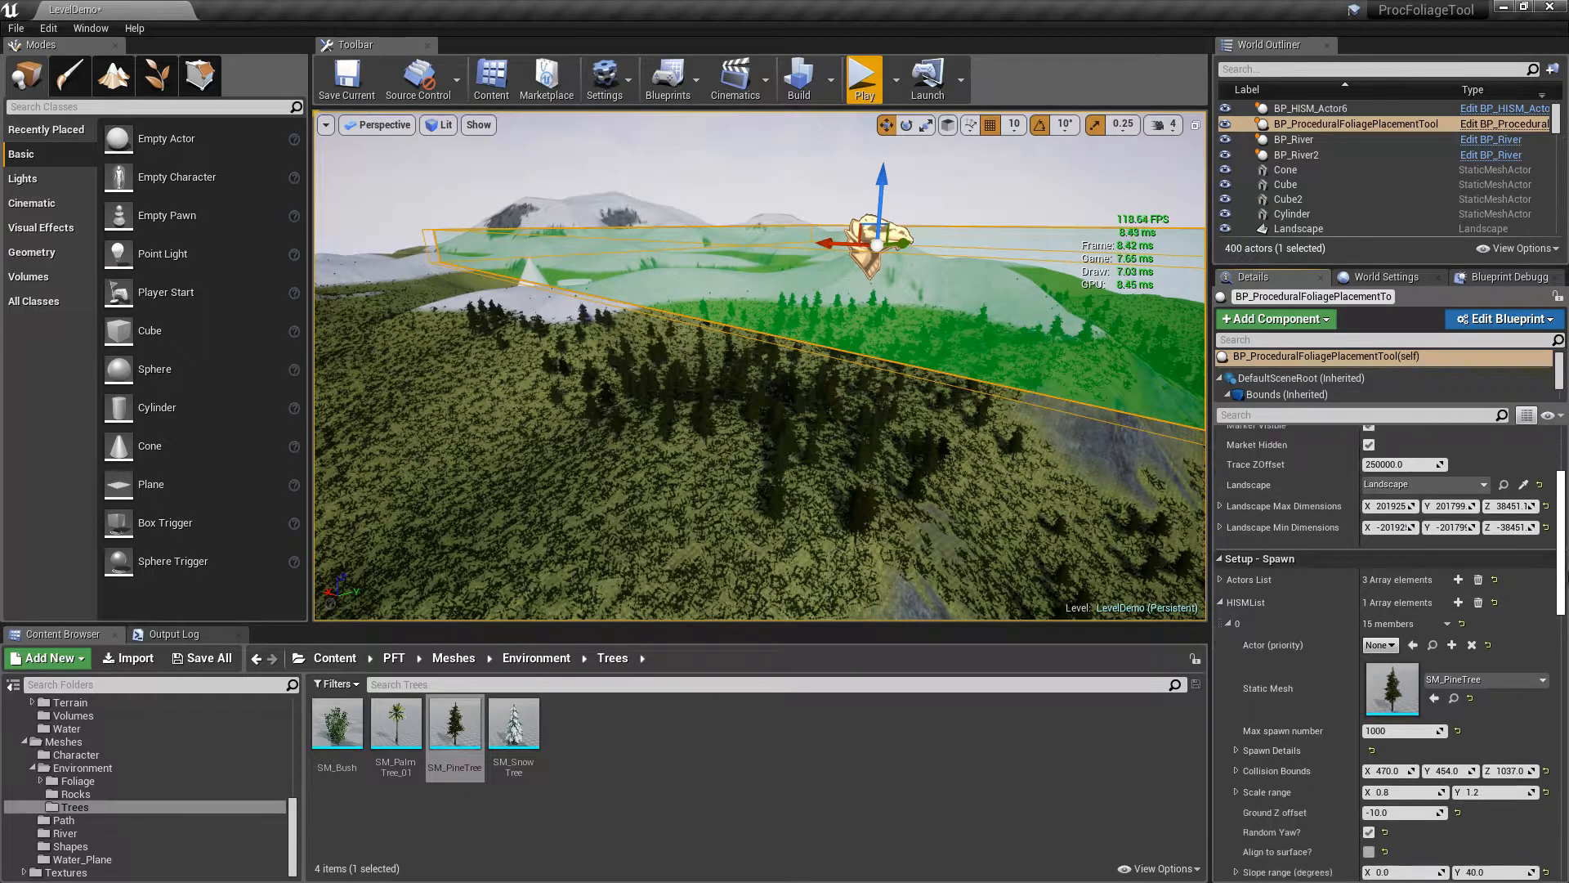
scroll(1340, 678, "down", 1)
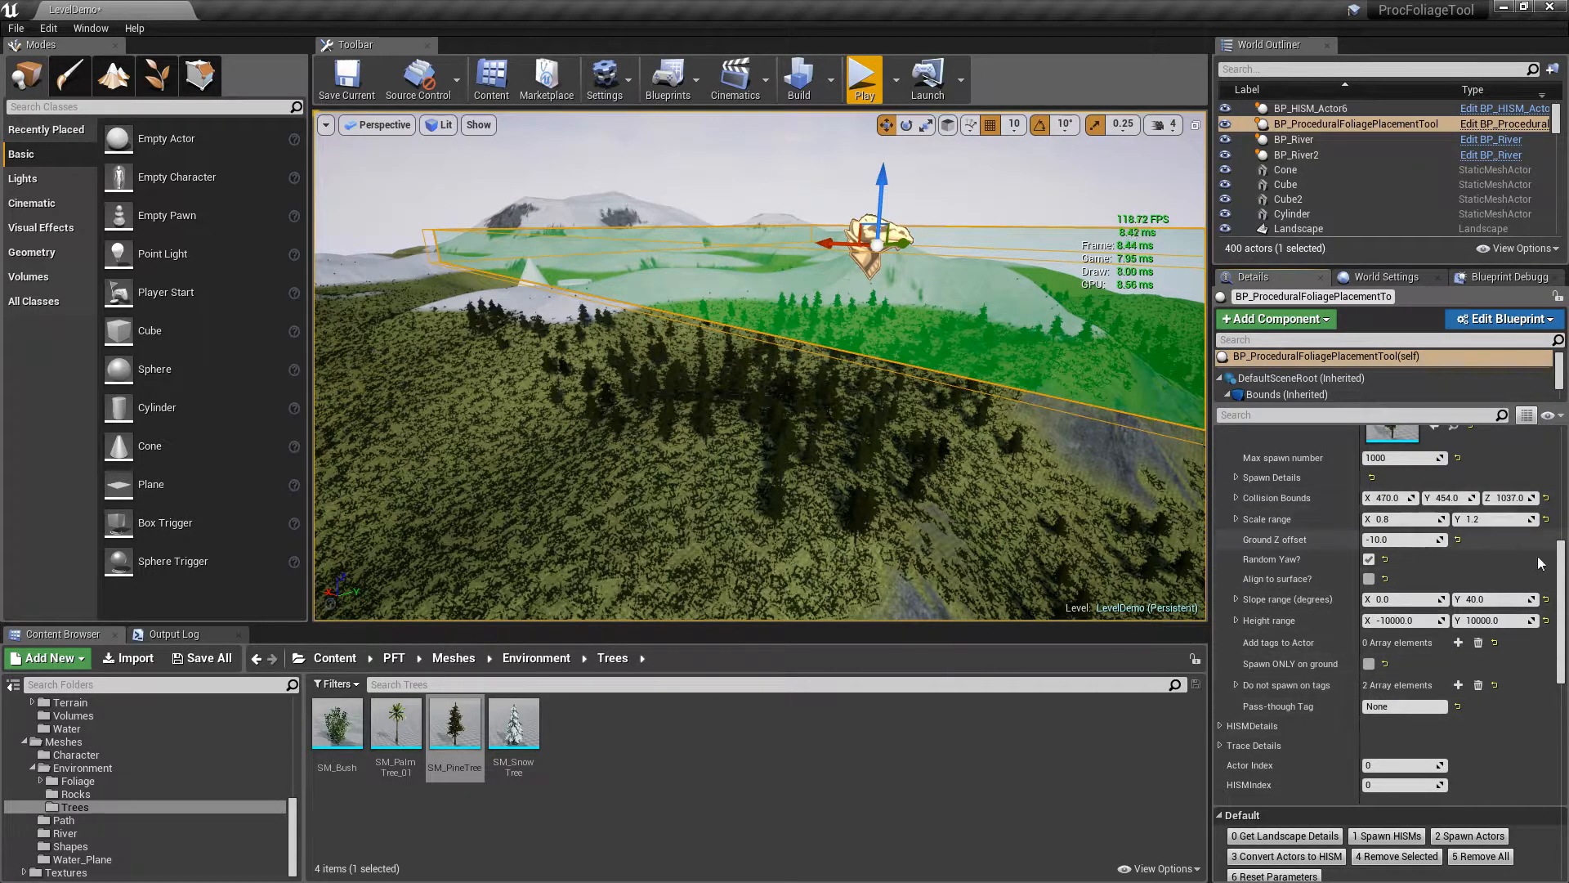
scroll(1389, 555, "up", 3)
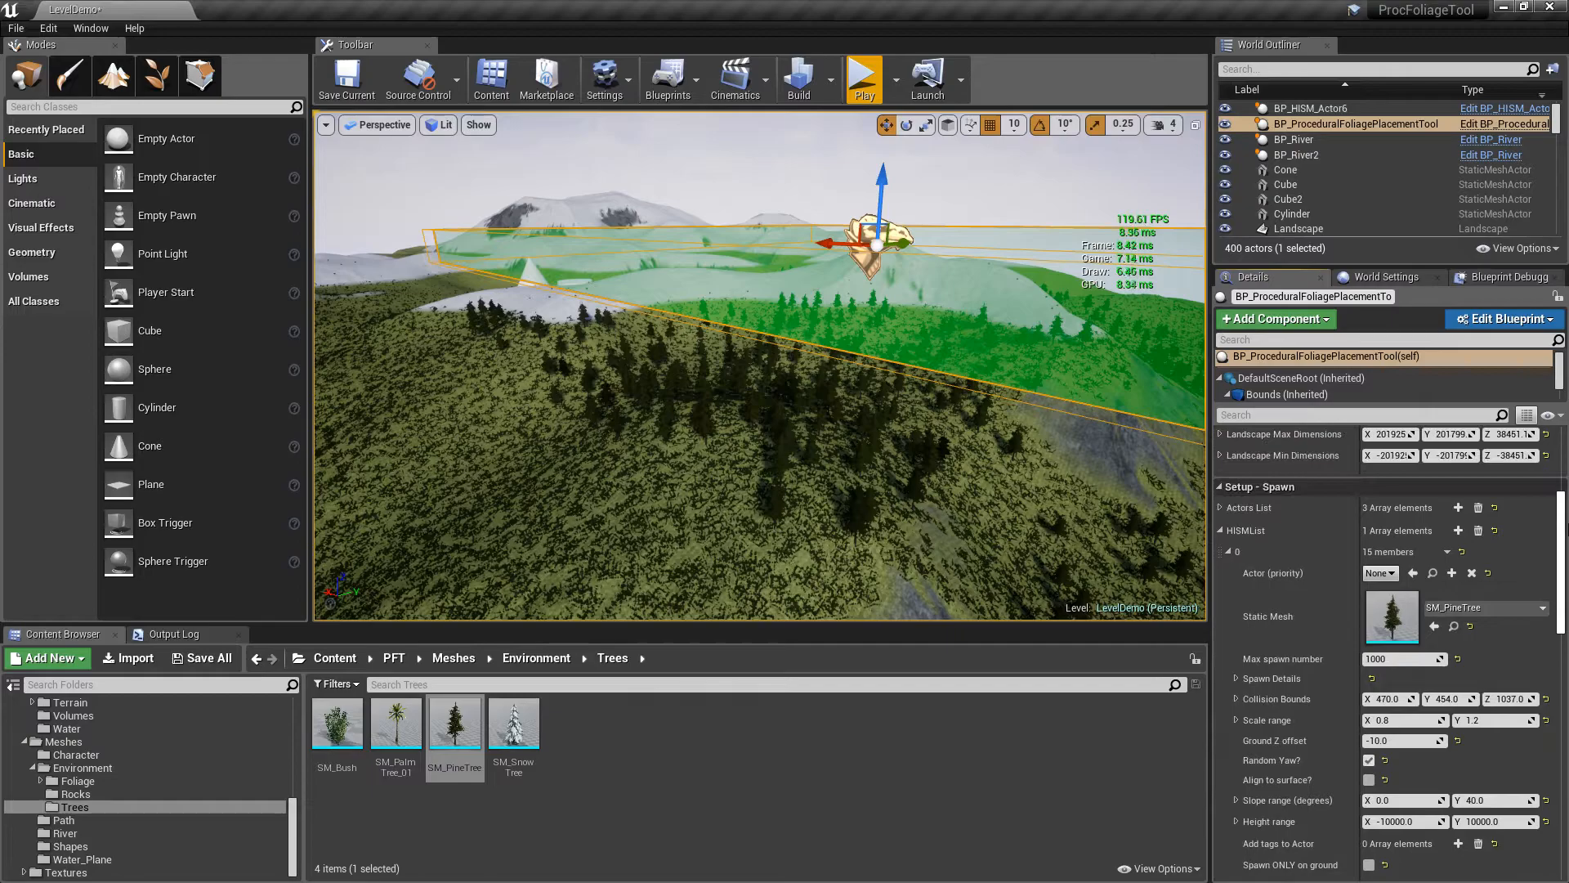
left_click(1221, 531)
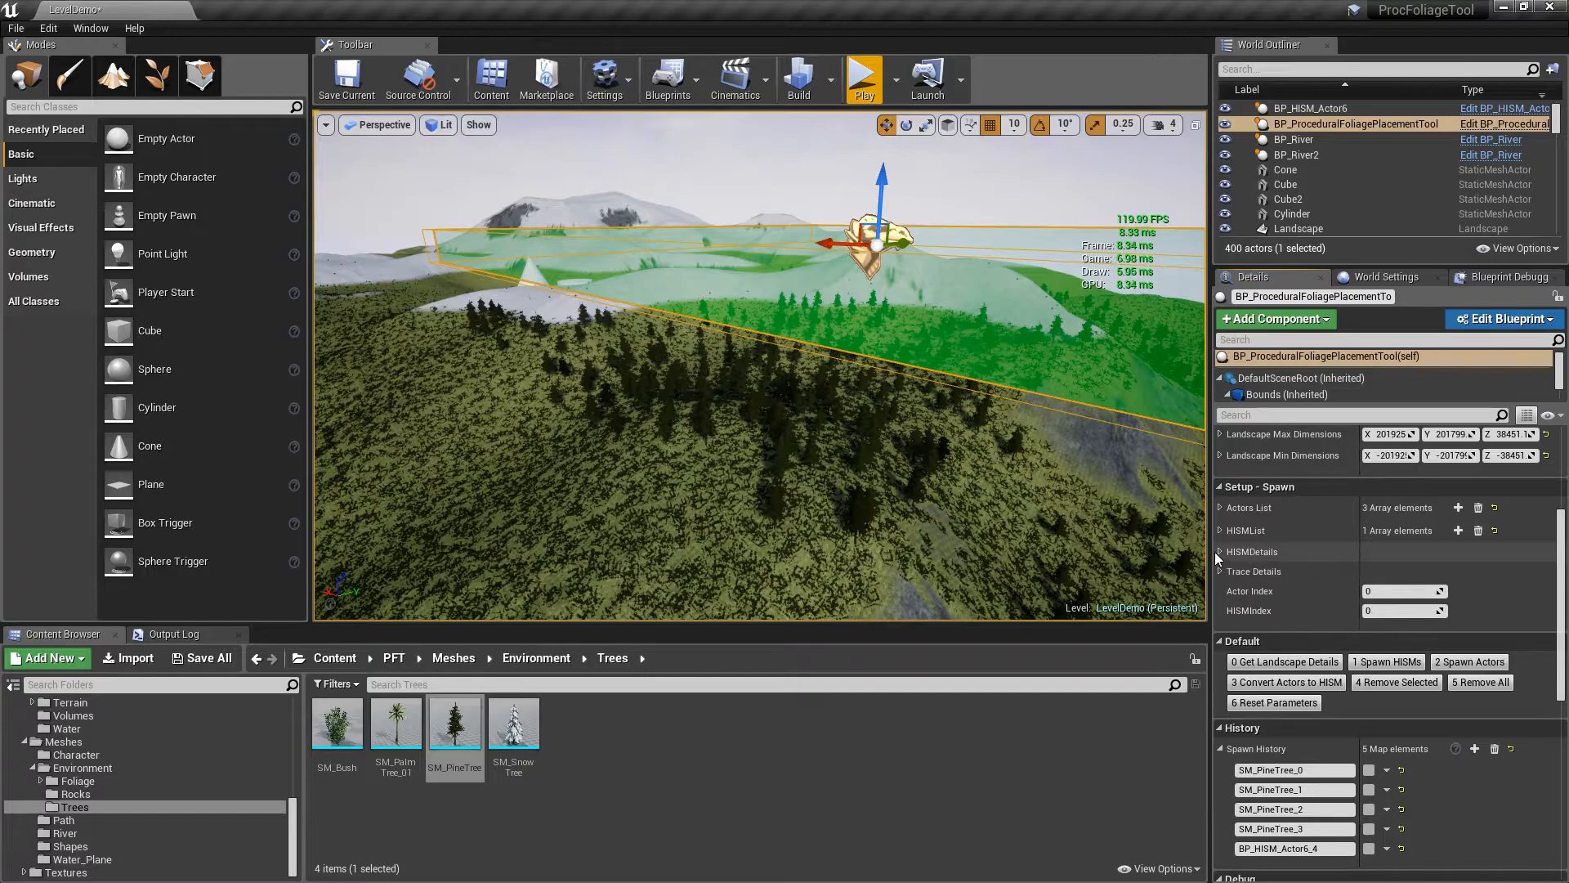
Expand the placement tool's HISMDetails, and select the spawned HISM actor to check its start and end cull distances
left_click(1219, 553)
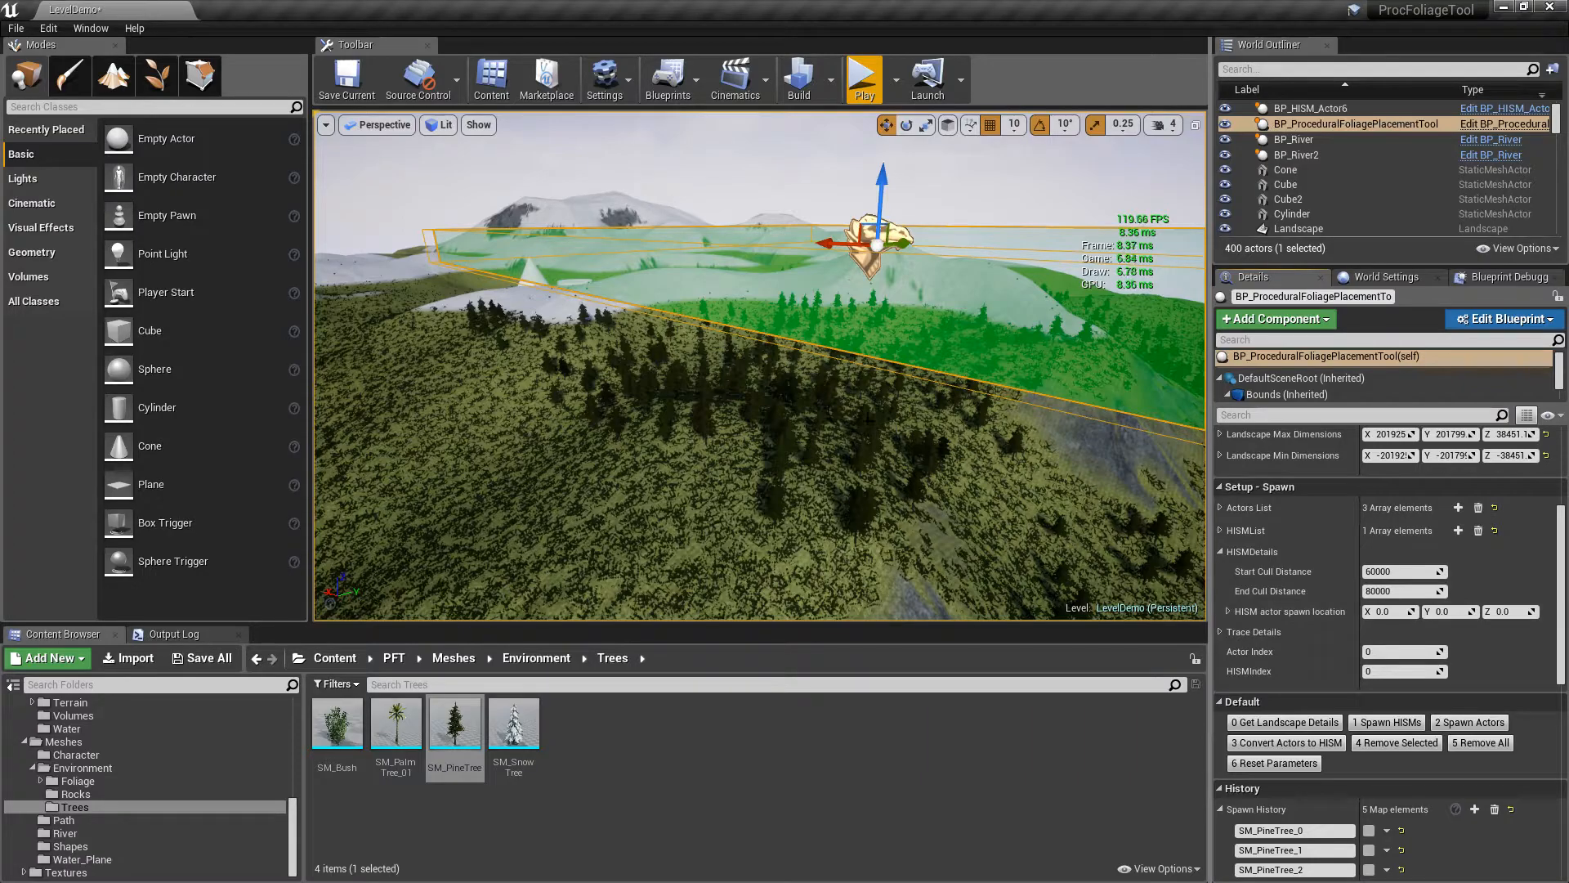
left_click(868, 420)
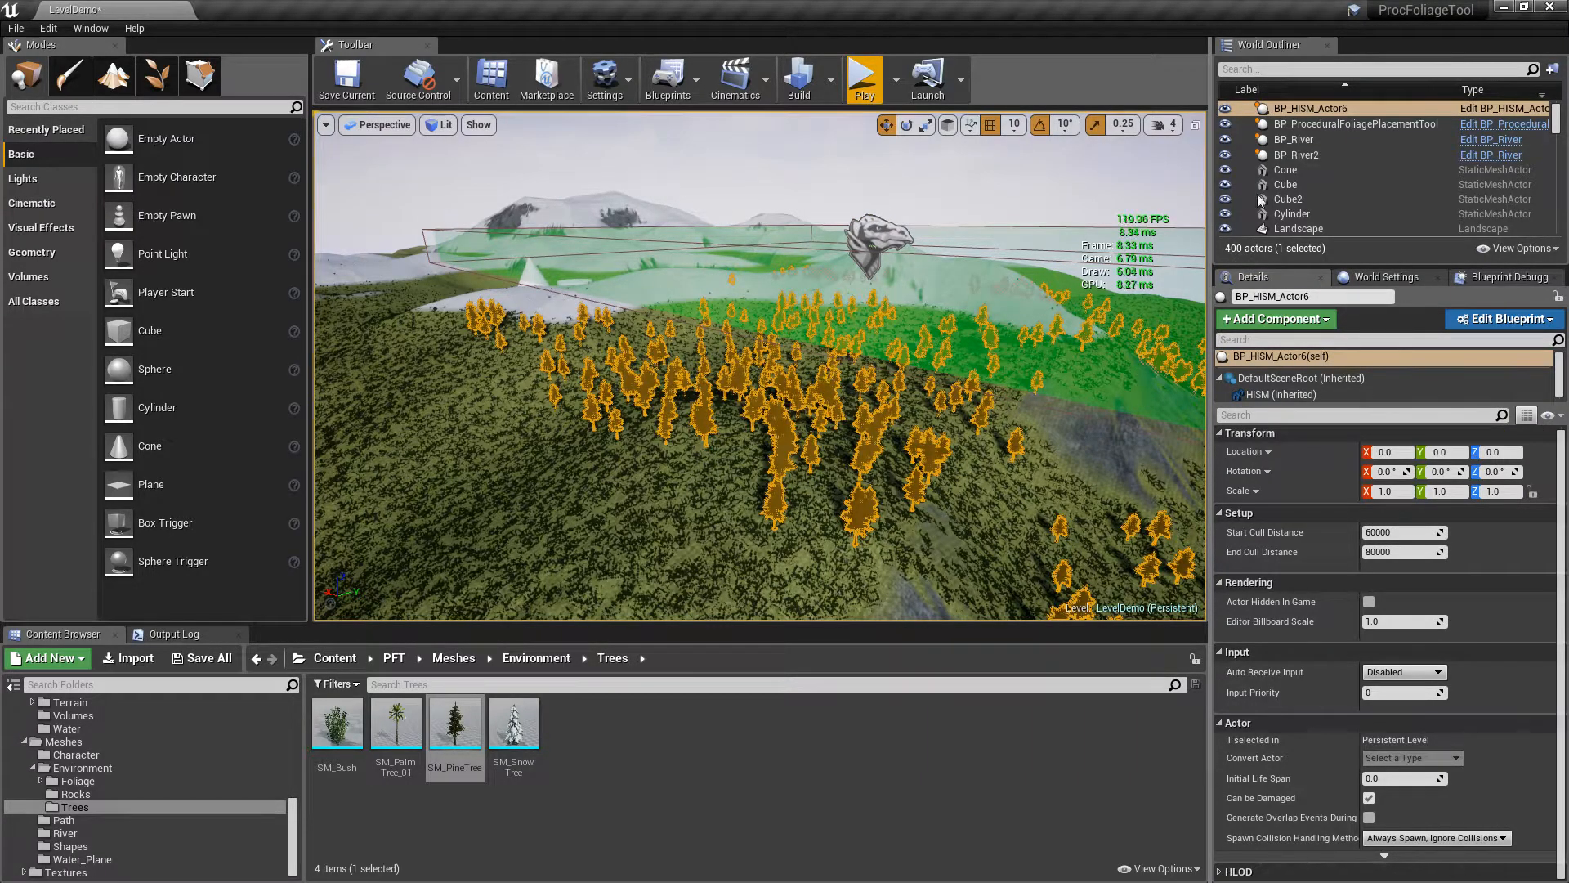
scroll(1319, 164, "up", 2)
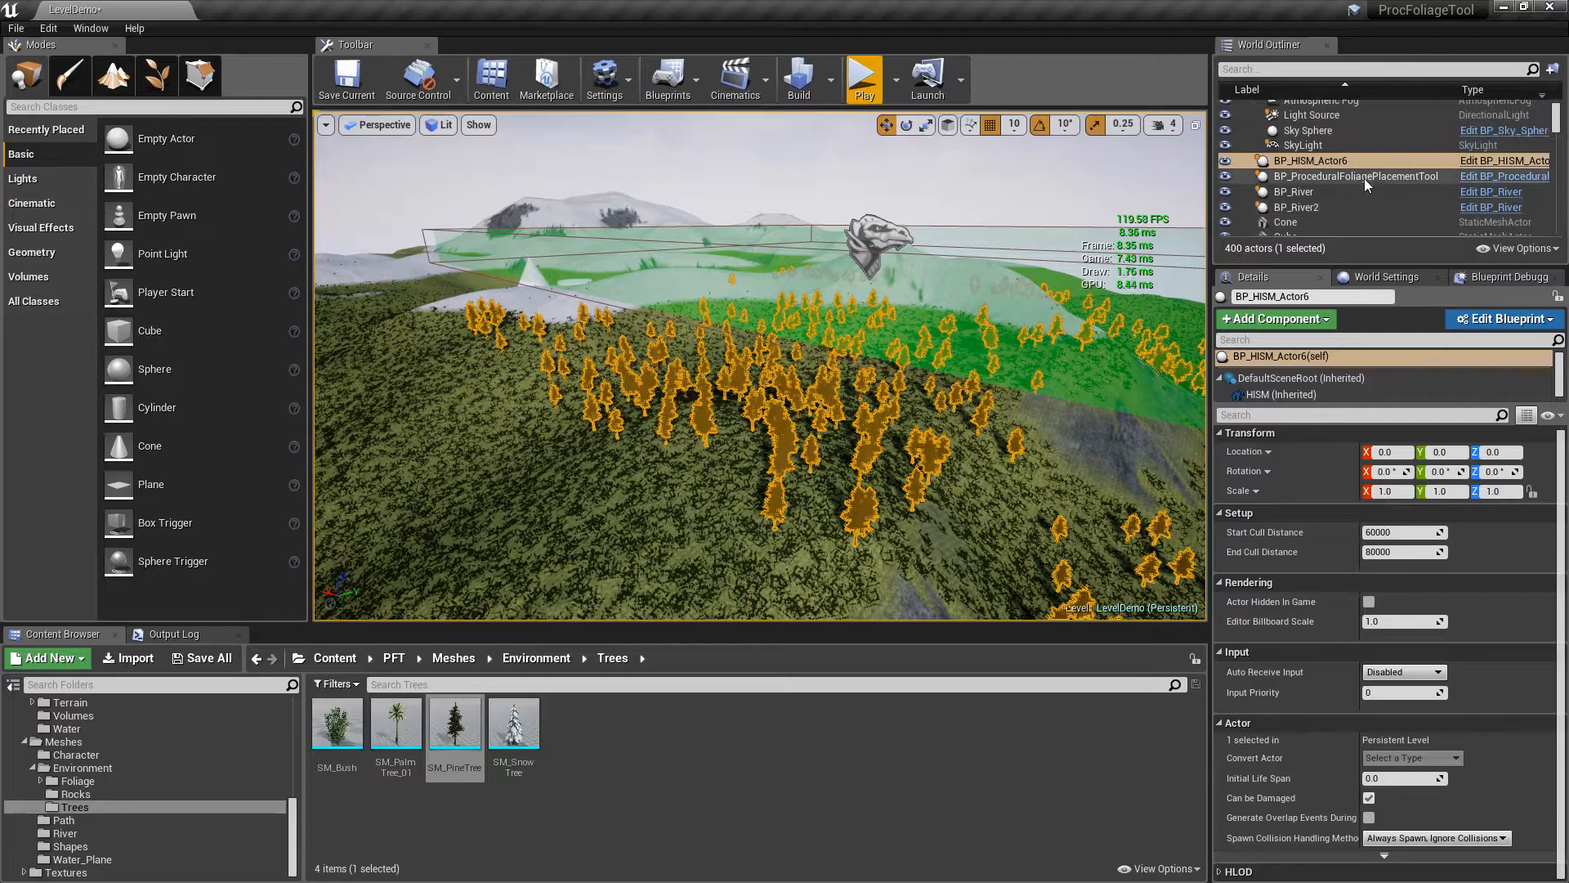
left_click(1319, 163)
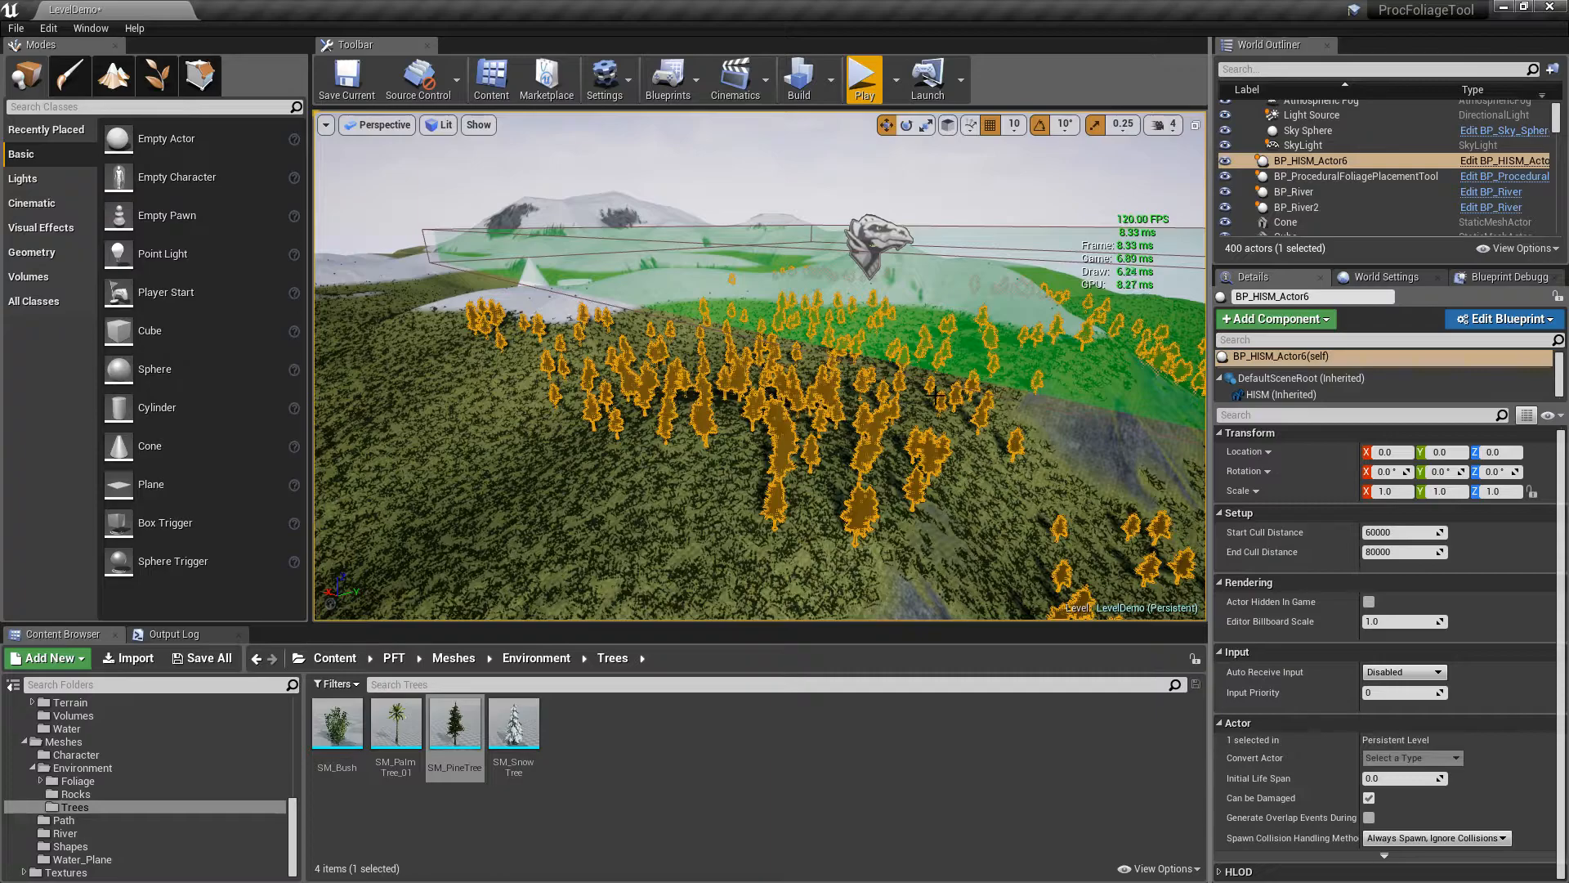
View the HISM pine trees from across the ridge, and return to the placement tool's cull distance settings
left_click(1108, 474)
right_click_drag(1108, 474, 866, 374)
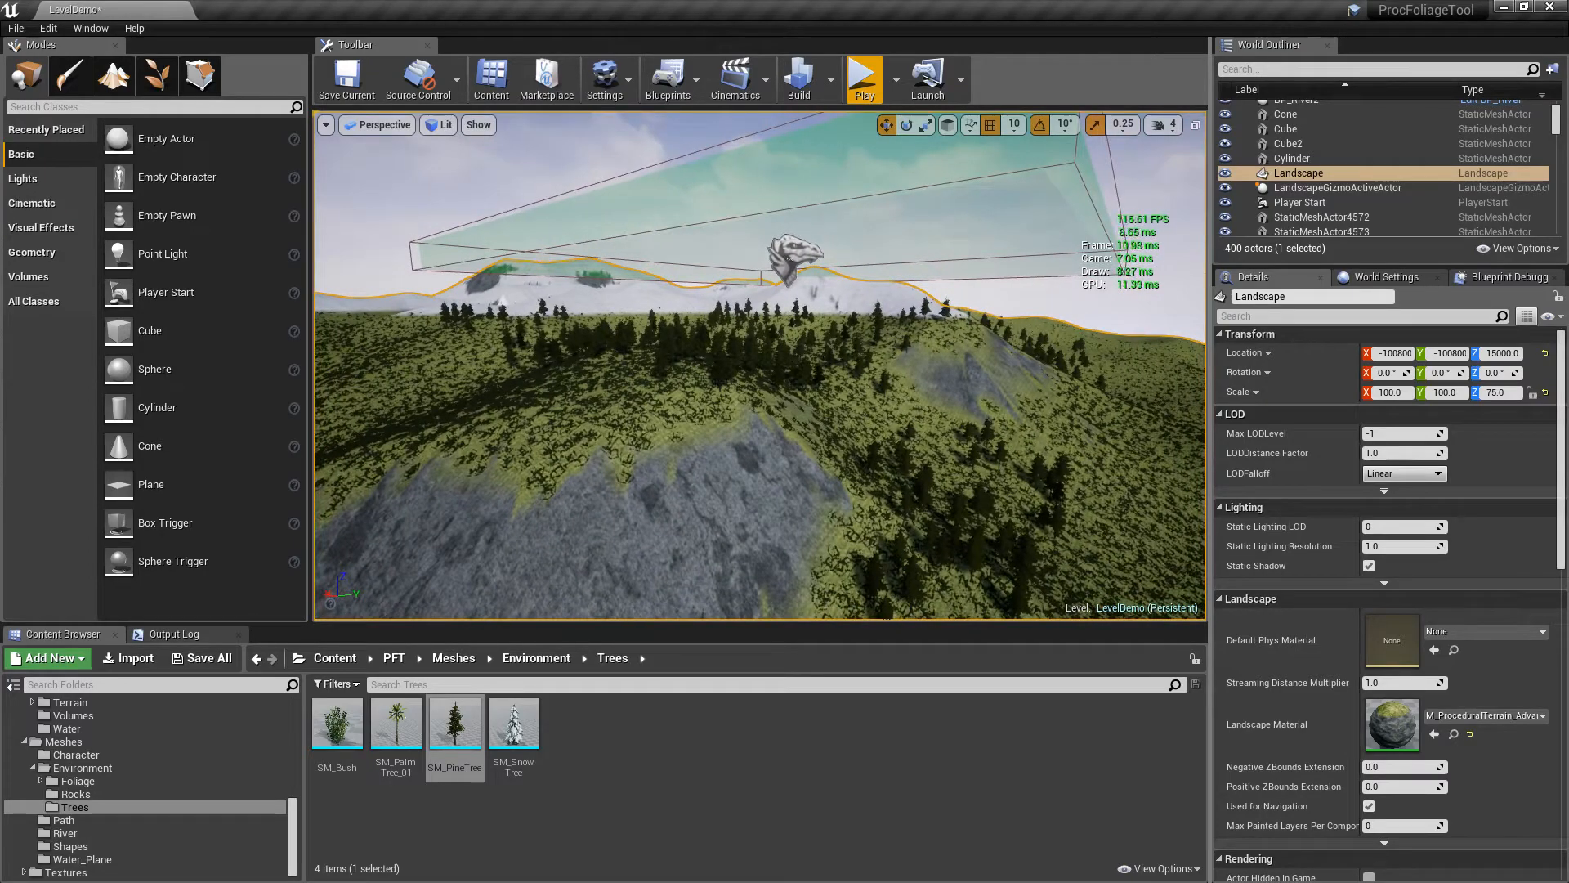
left_click(867, 374)
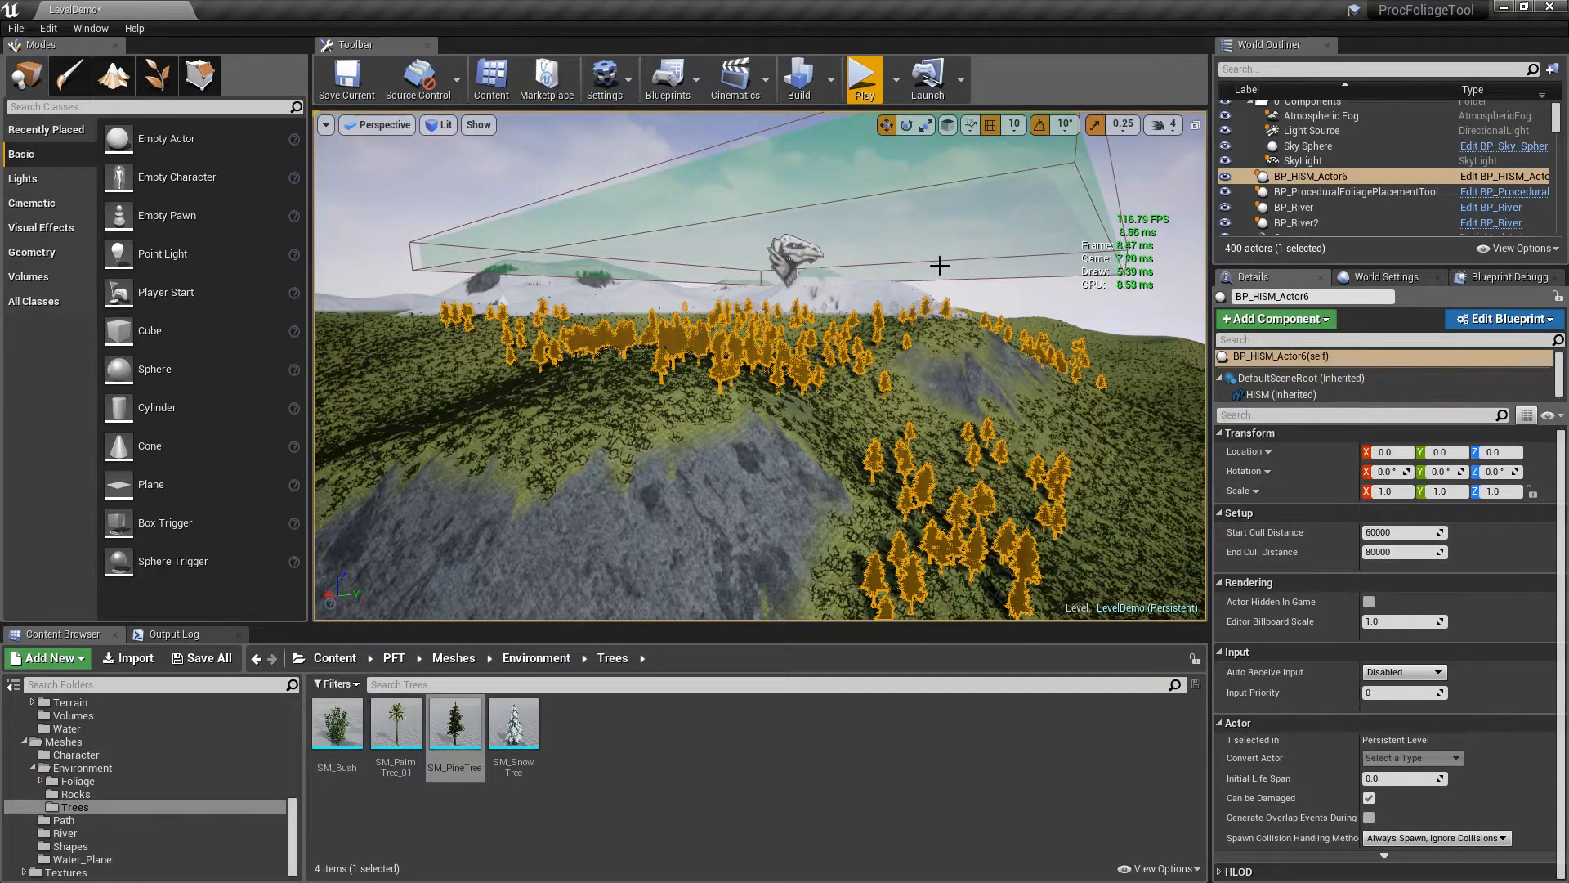
left_click(796, 249)
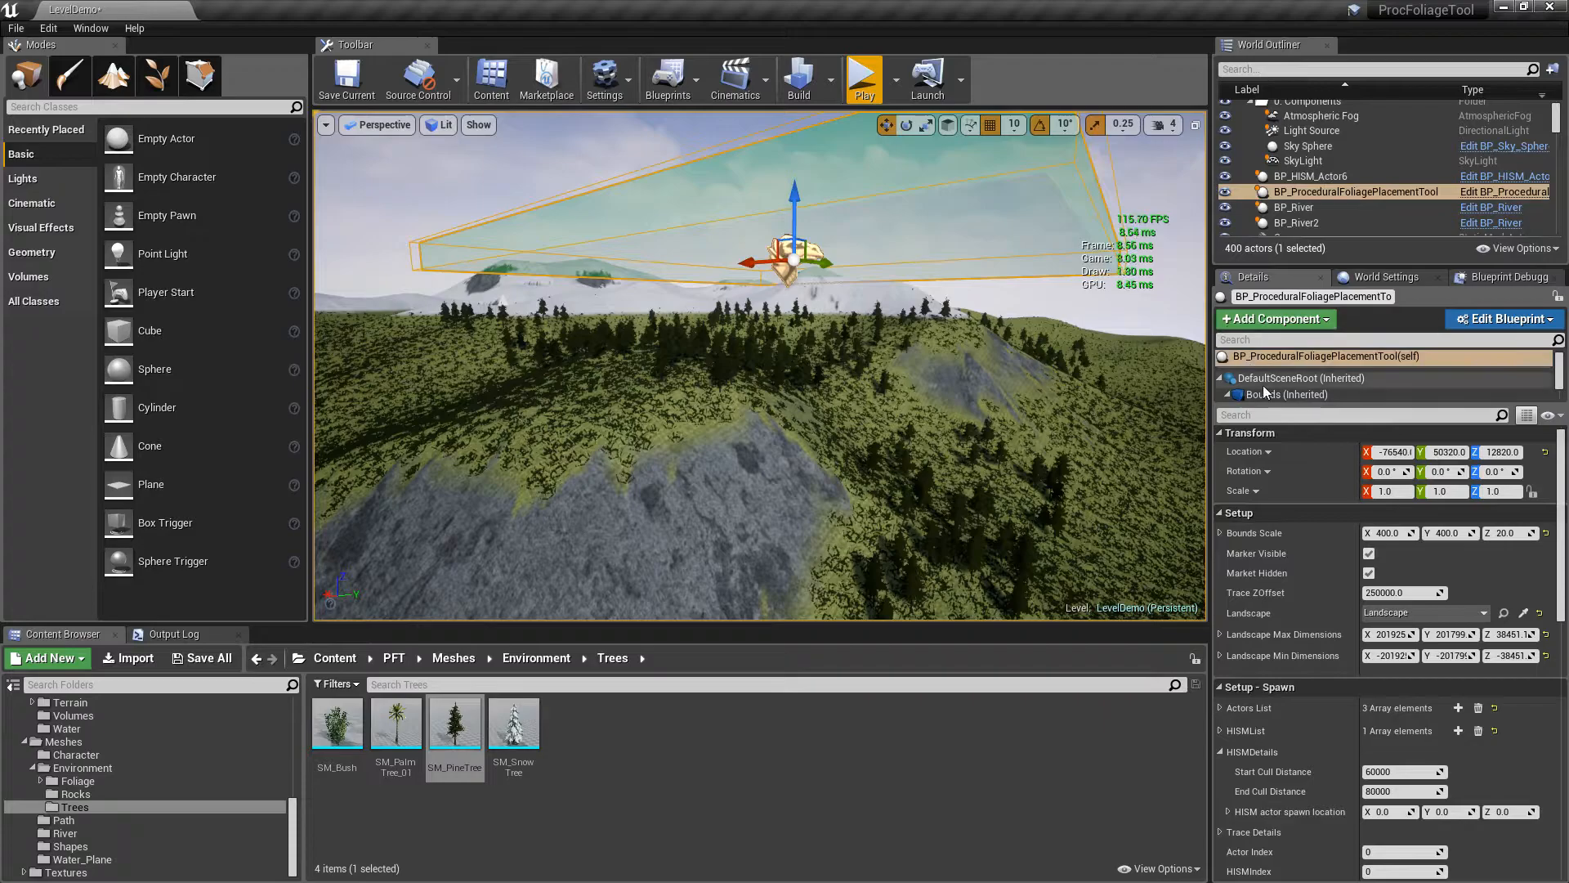
scroll(1350, 578, "down", 4)
scroll(1349, 578, "down", 1)
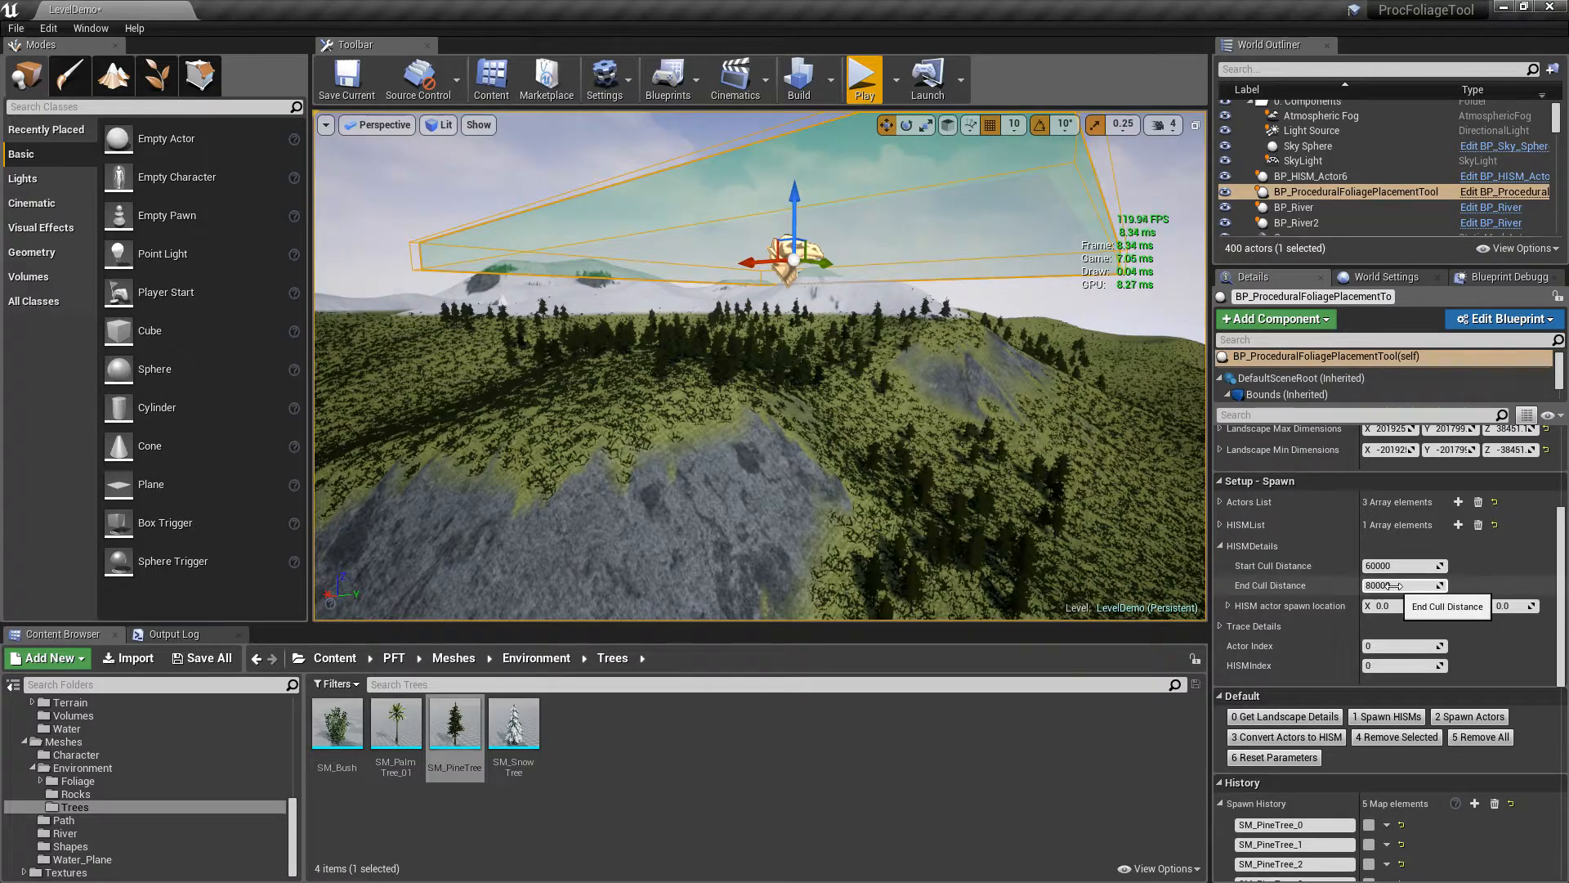
Select the HISM actor and examine where its pivot sits in the level relative to its pine tree instances
left_click(1035, 471)
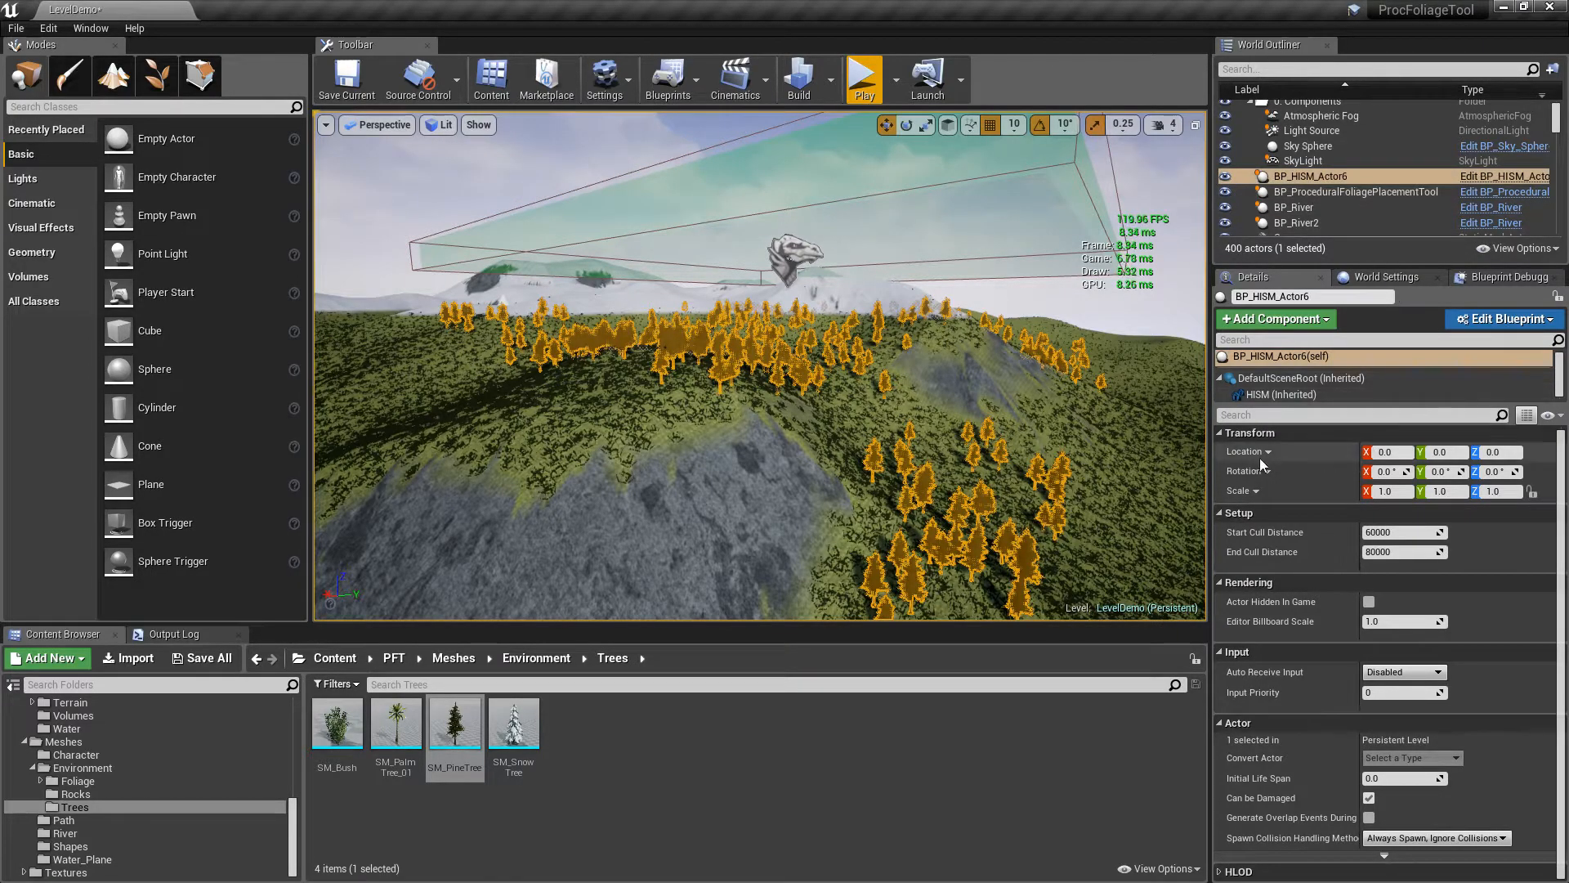
key("f")
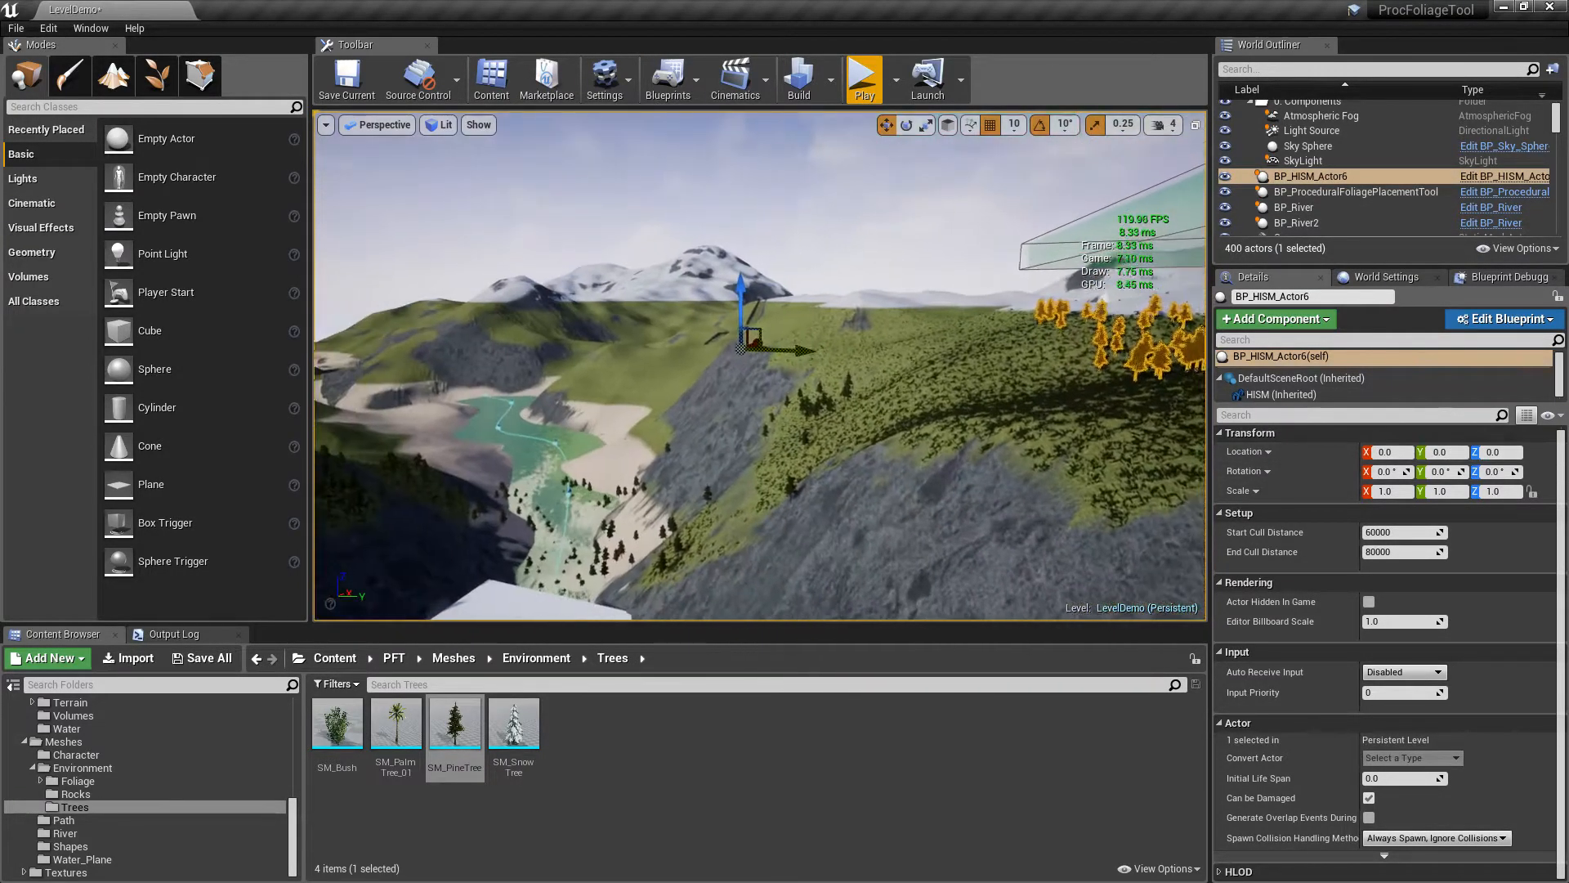
mouse_move(760, 296)
right_mouse_down()
mouse_move(964, 296)
mouse_move(759, 296)
right_mouse_up()
key("f")
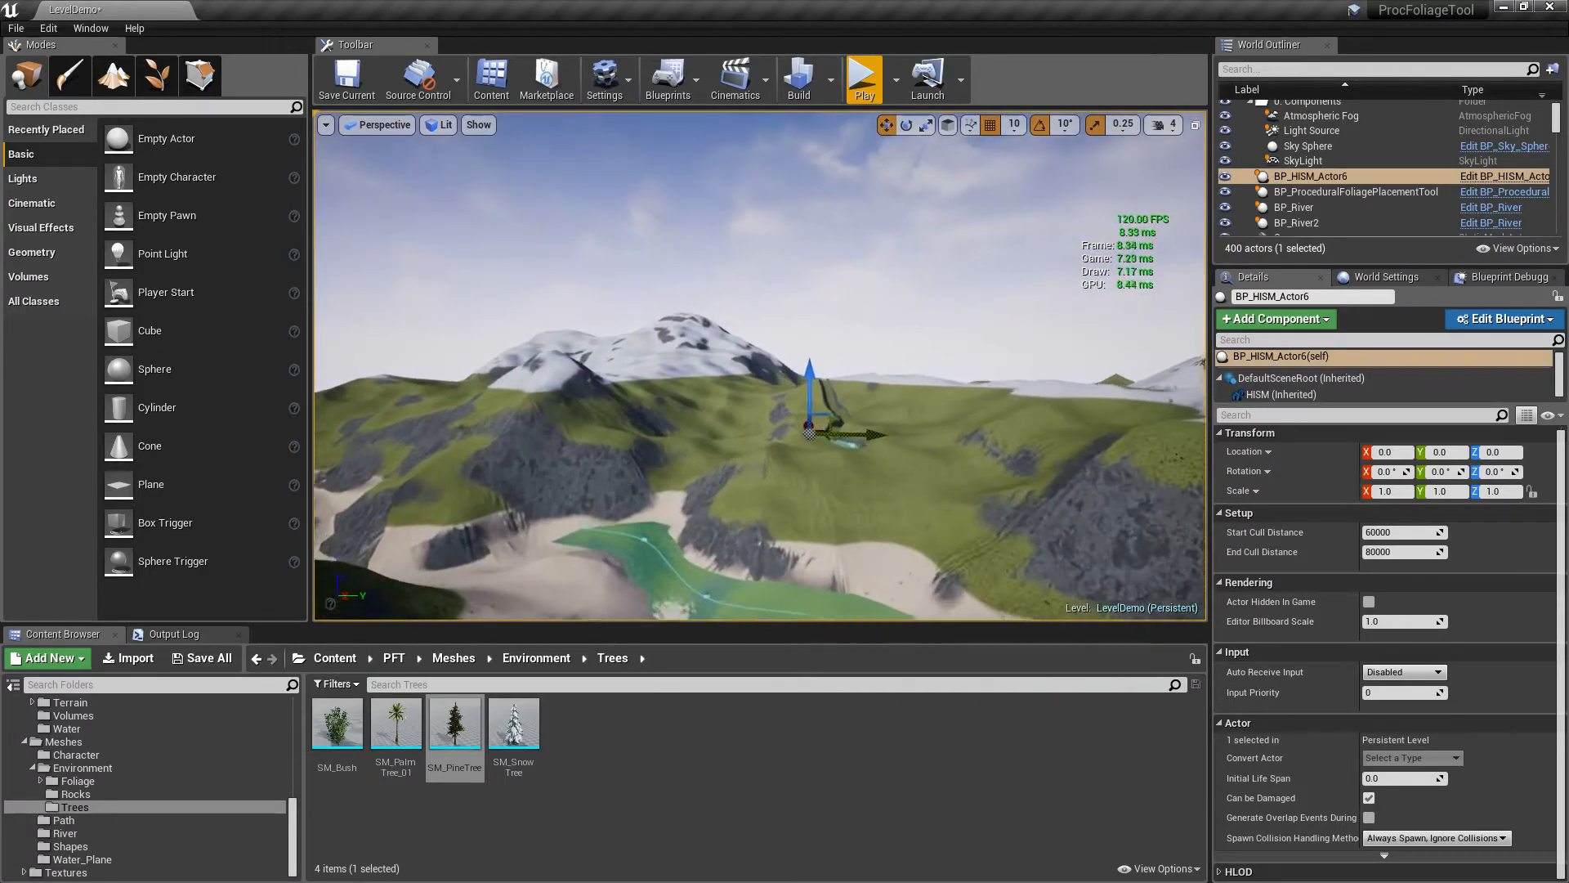
right_click_drag(760, 365, 673, 295)
right_click_drag(759, 365, 450, 313)
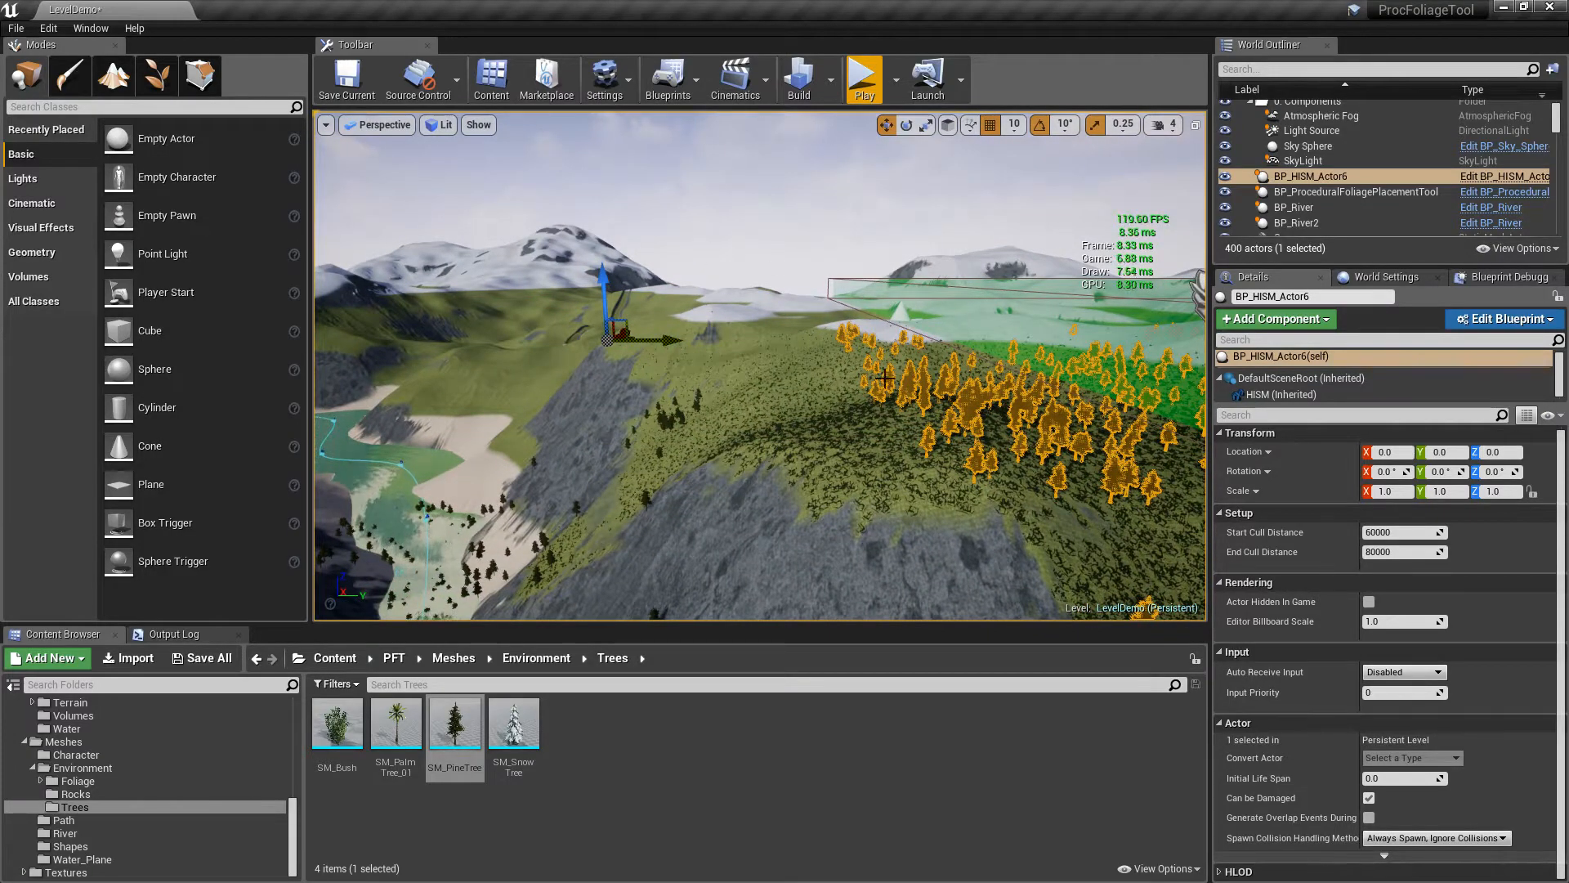
key("f")
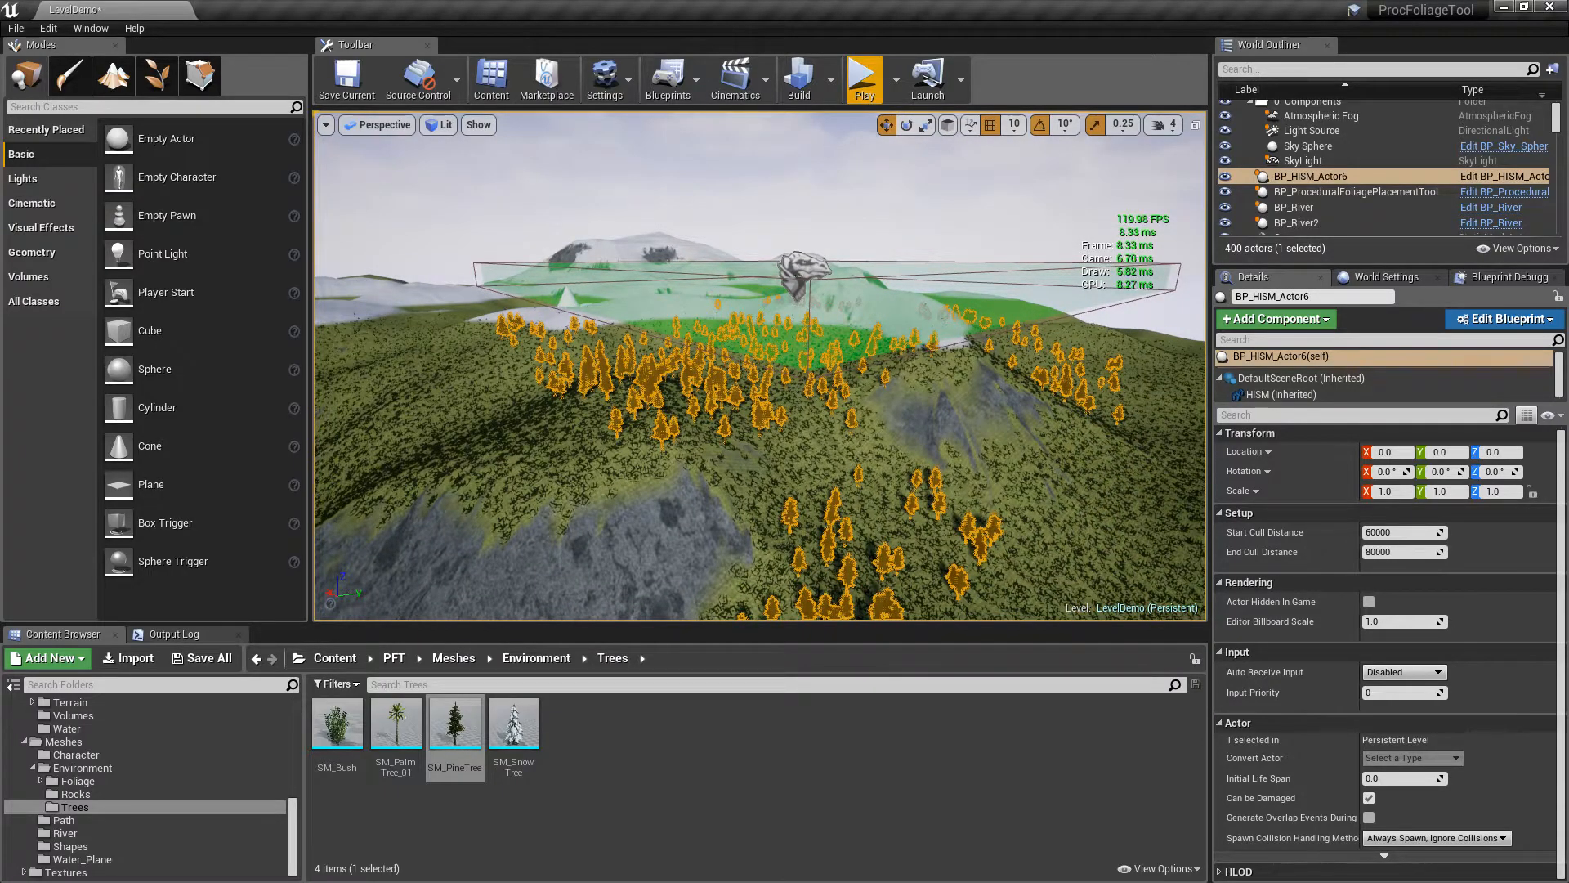
right_click_drag(761, 365, 654, 366)
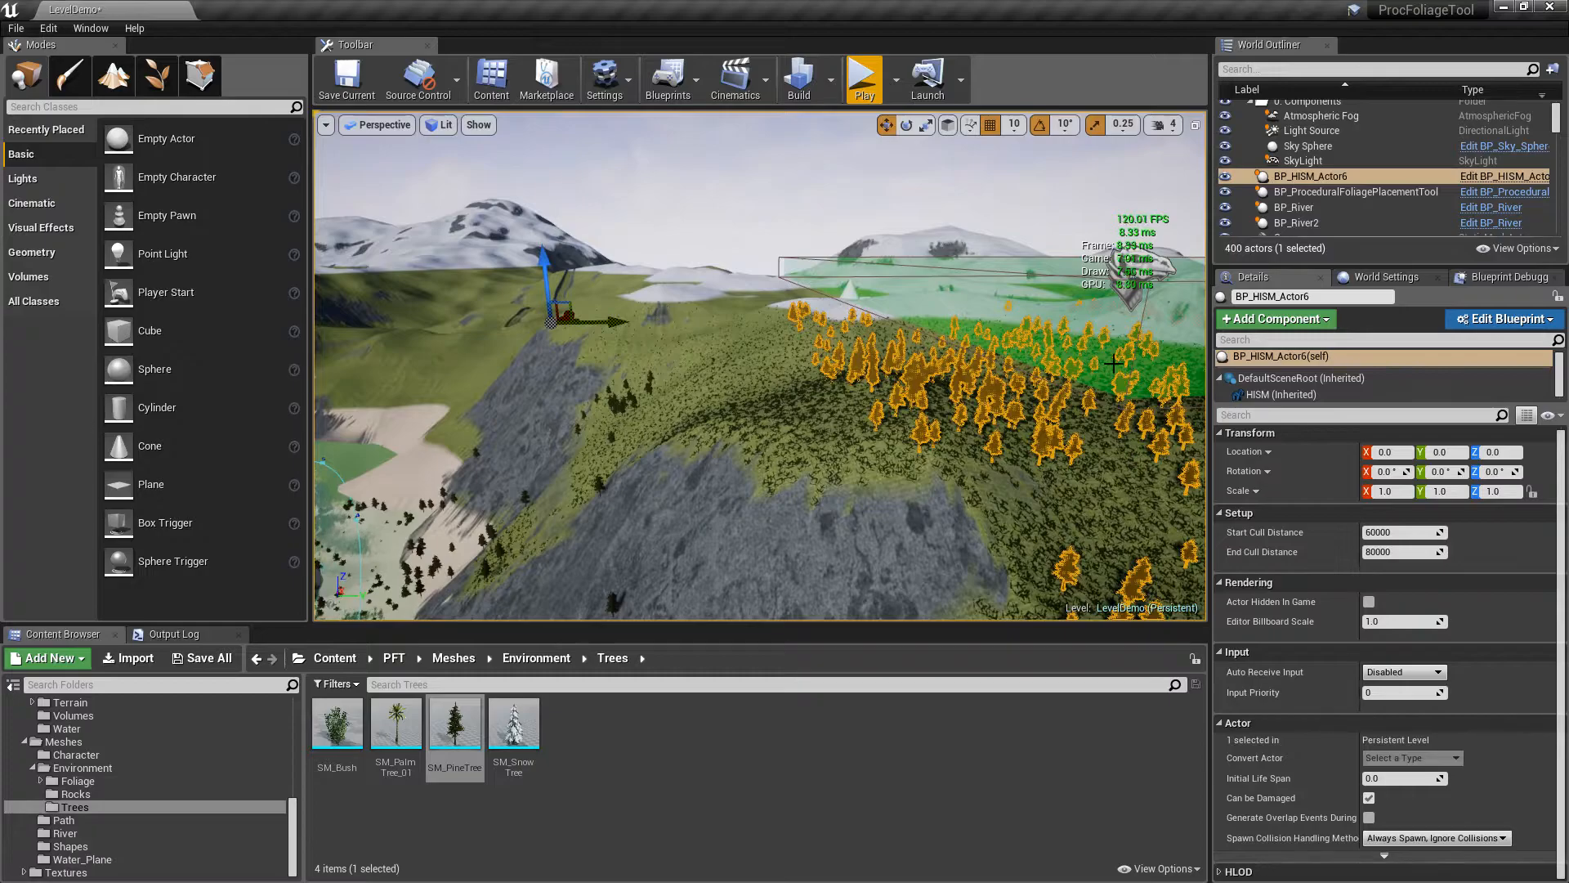
Reselect the placement tool, review its HISM actor spawn location, and expand Trace Details in place of HISMDetails
left_click(1136, 307)
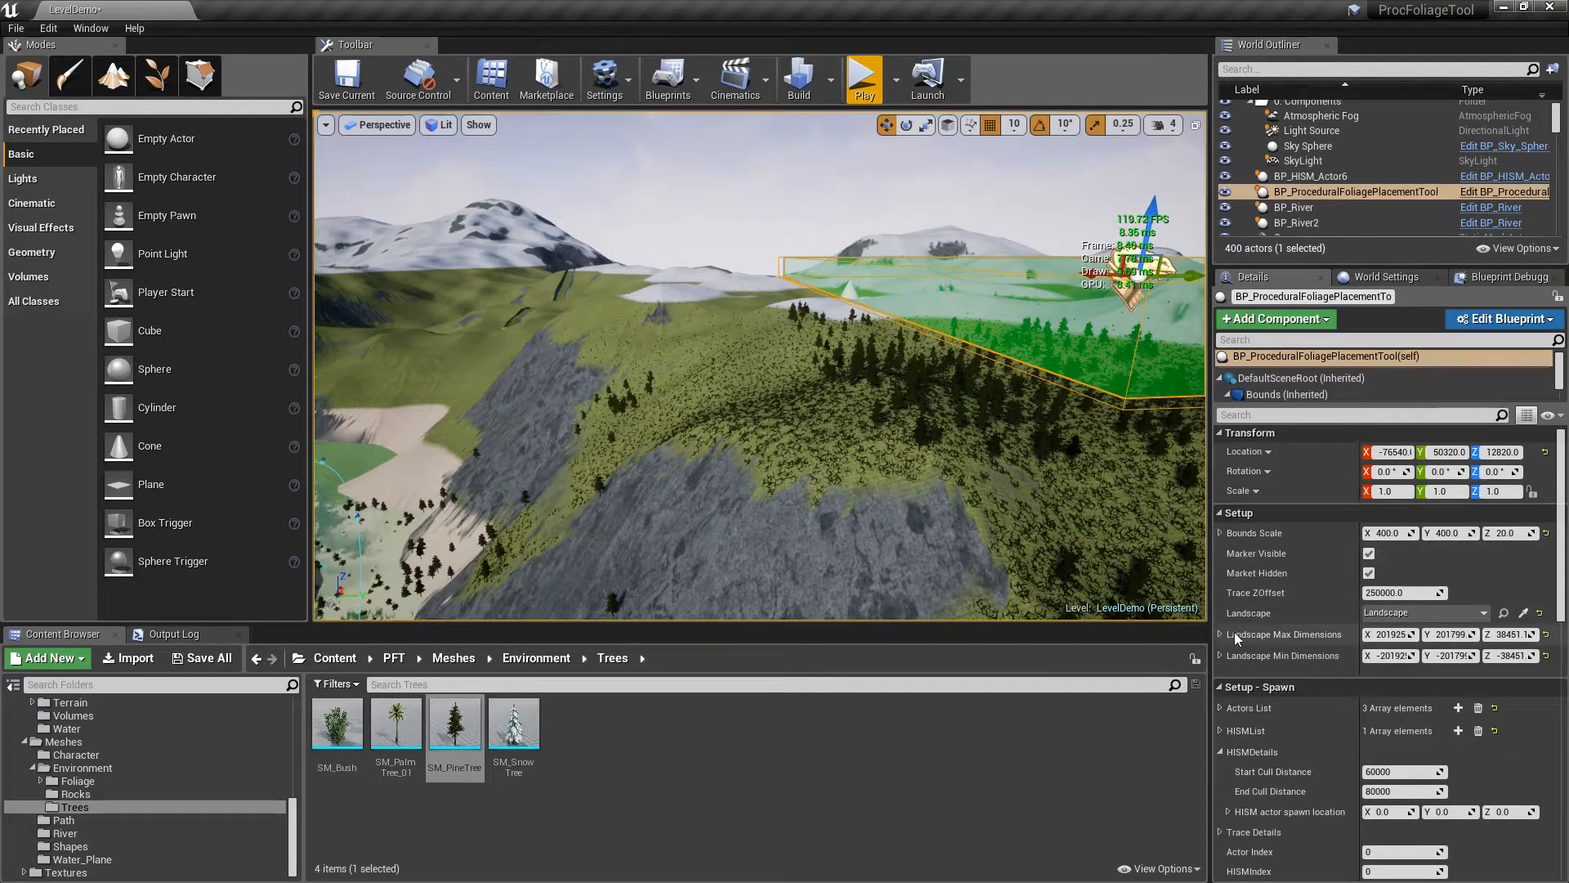
scroll(1280, 635, "down", 4)
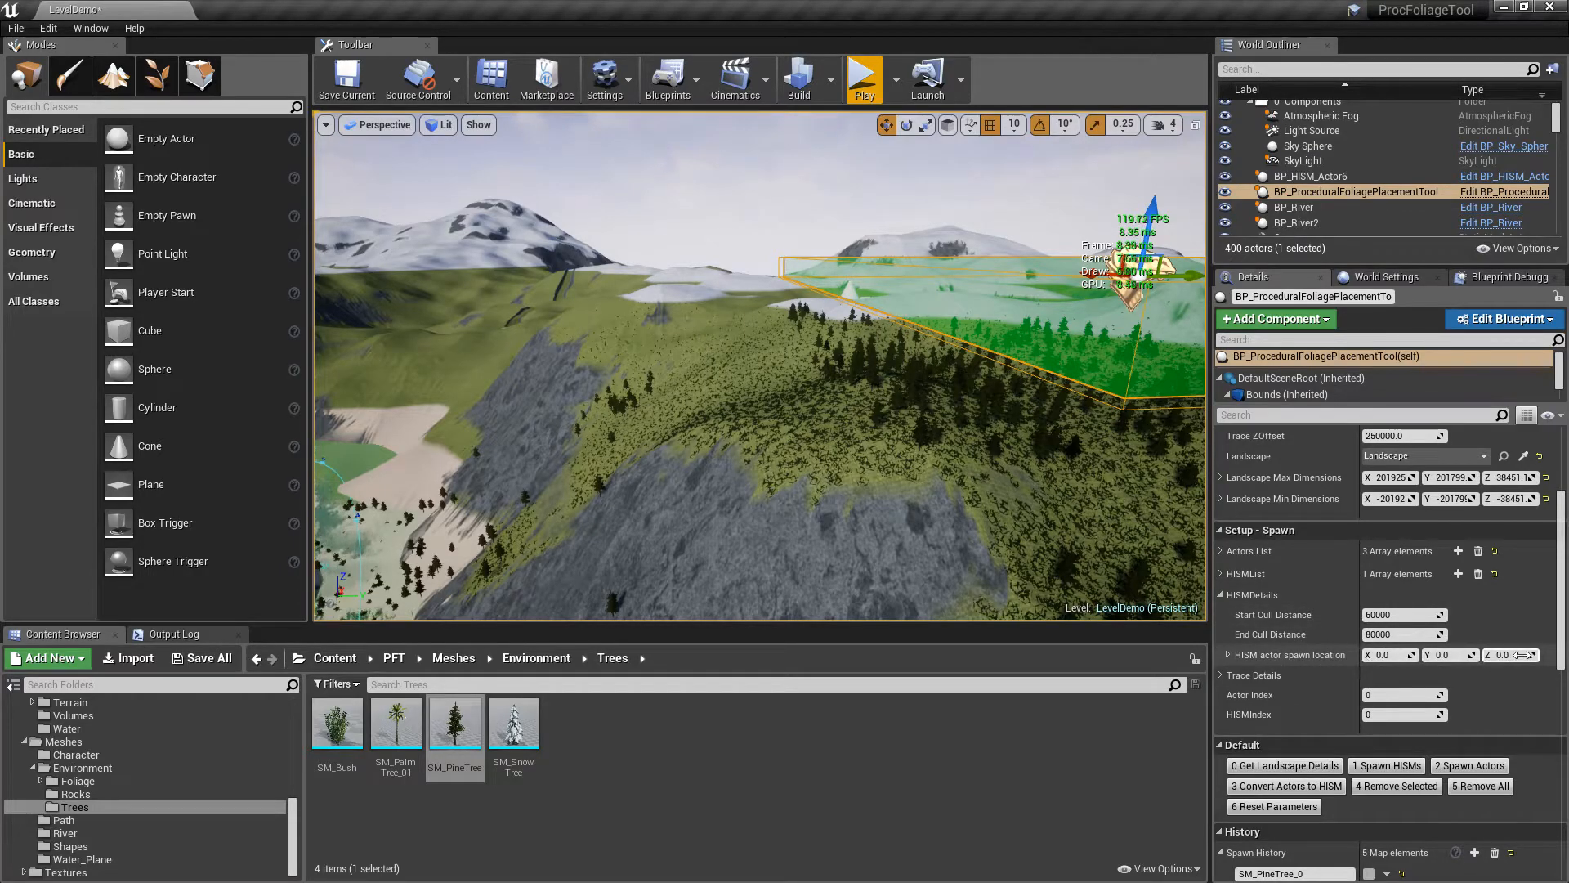
left_click(1221, 596)
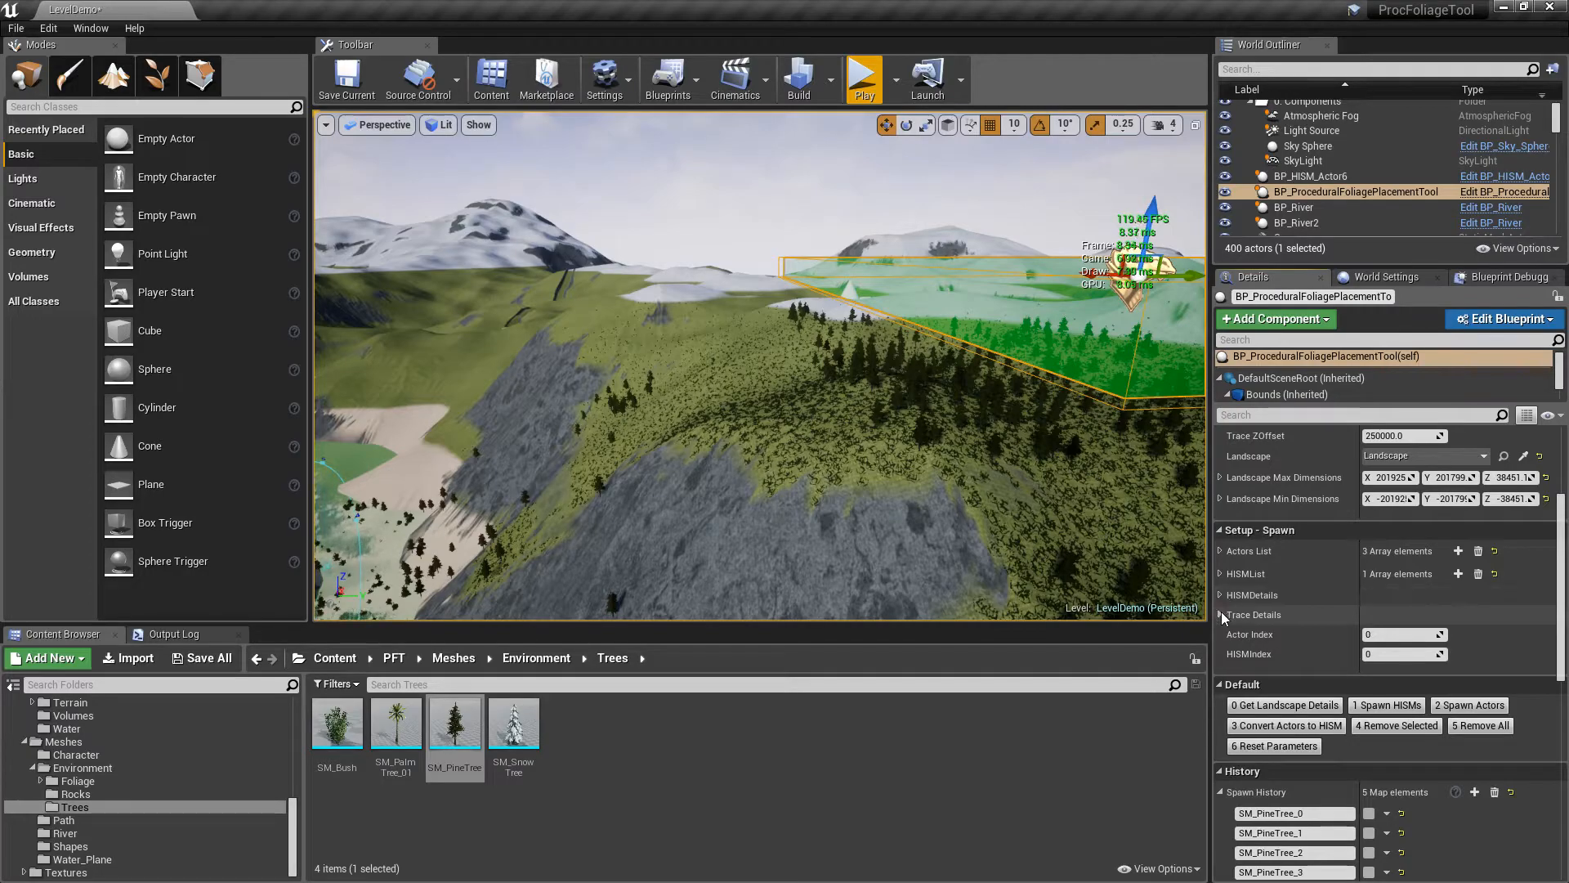
left_click(1221, 616)
Remove all spawned foliage and raise the placement tool well above the hills, with HISMDetails collapsed
right_click_drag(1047, 392, 1128, 404)
key("d")
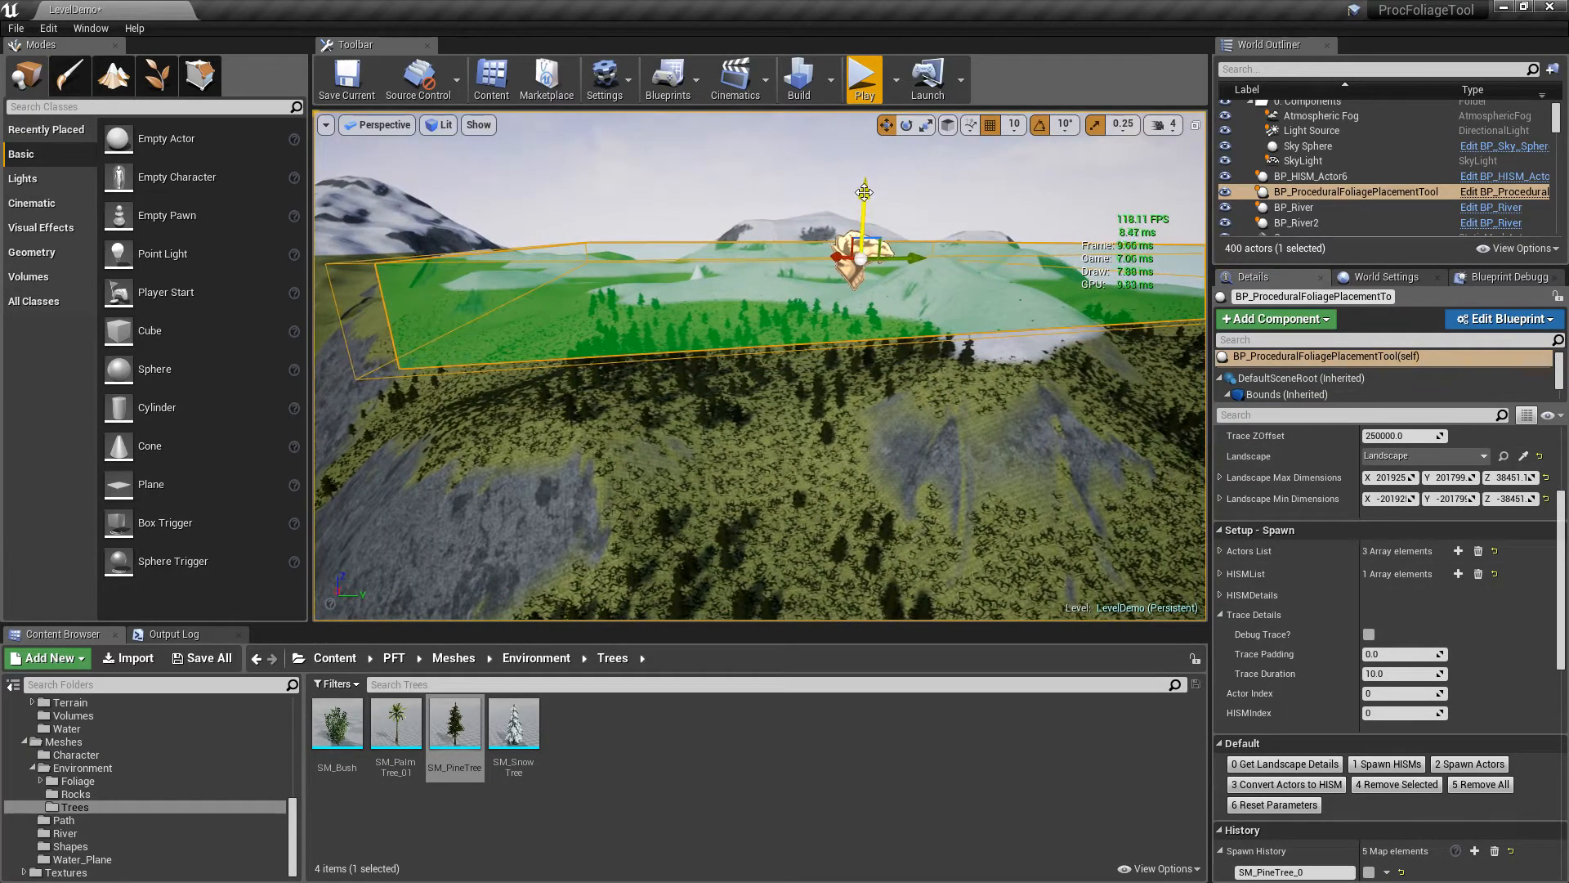
left_click(1481, 785)
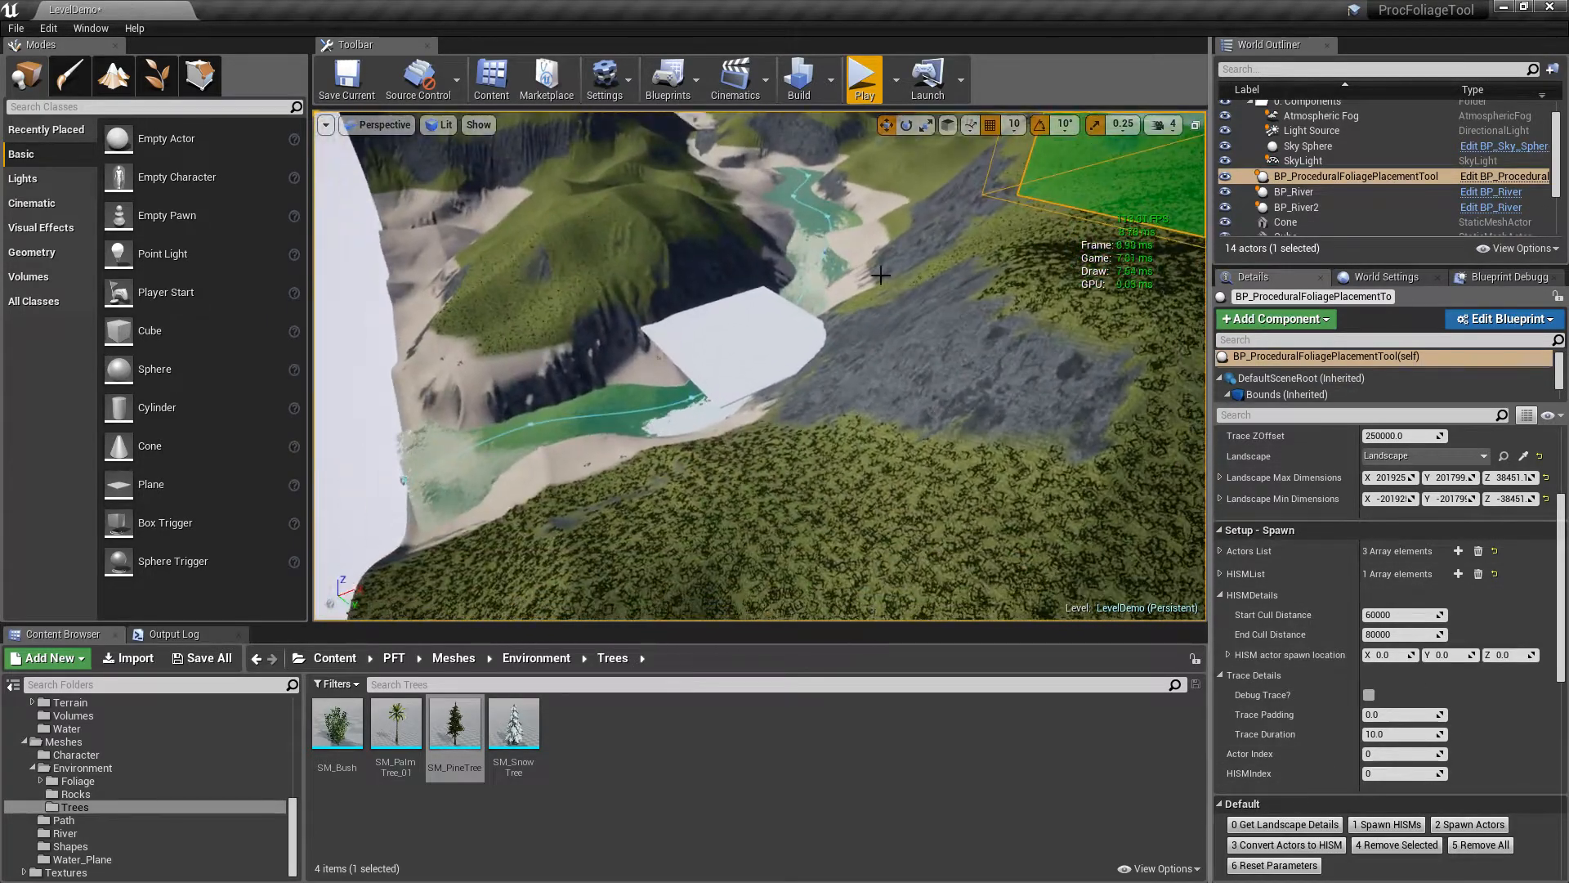
key("f")
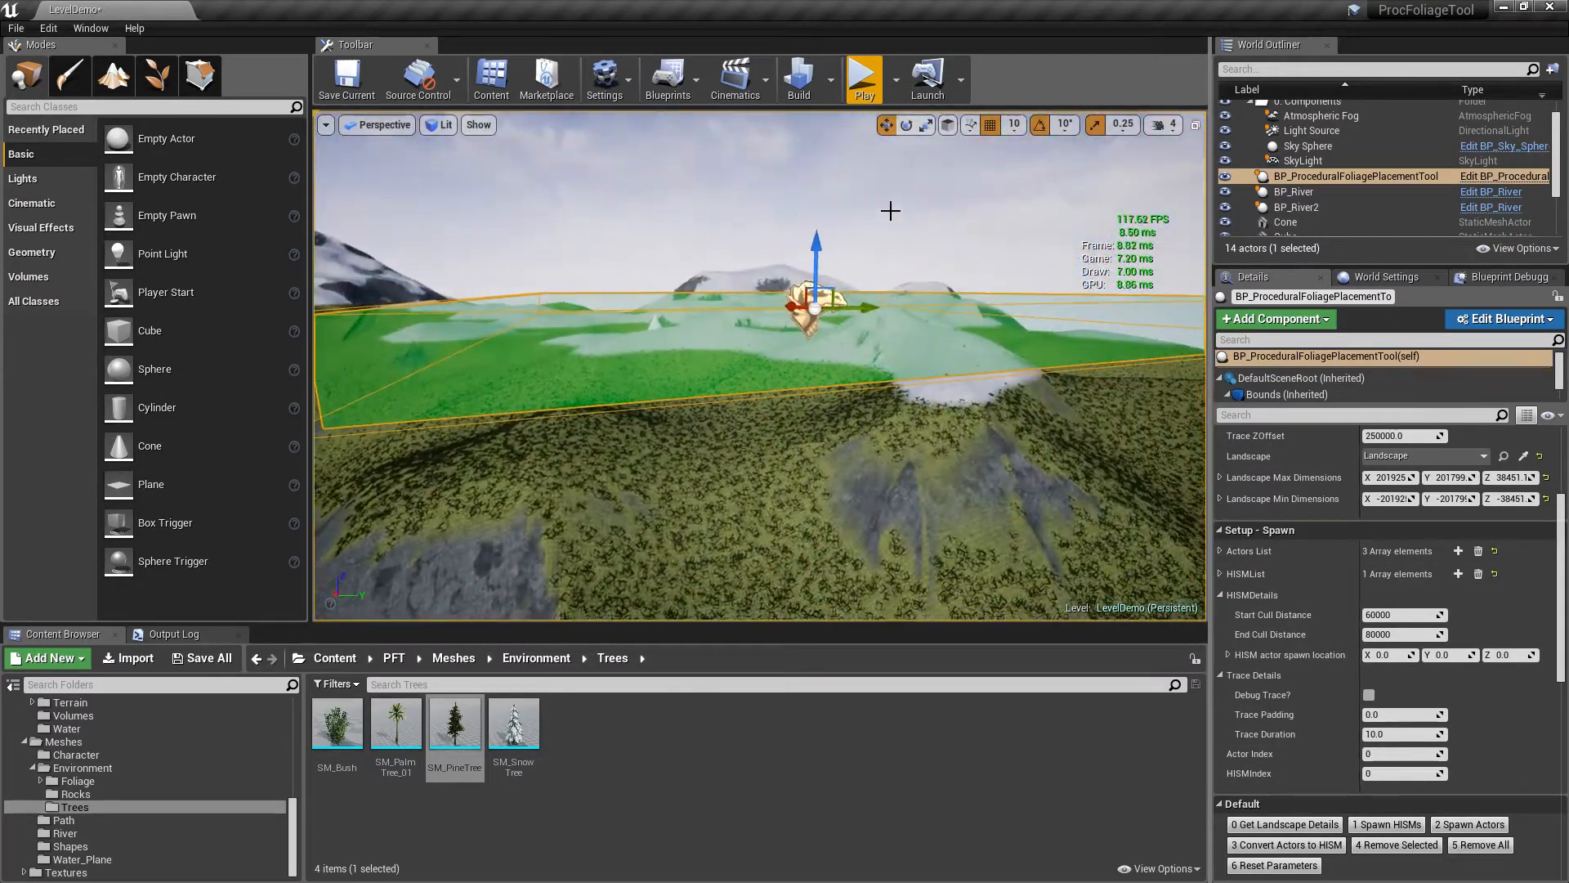
left_click_drag(819, 252, 819, 164)
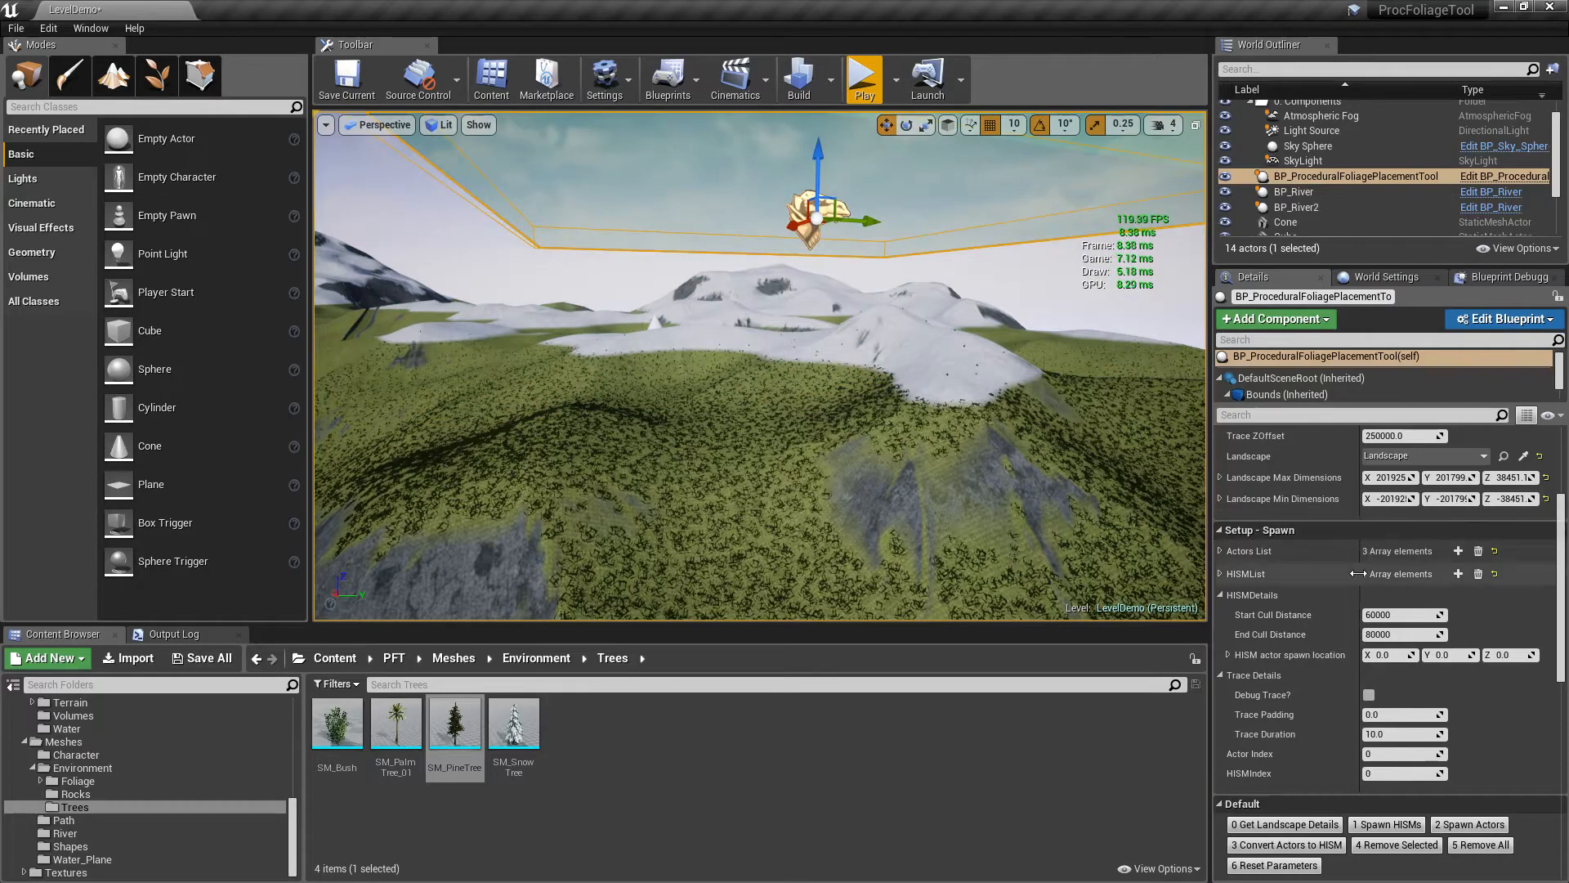
left_click(1220, 595)
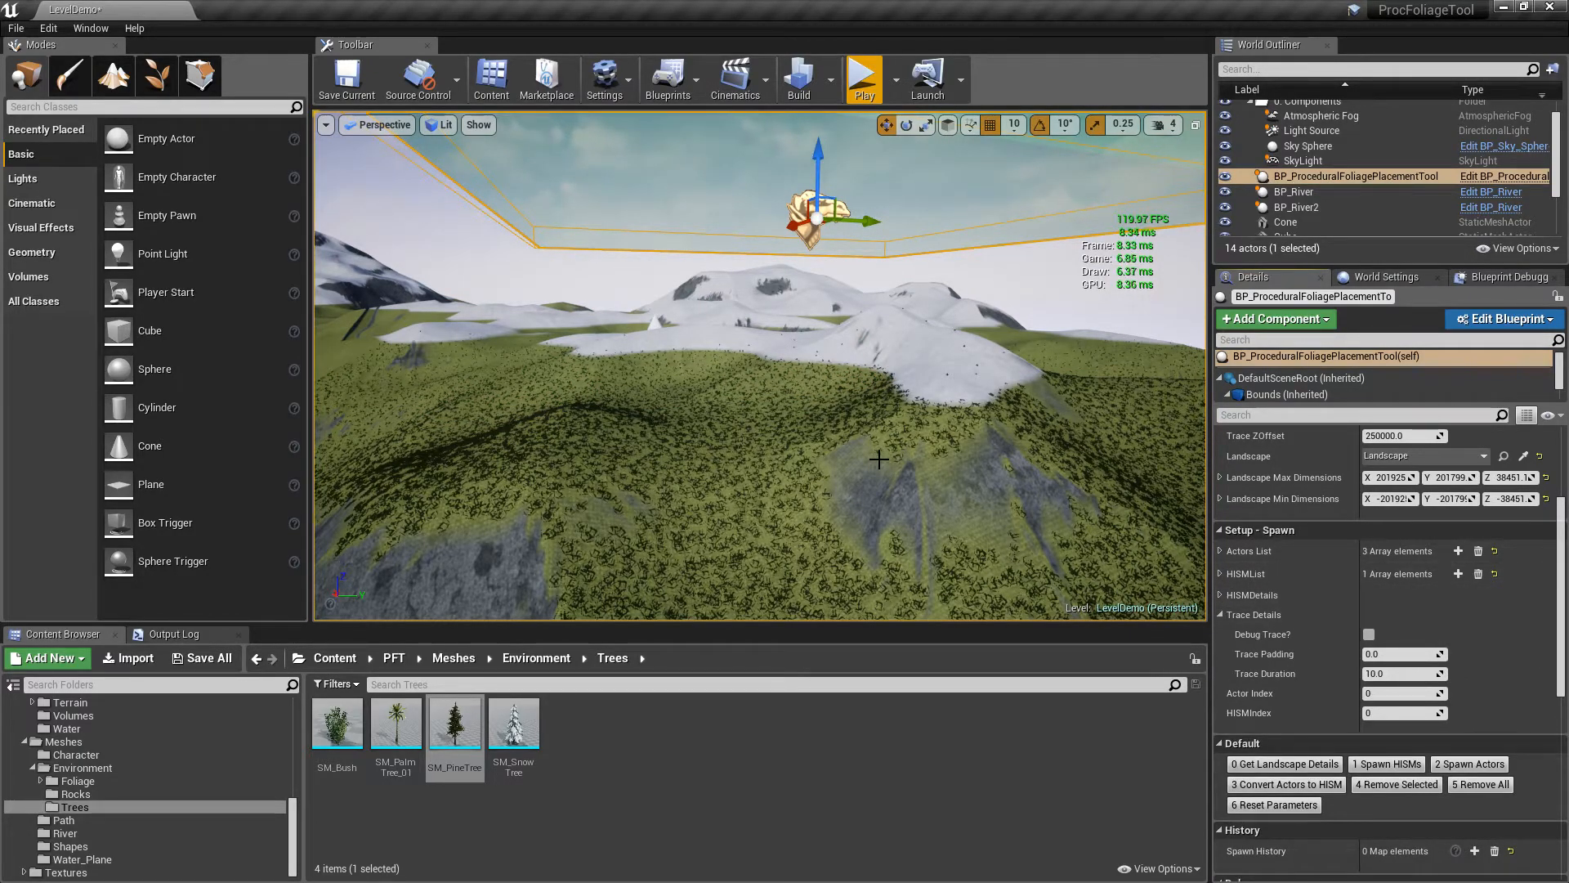
left_click_drag(883, 320, 879, 356)
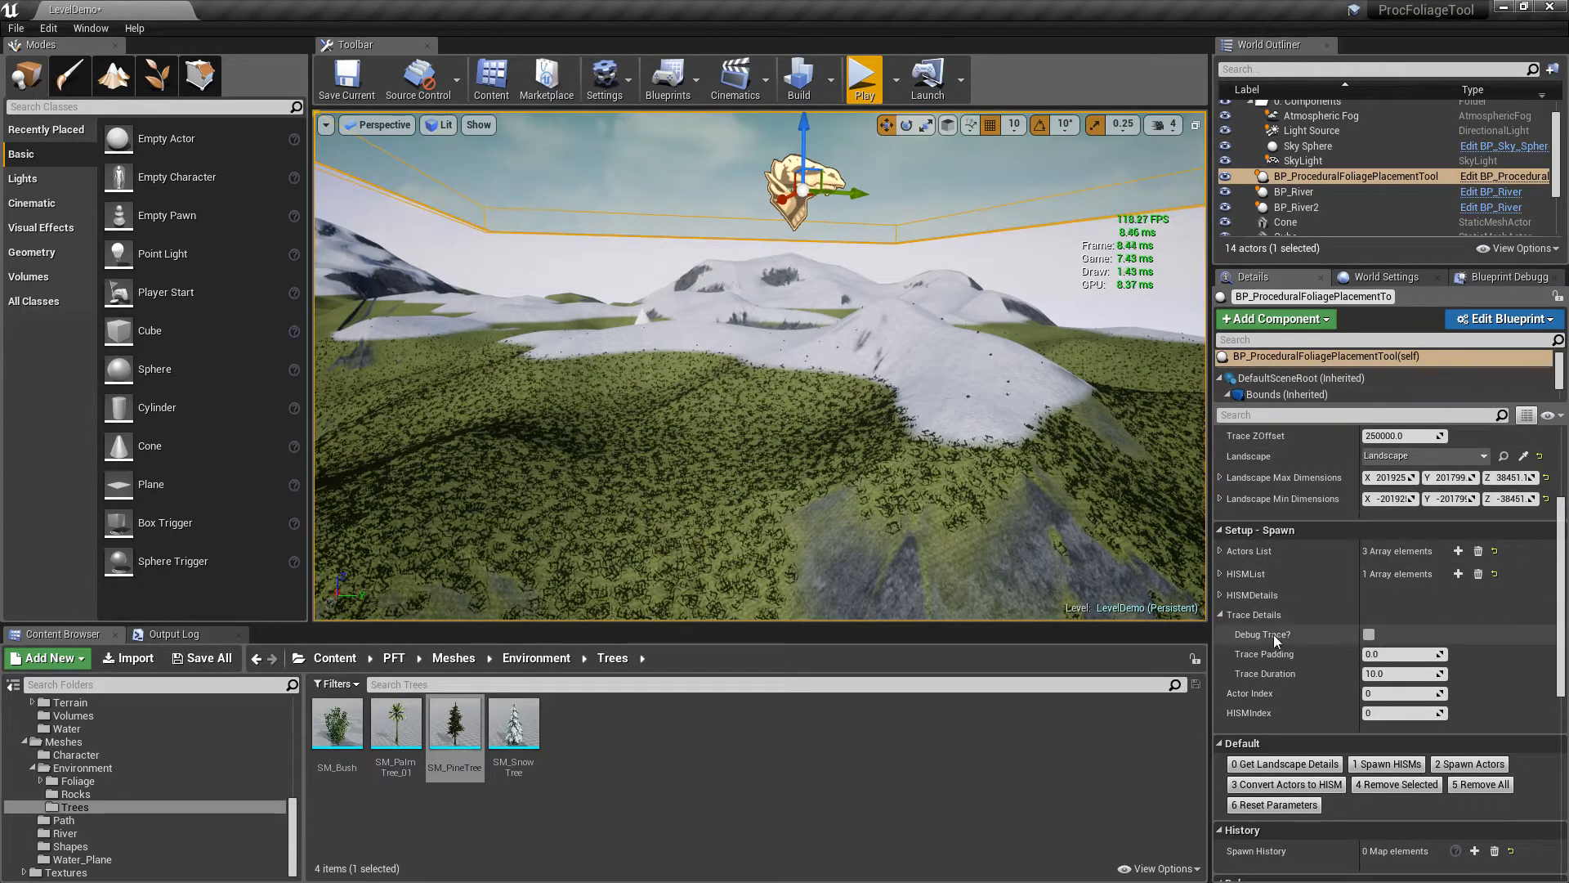
Enable Debug Trace in the placement tool's Trace Details and spawn the pine tree actors over the hills
left_click(1370, 635)
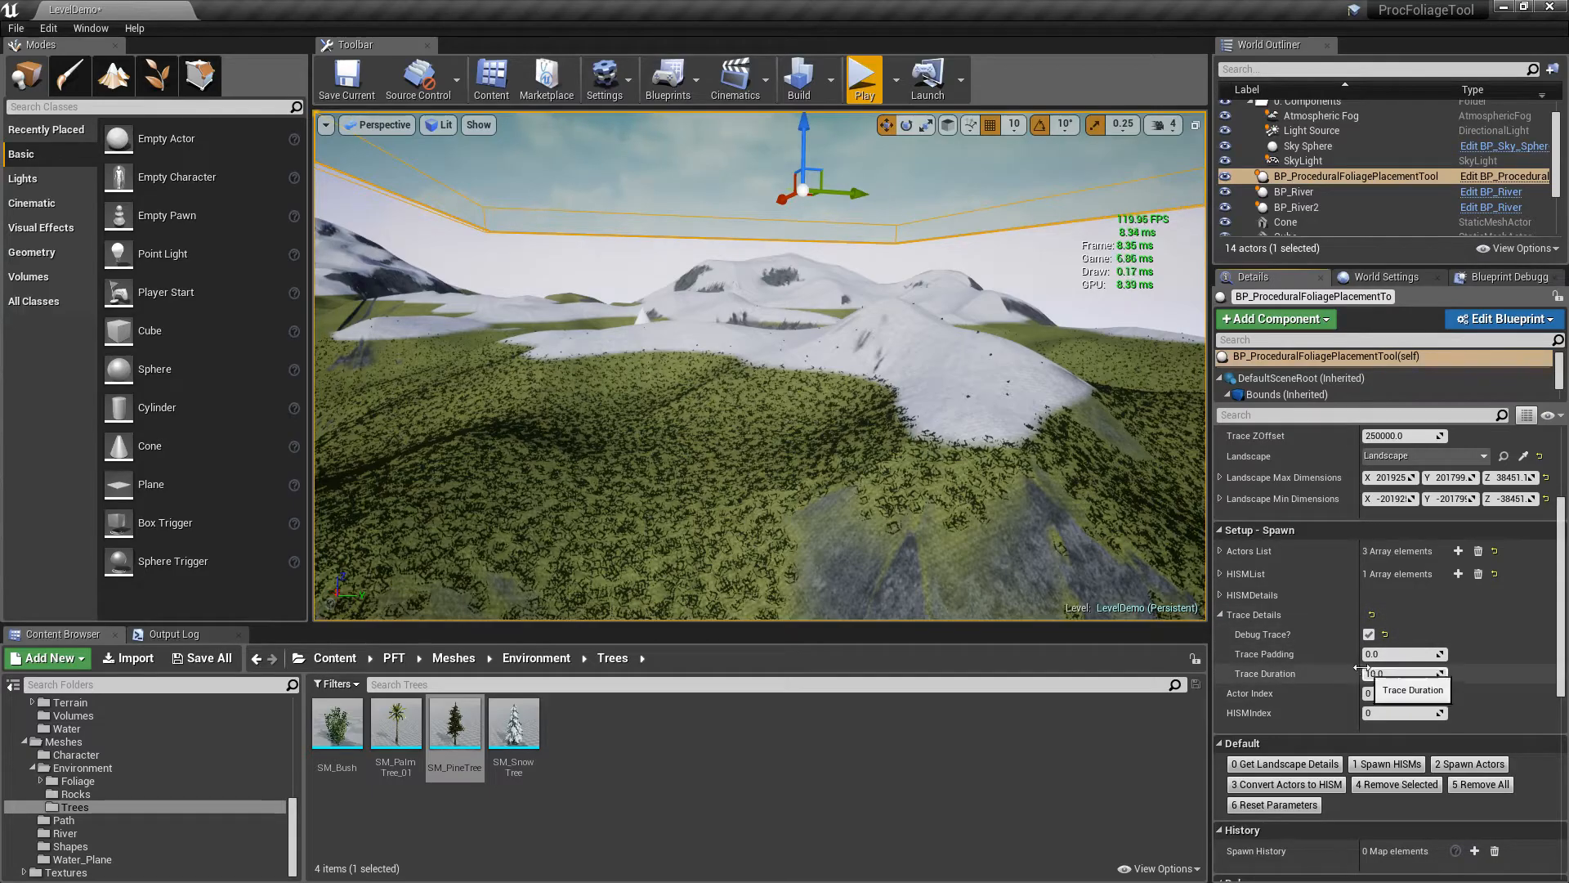
left_click(1481, 767)
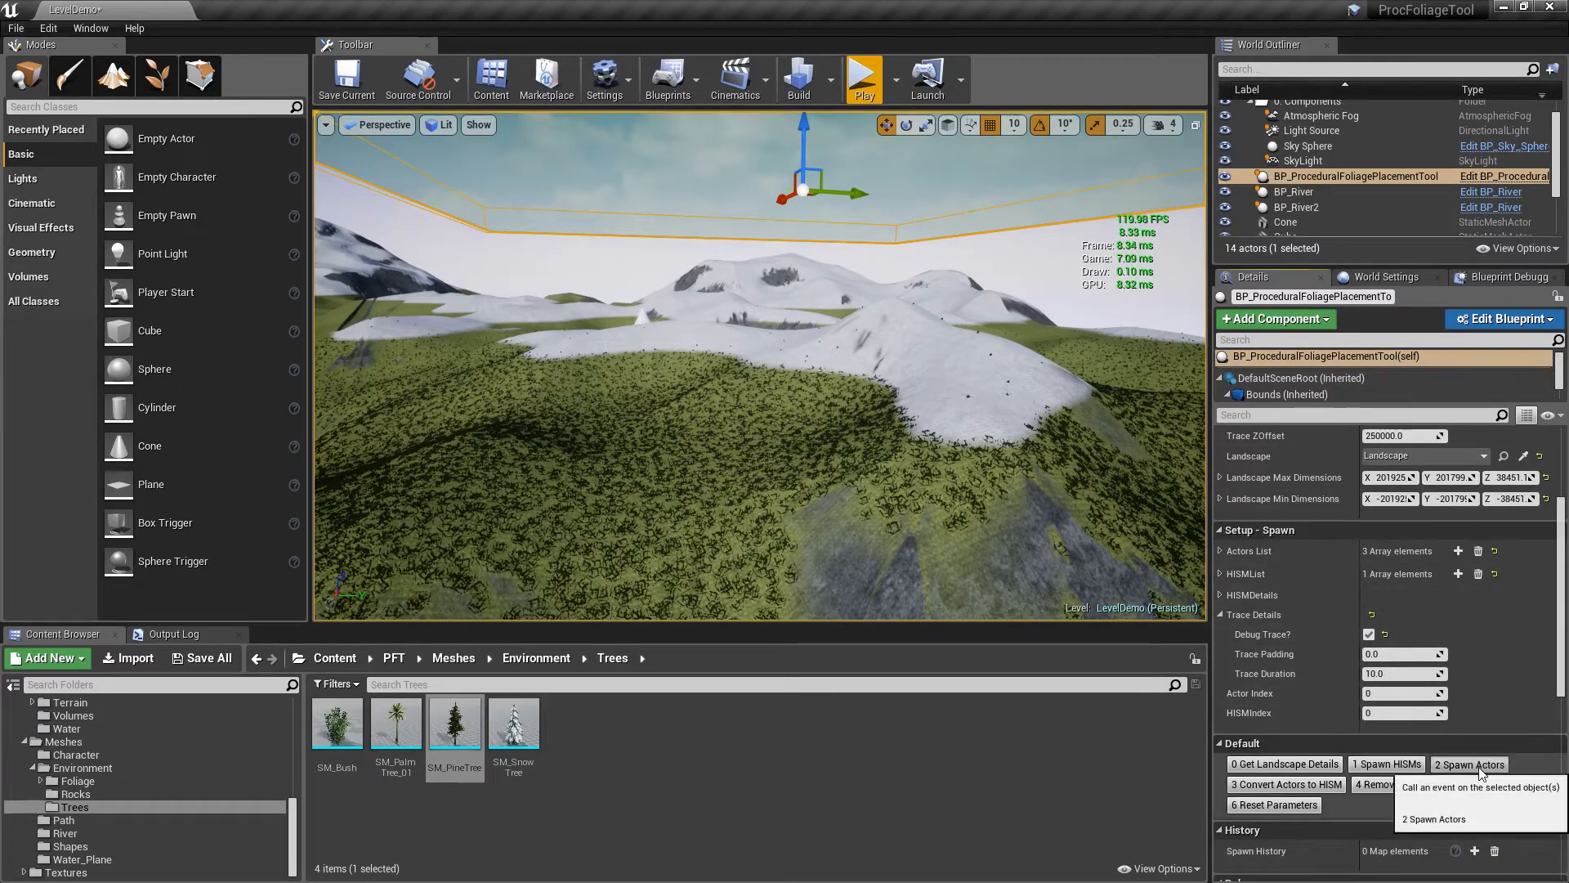
mouse_move(1048, 395)
right_mouse_down()
mouse_move(768, 400)
mouse_move(768, 417)
right_mouse_up()
mouse_move(758, 365)
right_mouse_down()
mouse_move(727, 352)
mouse_move(707, 311)
mouse_move(719, 327)
mouse_move(740, 319)
mouse_move(711, 339)
mouse_move(727, 343)
right_mouse_up()
mouse_move(774, 154)
right_mouse_down()
mouse_move(833, 336)
mouse_move(784, 359)
mouse_move(818, 355)
mouse_move(786, 359)
mouse_move(826, 278)
mouse_move(703, 202)
right_mouse_up()
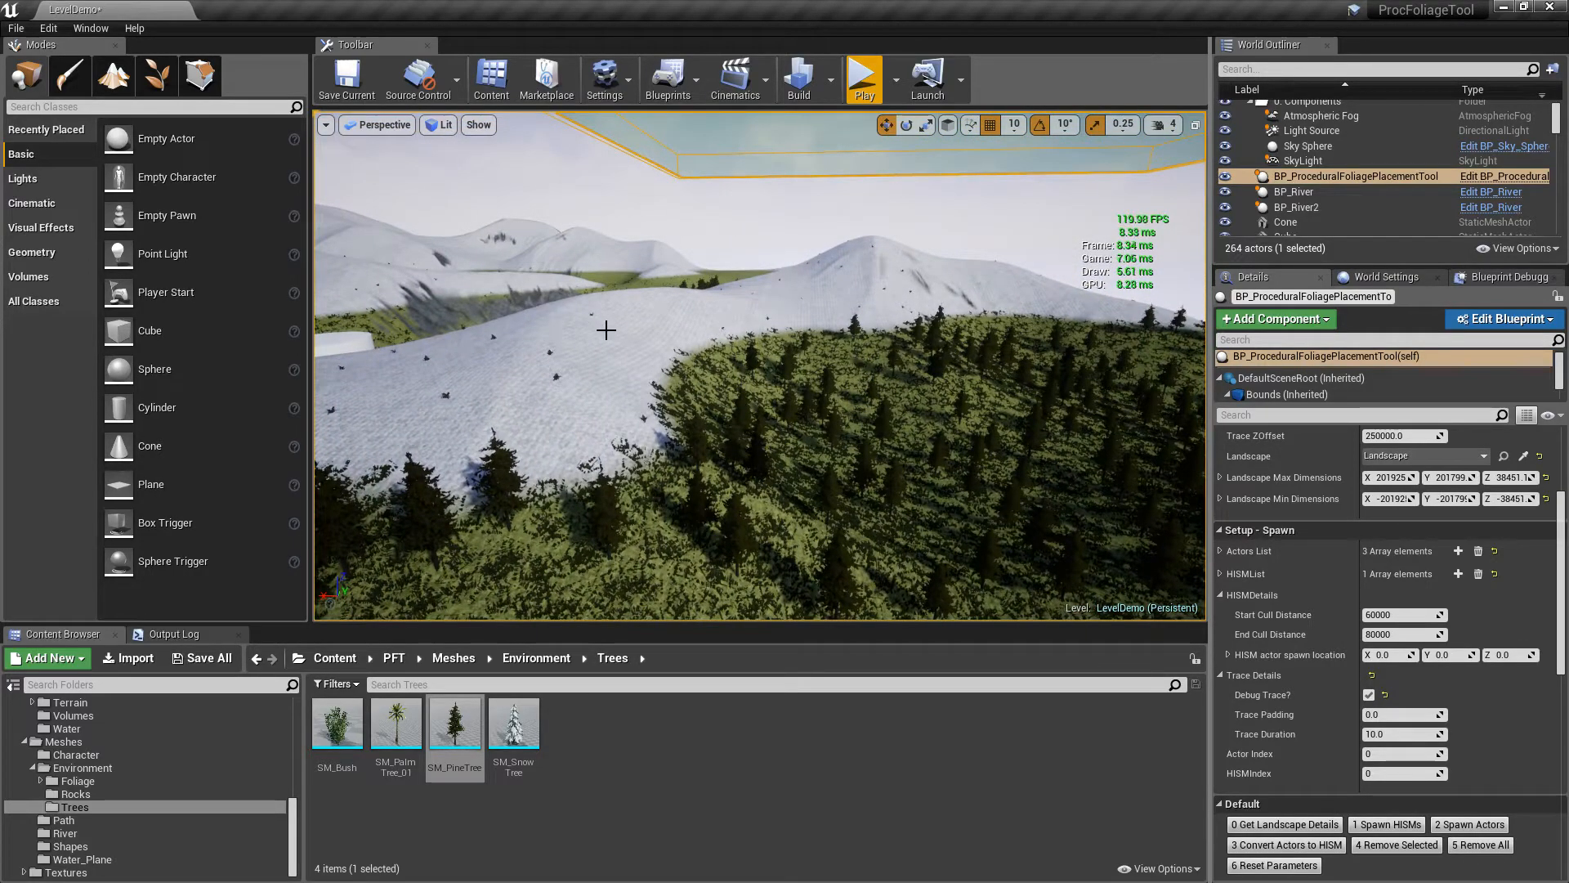
right_click_drag(603, 364, 509, 488)
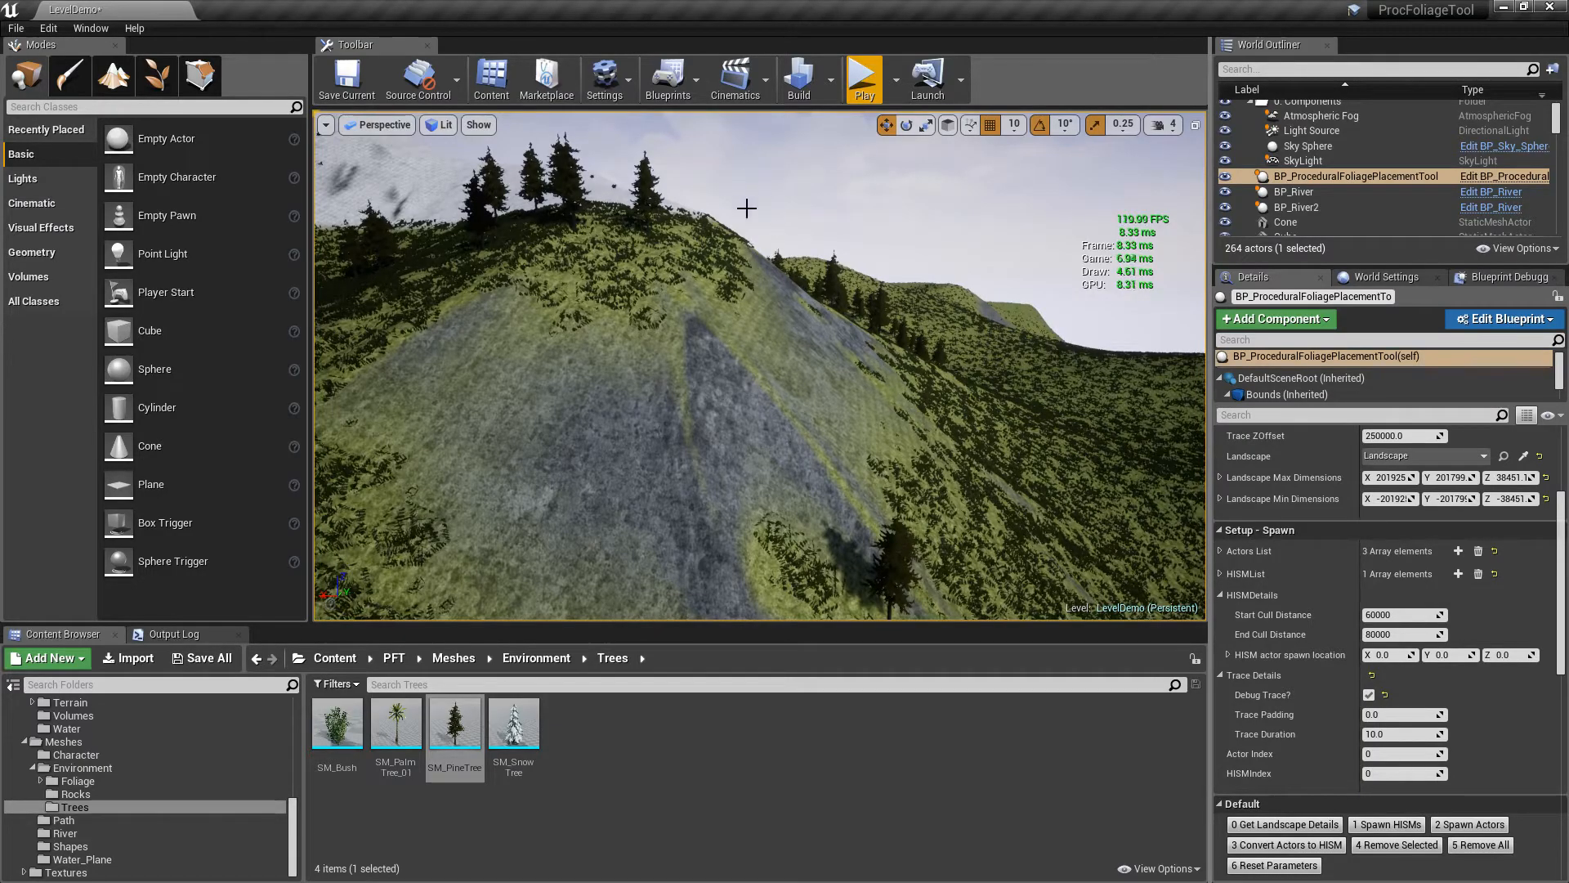
mouse_move(749, 369)
right_mouse_down()
mouse_move(653, 376)
mouse_move(605, 335)
mouse_move(646, 352)
mouse_move(826, 352)
mouse_move(889, 374)
mouse_move(868, 394)
right_mouse_up()
key("w")
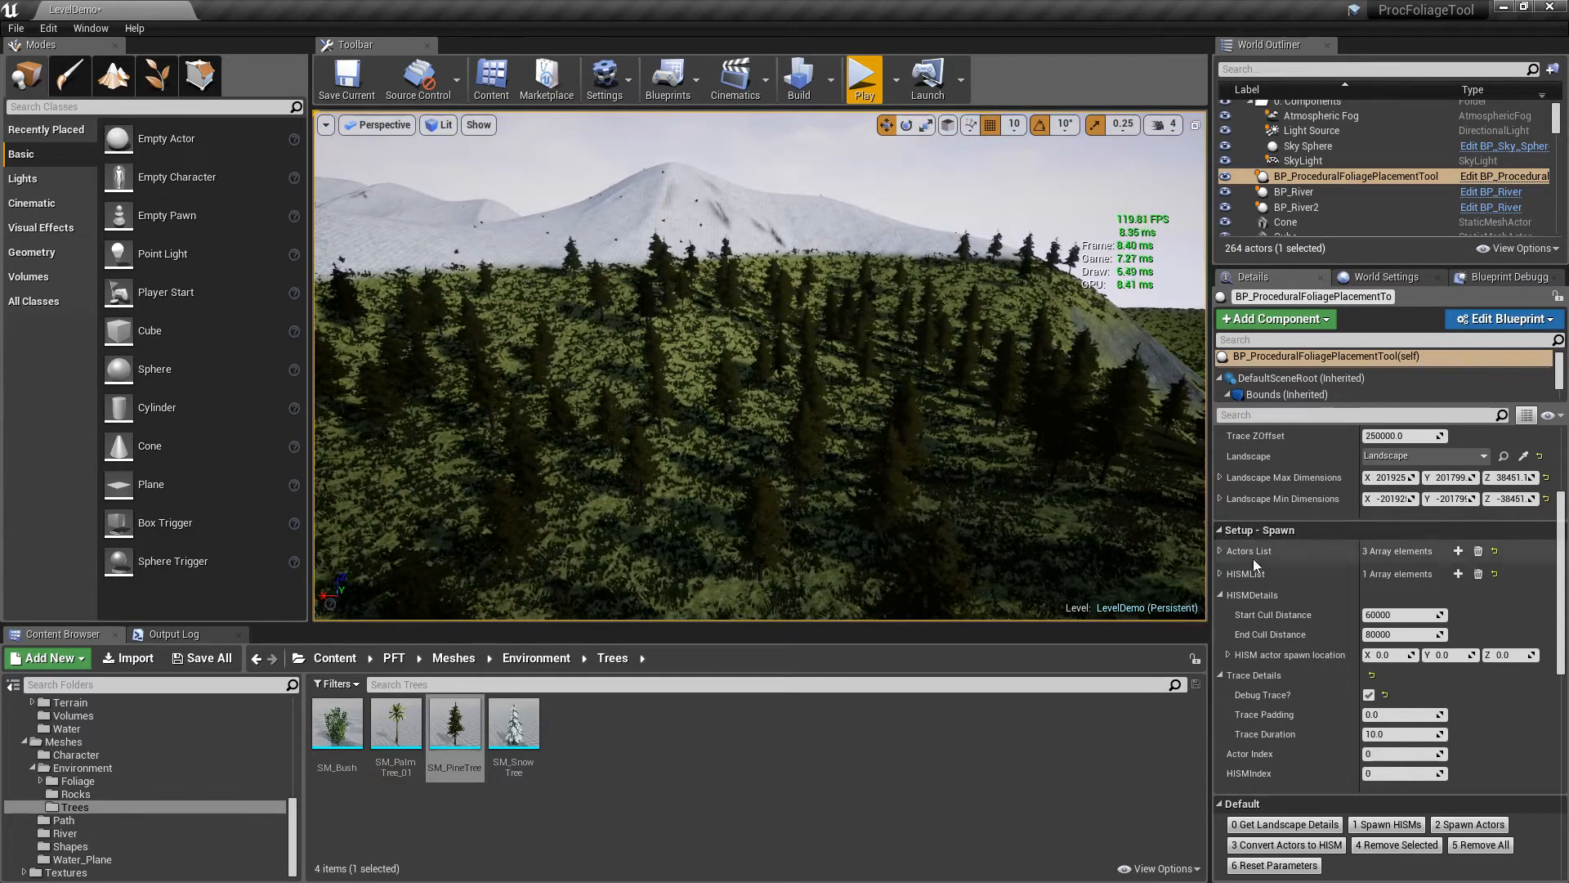
Spawn the actors again with Debug Trace enabled, and examine the trace lines around the pine trees
left_click(1369, 696)
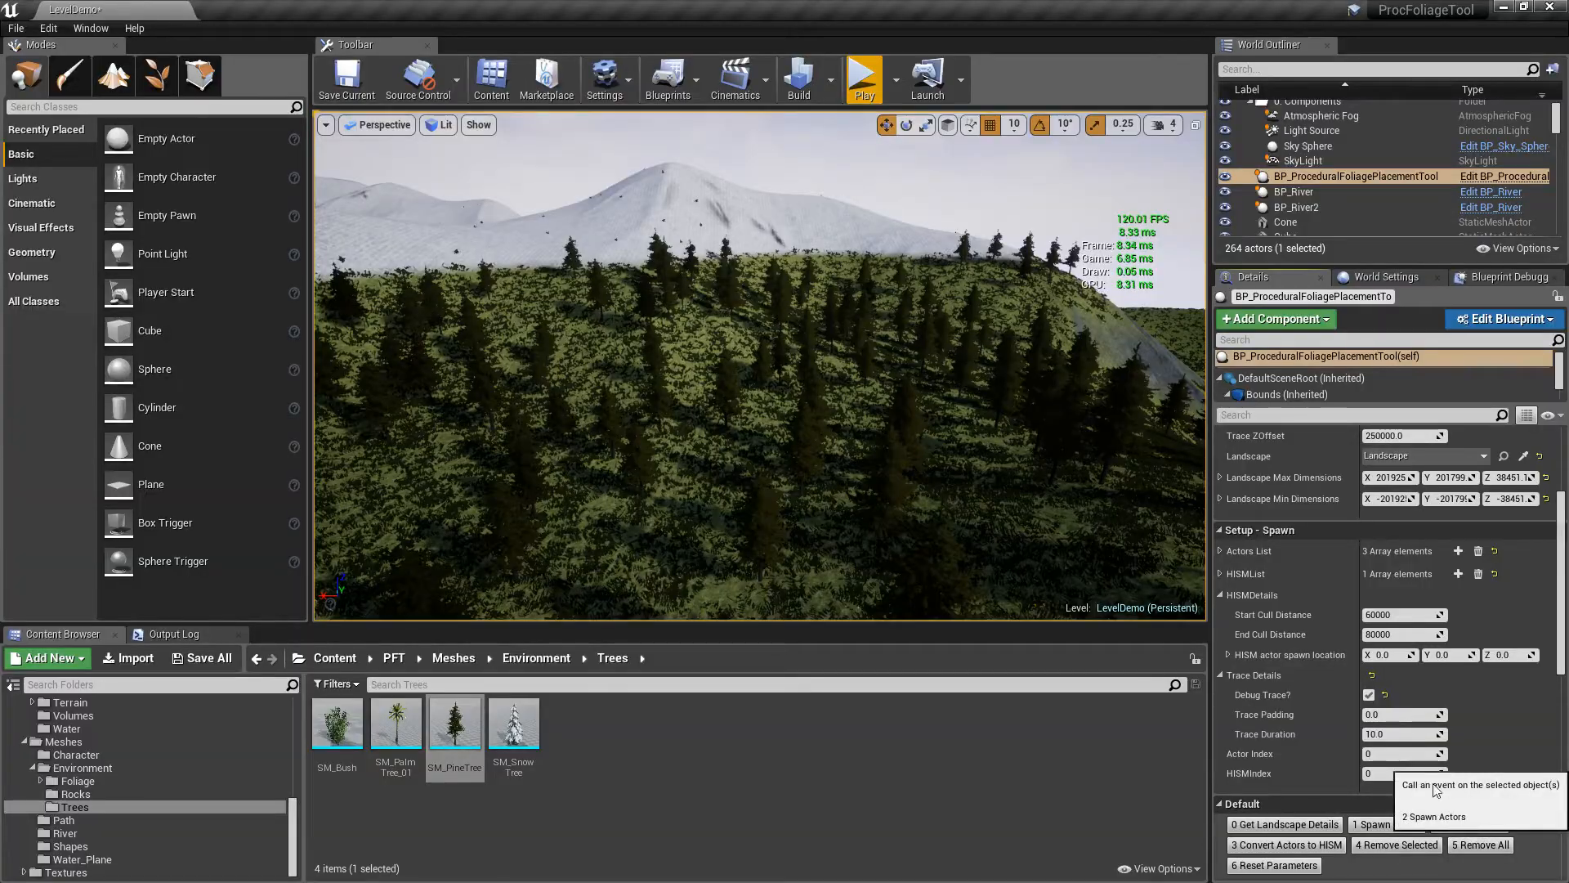
left_click(1470, 825)
key("f")
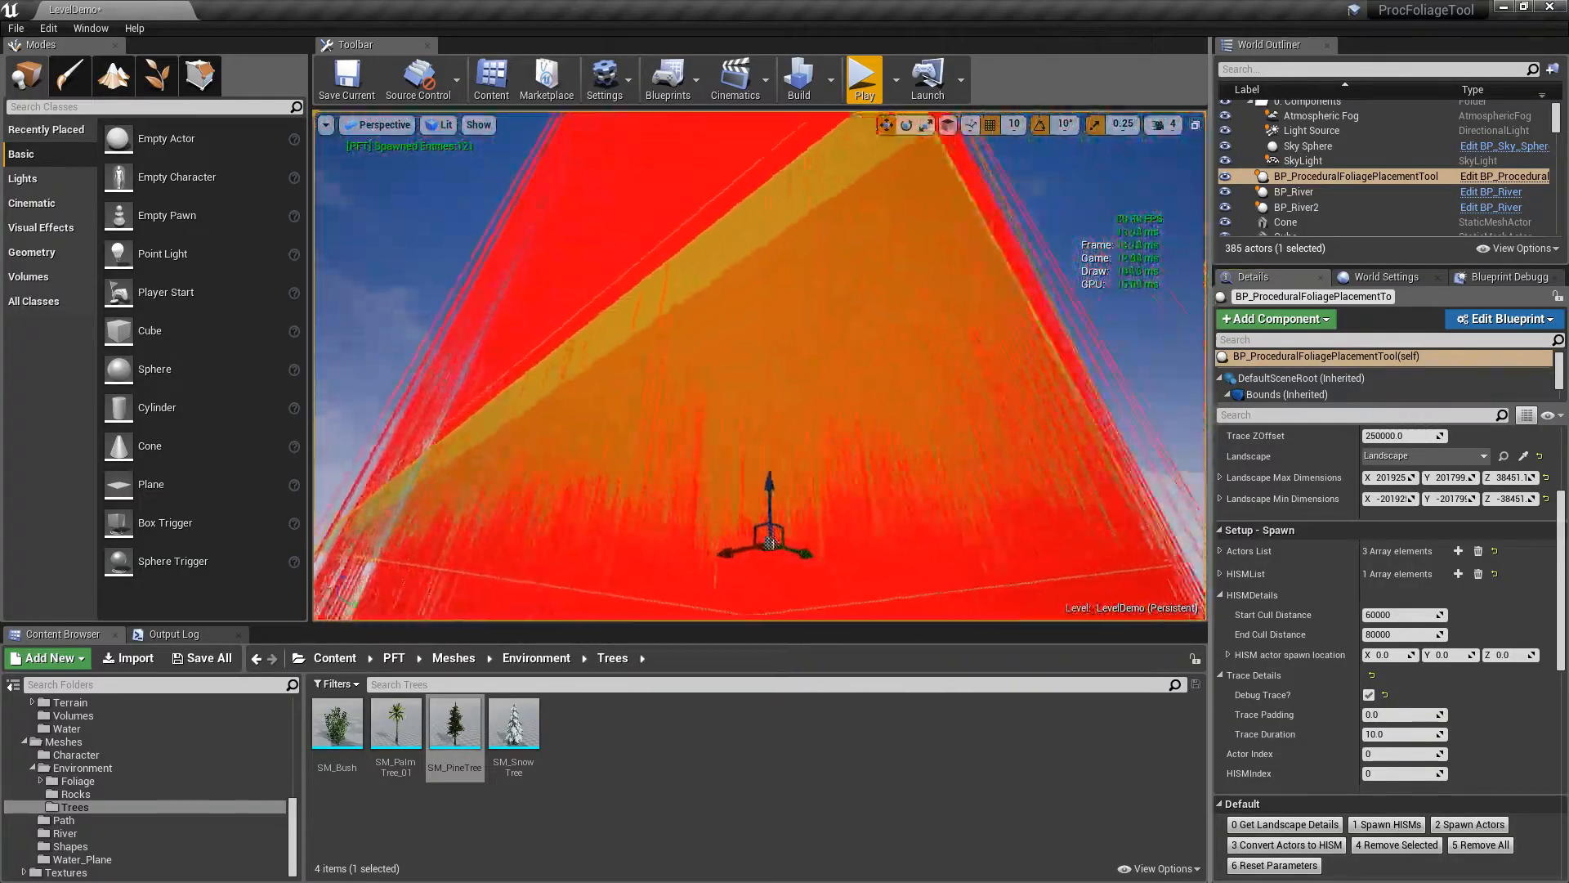
mouse_move(760, 365)
right_mouse_down()
mouse_move(809, 434)
mouse_move(809, 515)
mouse_move(776, 548)
mouse_move(1016, 372)
right_mouse_up()
key("w")
right_click(1016, 372)
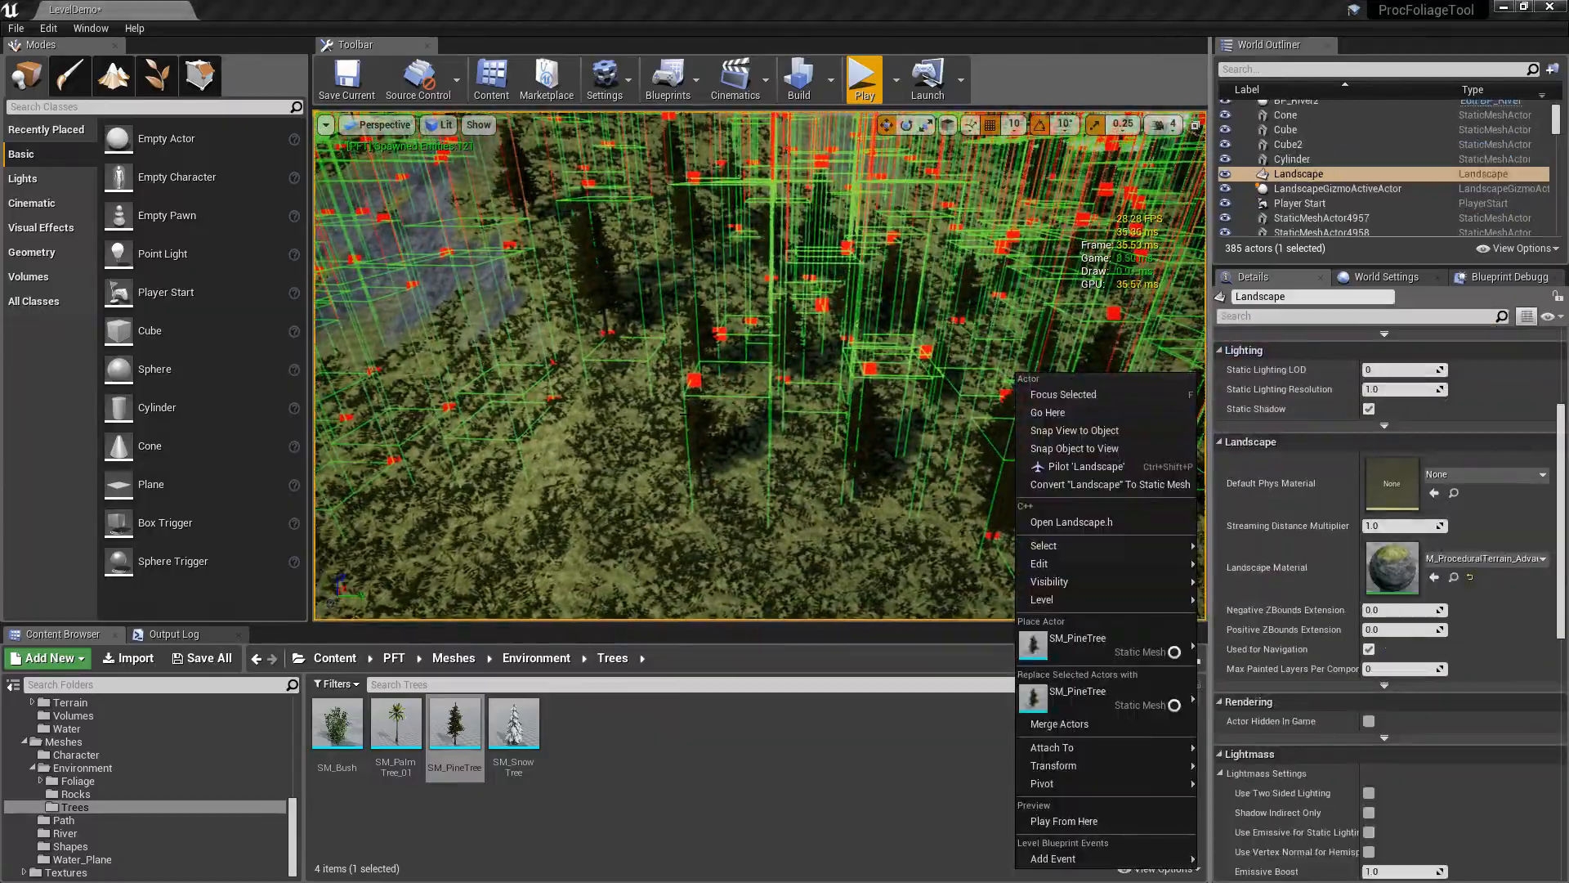
right_click_drag(640, 362, 589, 368)
mouse_move(668, 401)
right_mouse_down()
mouse_move(572, 327)
mouse_move(597, 442)
mouse_move(646, 327)
mouse_move(801, 335)
mouse_move(670, 368)
right_mouse_up()
key("s")
key("d")
right_click_drag(940, 359, 850, 356)
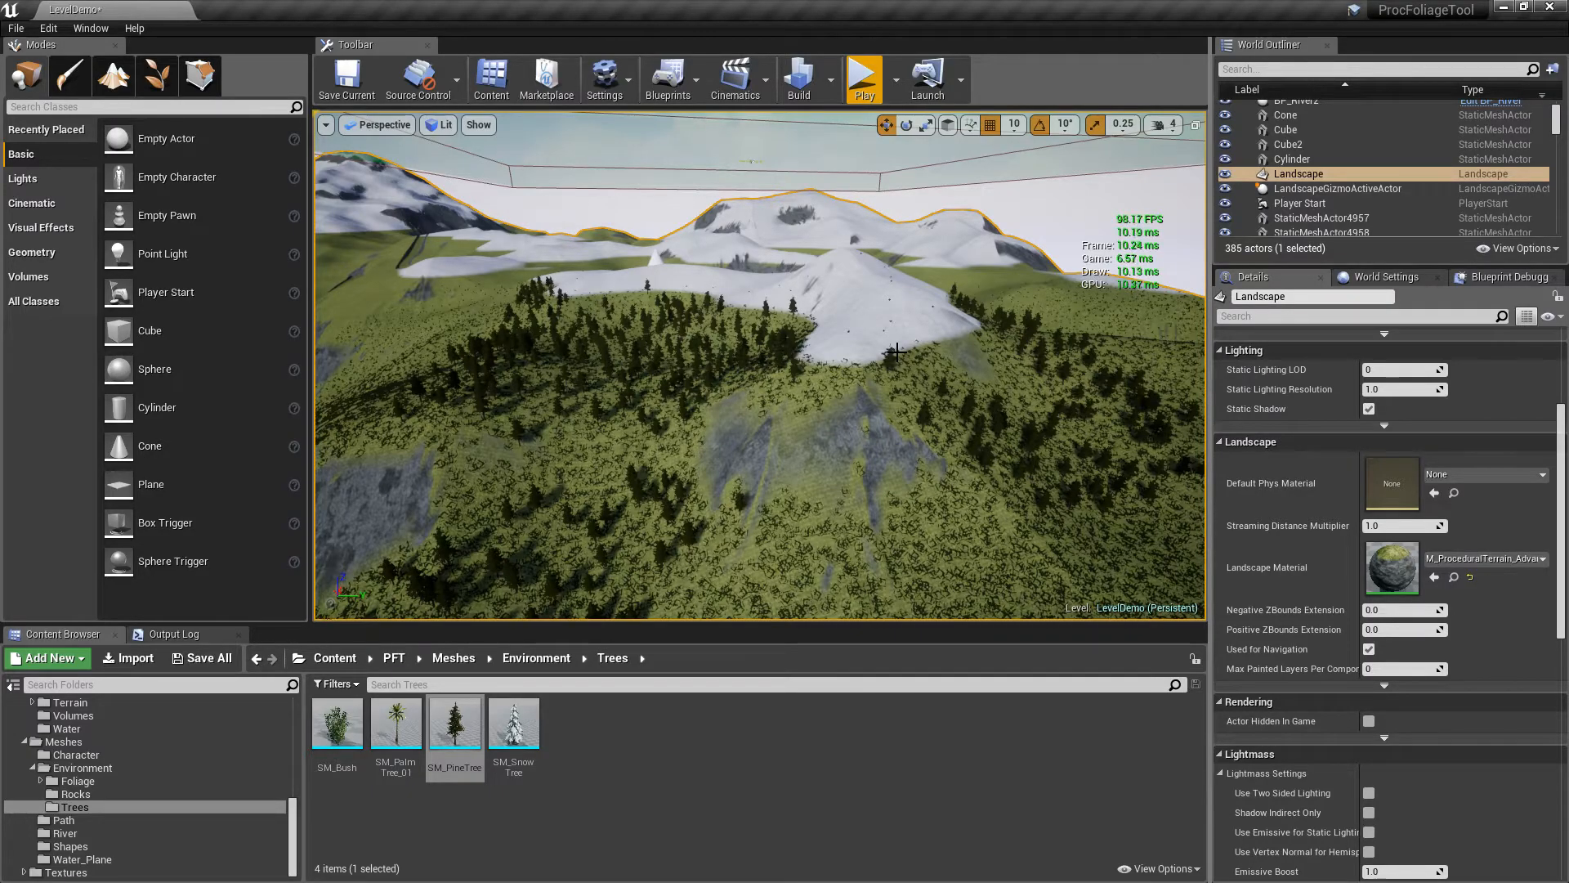
Switch to the PowerPoint presentation, highlight "Spawn Method examples", and show the spawn method table of the Spawn Method Reference Guide
key("alt+Tab")
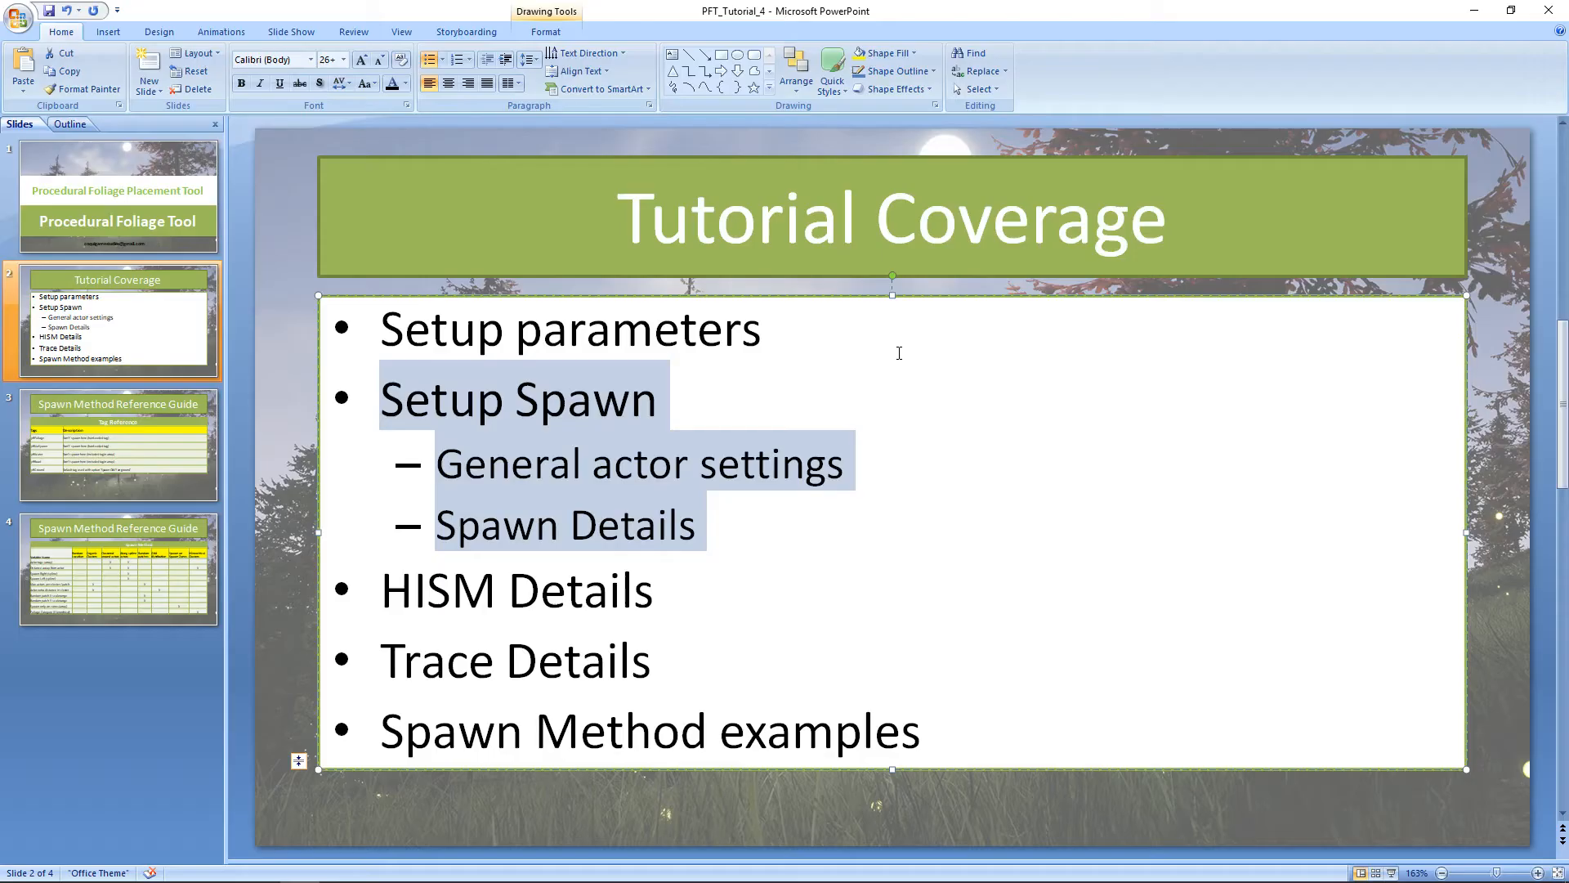
left_click(709, 725)
left_click_drag(924, 727, 420, 717)
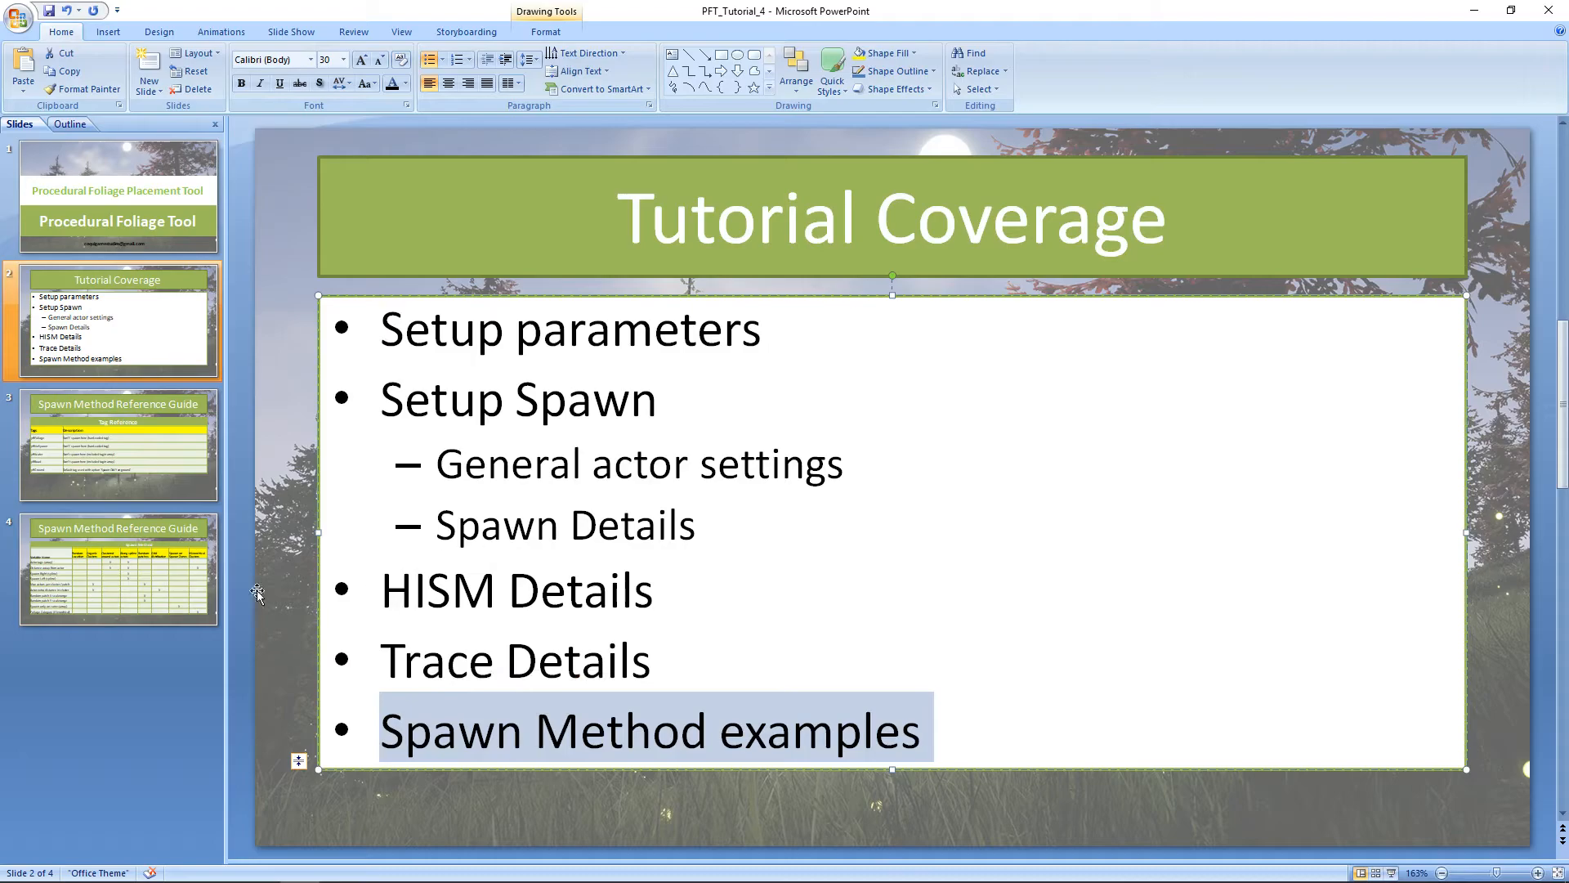
left_click(196, 546)
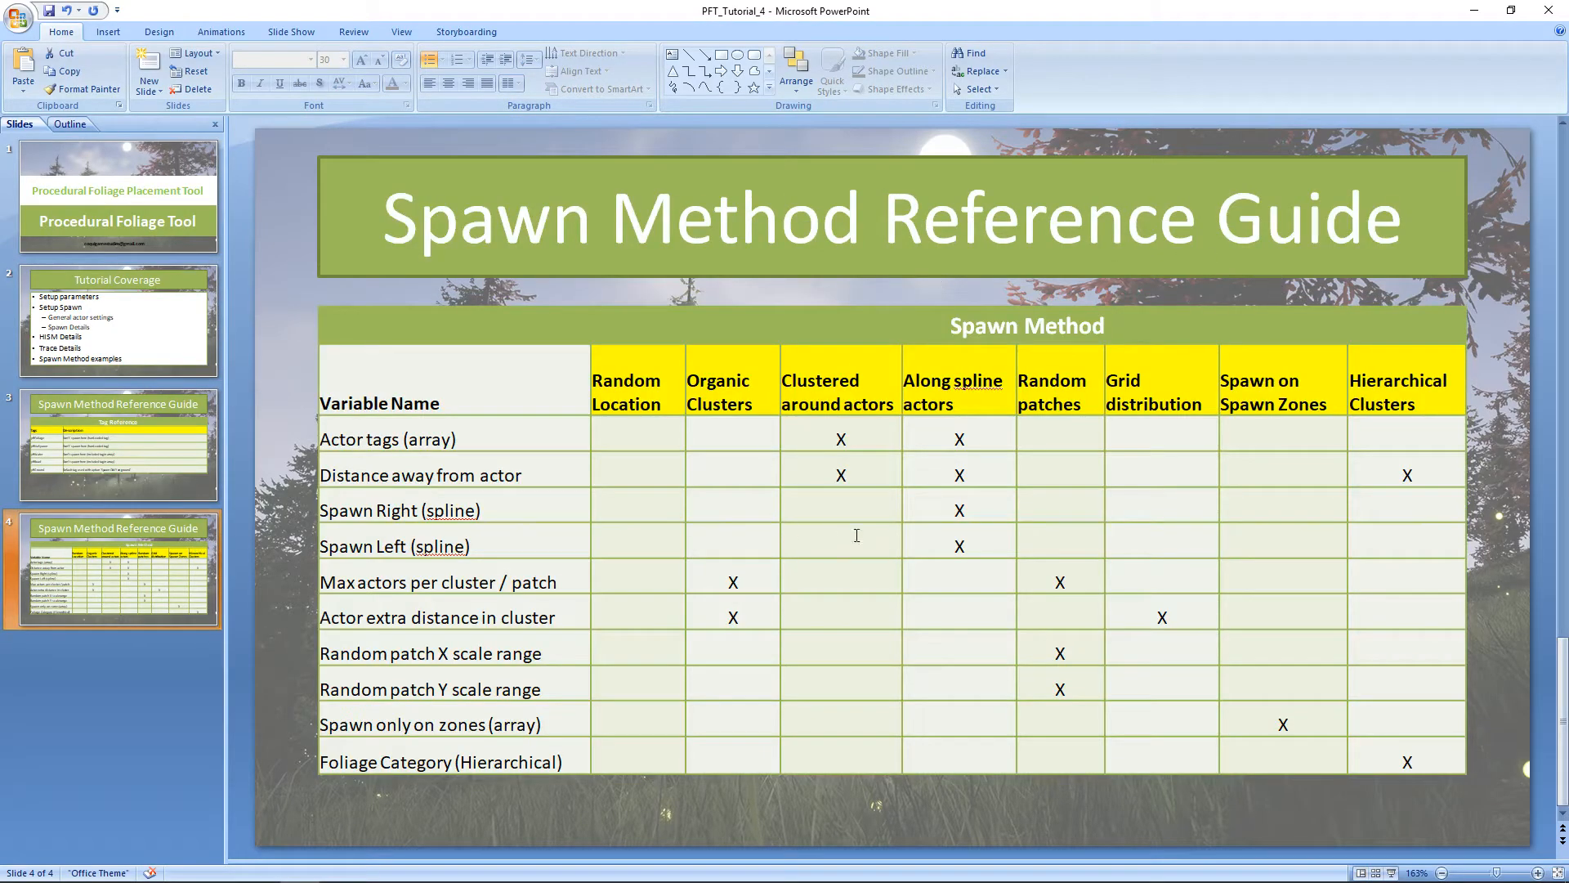